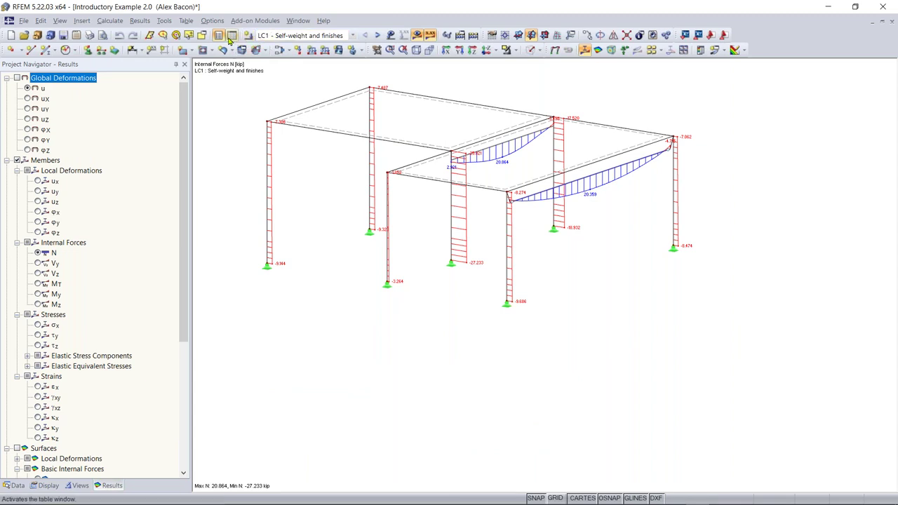
Hide and restore the project navigator, and show and hide the results table
{"action": "left_click", "coordinate": [218, 36]}
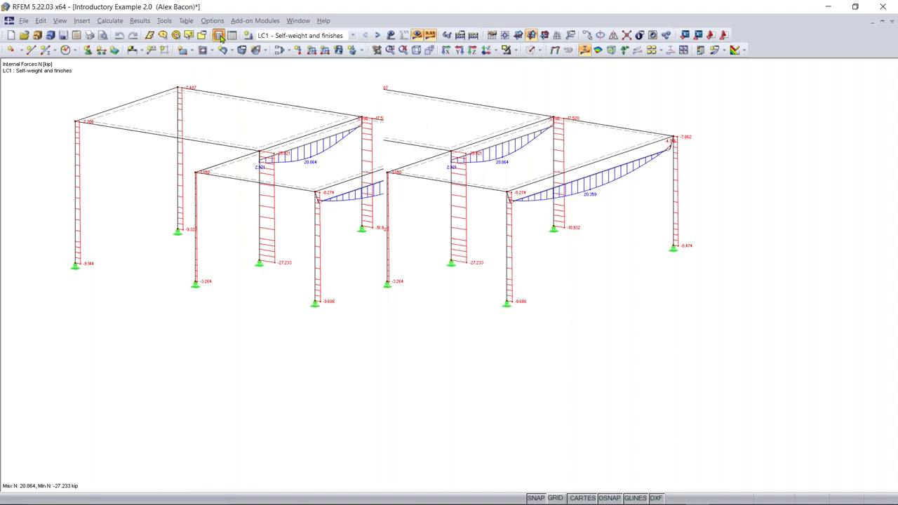
{"action": "left_click", "coordinate": [218, 37]}
{"action": "left_click", "coordinate": [232, 36]}
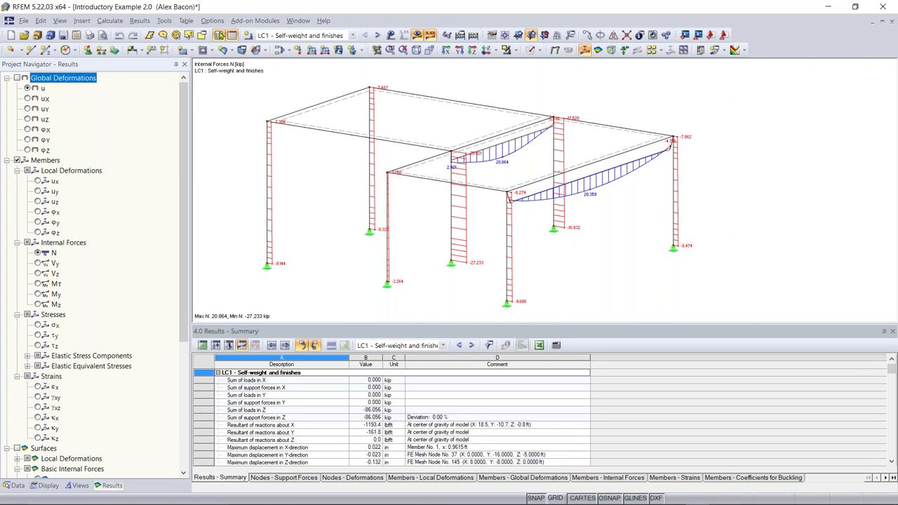
{"action": "left_click", "coordinate": [233, 37]}
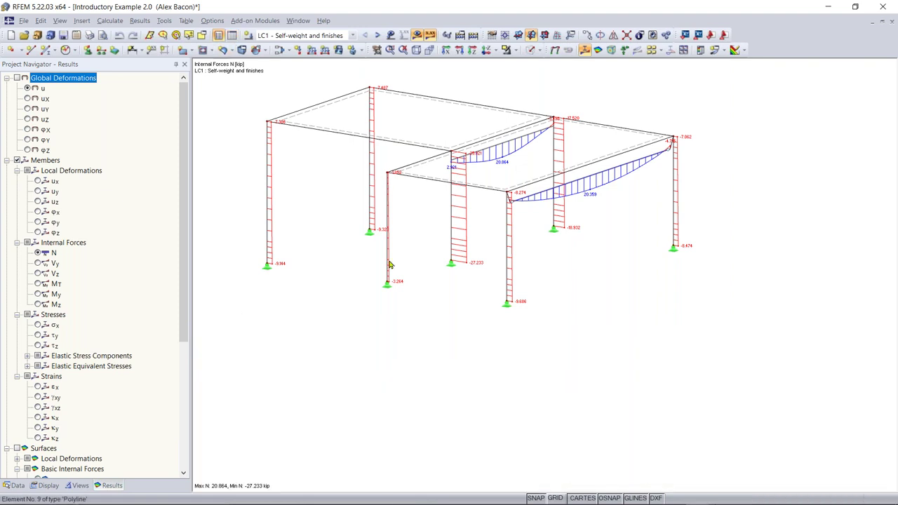
{"action": "middle_click_drag", "start_coordinate": [493, 239], "coordinate": [456, 411]}
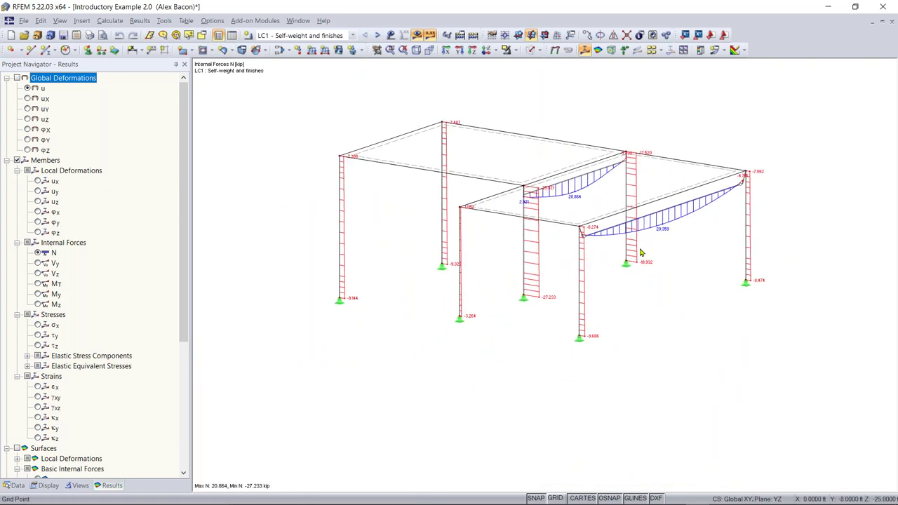
{"action": "scroll", "coordinate": [534, 232], "scroll_direction": "up", "scroll_amount": 2}
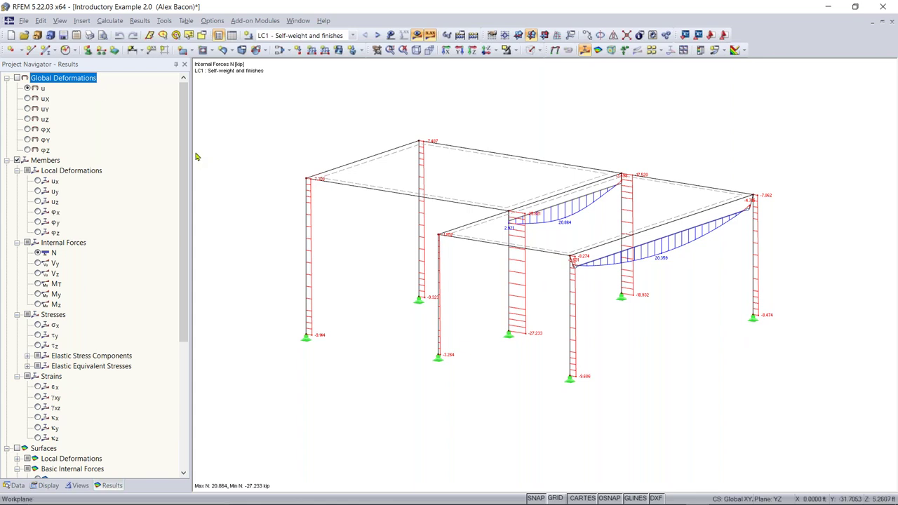
Start a new model named "Continous Model" in the Tests project and set its type to 3D
{"action": "left_click", "coordinate": [25, 22]}
{"action": "key", "text": "Escape"}
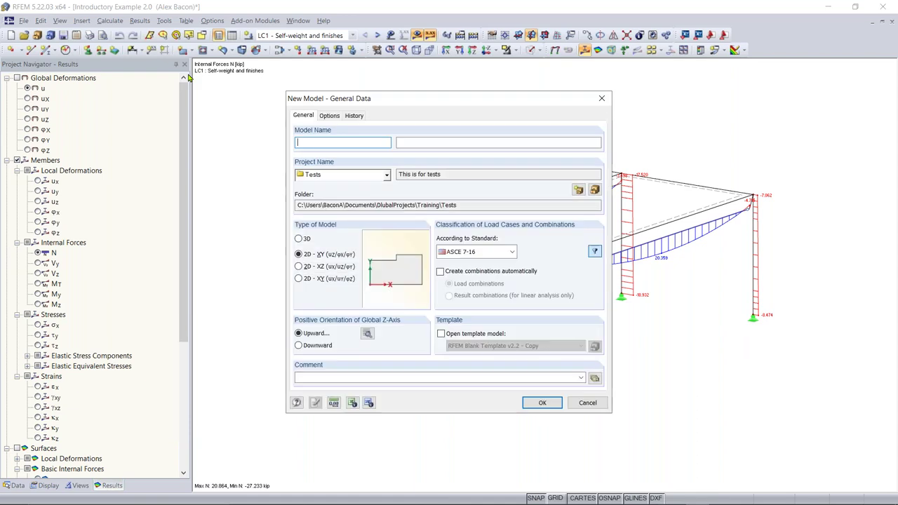
{"action": "mouse_move", "coordinate": [405, 99]}
{"action": "left_mouse_down"}
{"action": "mouse_move", "coordinate": [437, 102]}
{"action": "mouse_move", "coordinate": [481, 144]}
{"action": "mouse_move", "coordinate": [414, 101]}
{"action": "left_mouse_up"}
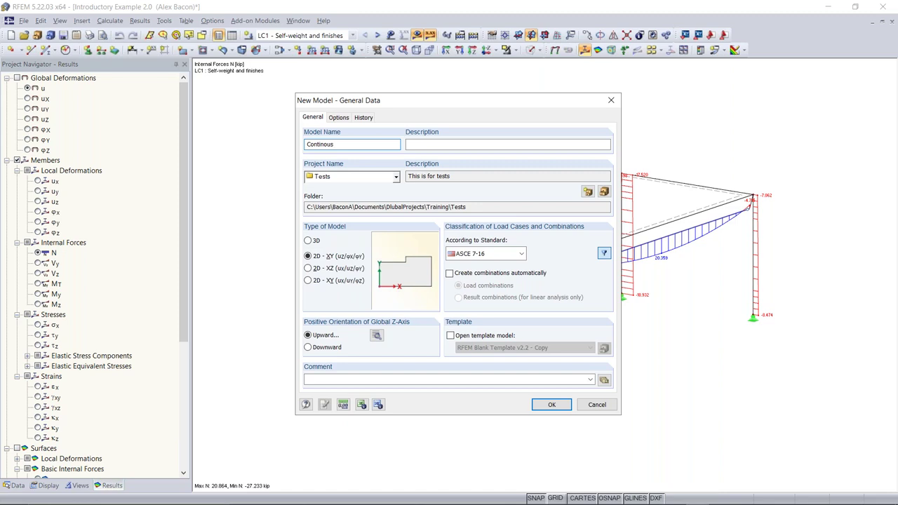
{"action": "left_click", "coordinate": [466, 144]}
{"action": "left_click", "coordinate": [308, 241]}
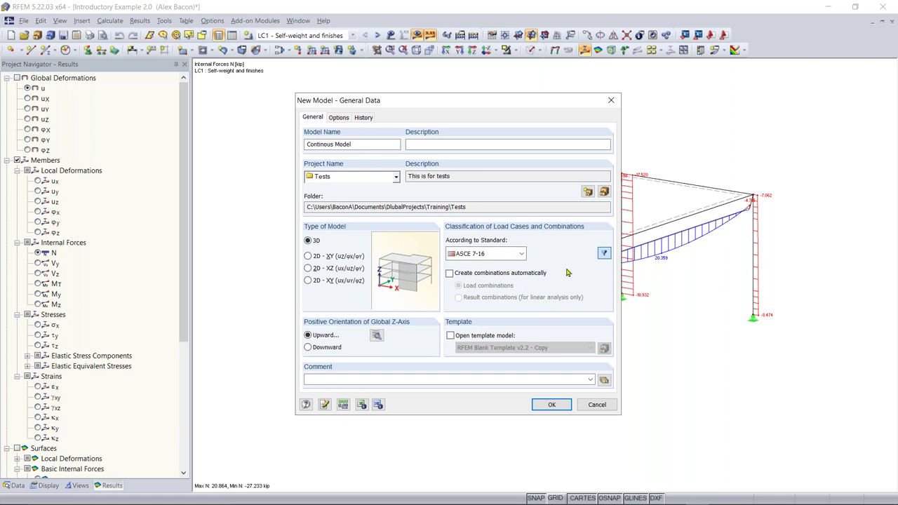
Review the available standards for classifying load cases and combinations, keeping ASCE 7-16
{"action": "left_click", "coordinate": [521, 254]}
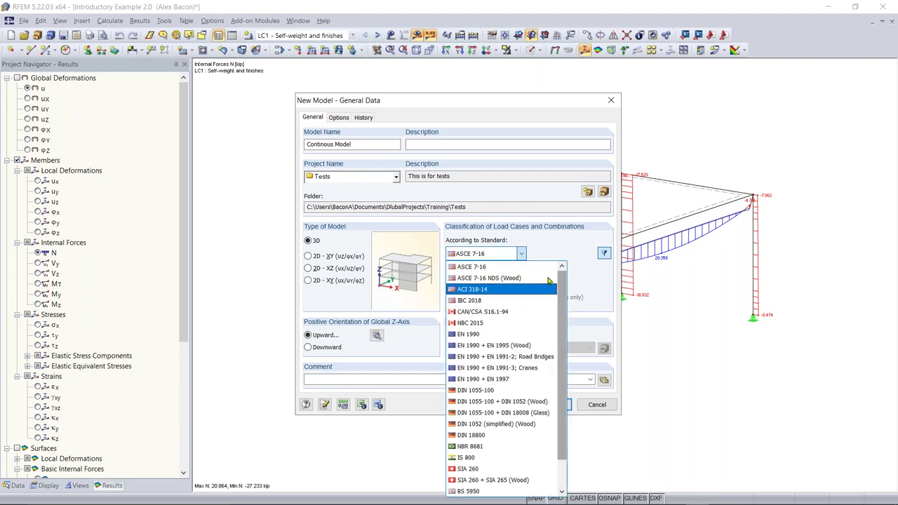
{"action": "scroll", "coordinate": [561, 287], "scroll_direction": "down", "scroll_amount": 2}
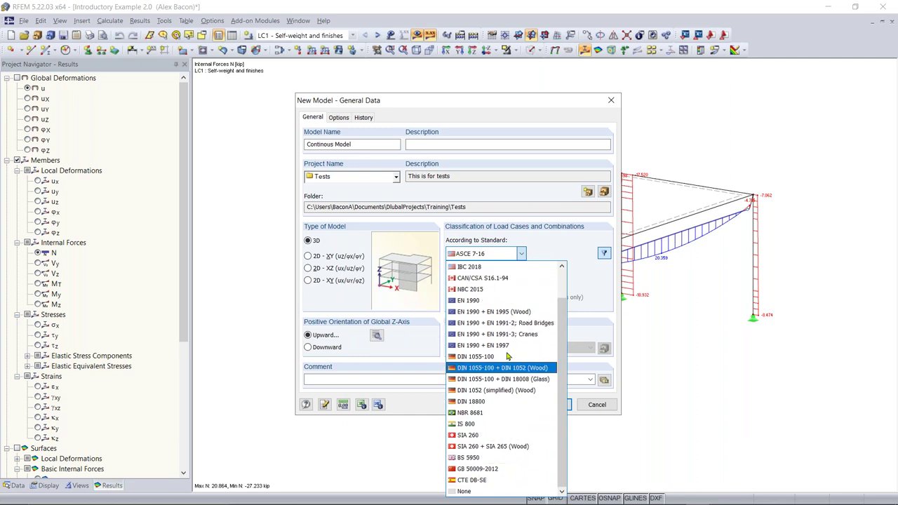
{"action": "left_click", "coordinate": [573, 262]}
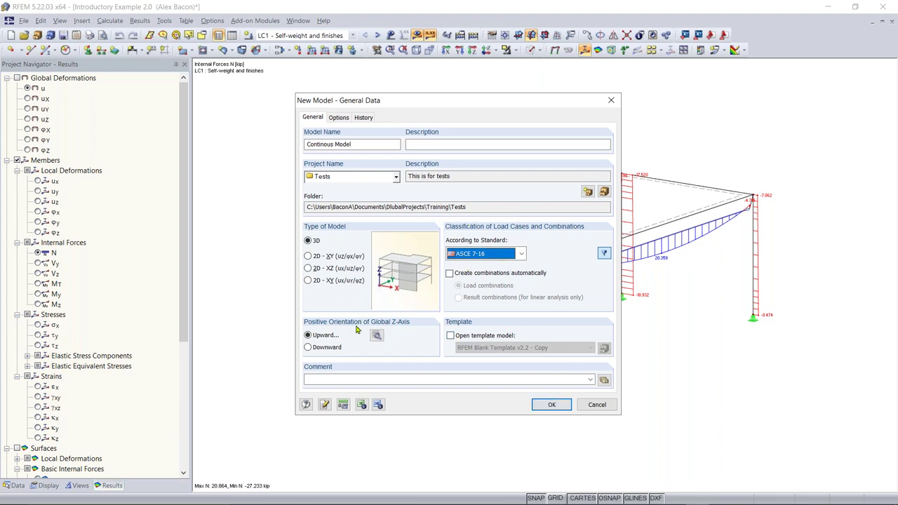
Review the Metric and Imperial unit profiles without loading either, and create the new model
{"action": "left_click", "coordinate": [343, 405]}
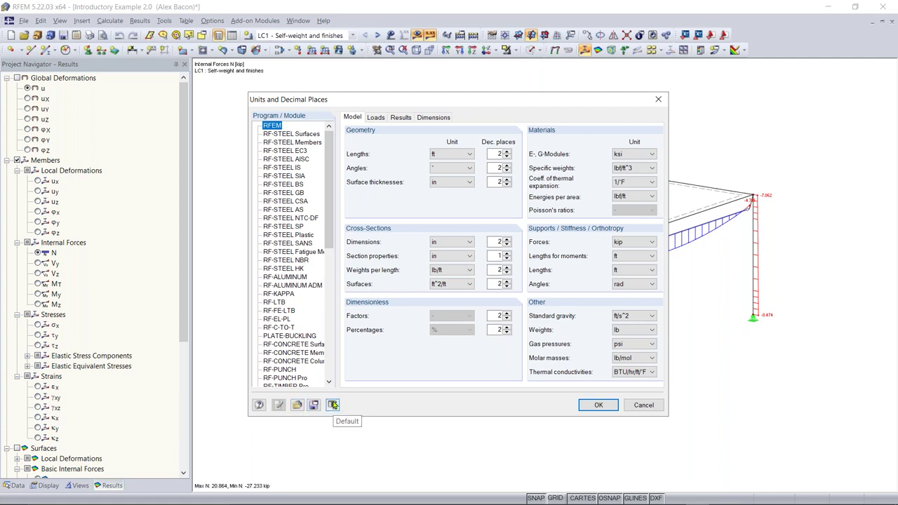
{"action": "left_click", "coordinate": [297, 406]}
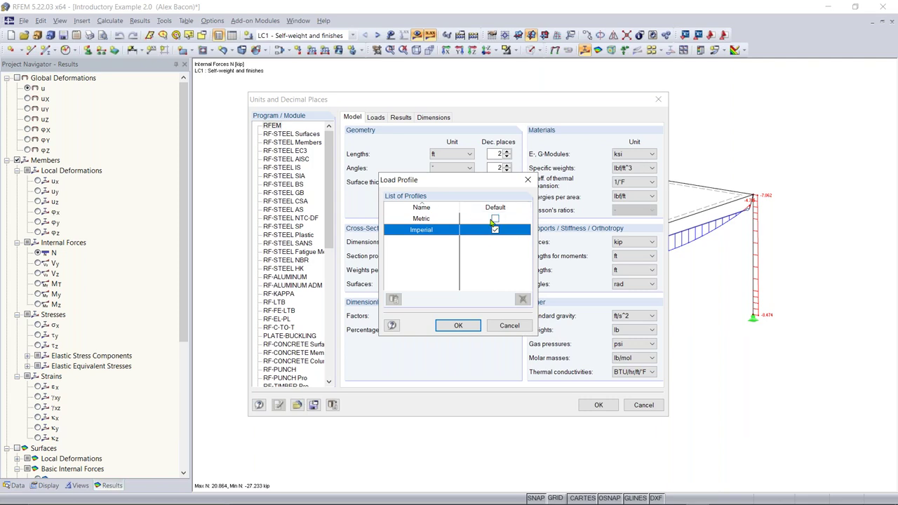
{"action": "left_click", "coordinate": [420, 220]}
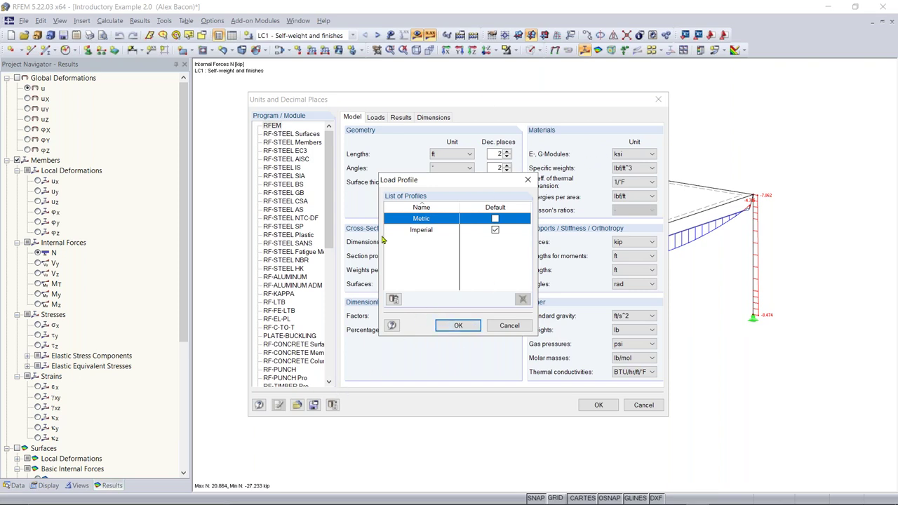
{"action": "left_click", "coordinate": [509, 325]}
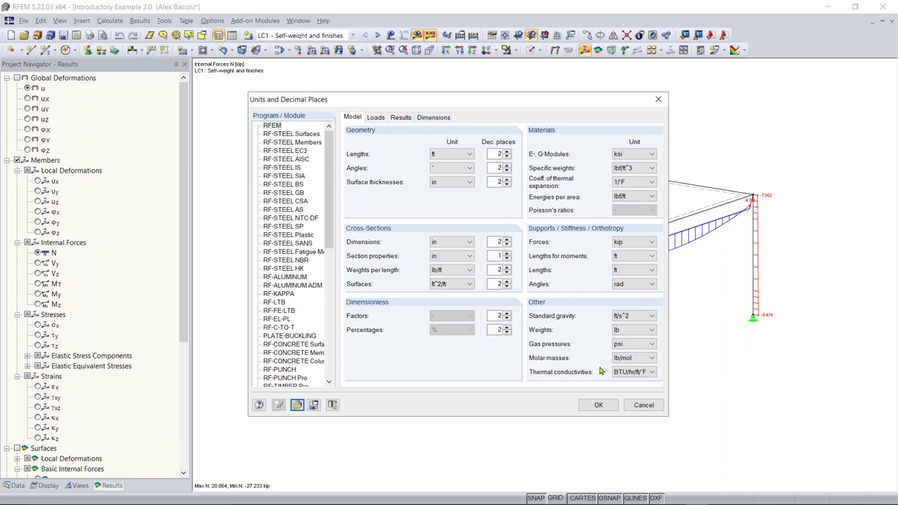
{"action": "left_click", "coordinate": [598, 404]}
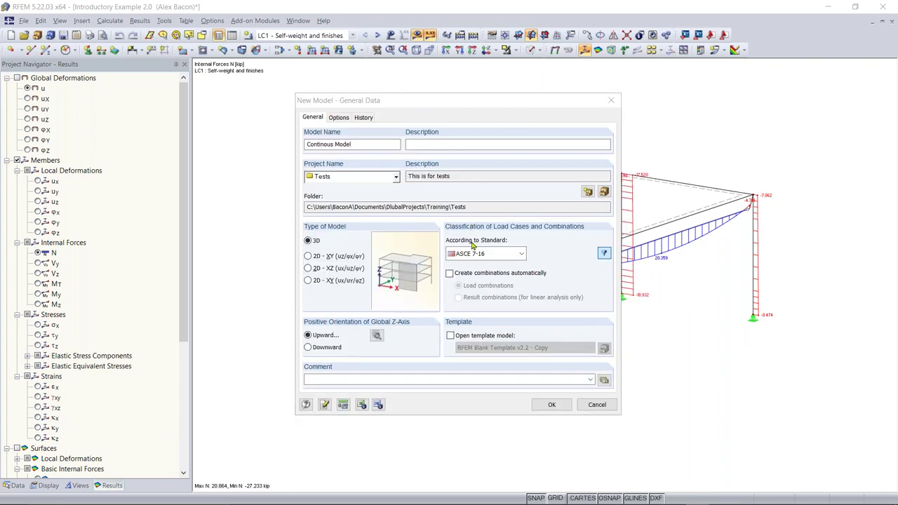
{"action": "left_click", "coordinate": [559, 406]}
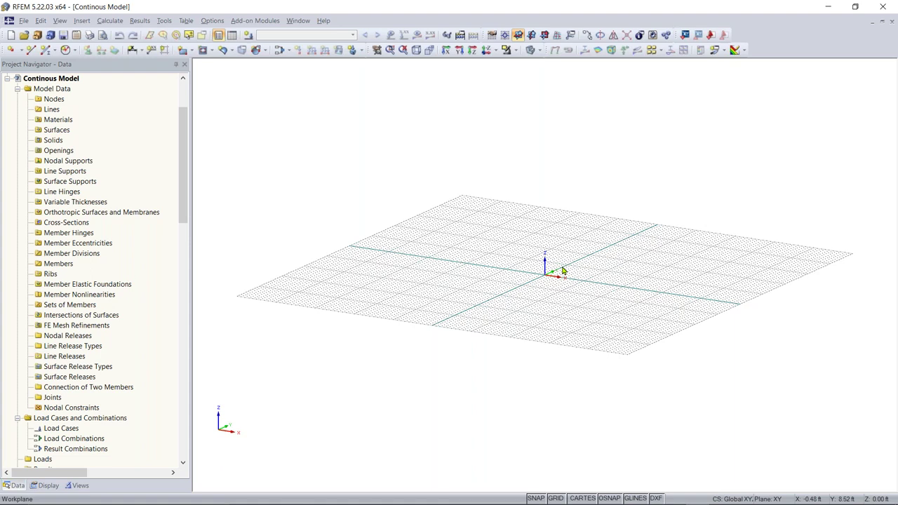
View the settings for a new member and dismiss them without creating one
{"action": "middle_click_drag", "start_coordinate": [592, 308], "coordinate": [608, 246]}
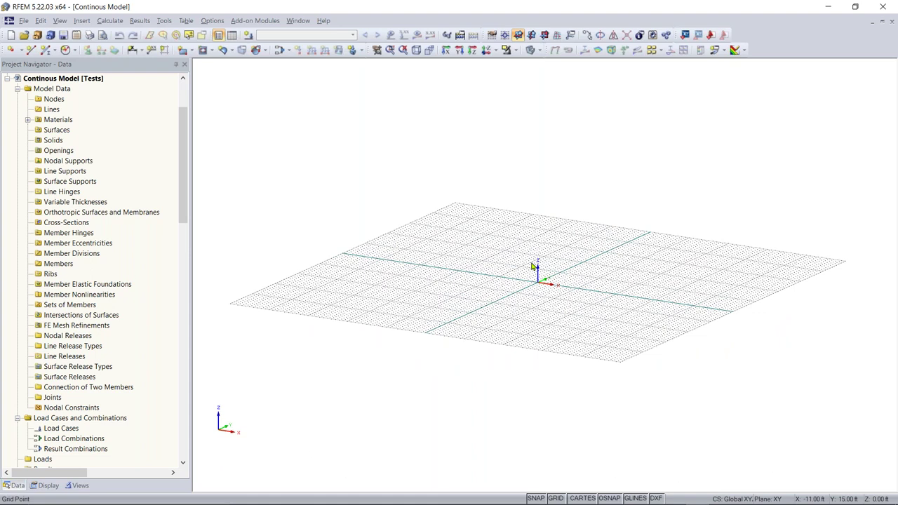
{"action": "scroll", "coordinate": [558, 291], "scroll_direction": "up", "scroll_amount": 3}
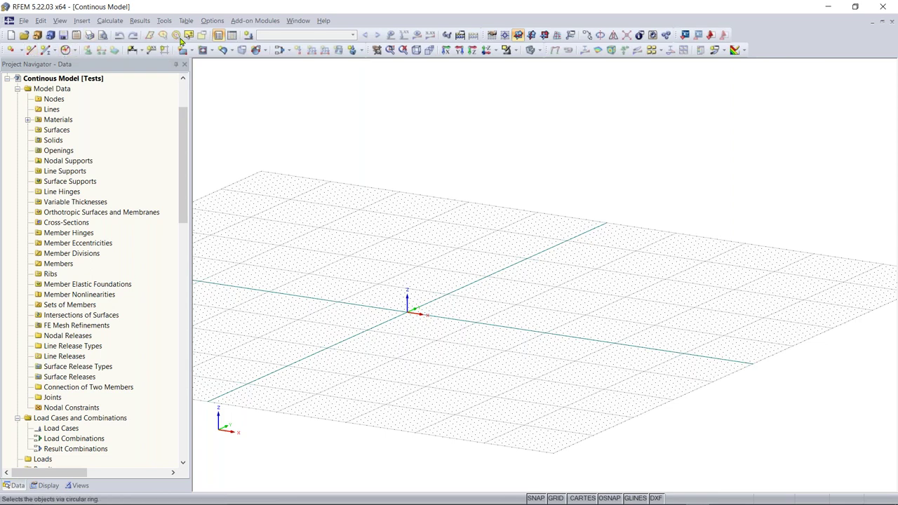
{"action": "left_click", "coordinate": [46, 51]}
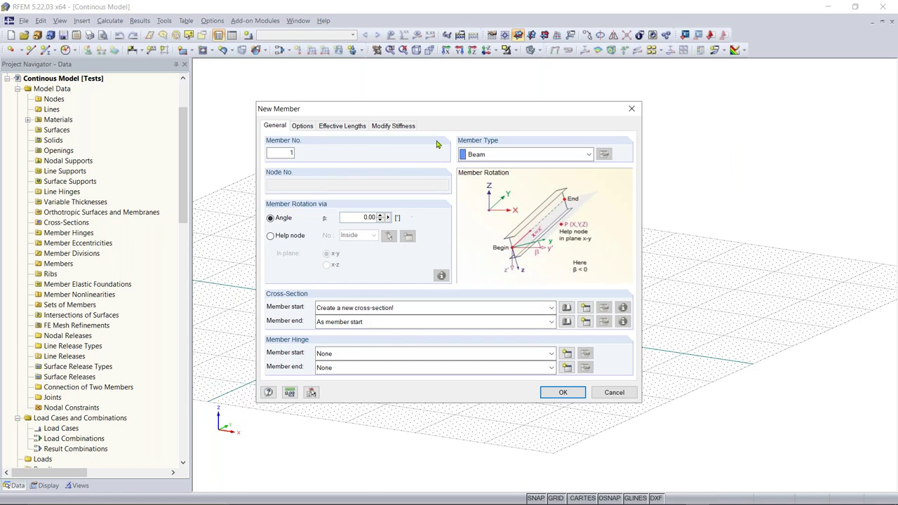
{"action": "left_click", "coordinate": [632, 111]}
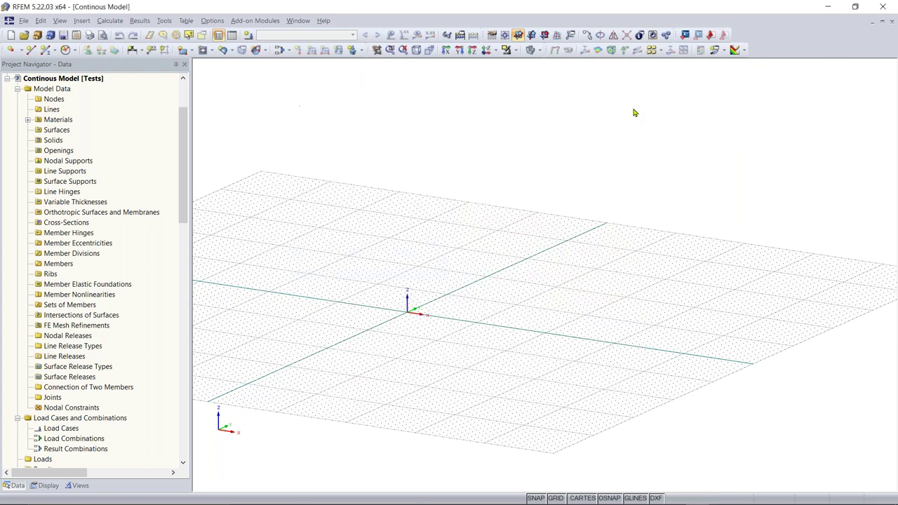
Start a new rectangular surface and check its material choices, keeping Steel A992 selected
{"action": "left_click", "coordinate": [184, 53]}
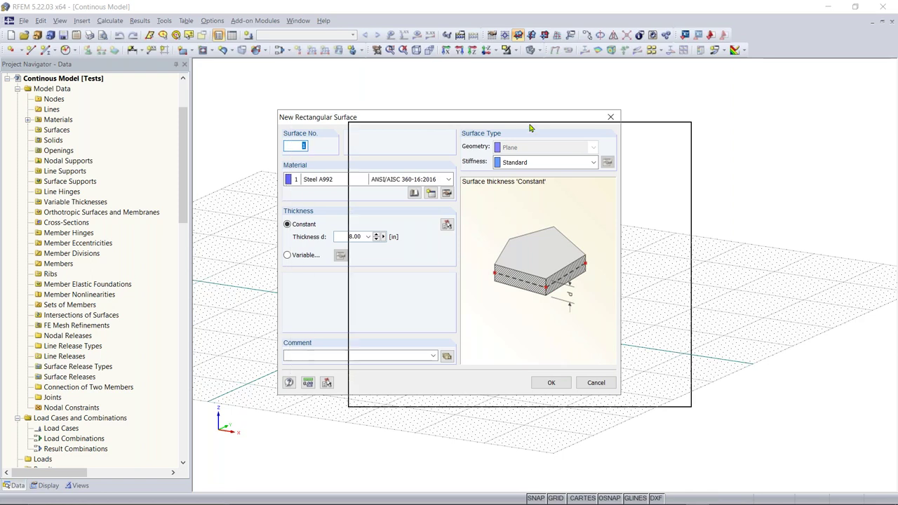
{"action": "left_click_drag", "start_coordinate": [476, 147], "coordinate": [469, 120]}
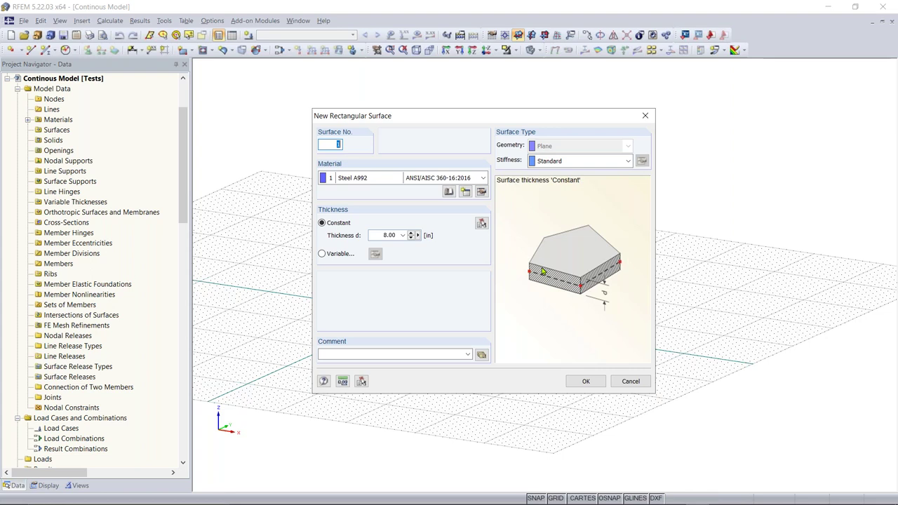
{"action": "double_click", "coordinate": [336, 144]}
{"action": "left_click", "coordinate": [358, 181]}
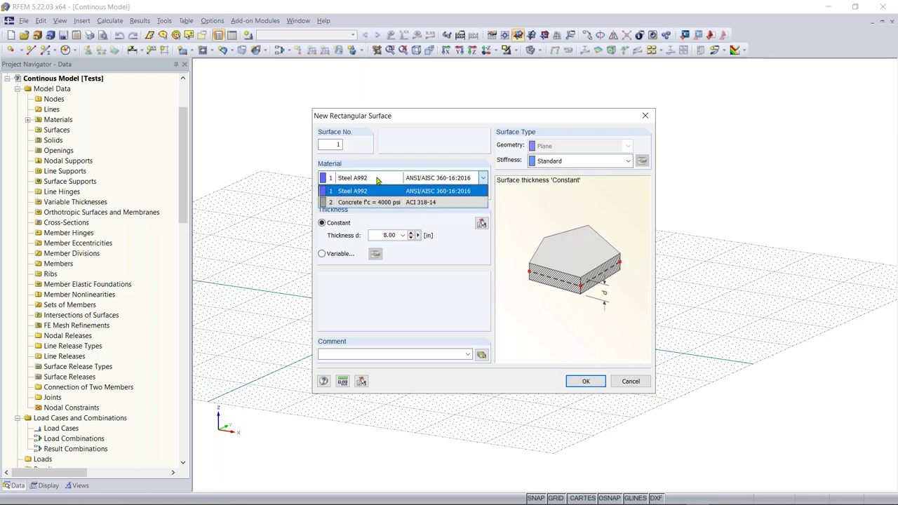
{"action": "left_click", "coordinate": [344, 187]}
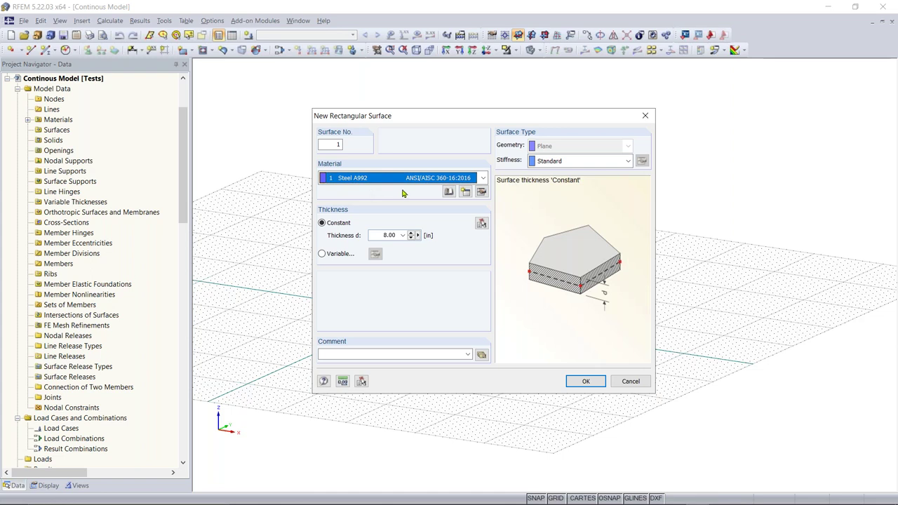
Filter the material library for the surface to category group Concrete, category Concrete, standard group ACI and standard ACI 318-14
{"action": "left_click", "coordinate": [449, 193]}
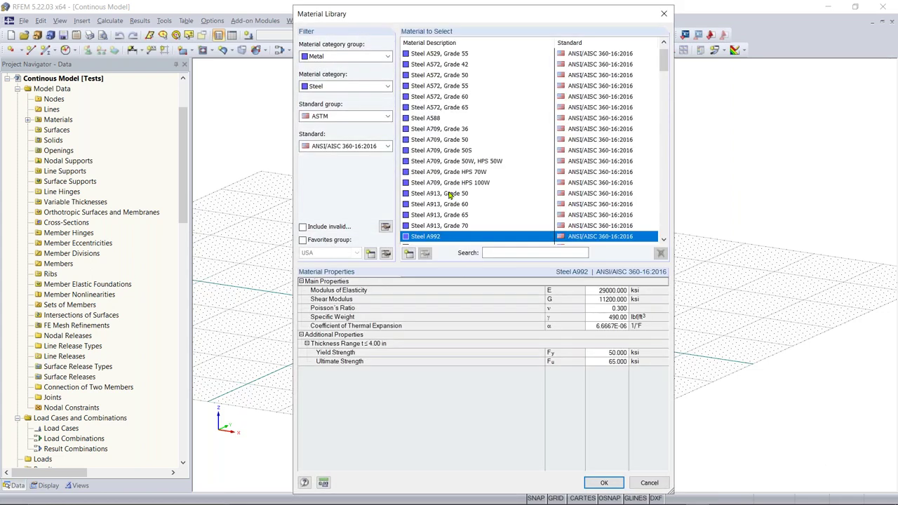
{"action": "left_click_drag", "start_coordinate": [437, 19], "coordinate": [436, 16]}
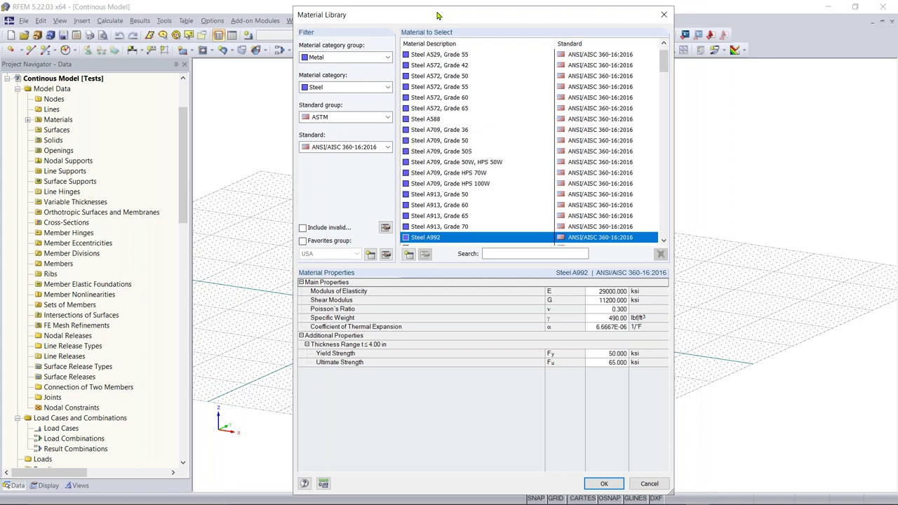
{"action": "left_click", "coordinate": [346, 57]}
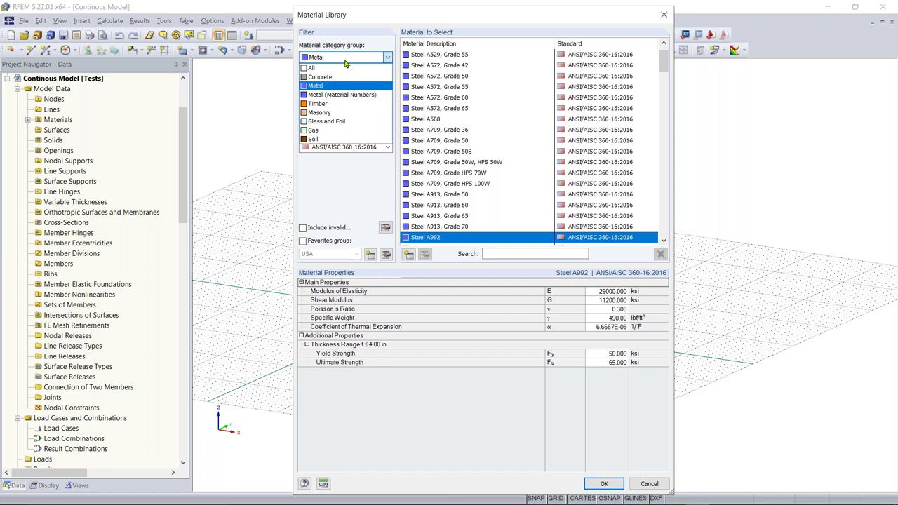
{"action": "left_click", "coordinate": [333, 77]}
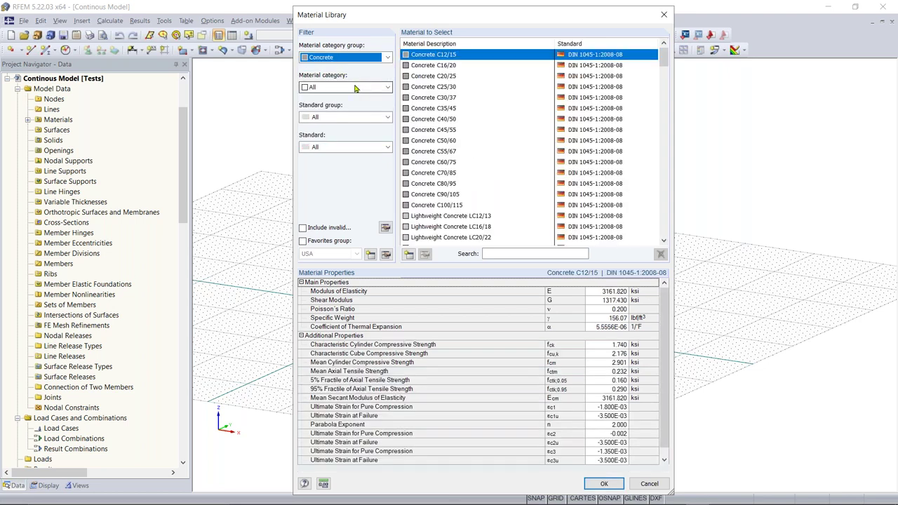
{"action": "left_click", "coordinate": [355, 87]}
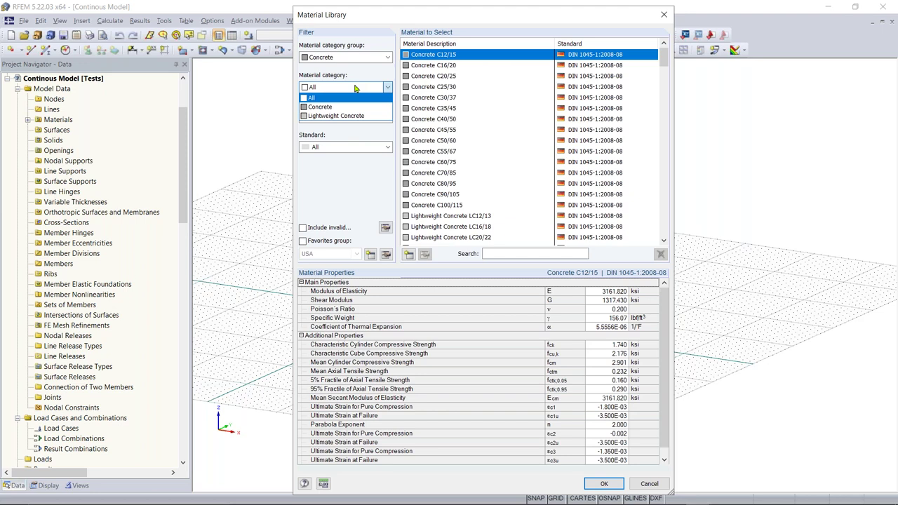
{"action": "left_click", "coordinate": [344, 108]}
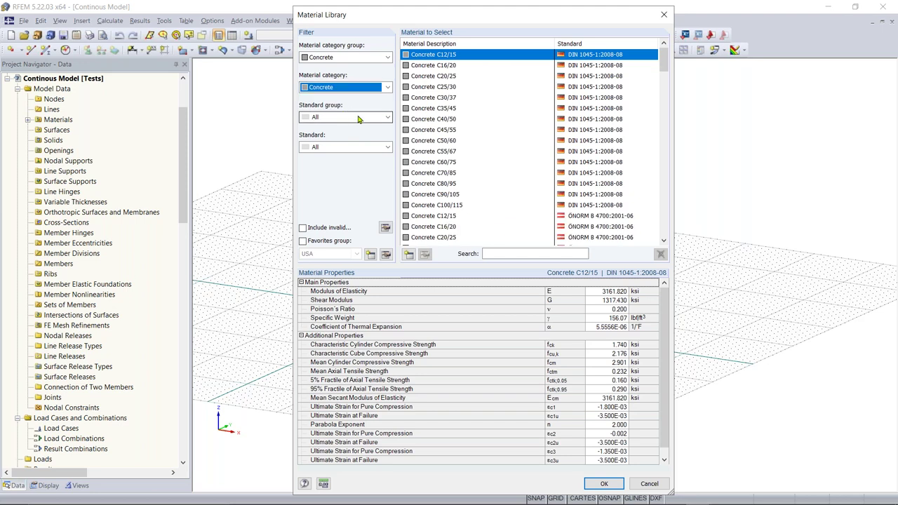
{"action": "left_click", "coordinate": [358, 117]}
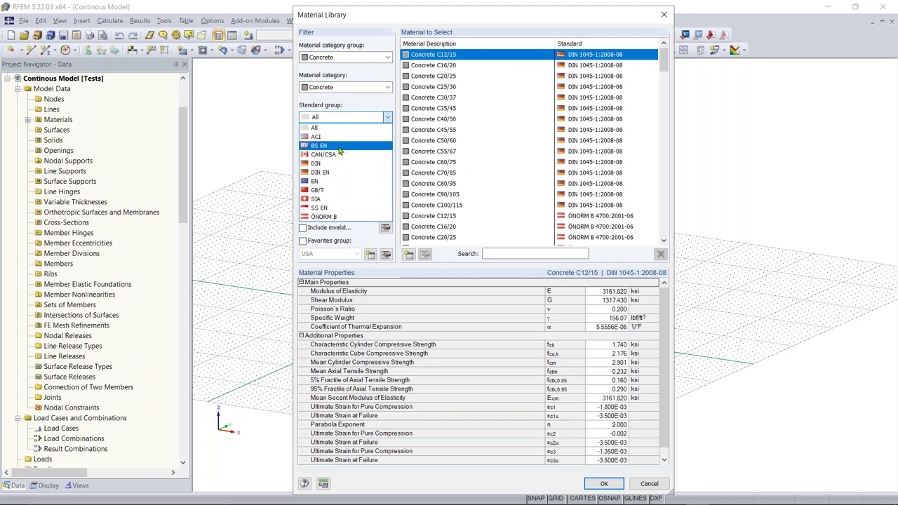
{"action": "left_click", "coordinate": [325, 137]}
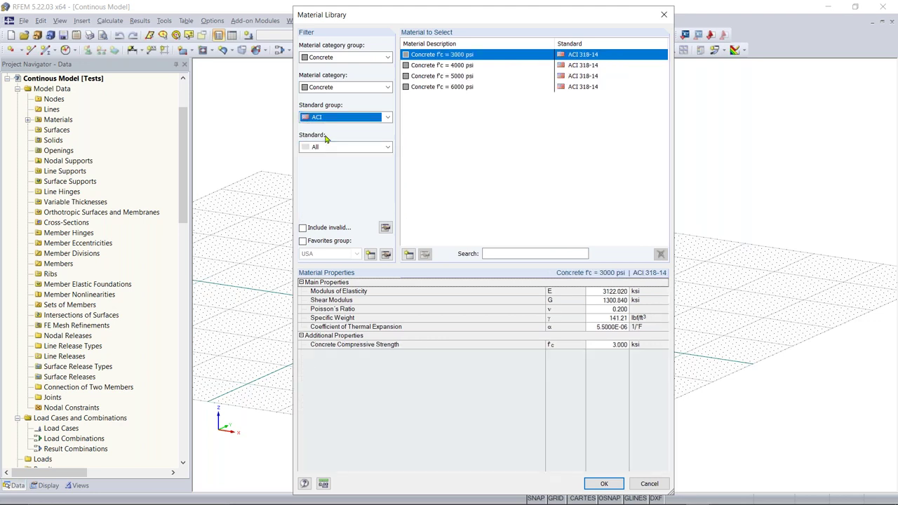
{"action": "left_click", "coordinate": [380, 147]}
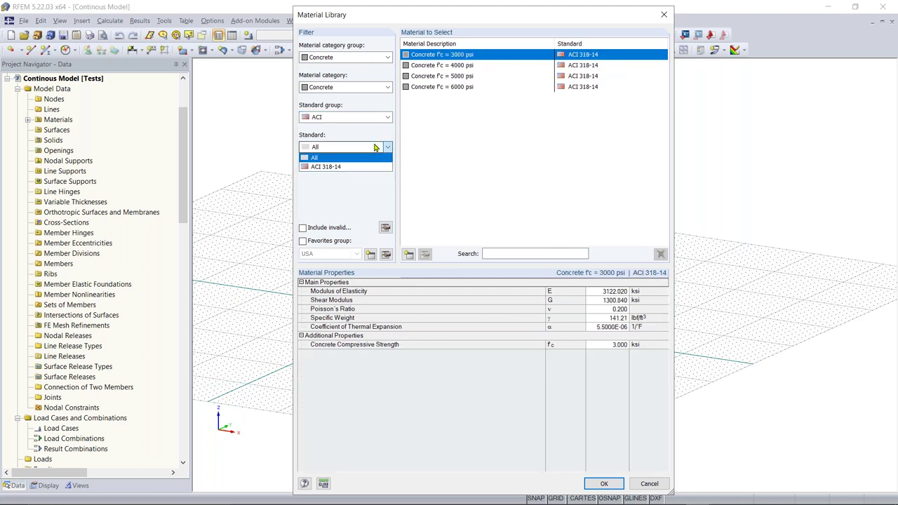
{"action": "left_click", "coordinate": [359, 167]}
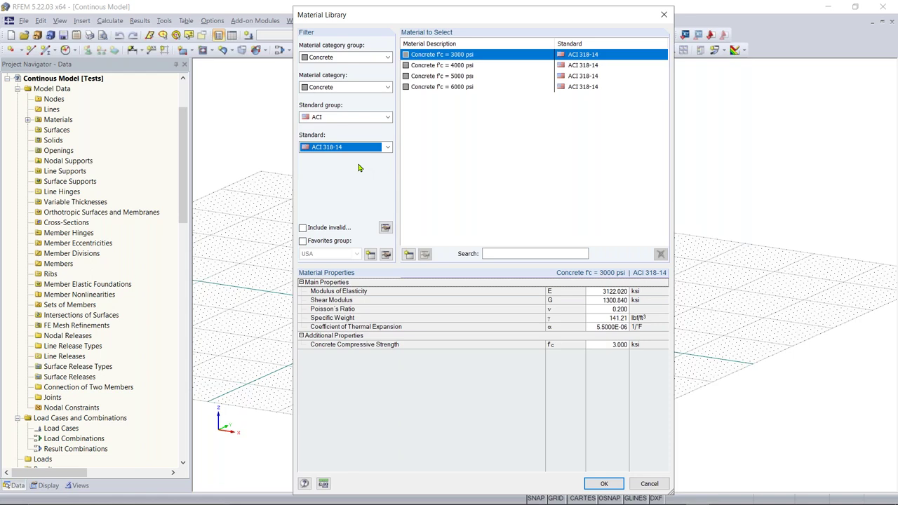
Select Concrete f'c = 4000 psi as the surface material and accept the library choice
{"action": "left_click", "coordinate": [456, 68]}
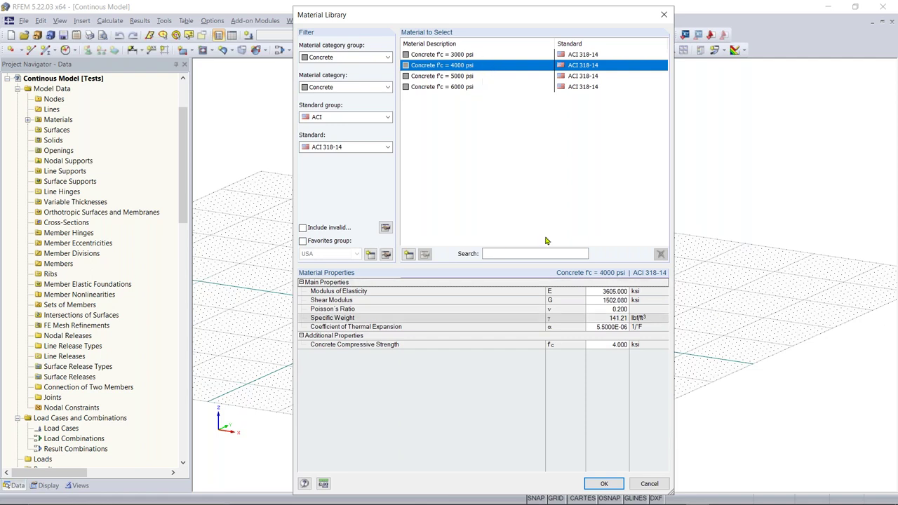
{"action": "left_click_drag", "start_coordinate": [491, 11], "coordinate": [491, 5]}
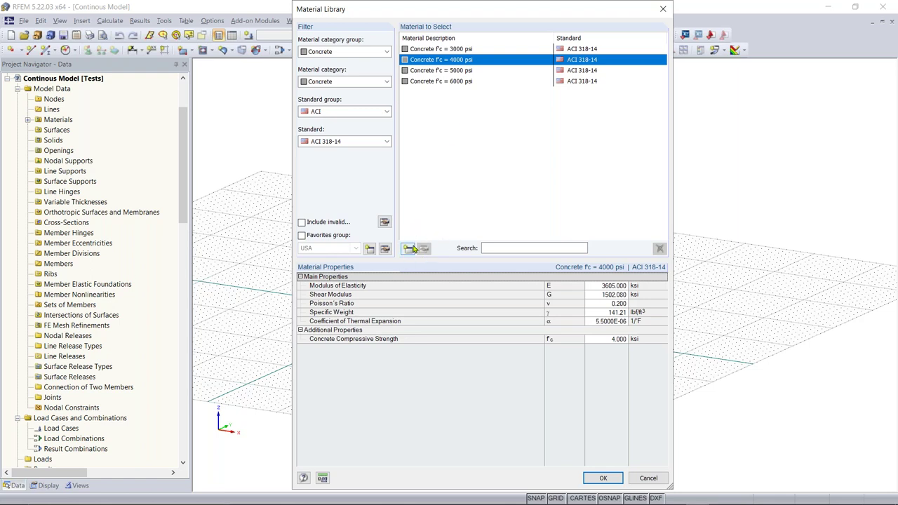
{"action": "left_click", "coordinate": [604, 479]}
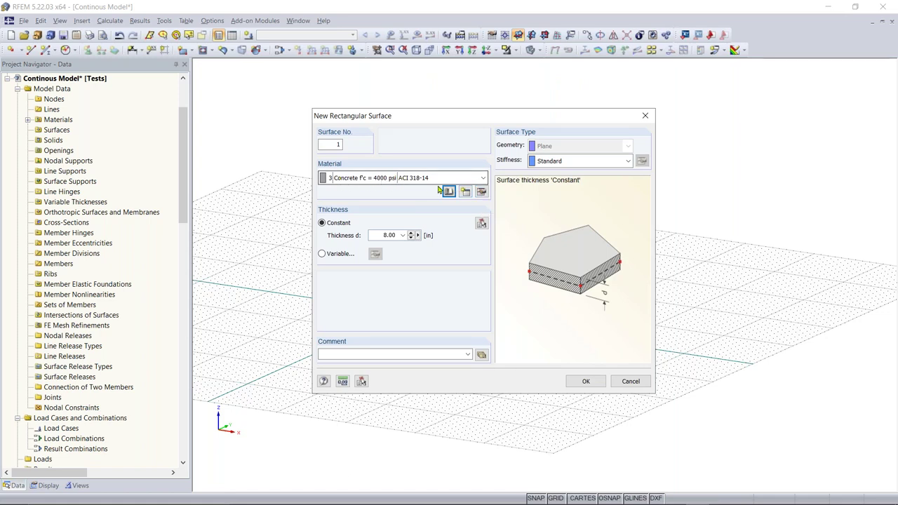
Review the constants of the assigned concrete material and the blank new-material form without changing or creating anything
{"action": "left_click", "coordinate": [481, 192]}
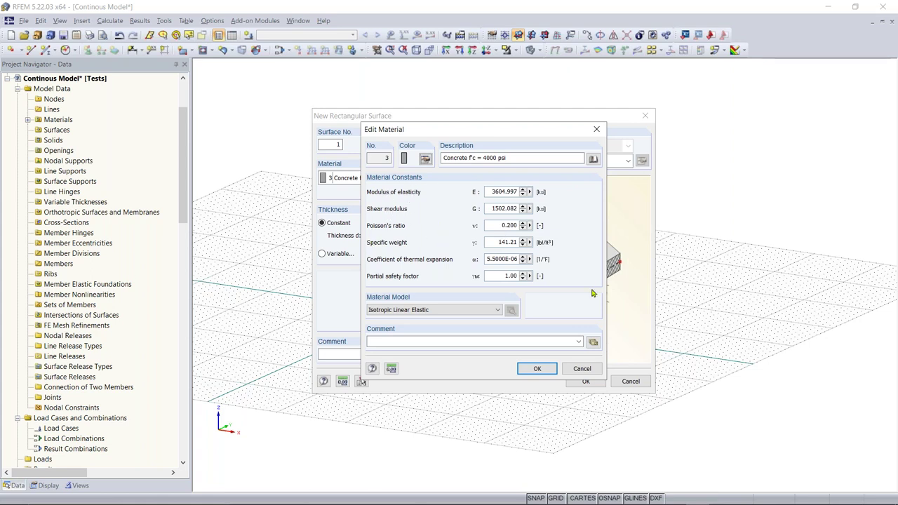
{"action": "left_click", "coordinate": [537, 370]}
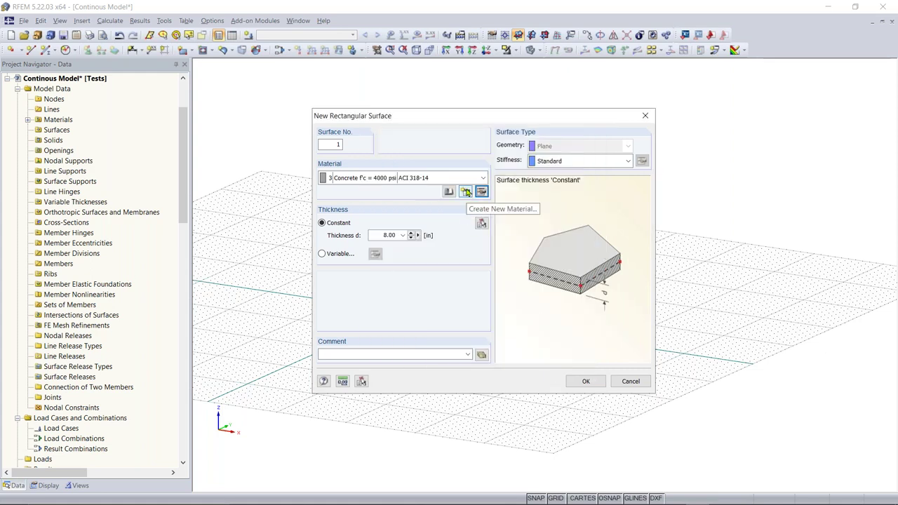
{"action": "left_click", "coordinate": [466, 192]}
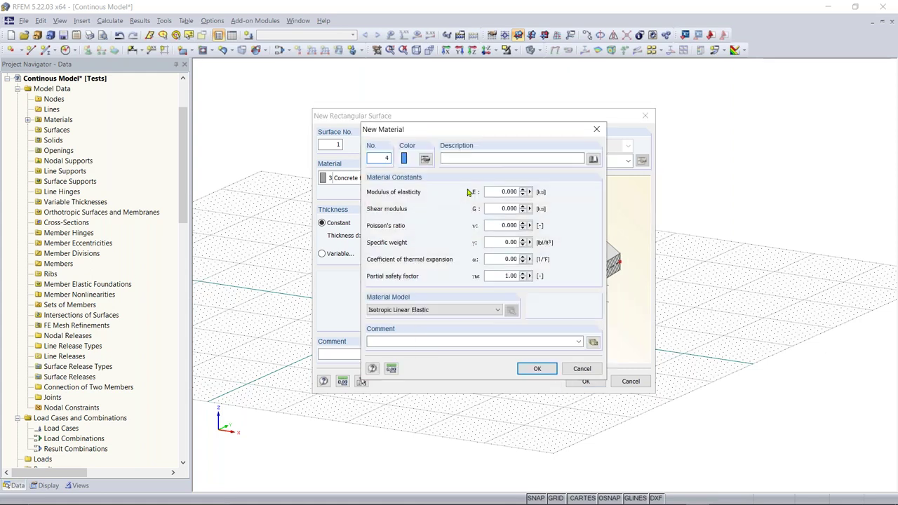
{"action": "left_click", "coordinate": [596, 131]}
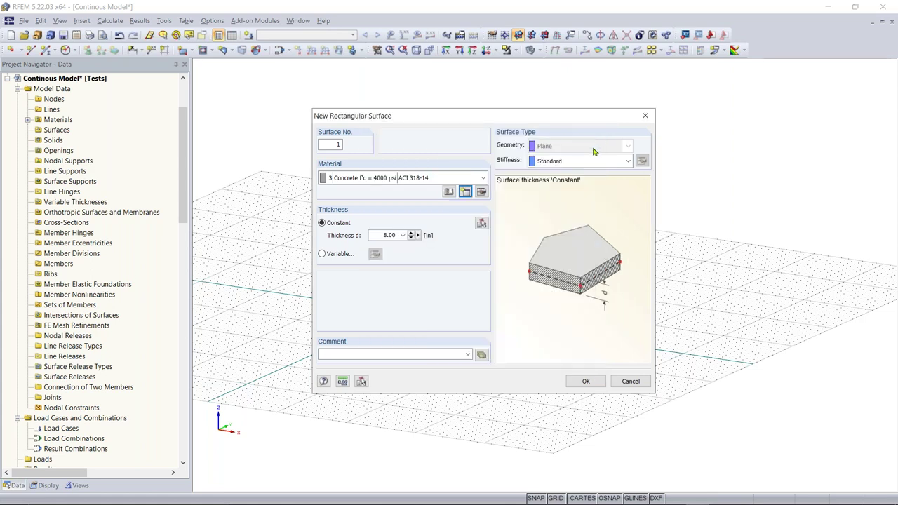
Set the rectangular surface's constant thickness to 12 in and accept the surface settings
{"action": "left_click", "coordinate": [377, 236]}
{"action": "type", "text": "12"}
{"action": "left_click", "coordinate": [587, 381]}
{"action": "middle_click_drag", "start_coordinate": [583, 404], "coordinate": [359, 267], "text": "ctrl"}
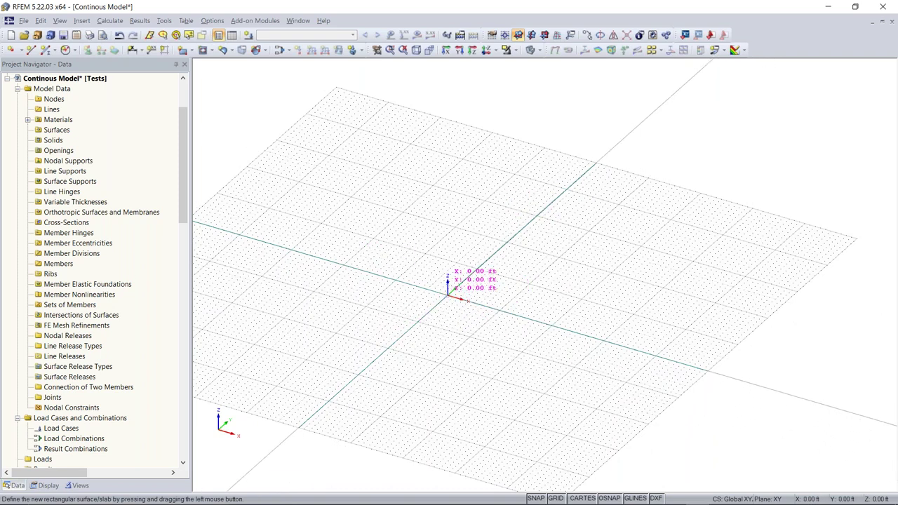
{"action": "scroll", "coordinate": [447, 293], "scroll_direction": "up", "scroll_amount": 5}
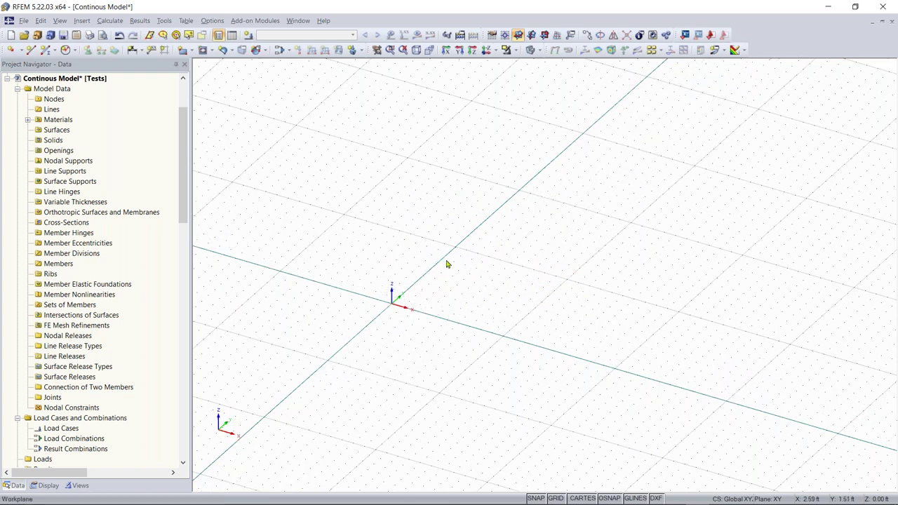
{"action": "scroll", "coordinate": [413, 308], "scroll_direction": "up", "scroll_amount": 2}
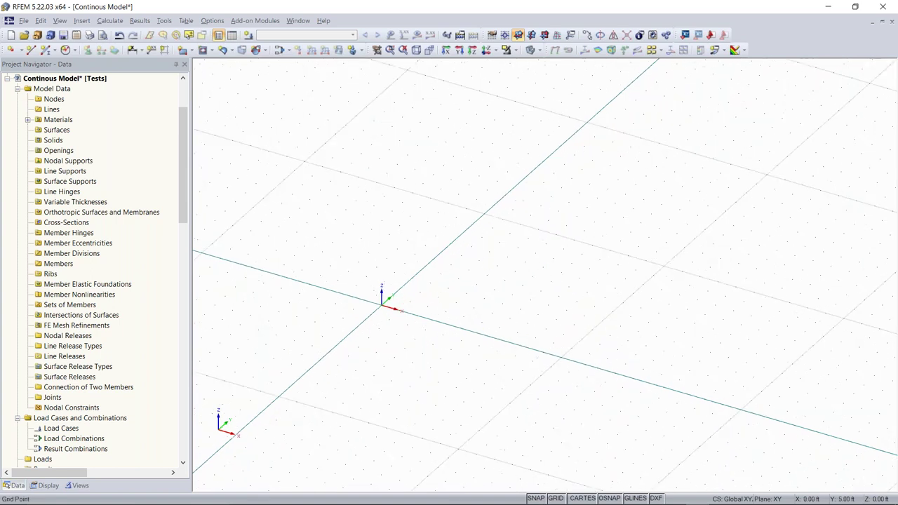
Set the work plane's number of grid points to adjust dynamically according to the size of the model
{"action": "left_click", "coordinate": [492, 36]}
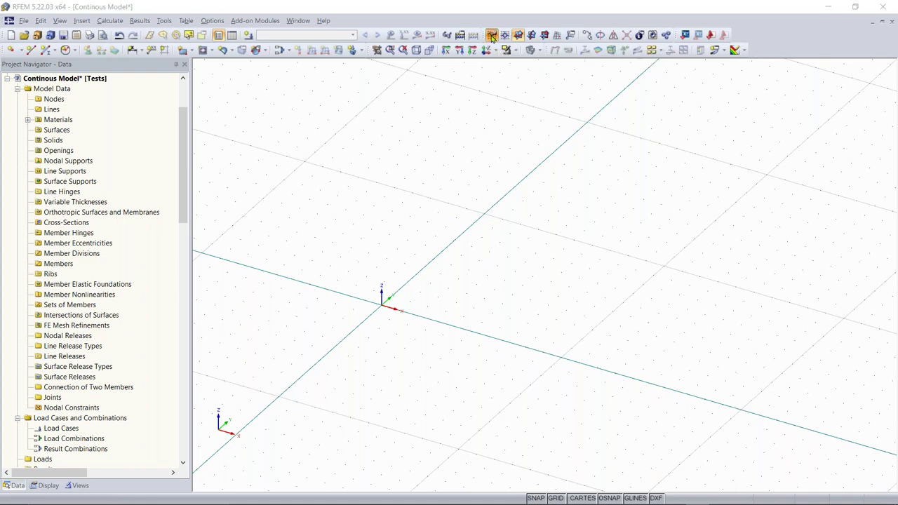
{"action": "left_click_drag", "start_coordinate": [429, 94], "coordinate": [511, 107]}
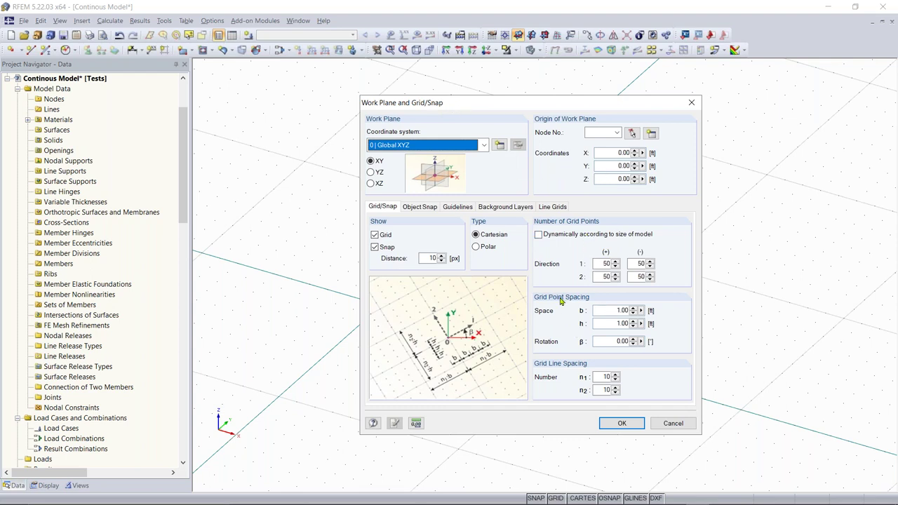
{"action": "left_click_drag", "start_coordinate": [537, 106], "coordinate": [702, 81]}
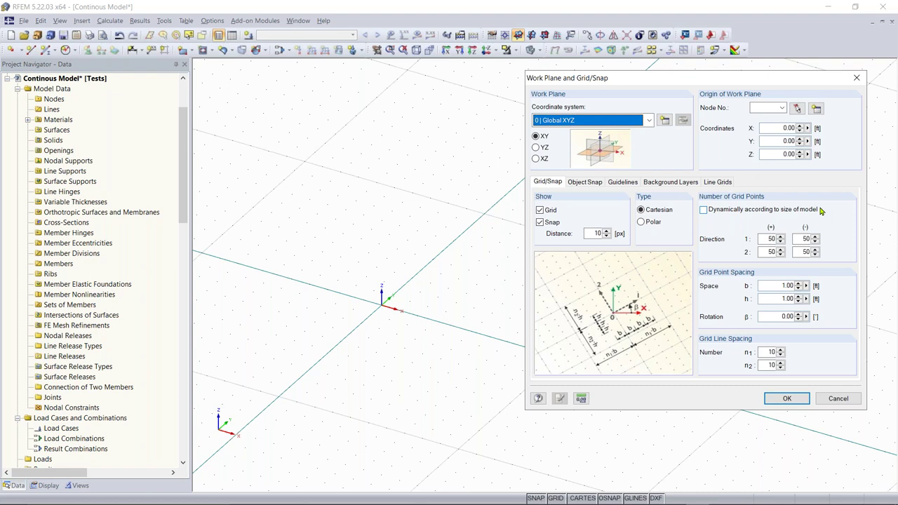
{"action": "left_click", "coordinate": [704, 211]}
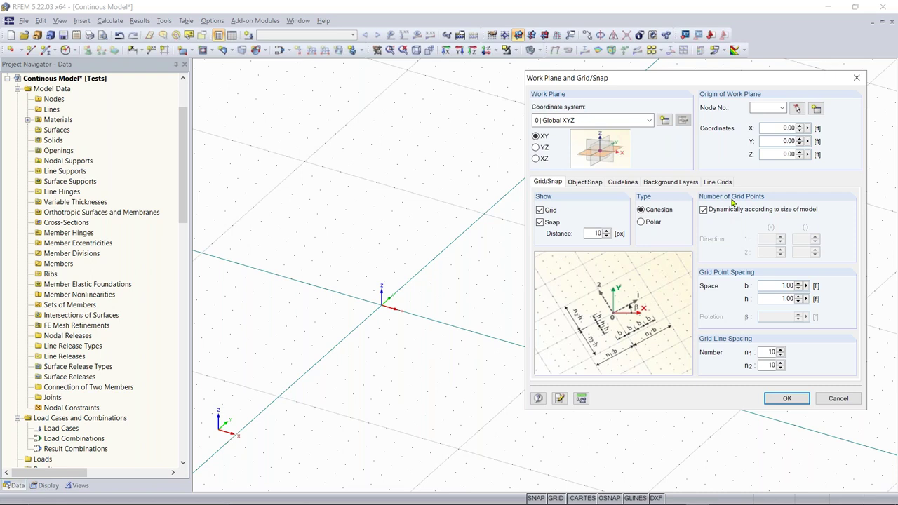
{"action": "left_click", "coordinate": [787, 399]}
{"action": "scroll", "coordinate": [479, 294], "scroll_direction": "down", "scroll_amount": 5}
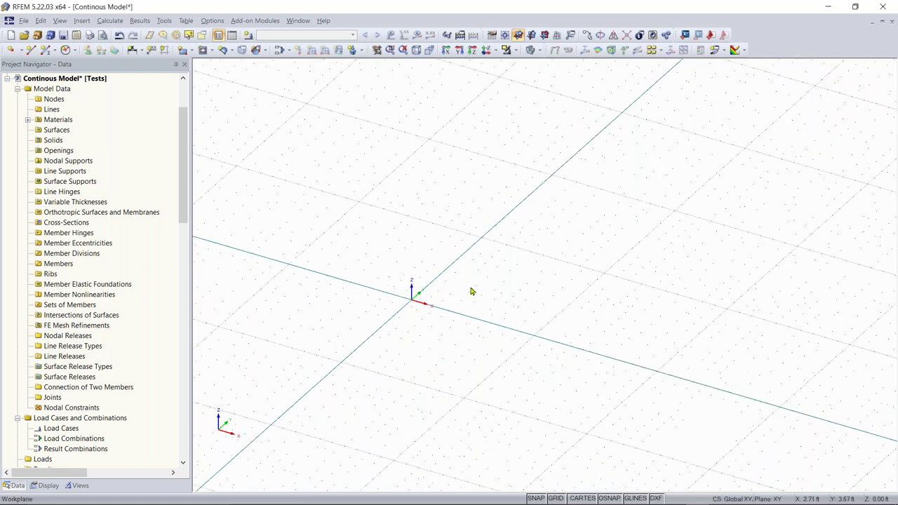
{"action": "scroll", "coordinate": [463, 287], "scroll_direction": "up", "scroll_amount": 5}
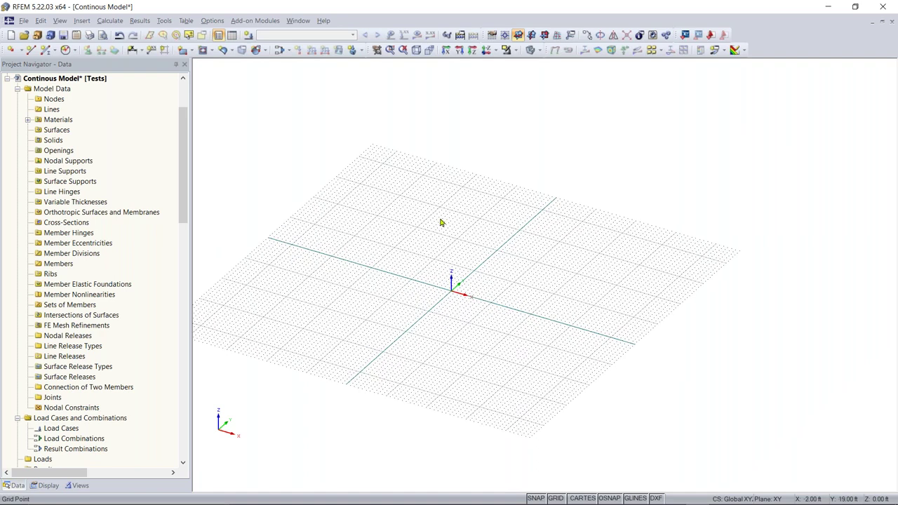
{"action": "scroll", "coordinate": [463, 292], "scroll_direction": "up", "scroll_amount": 3}
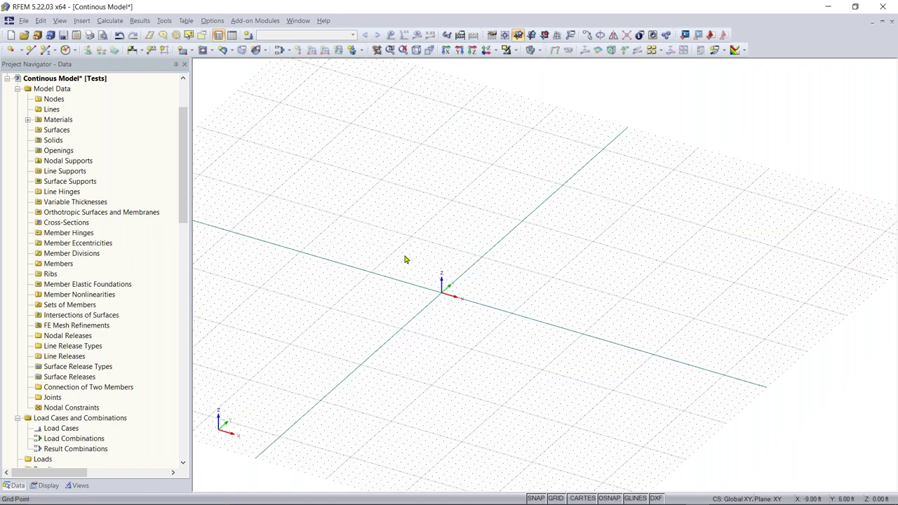
Draw the first 12 in thick concrete rectangular surface from the origin to X 32 ft, Y 16 ft
{"action": "left_click", "coordinate": [182, 51]}
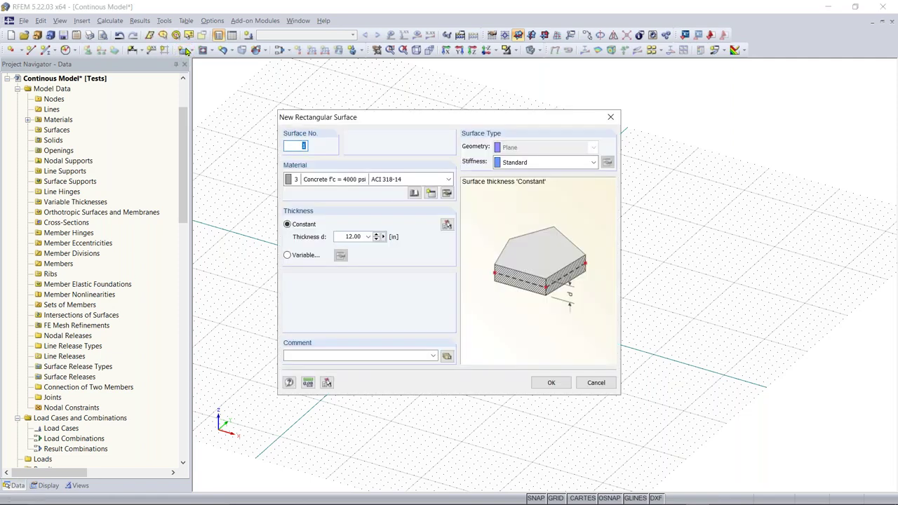
{"action": "left_click", "coordinate": [550, 382]}
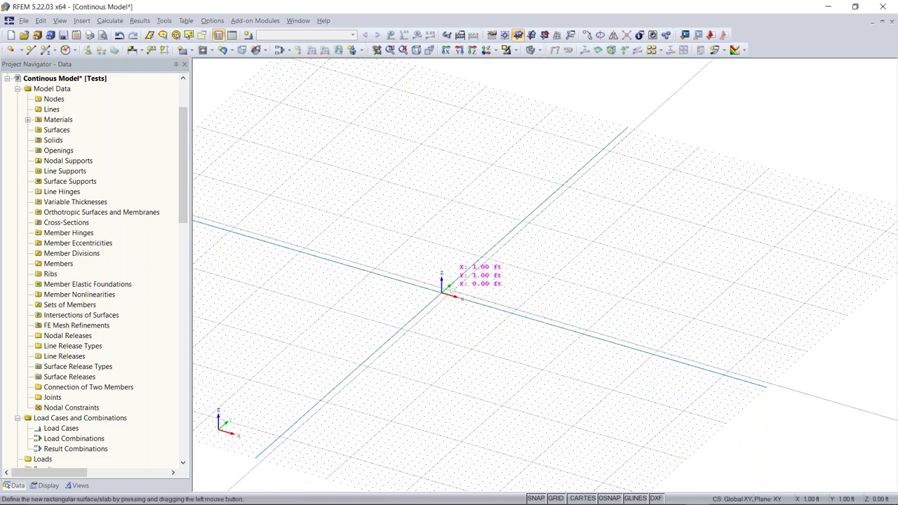
{"action": "middle_click_drag", "start_coordinate": [454, 275], "coordinate": [388, 308]}
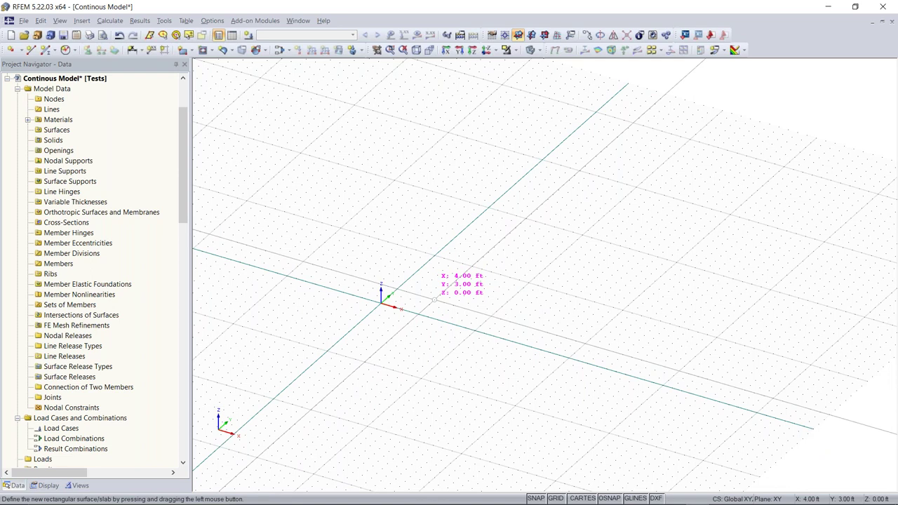
{"action": "middle_click_drag", "start_coordinate": [458, 302], "coordinate": [535, 337], "text": "ctrl"}
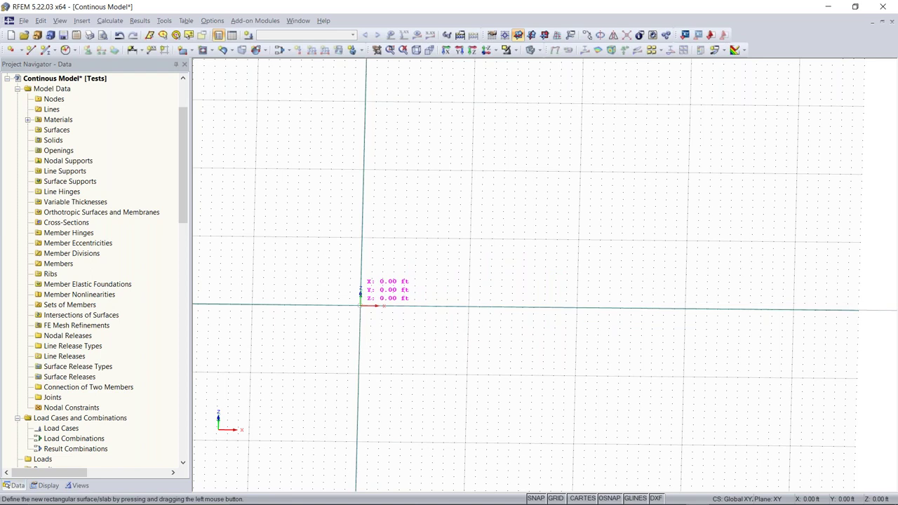
{"action": "left_click", "coordinate": [360, 305]}
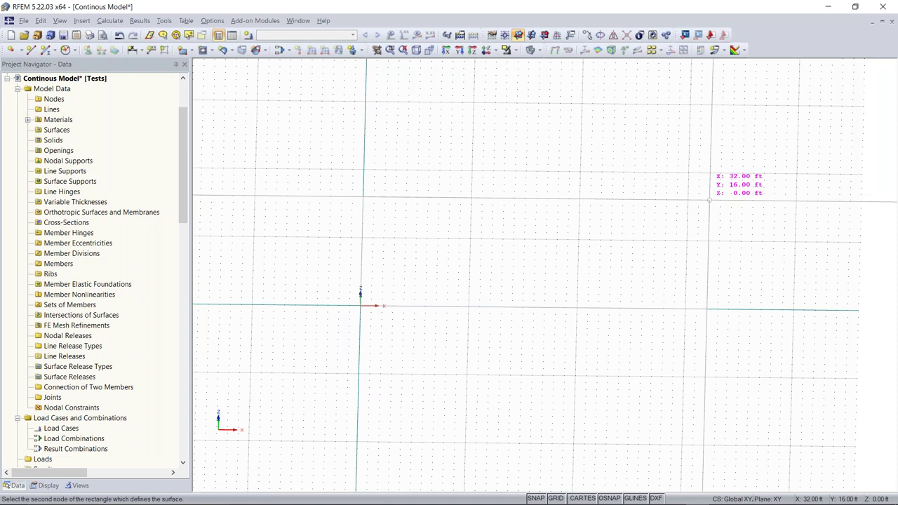
{"action": "left_click", "coordinate": [709, 200]}
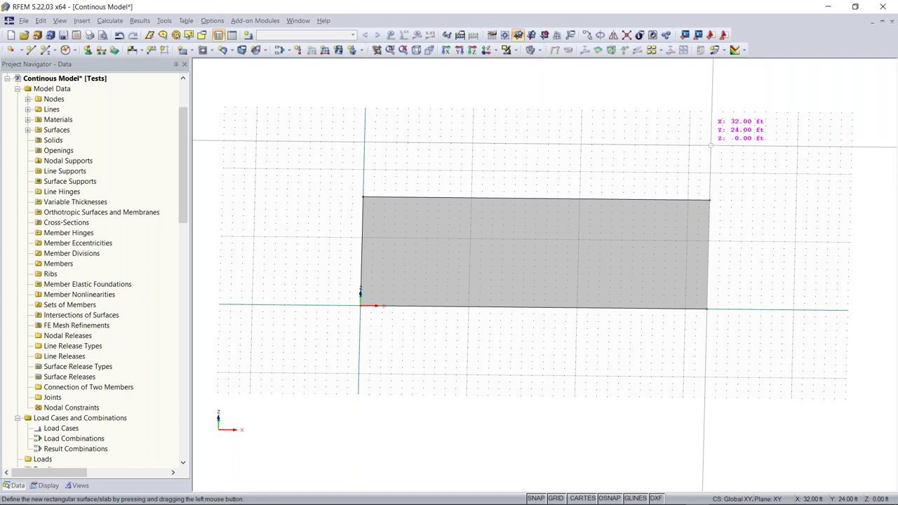
Draw a second rectangular surface from X 0 ft, Y 21 ft to X 32 ft, Y 44 ft
{"action": "middle_click_drag", "start_coordinate": [711, 147], "coordinate": [655, 285], "text": "ctrl"}
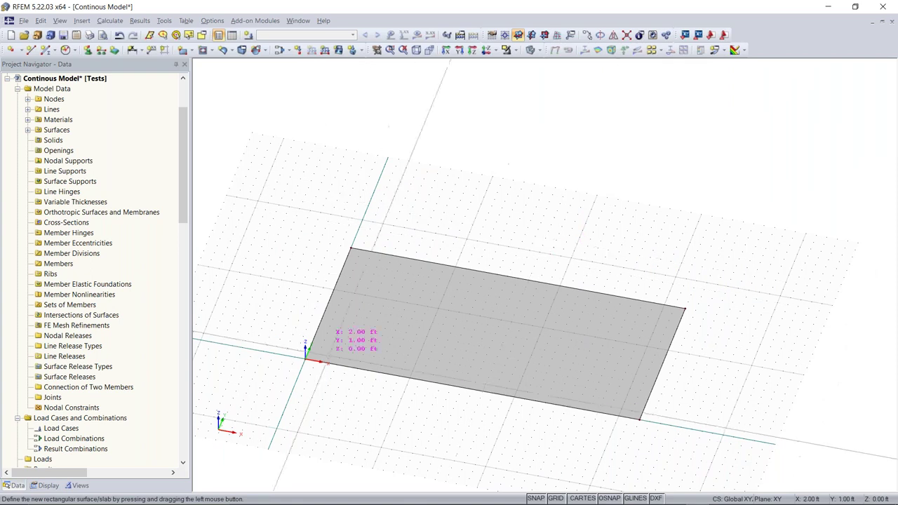
{"action": "middle_click_drag", "start_coordinate": [557, 246], "coordinate": [530, 315]}
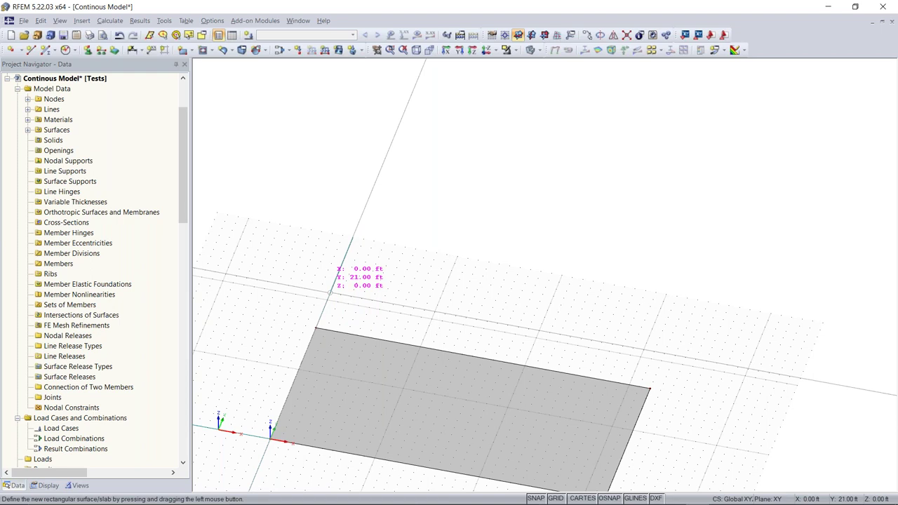
{"action": "left_click", "coordinate": [331, 292]}
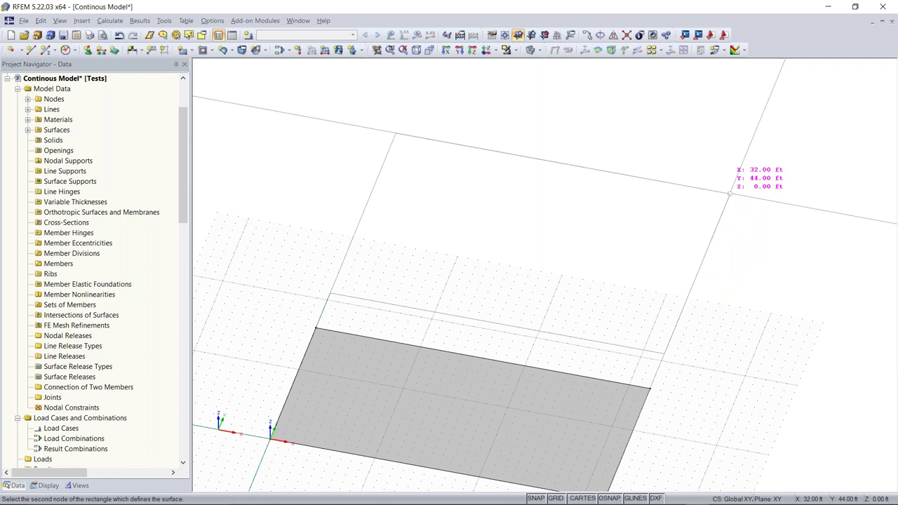
{"action": "left_click", "coordinate": [729, 193]}
Set the Y coordinate of the two far-edge nodes of the second surface to 36 ft
{"action": "scroll", "coordinate": [729, 193], "scroll_direction": "down", "scroll_amount": 4}
{"action": "middle_click_drag", "start_coordinate": [703, 248], "coordinate": [589, 404], "text": "ctrl"}
{"action": "left_click", "coordinate": [593, 381]}
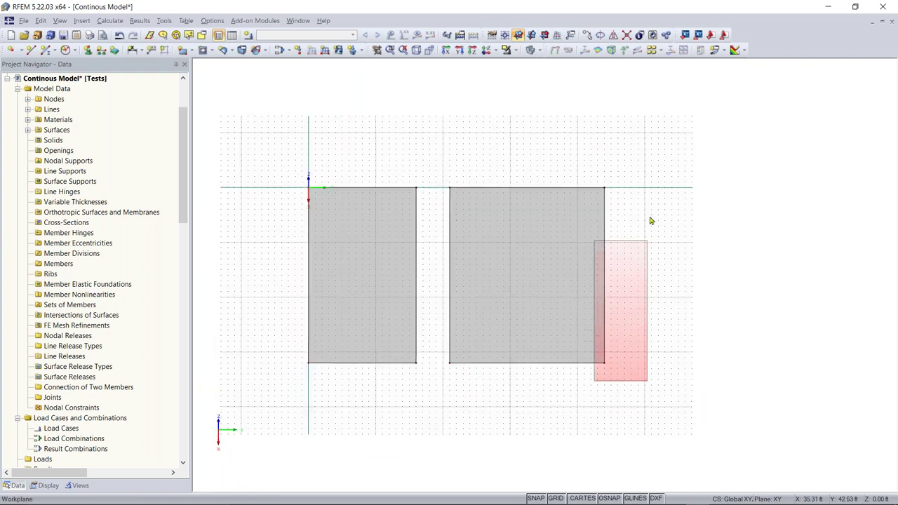
{"action": "key", "text": "Escape"}
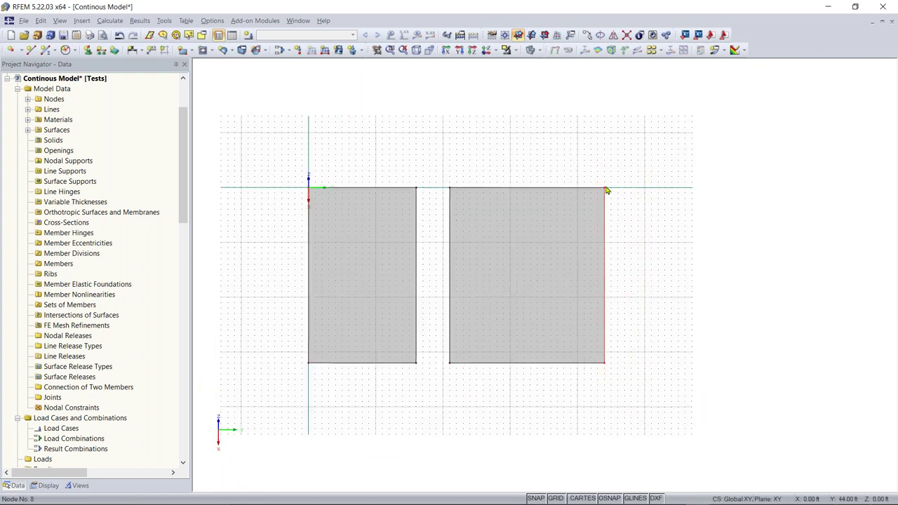
{"action": "double_click", "coordinate": [646, 192]}
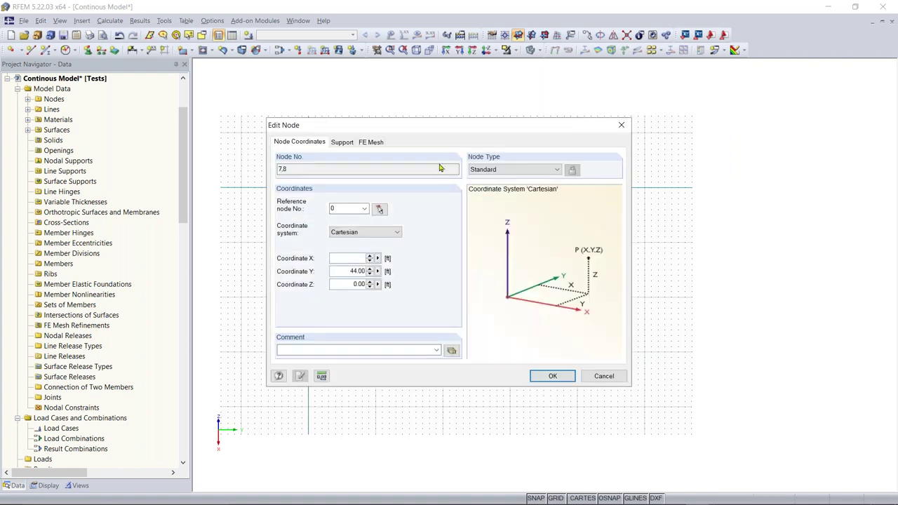
{"action": "left_click_drag", "start_coordinate": [346, 271], "coordinate": [387, 271]}
{"action": "type", "text": "36"}
{"action": "key", "text": "Return"}
Select the first surface near the origin and try to start Move/Copy on it
{"action": "middle_click_drag", "start_coordinate": [484, 424], "coordinate": [676, 400], "text": "ctrl"}
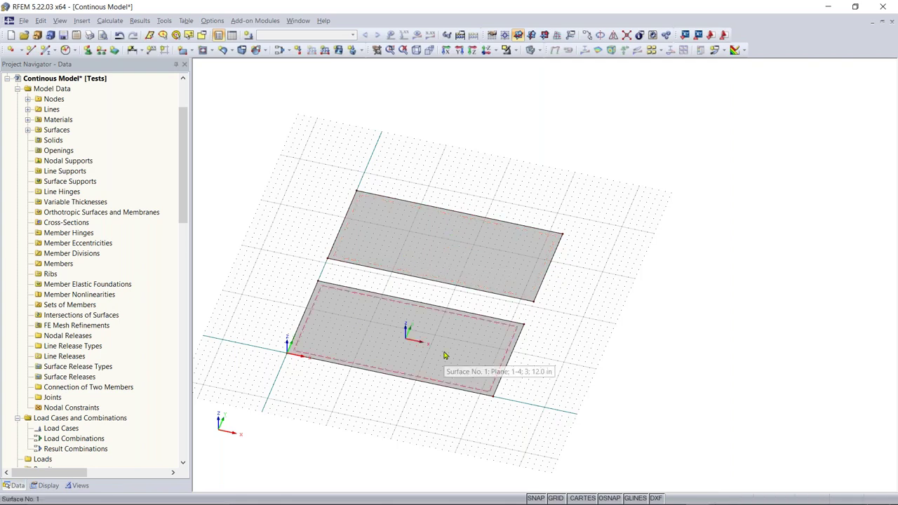
{"action": "middle_click_drag", "start_coordinate": [284, 308], "coordinate": [278, 353], "text": "ctrl"}
{"action": "left_click_drag", "start_coordinate": [433, 348], "coordinate": [610, 283]}
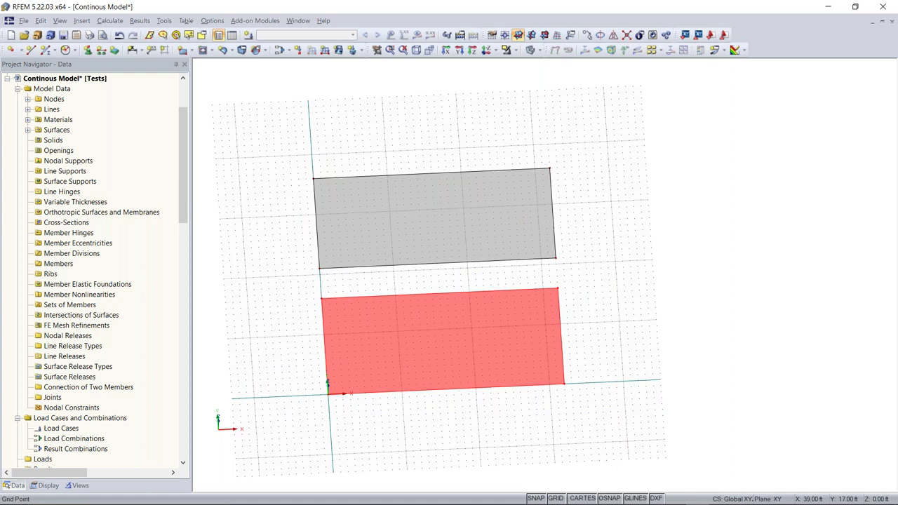
{"action": "right_click", "coordinate": [491, 327]}
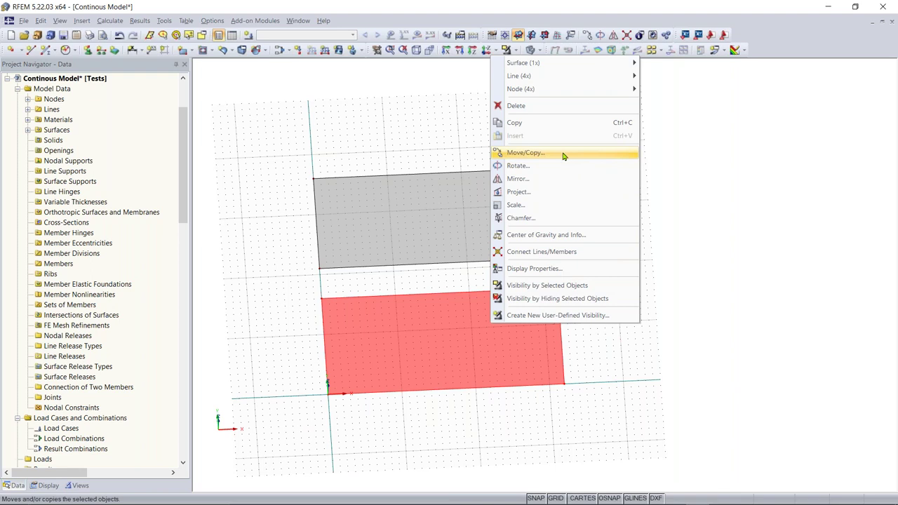
{"action": "left_click", "coordinate": [462, 156]}
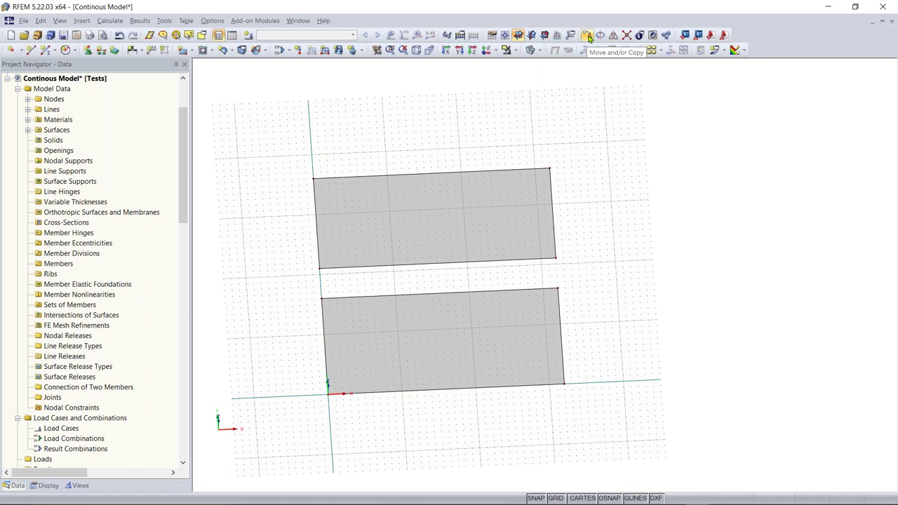
{"action": "left_click", "coordinate": [588, 36]}
{"action": "left_click", "coordinate": [449, 277]}
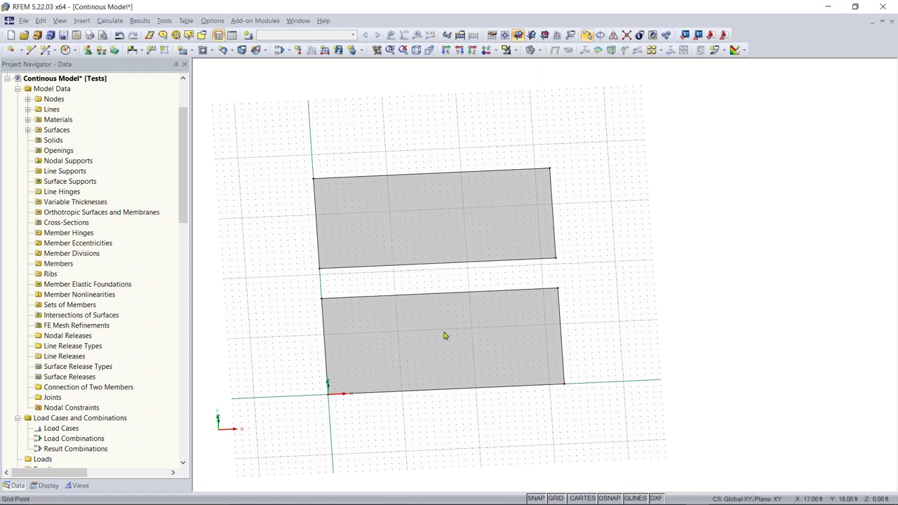
Try selecting the first surface with an enclosing window and a crossing window, clearing the selection each time
{"action": "left_click_drag", "start_coordinate": [294, 429], "coordinate": [622, 283]}
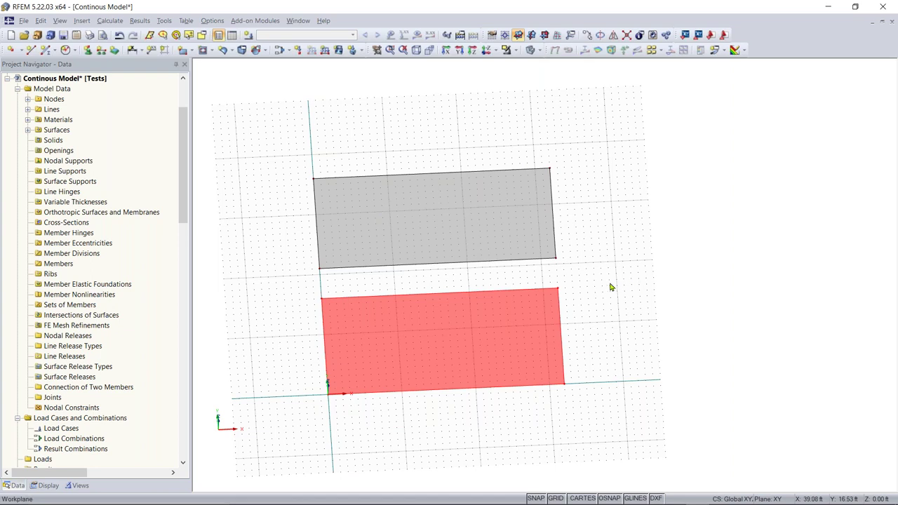
{"action": "left_click", "coordinate": [610, 287]}
{"action": "mouse_move", "coordinate": [643, 297]}
{"action": "middle_mouse_down", "text": "ctrl"}
{"action": "mouse_move", "coordinate": [627, 301]}
{"action": "mouse_move", "coordinate": [634, 303]}
{"action": "middle_mouse_up", "text": "ctrl"}
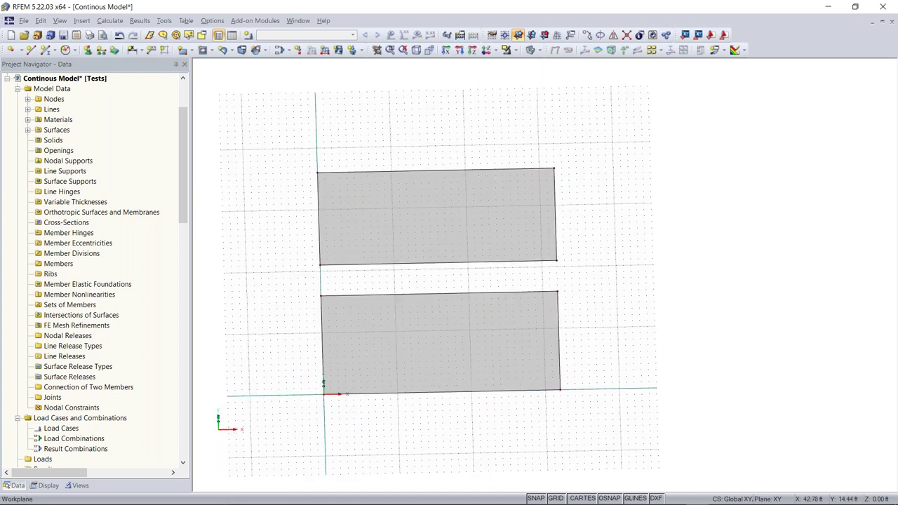
{"action": "left_click_drag", "start_coordinate": [594, 384], "coordinate": [815, 232]}
{"action": "mouse_move", "coordinate": [267, 437]}
{"action": "left_mouse_down"}
{"action": "mouse_move", "coordinate": [429, 373]}
{"action": "mouse_move", "coordinate": [617, 282]}
{"action": "mouse_move", "coordinate": [275, 431]}
{"action": "left_mouse_up"}
{"action": "left_click_drag", "start_coordinate": [267, 446], "coordinate": [295, 441]}
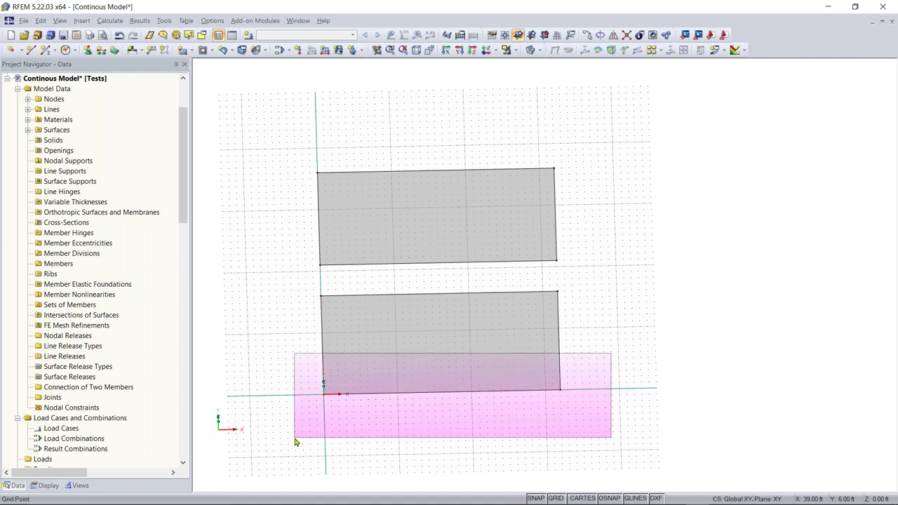
{"action": "left_click_drag", "start_coordinate": [295, 441], "coordinate": [297, 440]}
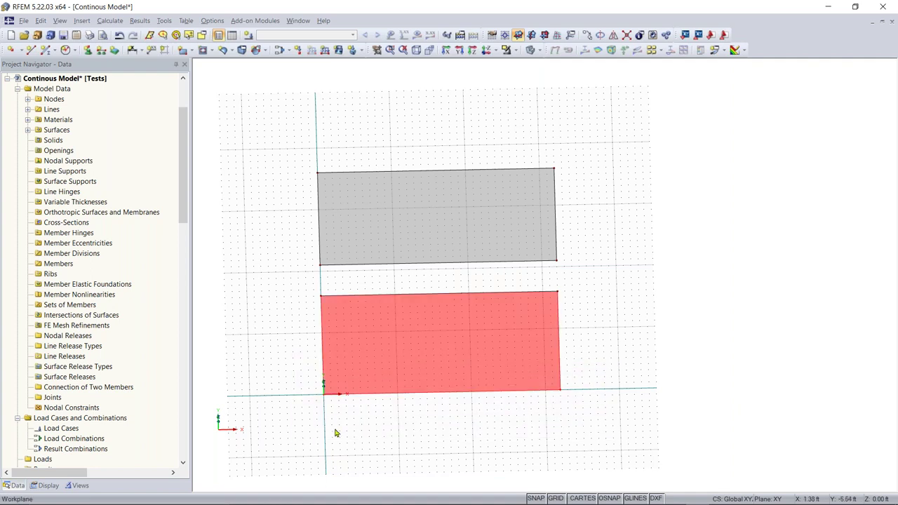
{"action": "left_click", "coordinate": [316, 433]}
Copy the surface nearest the origin once, displaced 41 ft in Y, picking the displacement vector in the model starting at the origin node
{"action": "left_click_drag", "start_coordinate": [271, 425], "coordinate": [604, 282]}
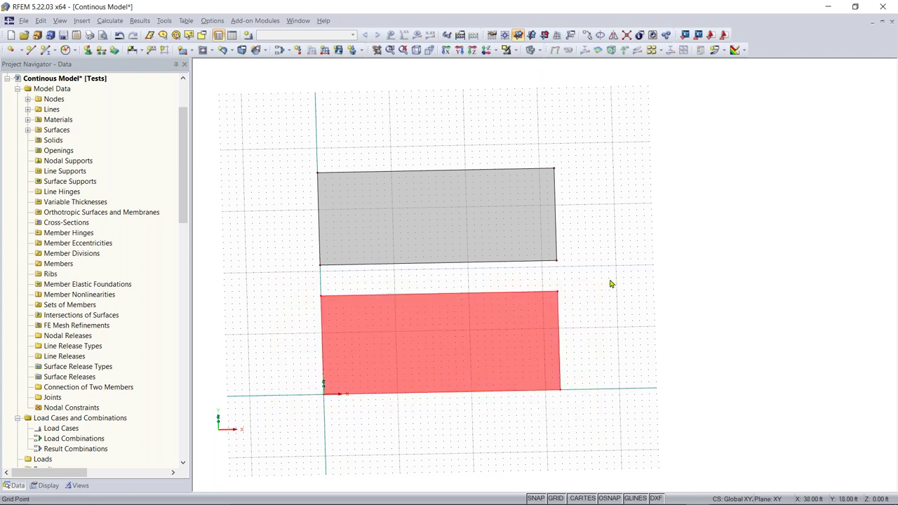
{"action": "left_click", "coordinate": [588, 37]}
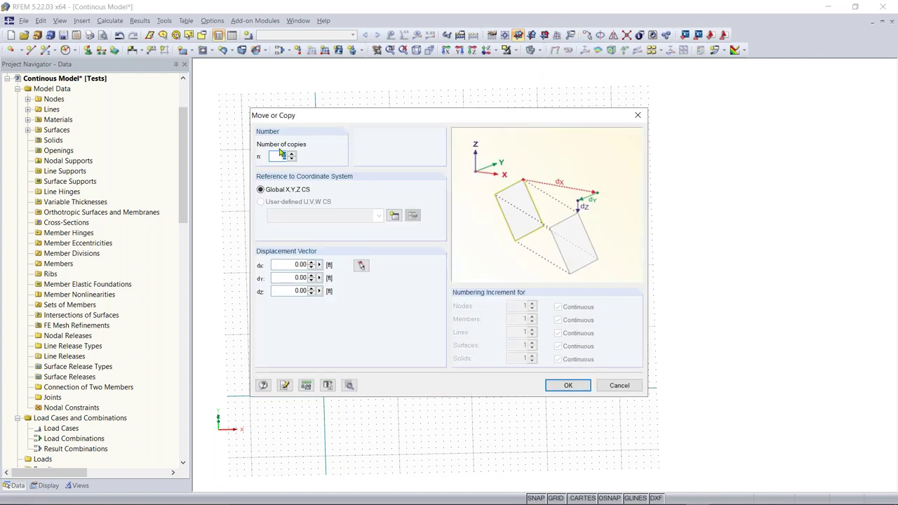
{"action": "left_click_drag", "start_coordinate": [310, 120], "coordinate": [323, 119]}
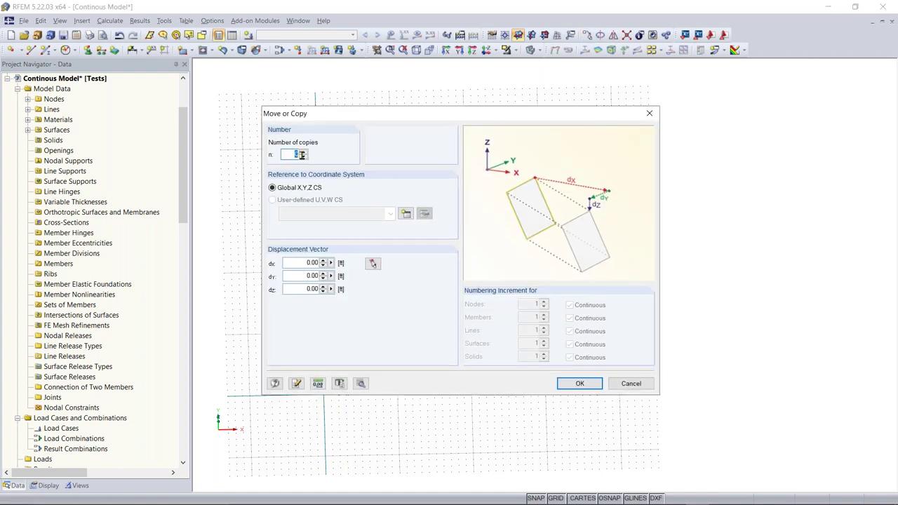
{"action": "type", "text": "1"}
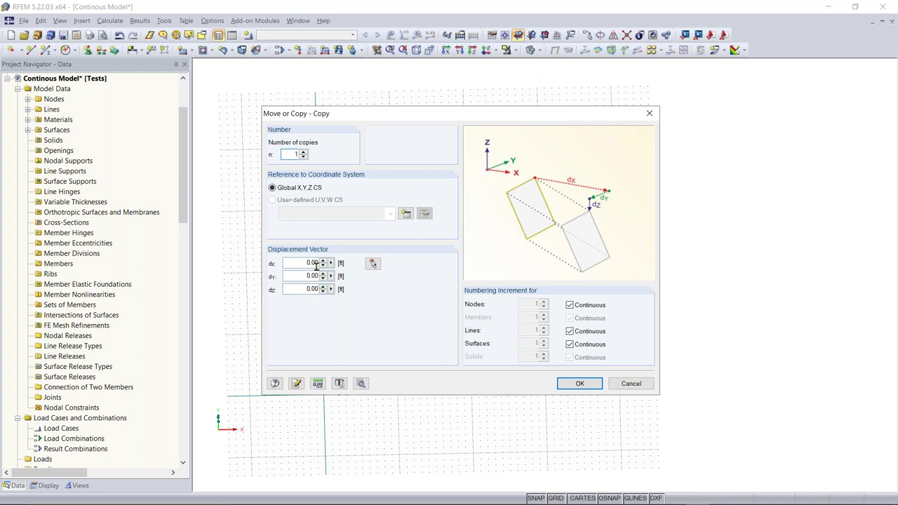
{"action": "left_click", "coordinate": [373, 264]}
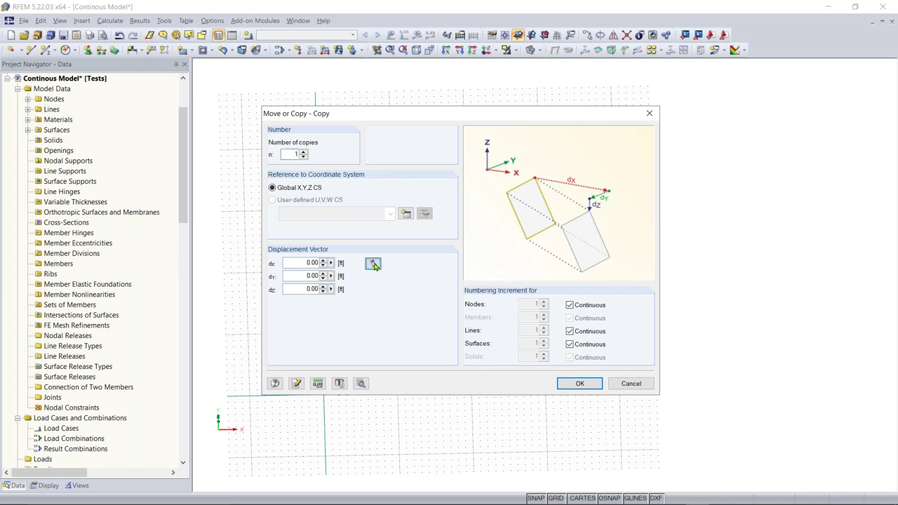
{"action": "left_click", "coordinate": [323, 390]}
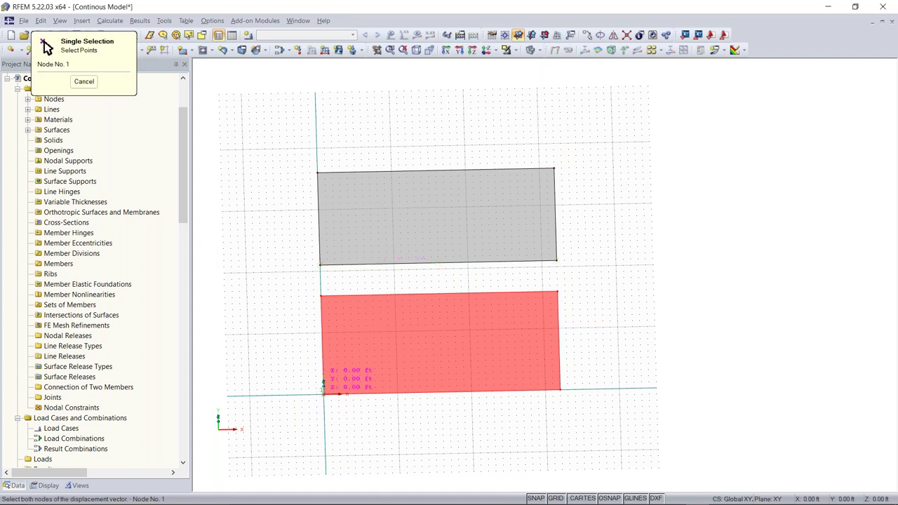
{"action": "middle_click_drag", "start_coordinate": [324, 163], "coordinate": [319, 190]}
{"action": "scroll", "coordinate": [316, 214], "scroll_direction": "up", "scroll_amount": 2}
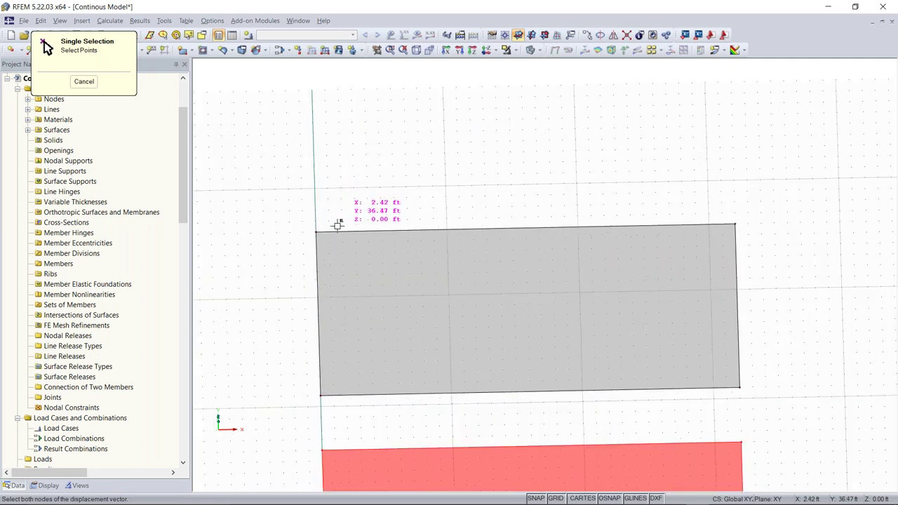
{"action": "left_click", "coordinate": [315, 173]}
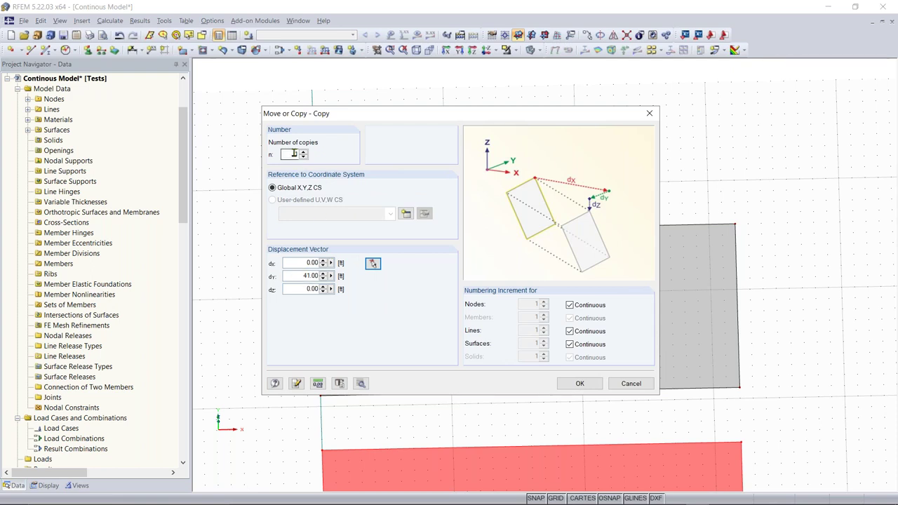
{"action": "left_click", "coordinate": [577, 383]}
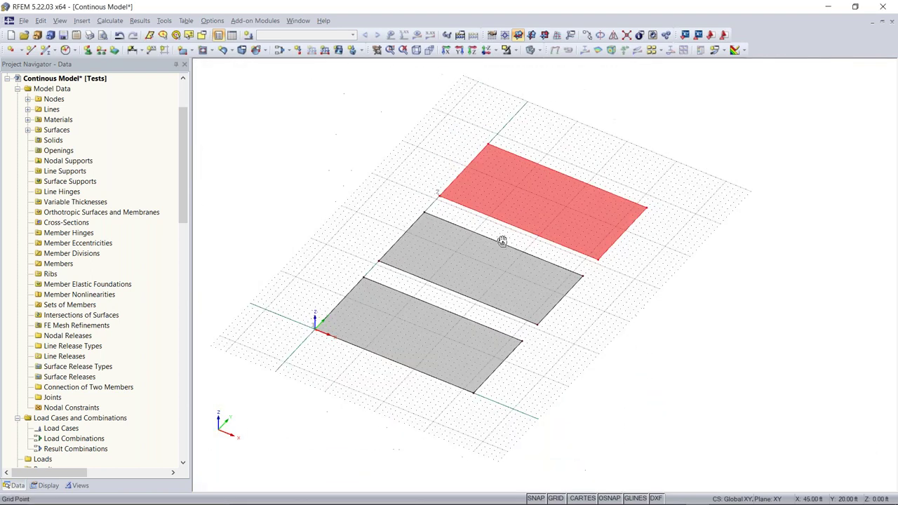
{"action": "left_click", "coordinate": [661, 157]}
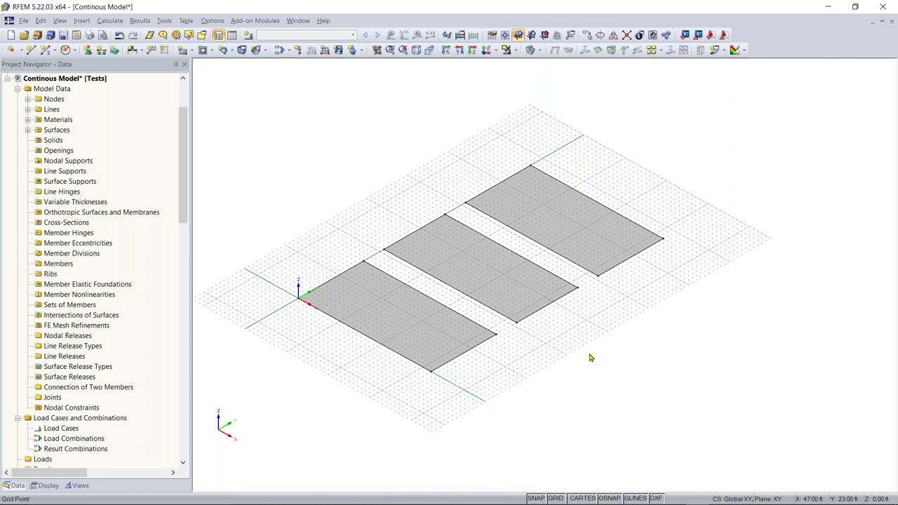
Move all three surfaces together so that the middle surface's near corner node on the Y axis lands on the origin
{"action": "middle_click_drag", "start_coordinate": [375, 398], "coordinate": [521, 424], "text": "ctrl"}
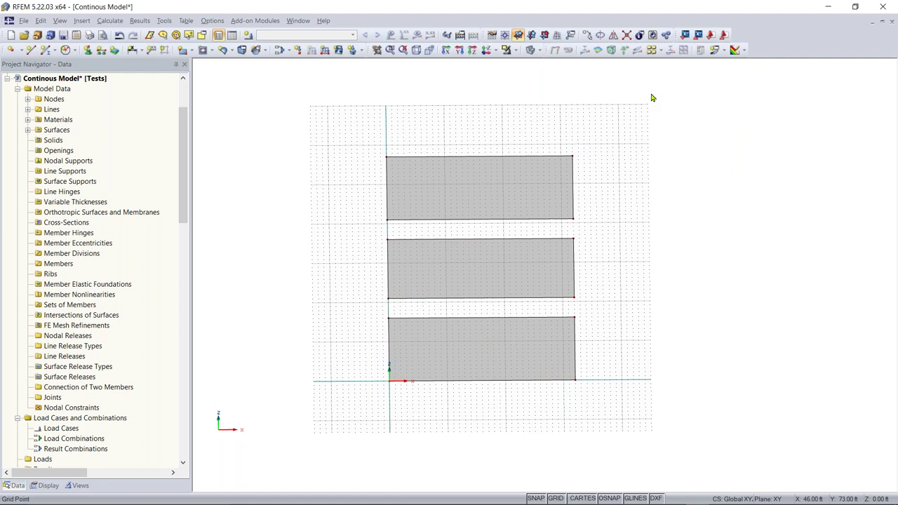
{"action": "left_click_drag", "start_coordinate": [638, 123], "coordinate": [356, 413]}
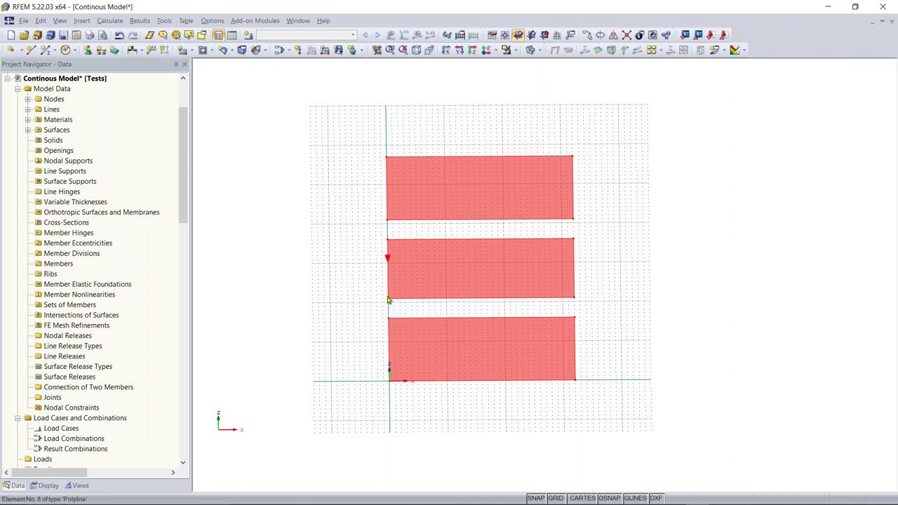
{"action": "left_click_drag", "start_coordinate": [388, 309], "coordinate": [391, 388]}
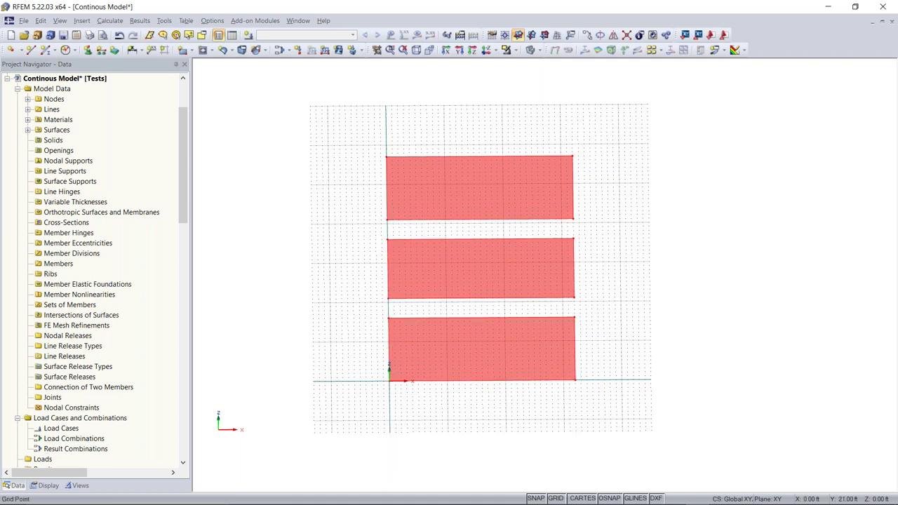
{"action": "left_click", "coordinate": [354, 306]}
{"action": "key", "text": "F7"}
{"action": "right_click", "coordinate": [512, 294]}
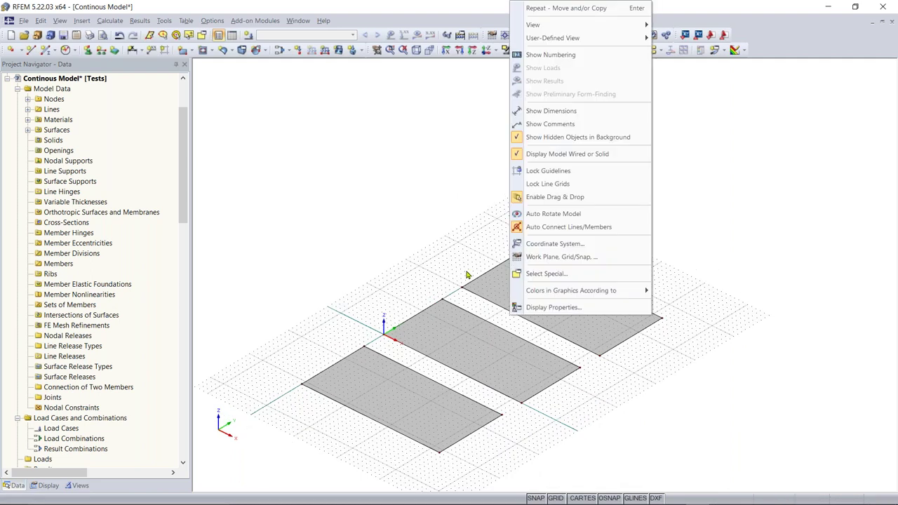
{"action": "left_click", "coordinate": [407, 286]}
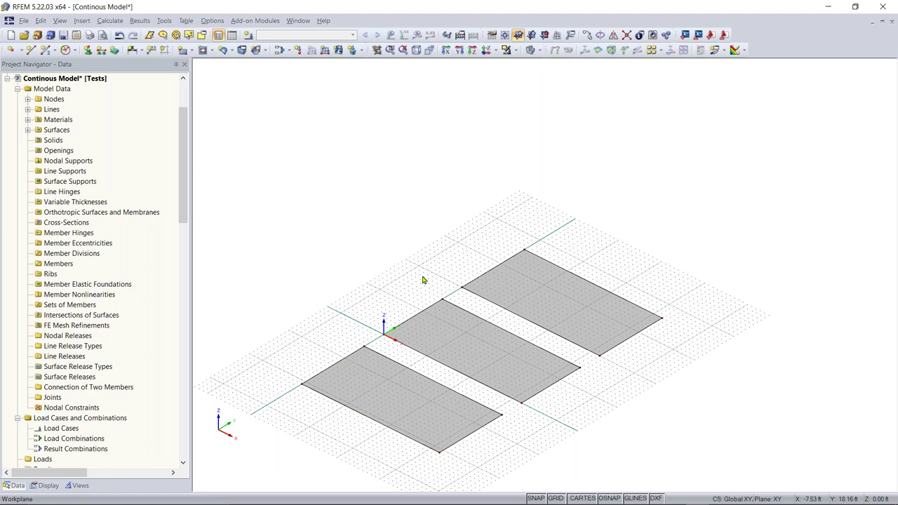
{"action": "middle_click_drag", "start_coordinate": [413, 303], "coordinate": [386, 266]}
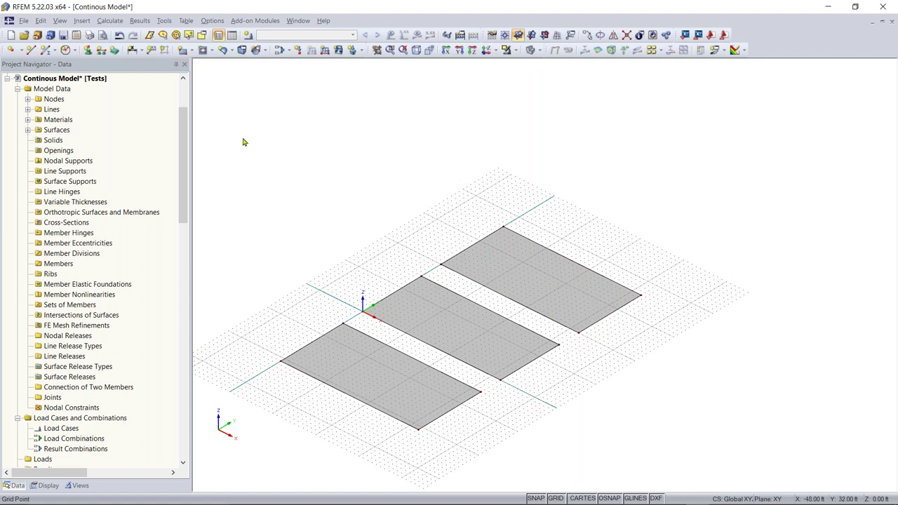
Set up a new beam member with a massive rectangular cross-section, b 40 in and h 12 in, in concrete f'c = 4000 psi, ACI 318-14
{"action": "left_click", "coordinate": [46, 51]}
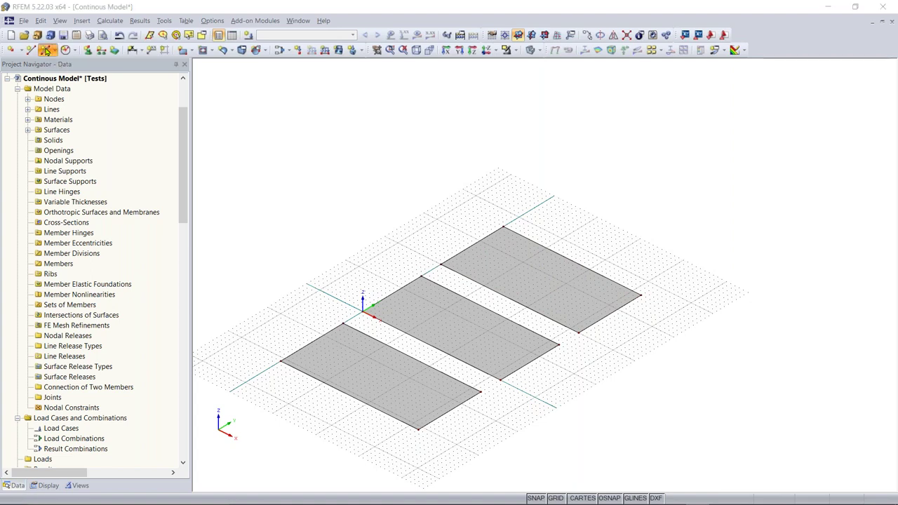
{"action": "mouse_move", "coordinate": [385, 109]}
{"action": "left_mouse_down"}
{"action": "mouse_move", "coordinate": [405, 108]}
{"action": "mouse_move", "coordinate": [357, 92]}
{"action": "mouse_move", "coordinate": [407, 91]}
{"action": "mouse_move", "coordinate": [372, 99]}
{"action": "mouse_move", "coordinate": [394, 107]}
{"action": "left_mouse_up"}
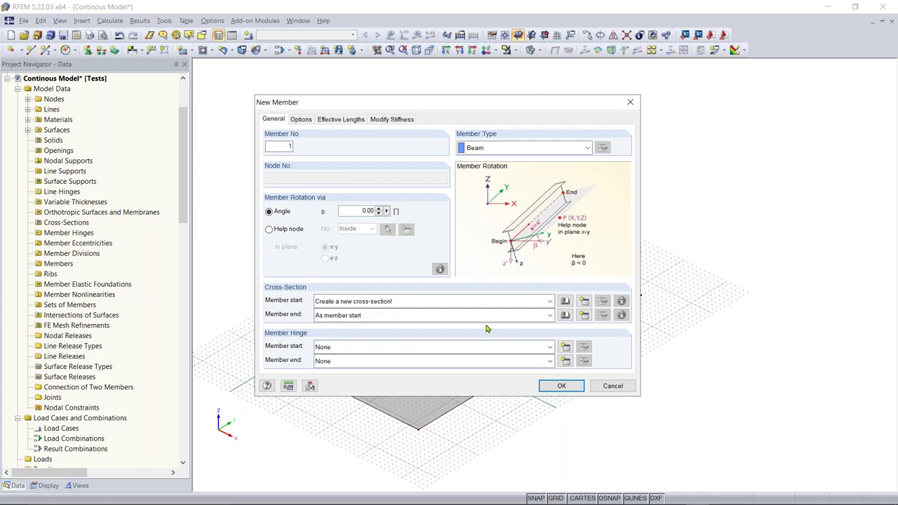
{"action": "double_click", "coordinate": [277, 146]}
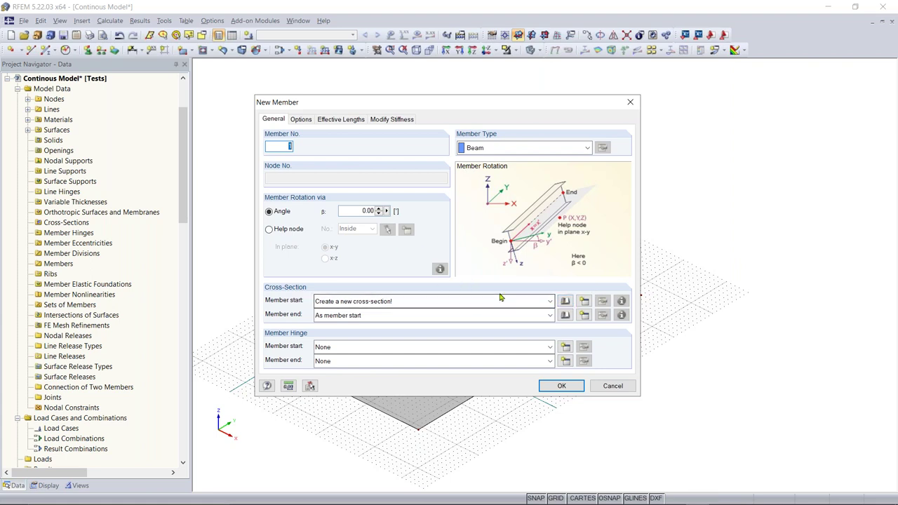
{"action": "left_click", "coordinate": [565, 301]}
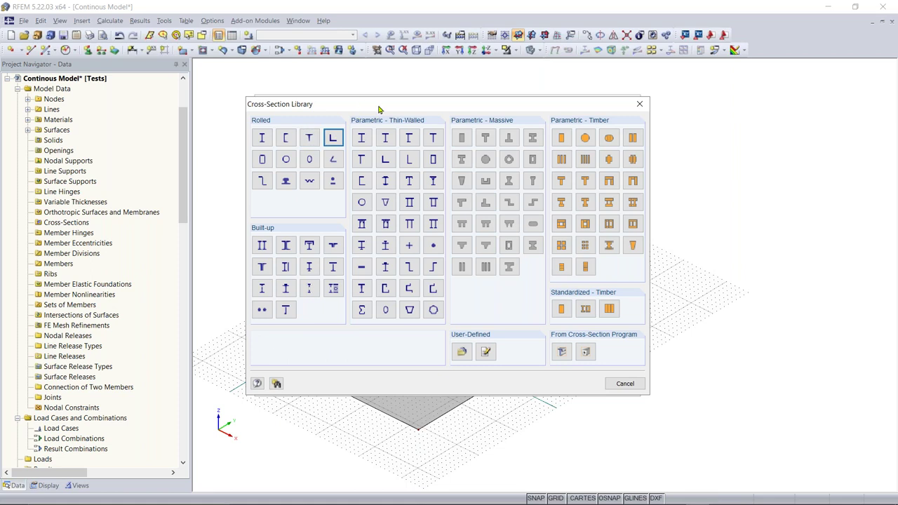
{"action": "left_click_drag", "start_coordinate": [371, 111], "coordinate": [364, 112]}
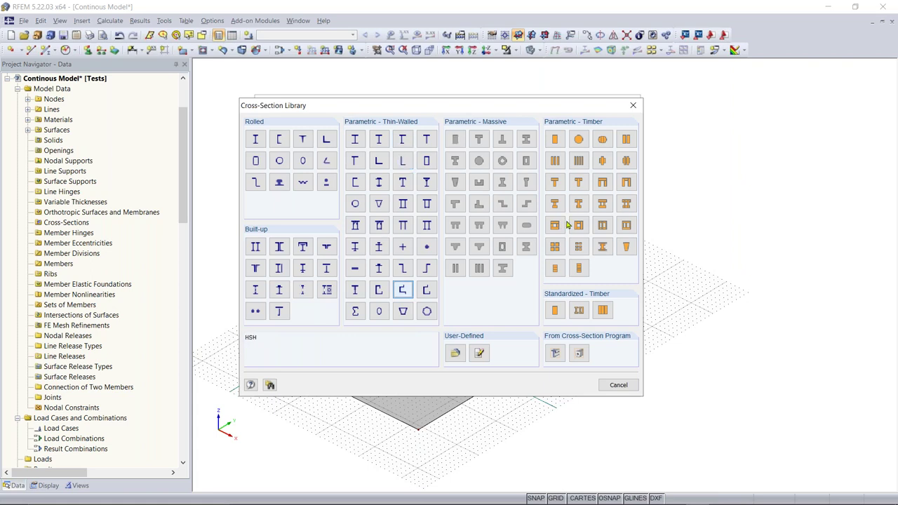
{"action": "left_click", "coordinate": [454, 140]}
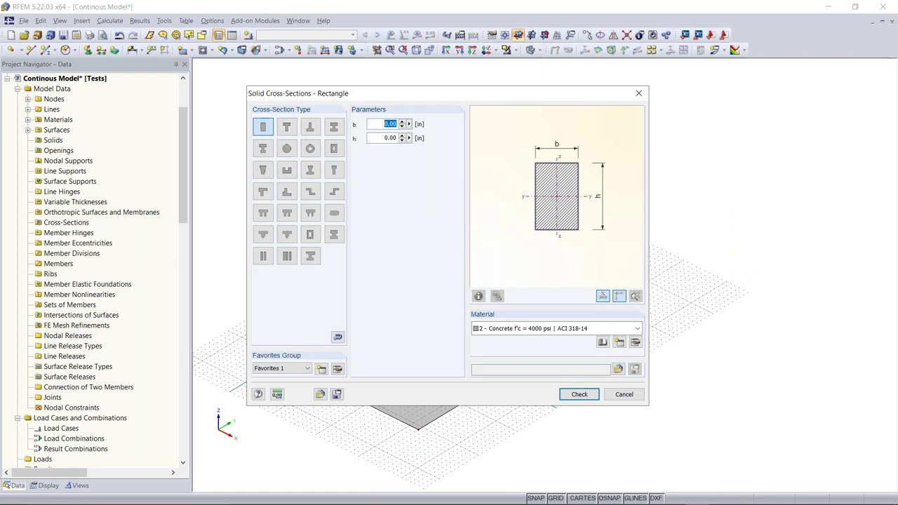
{"action": "type", "text": "40"}
{"action": "key", "text": "Tab"}
{"action": "type", "text": "12"}
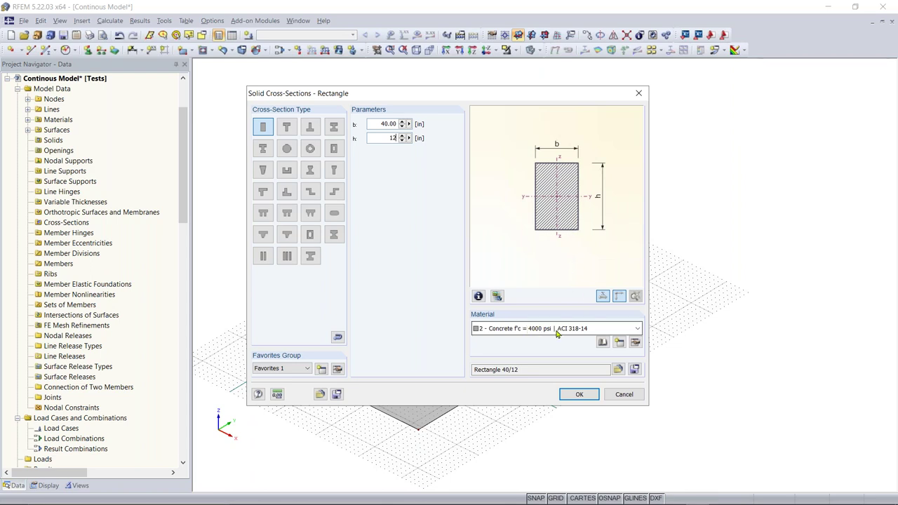
{"action": "left_click", "coordinate": [578, 395]}
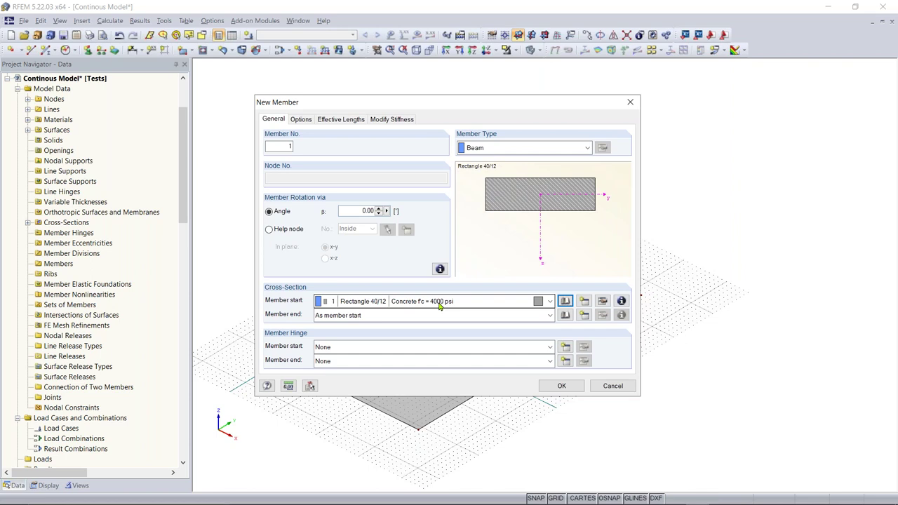
{"action": "left_click", "coordinate": [562, 386]}
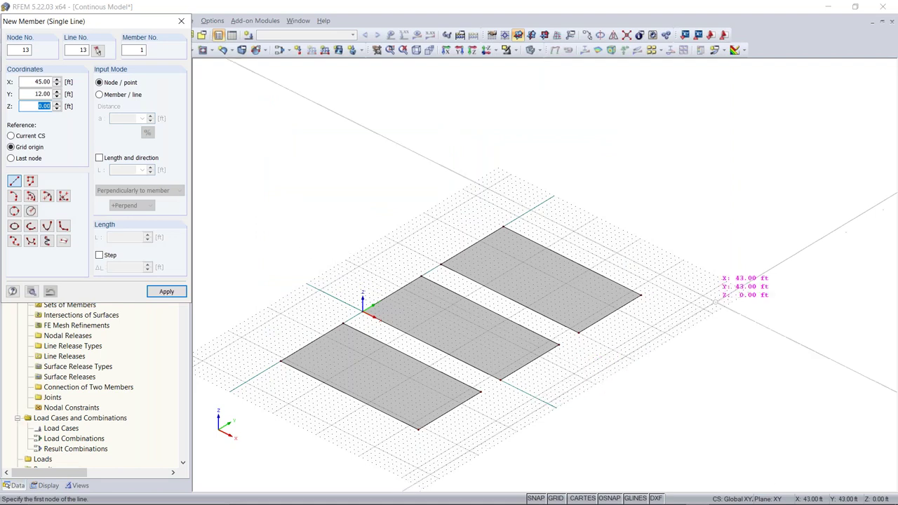
{"action": "scroll", "coordinate": [530, 214], "scroll_direction": "up", "scroll_amount": 1}
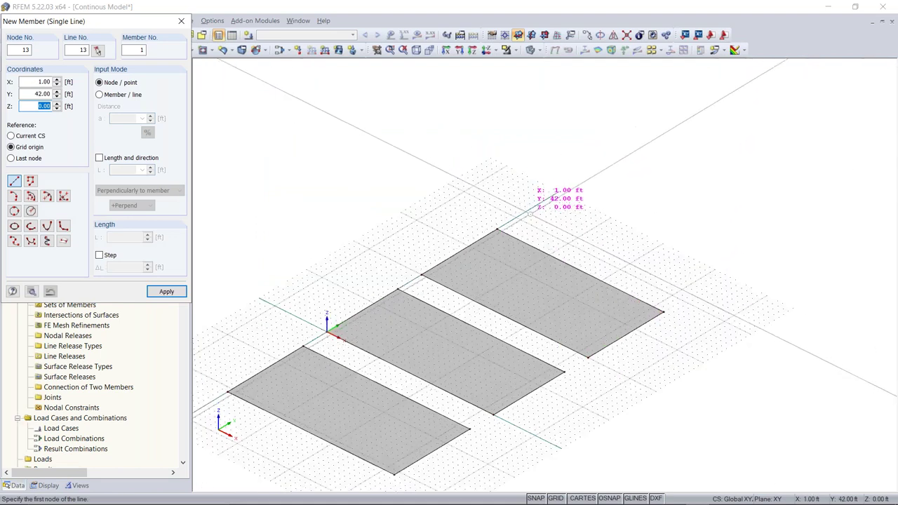
Draw the concrete beam member parallel to the X axis from X 0, Y 41 ft to X 32, Y 41 ft at Z 0
{"action": "scroll", "coordinate": [530, 213], "scroll_direction": "up", "scroll_amount": 1}
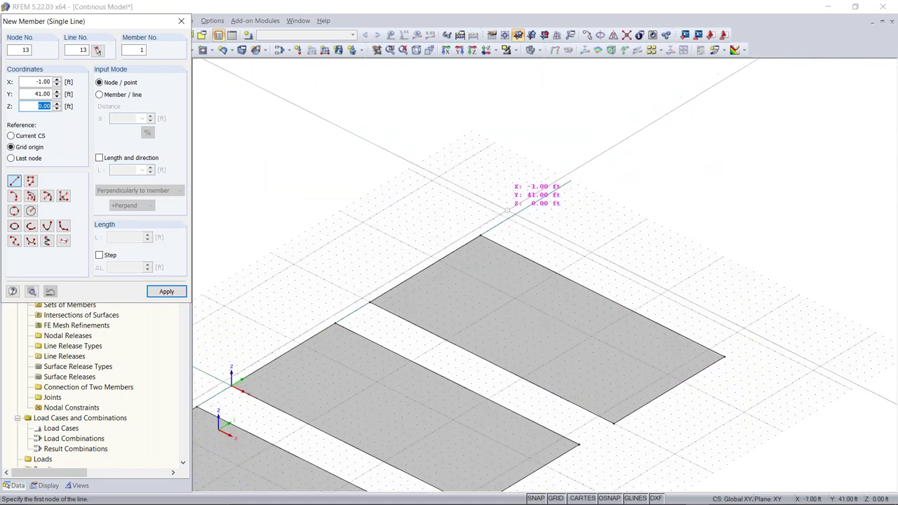
{"action": "scroll", "coordinate": [508, 210], "scroll_direction": "up", "scroll_amount": 1}
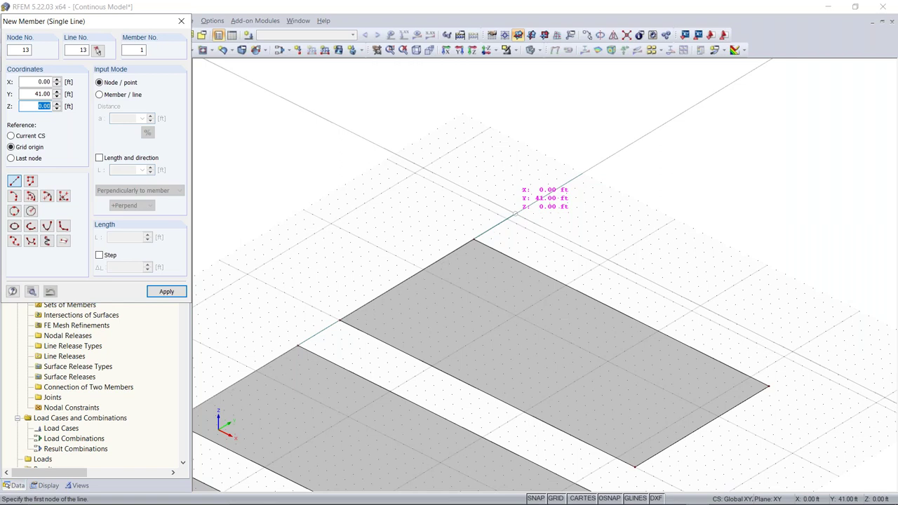
{"action": "left_click", "coordinate": [514, 213]}
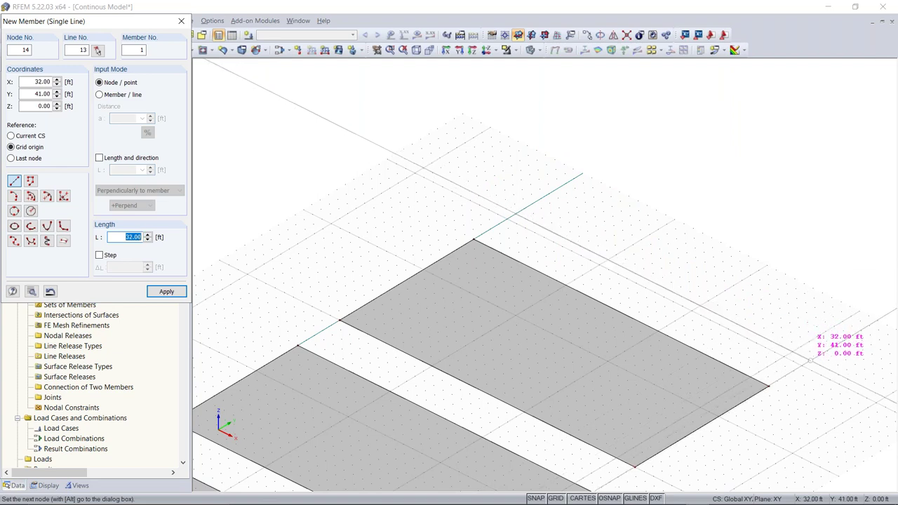
{"action": "left_click", "coordinate": [810, 360]}
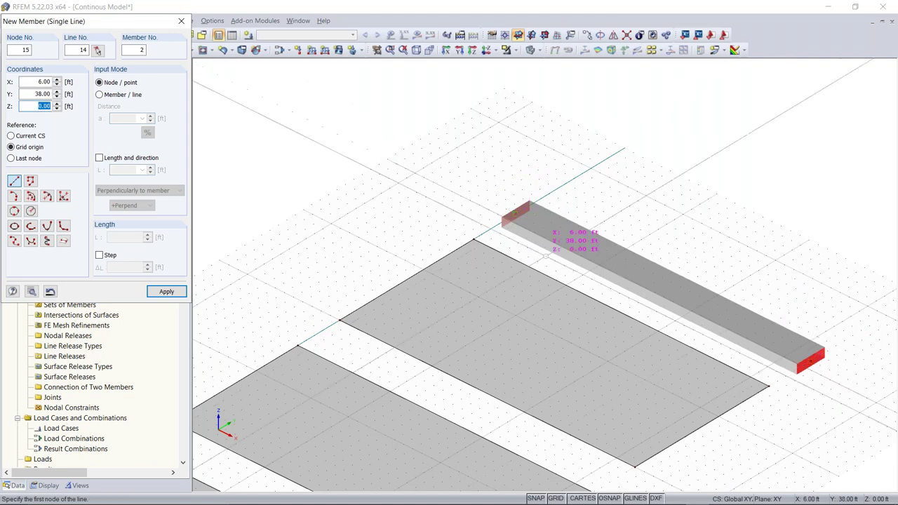
{"action": "key", "text": "Escape"}
{"action": "scroll", "coordinate": [681, 240], "scroll_direction": "down", "scroll_amount": 1}
{"action": "middle_click_drag", "start_coordinate": [681, 240], "coordinate": [705, 337], "text": "ctrl"}
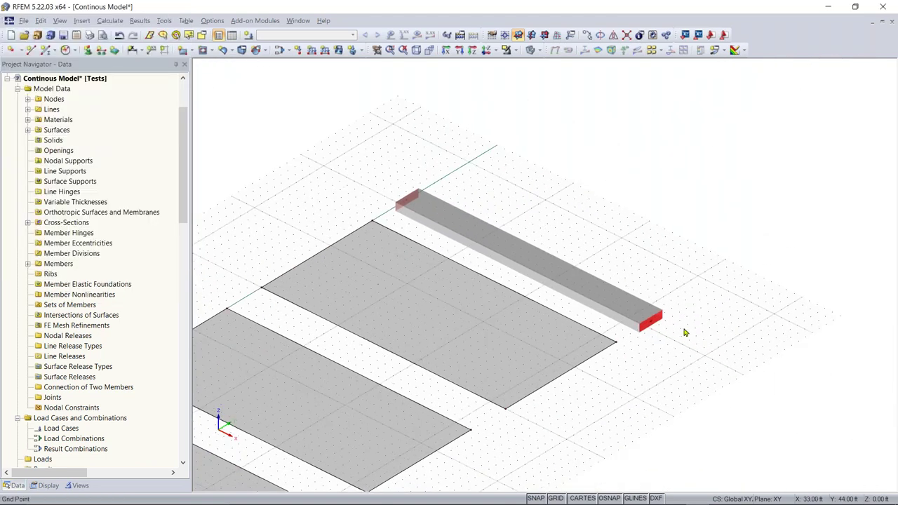
{"action": "middle_click_drag", "start_coordinate": [679, 365], "coordinate": [543, 309], "text": "ctrl"}
{"action": "right_click", "coordinate": [544, 309]}
{"action": "key", "text": "Escape"}
{"action": "middle_click_drag", "start_coordinate": [641, 394], "coordinate": [777, 451], "text": "ctrl"}
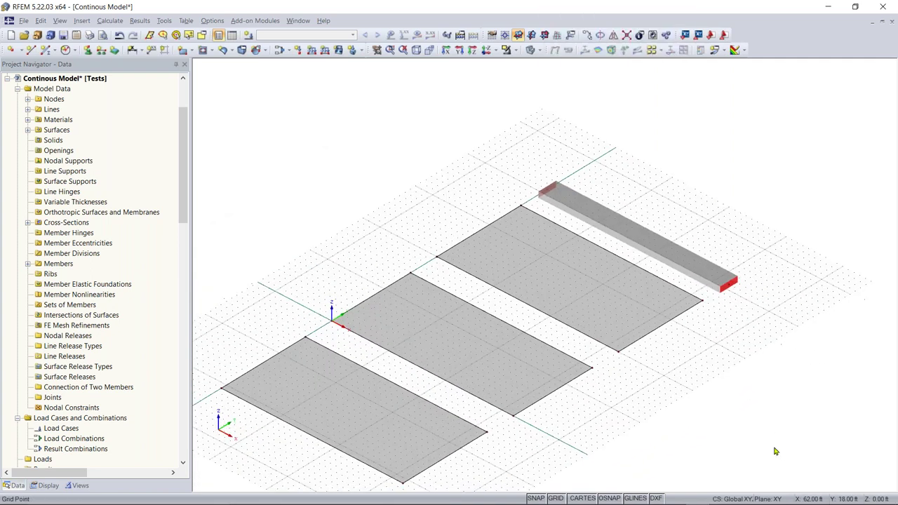
{"action": "middle_click_drag", "start_coordinate": [643, 384], "coordinate": [631, 329], "text": "ctrl"}
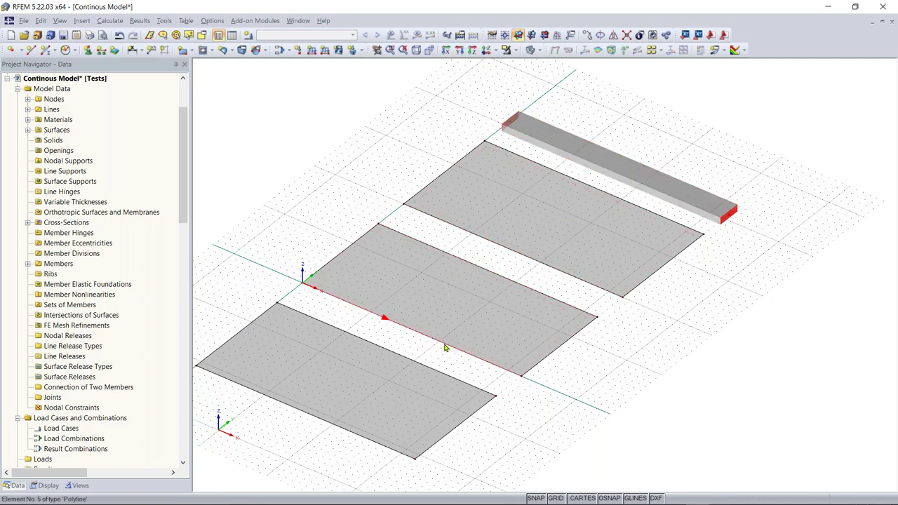
{"action": "middle_click_drag", "start_coordinate": [348, 432], "coordinate": [395, 445], "text": "ctrl"}
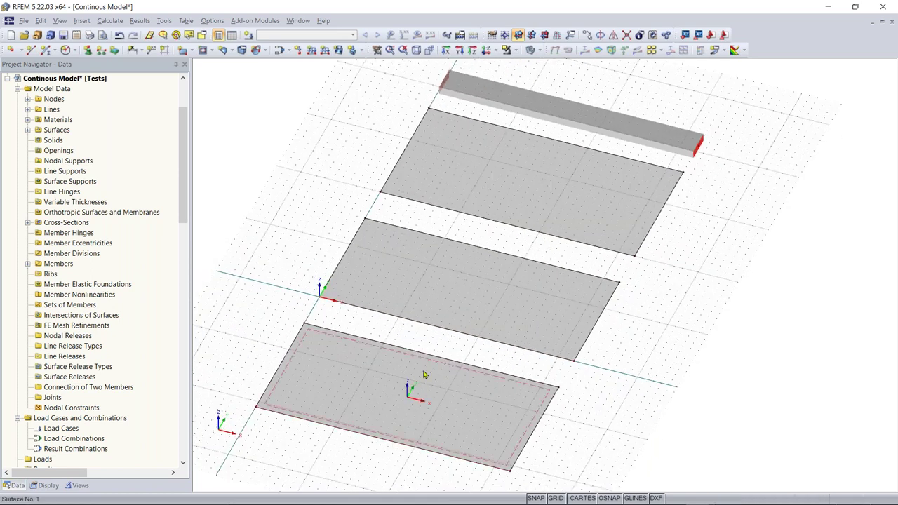
{"action": "left_click", "coordinate": [384, 447]}
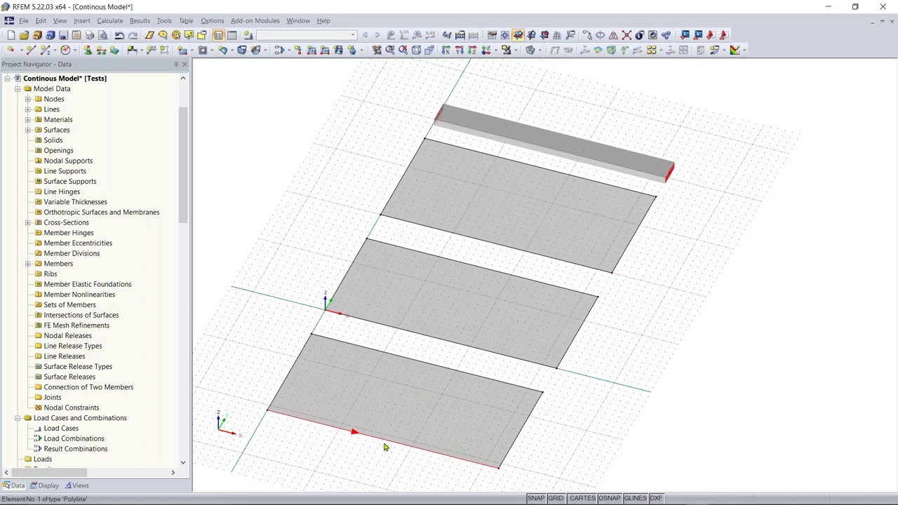
{"action": "scroll", "coordinate": [384, 446], "scroll_direction": "down", "scroll_amount": 1}
{"action": "middle_click_drag", "start_coordinate": [384, 446], "coordinate": [392, 402]}
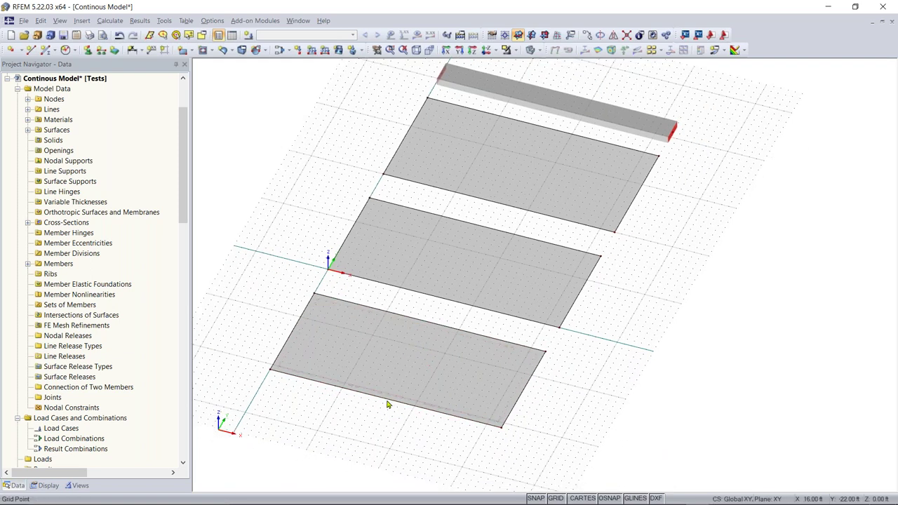
{"action": "right_click", "coordinate": [387, 403]}
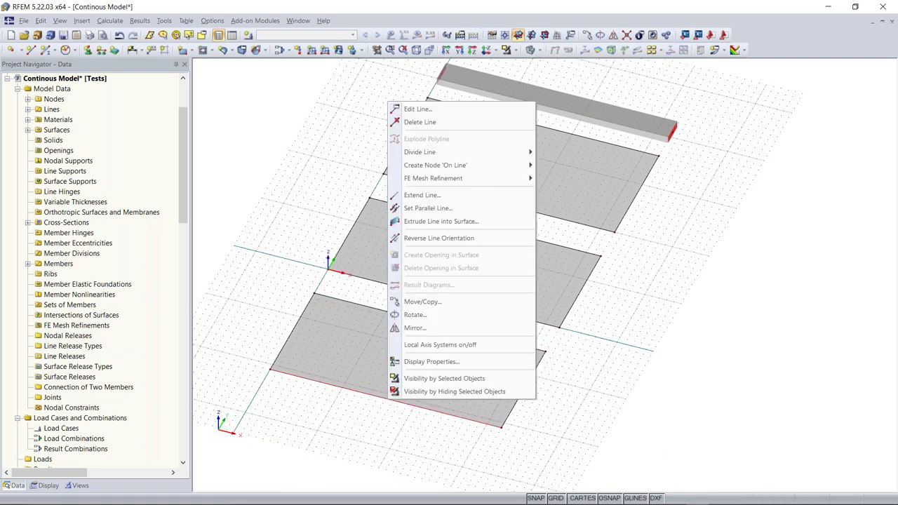
{"action": "key", "text": "Escape"}
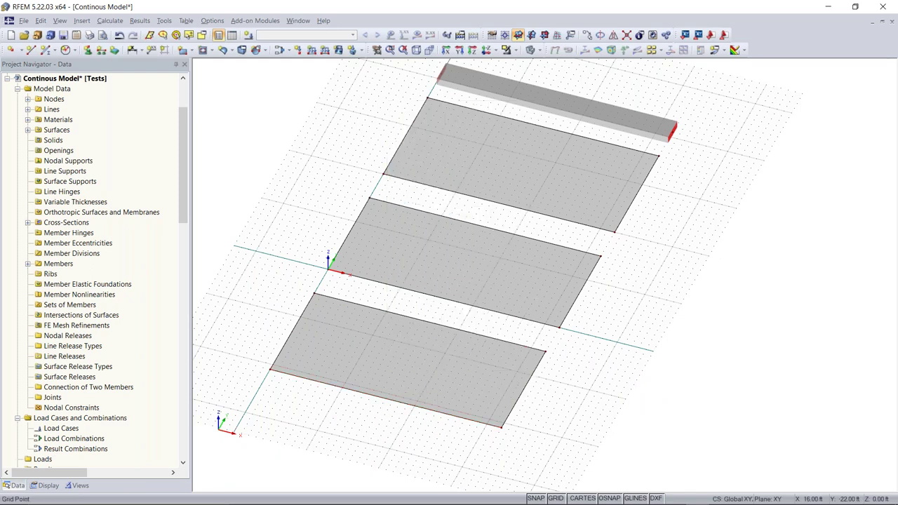
{"action": "right_click", "coordinate": [697, 254]}
{"action": "right_click", "coordinate": [634, 345]}
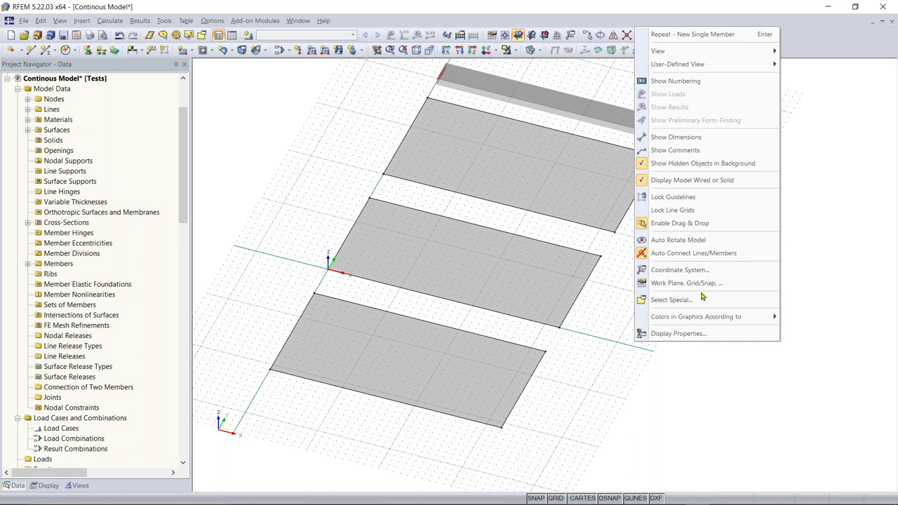
{"action": "left_click", "coordinate": [628, 393]}
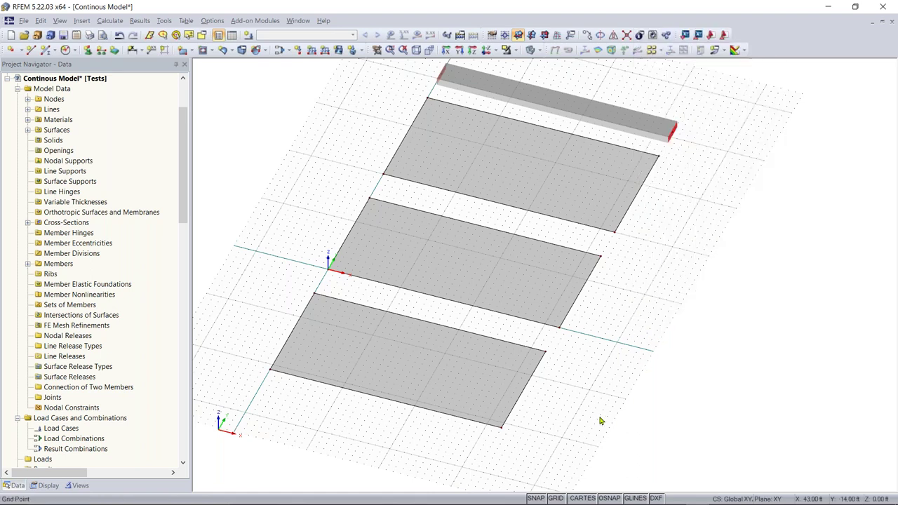
{"action": "left_click", "coordinate": [419, 387]}
{"action": "right_click", "coordinate": [419, 387]}
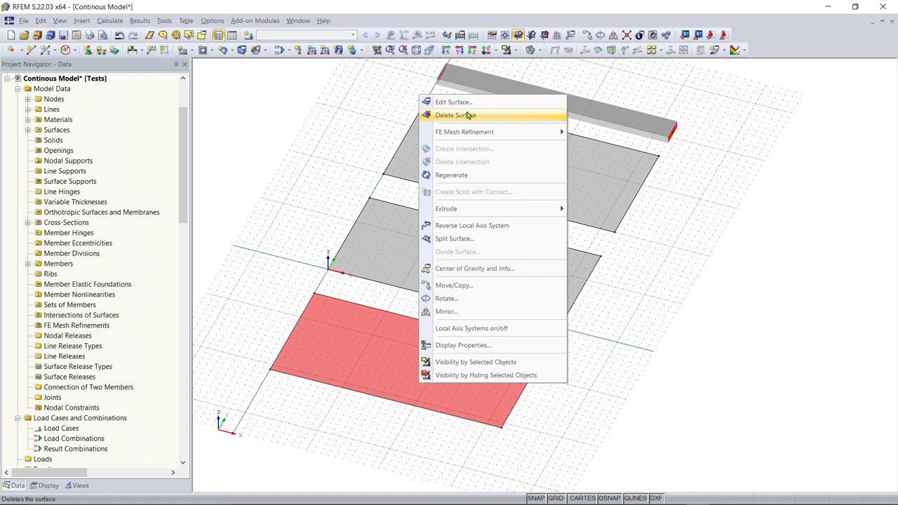
{"action": "left_click", "coordinate": [274, 282]}
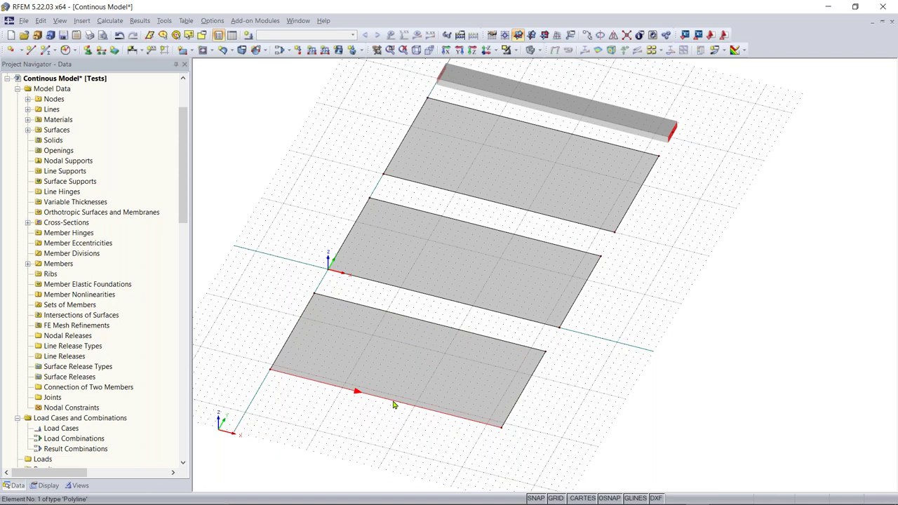
Divide the outer long edge of the surface on the negative Y side by distance, adding a node 16 ft from the line start
{"action": "right_click", "coordinate": [394, 404]}
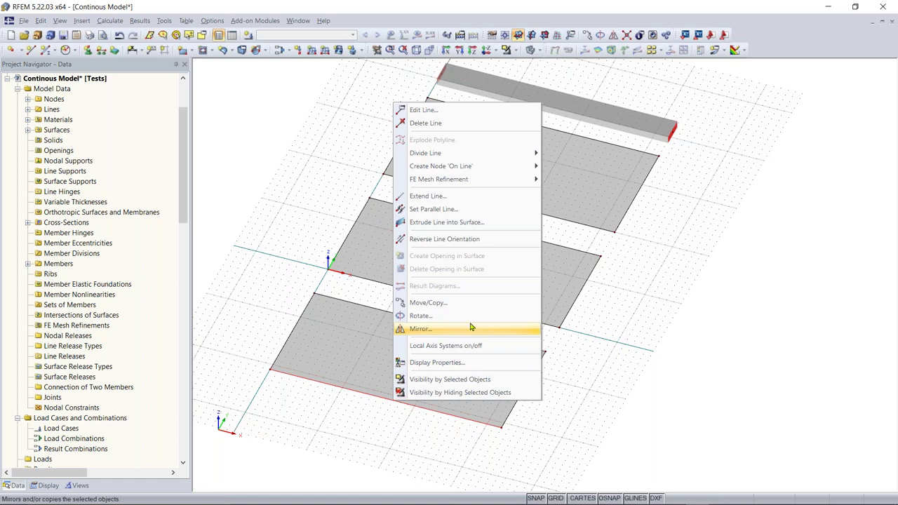
{"action": "mouse_move", "coordinate": [493, 158]}
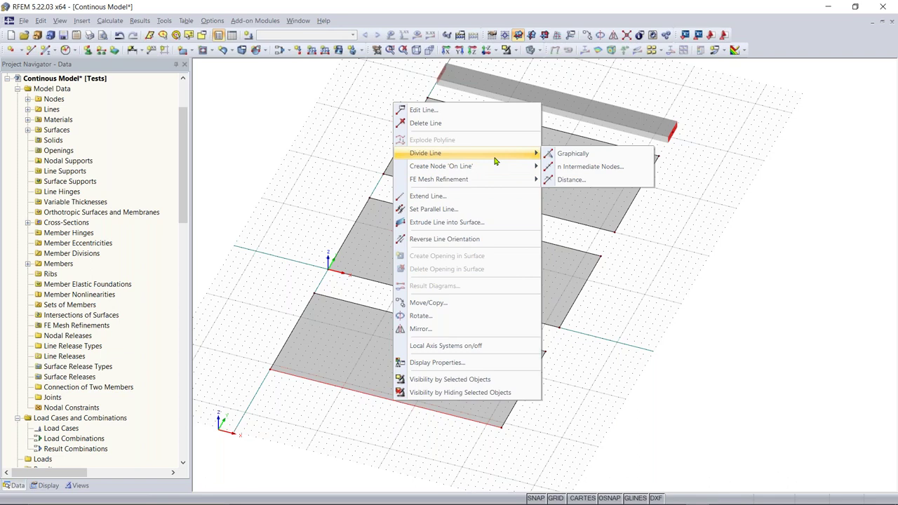
{"action": "key", "text": "Down"}
{"action": "key", "text": "Down"}
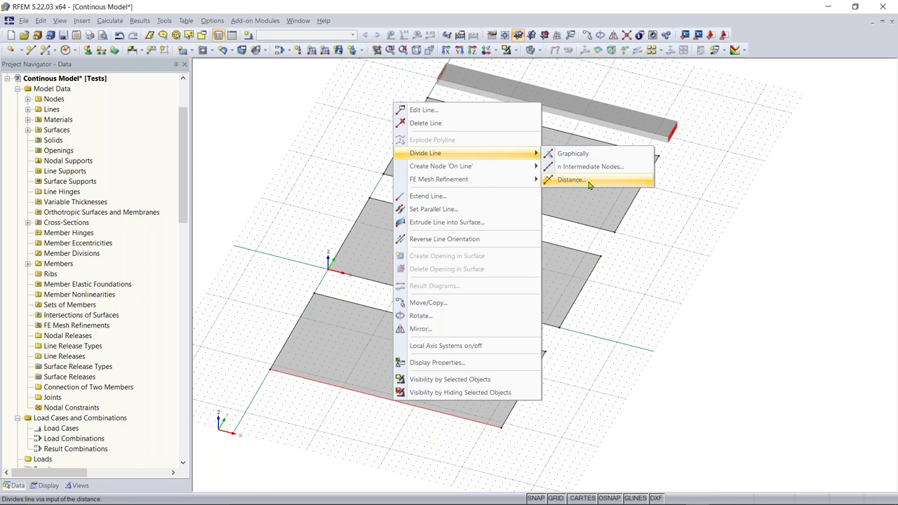
{"action": "left_click", "coordinate": [588, 183]}
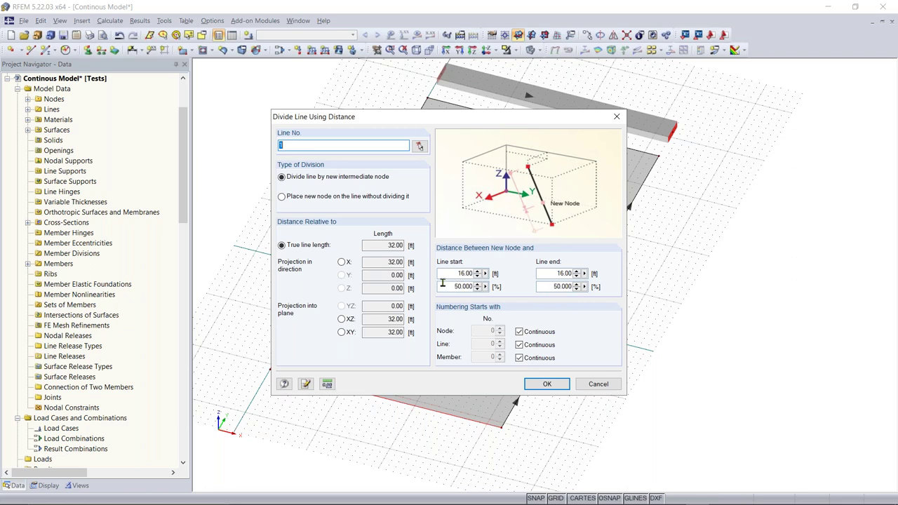
{"action": "left_click", "coordinate": [545, 384]}
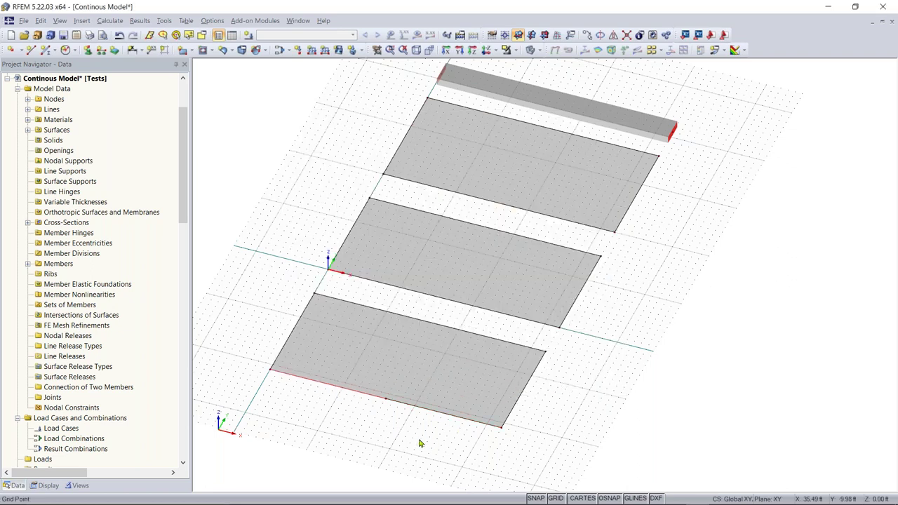
Divide the same surface's other long edge, facing the middle surface, using 1 intermediate node
{"action": "scroll", "coordinate": [386, 403], "scroll_direction": "up", "scroll_amount": 3}
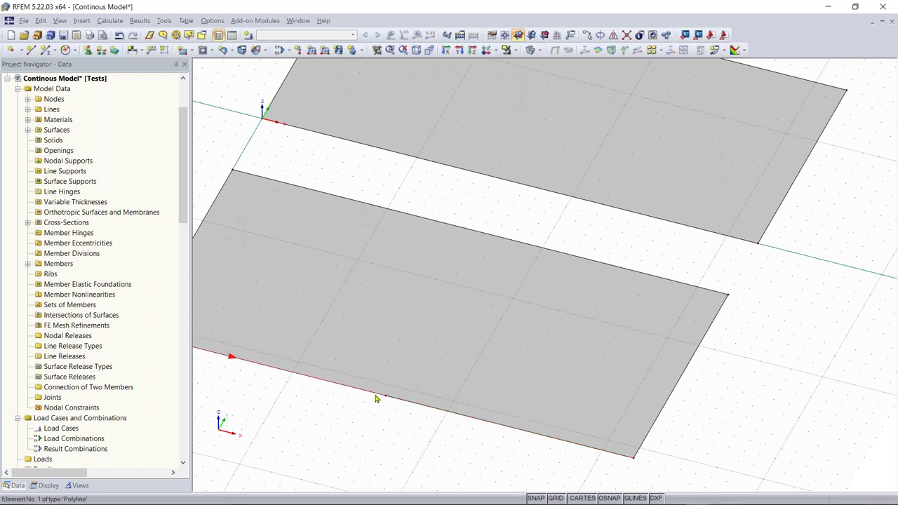
{"action": "scroll", "coordinate": [401, 412], "scroll_direction": "down", "scroll_amount": 1}
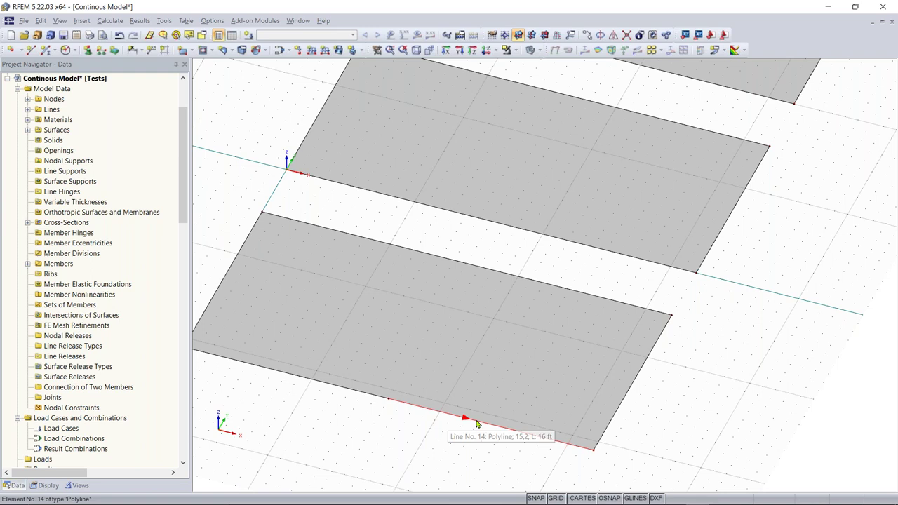
{"action": "scroll", "coordinate": [476, 423], "scroll_direction": "up", "scroll_amount": 3}
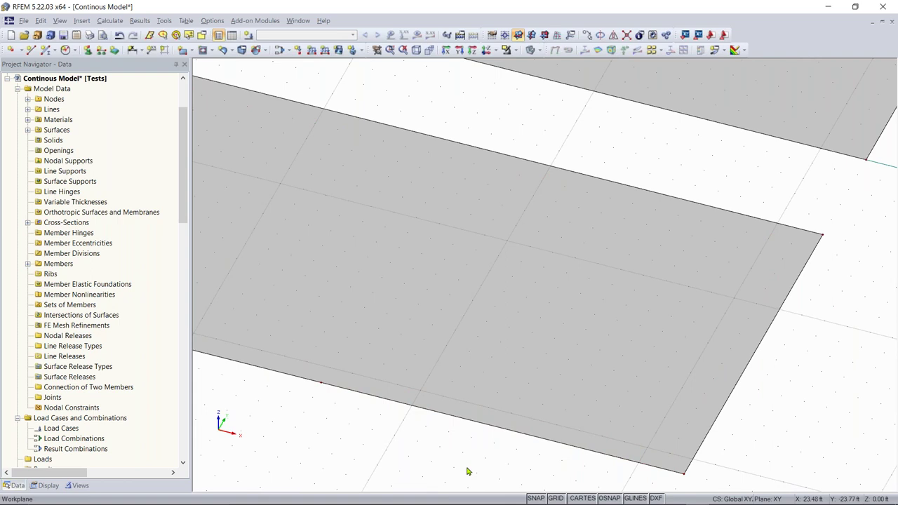
{"action": "scroll", "coordinate": [444, 245], "scroll_direction": "down", "scroll_amount": 4}
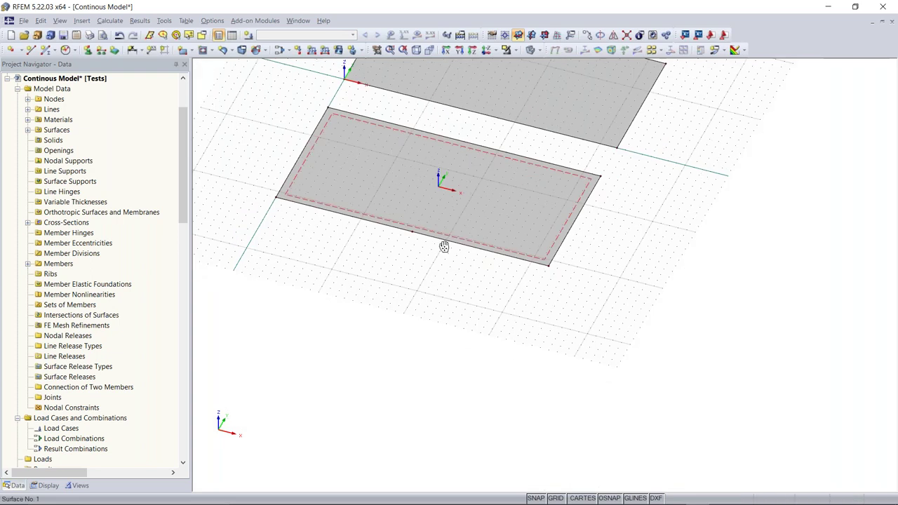
{"action": "scroll", "coordinate": [456, 317], "scroll_direction": "up", "scroll_amount": 3}
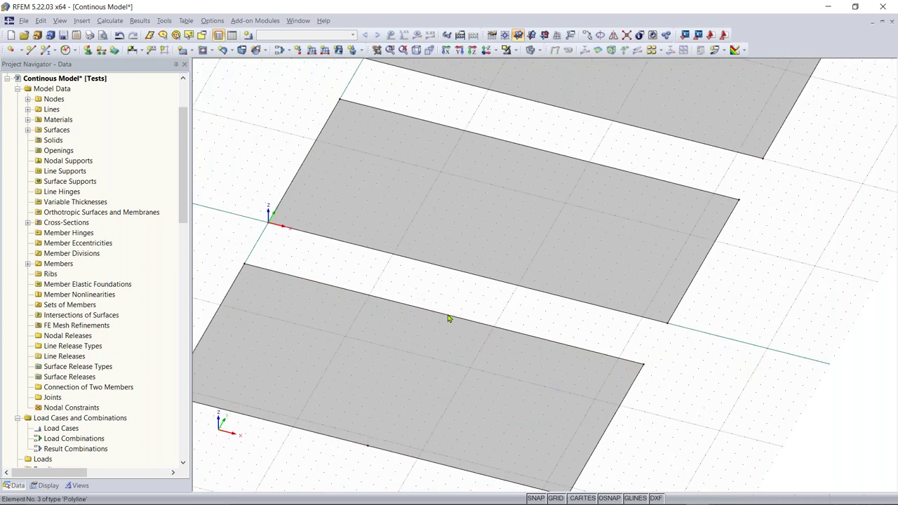
{"action": "right_click", "coordinate": [448, 314]}
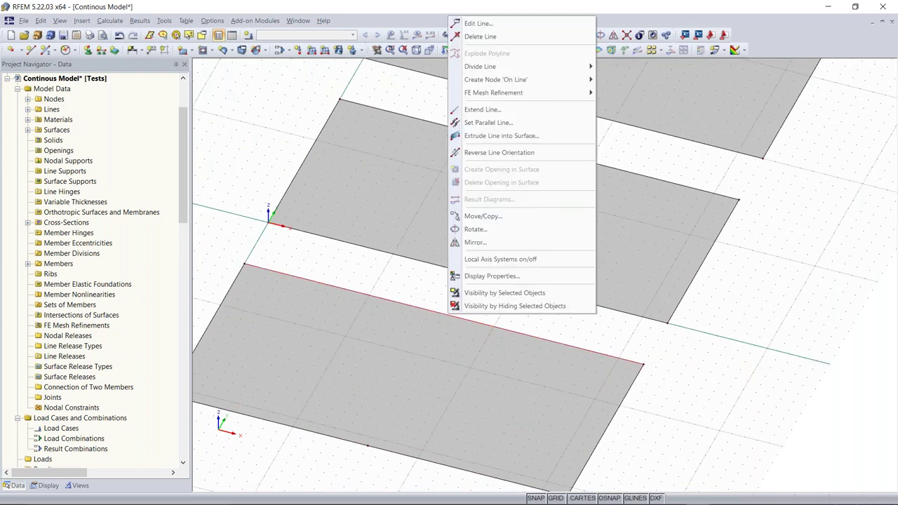
{"action": "mouse_move", "coordinate": [515, 70]}
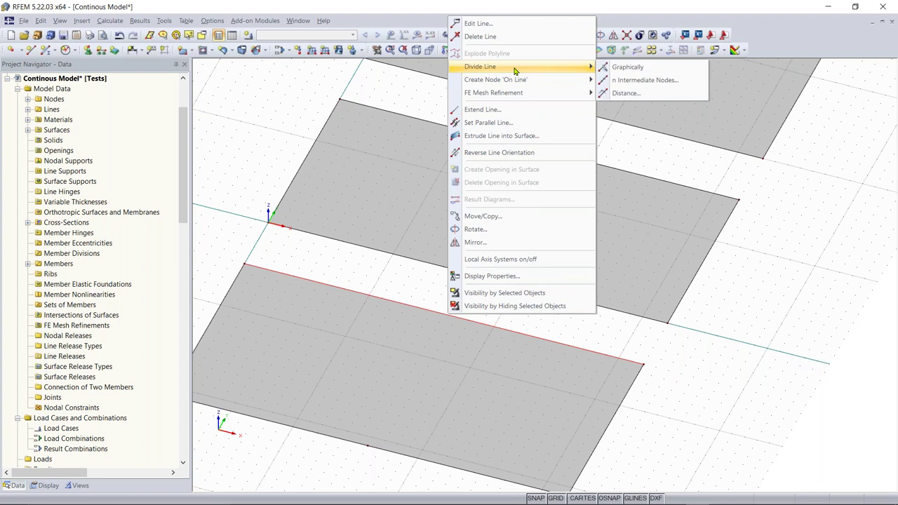
{"action": "left_click", "coordinate": [636, 80]}
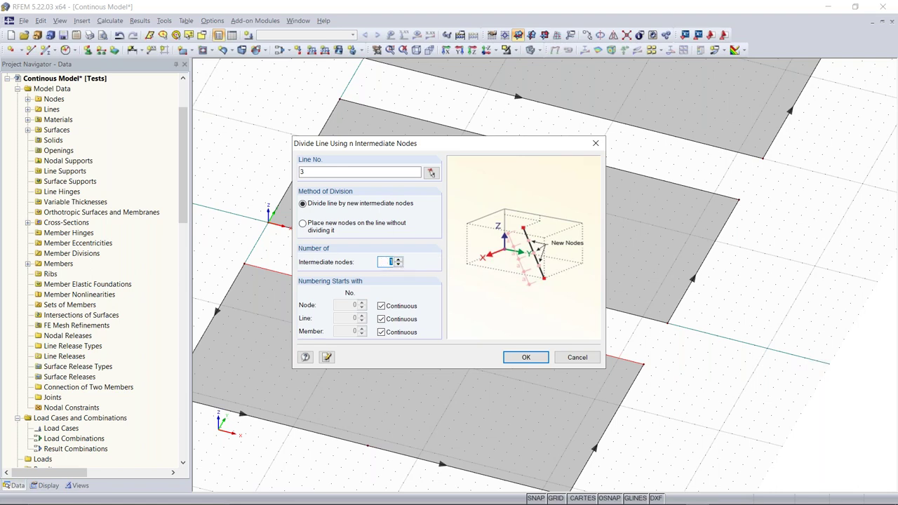
{"action": "left_click", "coordinate": [525, 357]}
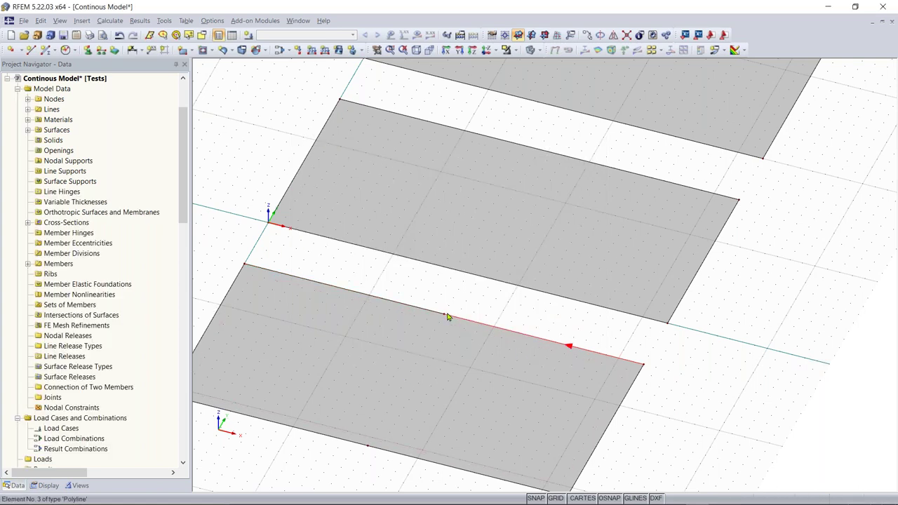
Divide the middle surface's long edge along the X axis graphically, placing the new node at X 16 ft
{"action": "left_click", "coordinate": [421, 341]}
{"action": "middle_click_drag", "start_coordinate": [424, 341], "coordinate": [435, 342], "text": "ctrl"}
{"action": "right_click", "coordinate": [435, 342]}
{"action": "left_click", "coordinate": [487, 315]}
{"action": "middle_click_drag", "start_coordinate": [498, 317], "coordinate": [461, 357], "text": "ctrl"}
{"action": "right_click", "coordinate": [456, 348]}
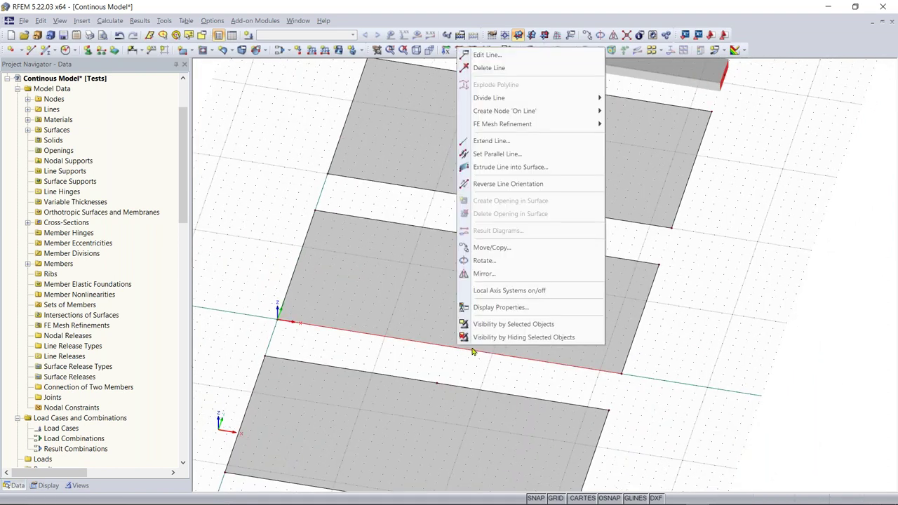
{"action": "mouse_move", "coordinate": [528, 102]}
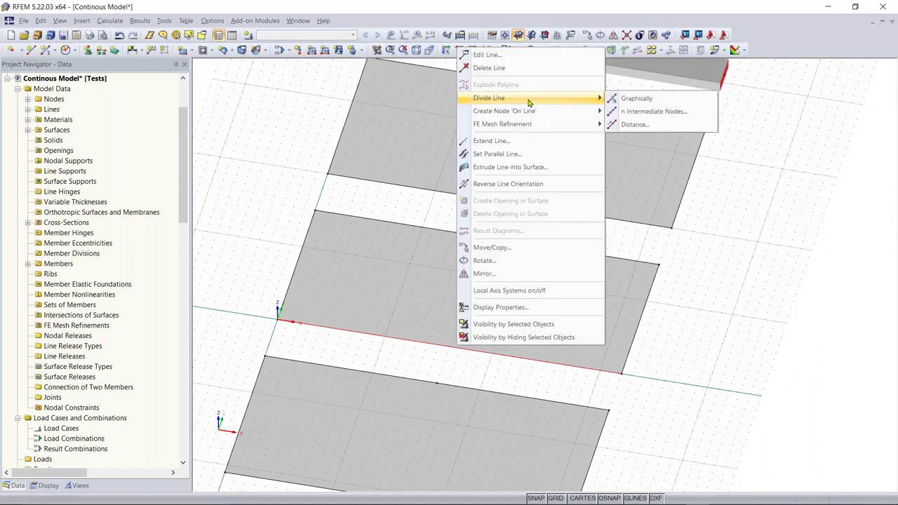
{"action": "left_click", "coordinate": [650, 102]}
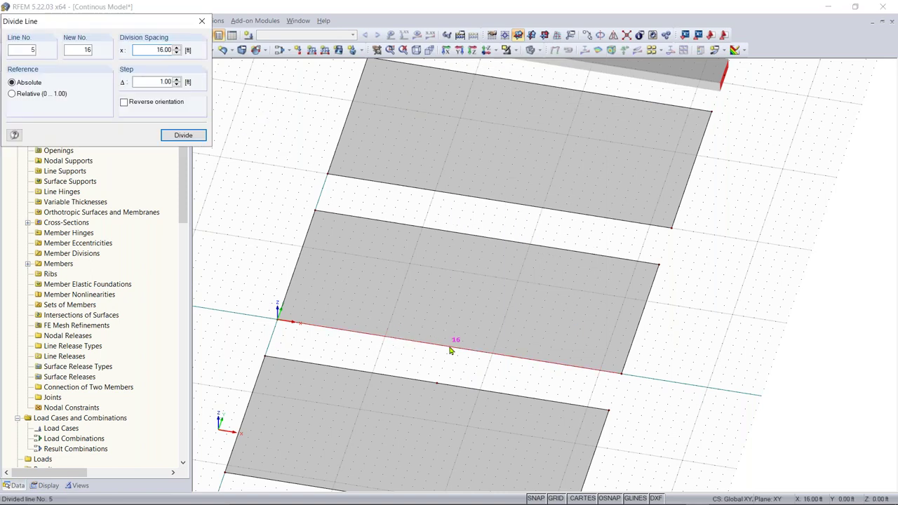
{"action": "scroll", "coordinate": [451, 350], "scroll_direction": "up", "scroll_amount": 3}
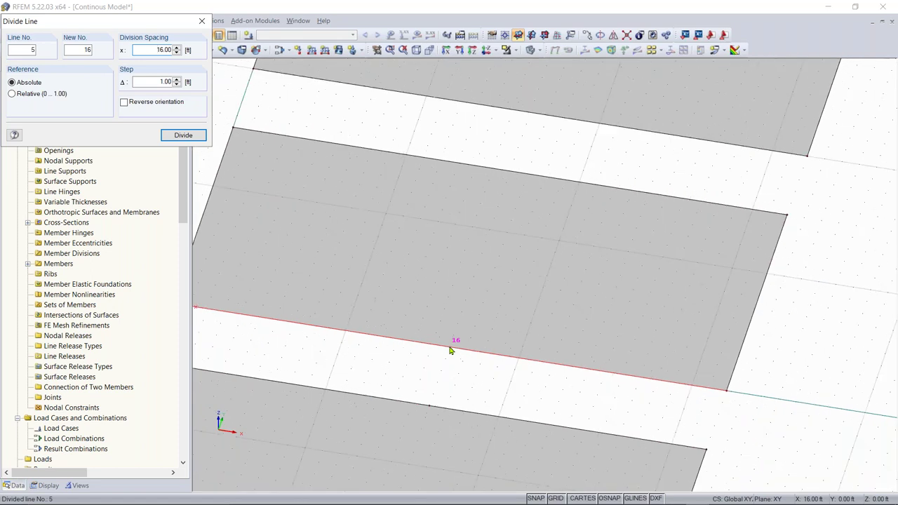
{"action": "scroll", "coordinate": [451, 350], "scroll_direction": "down", "scroll_amount": 2}
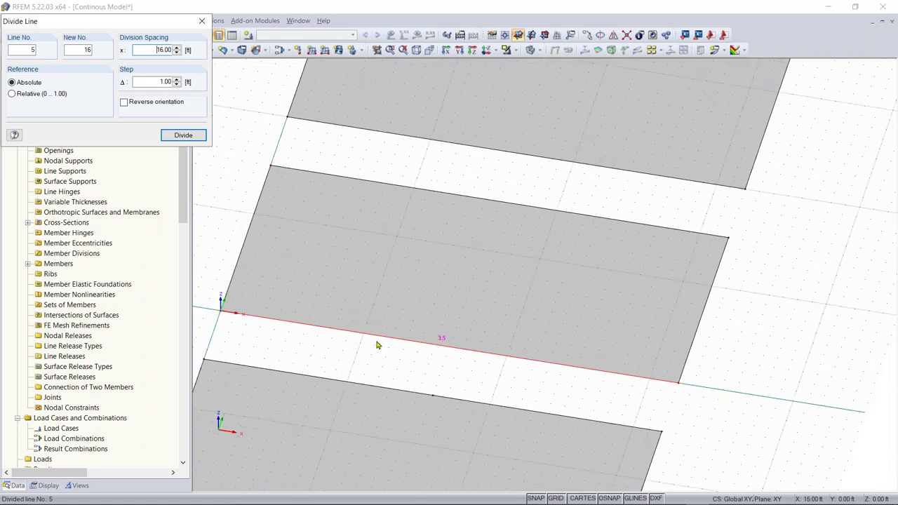
{"action": "left_click", "coordinate": [451, 350]}
{"action": "key", "text": "Escape"}
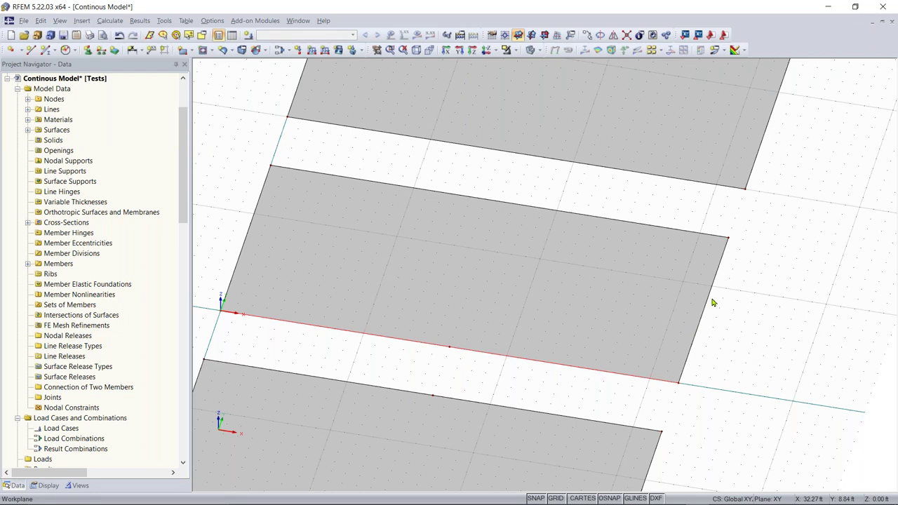
Divide the middle surface's other long edge and both long edges of the positive-Y surface by distance, 16 ft from the line start
{"action": "left_click", "coordinate": [486, 292]}
{"action": "scroll", "coordinate": [486, 292], "scroll_direction": "down", "scroll_amount": 2}
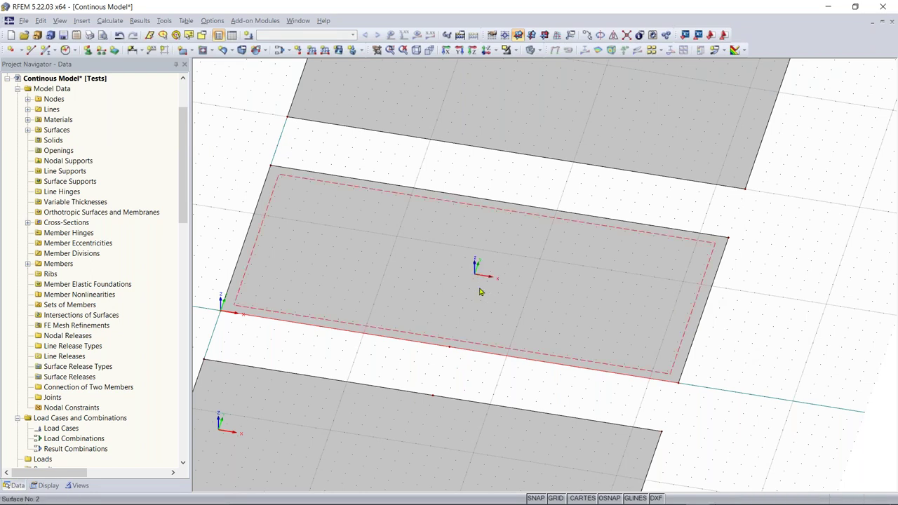
{"action": "left_click", "coordinate": [490, 287]}
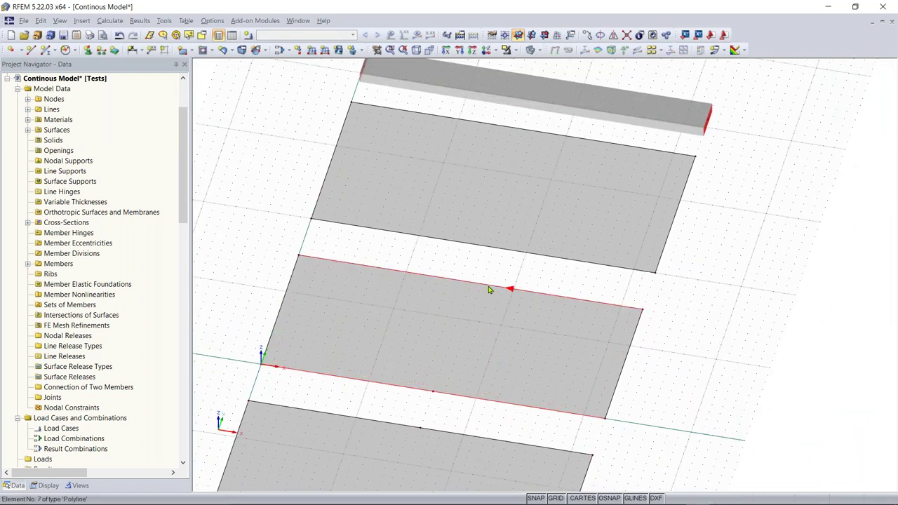
{"action": "right_click", "coordinate": [490, 287]}
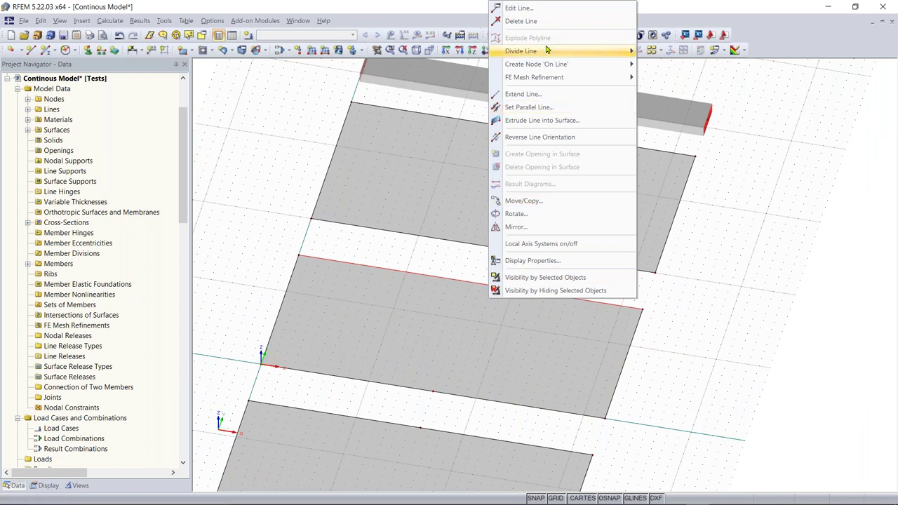
{"action": "mouse_move", "coordinate": [603, 50]}
{"action": "left_click", "coordinate": [681, 78]}
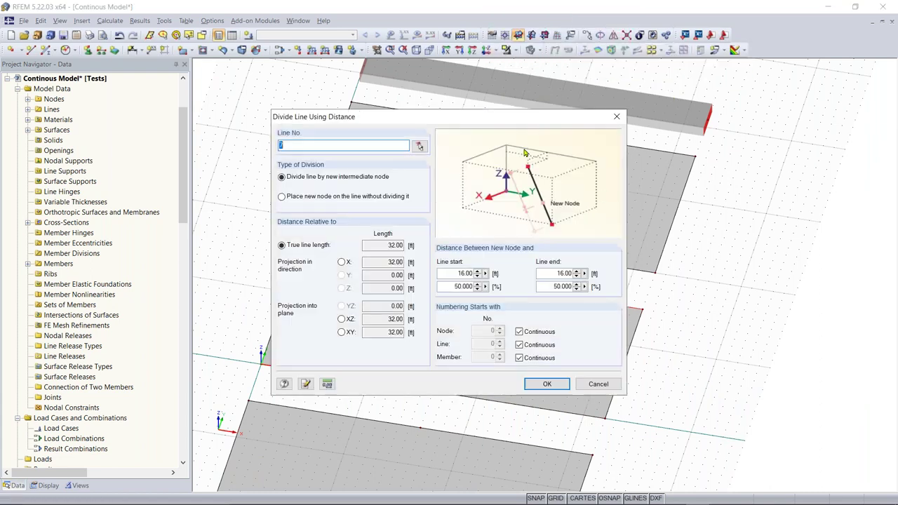
{"action": "left_click_drag", "start_coordinate": [670, 170], "coordinate": [758, 181]}
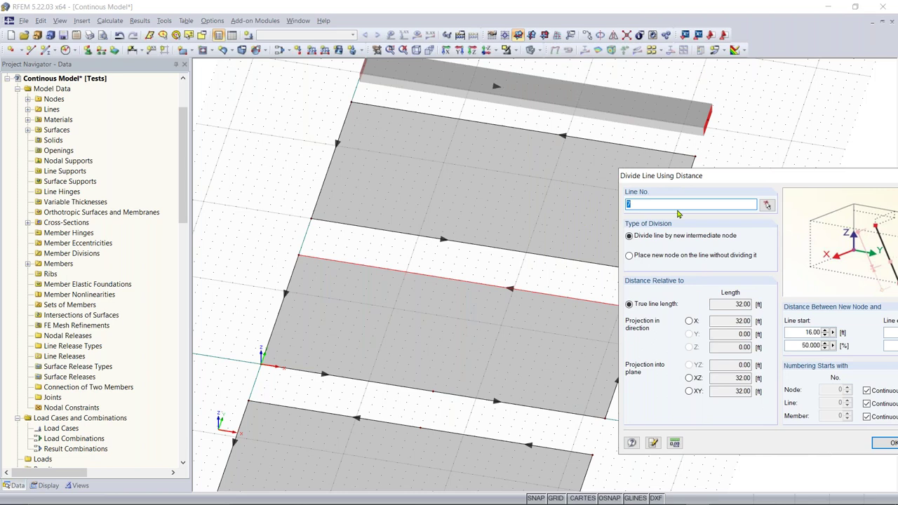
{"action": "left_click", "coordinate": [767, 206]}
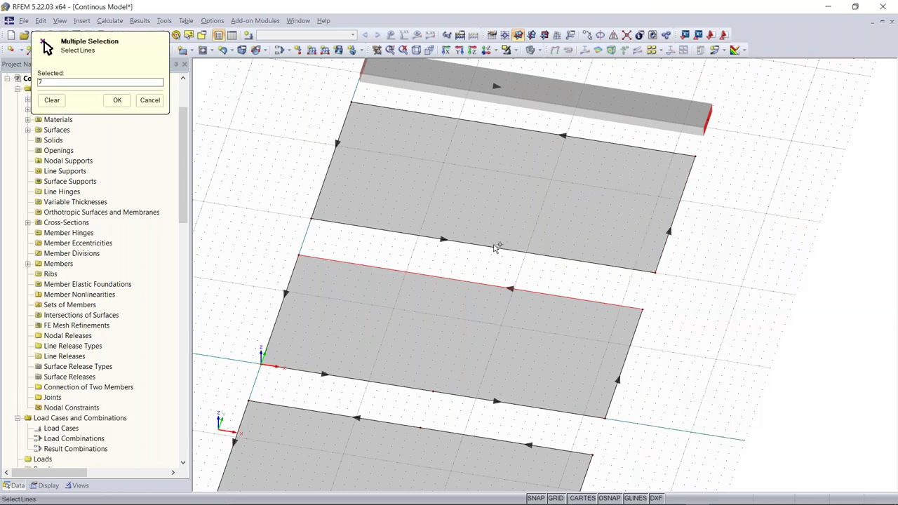
{"action": "left_click", "coordinate": [490, 285]}
{"action": "left_click", "coordinate": [509, 127]}
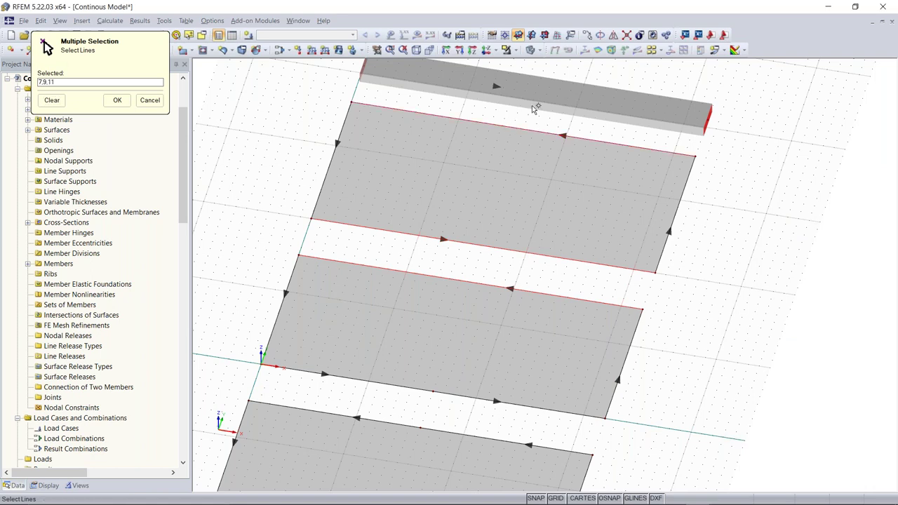
{"action": "left_click", "coordinate": [117, 100]}
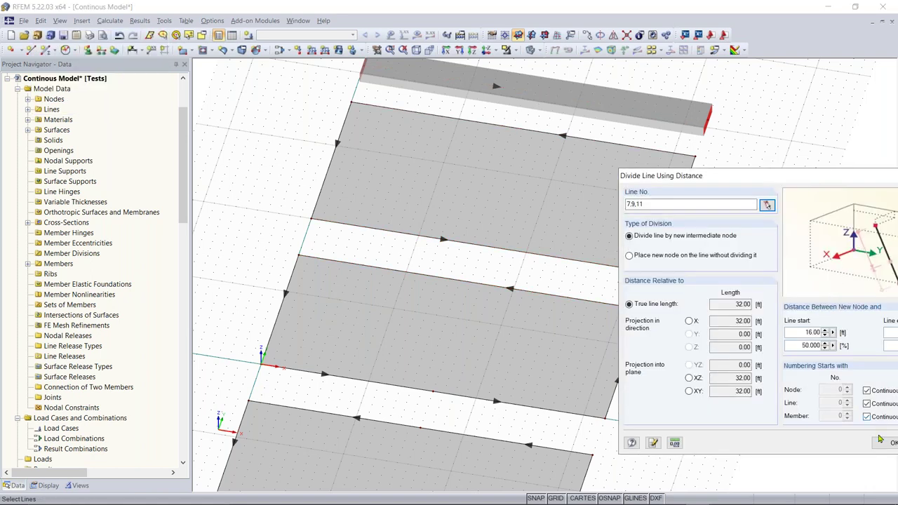
{"action": "left_click", "coordinate": [883, 441]}
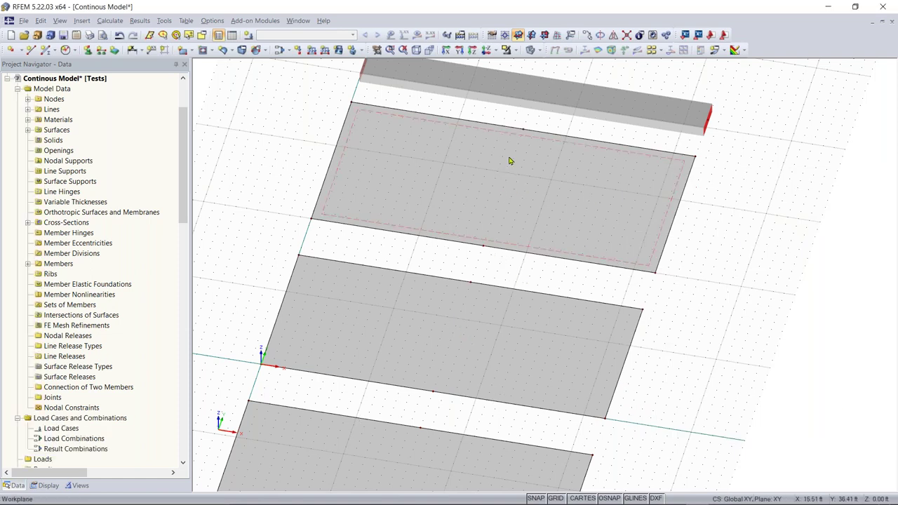
Divide the concrete beam member by distance with a new intermediate node 16 ft from the member start
{"action": "middle_click_drag", "start_coordinate": [744, 197], "coordinate": [659, 360]}
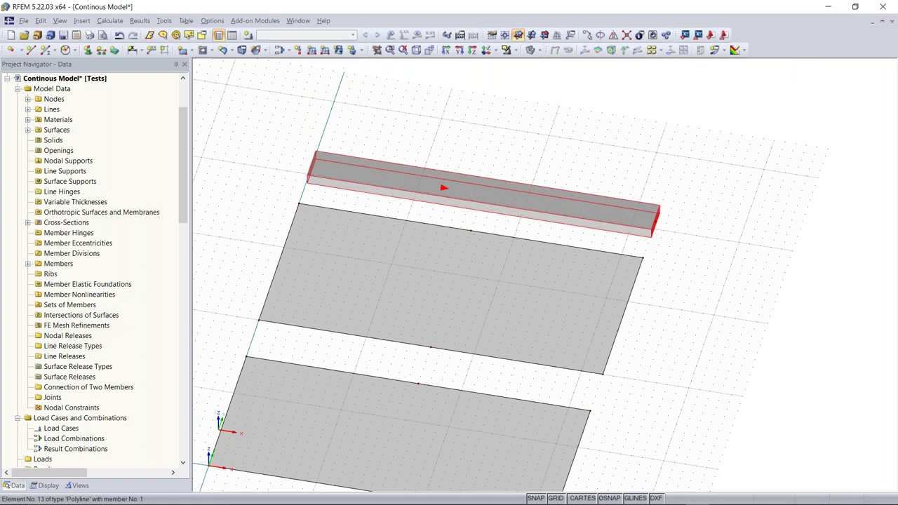
{"action": "right_click", "coordinate": [471, 191]}
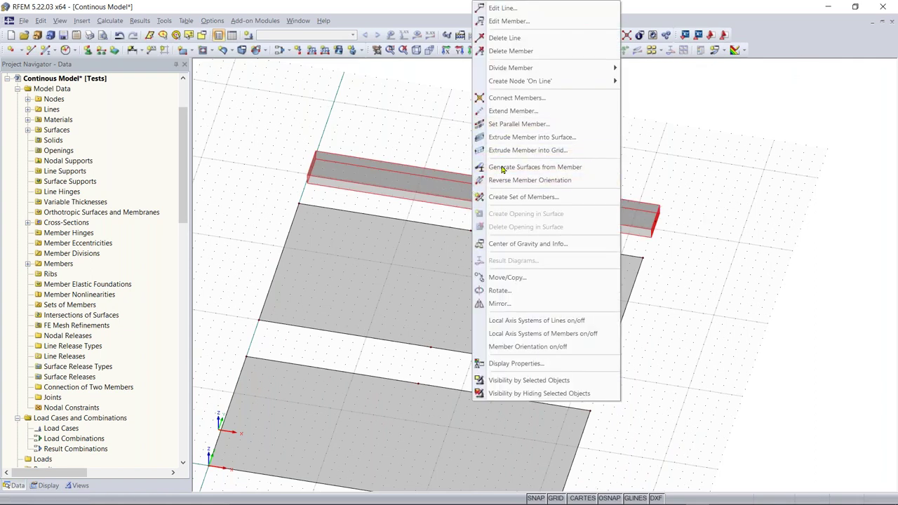
{"action": "mouse_move", "coordinate": [541, 75]}
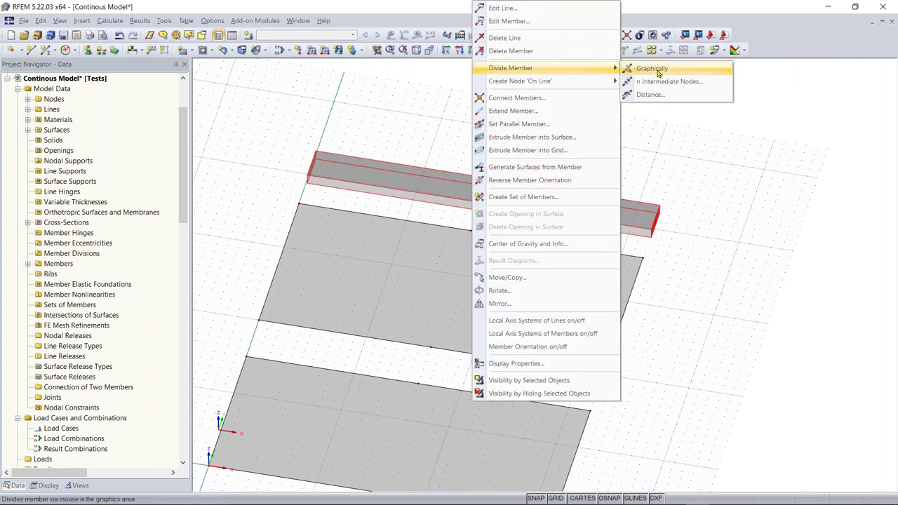
{"action": "left_click", "coordinate": [657, 92]}
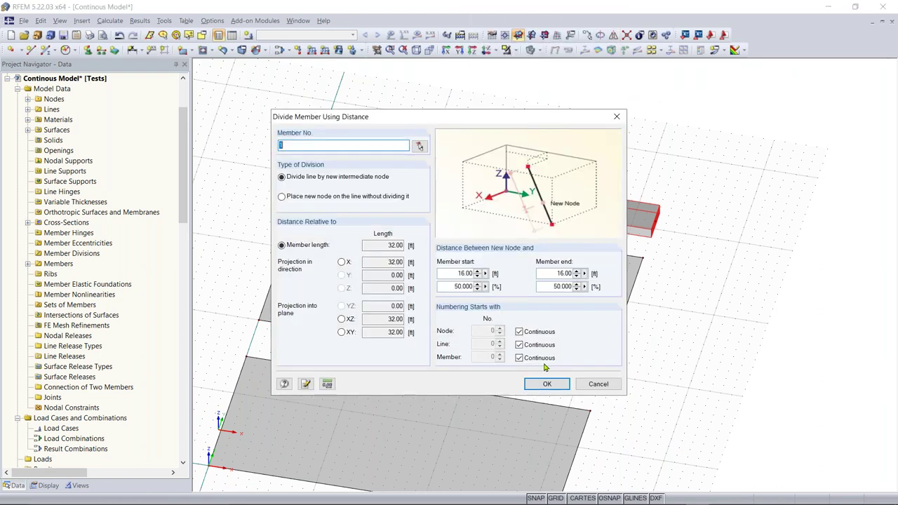
{"action": "left_click", "coordinate": [550, 383]}
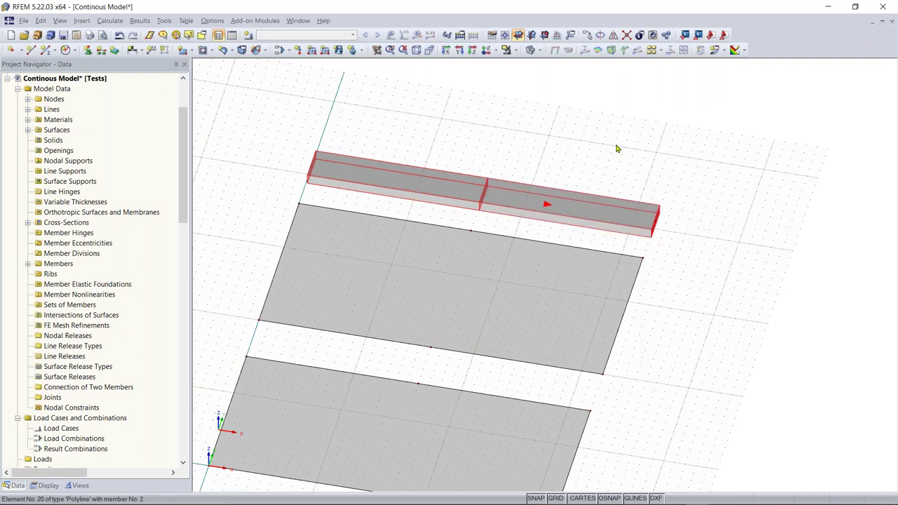
Draw a line across each of the three surfaces, joining the midpoint nodes of its two long edges
{"action": "middle_click_drag", "start_coordinate": [477, 344], "coordinate": [327, 215]}
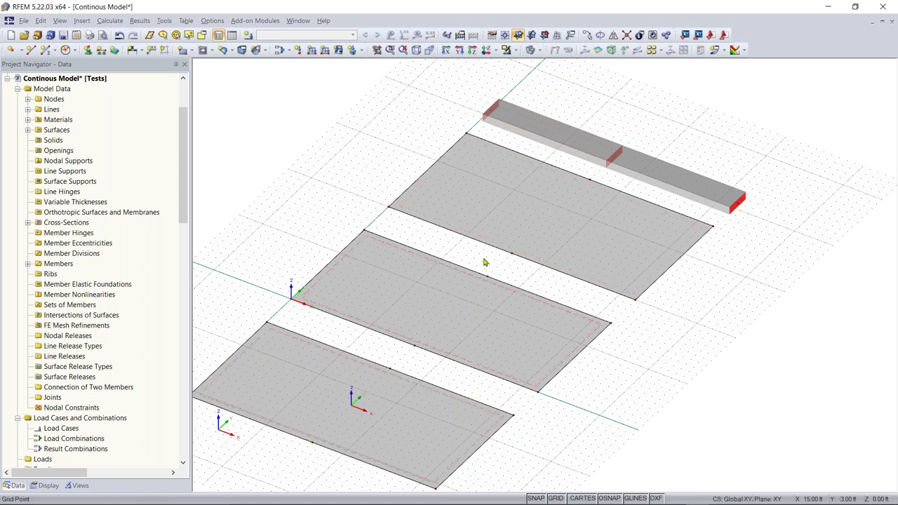
{"action": "left_click", "coordinate": [31, 50]}
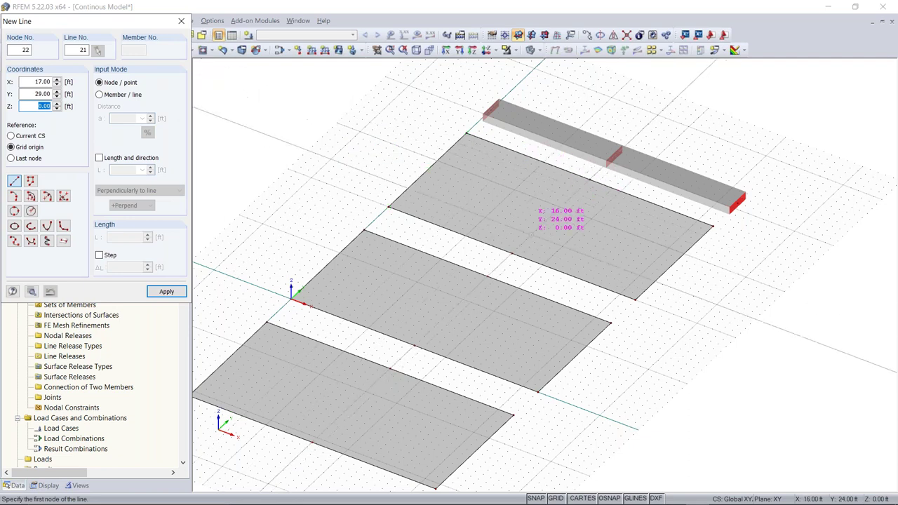
{"action": "left_click", "coordinate": [390, 368]}
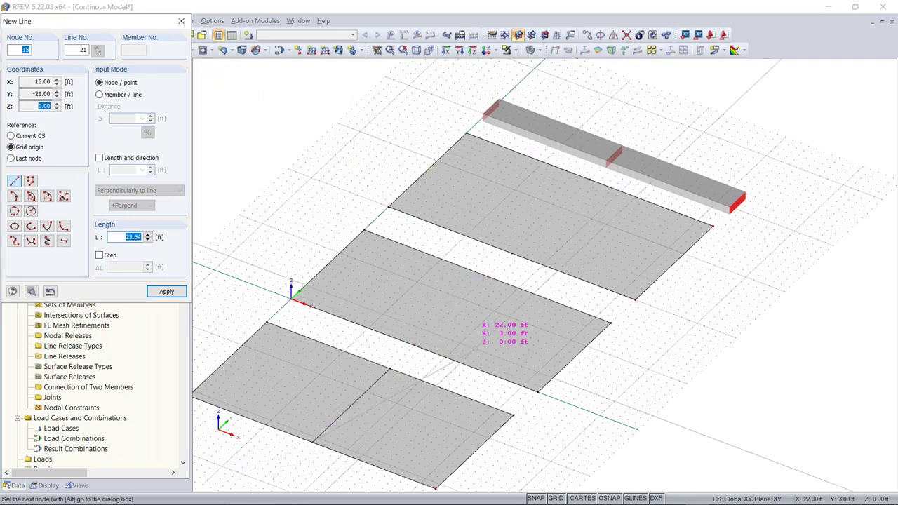
{"action": "left_click", "coordinate": [481, 281]}
{"action": "left_click", "coordinate": [487, 276]}
{"action": "left_click", "coordinate": [413, 346]}
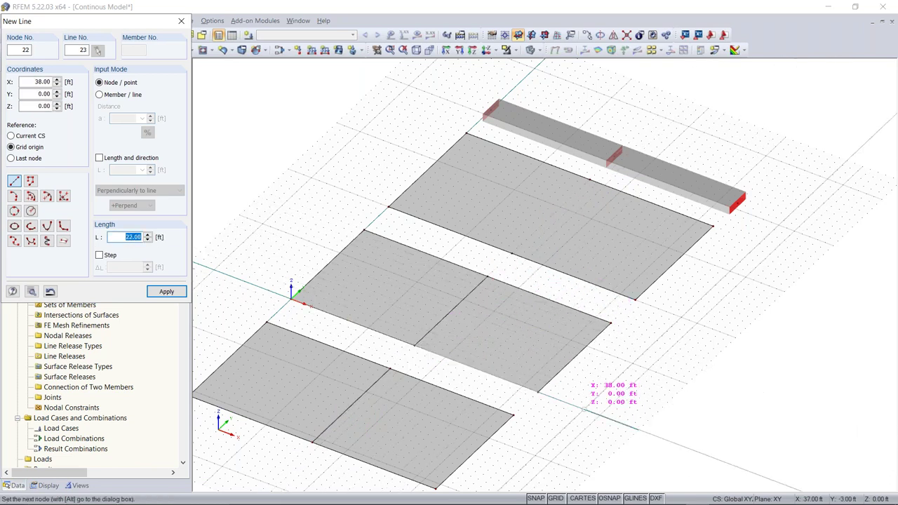
{"action": "right_click", "coordinate": [564, 427]}
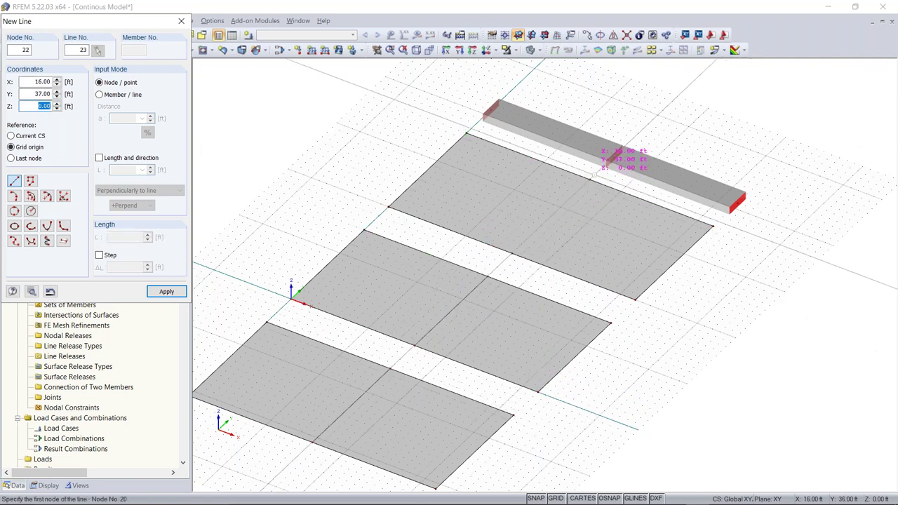
{"action": "left_click", "coordinate": [616, 156]}
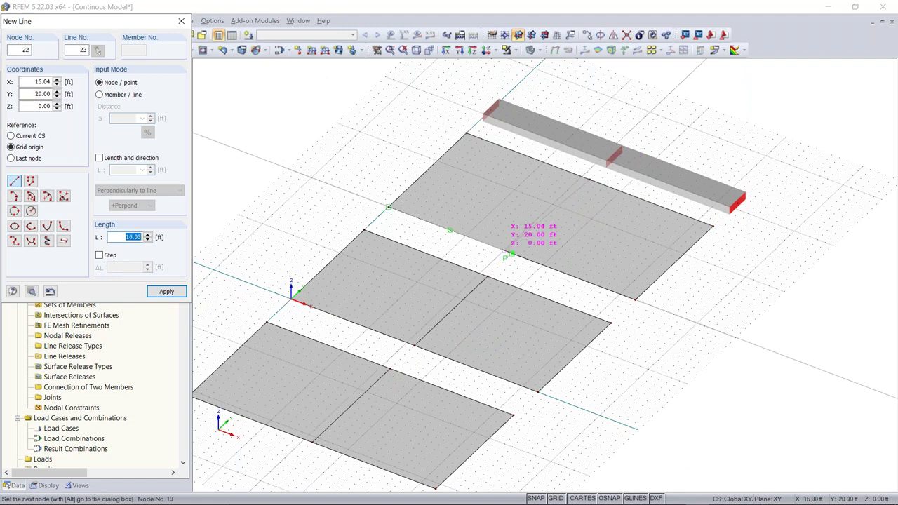
{"action": "left_click", "coordinate": [511, 254]}
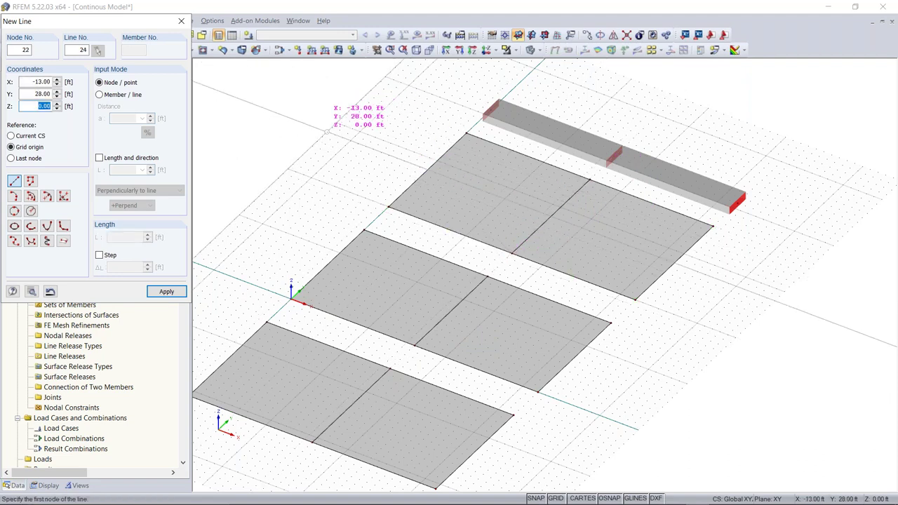
{"action": "key", "text": "Escape"}
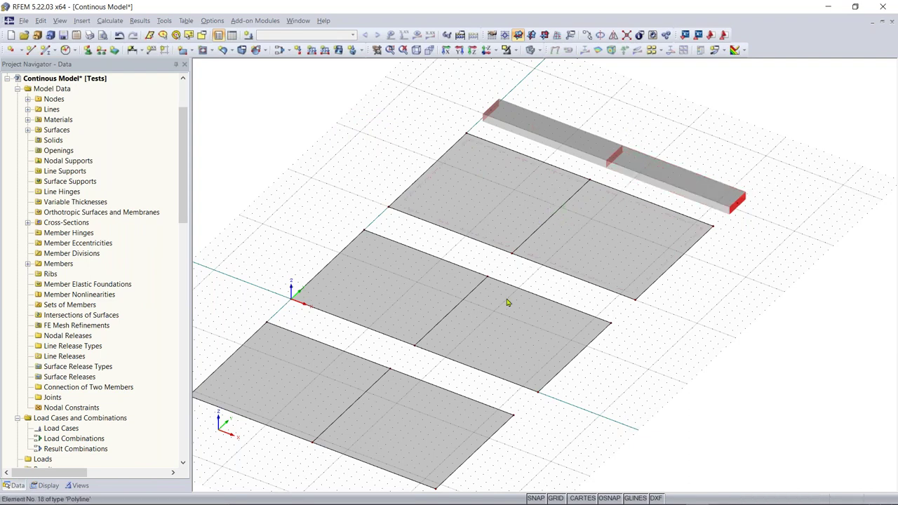
Replace the cross lines on the middle and positive-Y surfaces with copies of the negative-Y surface's cross line, placed from midpoint node to midpoint node
{"action": "scroll", "coordinate": [507, 294], "scroll_direction": "down", "scroll_amount": 1}
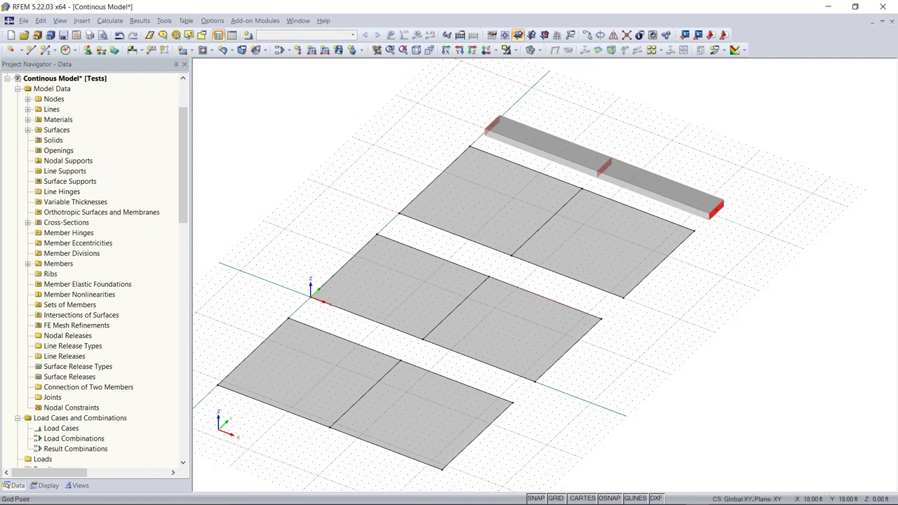
{"action": "left_click", "coordinate": [521, 246]}
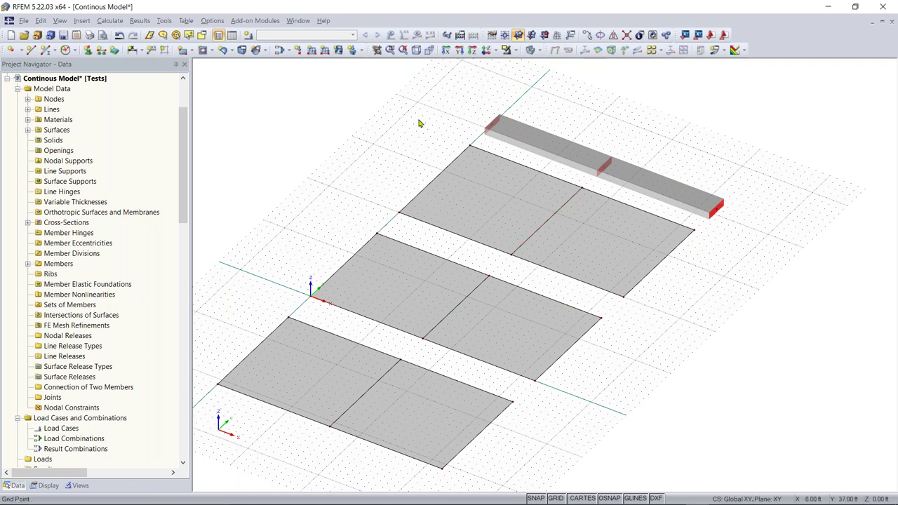
{"action": "key", "text": "Delete"}
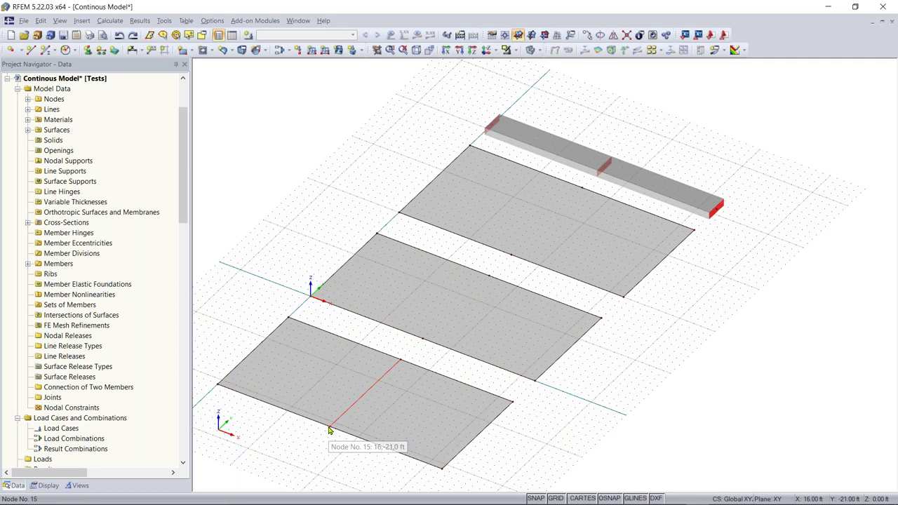
{"action": "left_click", "coordinate": [424, 340]}
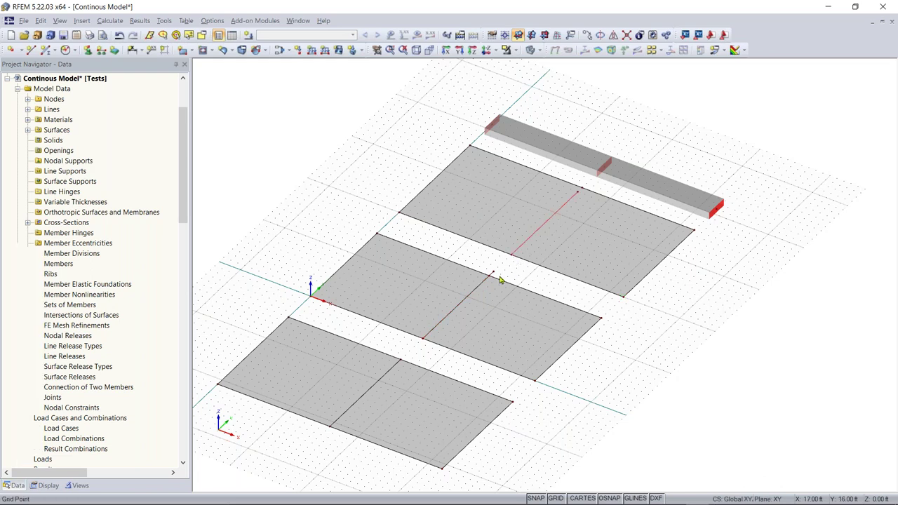
Move the mismatched end nodes of the two copied cross lines onto the midpoint nodes of the surfaces' long edges
{"action": "scroll", "coordinate": [505, 273], "scroll_direction": "up", "scroll_amount": 3}
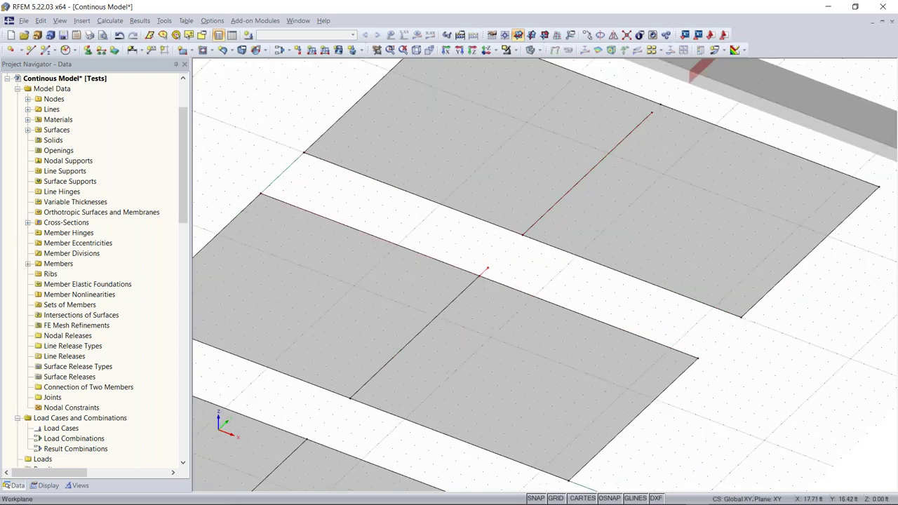
{"action": "scroll", "coordinate": [536, 280], "scroll_direction": "down", "scroll_amount": 5}
{"action": "scroll", "coordinate": [556, 263], "scroll_direction": "up", "scroll_amount": 3}
{"action": "scroll", "coordinate": [554, 241], "scroll_direction": "up", "scroll_amount": 3}
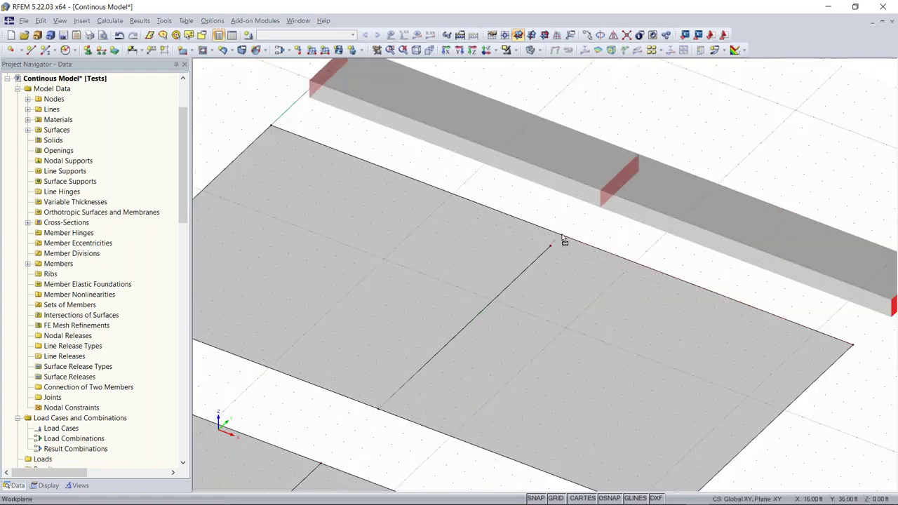
{"action": "scroll", "coordinate": [596, 240], "scroll_direction": "down", "scroll_amount": 6}
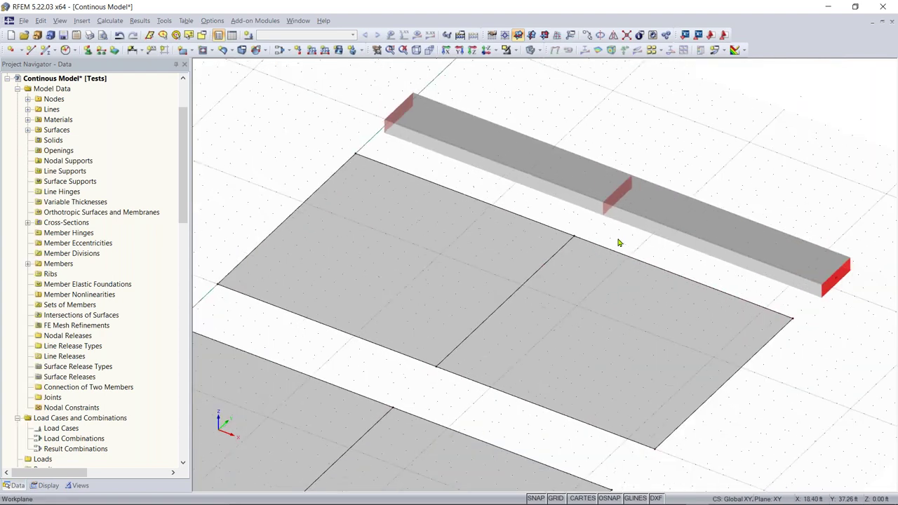
Define a hinged line support type in global axes with uX, uY and uZ supported and all three rotational restraints left free
{"action": "scroll", "coordinate": [459, 418], "scroll_direction": "down", "scroll_amount": 2}
{"action": "scroll", "coordinate": [269, 185], "scroll_direction": "up", "scroll_amount": 2}
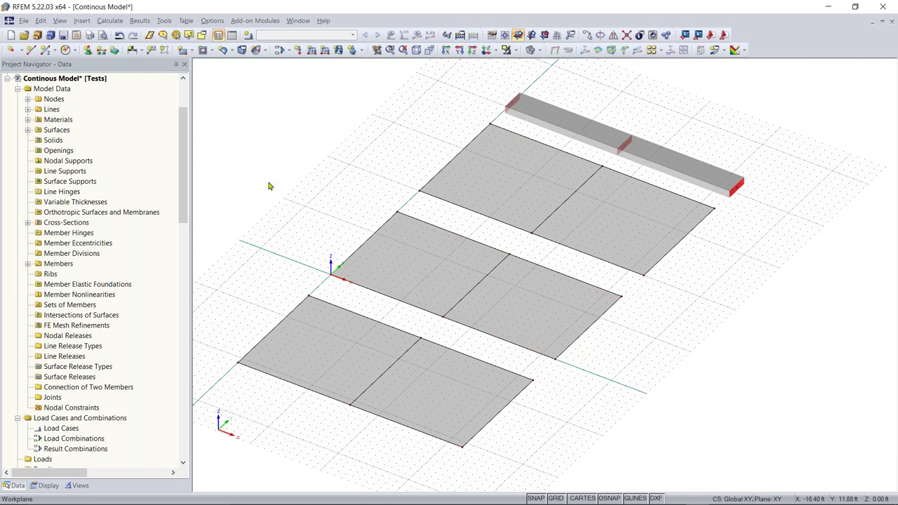
{"action": "left_click", "coordinate": [102, 52]}
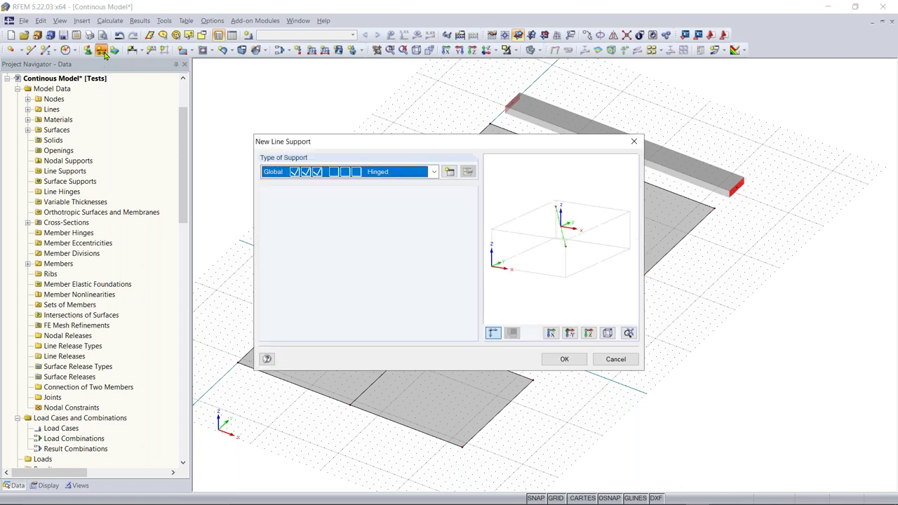
{"action": "left_click_drag", "start_coordinate": [436, 143], "coordinate": [495, 153]}
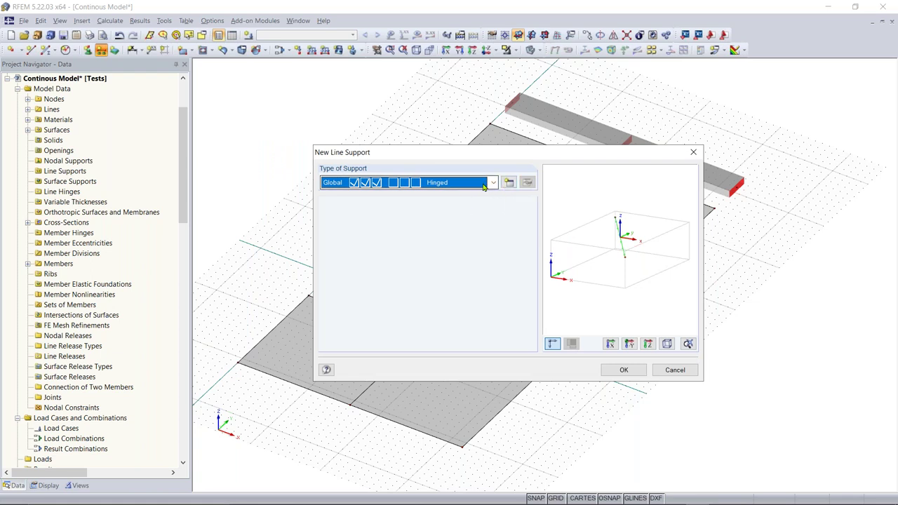
{"action": "left_click", "coordinate": [490, 183]}
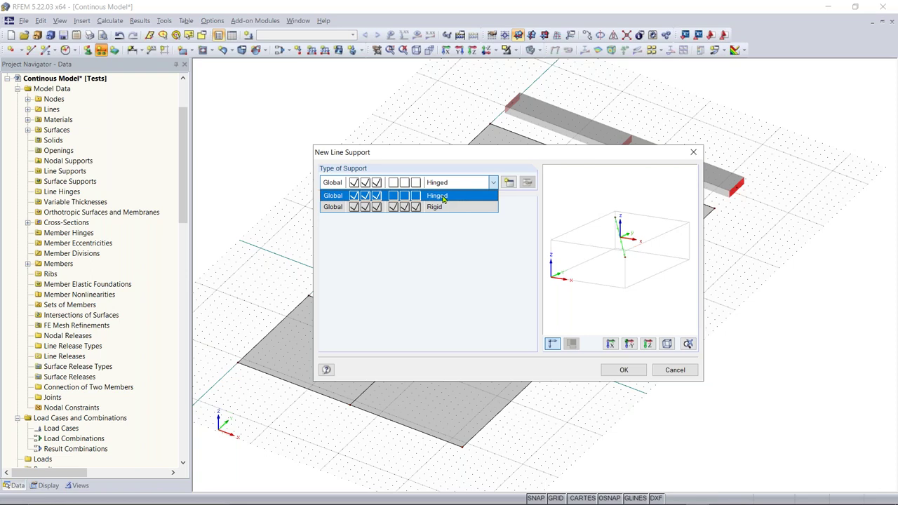
{"action": "left_click", "coordinate": [446, 195]}
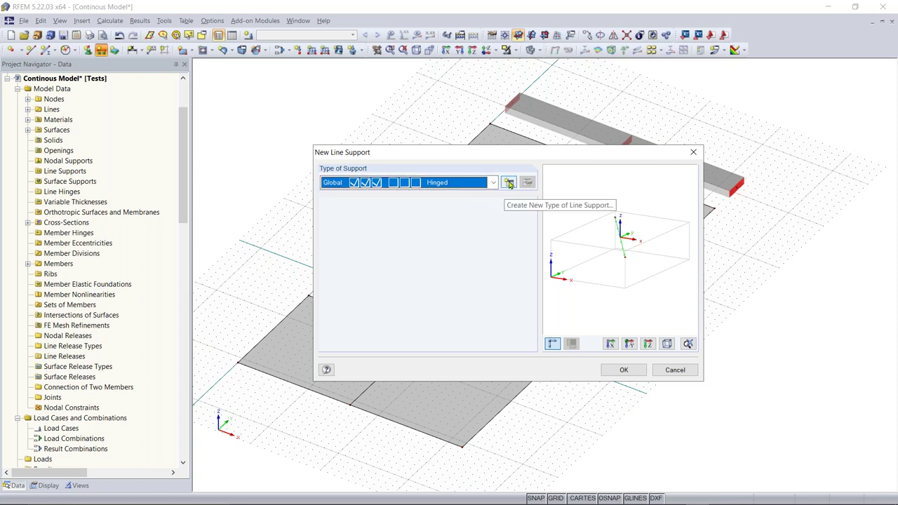
{"action": "left_click", "coordinate": [509, 183]}
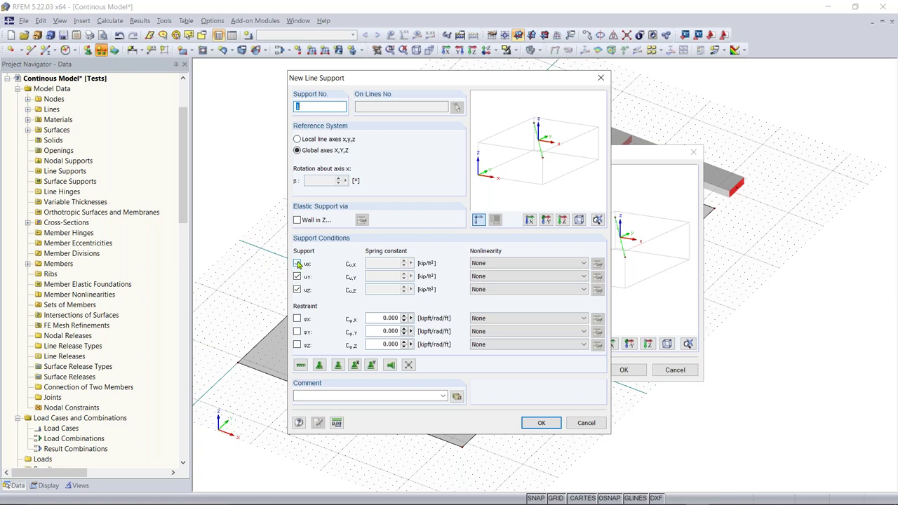
{"action": "left_click", "coordinate": [297, 265]}
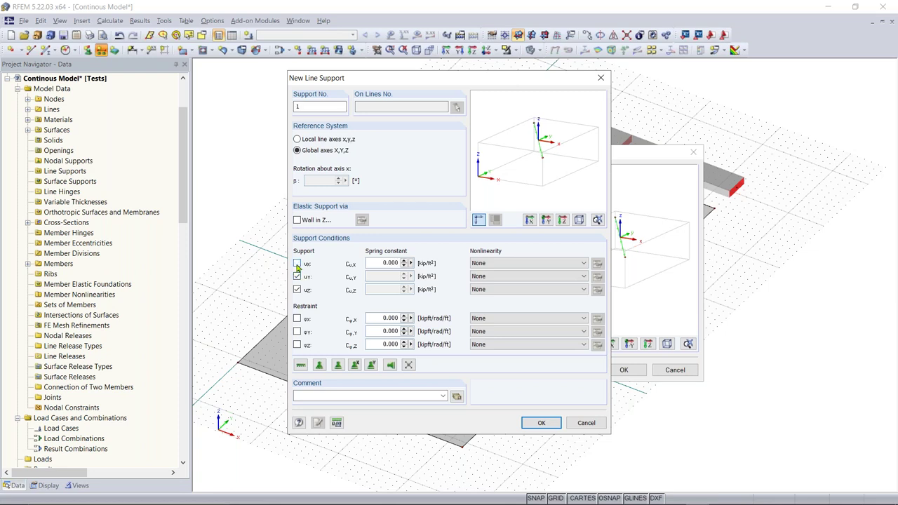
{"action": "left_click", "coordinate": [298, 264]}
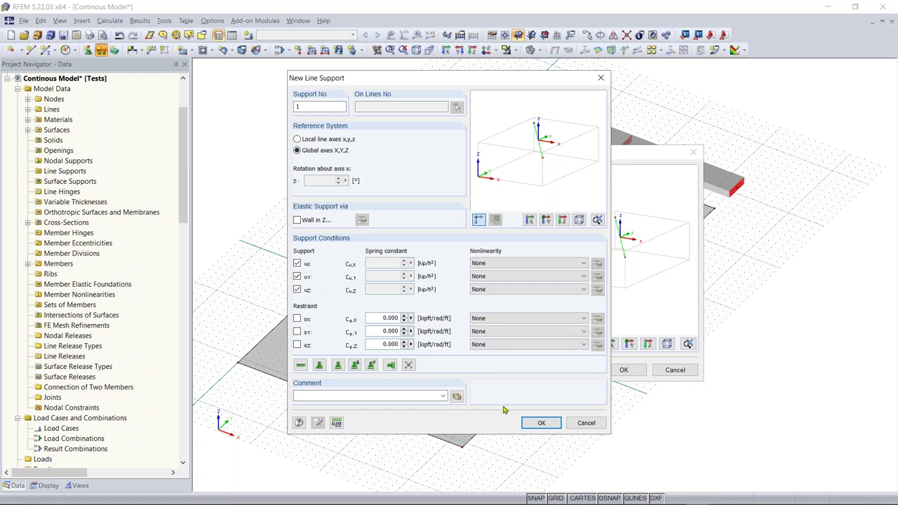
{"action": "left_click", "coordinate": [538, 423]}
{"action": "left_click", "coordinate": [623, 370]}
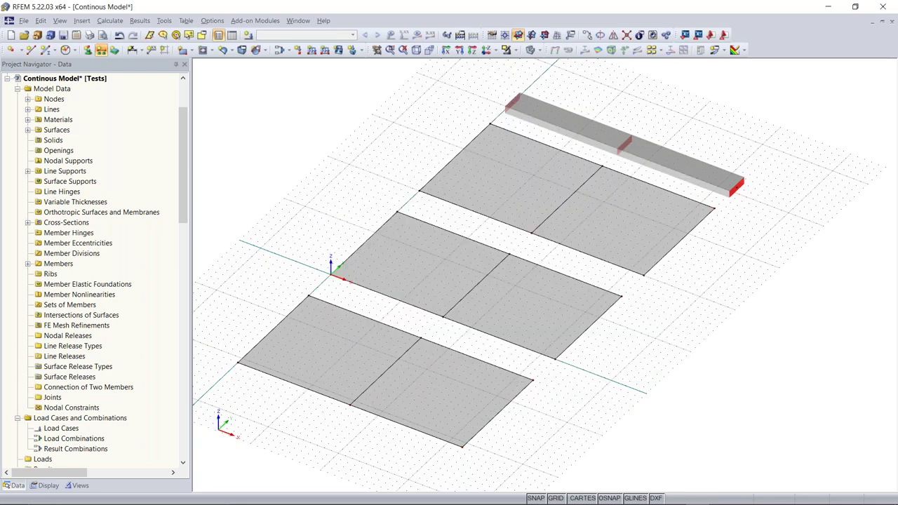
Assign the hinged line support to the midpoint cross line of each of the three surfaces
{"action": "left_click", "coordinate": [399, 359]}
{"action": "left_click", "coordinate": [476, 288]}
{"action": "left_click", "coordinate": [551, 216]}
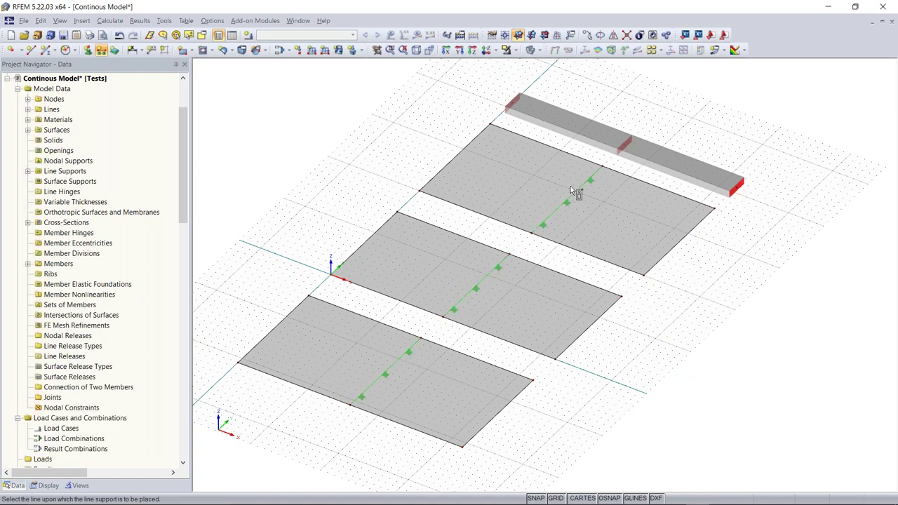
{"action": "key", "text": "Escape"}
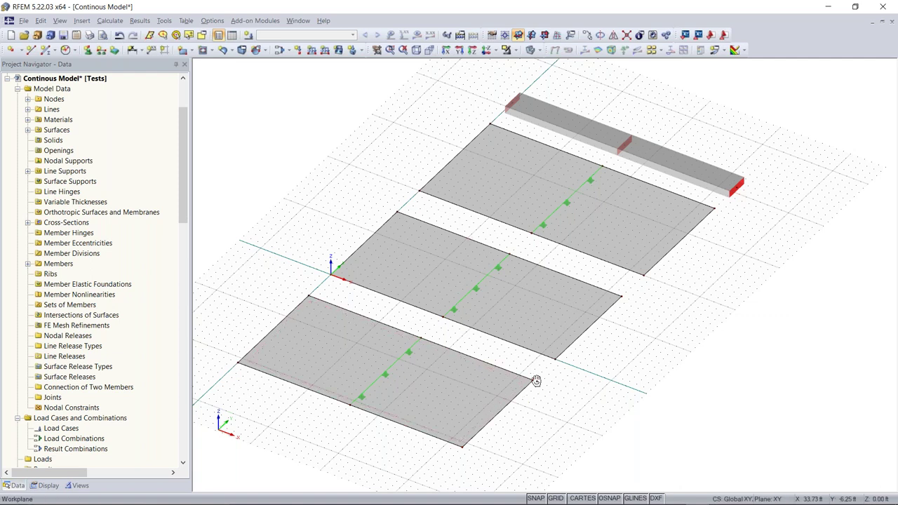
Copy the cross-line support of the negative-Y surface onto both of that surface's short edges
{"action": "middle_click_drag", "start_coordinate": [536, 380], "coordinate": [531, 334]}
{"action": "scroll", "coordinate": [375, 342], "scroll_direction": "up", "scroll_amount": 2}
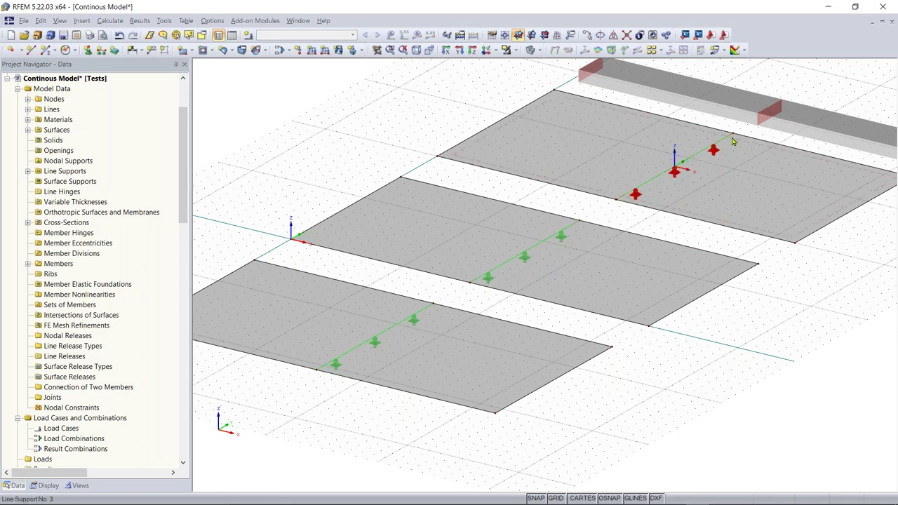
{"action": "scroll", "coordinate": [659, 225], "scroll_direction": "down", "scroll_amount": 3}
{"action": "scroll", "coordinate": [592, 258], "scroll_direction": "up", "scroll_amount": 3}
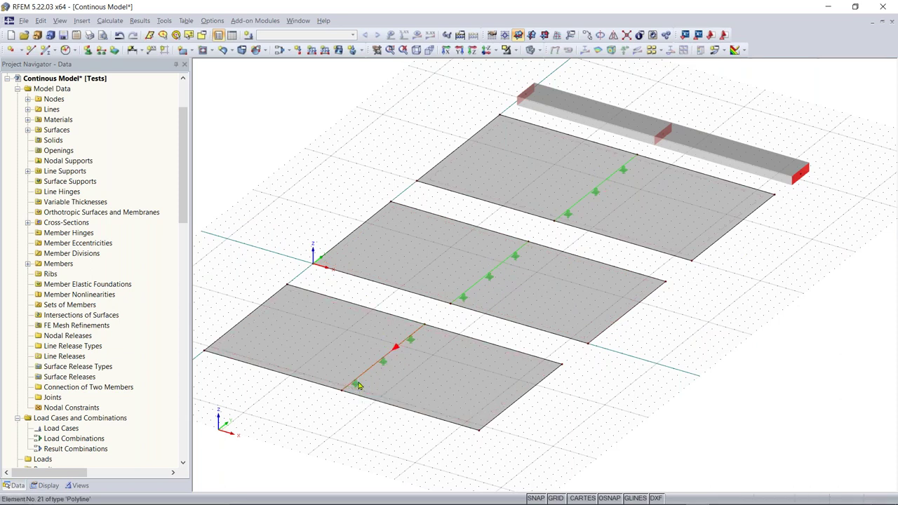
{"action": "left_click", "coordinate": [505, 409]}
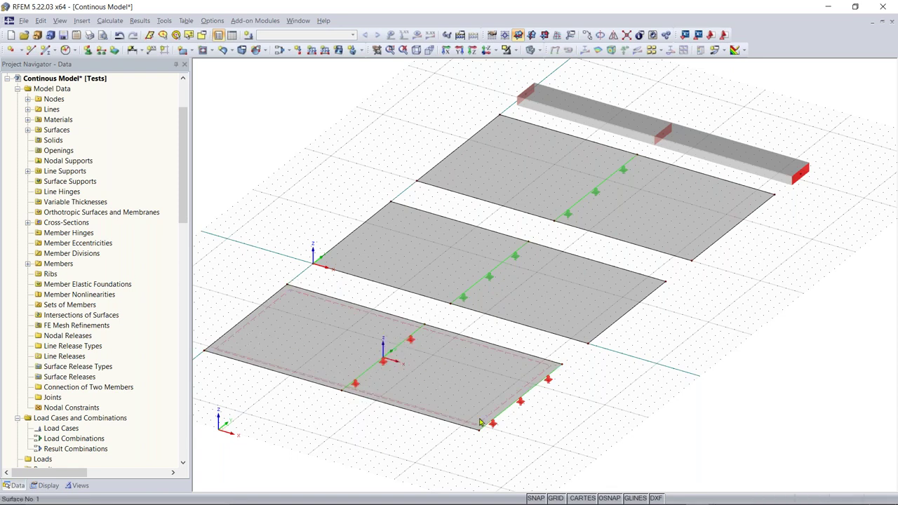
{"action": "left_click", "coordinate": [355, 386]}
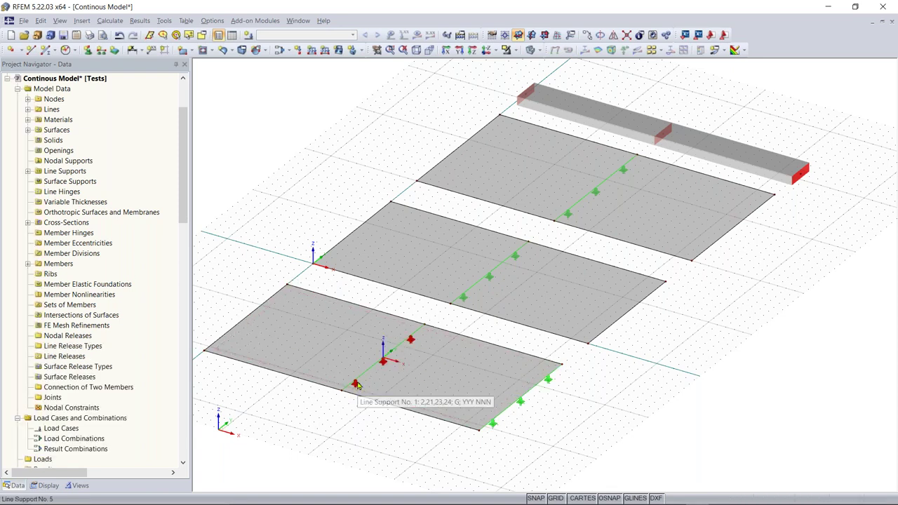
{"action": "left_click", "coordinate": [356, 386]}
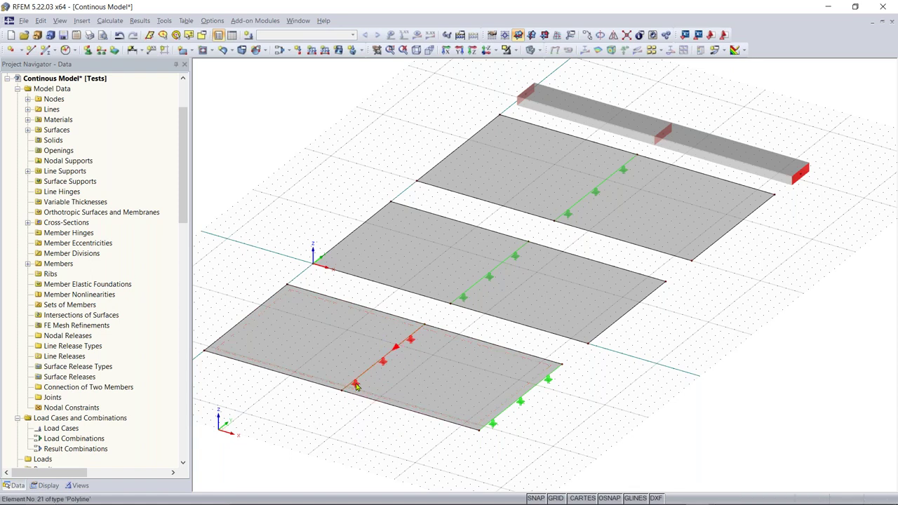
{"action": "left_click", "coordinate": [216, 340]}
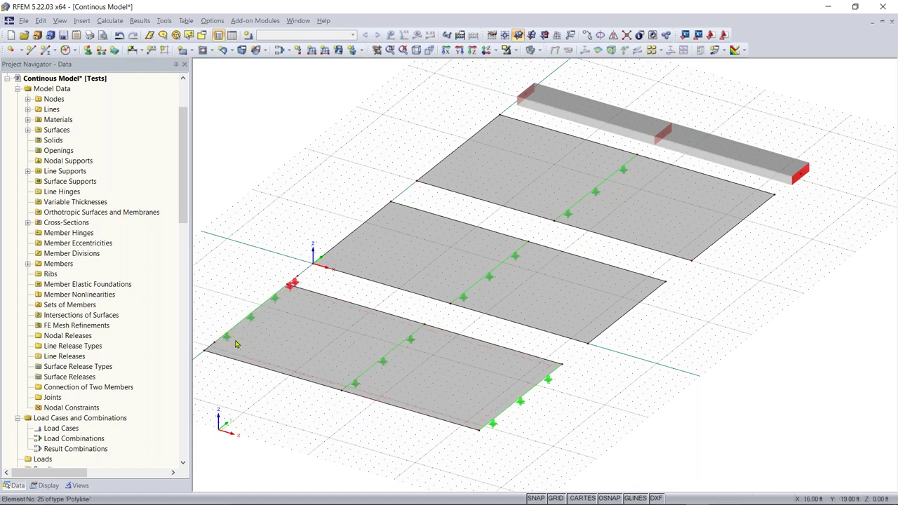
Copy the cross-line support of the middle surface onto both of that surface's short edges
{"action": "left_click", "coordinate": [464, 298]}
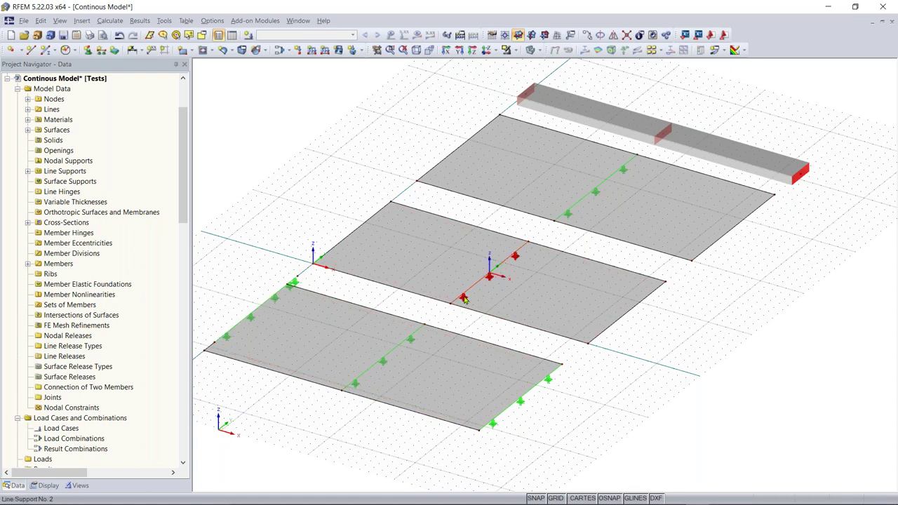
{"action": "left_click", "coordinate": [464, 298]}
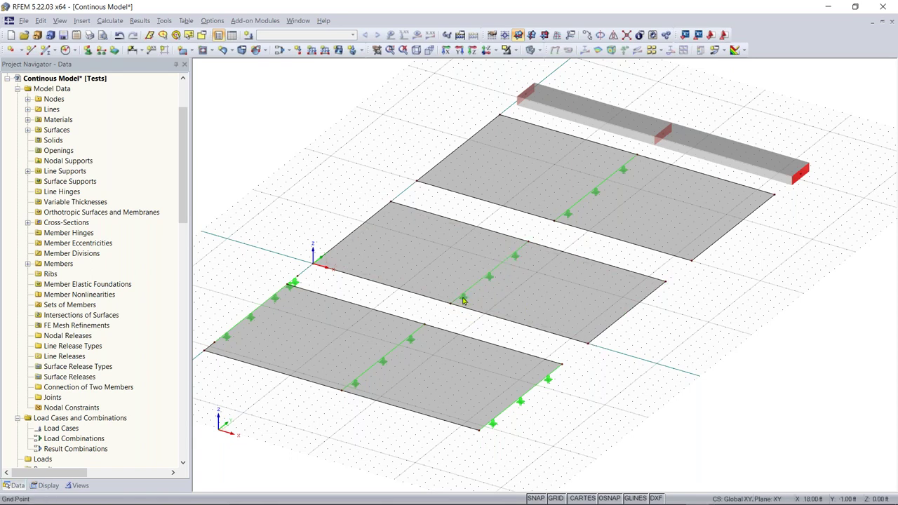
{"action": "left_click", "coordinate": [592, 344]}
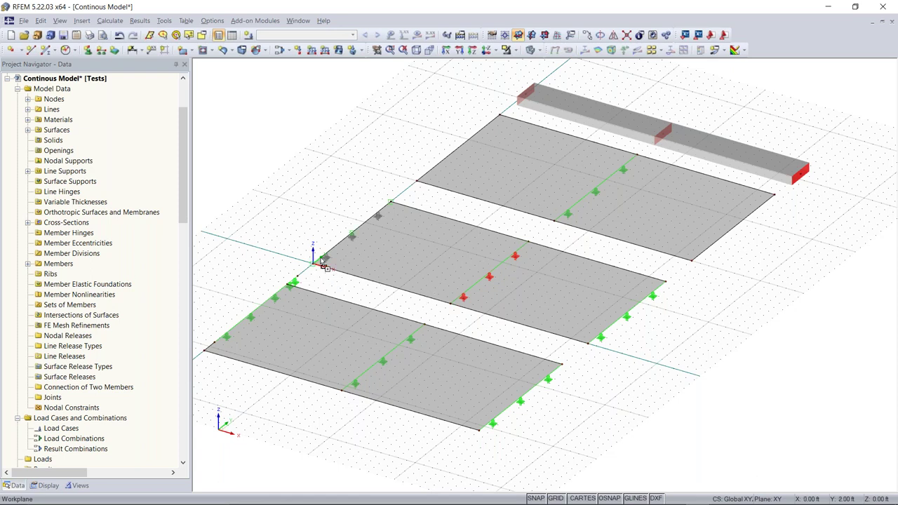
Copy the cross-line support of the positive-Y surface onto its positive-X short edge
{"action": "middle_click_drag", "start_coordinate": [567, 216], "coordinate": [547, 261]}
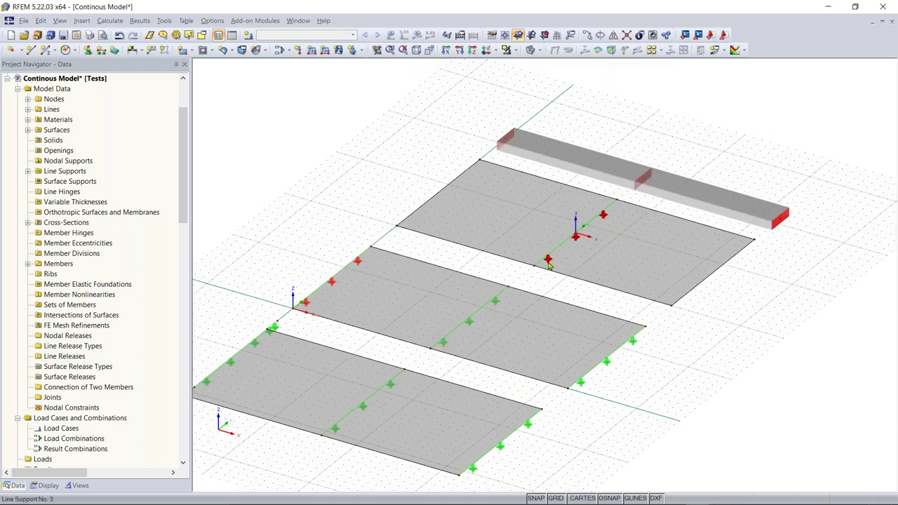
{"action": "left_click_drag", "start_coordinate": [548, 261], "coordinate": [679, 313]}
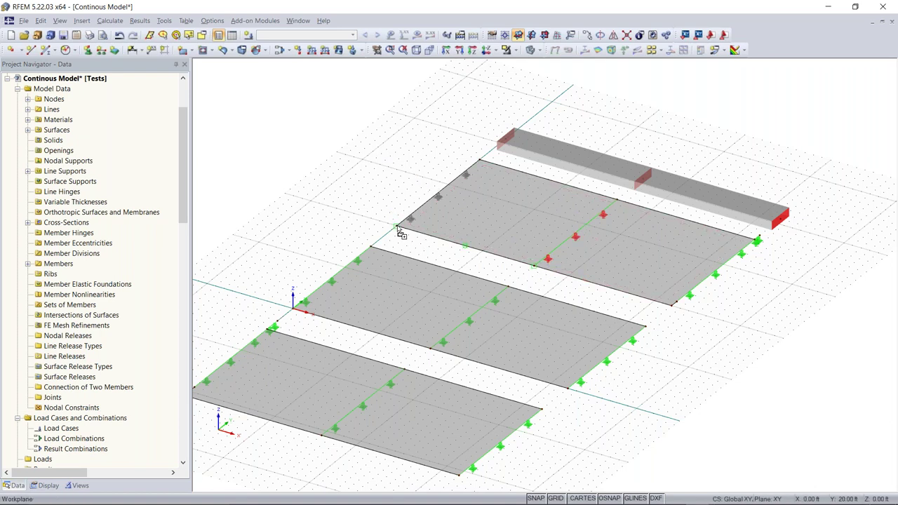
Try to copy the positive-Y surface's cross-line support onto its negative-X short edge
{"action": "left_click", "coordinate": [573, 239]}
{"action": "scroll", "coordinate": [538, 262], "scroll_direction": "up", "scroll_amount": 3}
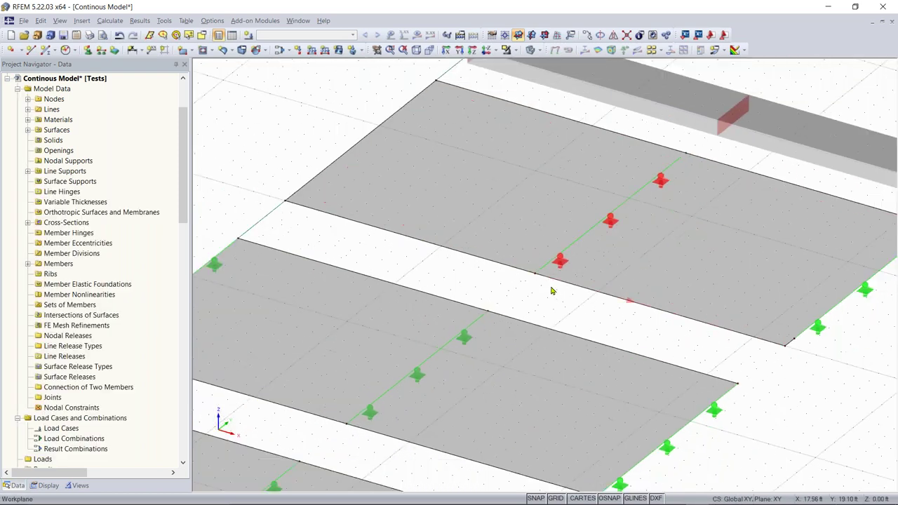
{"action": "left_click_drag", "start_coordinate": [561, 263], "coordinate": [287, 205]}
Assign a global hinged line support to the negative-X short edge of the positive-Y surface and clear the selection
{"action": "left_click", "coordinate": [100, 49]}
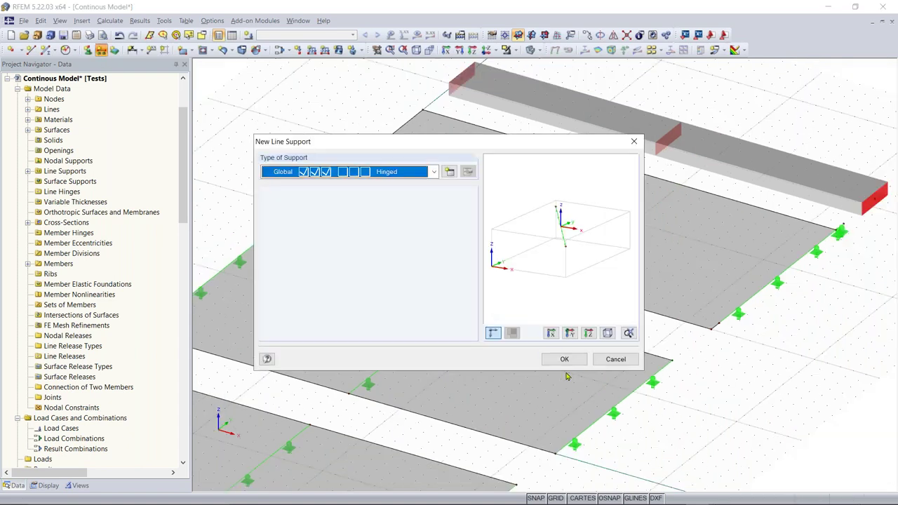
{"action": "left_click", "coordinate": [564, 359]}
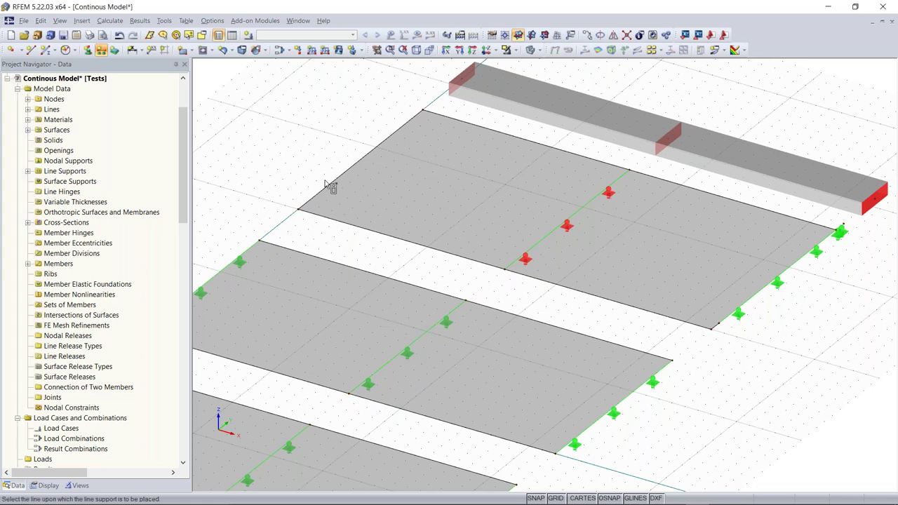
{"action": "left_click", "coordinate": [350, 167]}
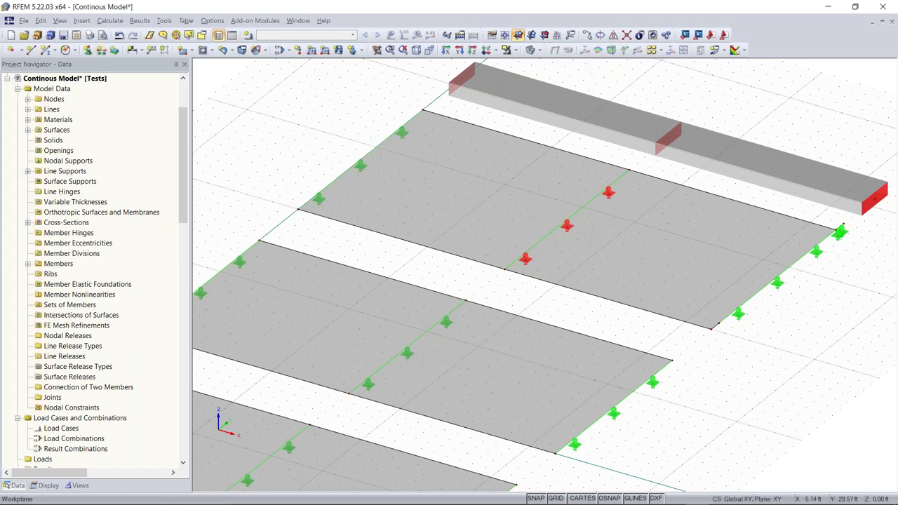
{"action": "scroll", "coordinate": [310, 155], "scroll_direction": "down", "scroll_amount": 3}
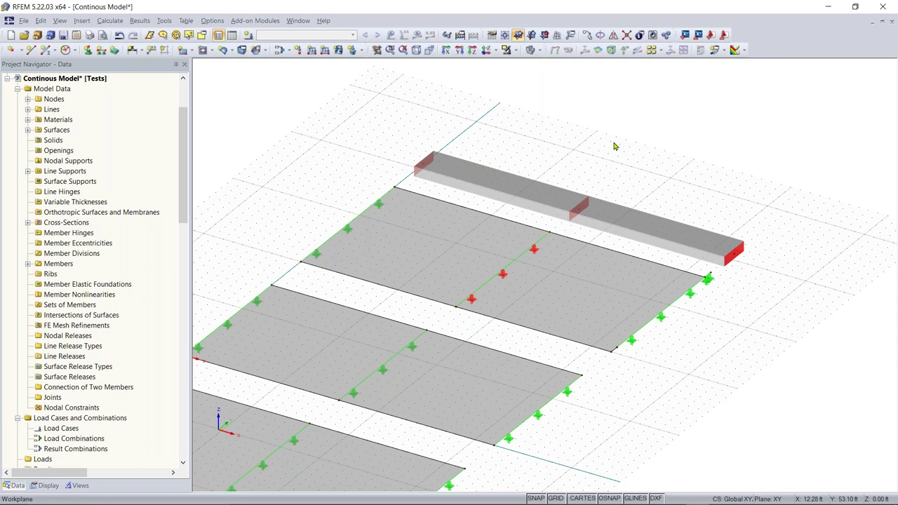
{"action": "left_click", "coordinate": [516, 258]}
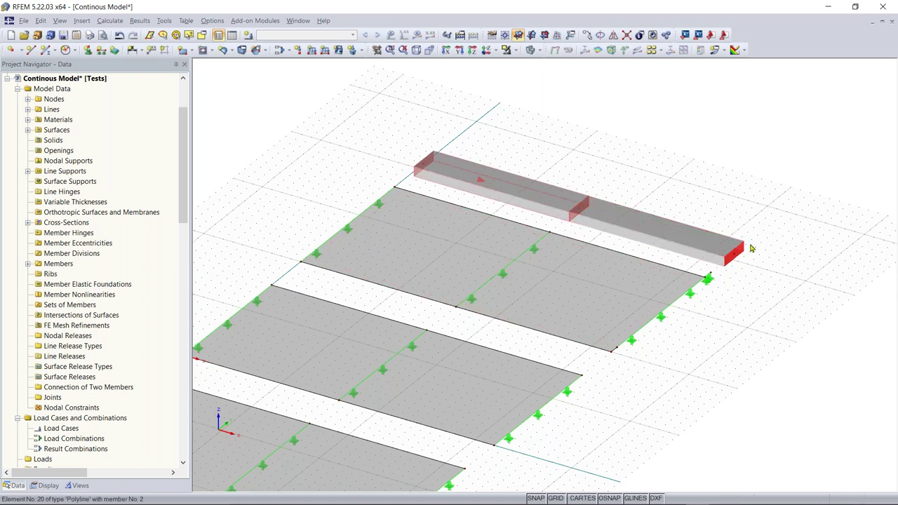
Place hinged nodal supports on the concrete beam's intermediate node and its positive-X end node
{"action": "middle_click_drag", "start_coordinate": [745, 292], "coordinate": [696, 314]}
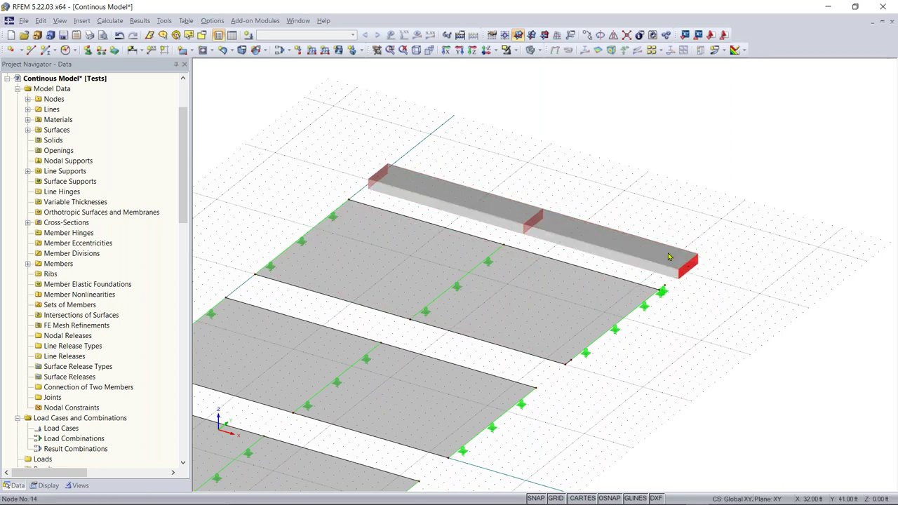
{"action": "left_click", "coordinate": [88, 52]}
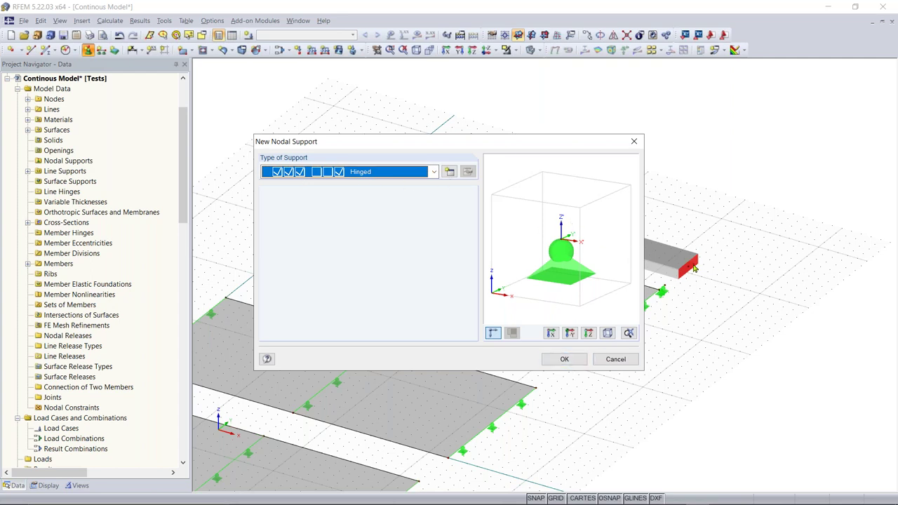
{"action": "left_click", "coordinate": [564, 358]}
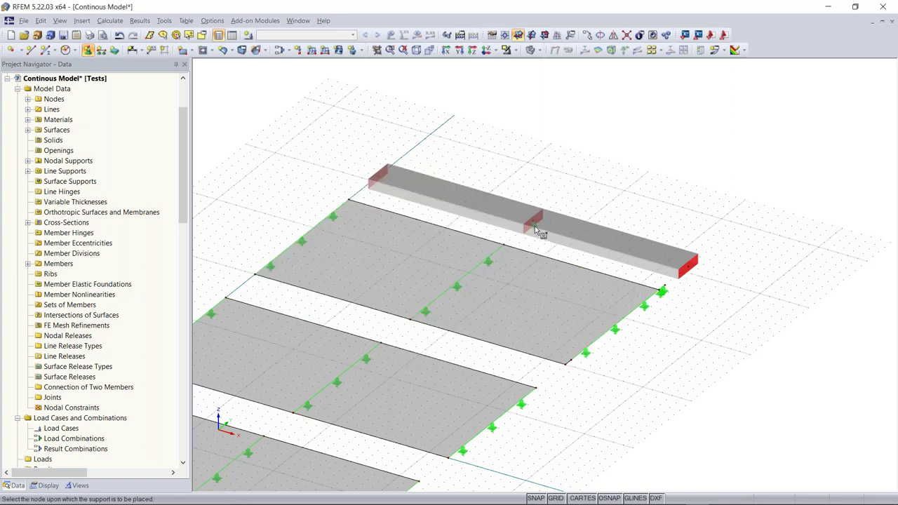
{"action": "scroll", "coordinate": [535, 223], "scroll_direction": "up", "scroll_amount": 2}
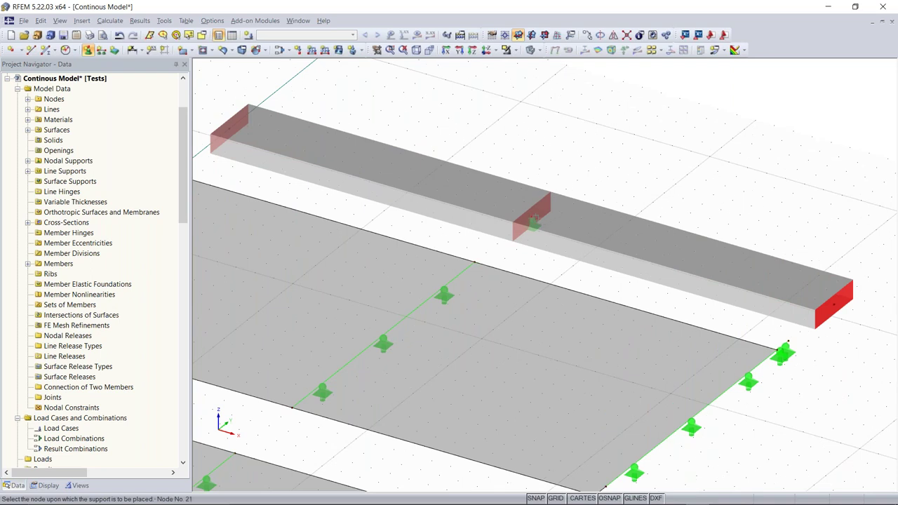
{"action": "left_click", "coordinate": [835, 308]}
{"action": "key", "text": "Escape"}
{"action": "scroll", "coordinate": [705, 204], "scroll_direction": "down", "scroll_amount": 2}
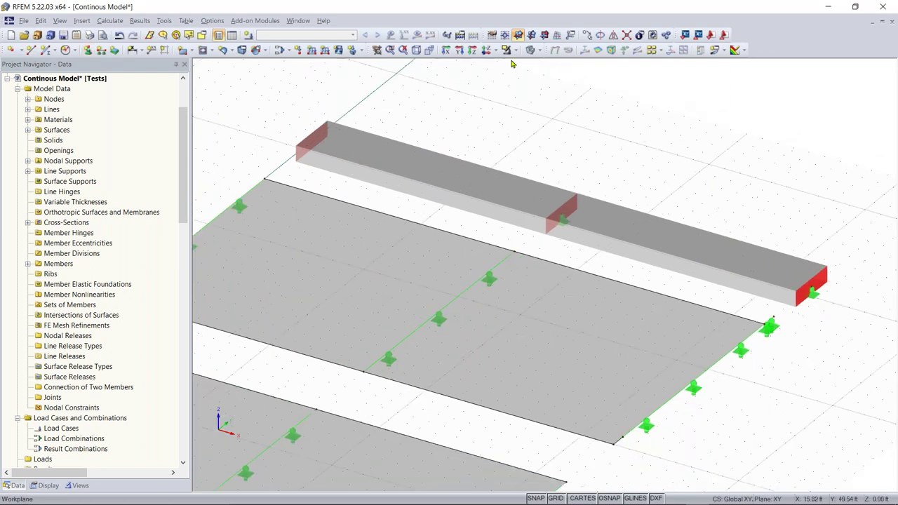
Switch the model display to wireframe to expose the beam's nodes and nodal supports
{"action": "left_click", "coordinate": [531, 50]}
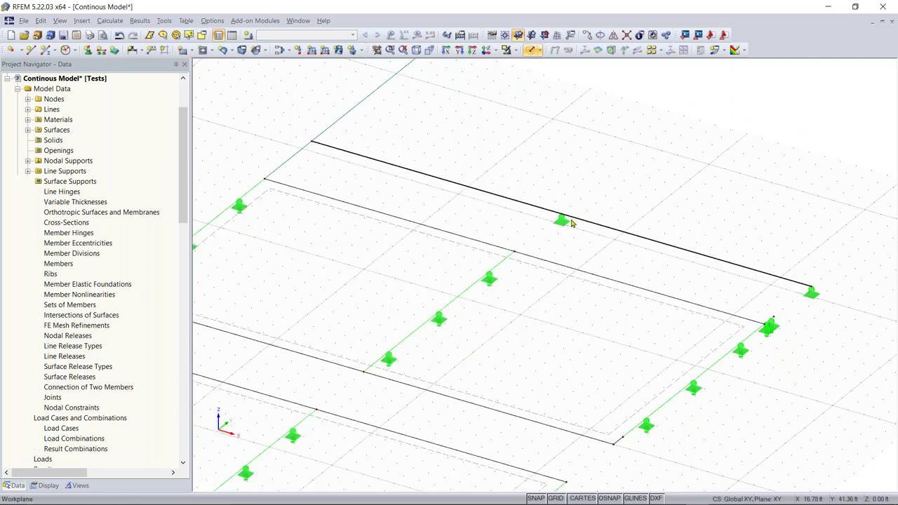
{"action": "scroll", "coordinate": [561, 222], "scroll_direction": "up", "scroll_amount": 2}
{"action": "scroll", "coordinate": [561, 223], "scroll_direction": "up", "scroll_amount": 1}
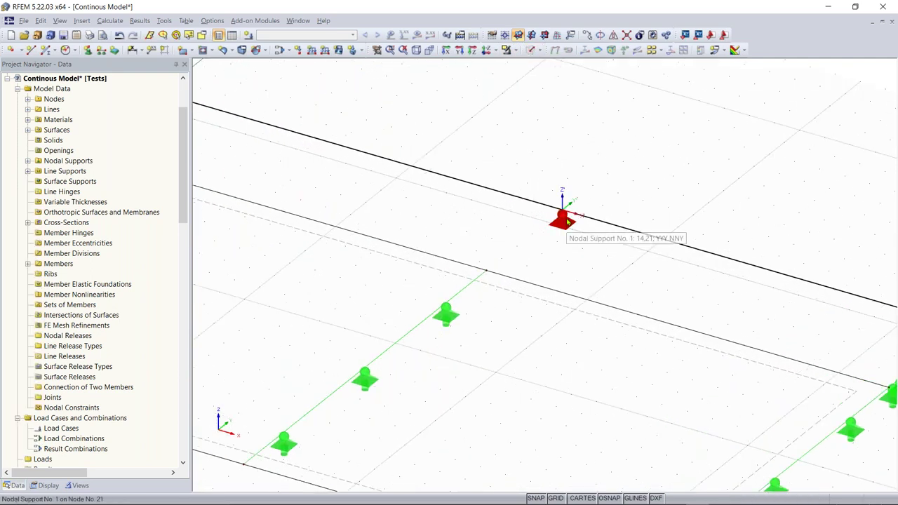
Define a new nodal support in global axes with uX, uY, uZ, φX and φZ restrained and φY free
{"action": "scroll", "coordinate": [707, 315], "scroll_direction": "down", "scroll_amount": 3}
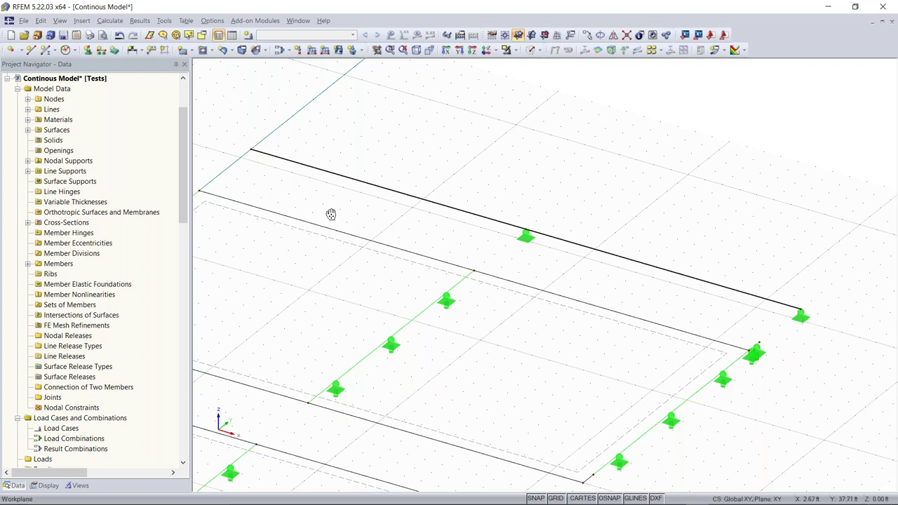
{"action": "middle_click_drag", "start_coordinate": [333, 212], "coordinate": [435, 247]}
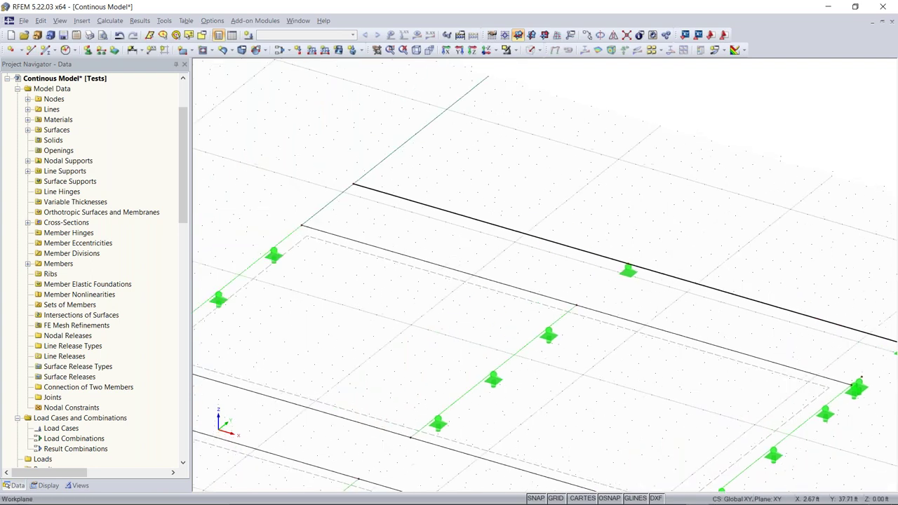
{"action": "left_click", "coordinate": [88, 51]}
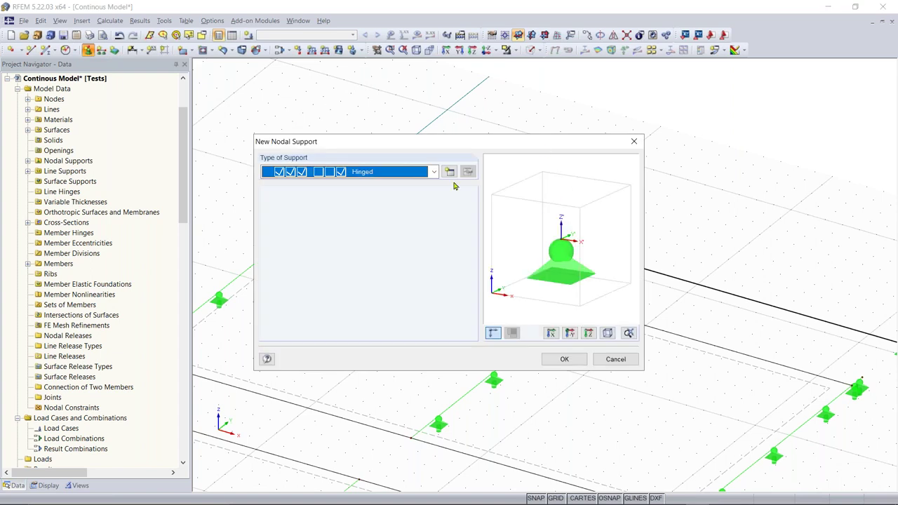
{"action": "left_click", "coordinate": [448, 172]}
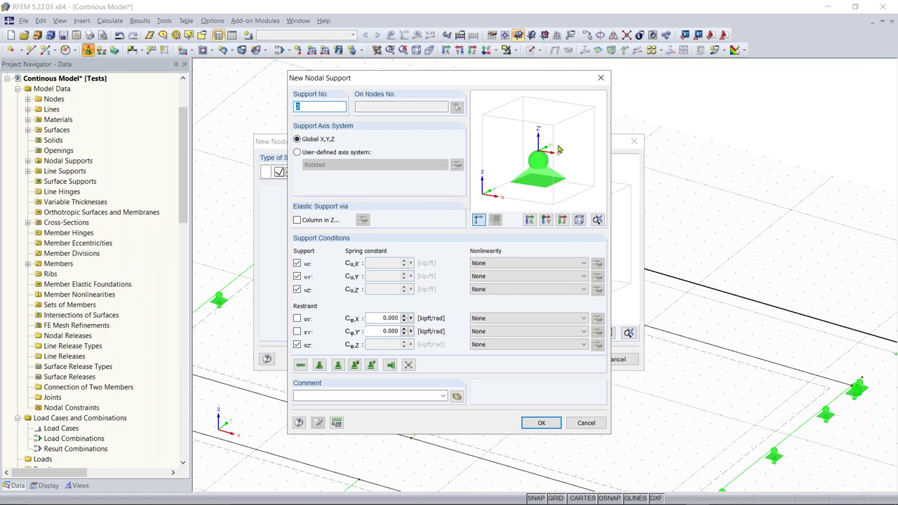
{"action": "left_click", "coordinate": [296, 319]}
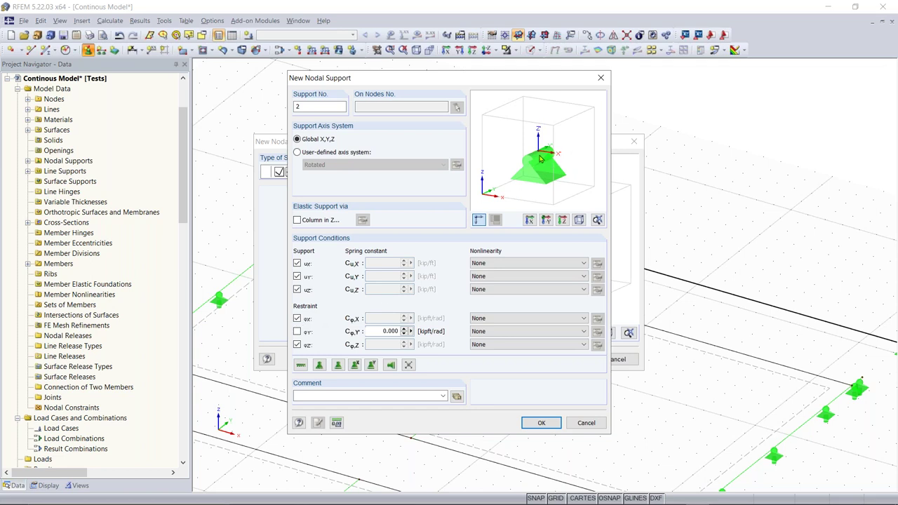
{"action": "left_click", "coordinate": [542, 422]}
Place the newly defined nodal support on the concrete beam's negative-X end node and finish placing supports
{"action": "left_click", "coordinate": [565, 359]}
{"action": "left_click", "coordinate": [359, 186]}
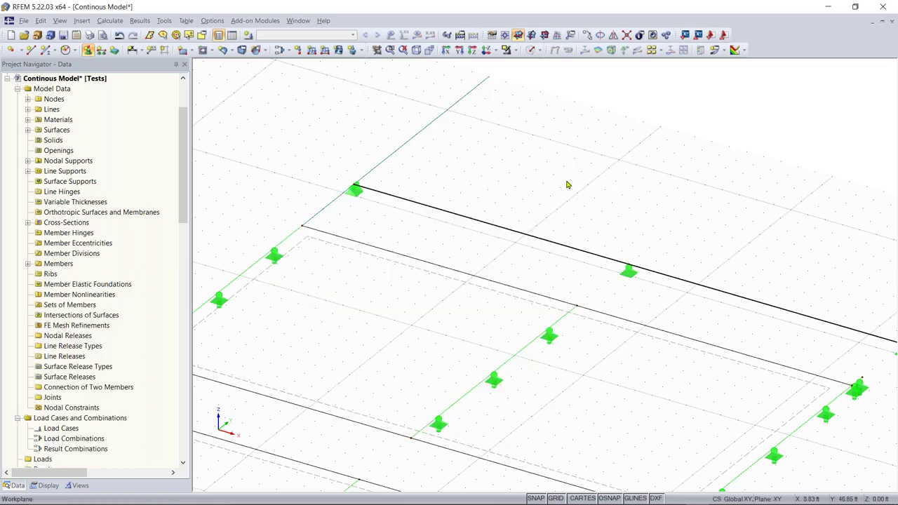
{"action": "scroll", "coordinate": [547, 188], "scroll_direction": "down", "scroll_amount": 2}
{"action": "key", "text": "Escape"}
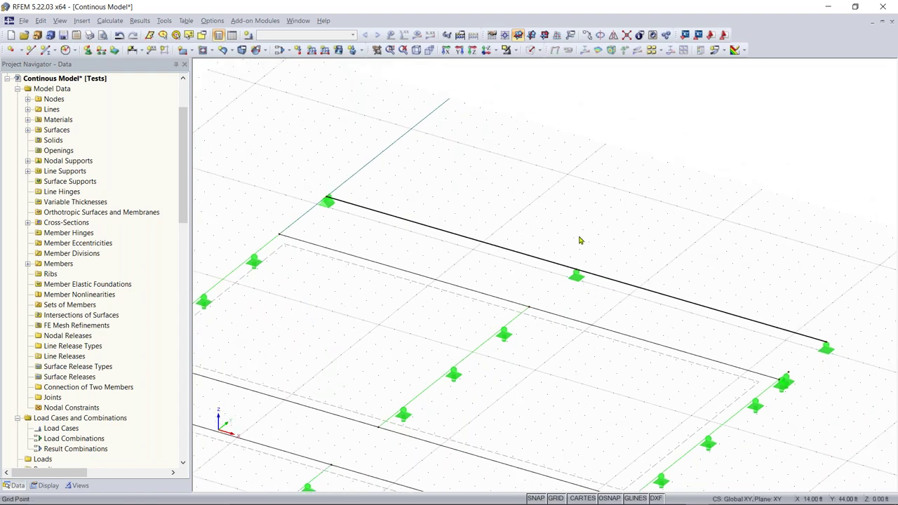
Switch the model display from wireframe to transparent solid rendering with all surfaces and the beam in view
{"action": "scroll", "coordinate": [526, 233], "scroll_direction": "down", "scroll_amount": 2}
{"action": "middle_click_drag", "start_coordinate": [496, 251], "coordinate": [501, 219]}
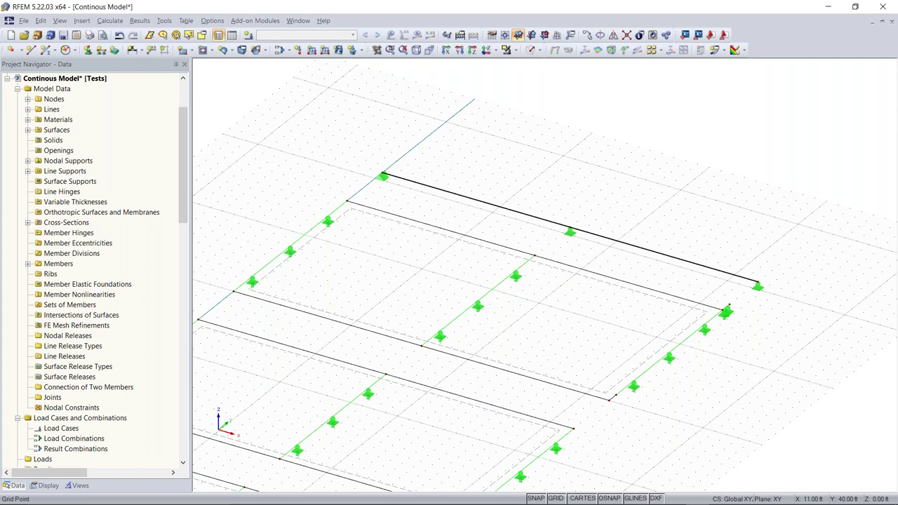
{"action": "scroll", "coordinate": [484, 280], "scroll_direction": "down", "scroll_amount": 4}
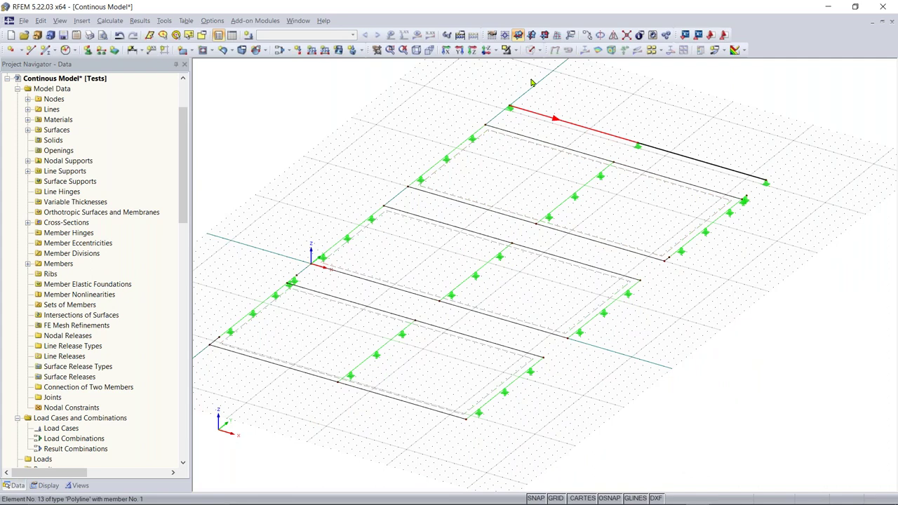
{"action": "left_click", "coordinate": [531, 53]}
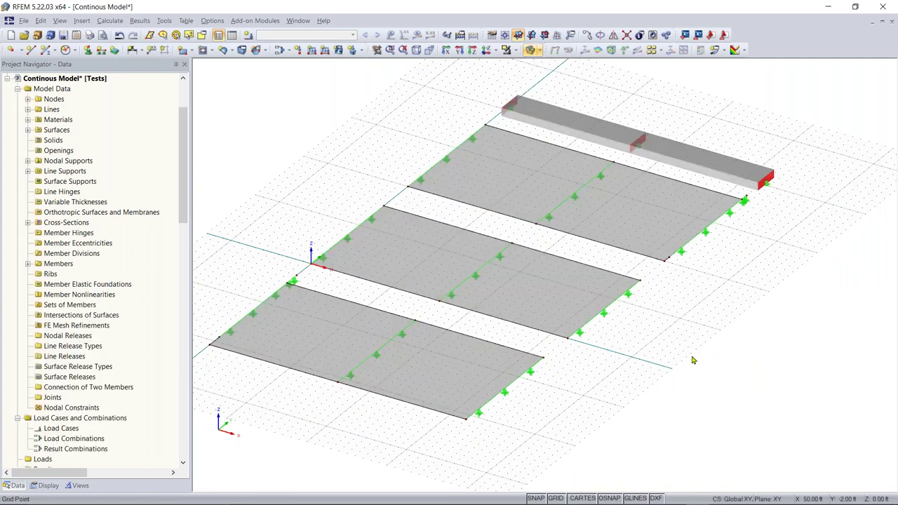
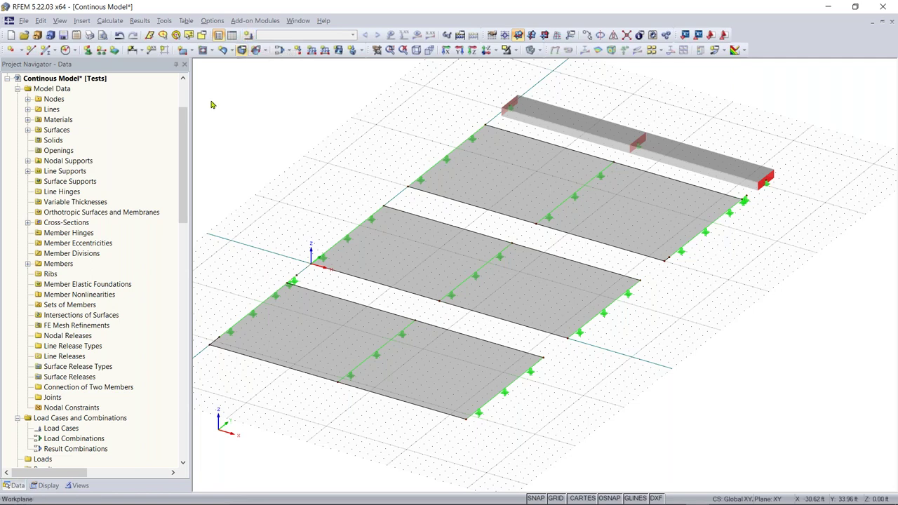
Create load case LC1 with the description "Test - Dead load - Self-weight OFF"
{"action": "scroll", "coordinate": [118, 258], "scroll_direction": "down", "scroll_amount": 1}
{"action": "scroll", "coordinate": [118, 258], "scroll_direction": "down", "scroll_amount": 1}
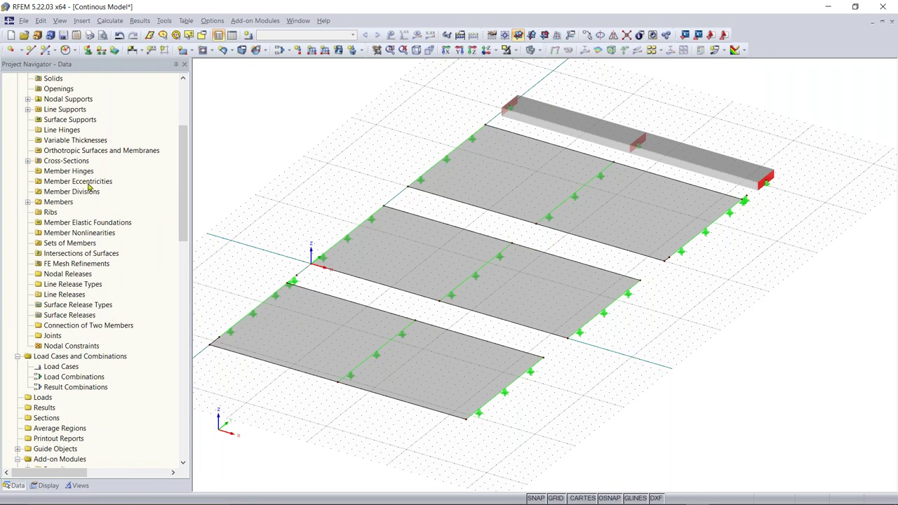
{"action": "scroll", "coordinate": [89, 185], "scroll_direction": "down", "scroll_amount": 4}
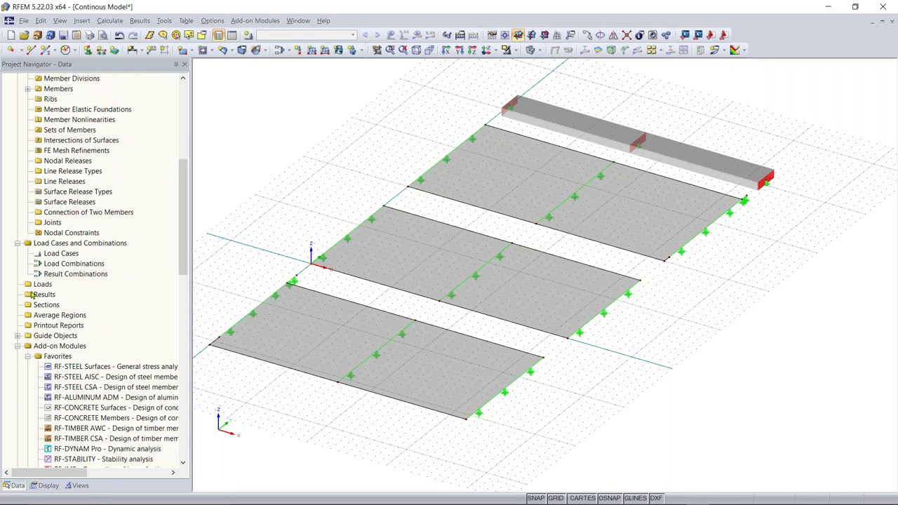
{"action": "right_click", "coordinate": [59, 254]}
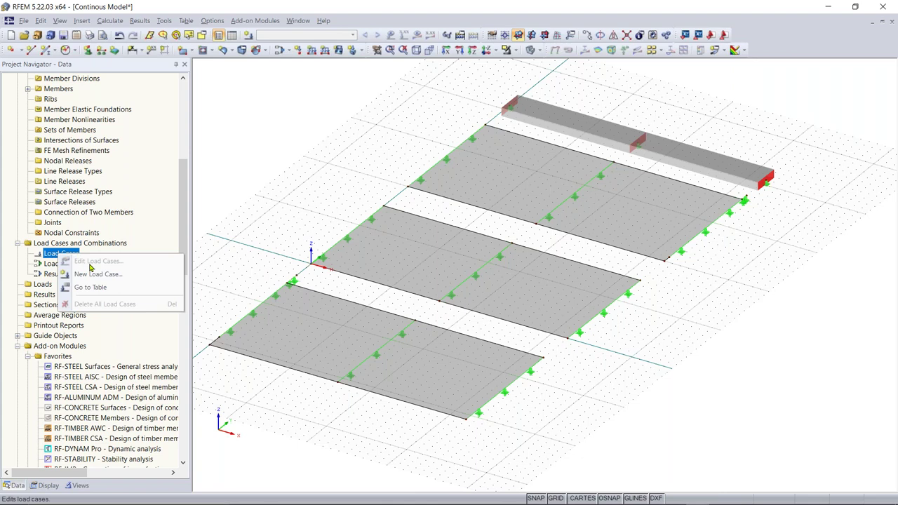
{"action": "left_click", "coordinate": [530, 135]}
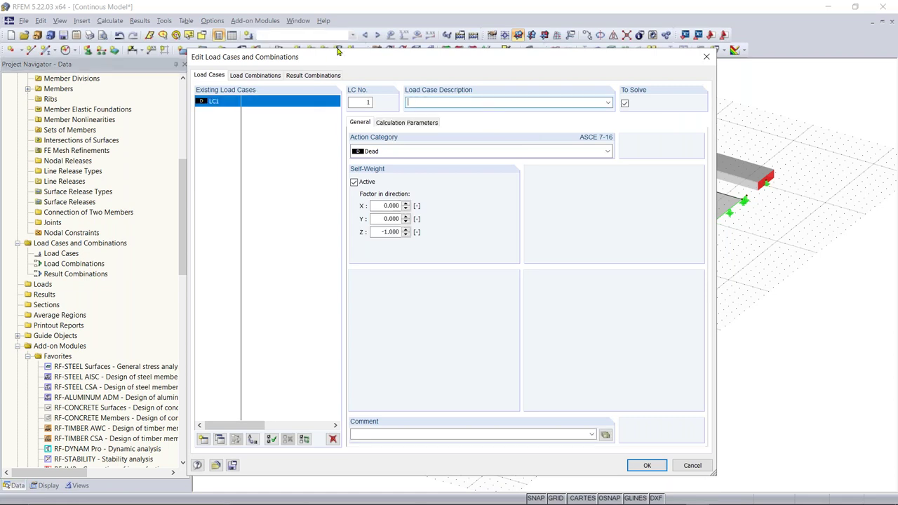
{"action": "left_click_drag", "start_coordinate": [362, 62], "coordinate": [359, 52]}
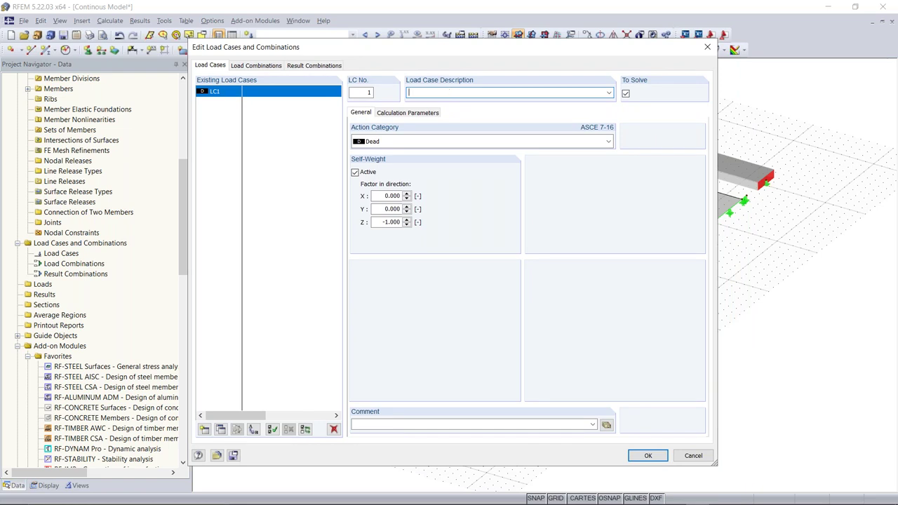
{"action": "type", "text": "Test - Dead load - Self-weight"}
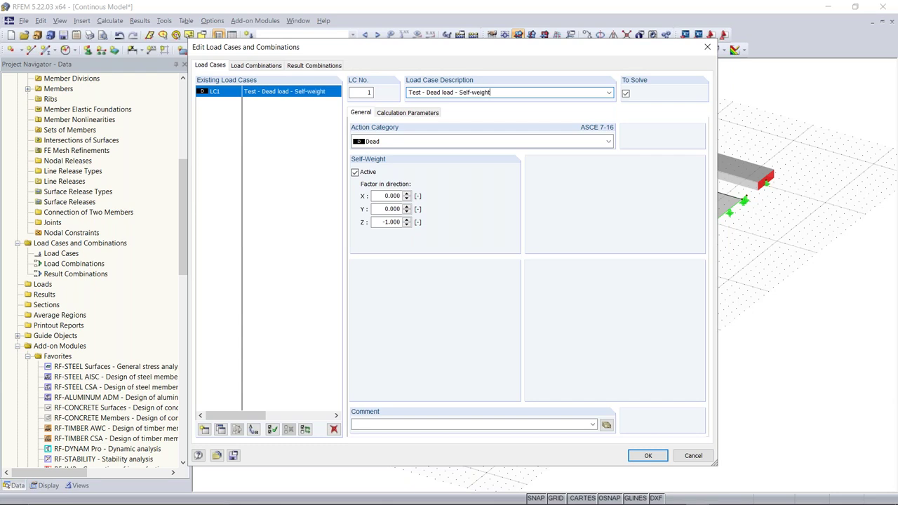
{"action": "type", "text": " OFF"}
Keep LC1's action category as Dead, deactivate its self-weight and save the load case
{"action": "left_click", "coordinate": [401, 142]}
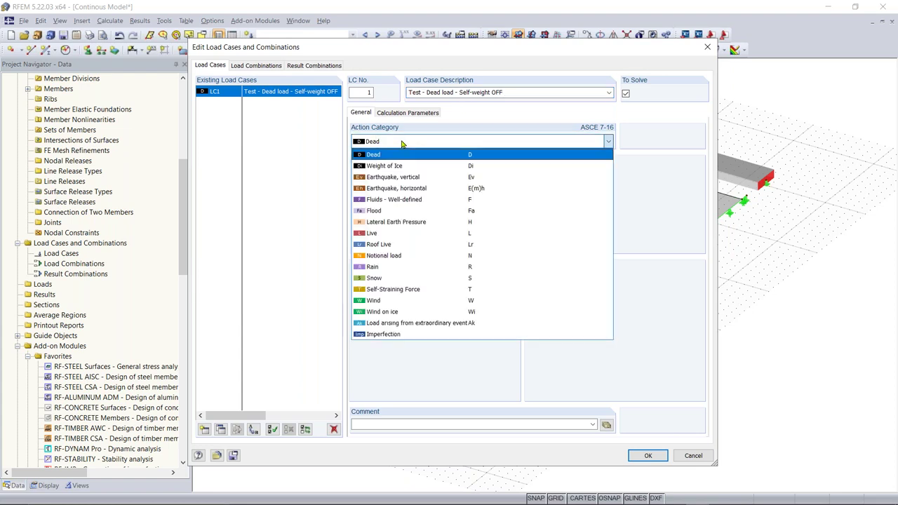
{"action": "left_click", "coordinate": [402, 143]}
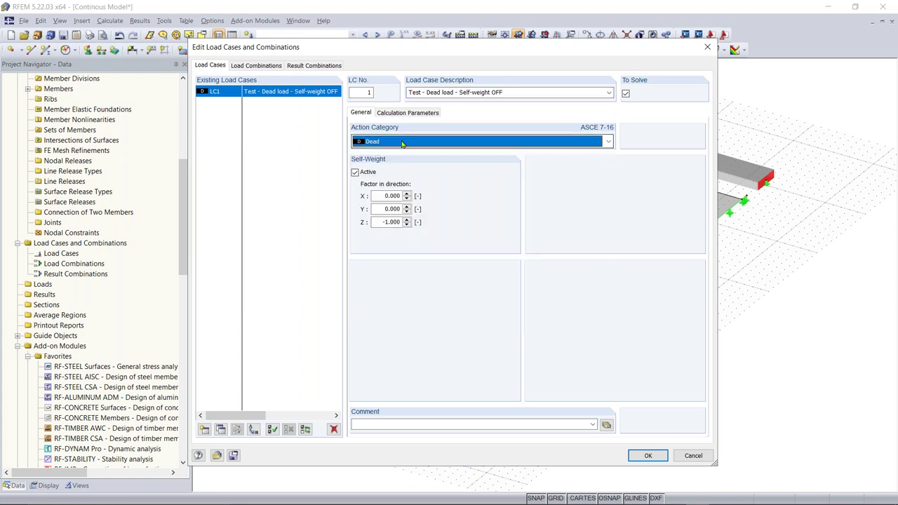
{"action": "left_click", "coordinate": [355, 172]}
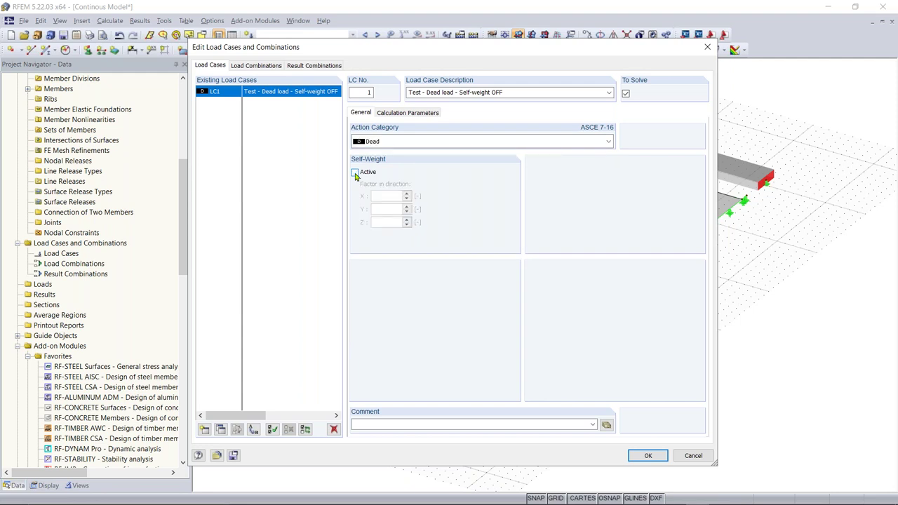
{"action": "left_click", "coordinate": [651, 455]}
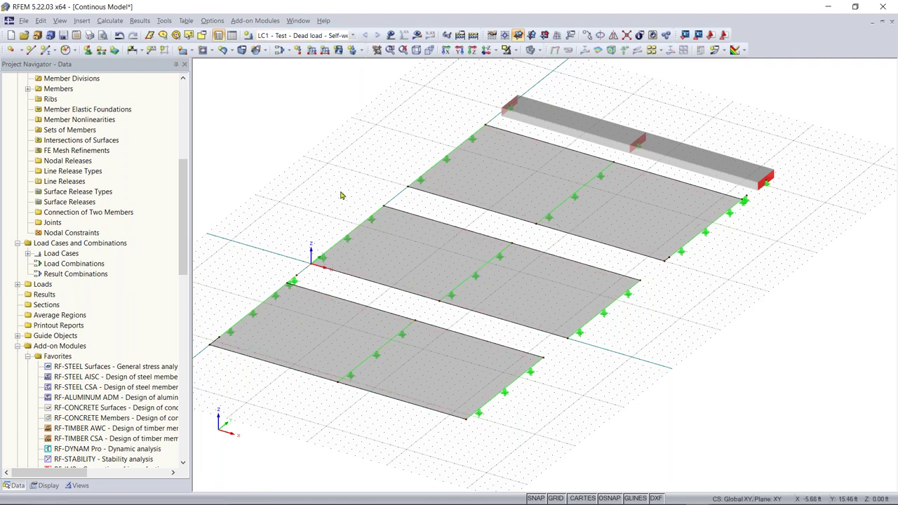
Apply a uniform 0.210 ksf surface force in global ZL to all three concrete surfaces
{"action": "left_click", "coordinate": [337, 50]}
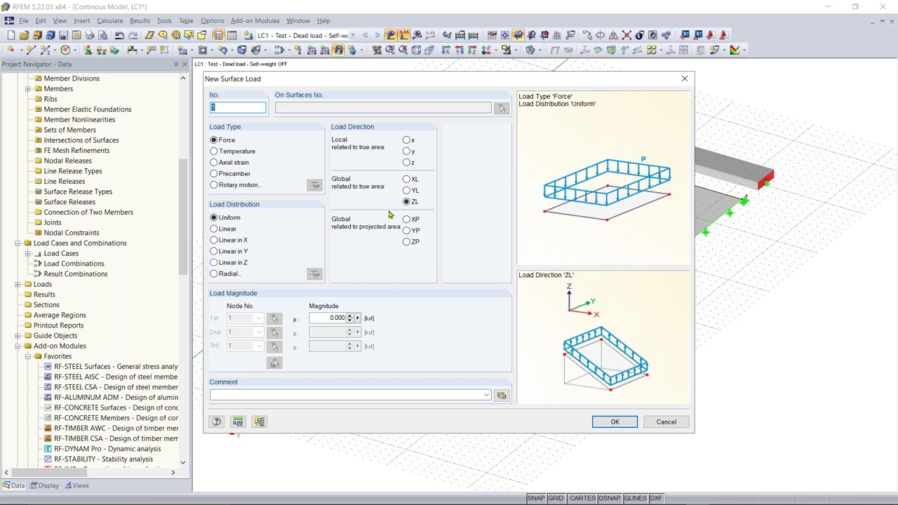
{"action": "left_click", "coordinate": [322, 318]}
{"action": "type", "text": "0.210"}
{"action": "left_click", "coordinate": [623, 423]}
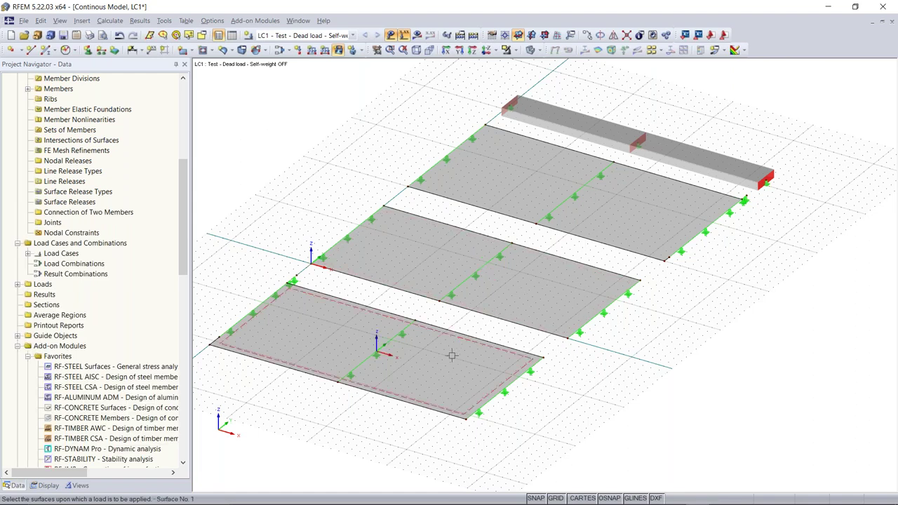
{"action": "left_click", "coordinate": [376, 344]}
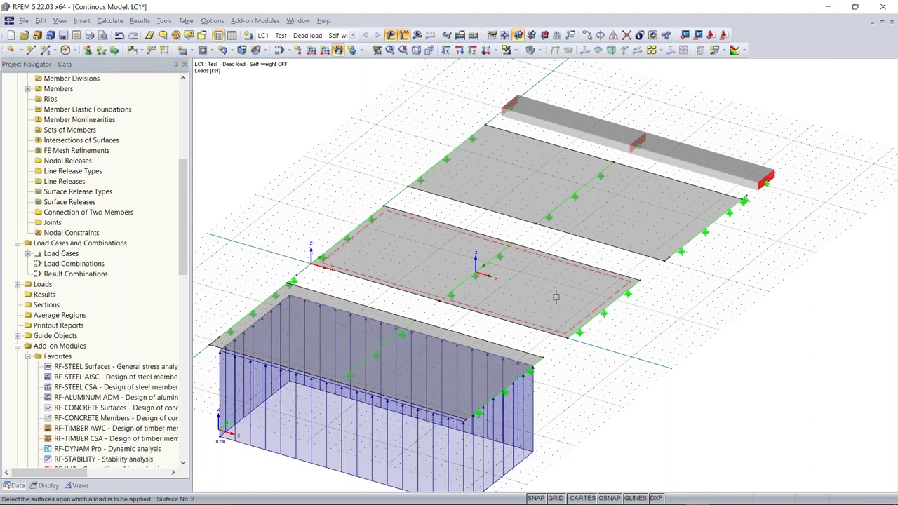
{"action": "left_click", "coordinate": [613, 288]}
{"action": "left_click", "coordinate": [629, 211]}
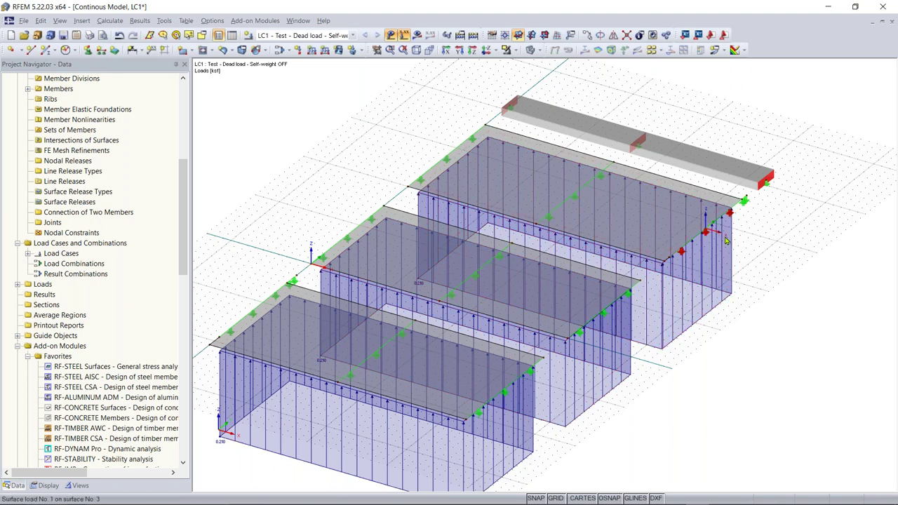
Select the surface loads on all three surfaces and reverse the sign of their magnitude so they act downward
{"action": "left_click", "coordinate": [463, 448]}
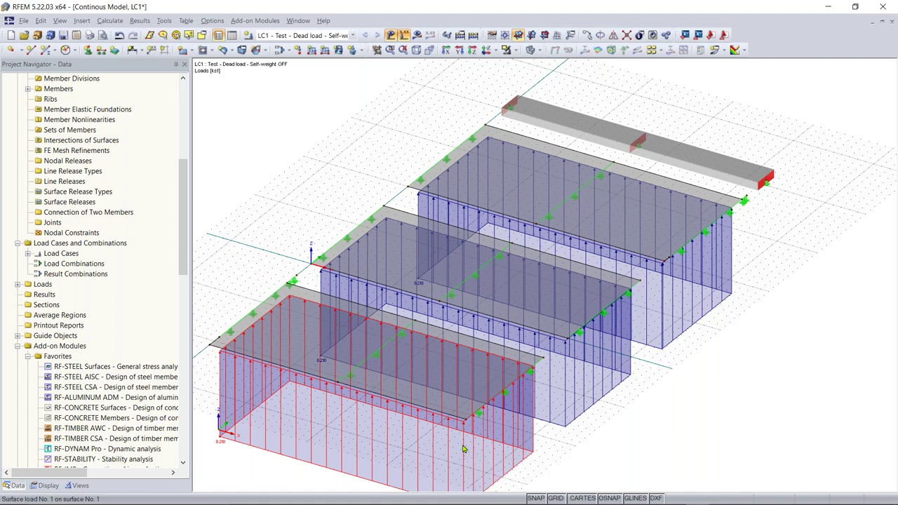
{"action": "left_click", "coordinate": [603, 344], "text": "ctrl"}
{"action": "left_click", "coordinate": [663, 330], "text": "ctrl"}
{"action": "double_click", "coordinate": [663, 331]}
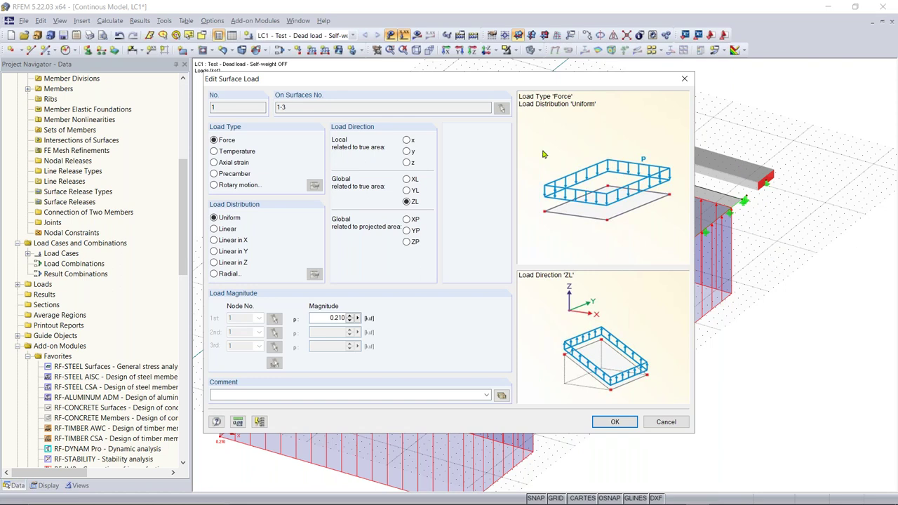
{"action": "left_click", "coordinate": [329, 317]}
{"action": "left_click", "coordinate": [613, 421]}
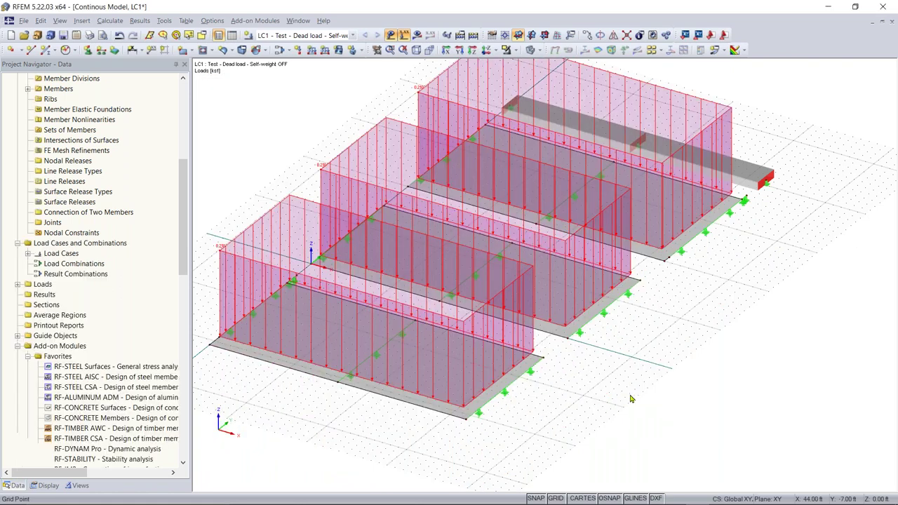
Check the surface loads from the side and increase the display size of the beam's nodal support symbols
{"action": "middle_click_drag", "start_coordinate": [671, 286], "coordinate": [566, 205], "text": "ctrl"}
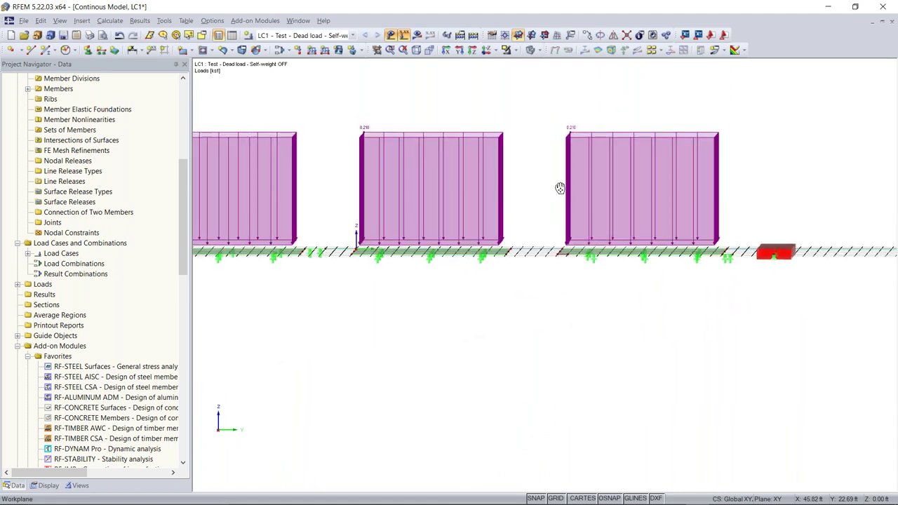
{"action": "scroll", "coordinate": [564, 188], "scroll_direction": "down", "scroll_amount": 3}
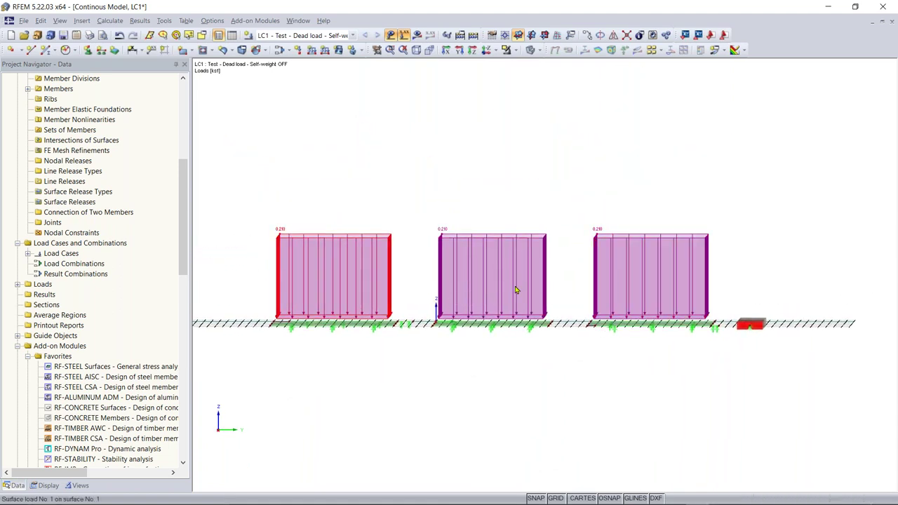
{"action": "middle_click_drag", "start_coordinate": [743, 333], "coordinate": [683, 415], "text": "ctrl"}
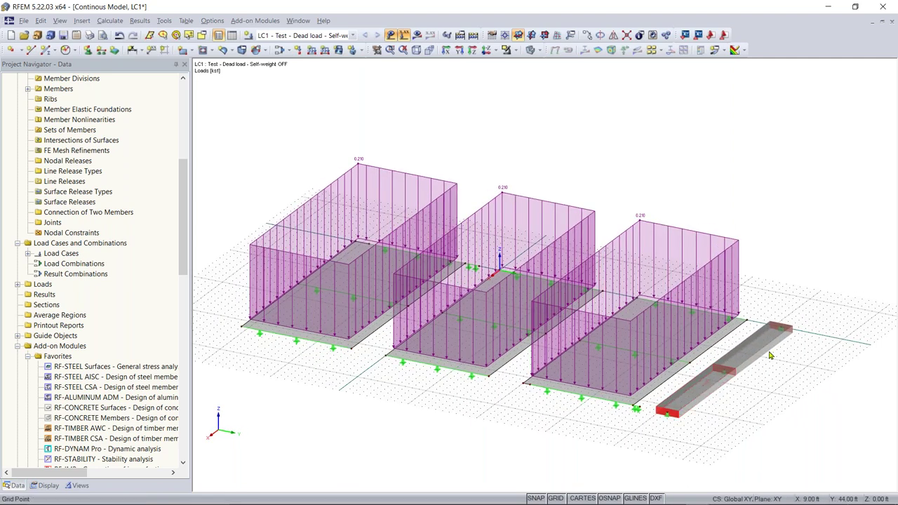
{"action": "scroll", "coordinate": [669, 428], "scroll_direction": "up", "scroll_amount": 4}
{"action": "right_click", "coordinate": [667, 408]}
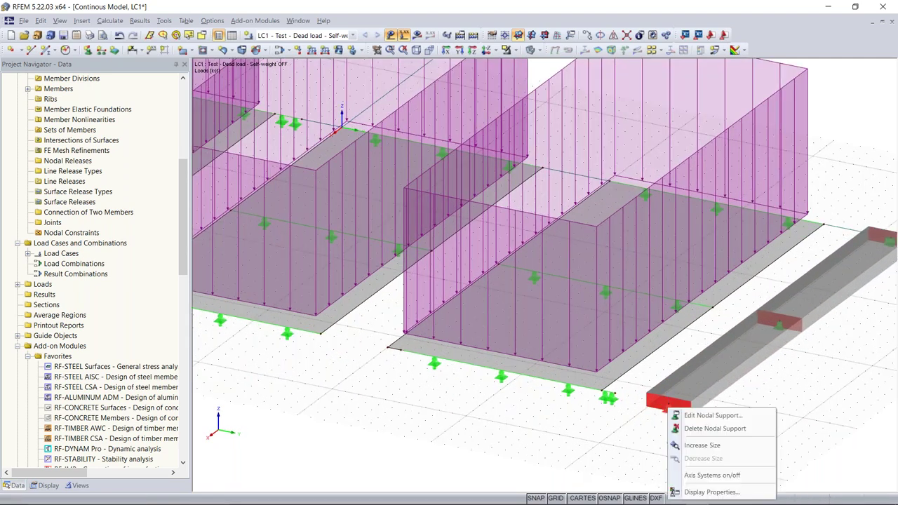
{"action": "left_click", "coordinate": [684, 446]}
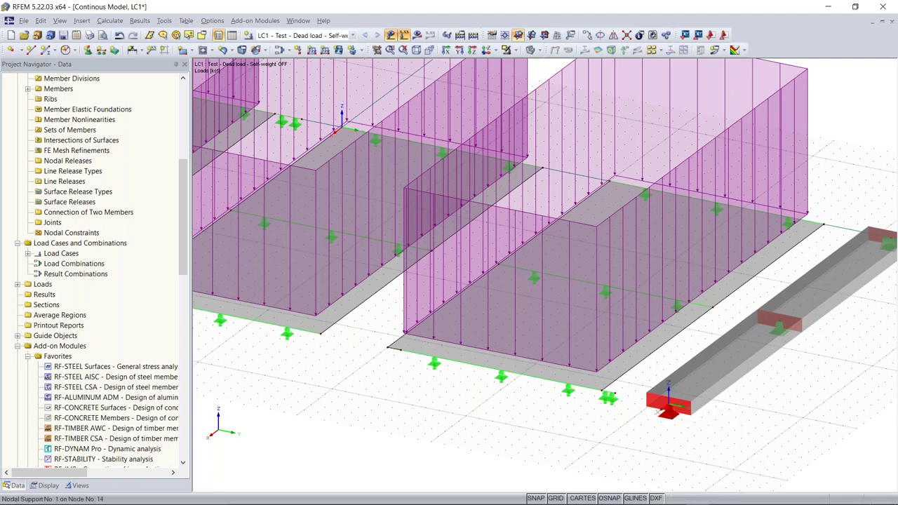
{"action": "right_click", "coordinate": [656, 411]}
{"action": "left_click", "coordinate": [684, 360]}
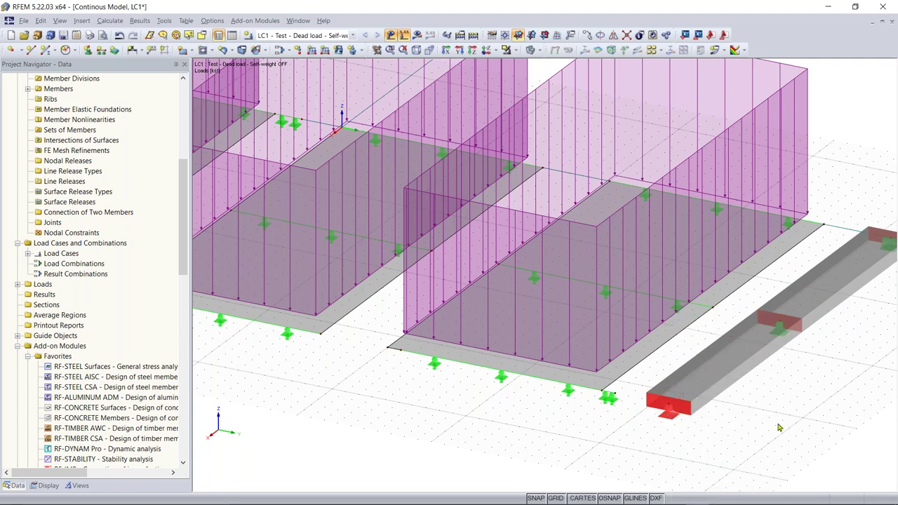
{"action": "scroll", "coordinate": [769, 419], "scroll_direction": "down", "scroll_amount": 3}
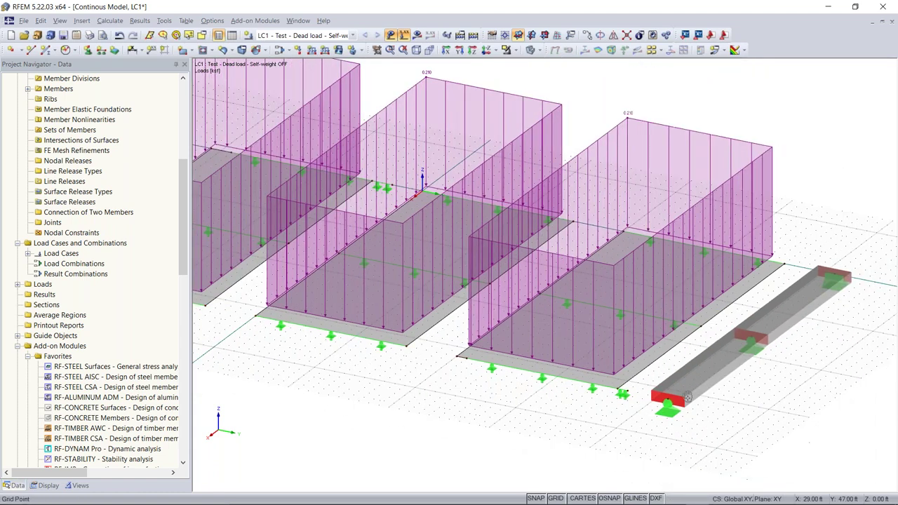
Apply a downward uniform member force of 0.210 kip/ft in global ZL to both beam members
{"action": "scroll", "coordinate": [725, 286], "scroll_direction": "down", "scroll_amount": 1}
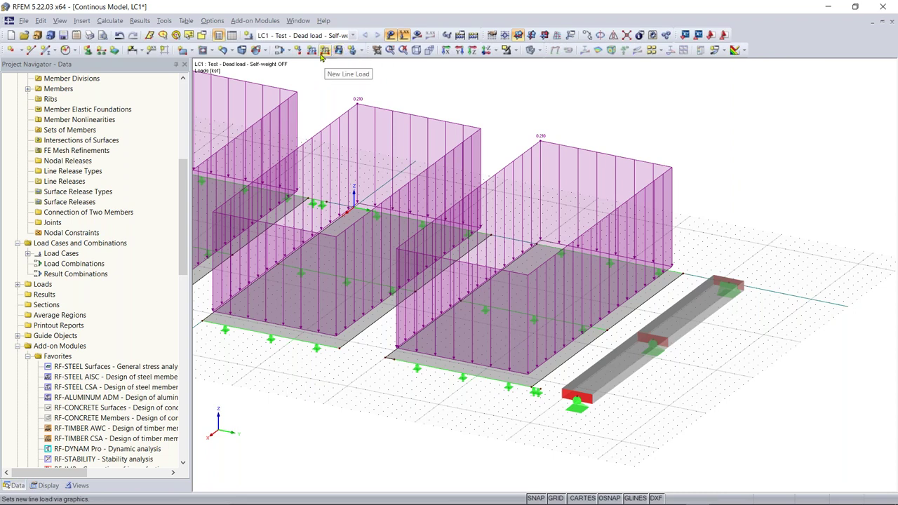
{"action": "left_click", "coordinate": [312, 51]}
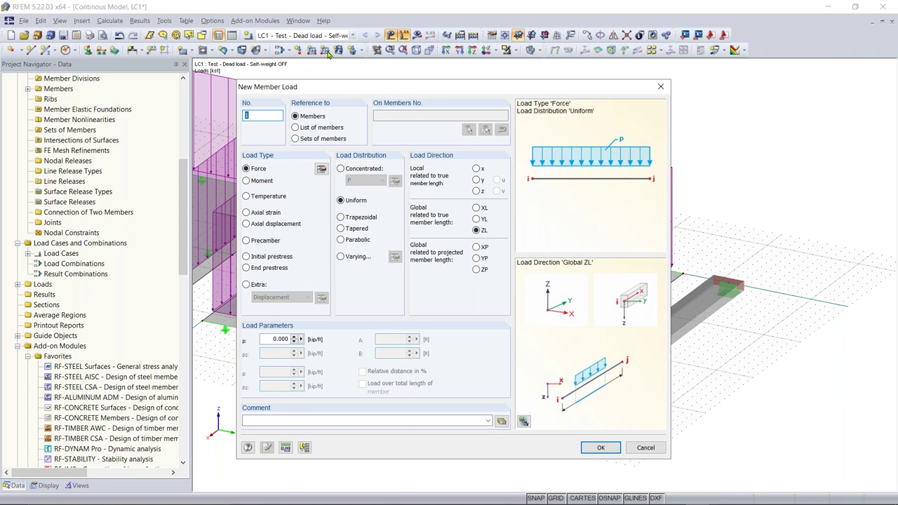
{"action": "left_click_drag", "start_coordinate": [387, 89], "coordinate": [688, 128]}
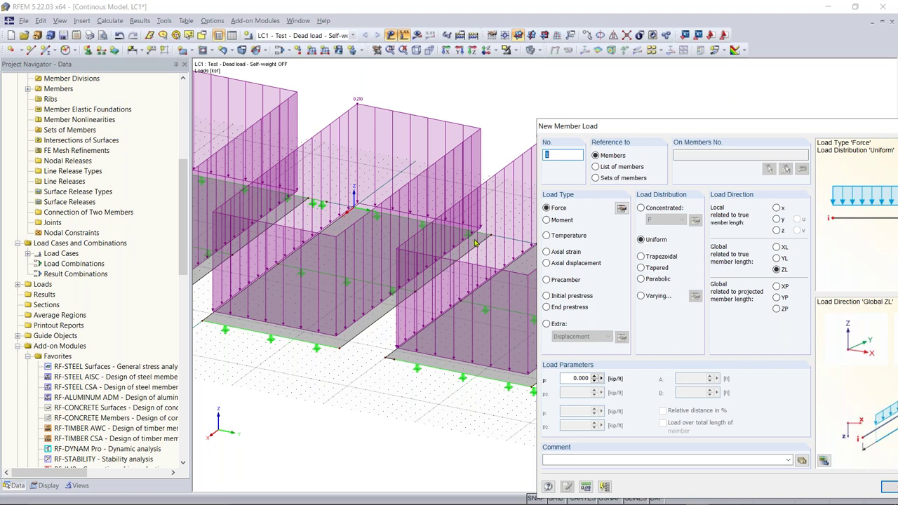
{"action": "left_click_drag", "start_coordinate": [649, 127], "coordinate": [365, 69]}
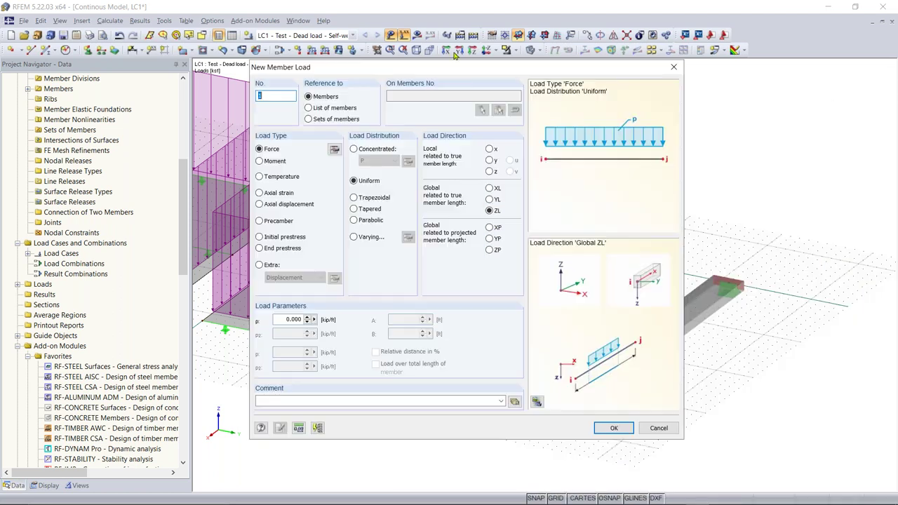
{"action": "left_click_drag", "start_coordinate": [462, 68], "coordinate": [397, 83]}
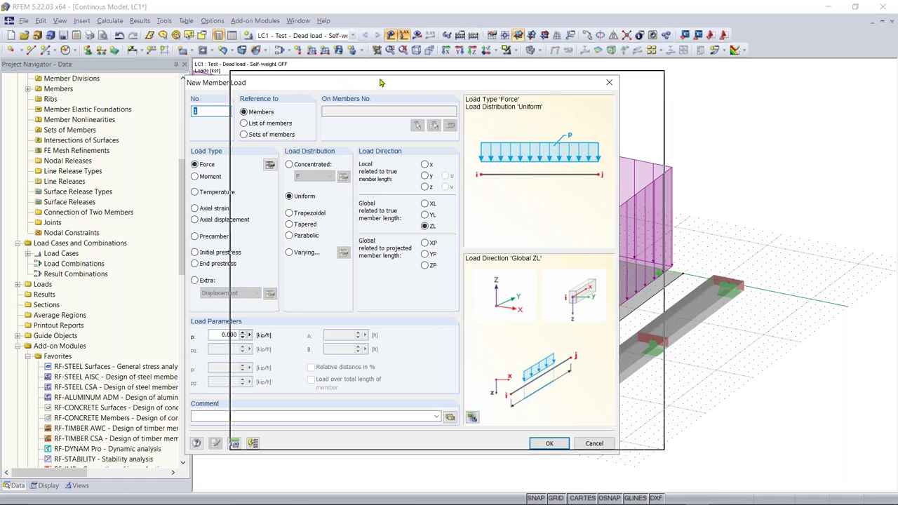
{"action": "left_click_drag", "start_coordinate": [341, 83], "coordinate": [370, 73]}
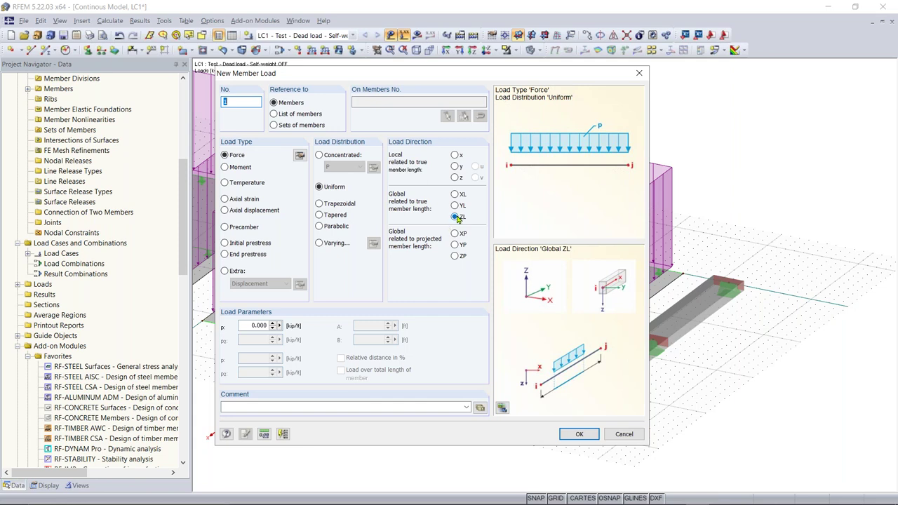
{"action": "left_click", "coordinate": [253, 326]}
{"action": "key", "text": "BackSpace"}
{"action": "left_click", "coordinate": [579, 434]}
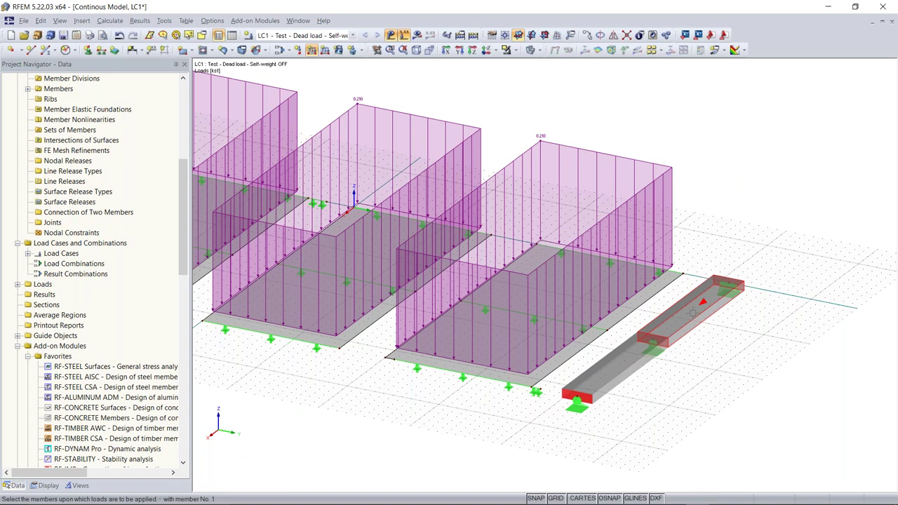
{"action": "left_click", "coordinate": [652, 341]}
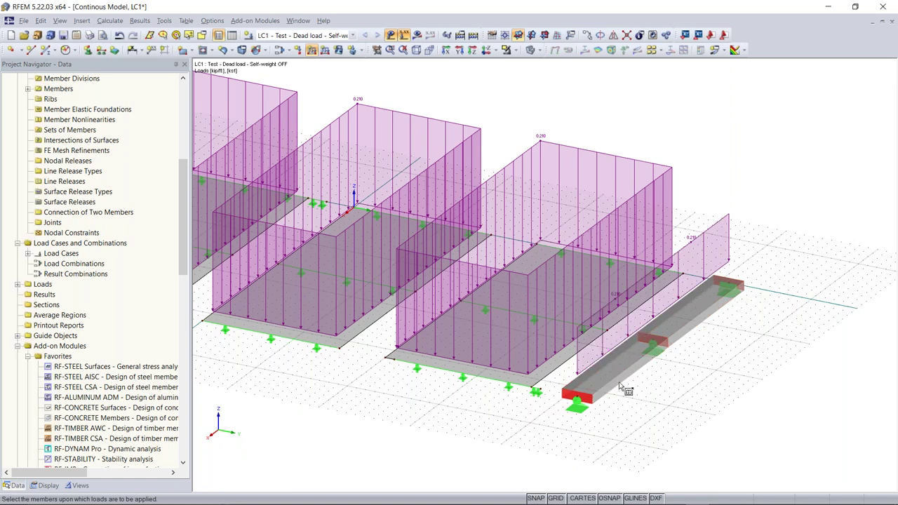
{"action": "key", "text": "Escape"}
Inspect the member and surface loads from several angles and turn off the display of the loads
{"action": "middle_click_drag", "start_coordinate": [807, 141], "coordinate": [770, 327], "text": "ctrl"}
{"action": "middle_click_drag", "start_coordinate": [642, 359], "coordinate": [785, 325], "text": "ctrl"}
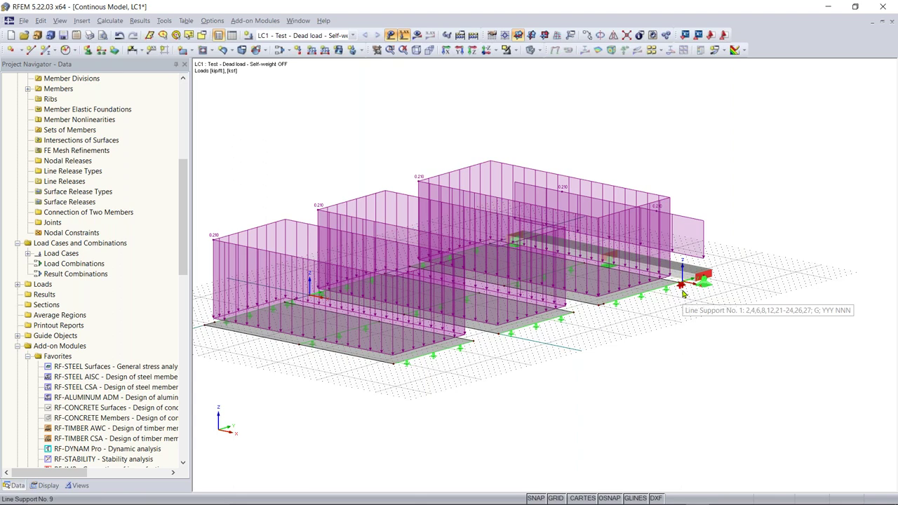
{"action": "middle_click_drag", "start_coordinate": [216, 137], "coordinate": [235, 213], "text": "ctrl"}
{"action": "right_click", "coordinate": [235, 213]}
{"action": "left_click", "coordinate": [394, 67]}
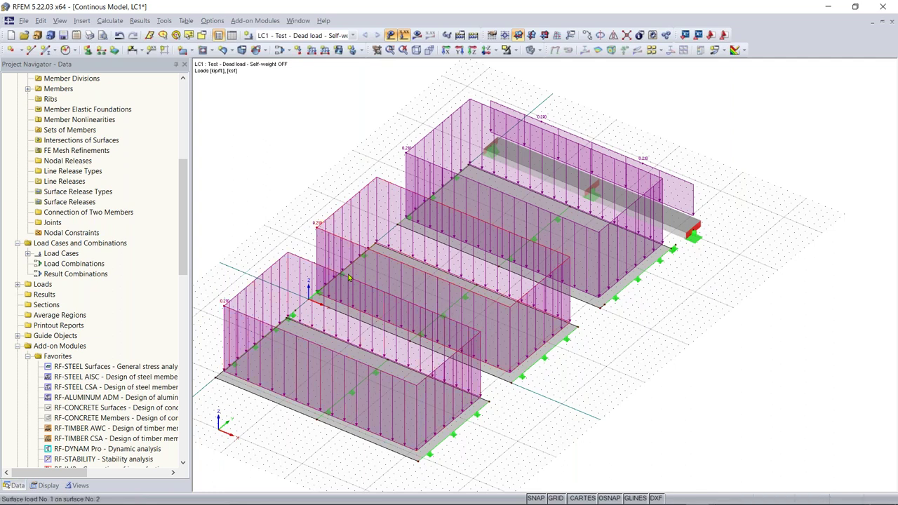
{"action": "left_click", "coordinate": [392, 39]}
Delete the misplaced line support beside the first surface's inner corner and place a line support on the short edge segment, line 25
{"action": "middle_click_drag", "start_coordinate": [407, 188], "coordinate": [519, 204]}
{"action": "left_click", "coordinate": [589, 219]}
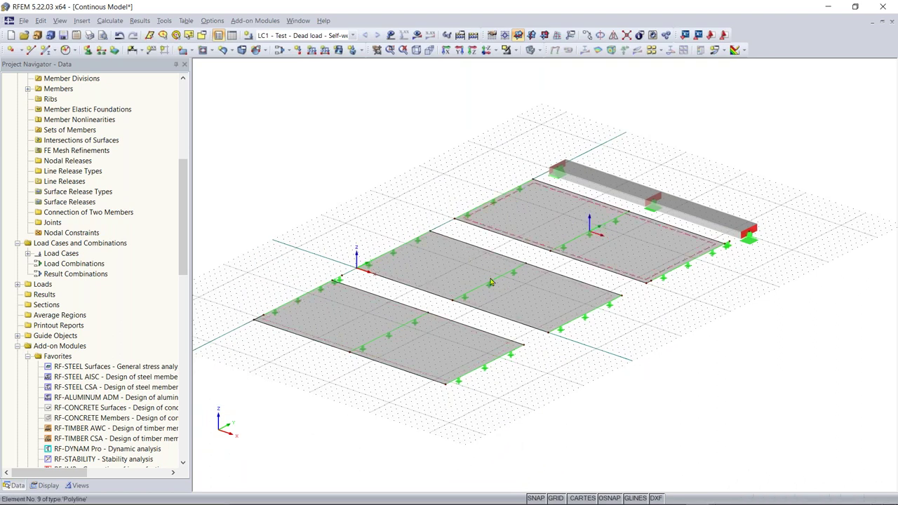
{"action": "left_click", "coordinate": [354, 325]}
{"action": "scroll", "coordinate": [352, 325], "scroll_direction": "up", "scroll_amount": 3}
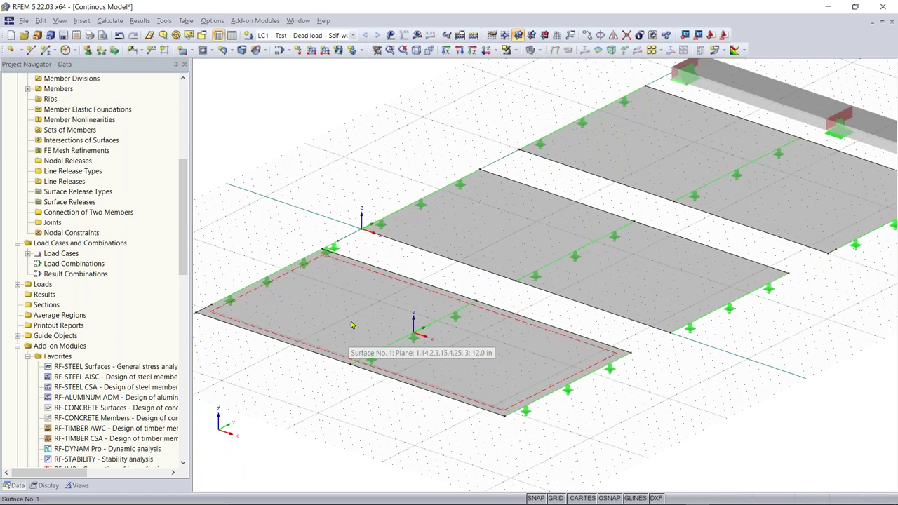
{"action": "scroll", "coordinate": [326, 349], "scroll_direction": "up", "scroll_amount": 1}
{"action": "scroll", "coordinate": [333, 350], "scroll_direction": "up", "scroll_amount": 1}
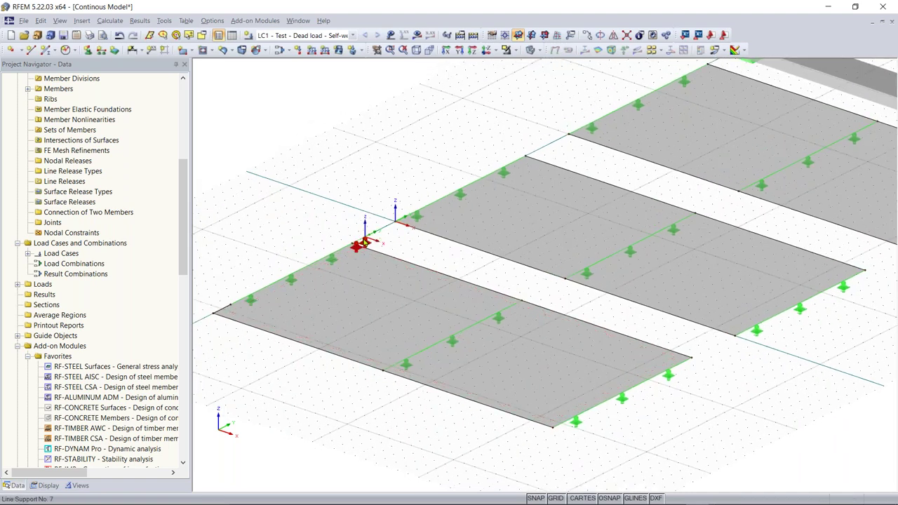
{"action": "scroll", "coordinate": [361, 245], "scroll_direction": "up", "scroll_amount": 3}
{"action": "scroll", "coordinate": [396, 298], "scroll_direction": "up", "scroll_amount": 2}
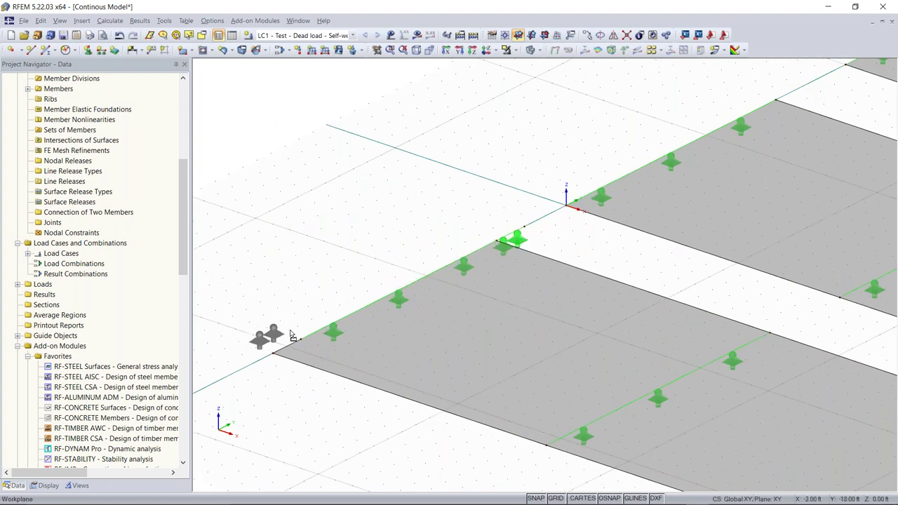
{"action": "left_click", "coordinate": [525, 240]}
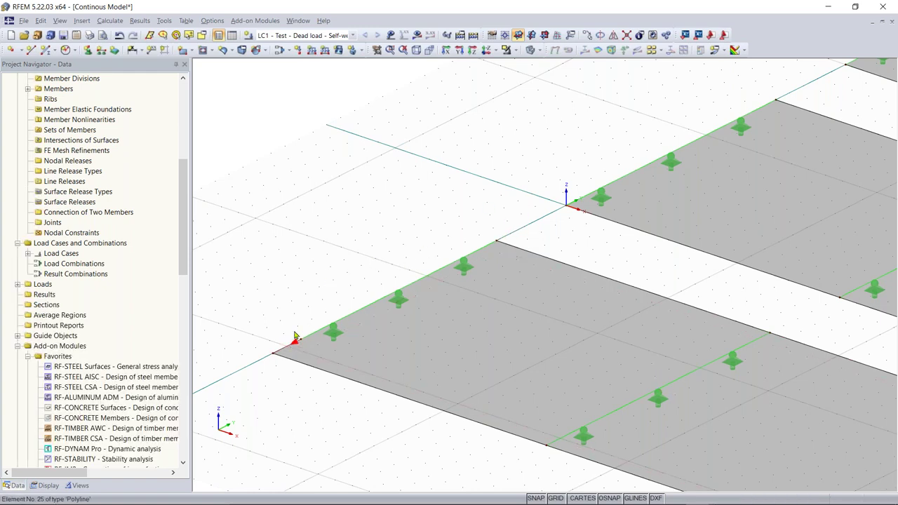
{"action": "left_click", "coordinate": [101, 54]}
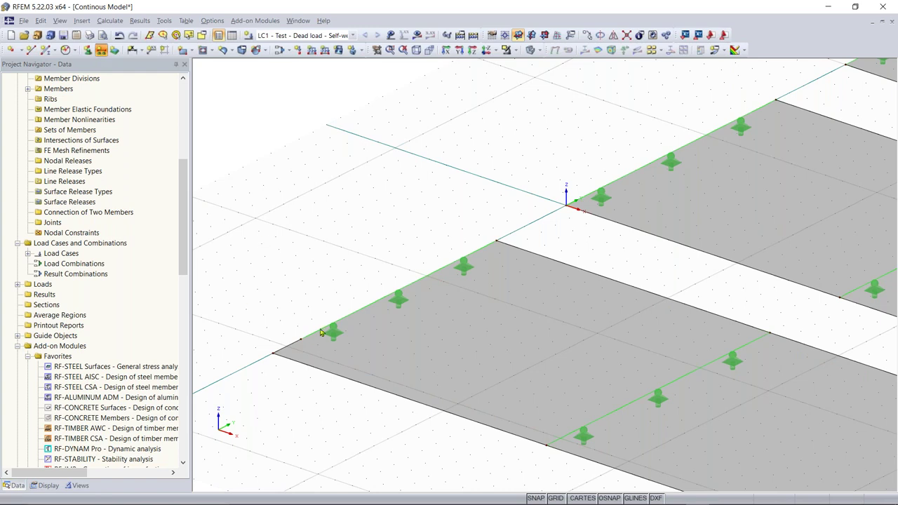
{"action": "left_click", "coordinate": [566, 359]}
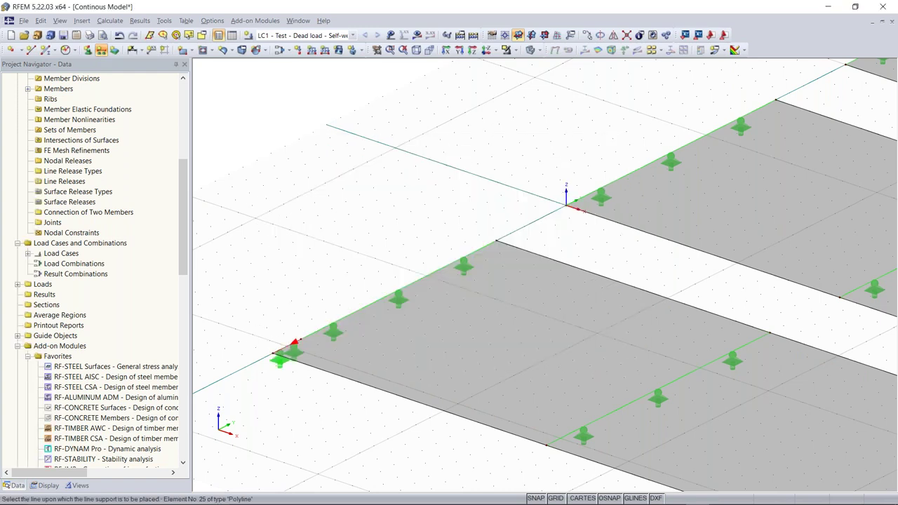
Review the global FE mesh settings for element length, member divisions and surface element shape, and accept them
{"action": "scroll", "coordinate": [353, 227], "scroll_direction": "down", "scroll_amount": 3}
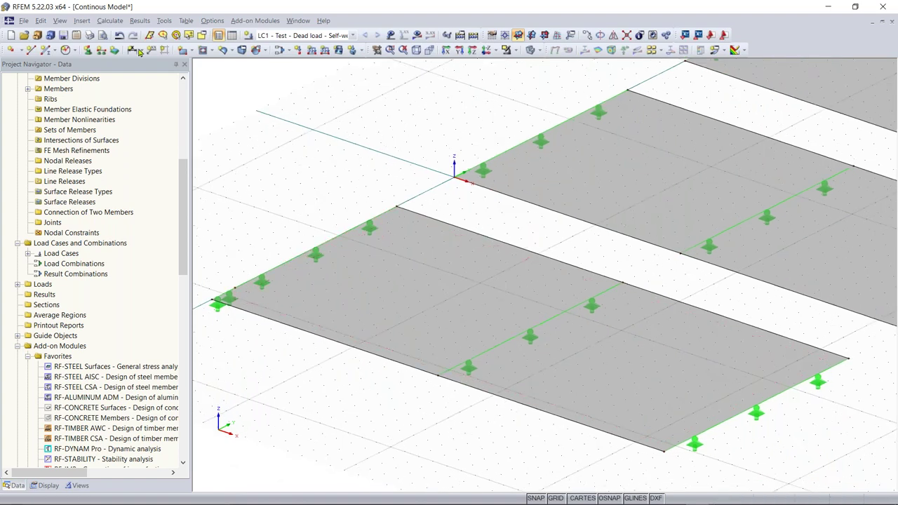
{"action": "left_click", "coordinate": [111, 20]}
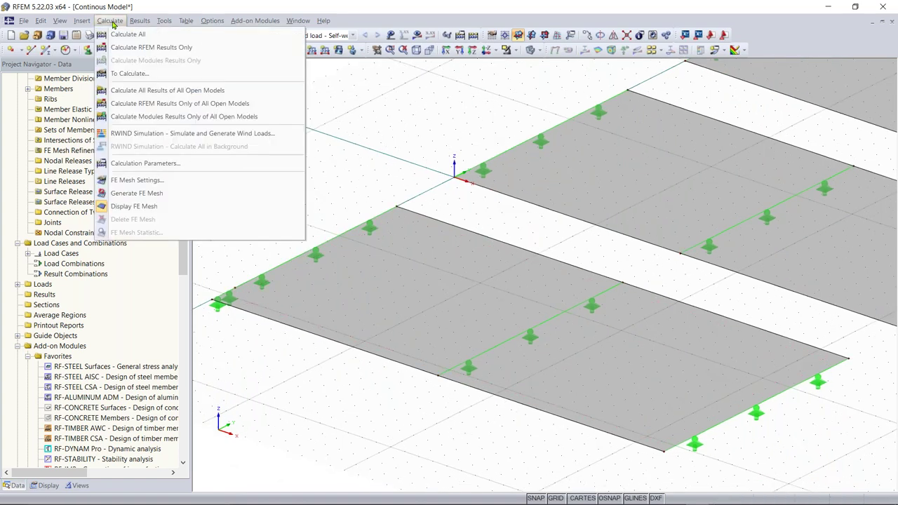
{"action": "left_click", "coordinate": [148, 183]}
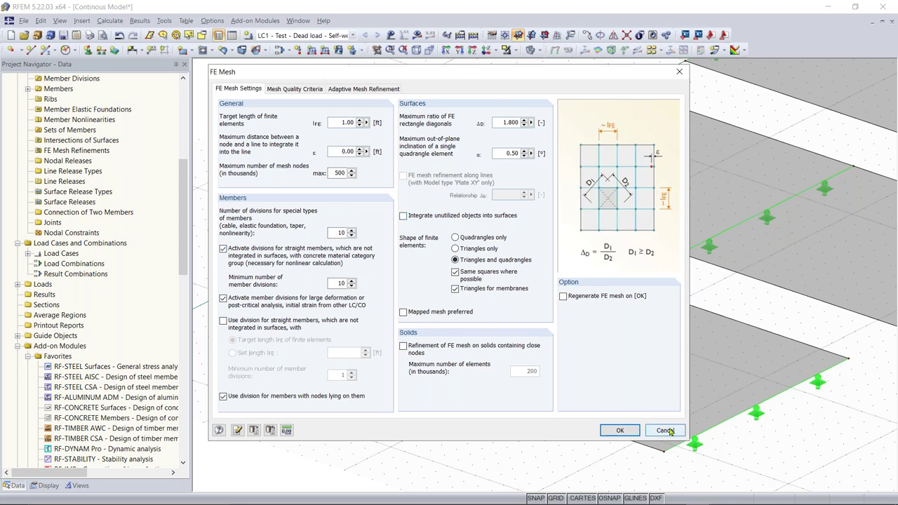
{"action": "left_click", "coordinate": [620, 430]}
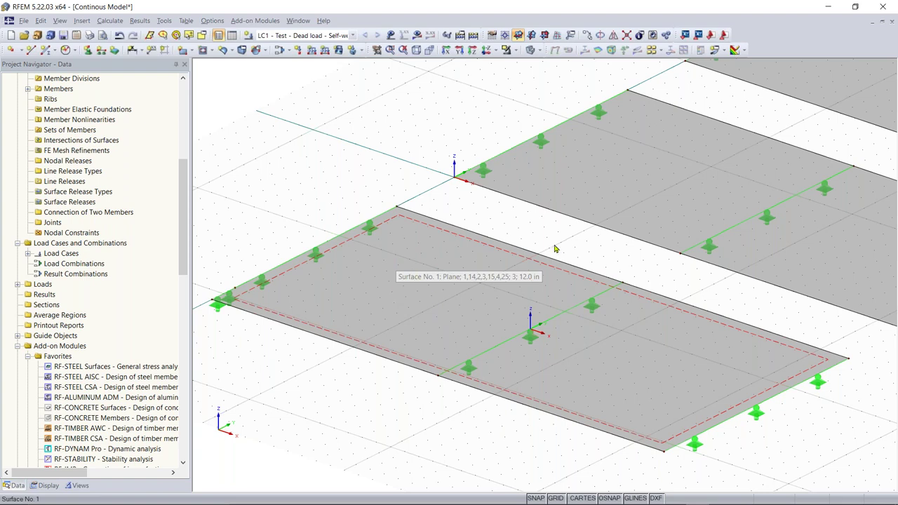
Assign surface No. 1 an FE mesh refinement with a target FE length of 0.75 ft
{"action": "scroll", "coordinate": [561, 247], "scroll_direction": "down", "scroll_amount": 3}
{"action": "scroll", "coordinate": [483, 270], "scroll_direction": "down", "scroll_amount": 1}
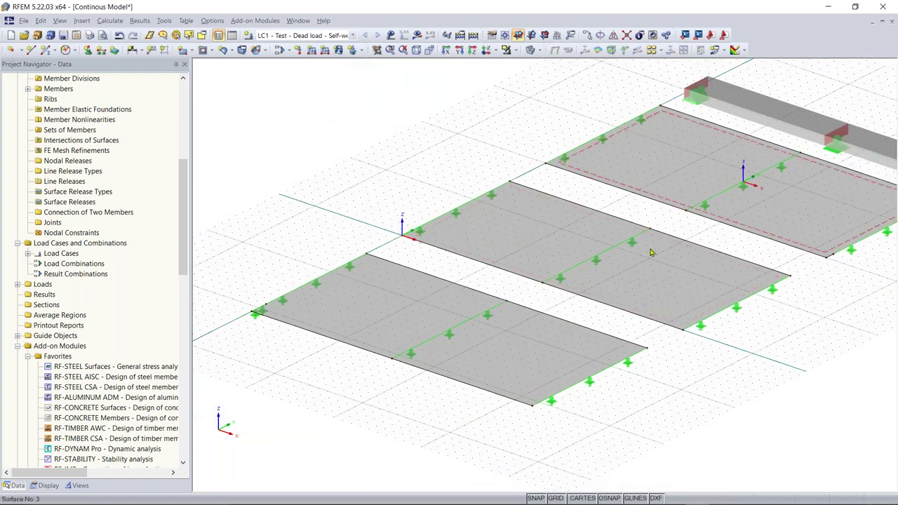
{"action": "scroll", "coordinate": [376, 312], "scroll_direction": "up", "scroll_amount": 1}
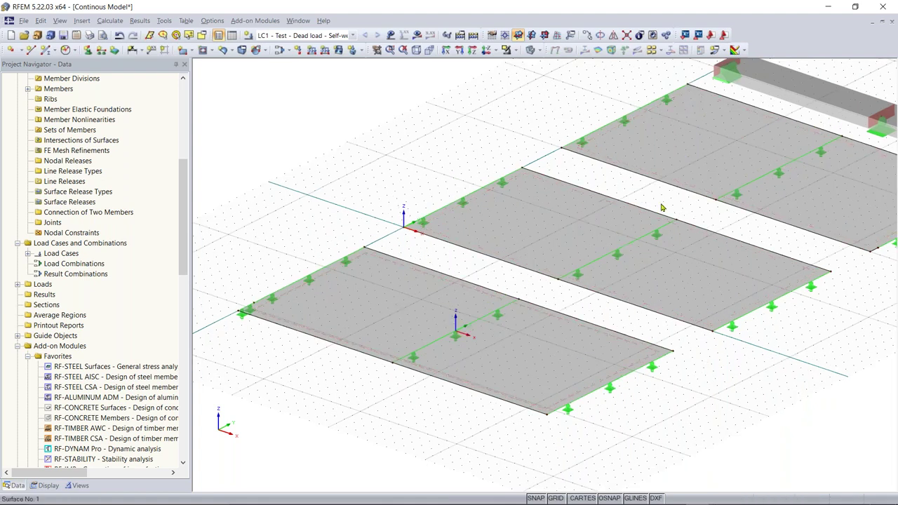
{"action": "scroll", "coordinate": [383, 313], "scroll_direction": "up", "scroll_amount": 1}
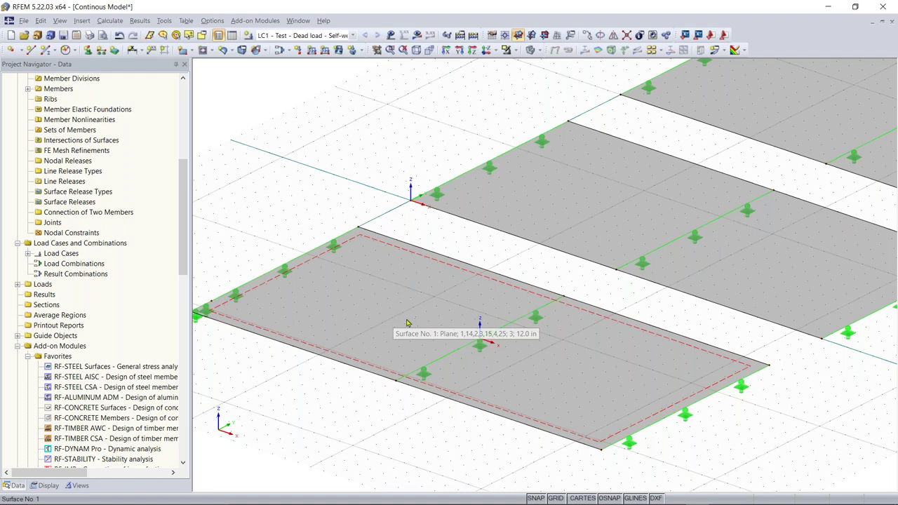
{"action": "double_click", "coordinate": [379, 306]}
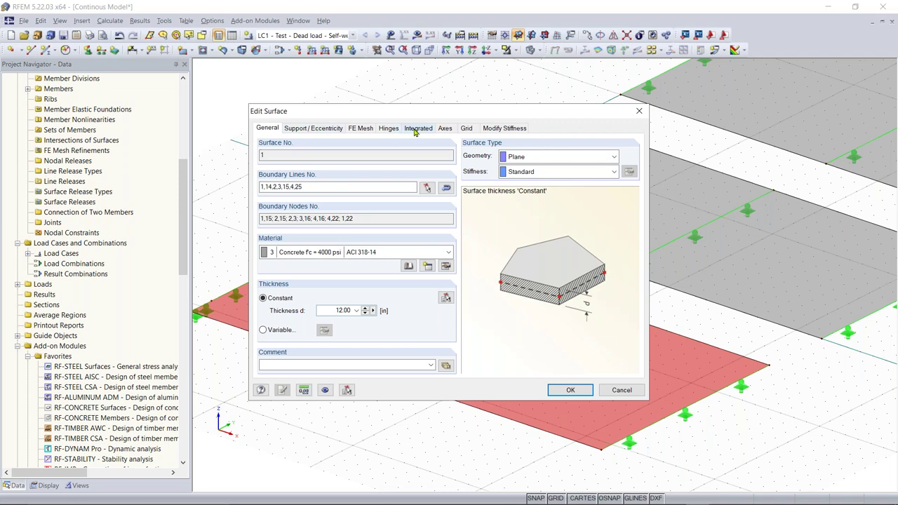
{"action": "left_click", "coordinate": [360, 129]}
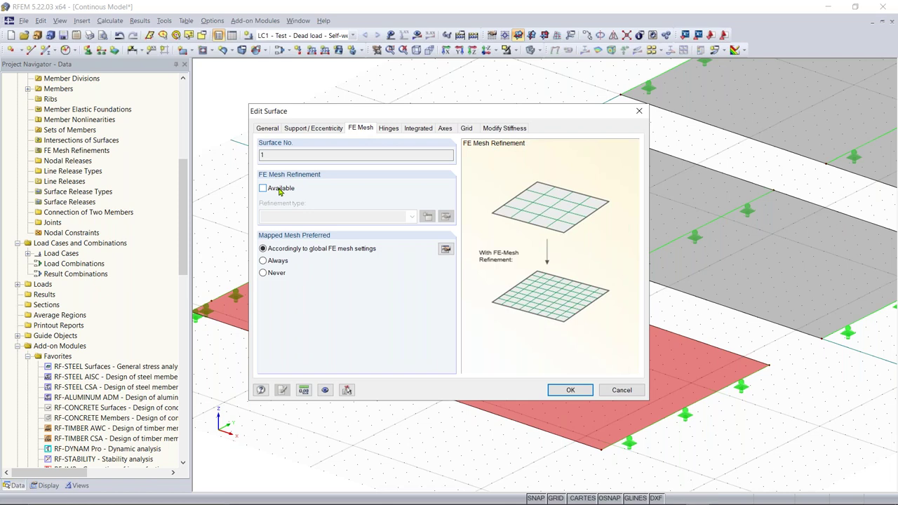
{"action": "left_click", "coordinate": [263, 189]}
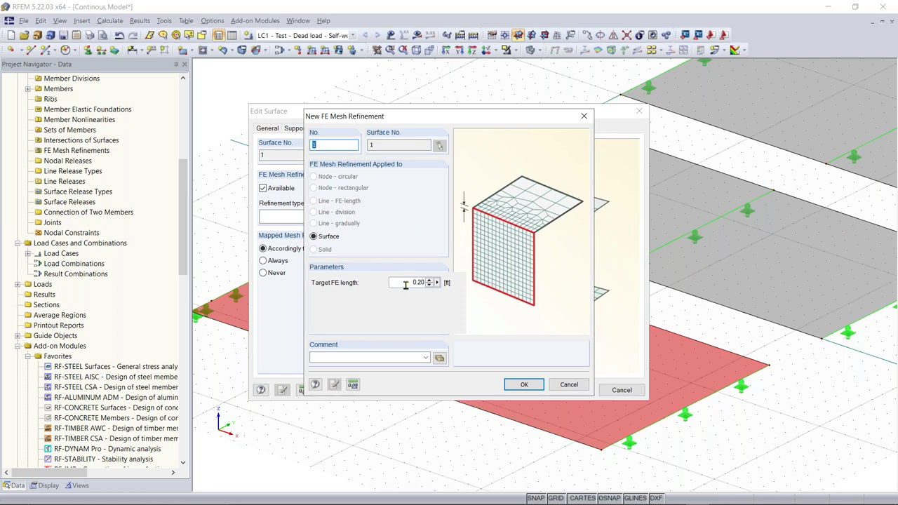
{"action": "left_click", "coordinate": [407, 282]}
{"action": "type", "text": "0"}
{"action": "key", "text": "Return"}
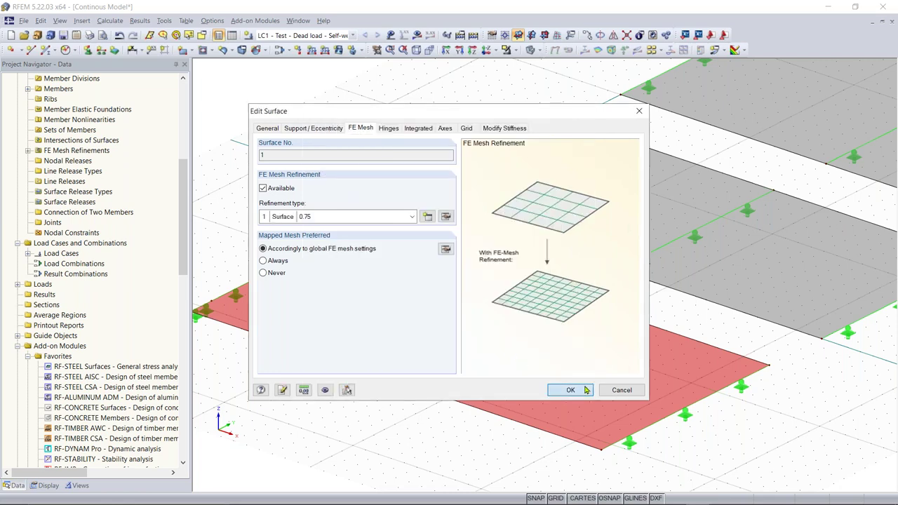
{"action": "left_click", "coordinate": [585, 390]}
{"action": "left_click", "coordinate": [314, 209]}
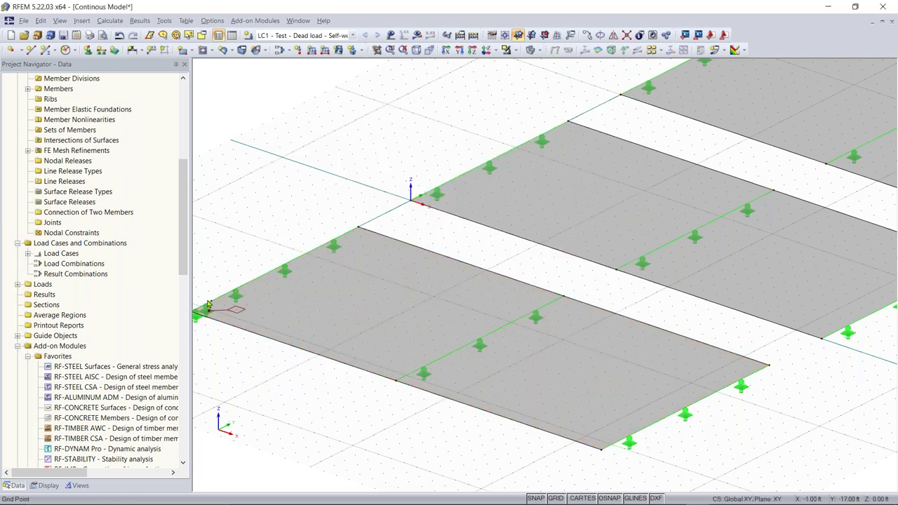
{"action": "middle_click_drag", "start_coordinate": [229, 311], "coordinate": [298, 345]}
{"action": "scroll", "coordinate": [298, 345], "scroll_direction": "up", "scroll_amount": 3}
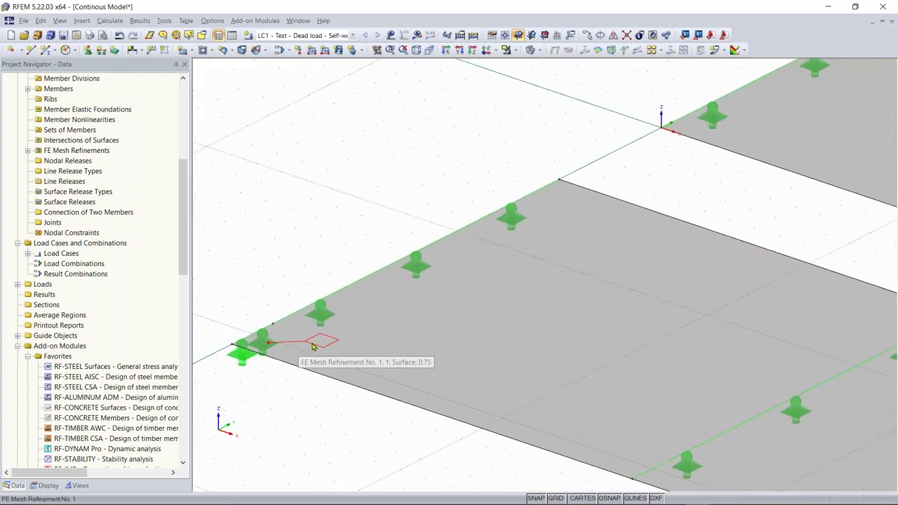
{"action": "left_click", "coordinate": [315, 346]}
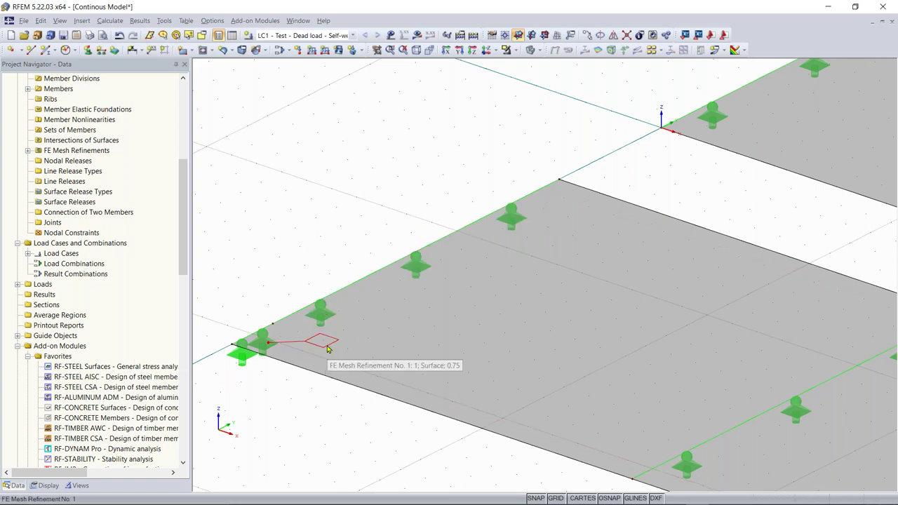
Assign surface No. 2 a new FE mesh refinement with a target FE length of 0.5 ft
{"action": "scroll", "coordinate": [347, 347], "scroll_direction": "down", "scroll_amount": 2}
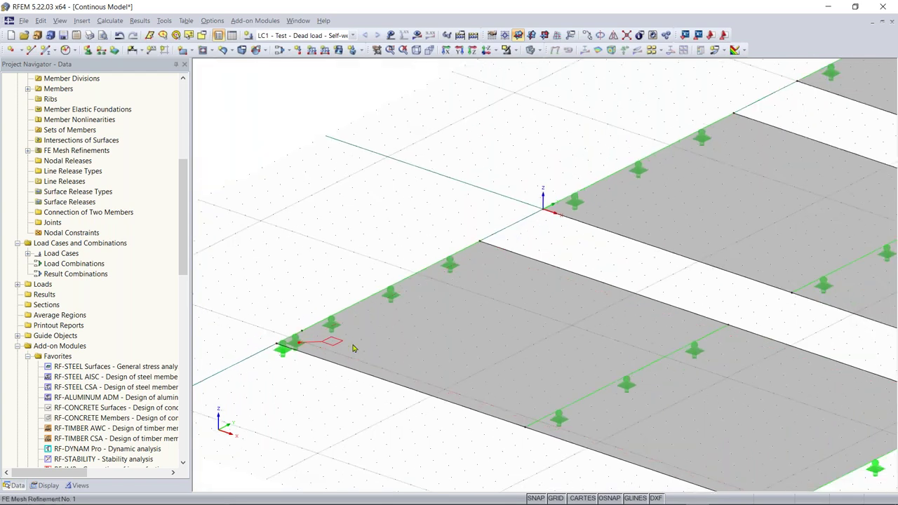
{"action": "scroll", "coordinate": [405, 420], "scroll_direction": "down", "scroll_amount": 2}
{"action": "scroll", "coordinate": [471, 314], "scroll_direction": "up", "scroll_amount": 1}
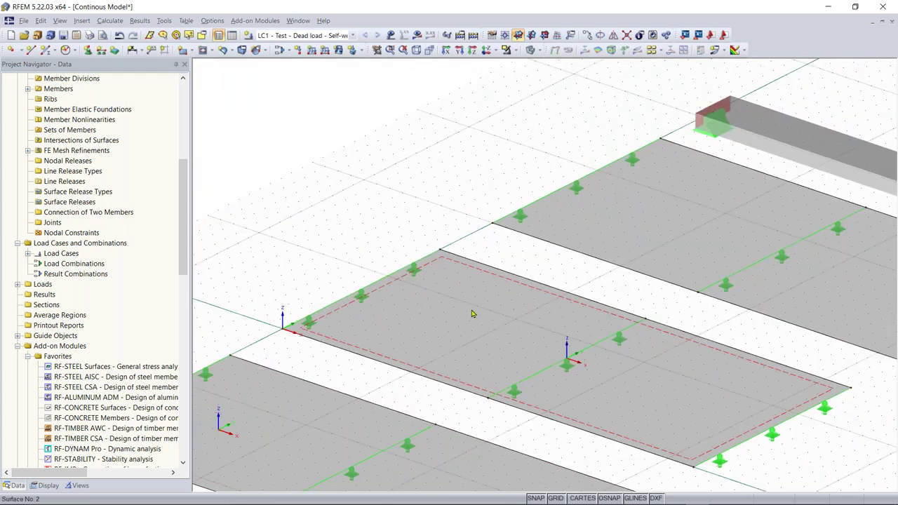
{"action": "left_click", "coordinate": [472, 313]}
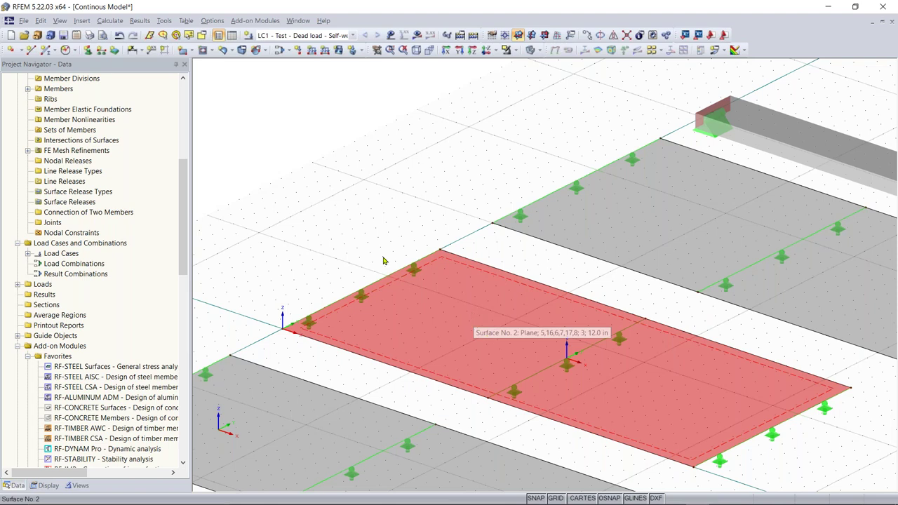
{"action": "left_click_drag", "start_coordinate": [183, 188], "coordinate": [188, 136]}
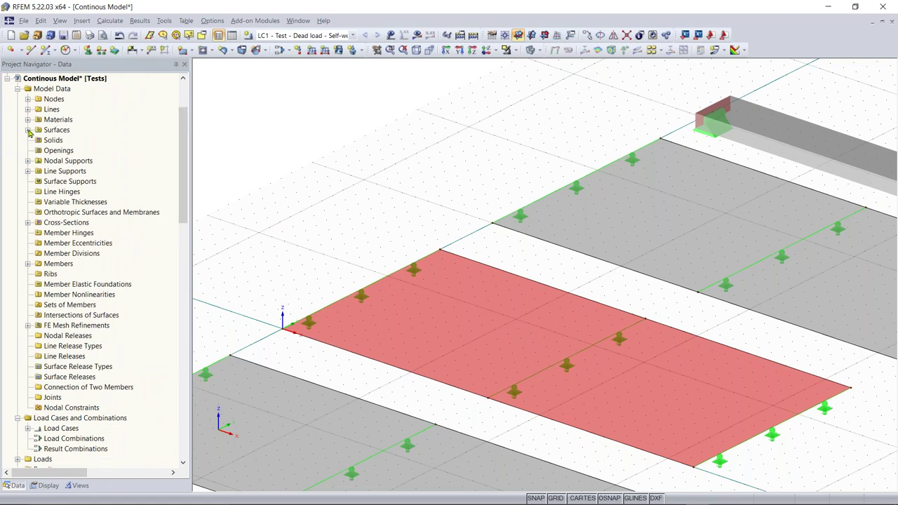
{"action": "left_click", "coordinate": [28, 130]}
{"action": "left_click", "coordinate": [81, 150]}
{"action": "left_click", "coordinate": [81, 162]}
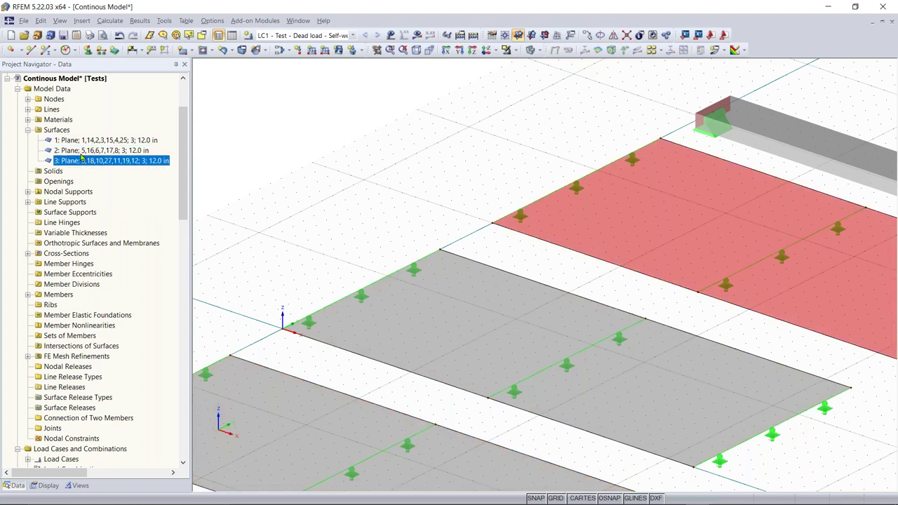
{"action": "left_click", "coordinate": [81, 150]}
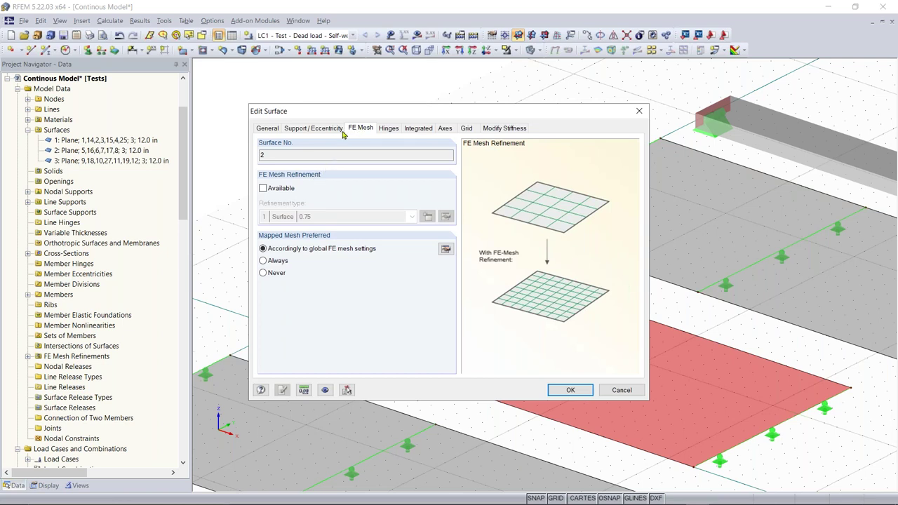
{"action": "left_click", "coordinate": [263, 188]}
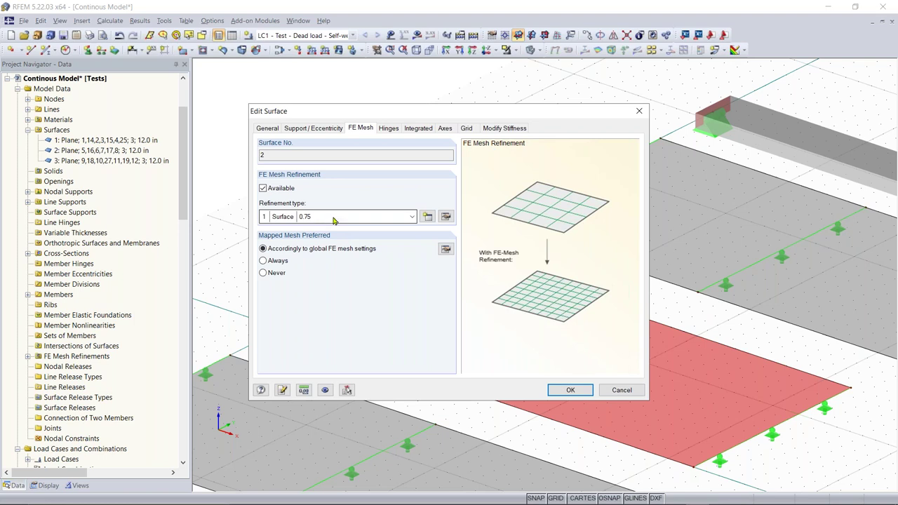
{"action": "left_click", "coordinate": [428, 218]}
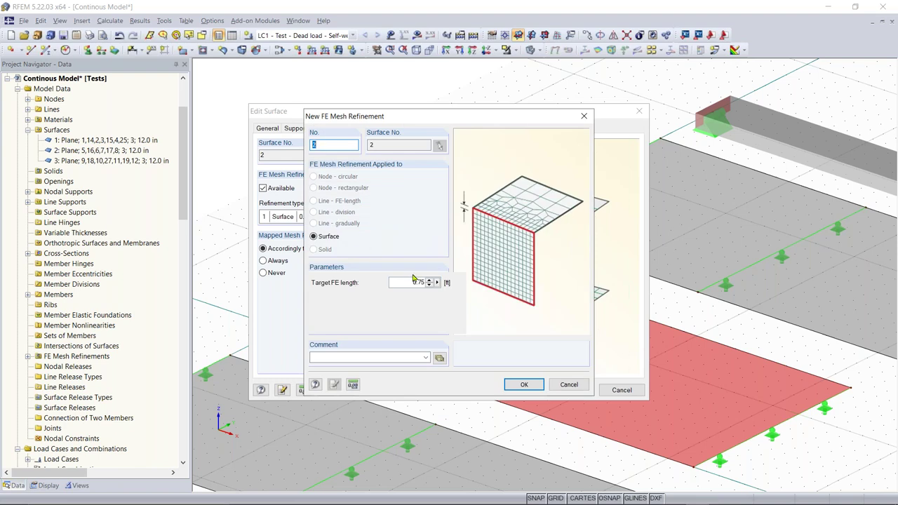
{"action": "left_click", "coordinate": [406, 281]}
{"action": "type", "text": "0.5"}
{"action": "left_click", "coordinate": [523, 385]}
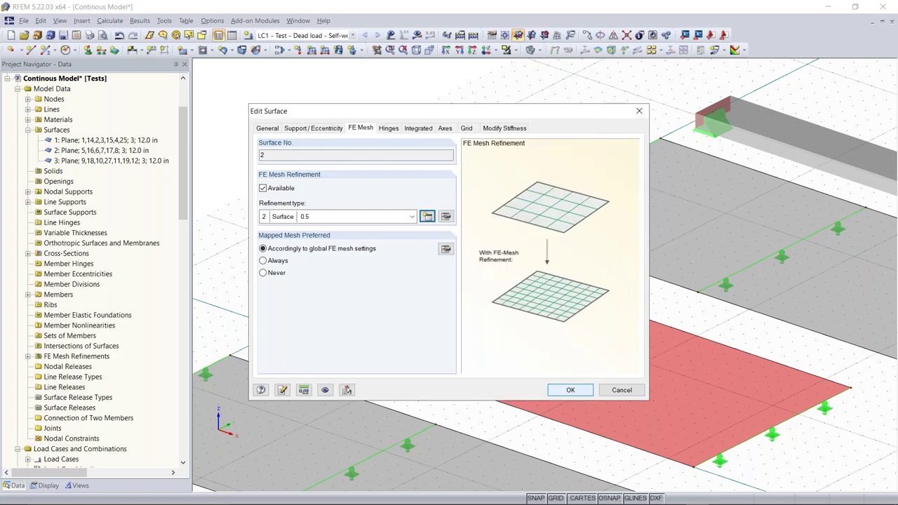
{"action": "left_click", "coordinate": [570, 391]}
Give surface No. 3 its own new FE mesh refinement with a target FE length of 0.25 ft
{"action": "scroll", "coordinate": [417, 353], "scroll_direction": "down", "scroll_amount": 2}
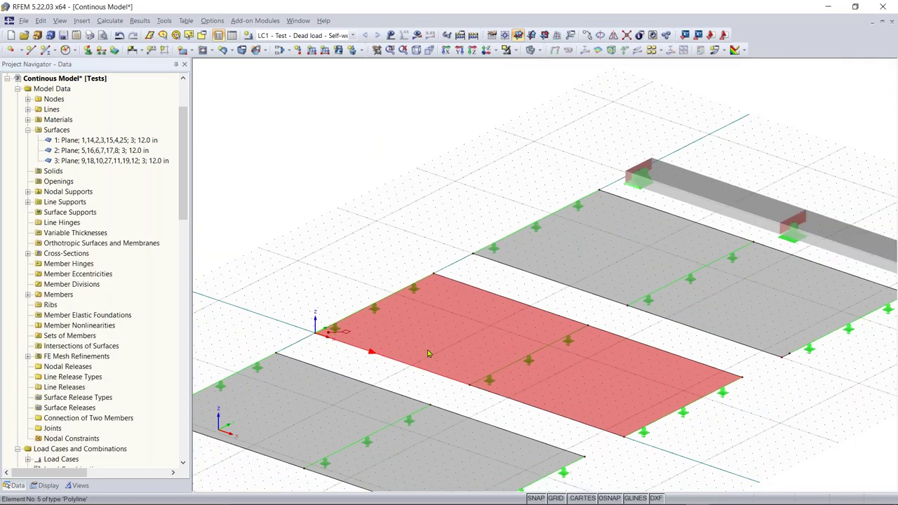
{"action": "middle_click_drag", "start_coordinate": [444, 373], "coordinate": [476, 385]}
{"action": "scroll", "coordinate": [528, 223], "scroll_direction": "down", "scroll_amount": 3}
{"action": "scroll", "coordinate": [361, 212], "scroll_direction": "up", "scroll_amount": 5}
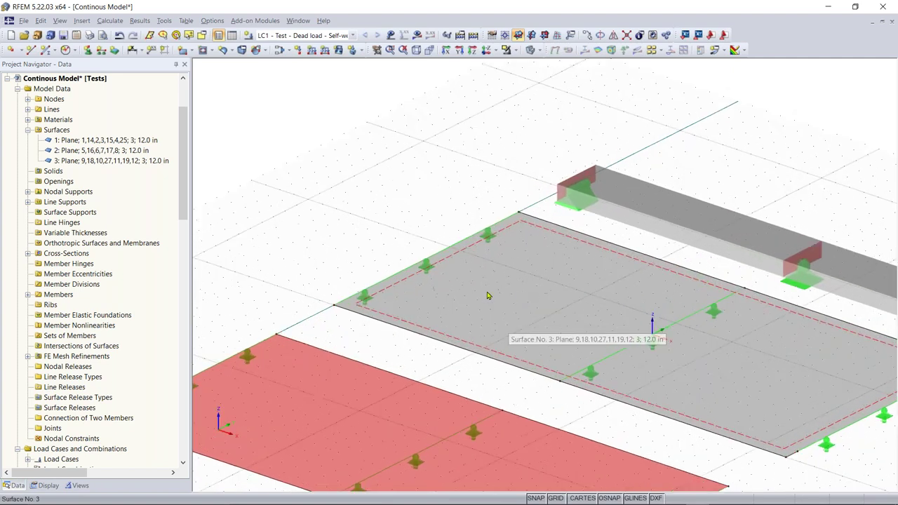
{"action": "left_click", "coordinate": [362, 211]}
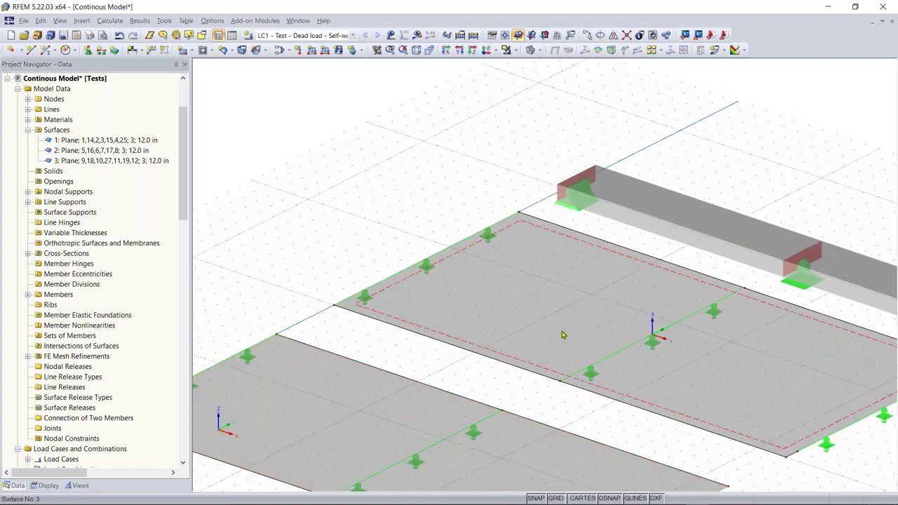
{"action": "left_click", "coordinate": [564, 333]}
{"action": "double_click", "coordinate": [561, 334]}
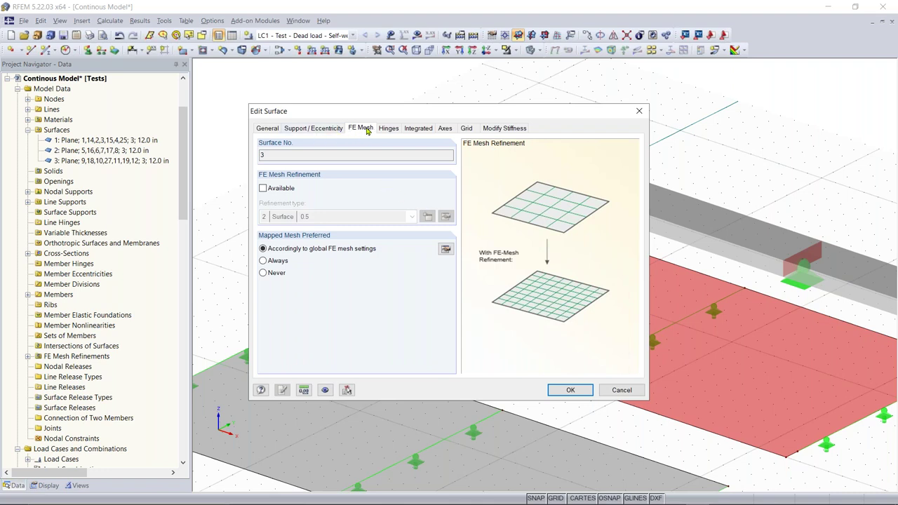
{"action": "left_click", "coordinate": [268, 189]}
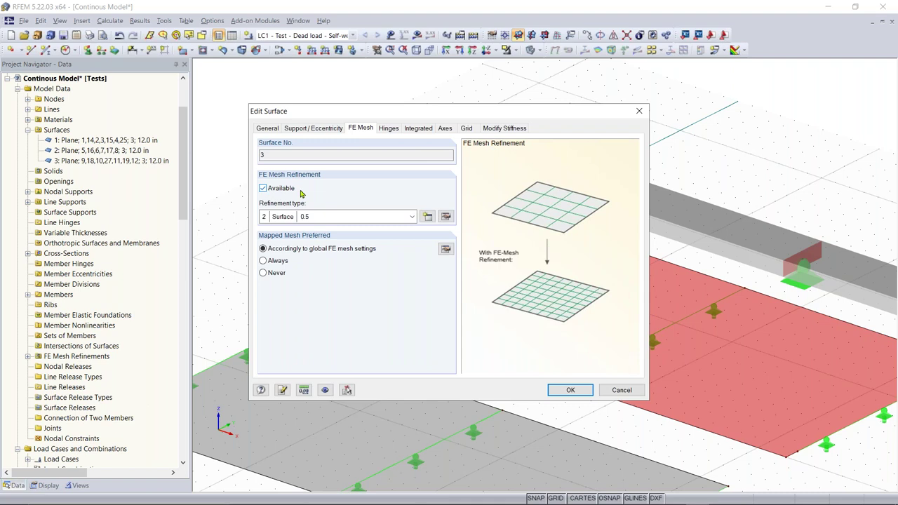
{"action": "left_click", "coordinate": [411, 216]}
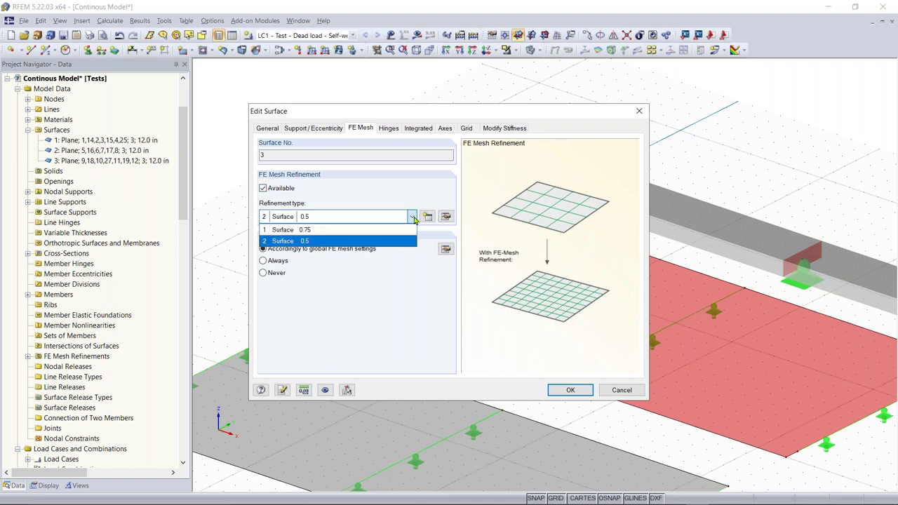
{"action": "left_click", "coordinate": [412, 217]}
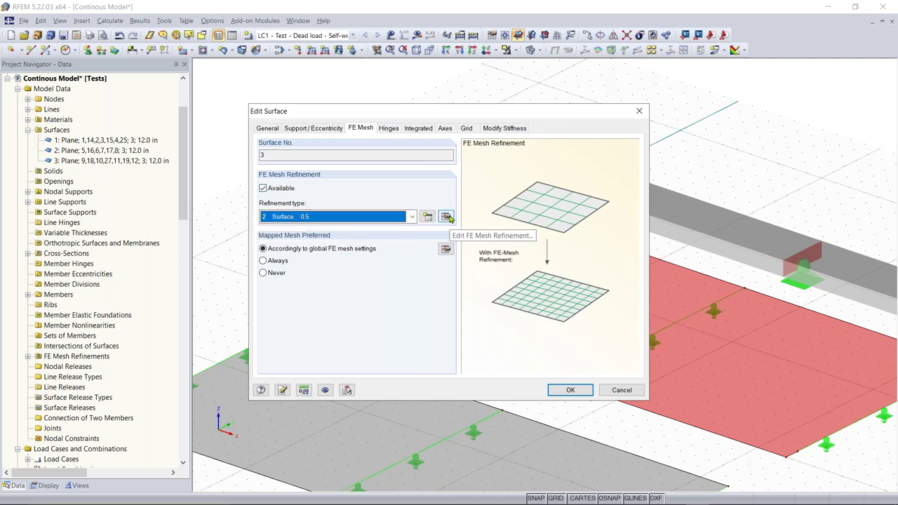
{"action": "left_click", "coordinate": [425, 218]}
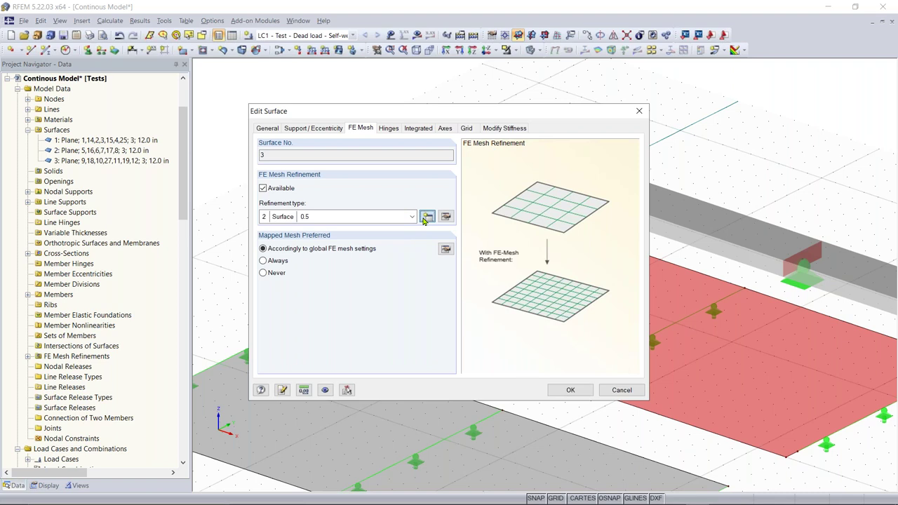
{"action": "left_click", "coordinate": [405, 281]}
{"action": "type", "text": "0.25"}
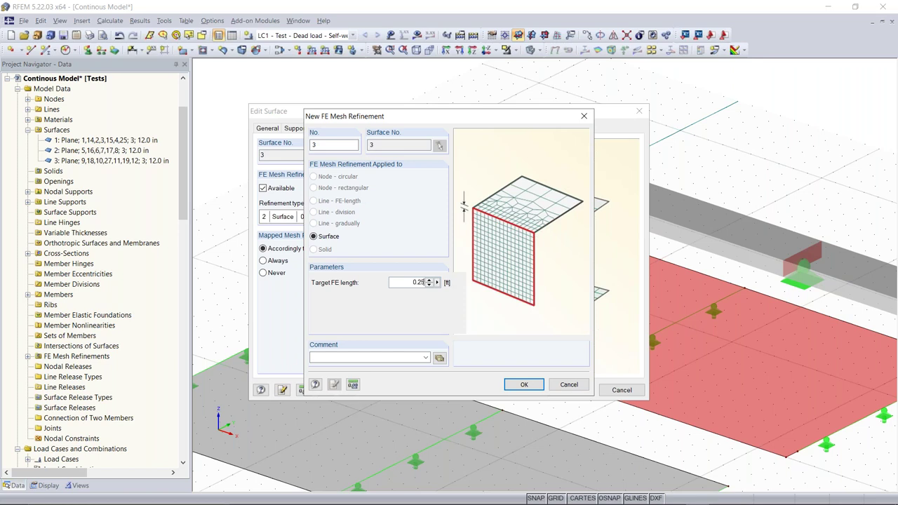
{"action": "left_click", "coordinate": [523, 384]}
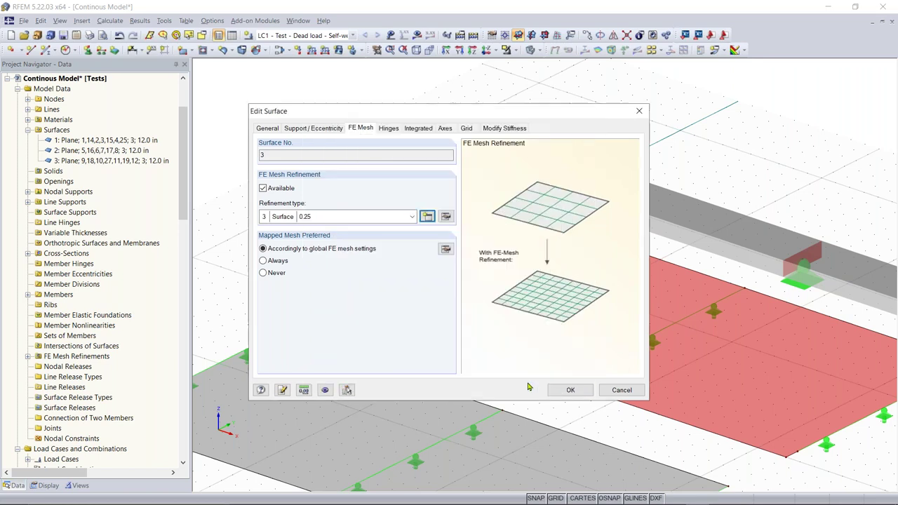
{"action": "left_click", "coordinate": [568, 390]}
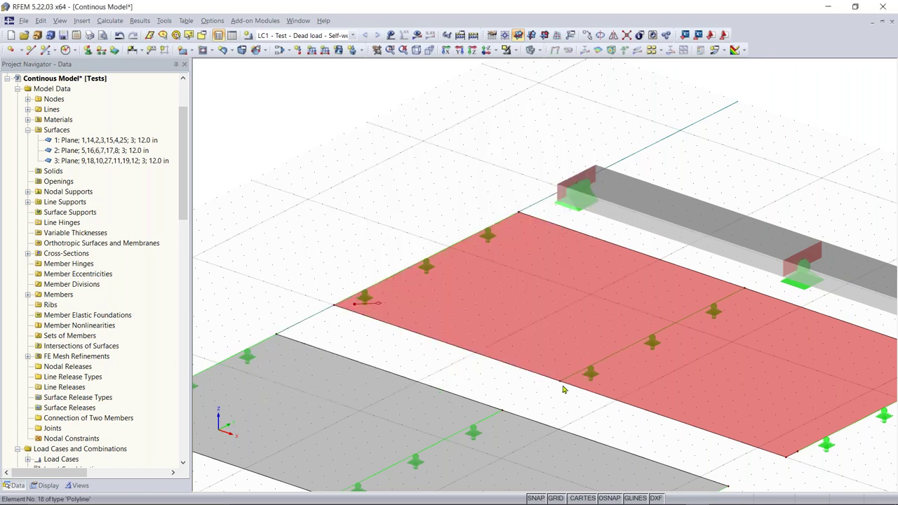
Examine the FE mesh refinement markers on the three surfaces and the overall model with the beam
{"action": "scroll", "coordinate": [433, 395], "scroll_direction": "up", "scroll_amount": 2}
{"action": "scroll", "coordinate": [434, 394], "scroll_direction": "down", "scroll_amount": 3}
{"action": "scroll", "coordinate": [355, 393], "scroll_direction": "up", "scroll_amount": 4}
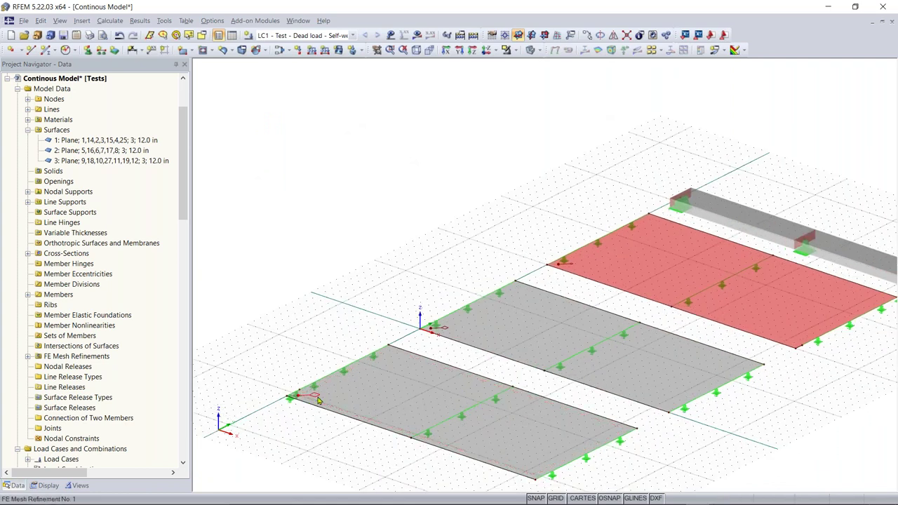
{"action": "scroll", "coordinate": [316, 399], "scroll_direction": "up", "scroll_amount": 2}
{"action": "scroll", "coordinate": [316, 399], "scroll_direction": "down", "scroll_amount": 1}
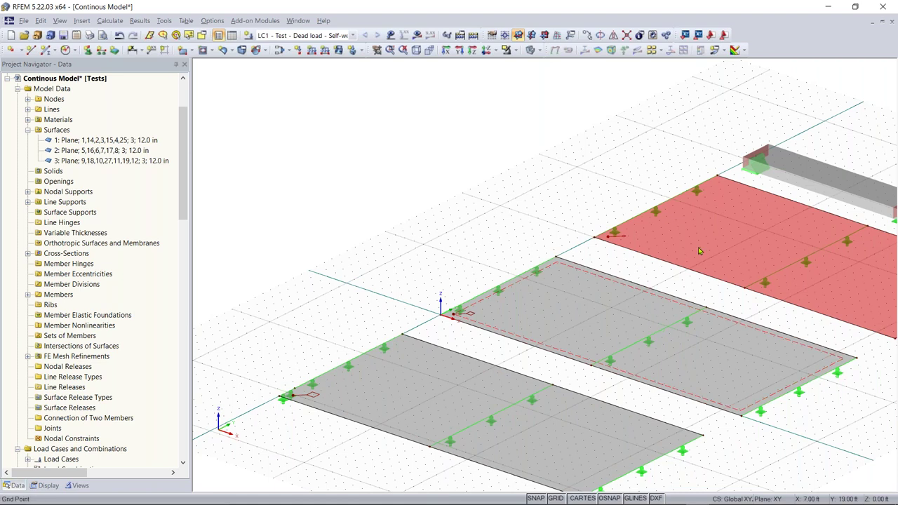
{"action": "middle_click_drag", "start_coordinate": [703, 309], "coordinate": [658, 332]}
{"action": "scroll", "coordinate": [475, 341], "scroll_direction": "down", "scroll_amount": 2}
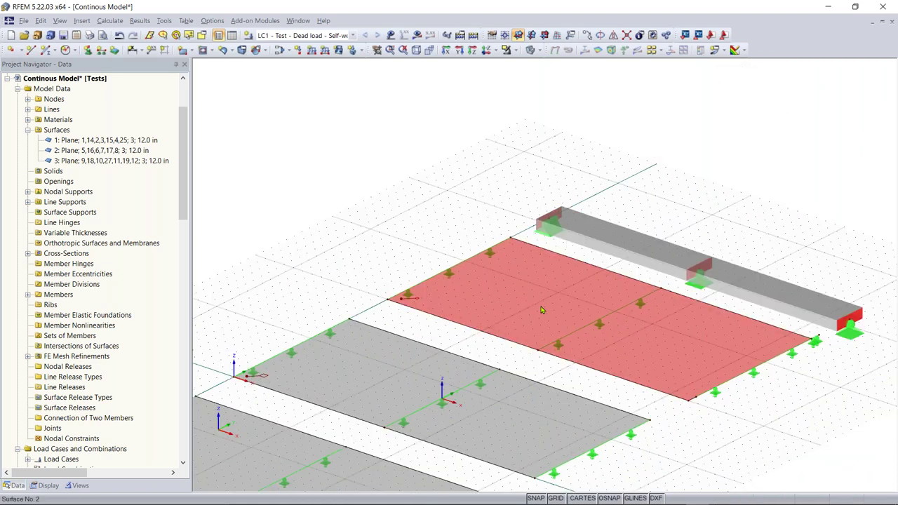
{"action": "scroll", "coordinate": [474, 341], "scroll_direction": "up", "scroll_amount": 1}
{"action": "middle_click_drag", "start_coordinate": [474, 341], "coordinate": [478, 237]}
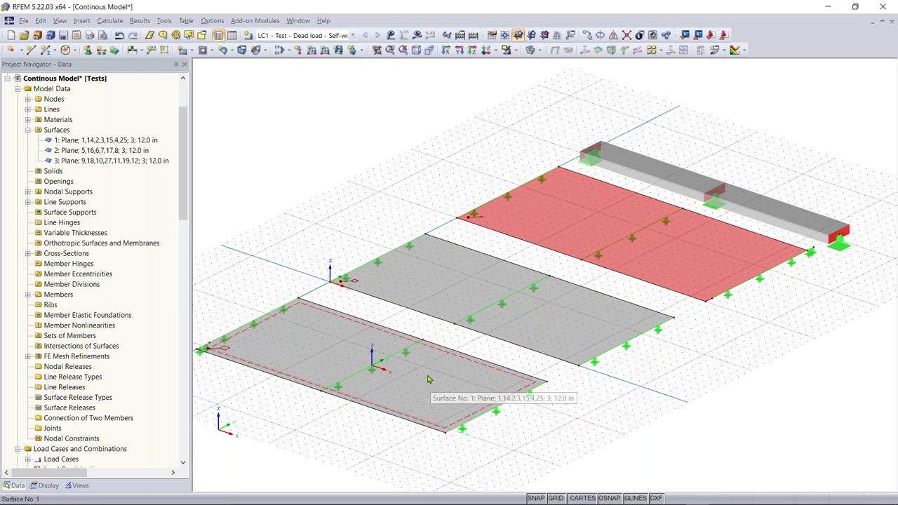
{"action": "middle_click_drag", "start_coordinate": [379, 368], "coordinate": [411, 370]}
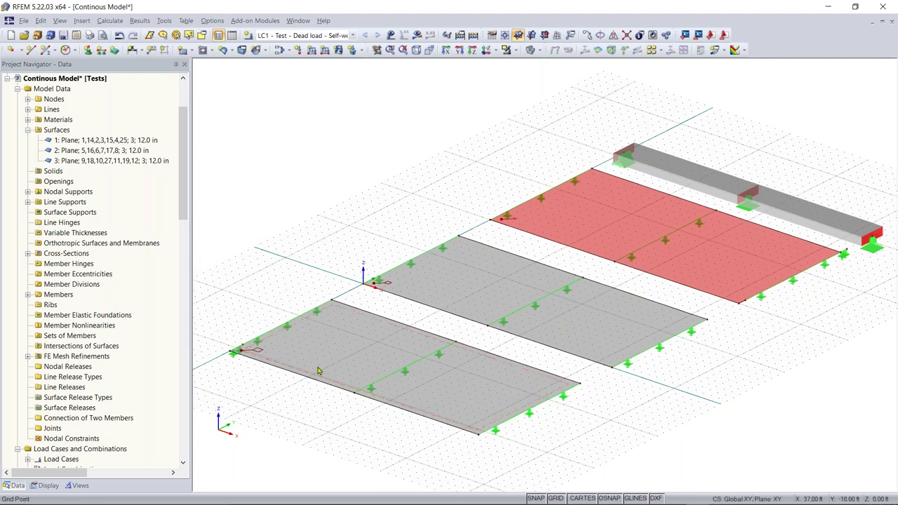
{"action": "left_click", "coordinate": [435, 352]}
{"action": "key", "text": "Escape"}
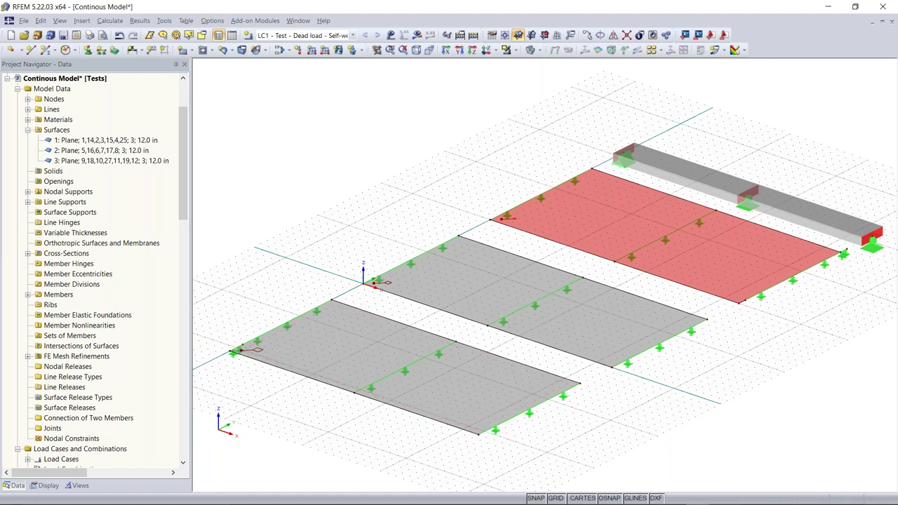
{"action": "scroll", "coordinate": [98, 346], "scroll_direction": "down", "scroll_amount": 2}
{"action": "scroll", "coordinate": [96, 345], "scroll_direction": "down", "scroll_amount": 4}
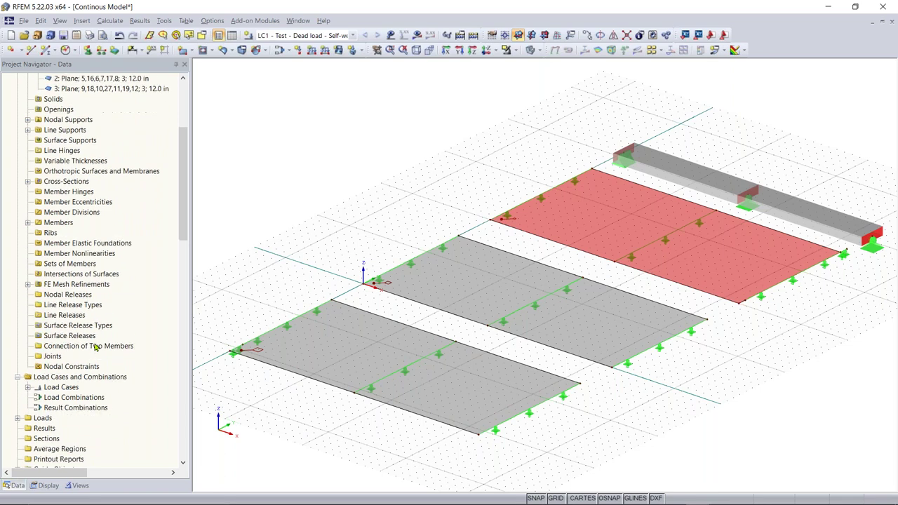
{"action": "scroll", "coordinate": [87, 337], "scroll_direction": "down", "scroll_amount": 1}
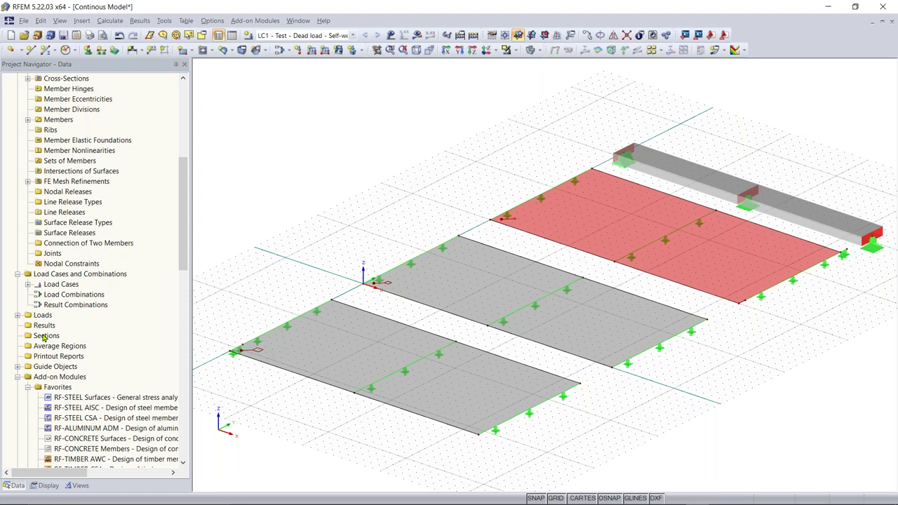
{"action": "left_click", "coordinate": [43, 337]}
{"action": "right_click", "coordinate": [35, 339]}
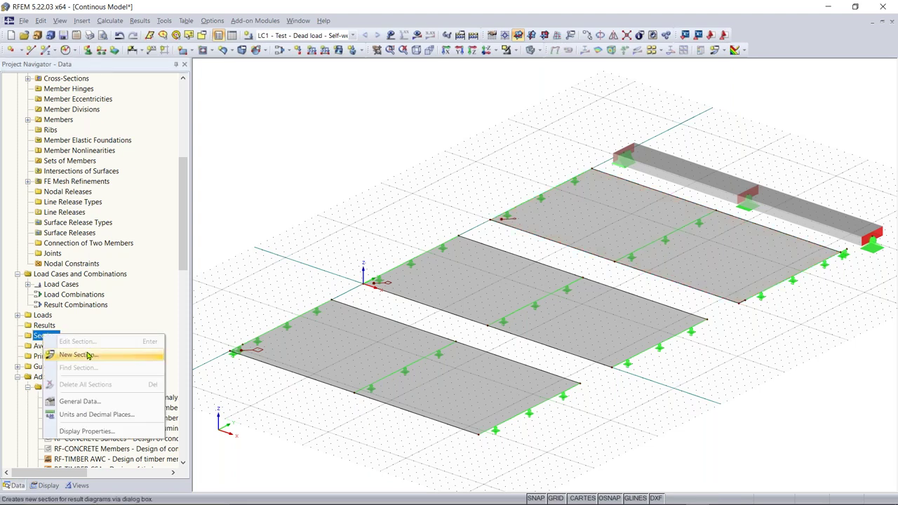
{"action": "left_click", "coordinate": [371, 174]}
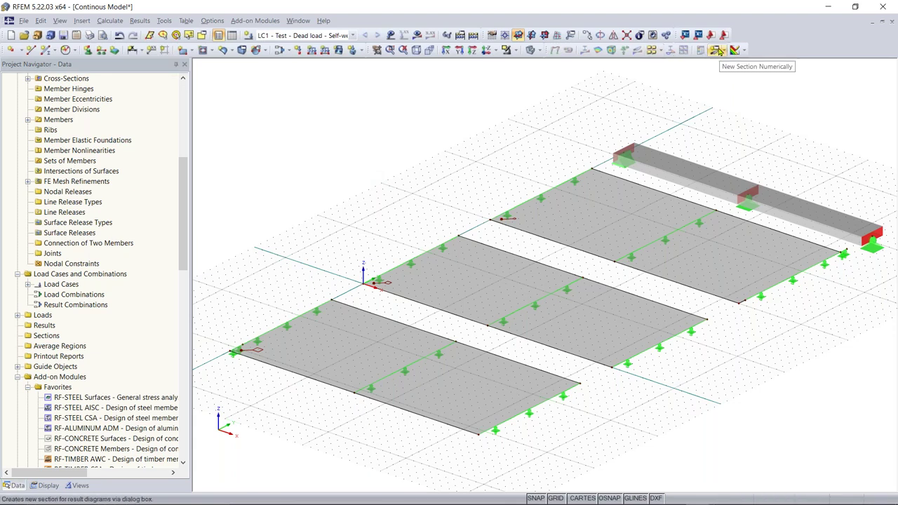
{"action": "left_click", "coordinate": [725, 51]}
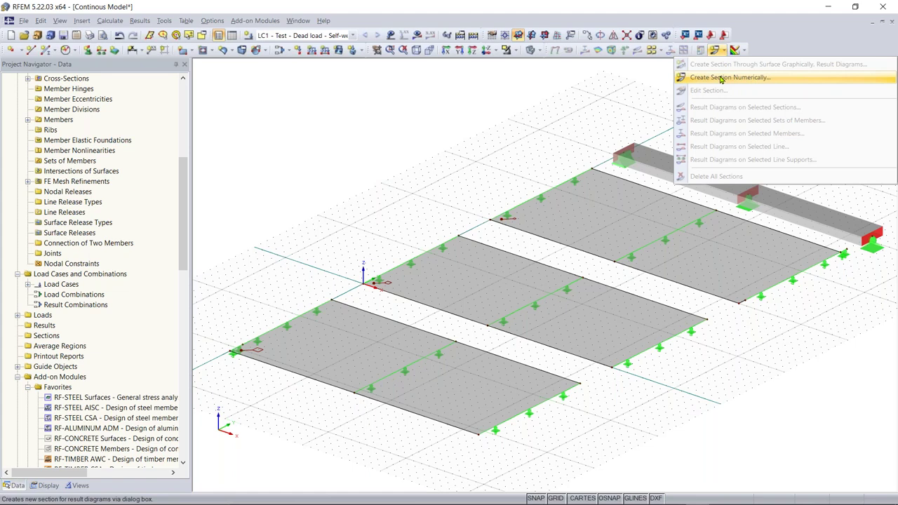
{"action": "left_click", "coordinate": [641, 78]}
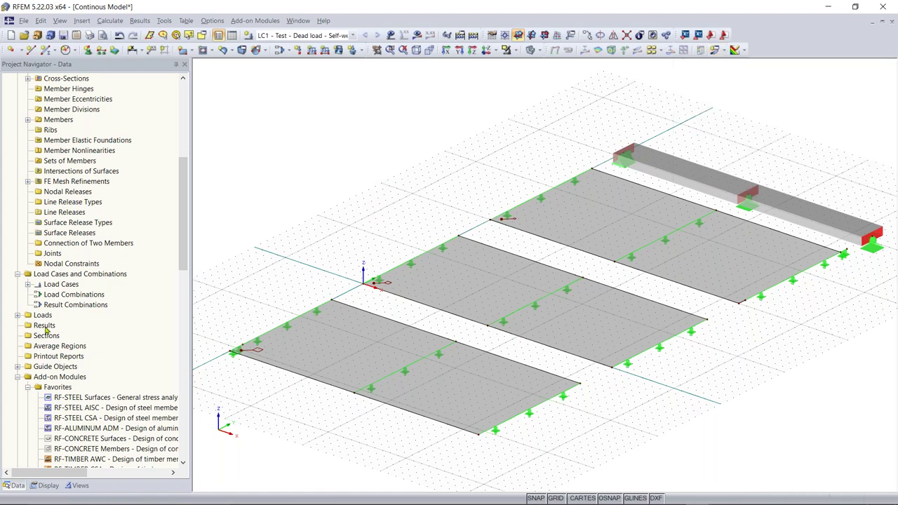
Try to define section "AA" by picking a projection vector from (0, -12, 0) to (32, -13, 0) ft across the surface farthest from the beam
{"action": "right_click", "coordinate": [46, 337]}
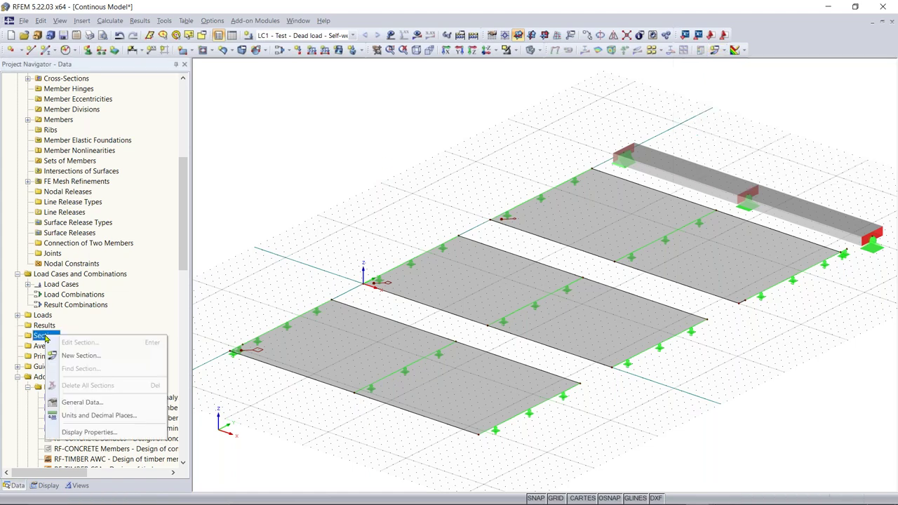
{"action": "left_click", "coordinate": [80, 356]}
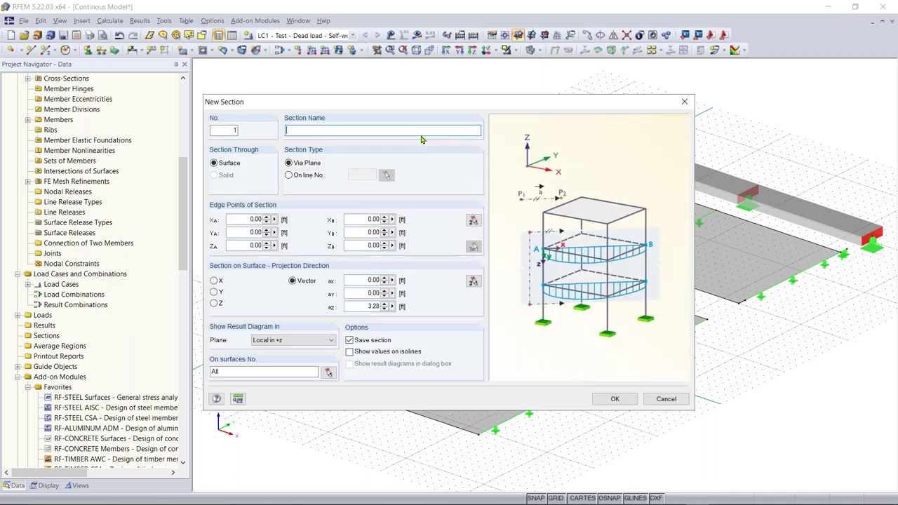
{"action": "left_click_drag", "start_coordinate": [386, 106], "coordinate": [433, 103]}
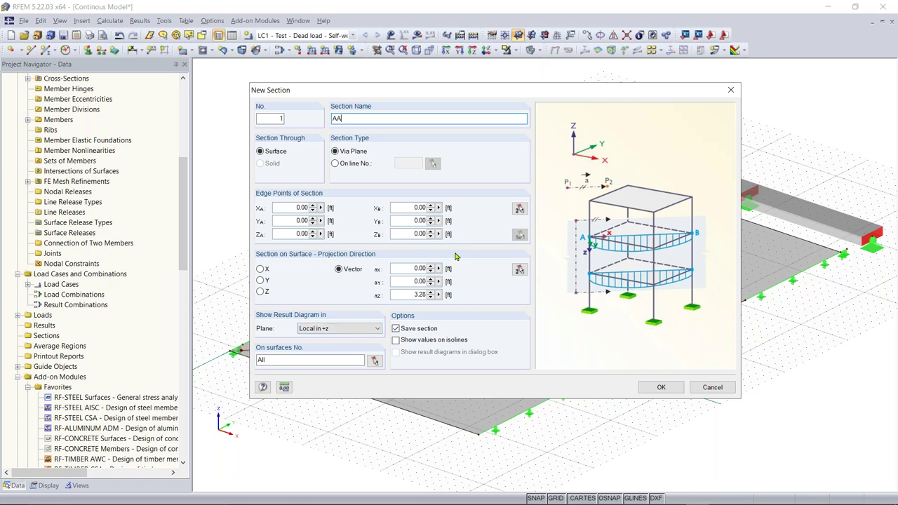
{"action": "left_click", "coordinate": [520, 270]}
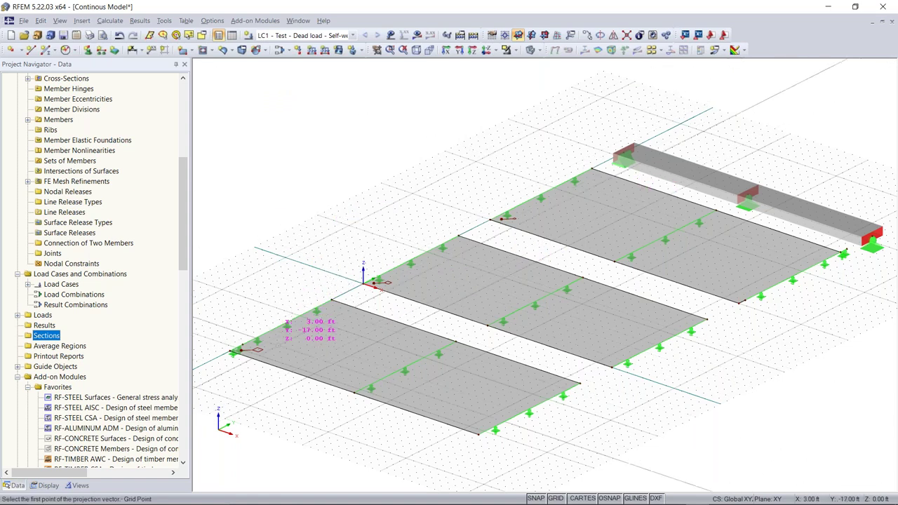
{"action": "scroll", "coordinate": [284, 330], "scroll_direction": "up", "scroll_amount": 2}
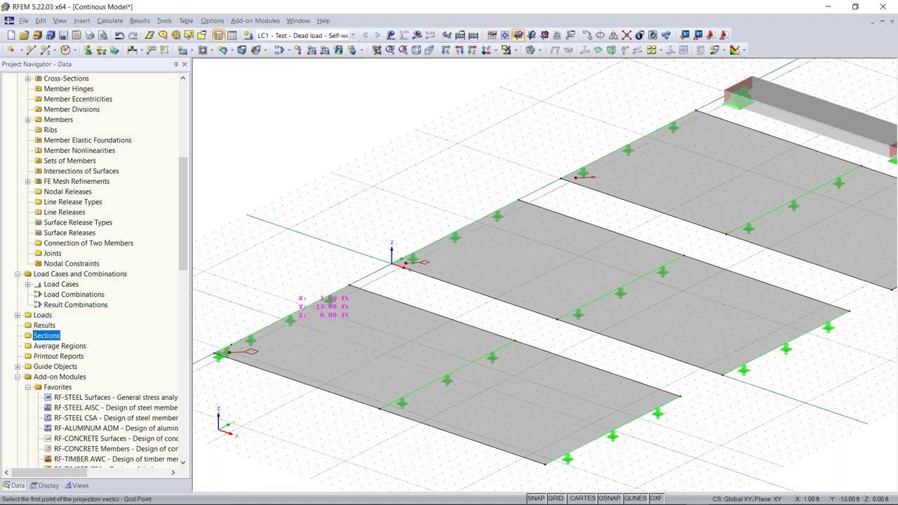
{"action": "scroll", "coordinate": [330, 309], "scroll_direction": "up", "scroll_amount": 3}
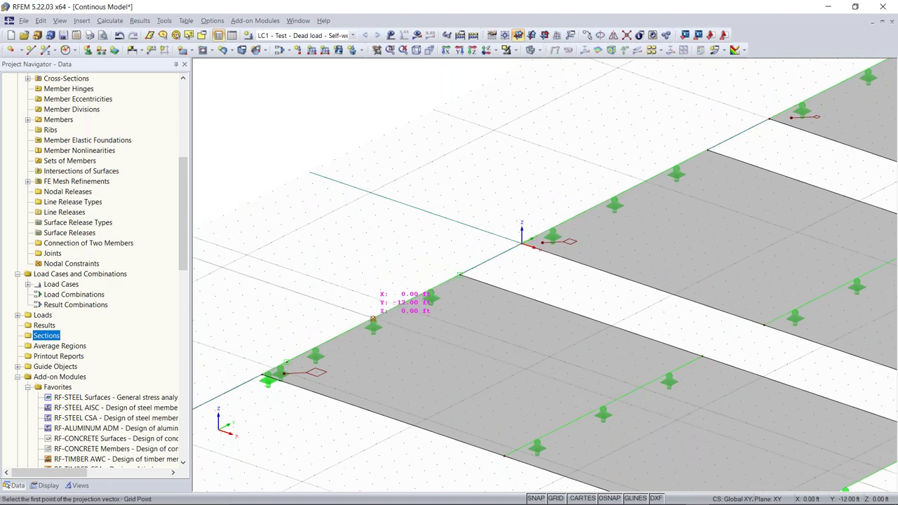
{"action": "left_click", "coordinate": [372, 319]}
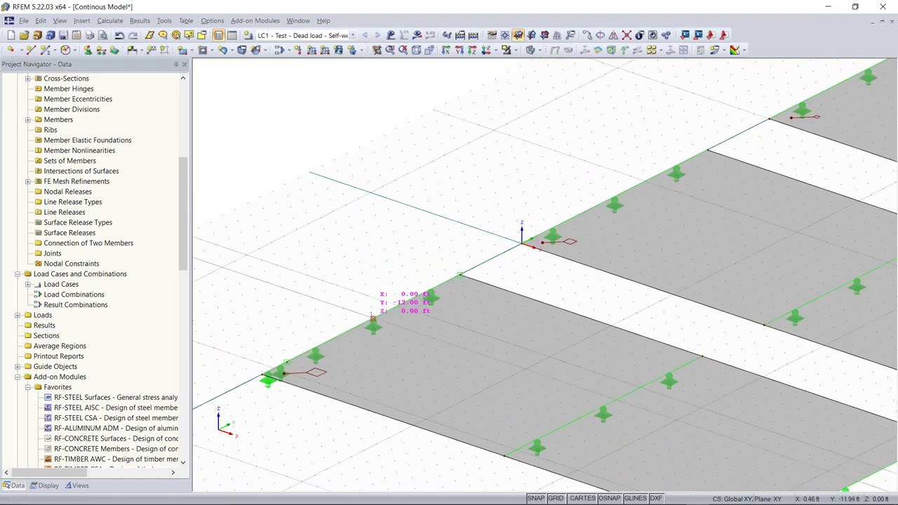
{"action": "scroll", "coordinate": [413, 351], "scroll_direction": "down", "scroll_amount": 3}
{"action": "middle_click_drag", "start_coordinate": [413, 351], "coordinate": [333, 324]}
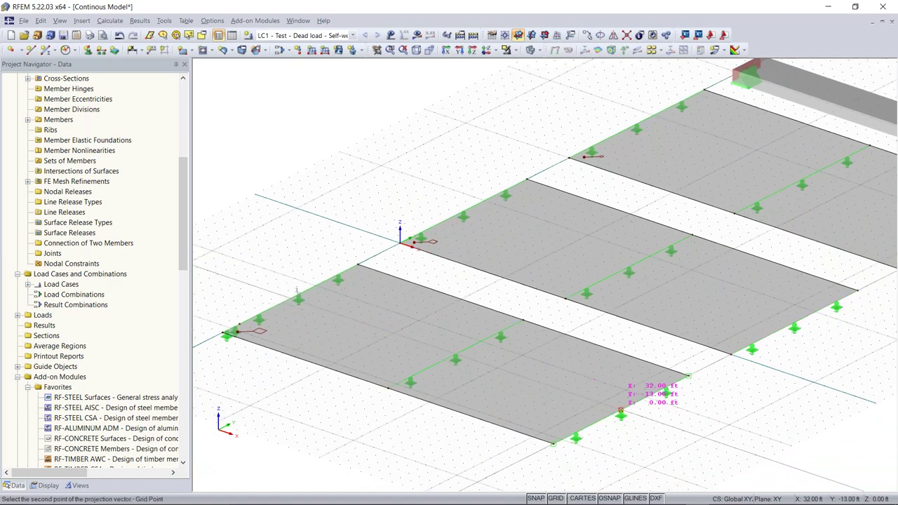
{"action": "left_click", "coordinate": [620, 410]}
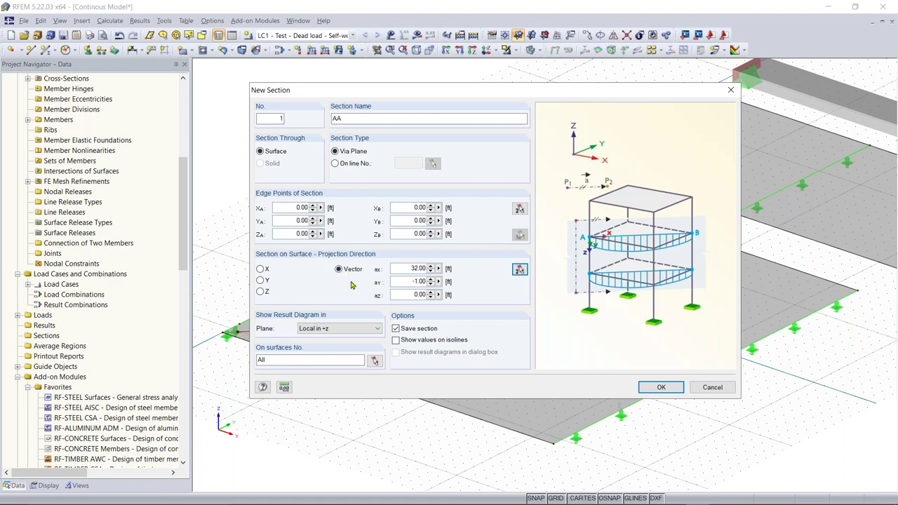
{"action": "left_click", "coordinate": [669, 390]}
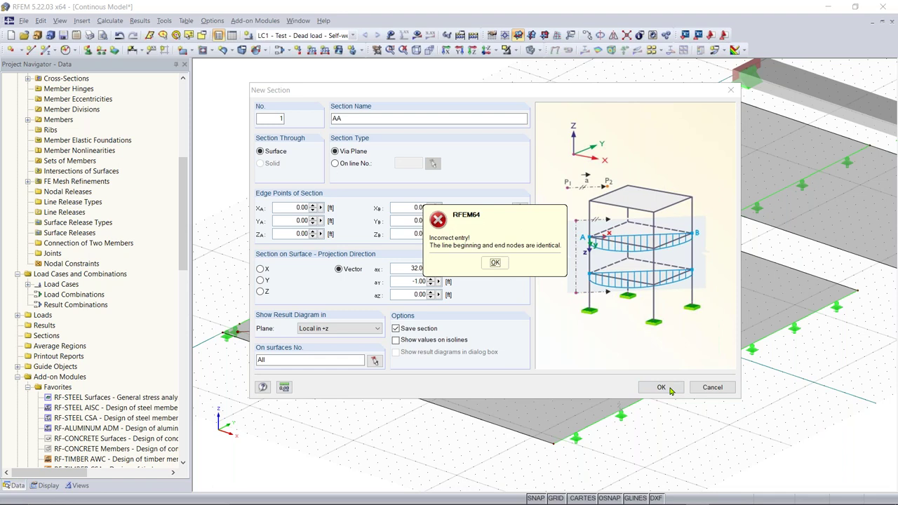
{"action": "left_click", "coordinate": [495, 263]}
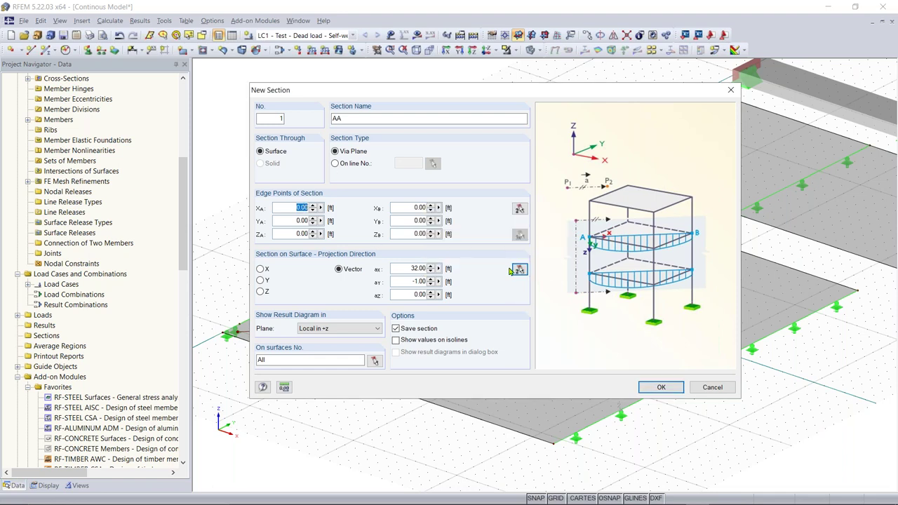
Try to pick section AA's projection vector again across the same surface, and discard the section
{"action": "left_click", "coordinate": [518, 269]}
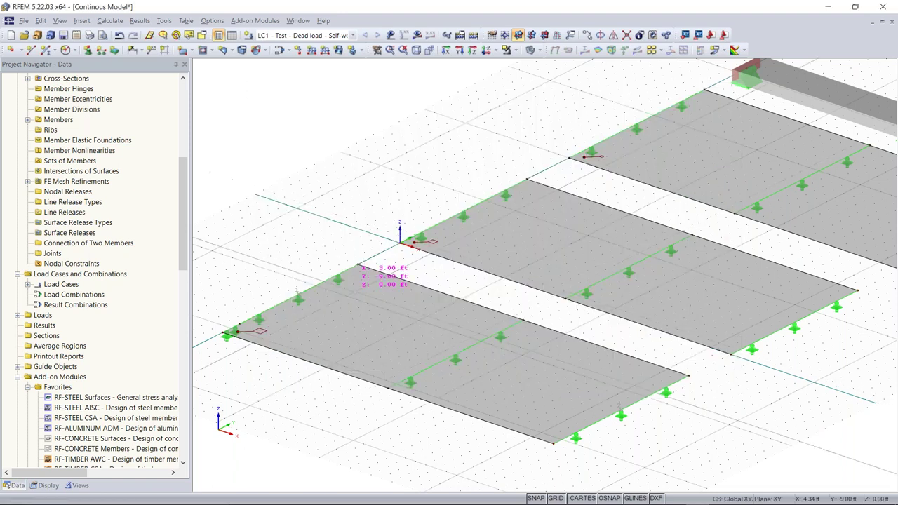
{"action": "left_click", "coordinate": [298, 294]}
{"action": "left_click", "coordinate": [618, 340]}
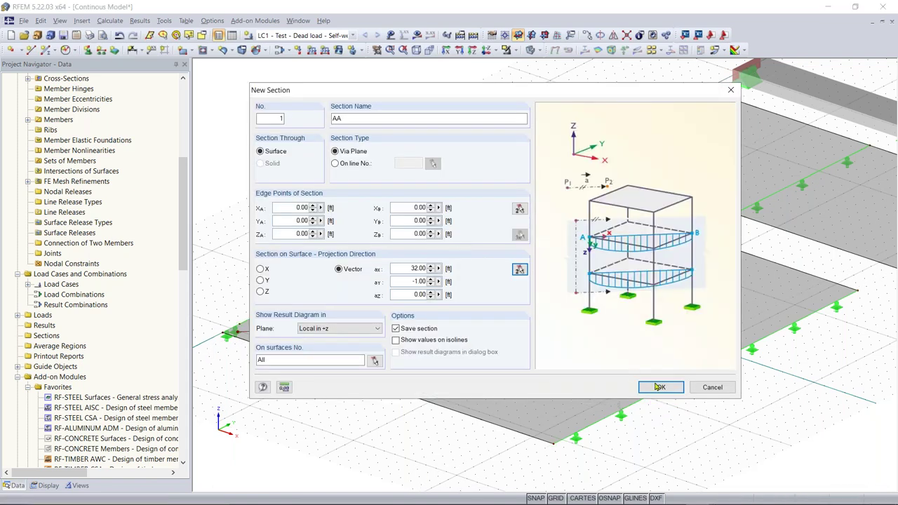
{"action": "left_click", "coordinate": [658, 386]}
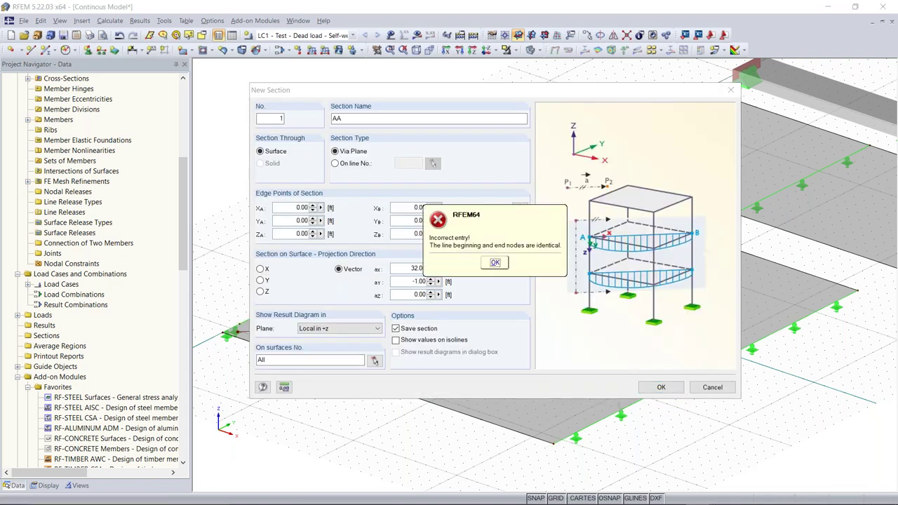
{"action": "left_click", "coordinate": [495, 263]}
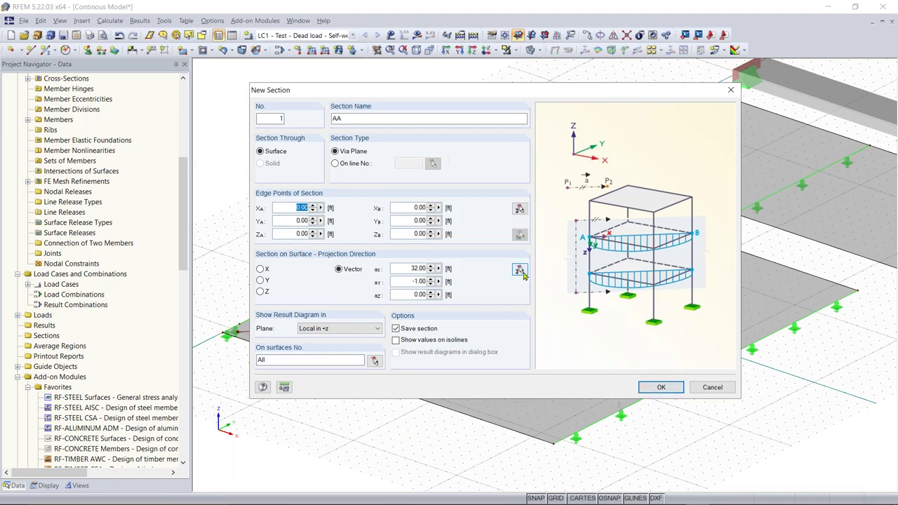
{"action": "left_click", "coordinate": [709, 387]}
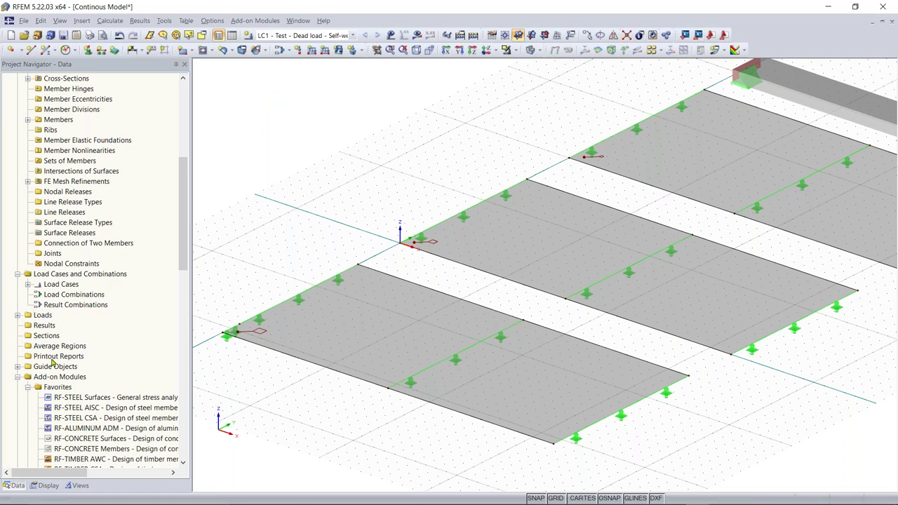
Try to create section "AA" with the projection vector reversed, from (32, -13, 0) to (0, -12, 0) ft, and discard it
{"action": "right_click", "coordinate": [45, 336]}
{"action": "left_click", "coordinate": [82, 356]}
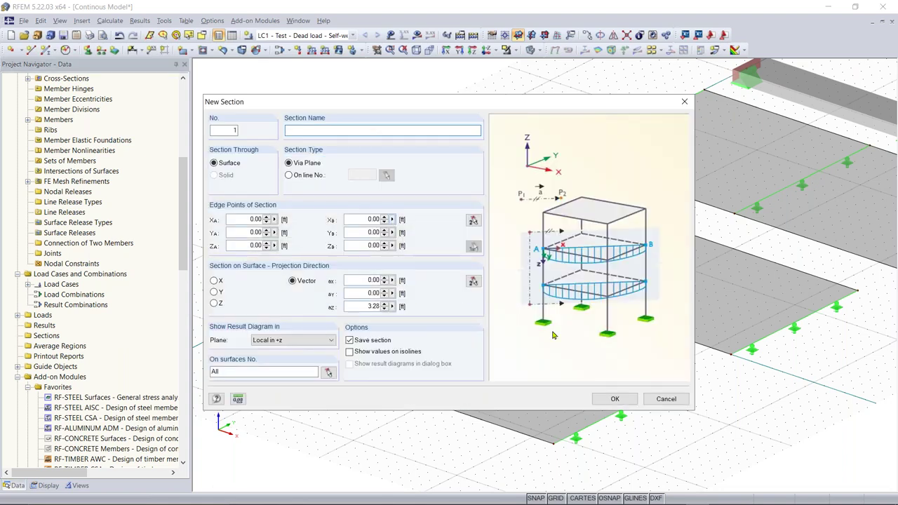
{"action": "left_click", "coordinate": [472, 281]}
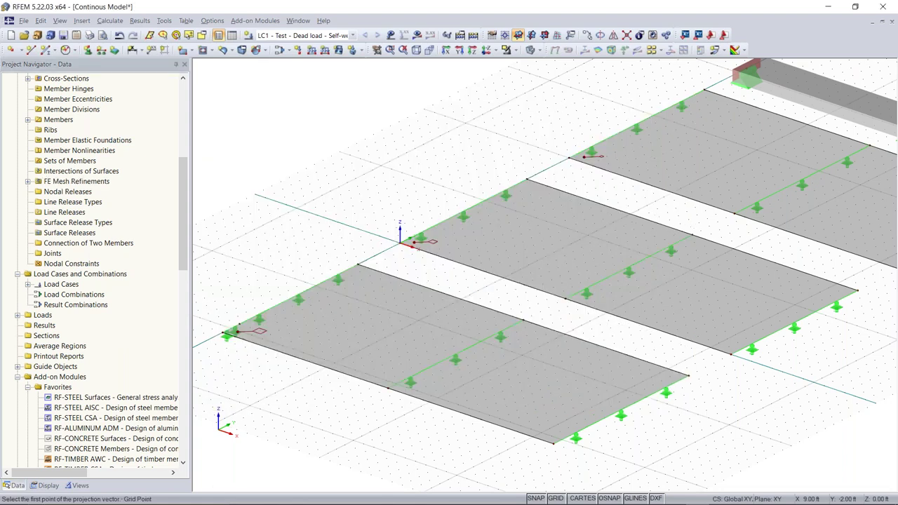
{"action": "left_click", "coordinate": [620, 410]}
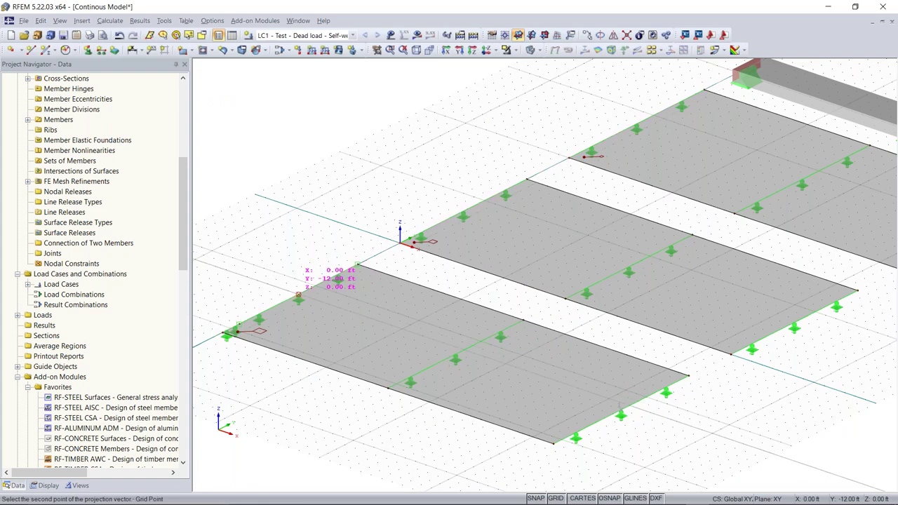
{"action": "left_click", "coordinate": [298, 295]}
{"action": "left_click", "coordinate": [614, 398]}
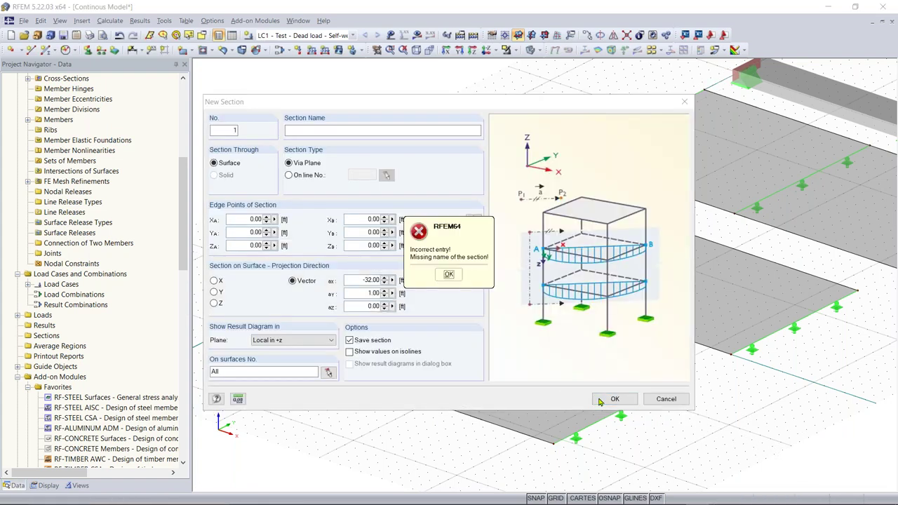
{"action": "left_click", "coordinate": [448, 274]}
{"action": "type", "text": "AA"}
{"action": "left_click", "coordinate": [614, 398]}
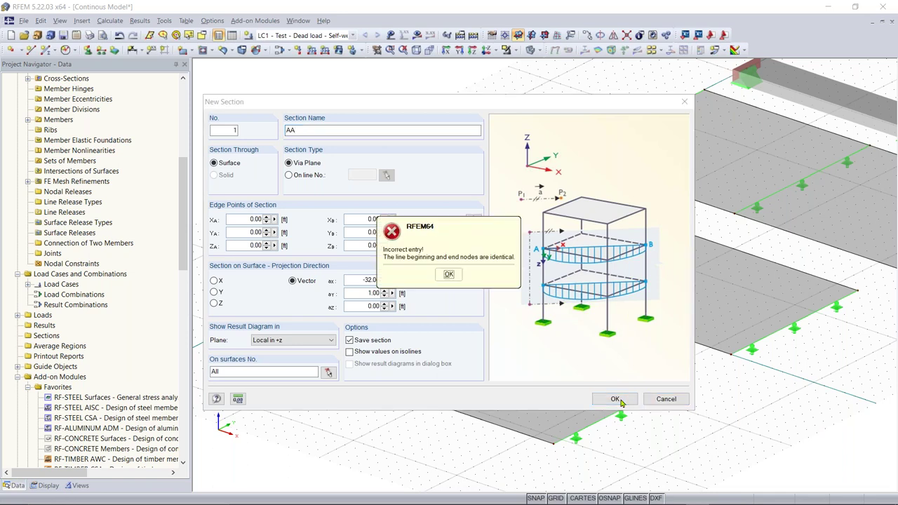
{"action": "left_click", "coordinate": [450, 274]}
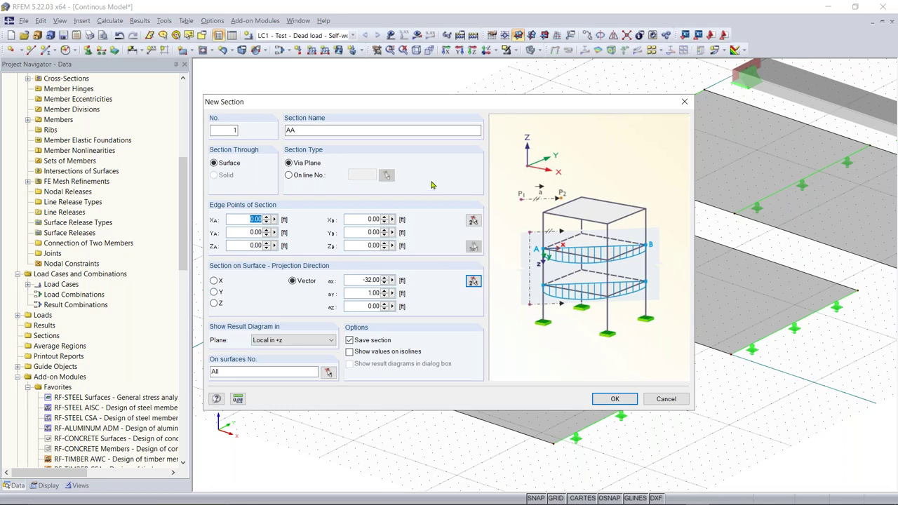
{"action": "left_click", "coordinate": [666, 398]}
Try to create section "AA" with a projection vector from (32, 28.5, 0) to (0, 28, 0) ft across surface No. 3, and discard it
{"action": "middle_click_drag", "start_coordinate": [551, 413], "coordinate": [487, 478]}
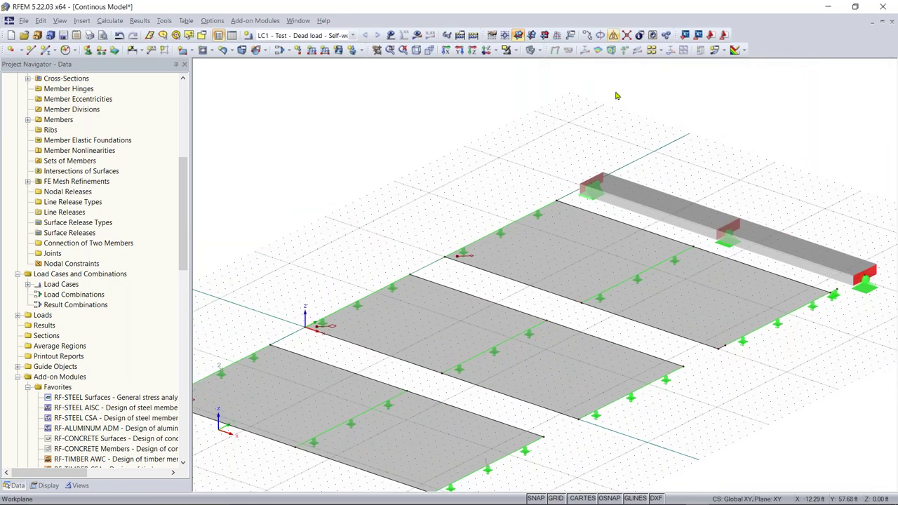
{"action": "right_click", "coordinate": [46, 337]}
{"action": "left_click", "coordinate": [110, 332]}
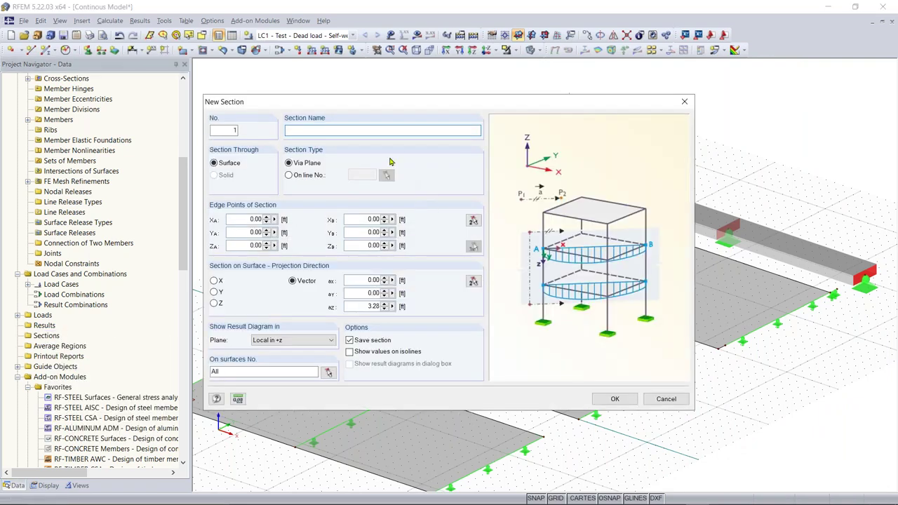
{"action": "type", "text": "AA"}
{"action": "left_click", "coordinate": [474, 280]}
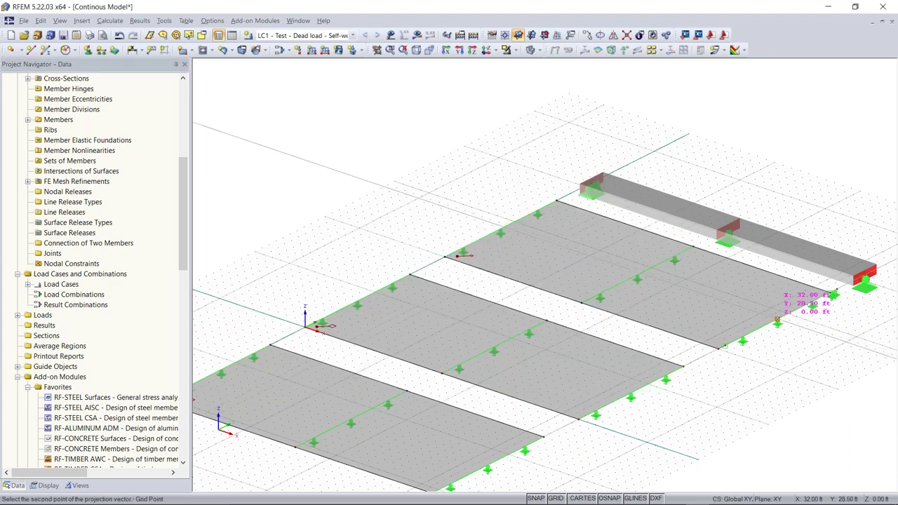
{"action": "left_click", "coordinate": [499, 229]}
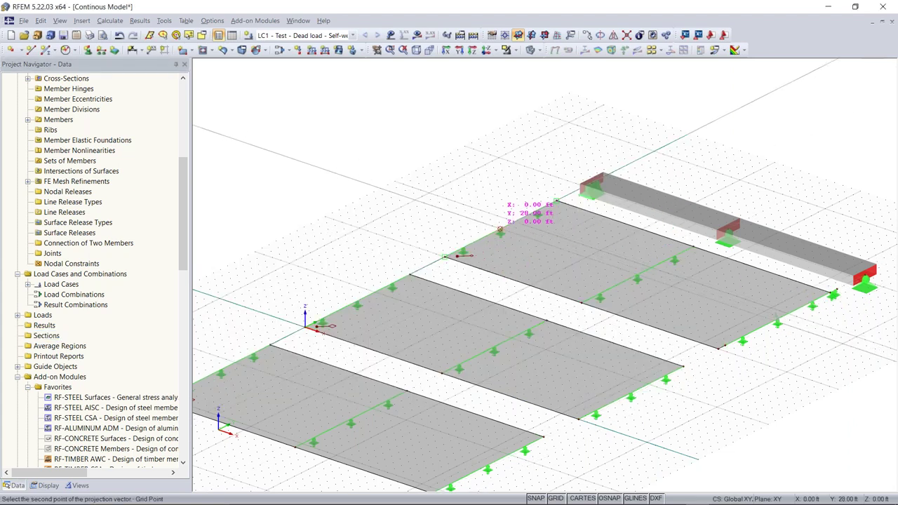
{"action": "left_click", "coordinate": [499, 230]}
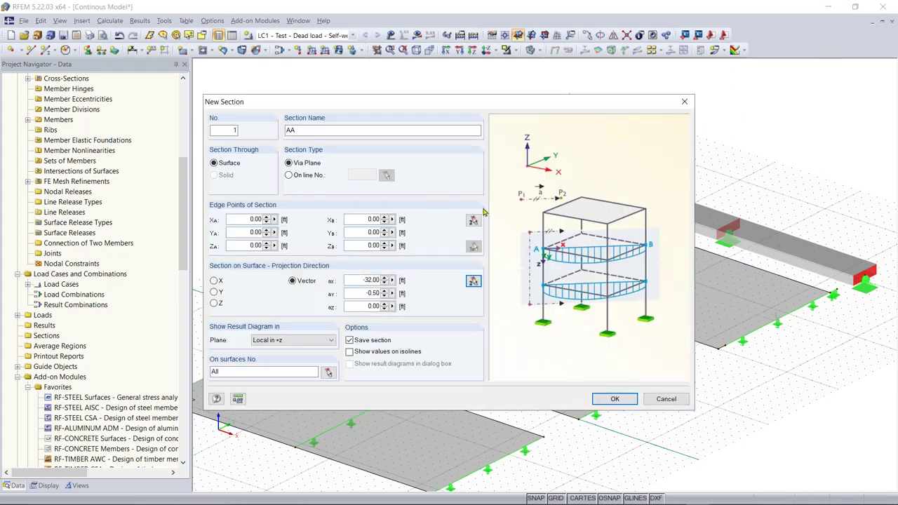
{"action": "left_click", "coordinate": [615, 399]}
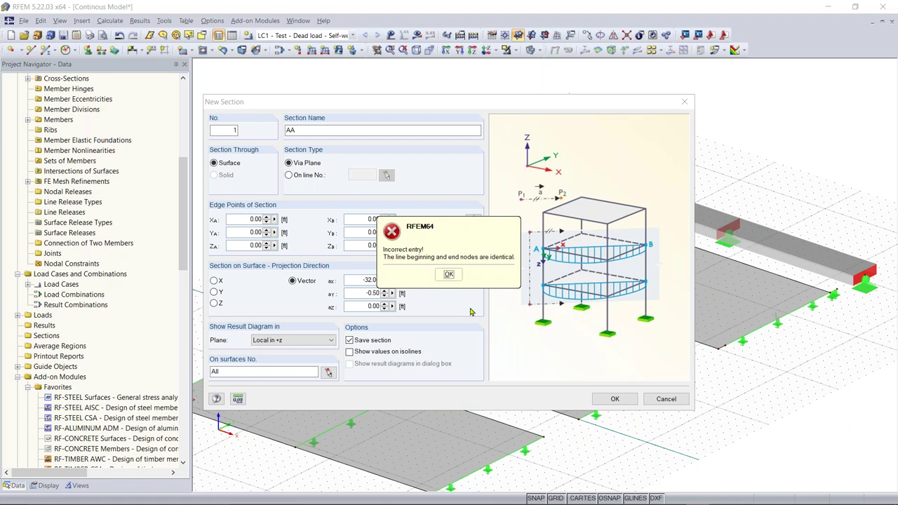
{"action": "left_click", "coordinate": [448, 275]}
{"action": "left_click", "coordinate": [665, 399]}
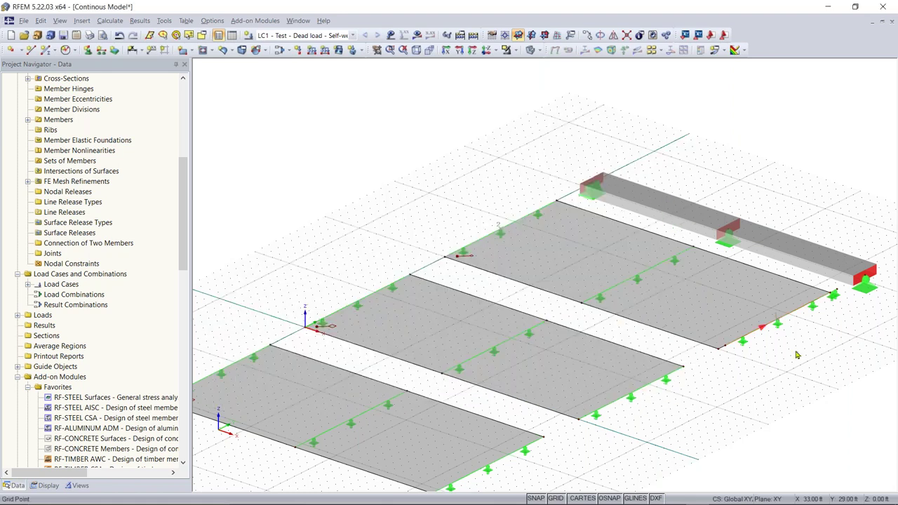
Delete the short supported line extending past surface No. 3's end corner on the beam side
{"action": "middle_click_drag", "start_coordinate": [760, 369], "coordinate": [728, 386], "text": "ctrl"}
{"action": "scroll", "coordinate": [728, 385], "scroll_direction": "up", "scroll_amount": 3}
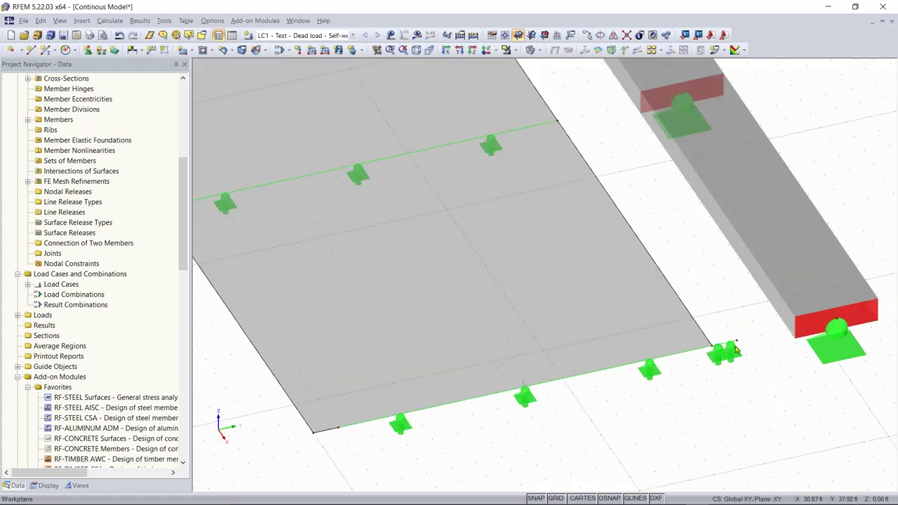
{"action": "left_click", "coordinate": [721, 379]}
{"action": "scroll", "coordinate": [587, 414], "scroll_direction": "down", "scroll_amount": 5}
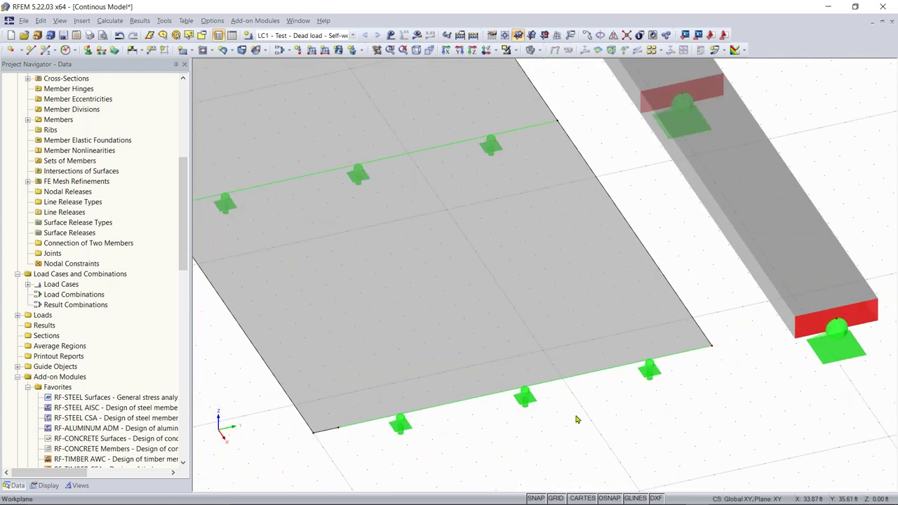
Remove the line supports from surface No. 3's end edge, including the short segment at its corner away from the beam
{"action": "middle_click_drag", "start_coordinate": [499, 425], "coordinate": [578, 420]}
{"action": "scroll", "coordinate": [576, 419], "scroll_direction": "up", "scroll_amount": 3}
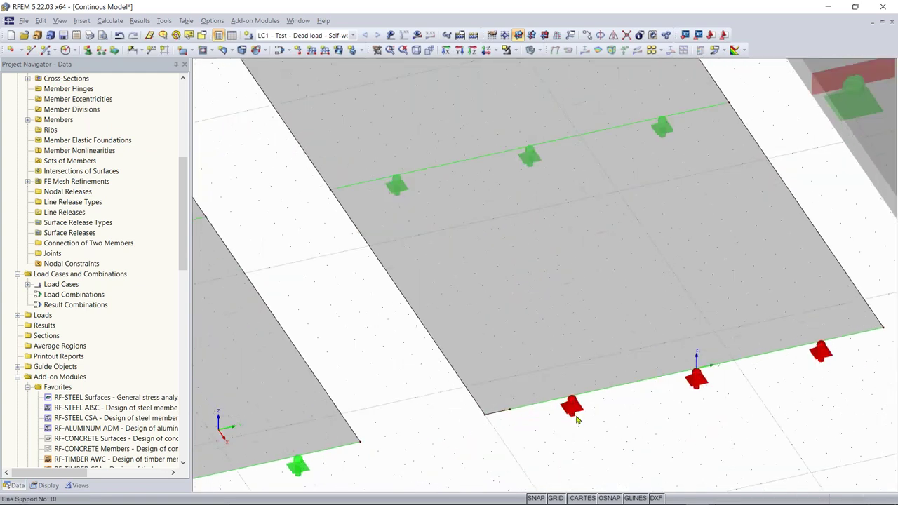
{"action": "left_click", "coordinate": [484, 413]}
{"action": "scroll", "coordinate": [489, 419], "scroll_direction": "down", "scroll_amount": 3}
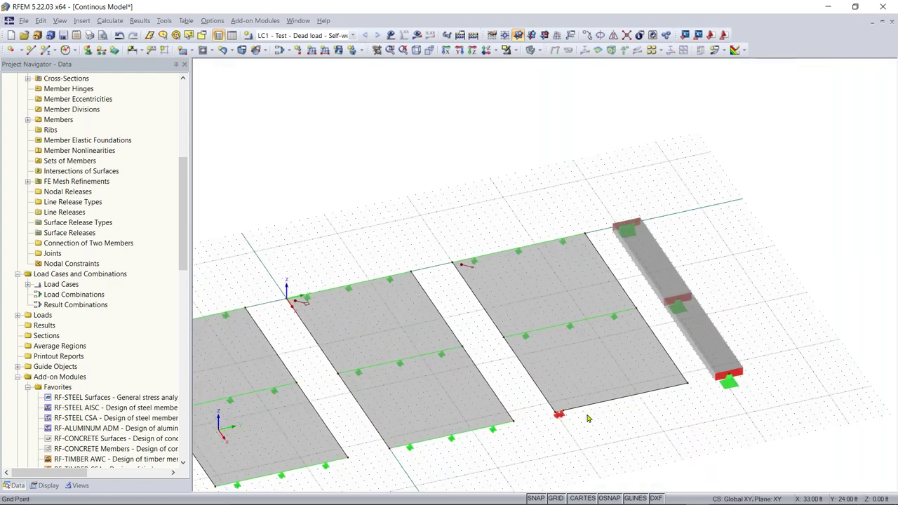
{"action": "scroll", "coordinate": [537, 416], "scroll_direction": "up", "scroll_amount": 1}
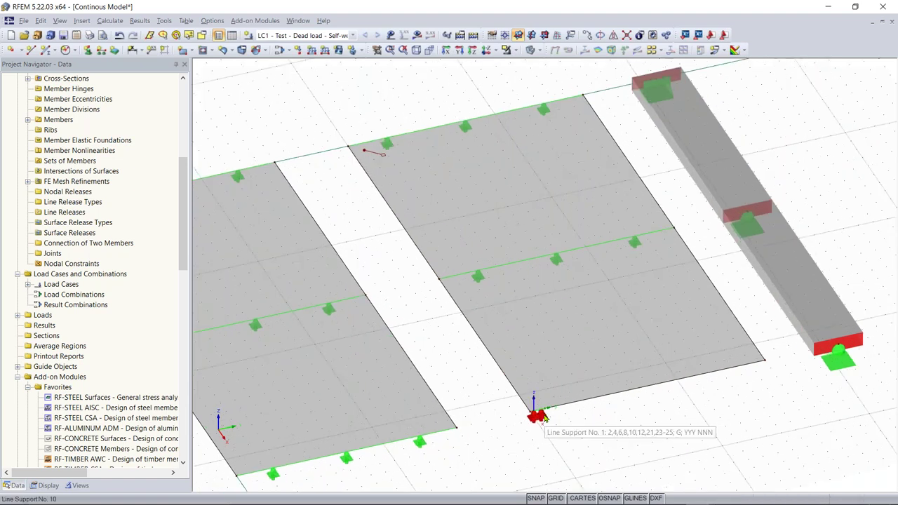
{"action": "scroll", "coordinate": [546, 415], "scroll_direction": "up", "scroll_amount": 3}
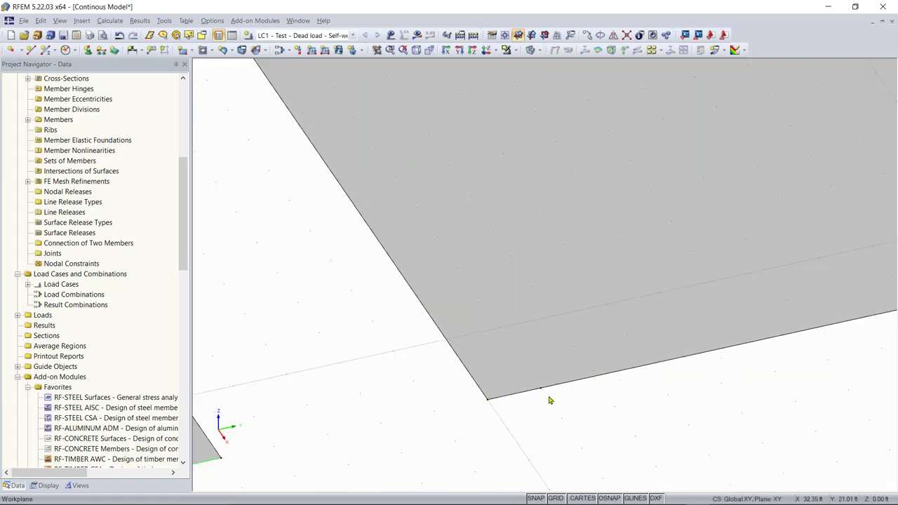
{"action": "scroll", "coordinate": [589, 411], "scroll_direction": "down", "scroll_amount": 3}
Apply a hinged line support to lines 10 and 27 along surface No. 3's end edge
{"action": "scroll", "coordinate": [864, 291], "scroll_direction": "up", "scroll_amount": 1}
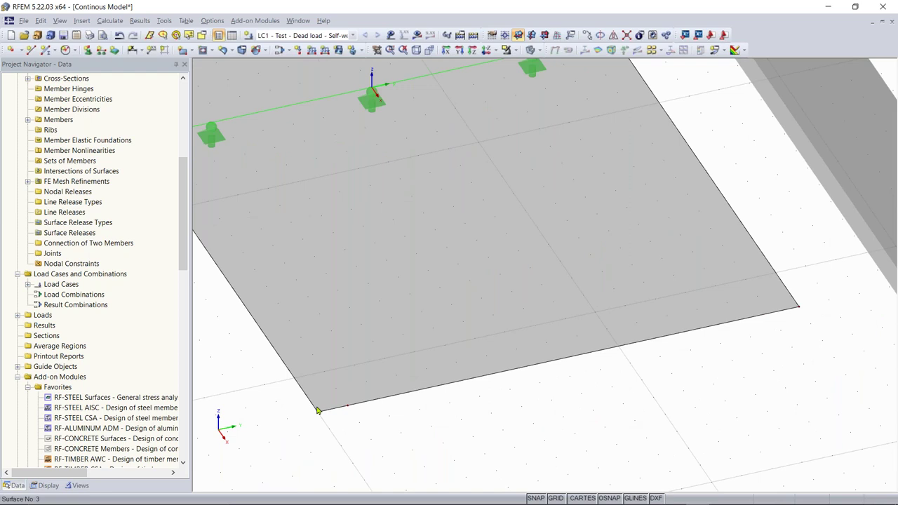
{"action": "left_click_drag", "start_coordinate": [865, 291], "coordinate": [873, 288]}
{"action": "left_click", "coordinate": [101, 50]}
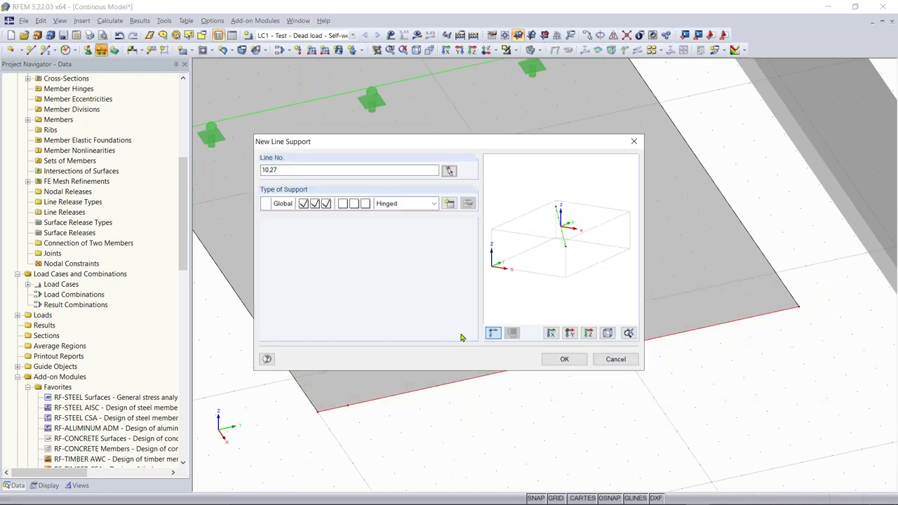
Assign the hinged line support to lines 10 and 27
{"action": "left_click", "coordinate": [564, 359]}
{"action": "left_click", "coordinate": [564, 360]}
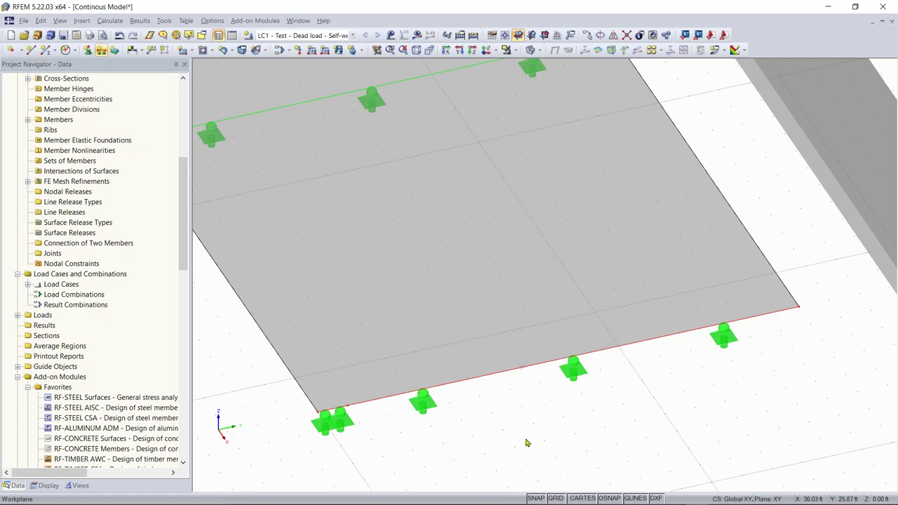
{"action": "scroll", "coordinate": [403, 445], "scroll_direction": "down", "scroll_amount": 5}
{"action": "middle_click_drag", "start_coordinate": [404, 445], "coordinate": [351, 337], "text": "ctrl"}
Highlight the line support entry in the model data to check which plate edges it covers, and clear the selection
{"action": "scroll", "coordinate": [71, 294], "scroll_direction": "up", "scroll_amount": 3}
{"action": "scroll", "coordinate": [69, 263], "scroll_direction": "up", "scroll_amount": 5}
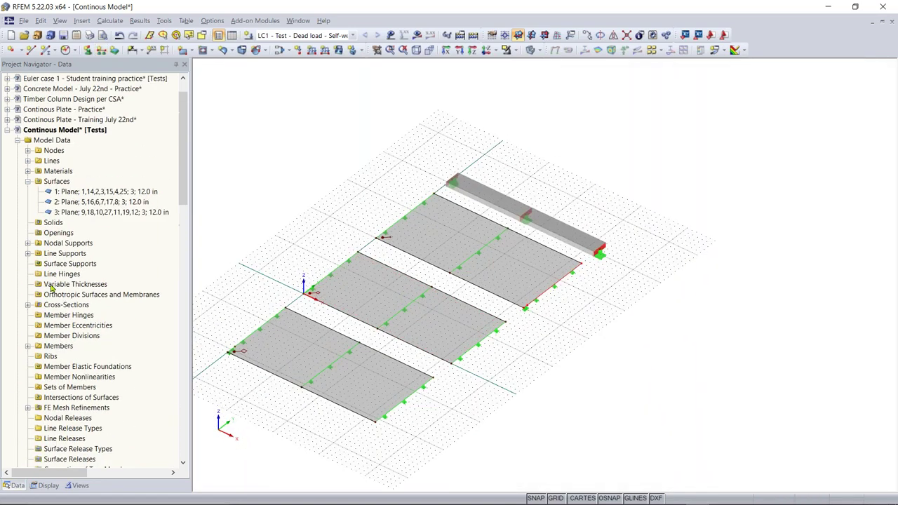
{"action": "scroll", "coordinate": [69, 263], "scroll_direction": "down", "scroll_amount": 2}
{"action": "scroll", "coordinate": [69, 263], "scroll_direction": "down", "scroll_amount": 2}
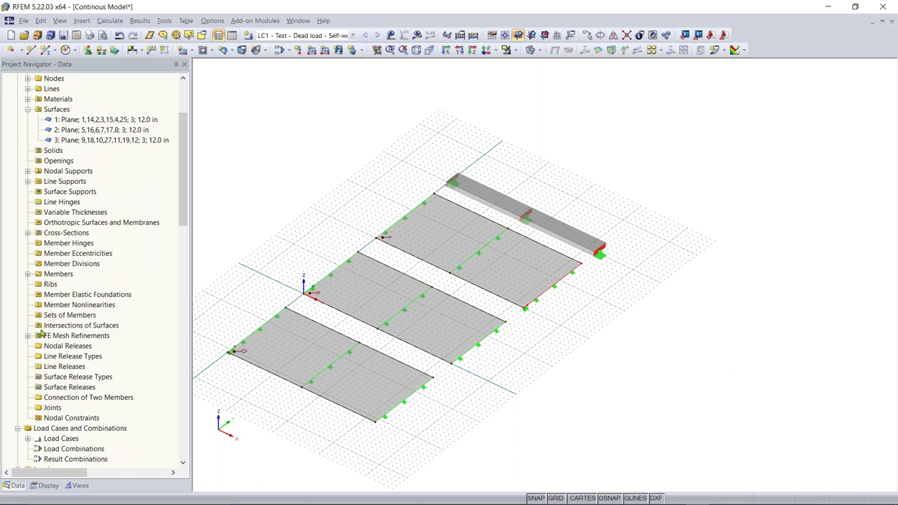
{"action": "scroll", "coordinate": [53, 261], "scroll_direction": "up", "scroll_amount": 1}
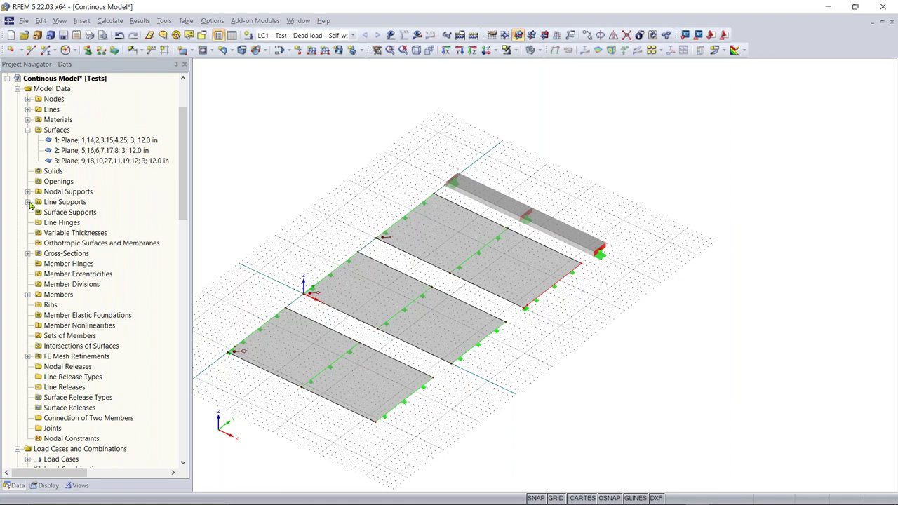
{"action": "left_click", "coordinate": [28, 202]}
{"action": "left_click", "coordinate": [74, 212]}
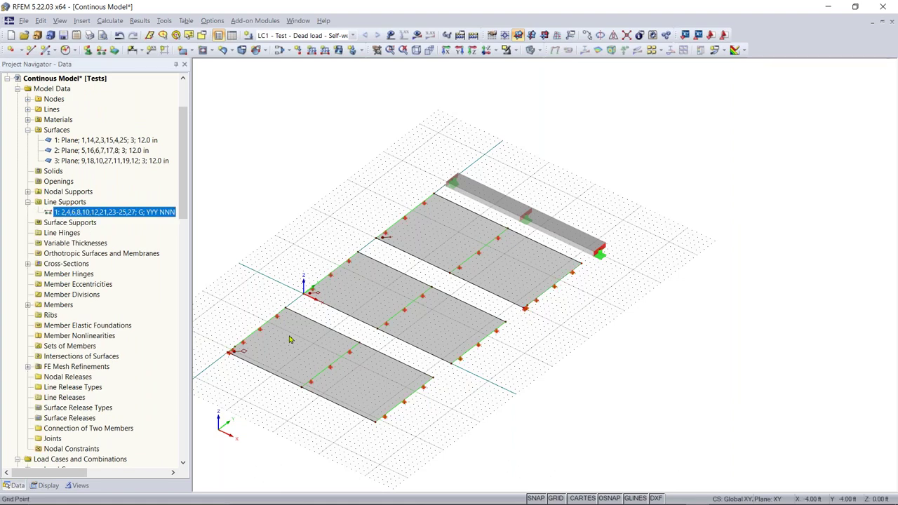
{"action": "scroll", "coordinate": [415, 425], "scroll_direction": "up", "scroll_amount": 1}
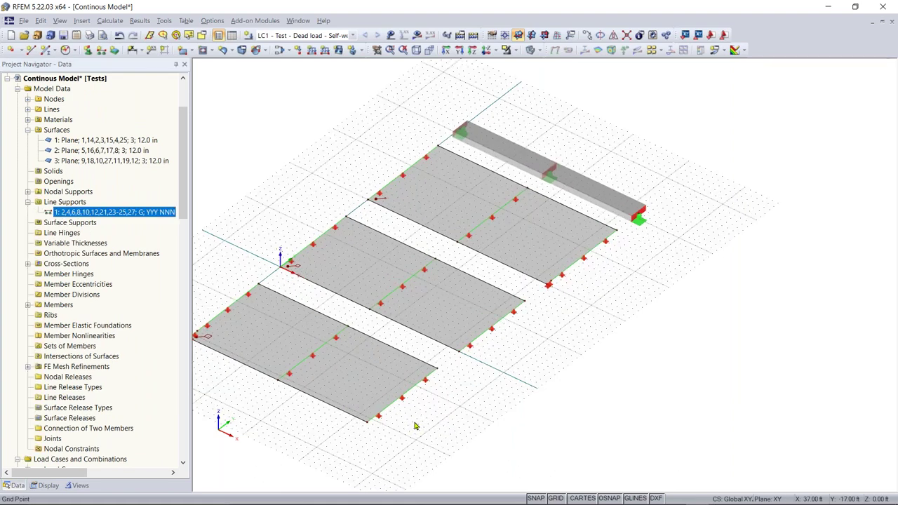
{"action": "scroll", "coordinate": [415, 426], "scroll_direction": "up", "scroll_amount": 2}
{"action": "left_click", "coordinate": [336, 330]}
{"action": "left_click", "coordinate": [278, 199]}
Hide the line supports in the model display and return to the model data tree
{"action": "left_click", "coordinate": [45, 485]}
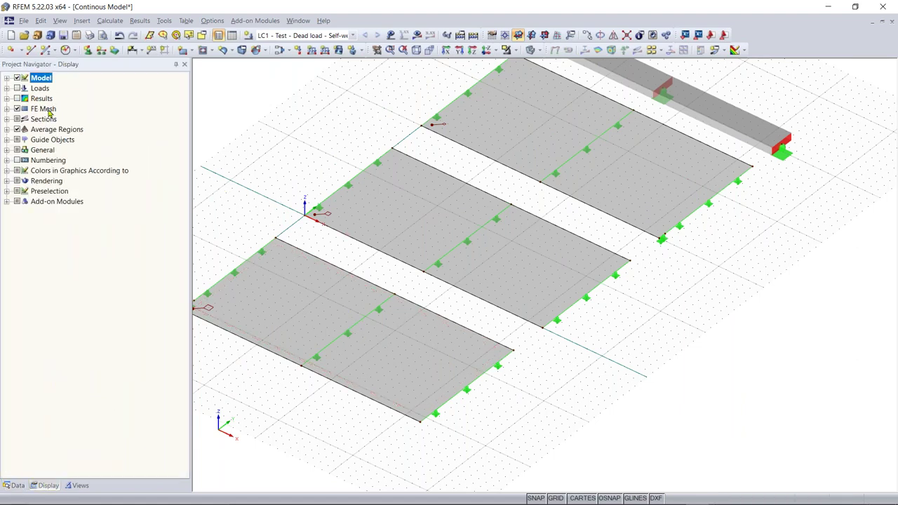
{"action": "left_click", "coordinate": [6, 77]}
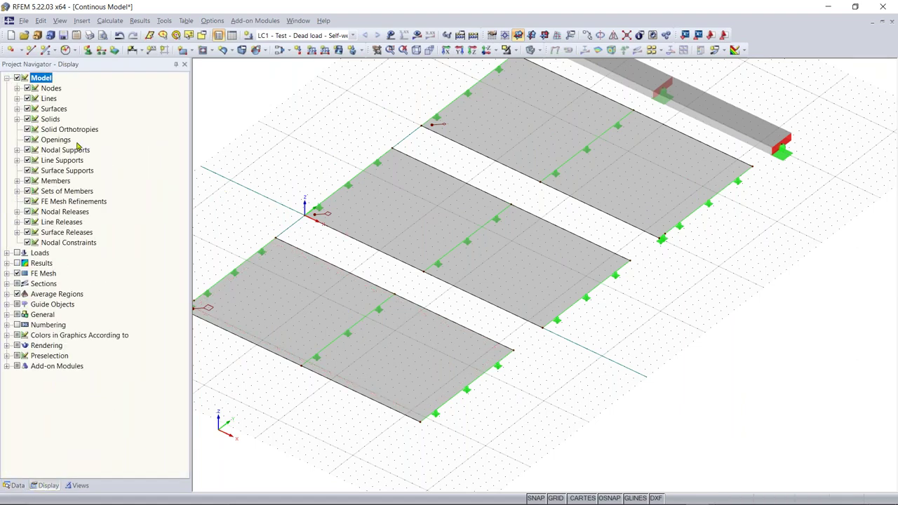
{"action": "left_click", "coordinate": [28, 160]}
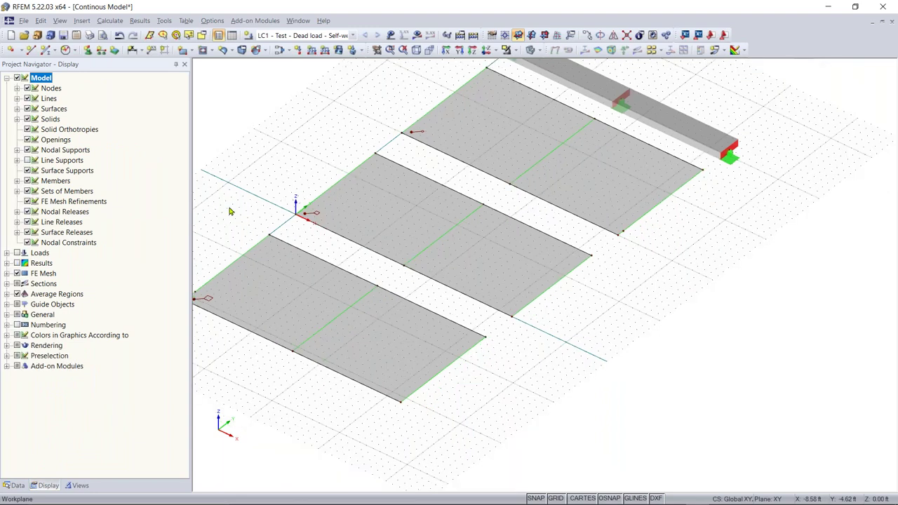
{"action": "scroll", "coordinate": [306, 199], "scroll_direction": "up", "scroll_amount": 2}
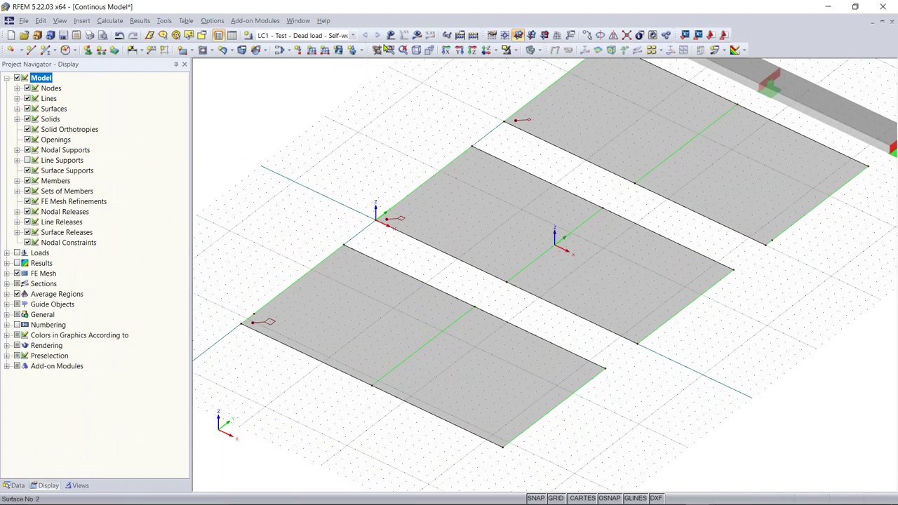
{"action": "left_click", "coordinate": [14, 485]}
{"action": "scroll", "coordinate": [117, 358], "scroll_direction": "down", "scroll_amount": 7}
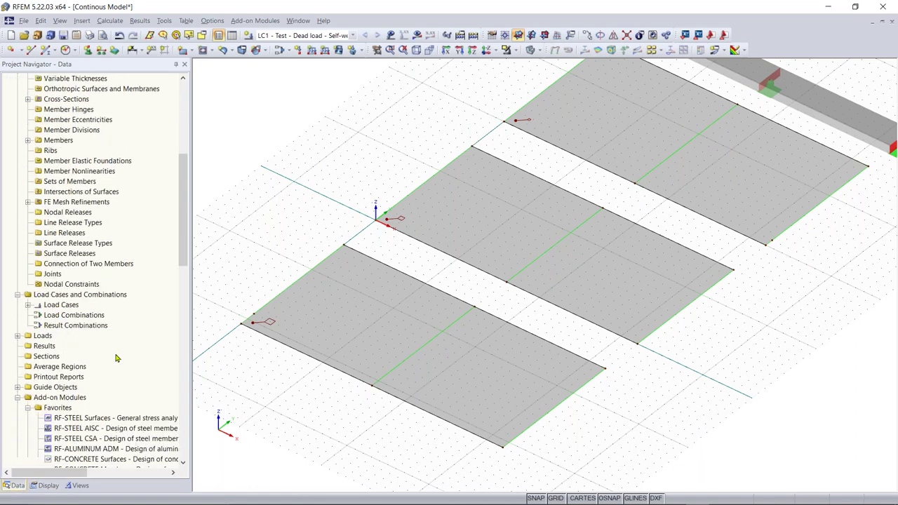
{"action": "right_click", "coordinate": [62, 319]}
{"action": "left_click", "coordinate": [78, 335]}
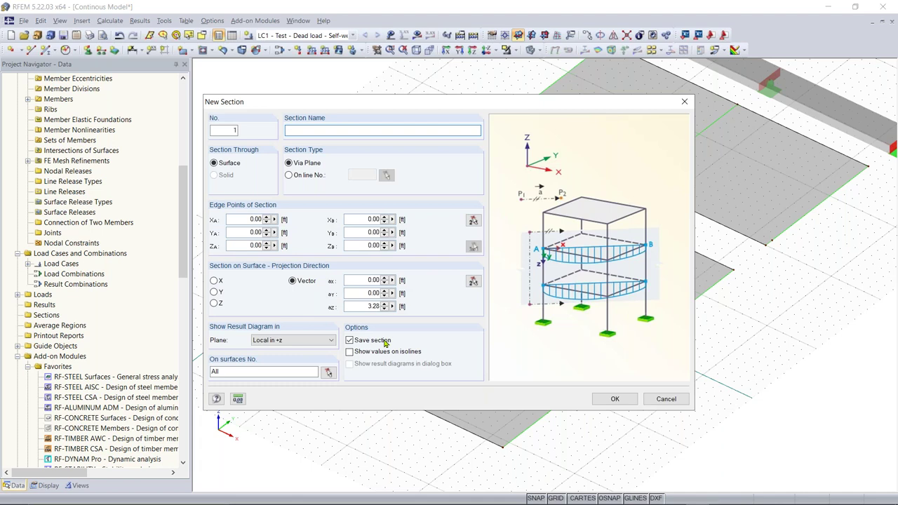
{"action": "left_click", "coordinate": [473, 280]}
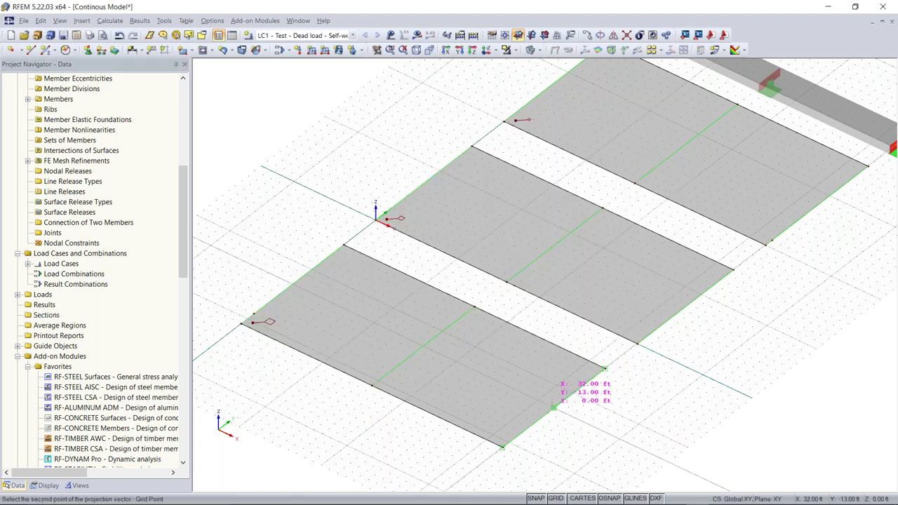
{"action": "left_click", "coordinate": [290, 248]}
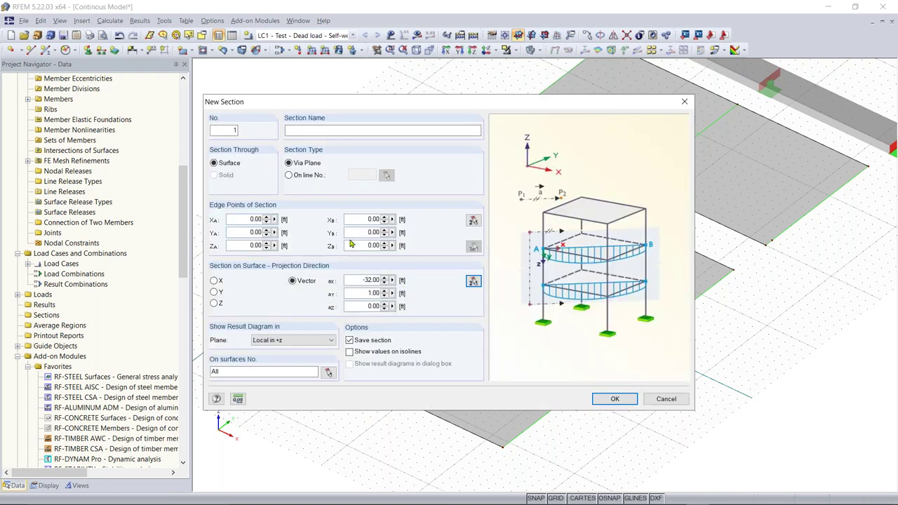
{"action": "left_click", "coordinate": [473, 220]}
{"action": "left_click", "coordinate": [553, 404]}
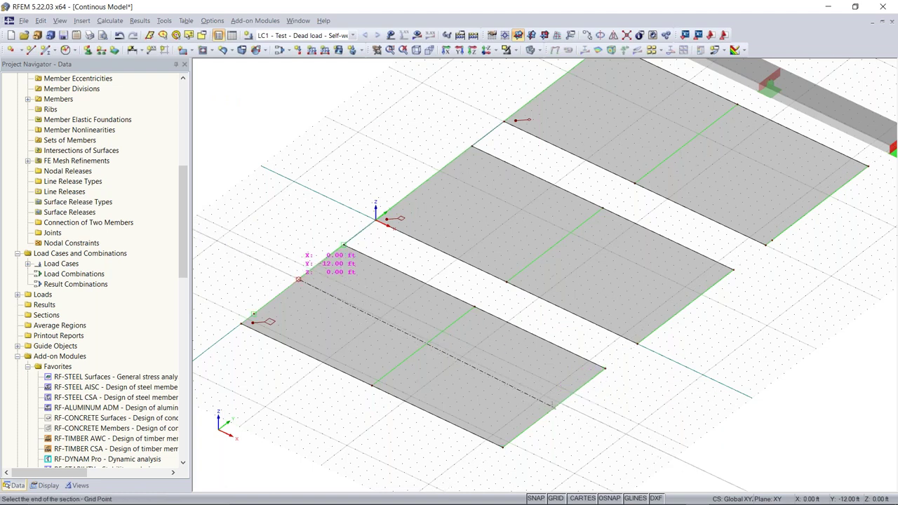
{"action": "left_click", "coordinate": [299, 279]}
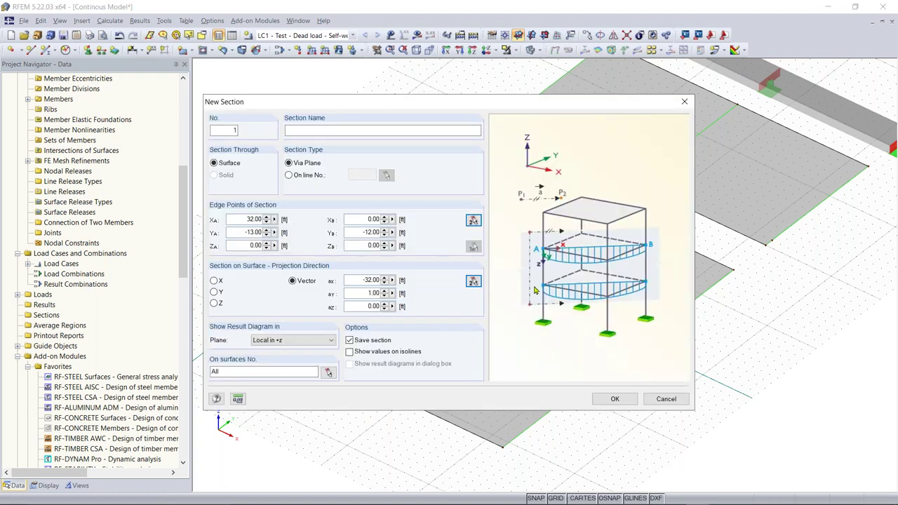
{"action": "left_click", "coordinate": [615, 398]}
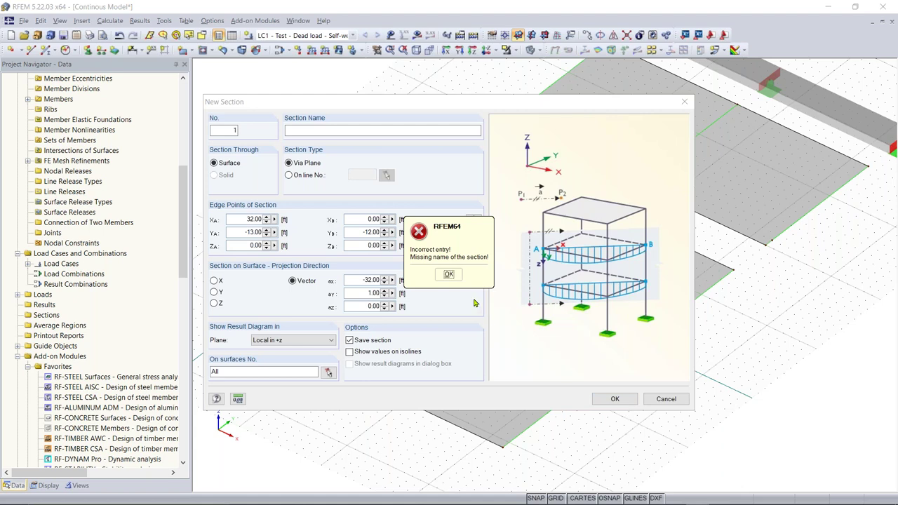
{"action": "left_click", "coordinate": [448, 273]}
{"action": "type", "text": "AA"}
{"action": "left_click", "coordinate": [614, 399]}
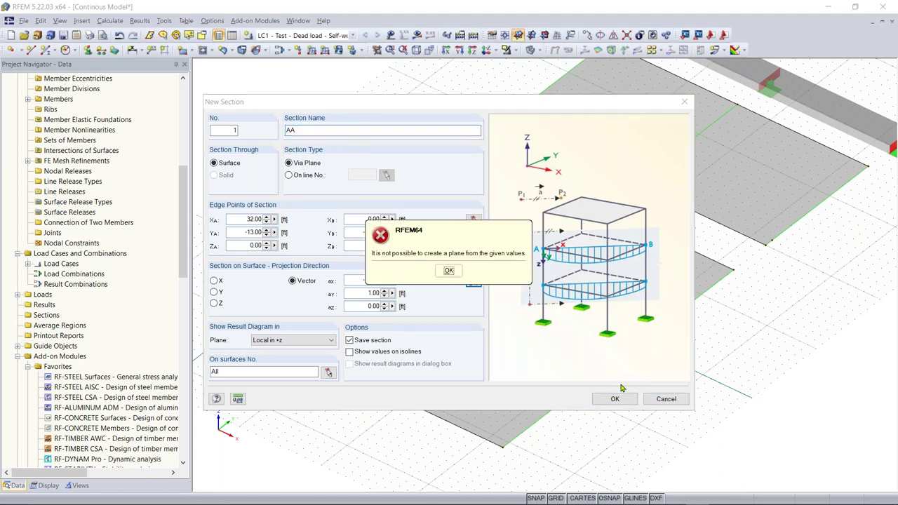
{"action": "left_click", "coordinate": [449, 272]}
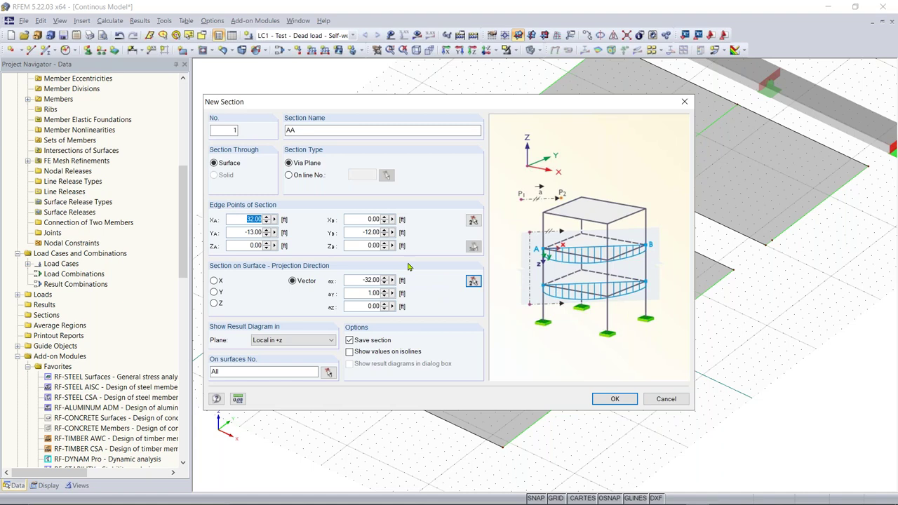
{"action": "left_click", "coordinate": [684, 101]}
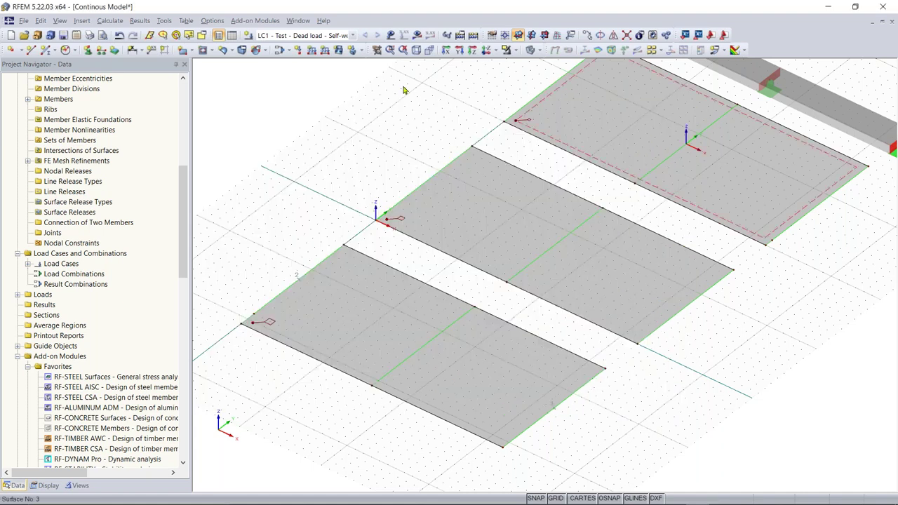
Create surface section AA via plane along the front plate, from (32, -13, 0) ft to (0, -12, 0) ft
{"action": "right_click", "coordinate": [49, 316]}
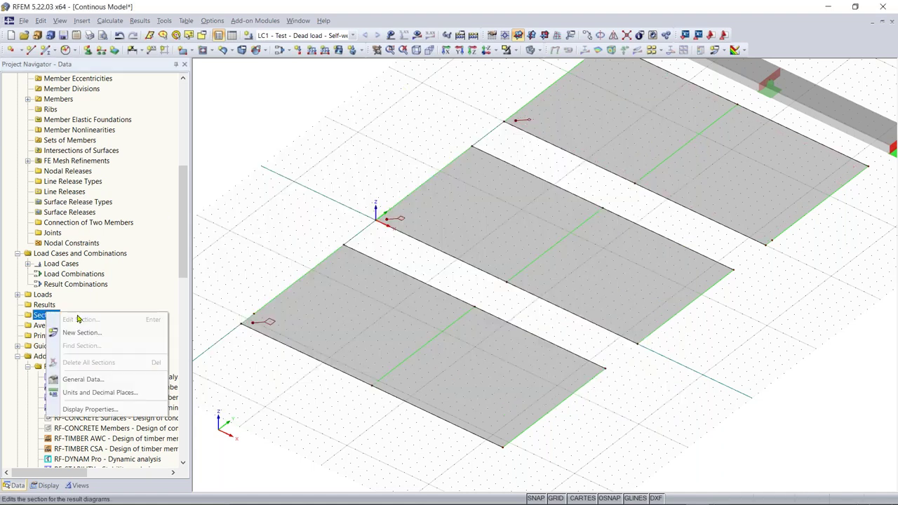
{"action": "left_click", "coordinate": [77, 330]}
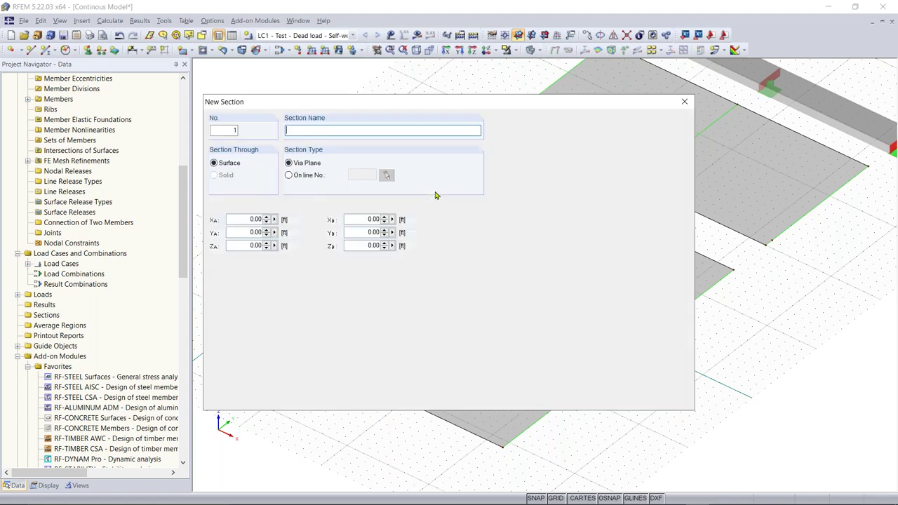
{"action": "type", "text": "AA"}
{"action": "left_click", "coordinate": [474, 220]}
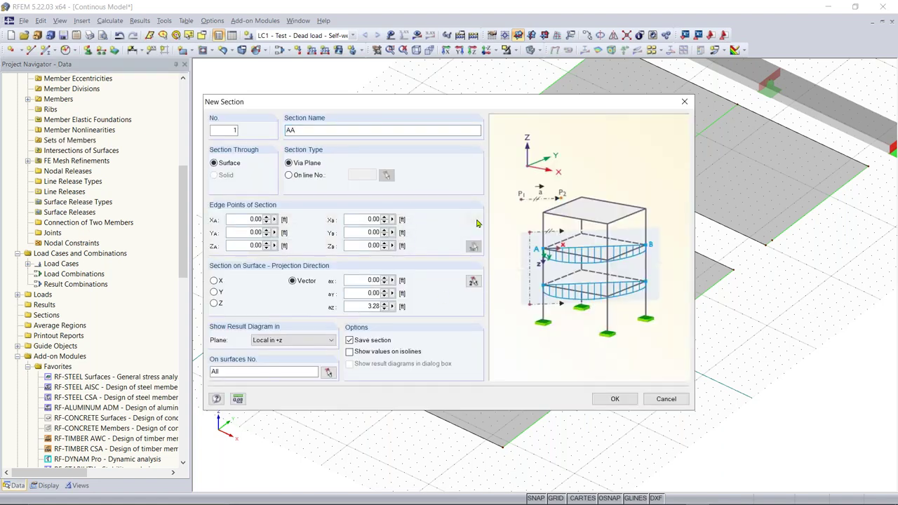
{"action": "left_click", "coordinate": [558, 407]}
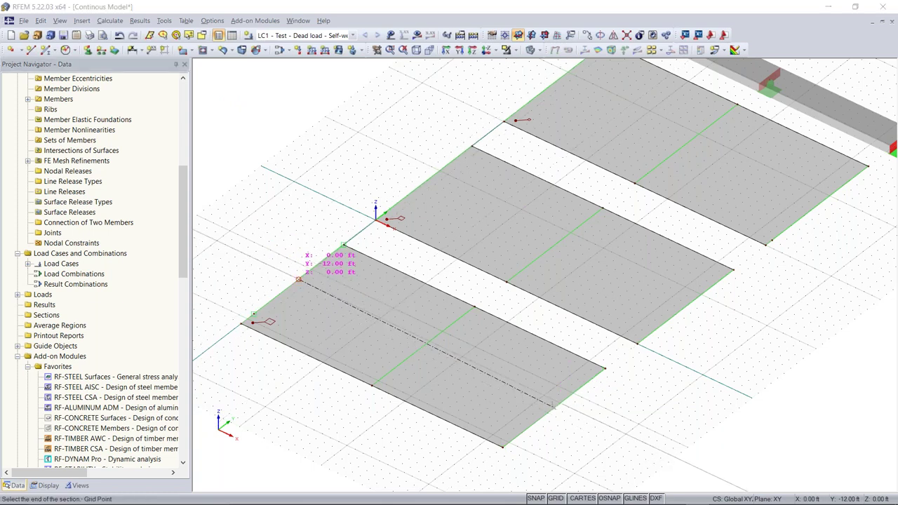
{"action": "left_click", "coordinate": [298, 279]}
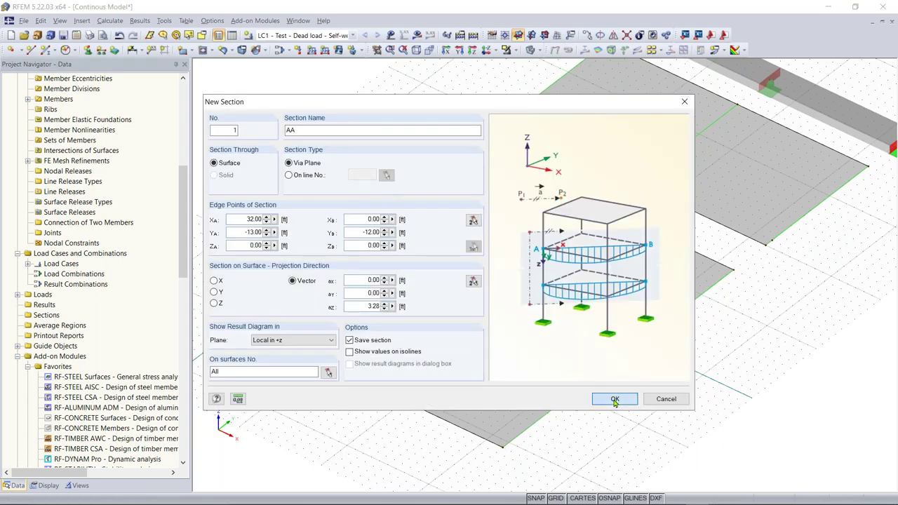
{"action": "left_click", "coordinate": [608, 399]}
{"action": "middle_click_drag", "start_coordinate": [621, 373], "coordinate": [591, 364]}
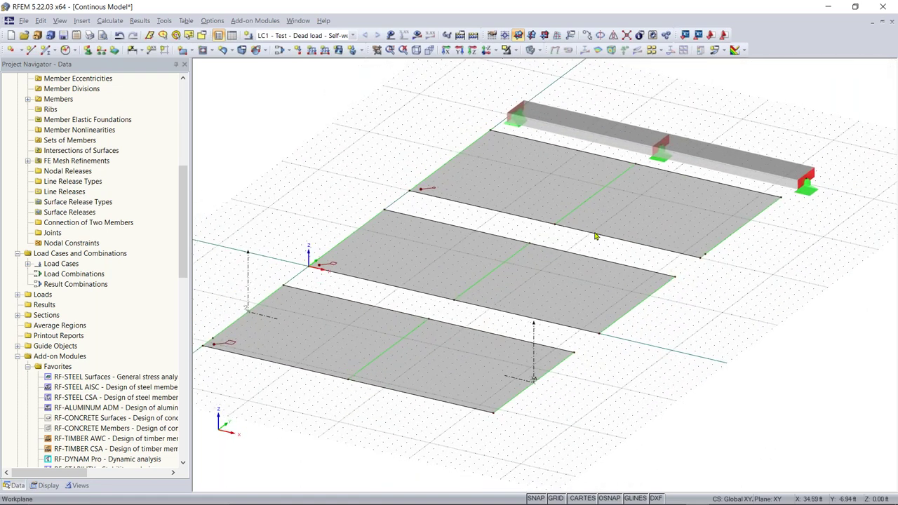
Show the line supports again in the model display and return to the model data tree
{"action": "left_click", "coordinate": [48, 486]}
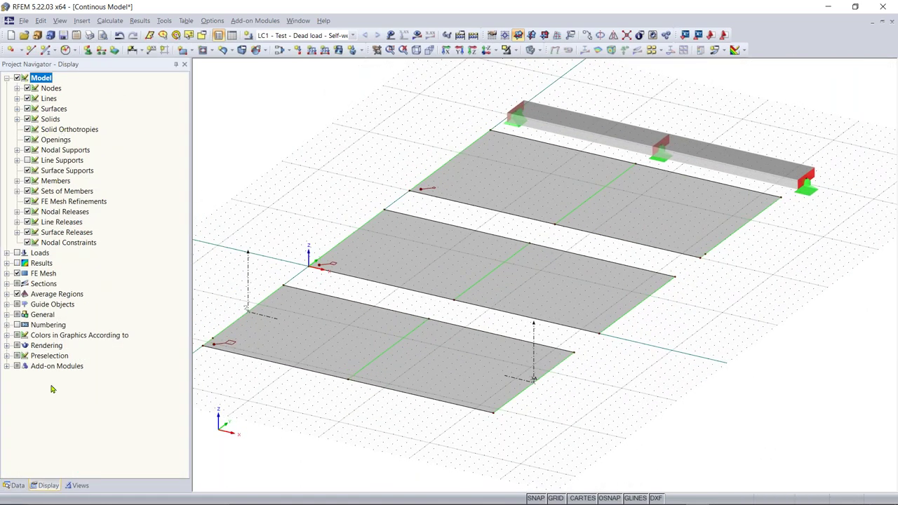
{"action": "left_click", "coordinate": [28, 160]}
{"action": "left_click", "coordinate": [16, 485]}
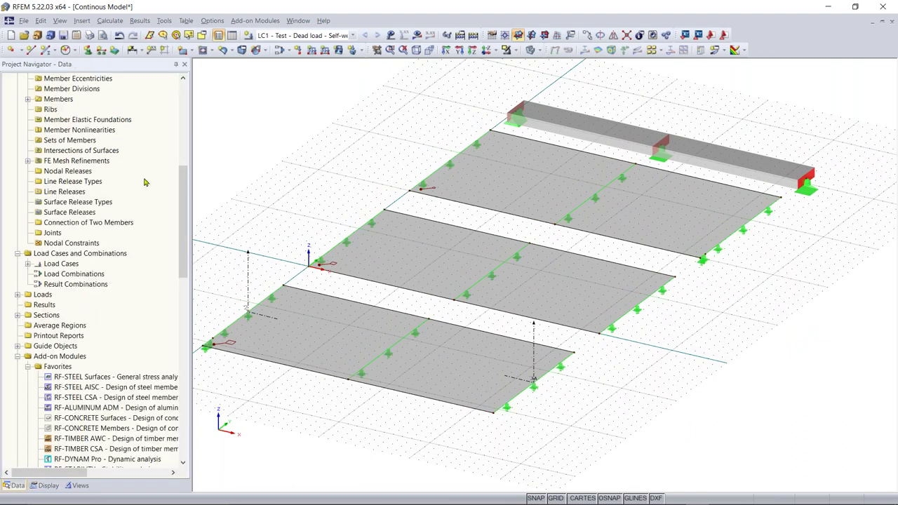
{"action": "scroll", "coordinate": [597, 391], "scroll_direction": "up", "scroll_amount": 4}
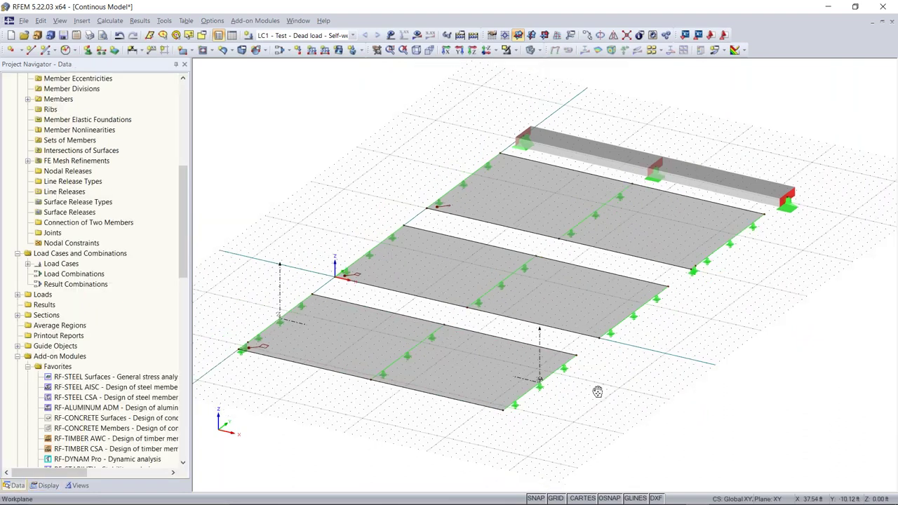
{"action": "scroll", "coordinate": [268, 309], "scroll_direction": "up", "scroll_amount": 2}
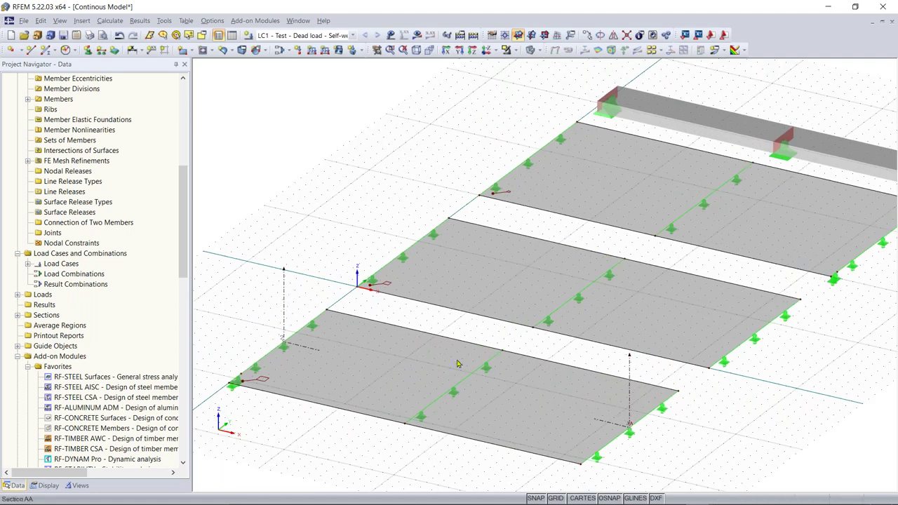
{"action": "scroll", "coordinate": [636, 408], "scroll_direction": "down", "scroll_amount": 3}
{"action": "middle_click_drag", "start_coordinate": [636, 410], "coordinate": [652, 428]}
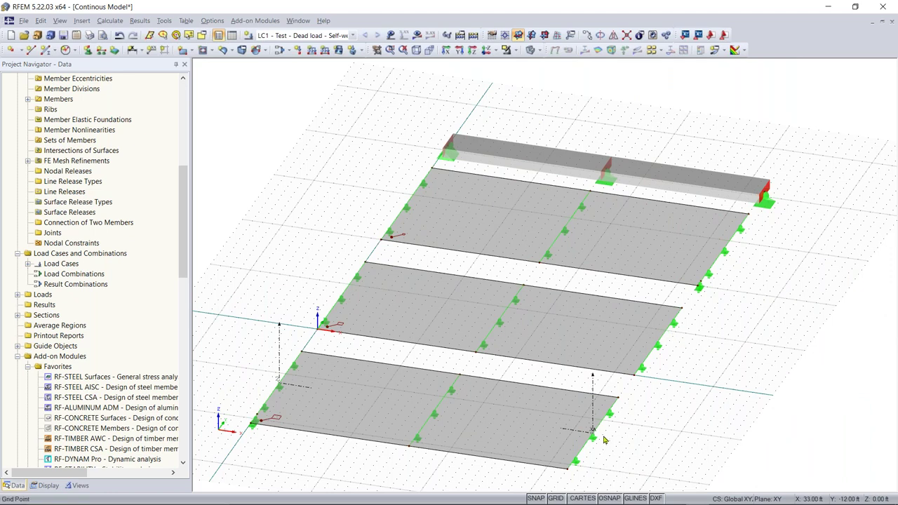
{"action": "middle_click_drag", "start_coordinate": [393, 290], "coordinate": [316, 308], "text": "ctrl"}
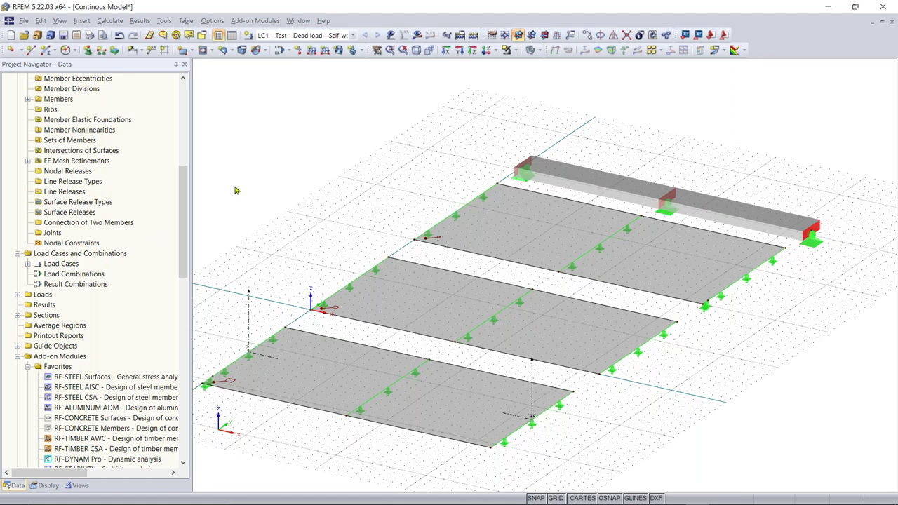
Try a diagonal surface section AA 1 via plane across the middle plate, from (32, 0, 0) ft to (0, 15, 0) ft, and delete it
{"action": "left_click", "coordinate": [715, 50]}
{"action": "right_click", "coordinate": [47, 316]}
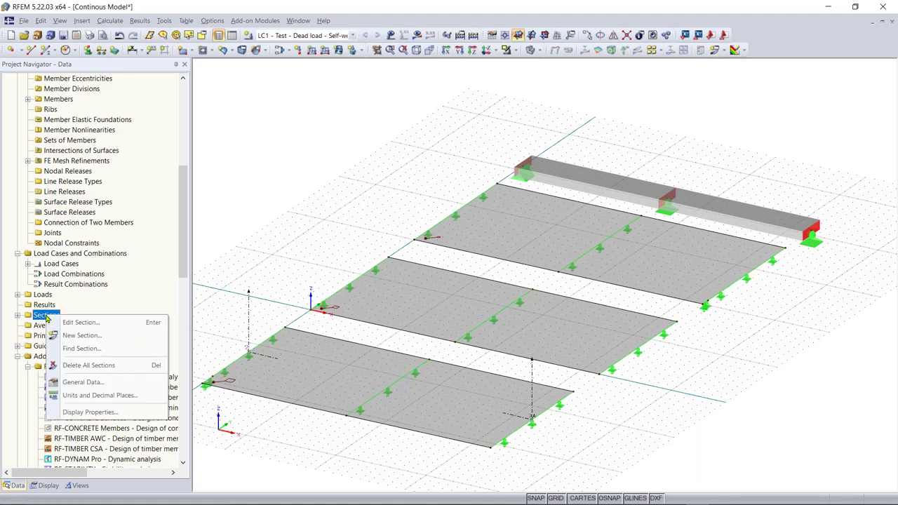
{"action": "left_click", "coordinate": [82, 336]}
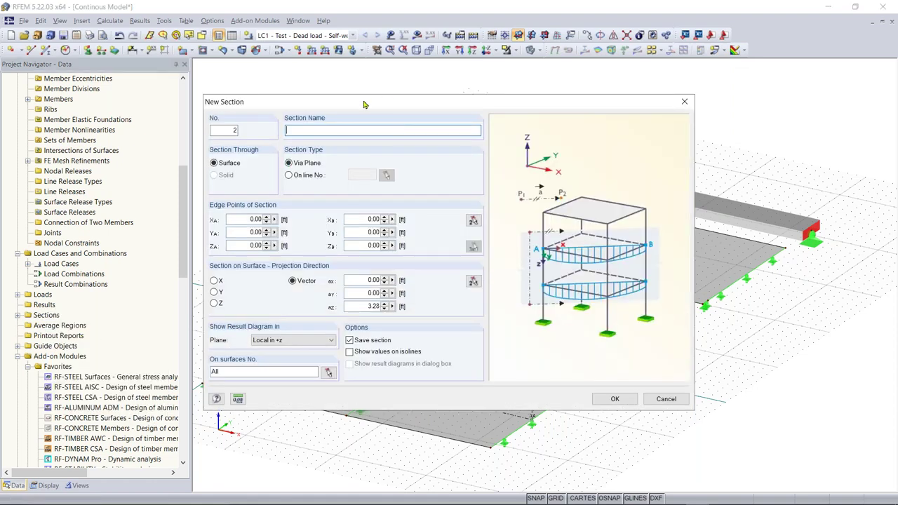
{"action": "left_click_drag", "start_coordinate": [364, 103], "coordinate": [389, 98]}
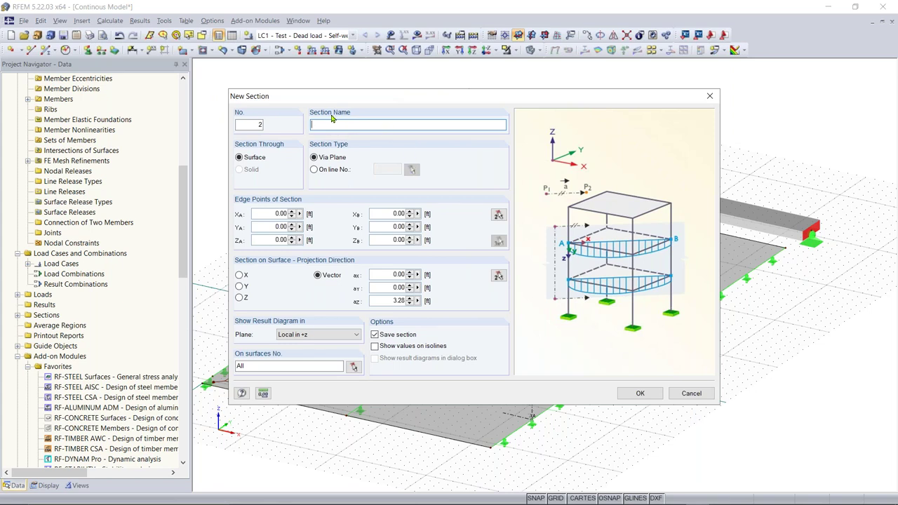
{"action": "type", "text": "AA"}
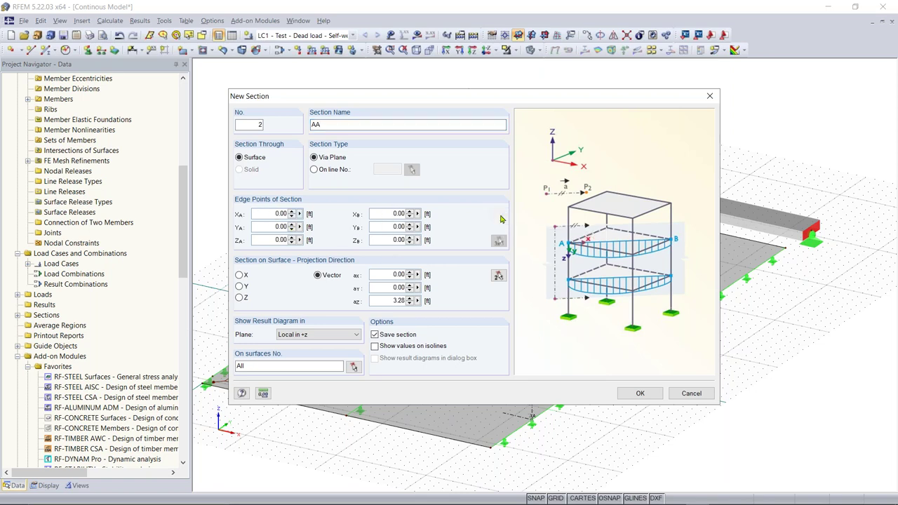
{"action": "left_click", "coordinate": [499, 216]}
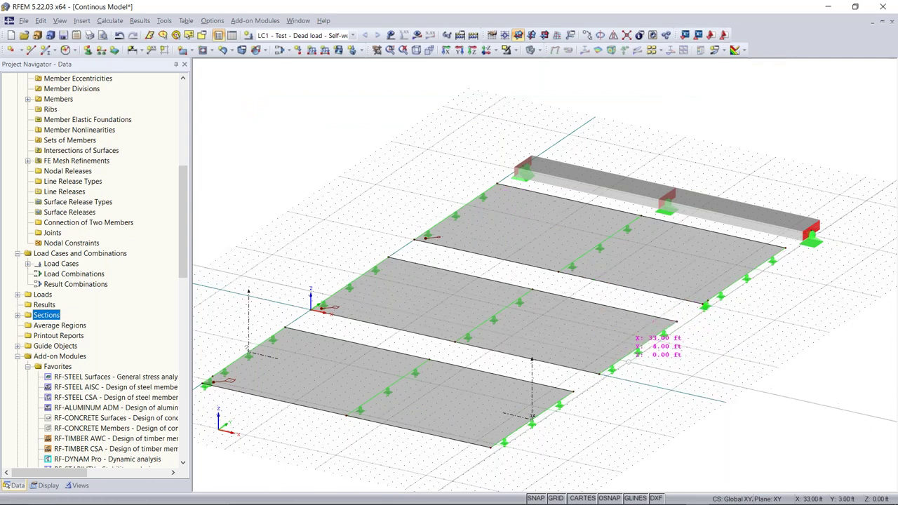
{"action": "left_click", "coordinate": [596, 368]}
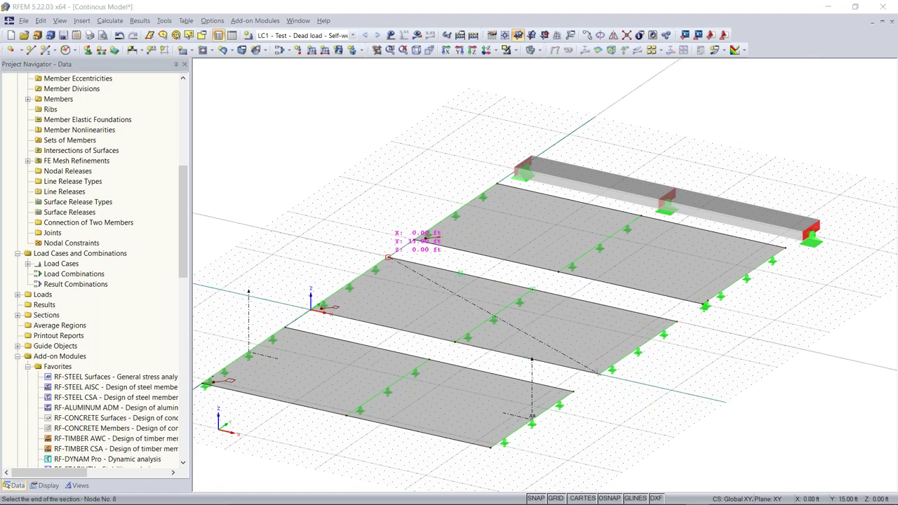
{"action": "left_click", "coordinate": [388, 258]}
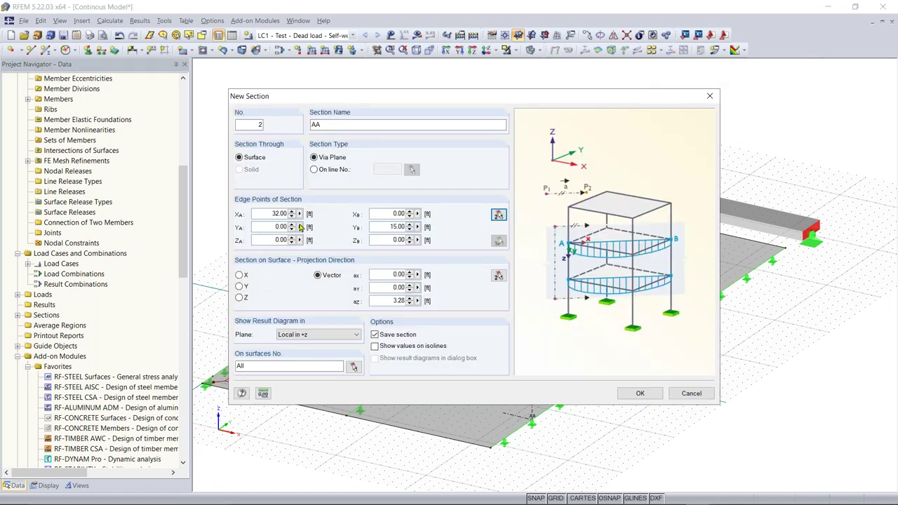
{"action": "left_click", "coordinate": [638, 394]}
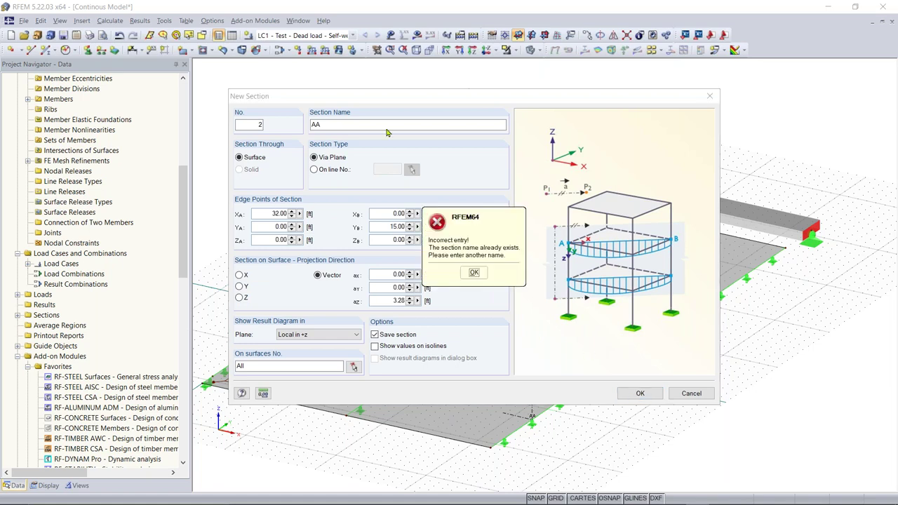
{"action": "left_click", "coordinate": [474, 272]}
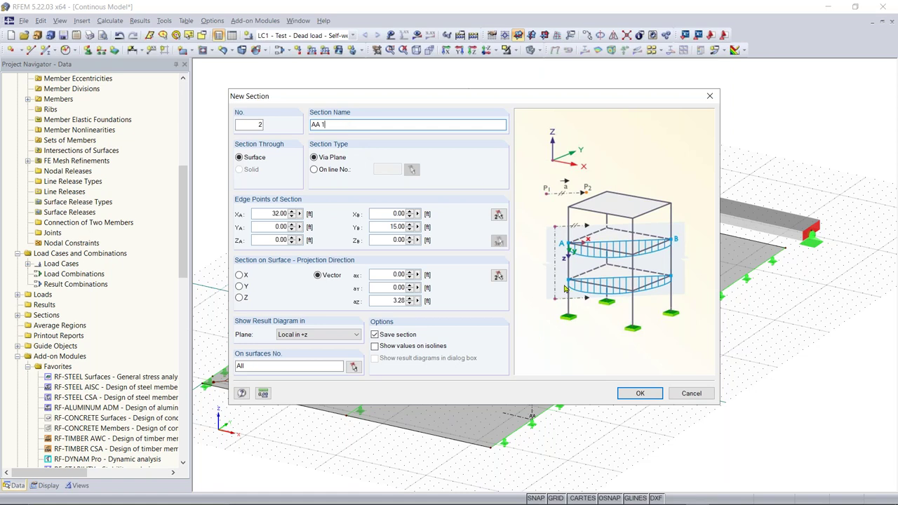
{"action": "left_click", "coordinate": [638, 394]}
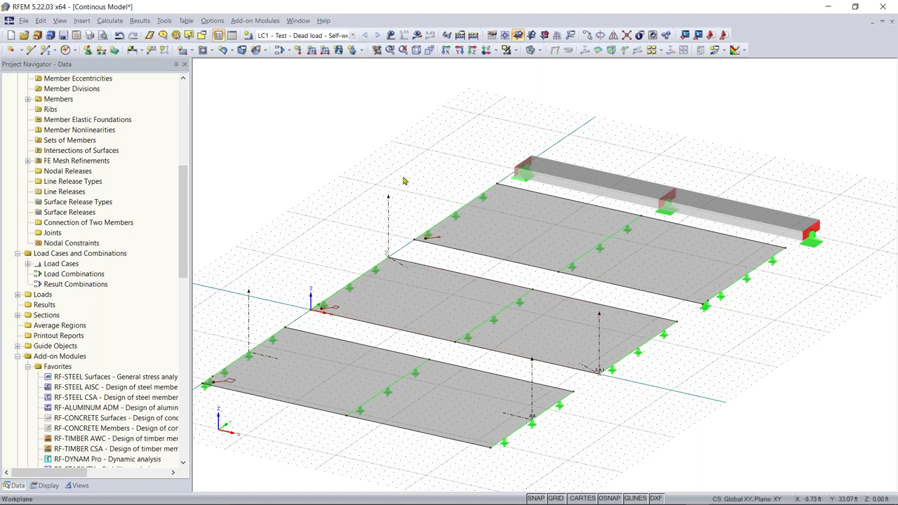
{"action": "left_click", "coordinate": [388, 210]}
{"action": "key", "text": "Delete"}
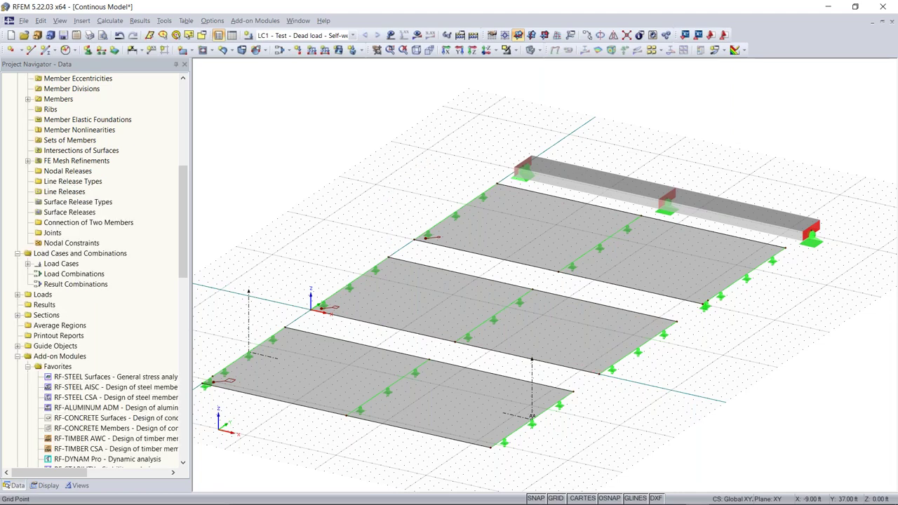
Review the result diagram plane options of section AA on the front plate, keep Local in +z, and close without applying changes
{"action": "double_click", "coordinate": [247, 316]}
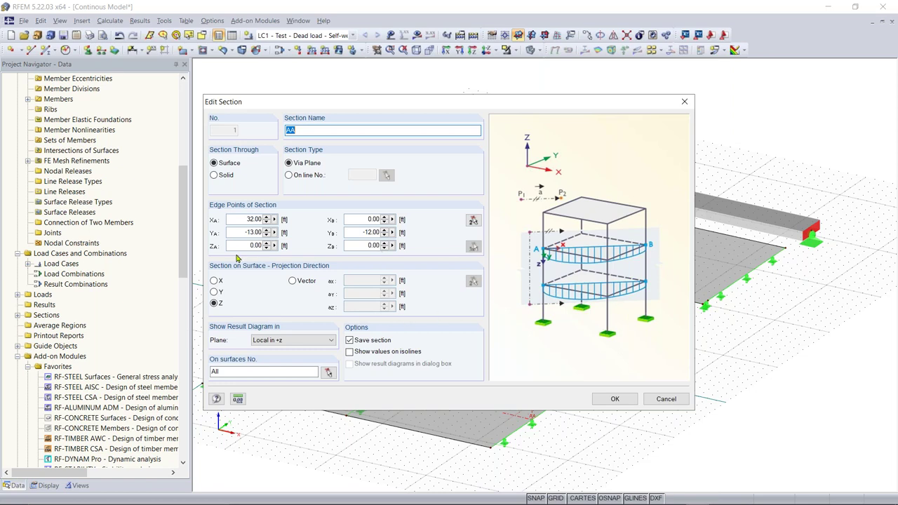
{"action": "left_click", "coordinate": [301, 339]}
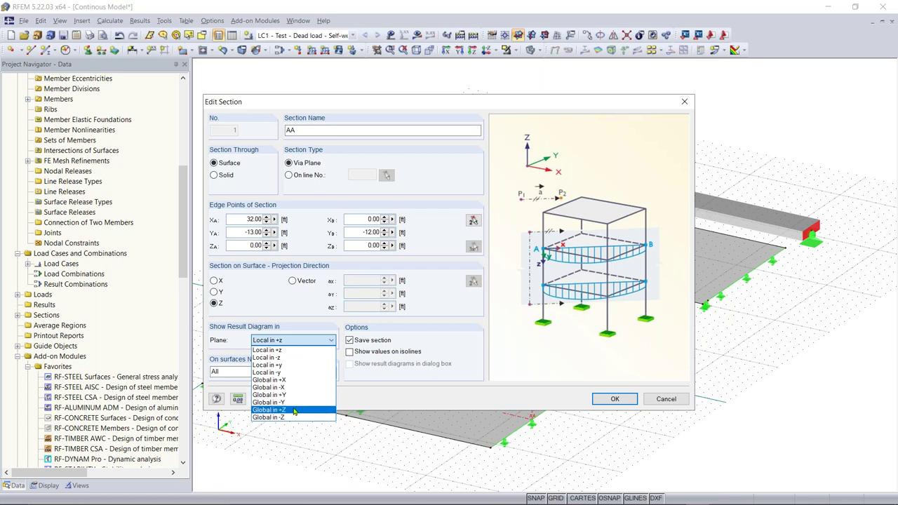
{"action": "left_click", "coordinate": [311, 342]}
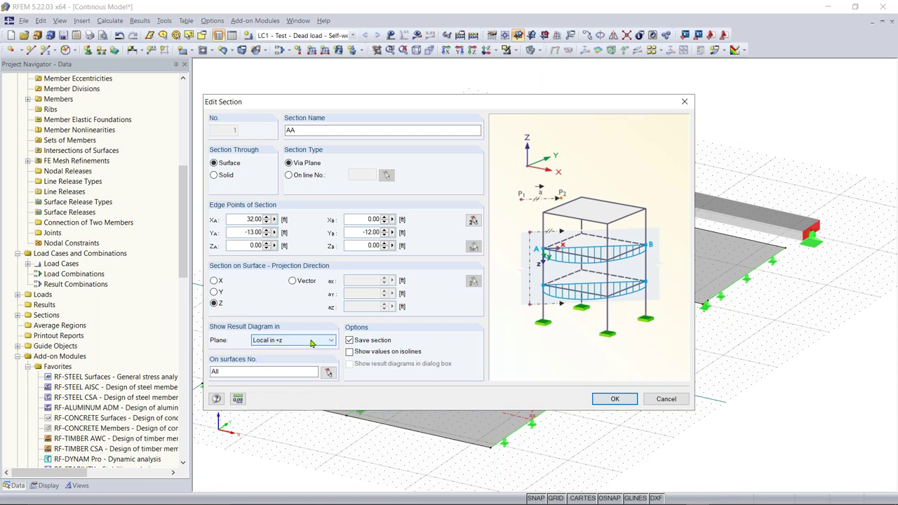
{"action": "left_click", "coordinate": [311, 342]}
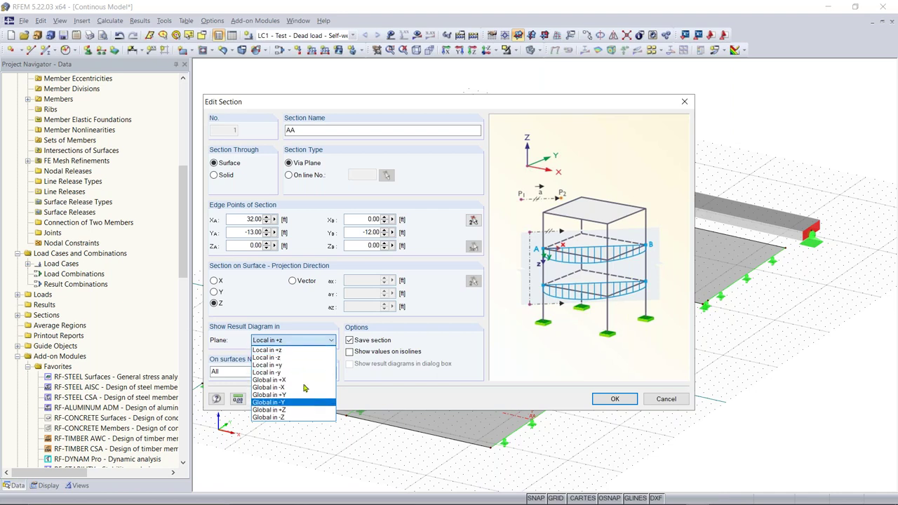
{"action": "left_click", "coordinate": [306, 349]}
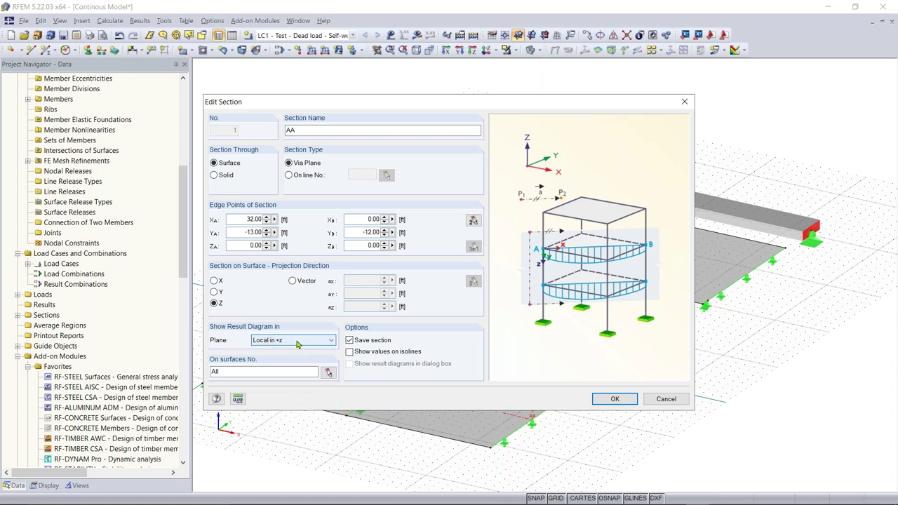
{"action": "left_click", "coordinate": [666, 399]}
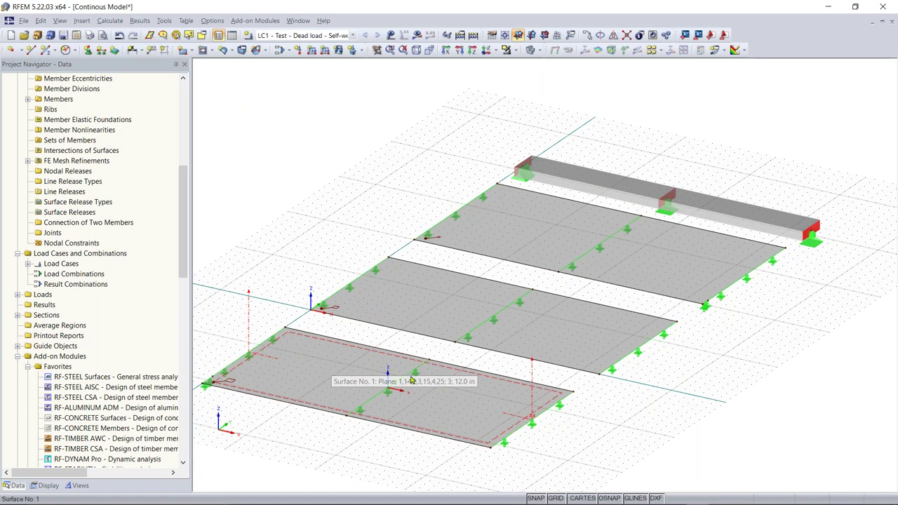
Highlight the first beam span, the middle plate and the rear plate in turn to compare the structures in the model
{"action": "scroll", "coordinate": [269, 407], "scroll_direction": "up", "scroll_amount": 3}
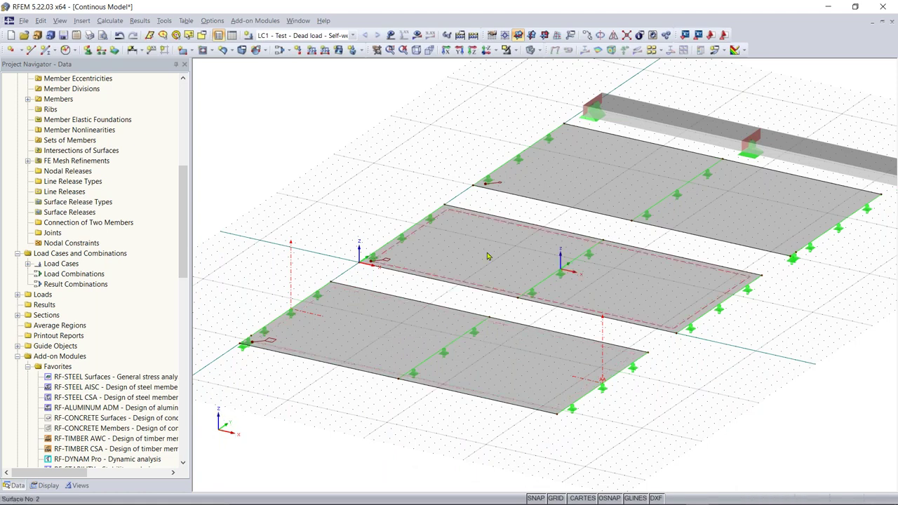
{"action": "middle_click_drag", "start_coordinate": [610, 228], "coordinate": [533, 238]}
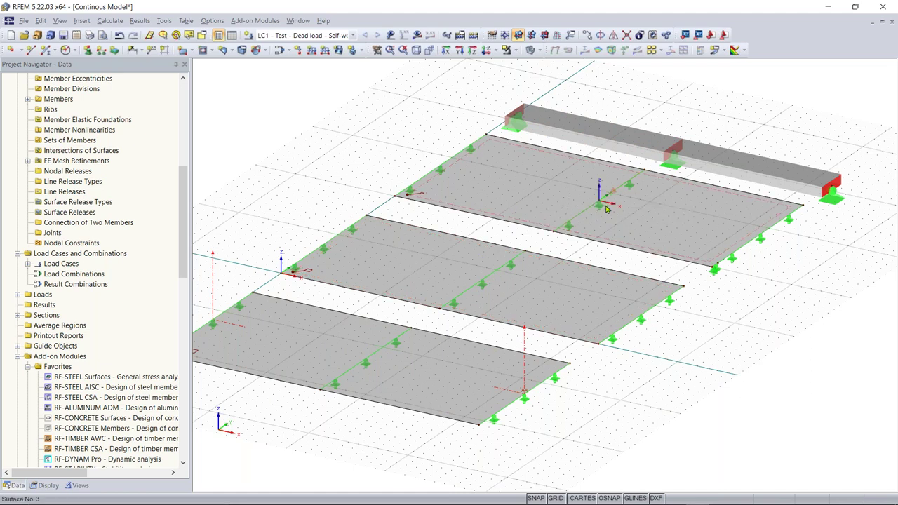
{"action": "left_click", "coordinate": [582, 133]}
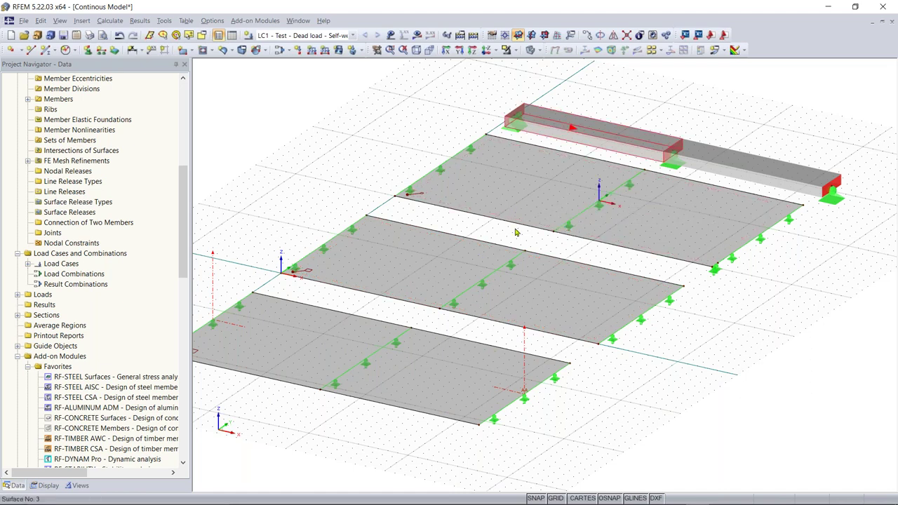
{"action": "key", "text": "Escape"}
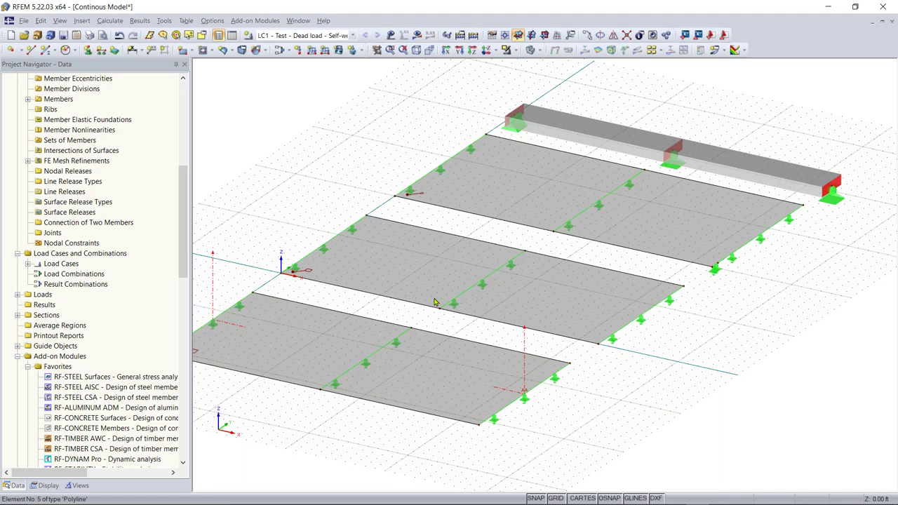
{"action": "left_click", "coordinate": [478, 267]}
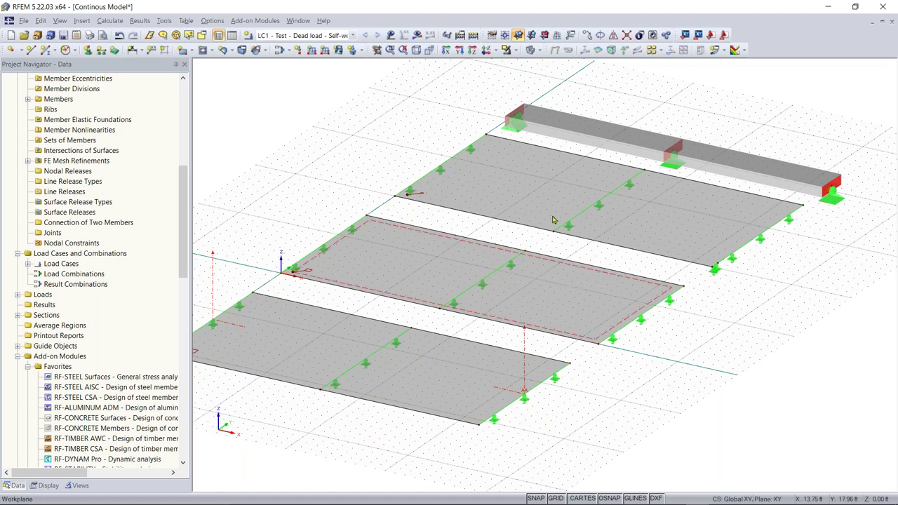
{"action": "left_click", "coordinate": [592, 211]}
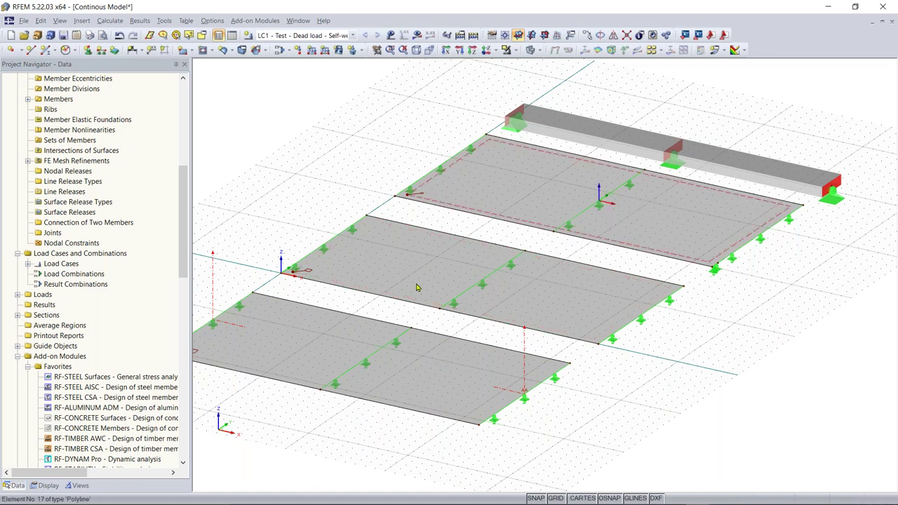
{"action": "left_click", "coordinate": [475, 301]}
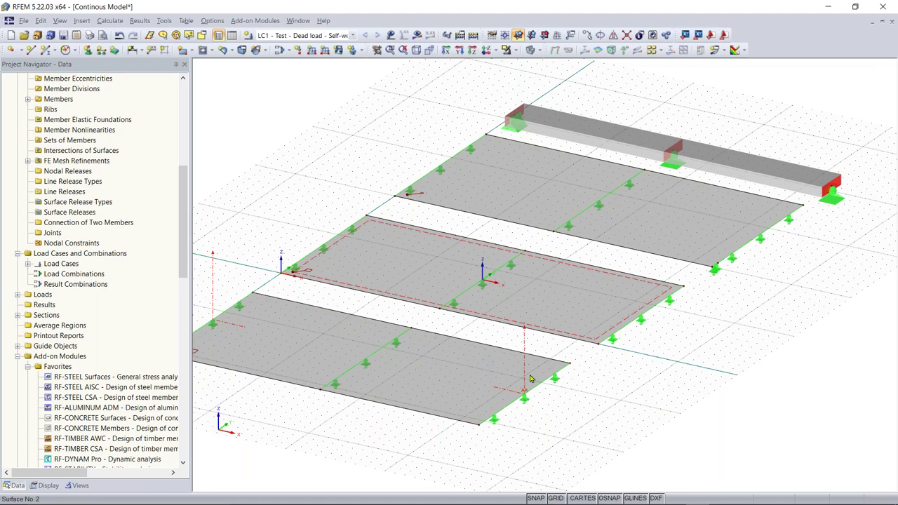
Copy section AA from the front plate onto the middle and rear plates at the same relative location
{"action": "scroll", "coordinate": [497, 307], "scroll_direction": "down", "scroll_amount": 1}
{"action": "middle_click_drag", "start_coordinate": [547, 366], "coordinate": [561, 390]}
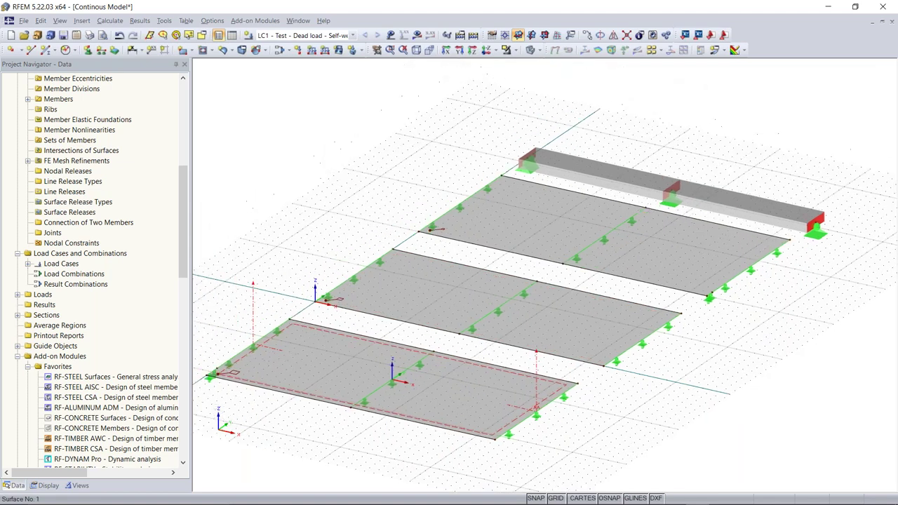
{"action": "left_click", "coordinate": [554, 372]}
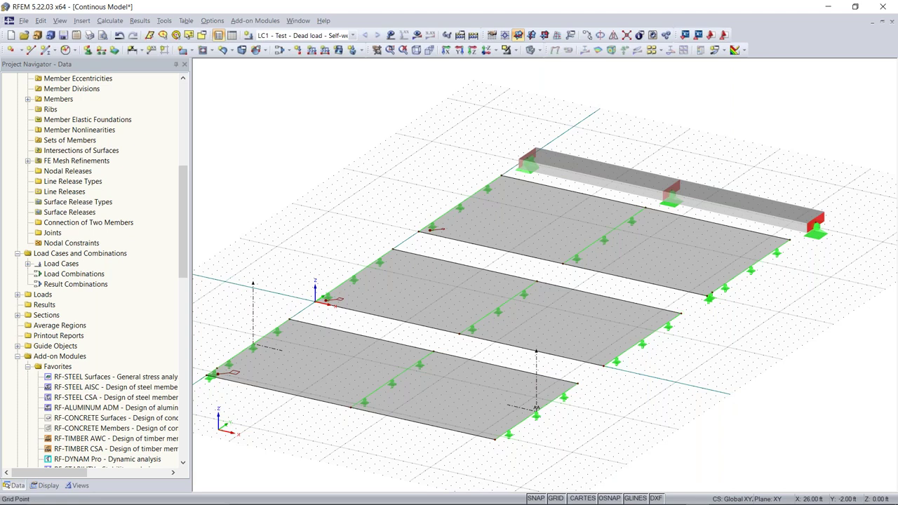
{"action": "left_click_drag", "start_coordinate": [638, 344], "coordinate": [656, 300]}
{"action": "left_click", "coordinate": [644, 345]}
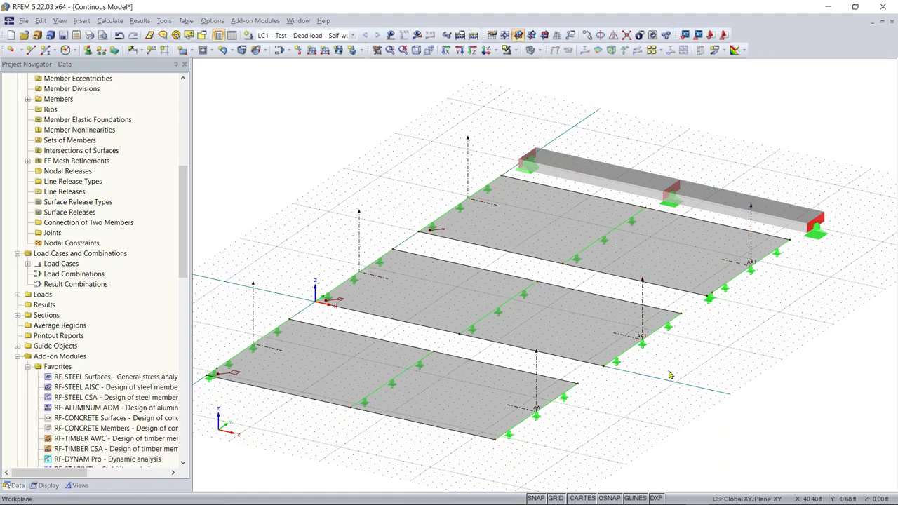
{"action": "scroll", "coordinate": [477, 225], "scroll_direction": "down", "scroll_amount": 2}
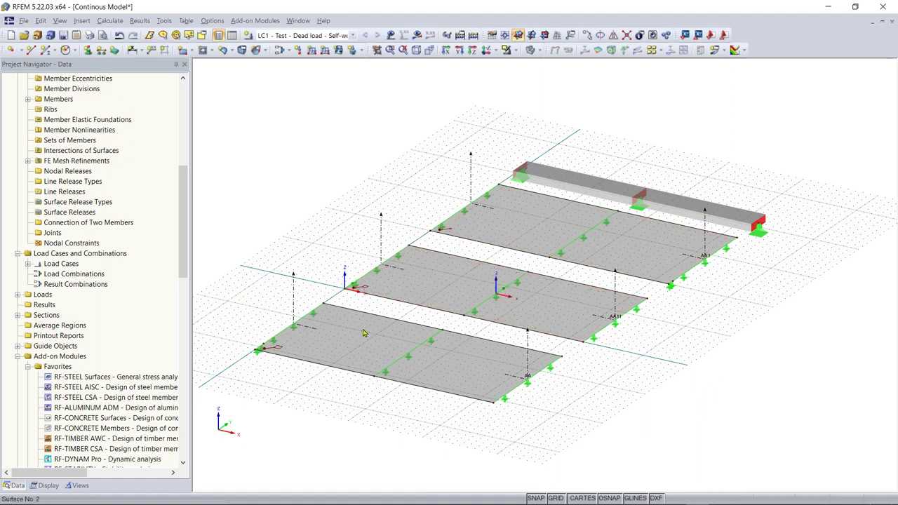
{"action": "scroll", "coordinate": [298, 312], "scroll_direction": "up", "scroll_amount": 1}
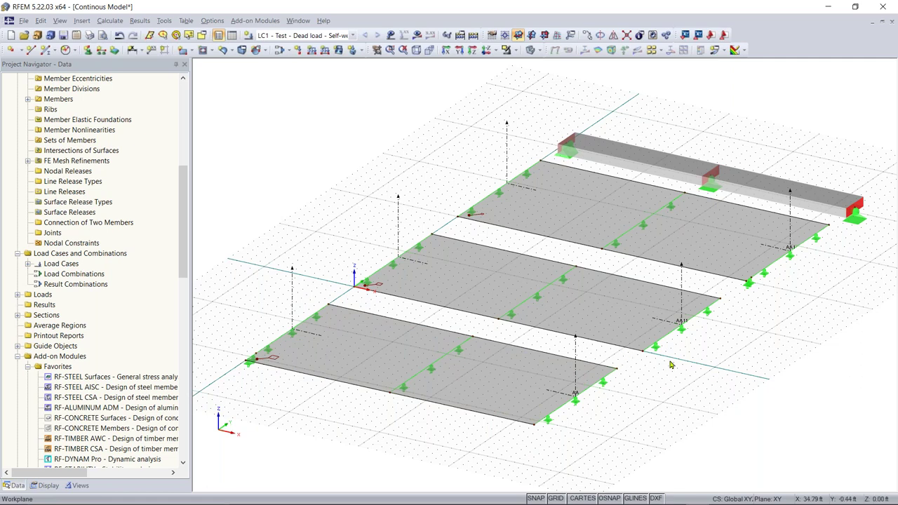
{"action": "scroll", "coordinate": [626, 358], "scroll_direction": "down", "scroll_amount": 3}
{"action": "middle_click_drag", "start_coordinate": [622, 385], "coordinate": [627, 366]}
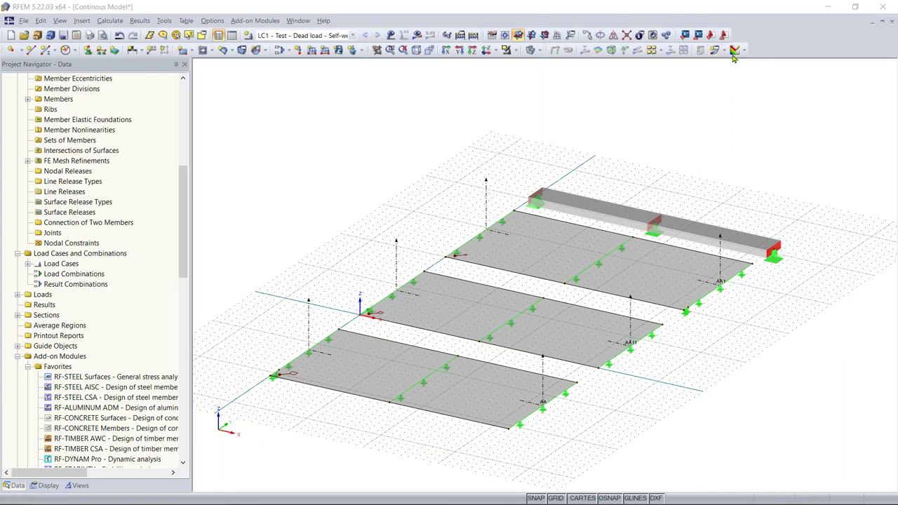
{"action": "mouse_move", "coordinate": [737, 501]}
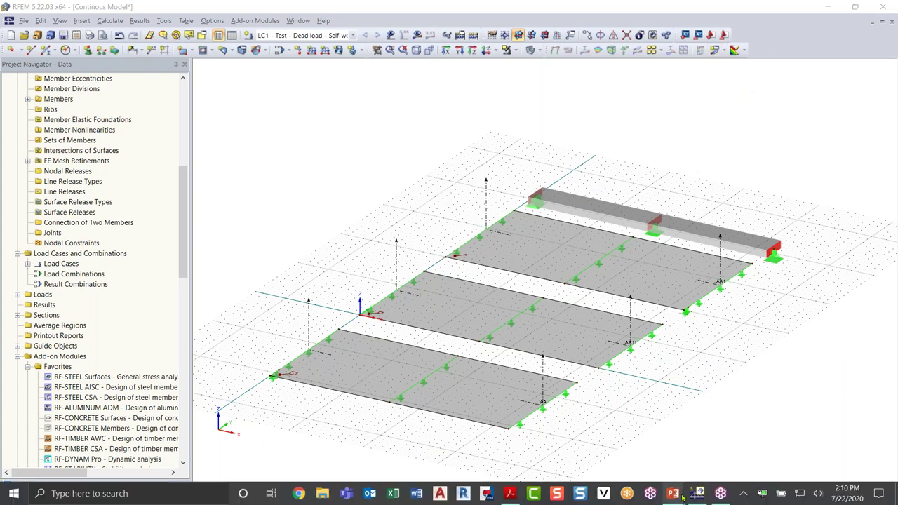
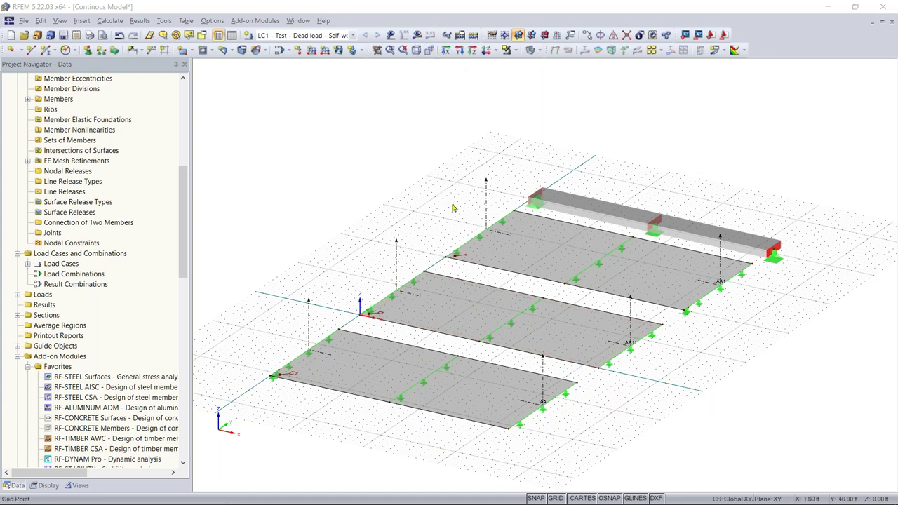
Show the loads of load case LC1 - Test - Dead load on the plates and the beam
{"action": "middle_click_drag", "start_coordinate": [455, 206], "coordinate": [403, 193], "text": "ctrl"}
{"action": "scroll", "coordinate": [403, 193], "scroll_direction": "up", "scroll_amount": 2}
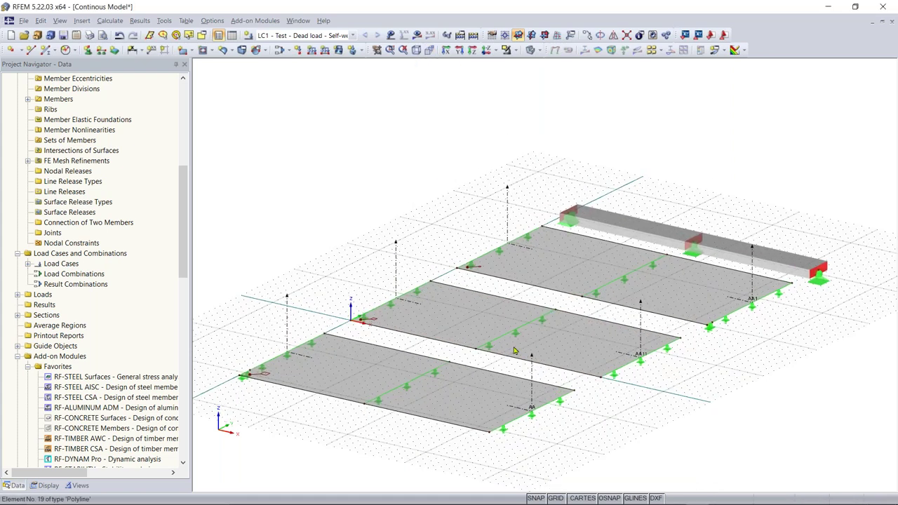
{"action": "left_click", "coordinate": [390, 35]}
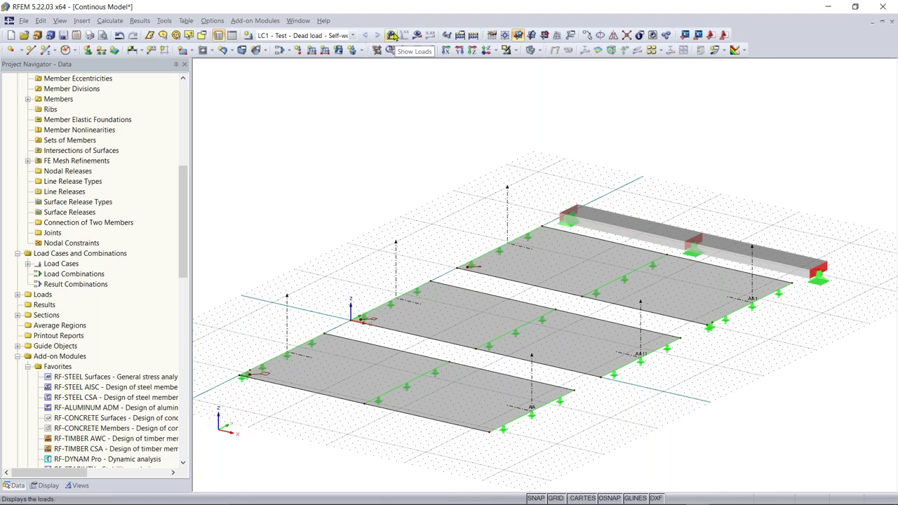
{"action": "left_click", "coordinate": [392, 35]}
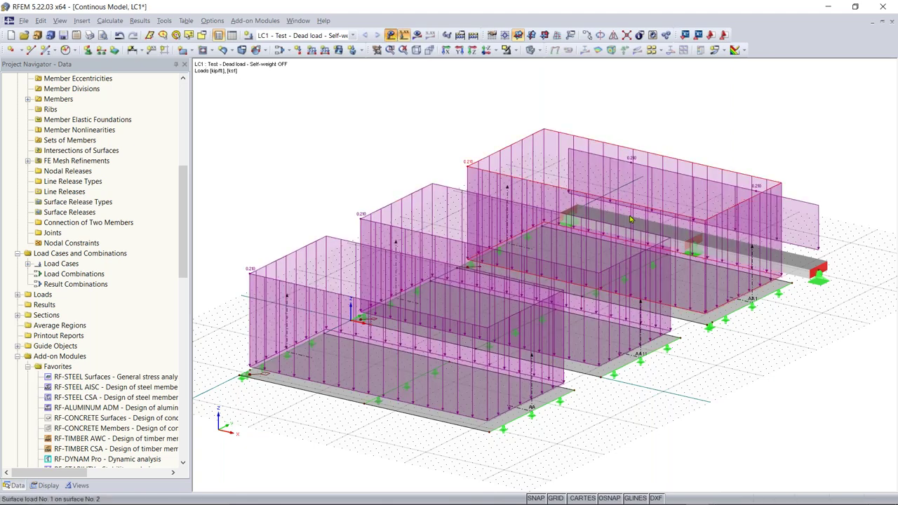
Hide the load display on the plates and the beam
{"action": "left_click", "coordinate": [391, 35]}
{"action": "left_click", "coordinate": [391, 35]}
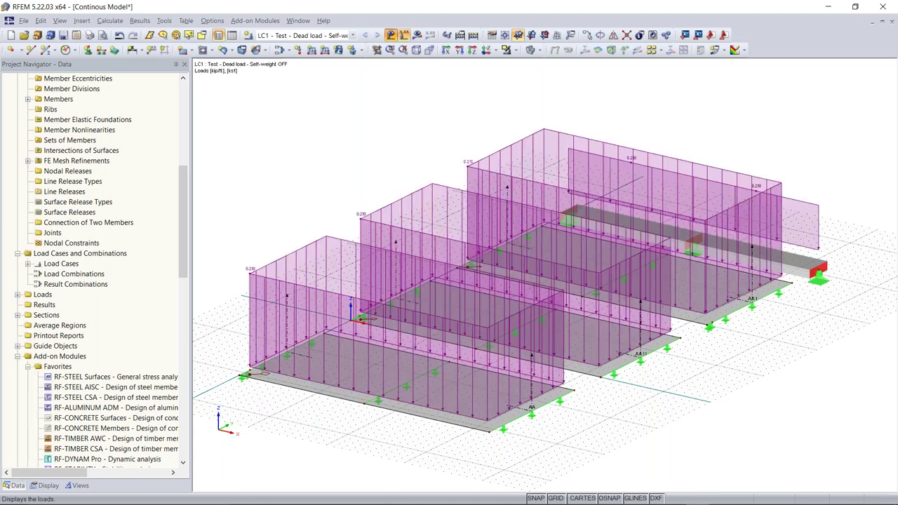
{"action": "left_click", "coordinate": [392, 35]}
{"action": "middle_click_drag", "start_coordinate": [638, 357], "coordinate": [627, 339]}
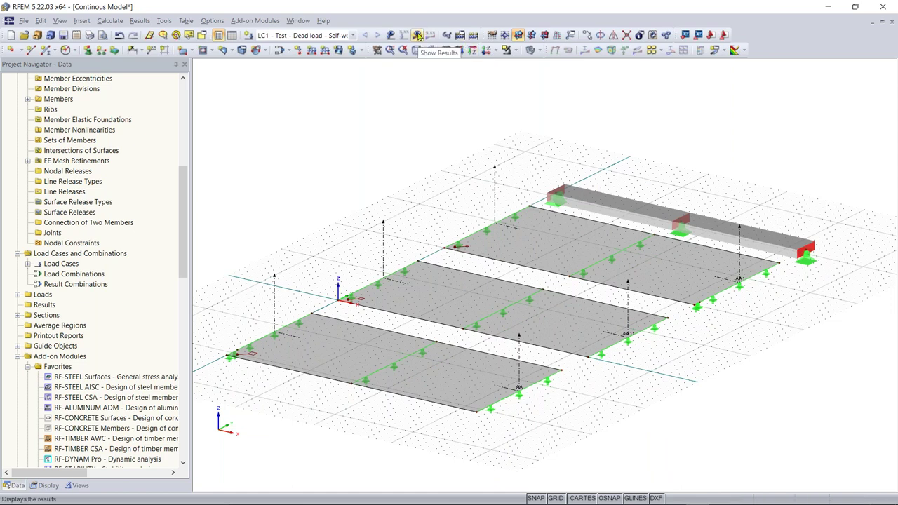
Keep load case LC1 - Test - Dead load active and run Calculate All for the model
{"action": "left_click", "coordinate": [354, 35]}
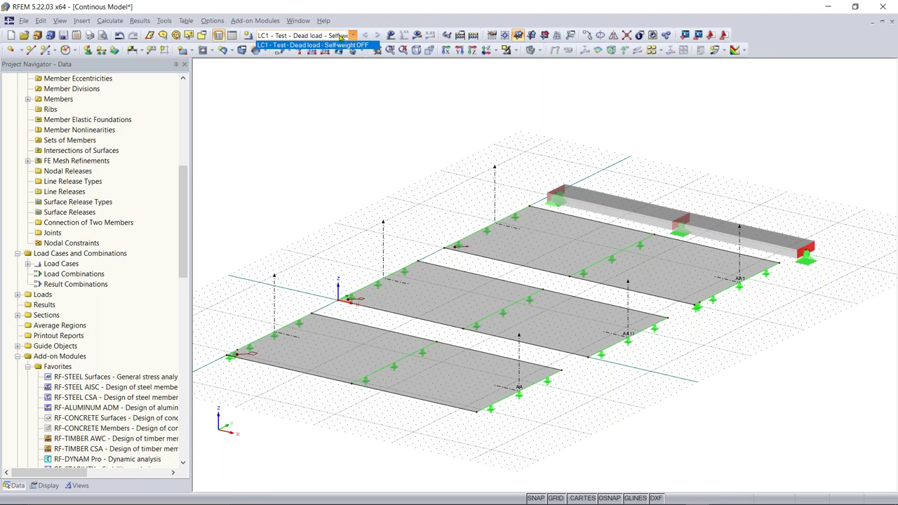
{"action": "left_click", "coordinate": [341, 36]}
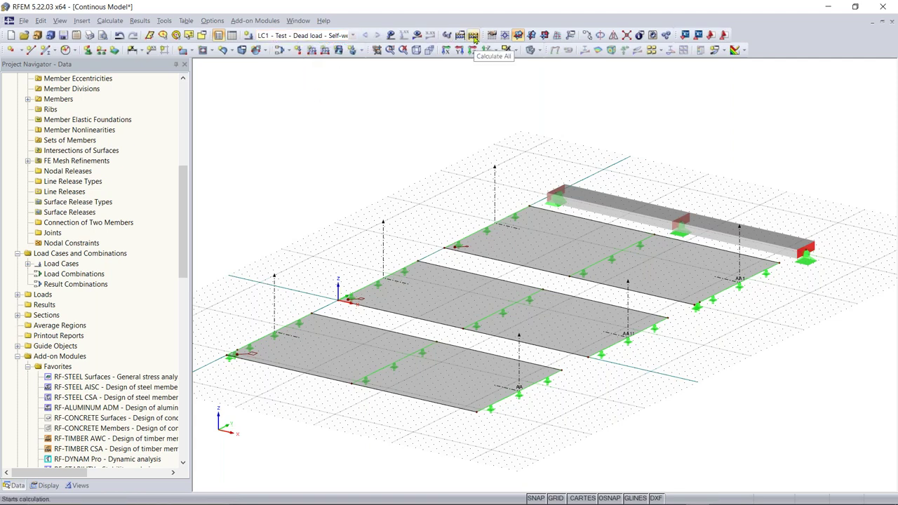
{"action": "left_click", "coordinate": [474, 36]}
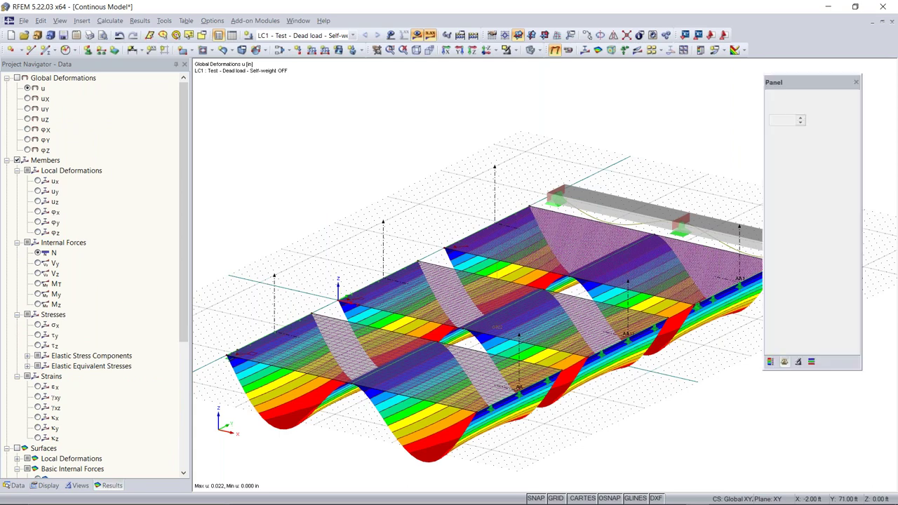
Examine the global deformation u of the three plates and the beam from several angles
{"action": "mouse_move", "coordinate": [635, 296]}
{"action": "middle_mouse_down", "text": "ctrl"}
{"action": "mouse_move", "coordinate": [626, 298]}
{"action": "mouse_move", "coordinate": [636, 297]}
{"action": "middle_mouse_up", "text": "ctrl"}
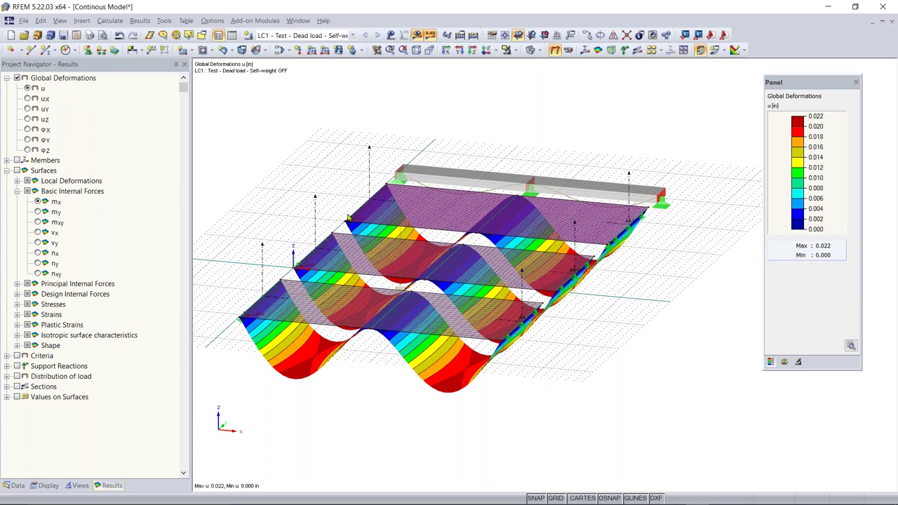
{"action": "middle_click_drag", "start_coordinate": [659, 306], "coordinate": [217, 333], "text": "ctrl"}
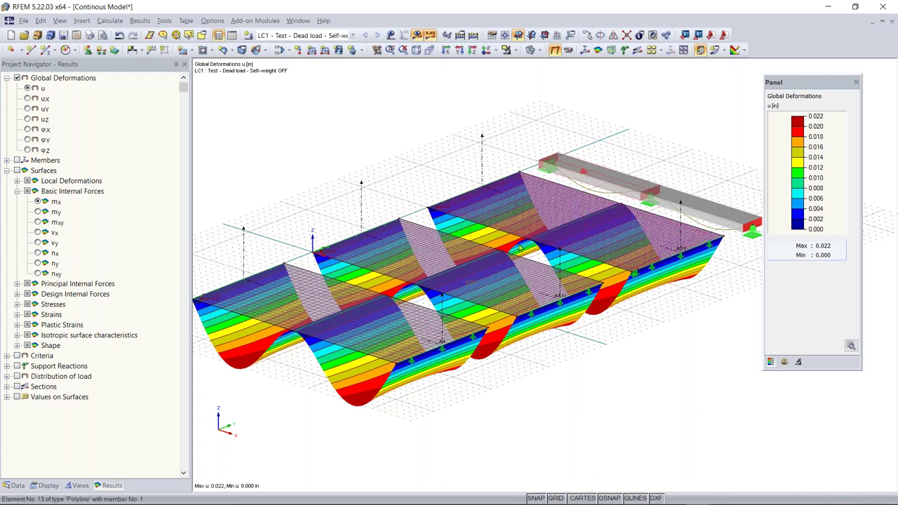
{"action": "middle_click_drag", "start_coordinate": [691, 232], "coordinate": [691, 188], "text": "ctrl"}
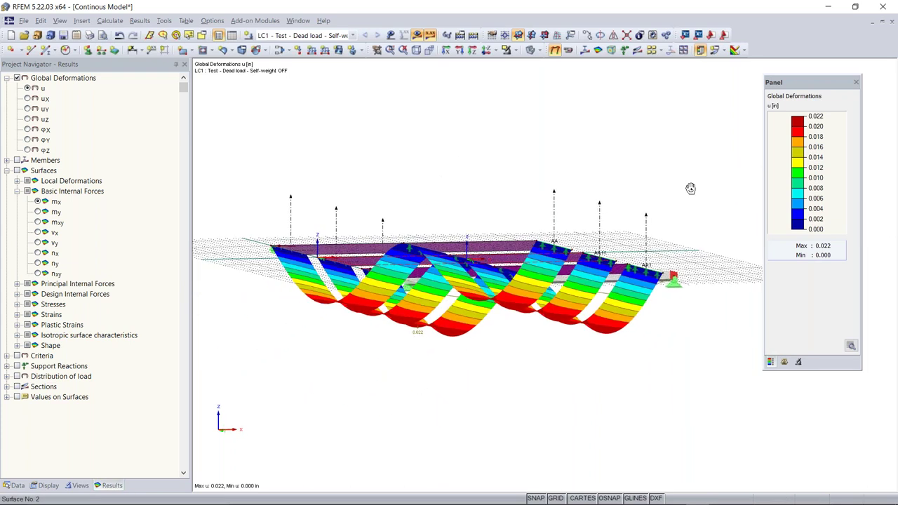
{"action": "middle_click_drag", "start_coordinate": [429, 287], "coordinate": [397, 373], "text": "ctrl"}
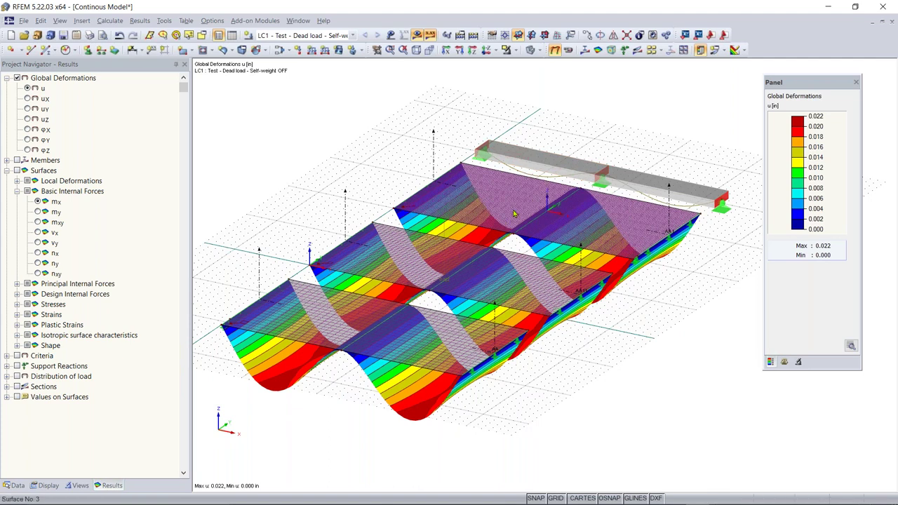
Reposition the color scale panel beside the model, then switch its display off and back on
{"action": "left_click_drag", "start_coordinate": [806, 85], "coordinate": [805, 104]}
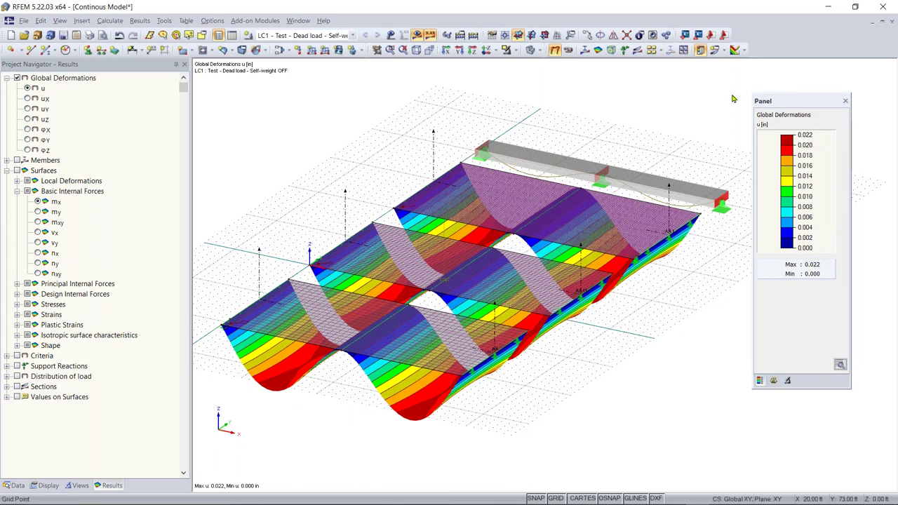
{"action": "left_click_drag", "start_coordinate": [793, 101], "coordinate": [802, 98]}
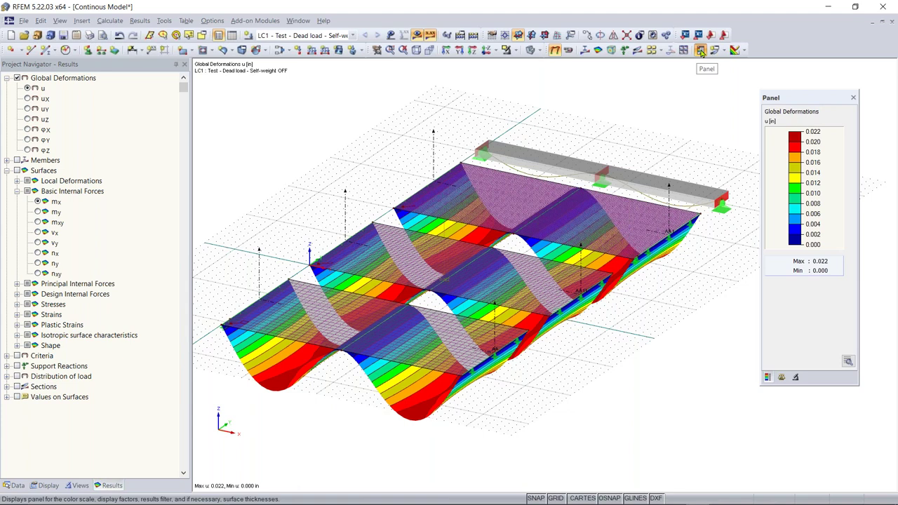
{"action": "left_click", "coordinate": [701, 53]}
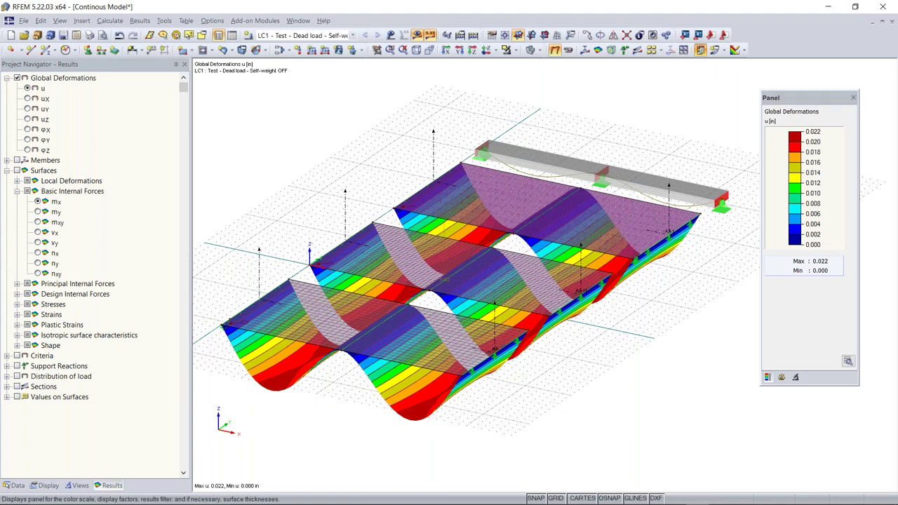
{"action": "left_click", "coordinate": [699, 49]}
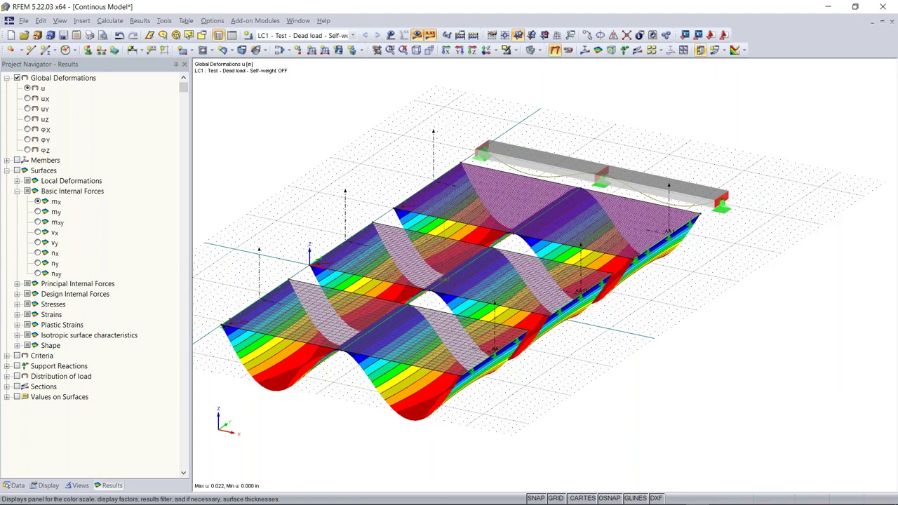
{"action": "left_click", "coordinate": [700, 49]}
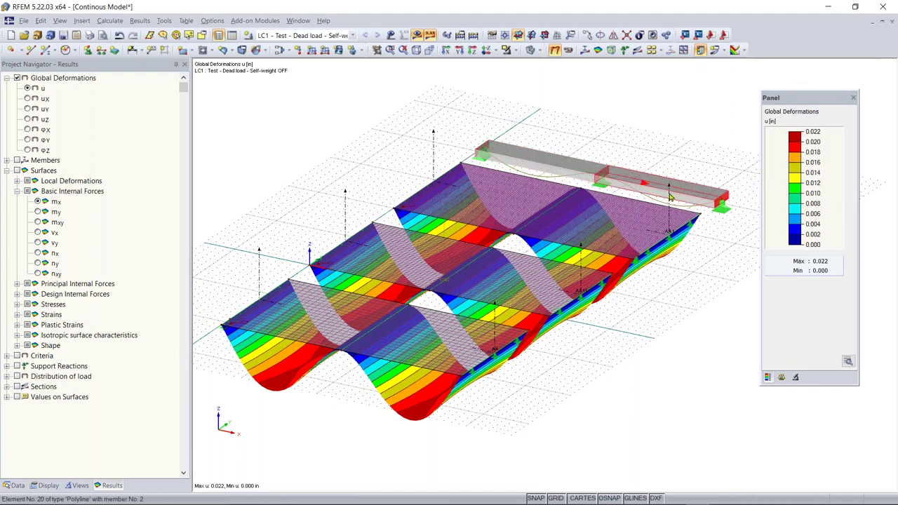
Set the deformation display of members to Cross-Sections Colored so the beam deflection is drawn in color
{"action": "scroll", "coordinate": [670, 197], "scroll_direction": "up", "scroll_amount": 5}
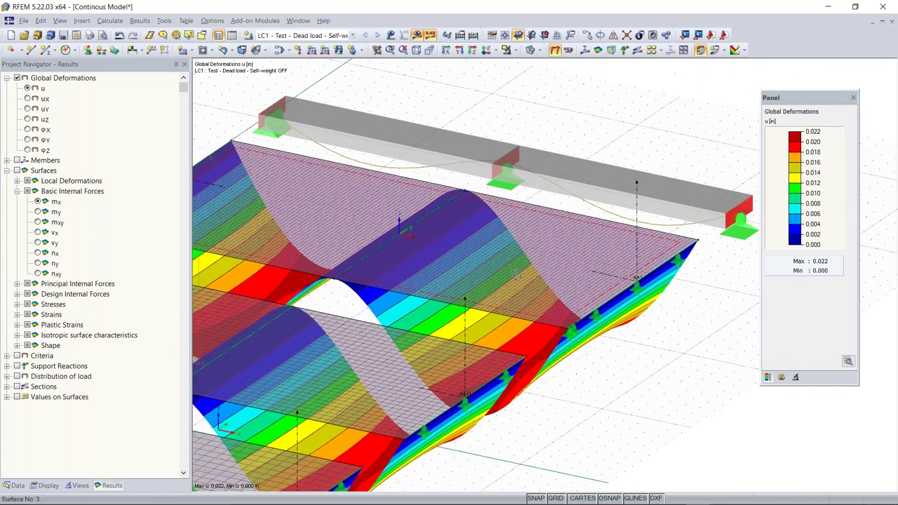
{"action": "scroll", "coordinate": [516, 275], "scroll_direction": "down", "scroll_amount": 3}
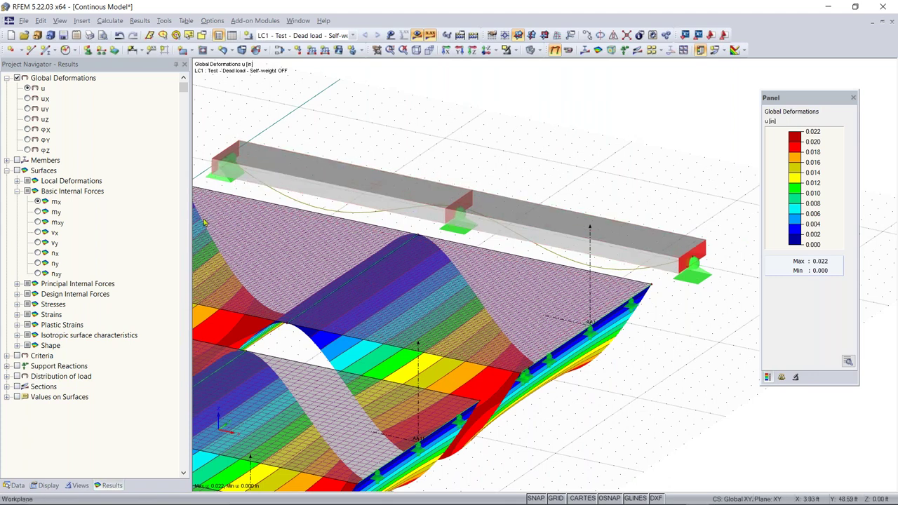
{"action": "scroll", "coordinate": [261, 303], "scroll_direction": "down", "scroll_amount": 2}
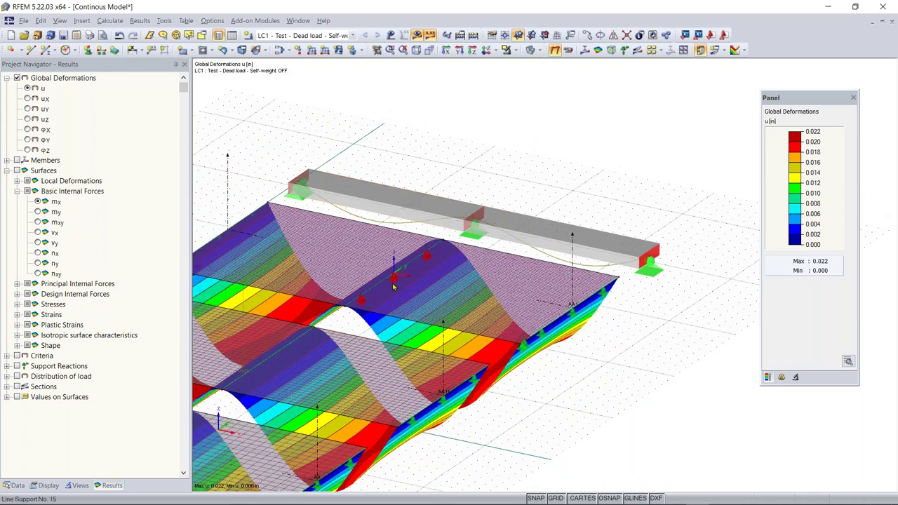
{"action": "left_click", "coordinate": [46, 486]}
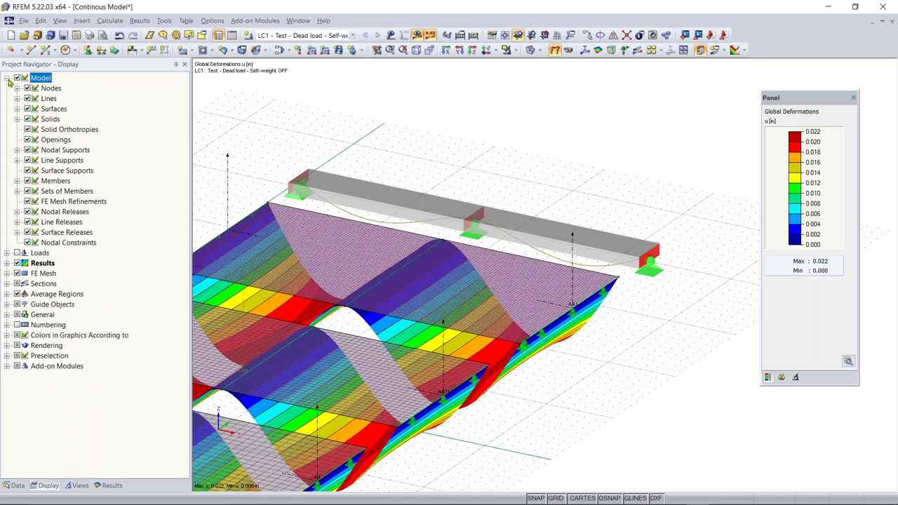
{"action": "left_click", "coordinate": [7, 78]}
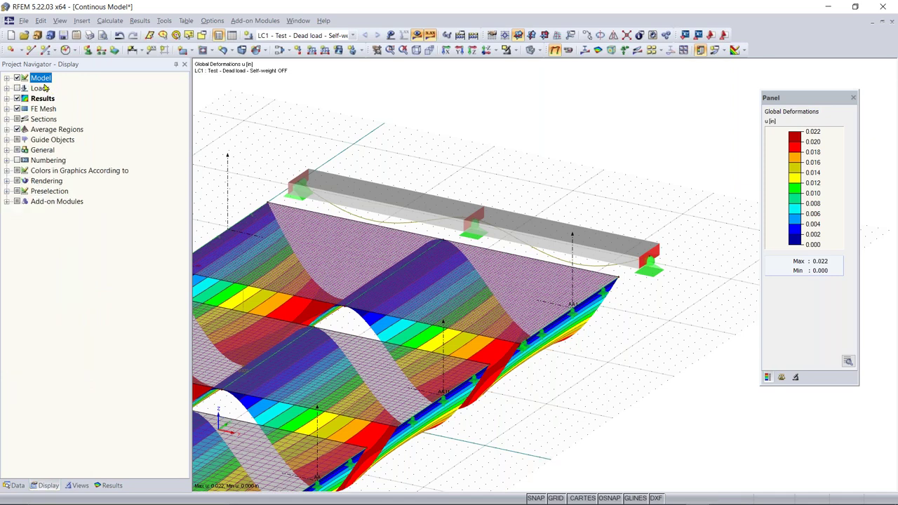
{"action": "left_click", "coordinate": [6, 99]}
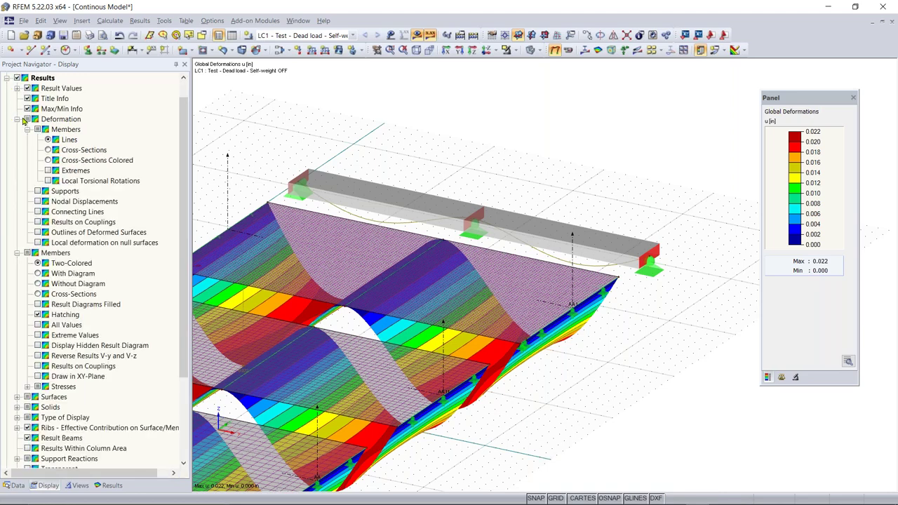
{"action": "left_click", "coordinate": [18, 120]}
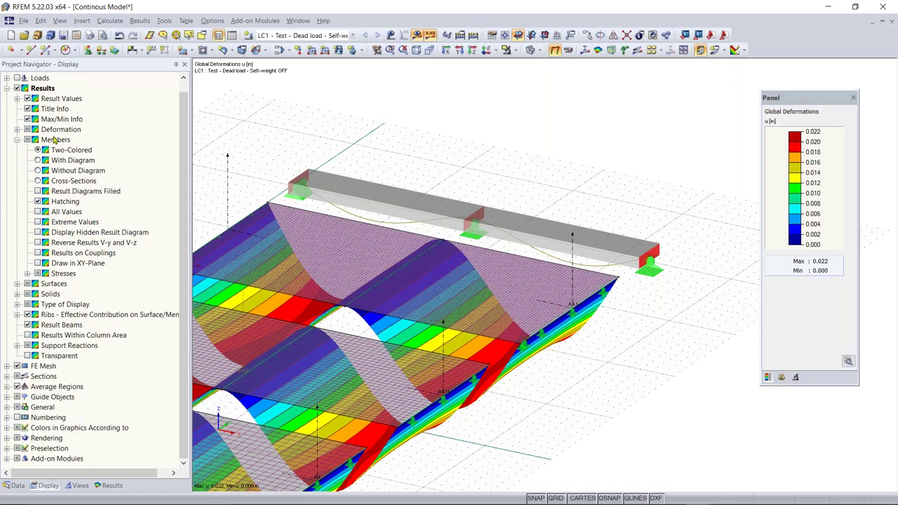
{"action": "left_click", "coordinate": [18, 139]}
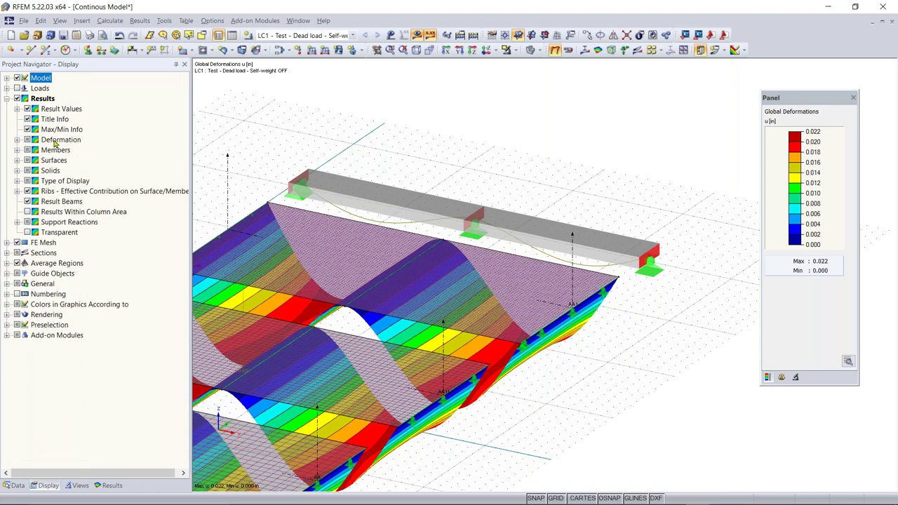
{"action": "left_click", "coordinate": [17, 140]}
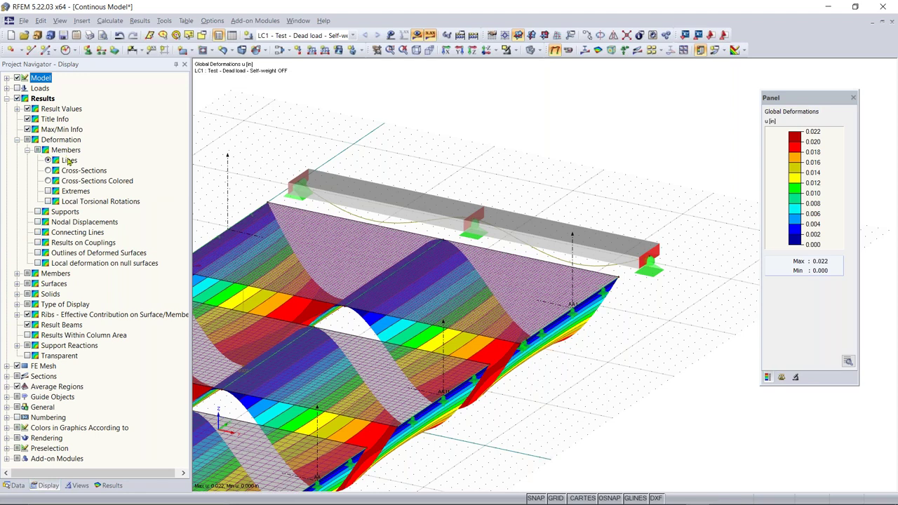
{"action": "left_click", "coordinate": [48, 181]}
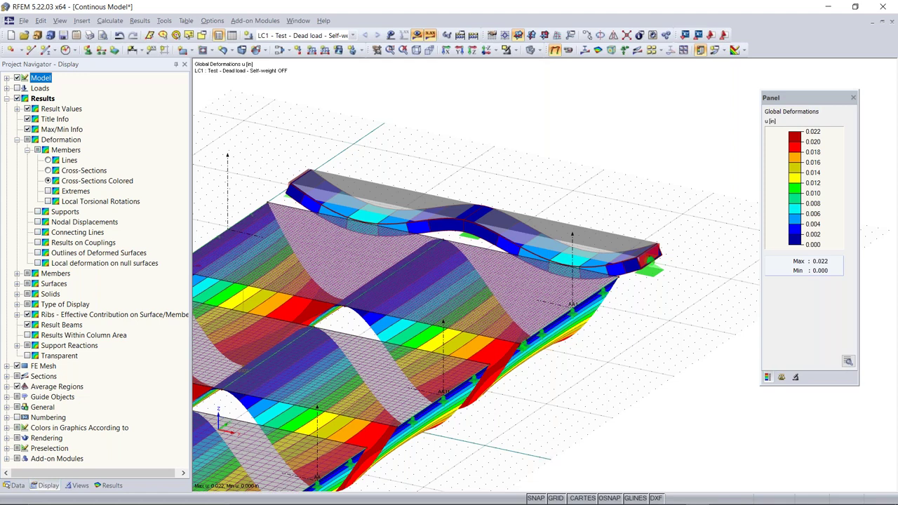
{"action": "middle_click_drag", "start_coordinate": [273, 270], "coordinate": [274, 192], "text": "ctrl"}
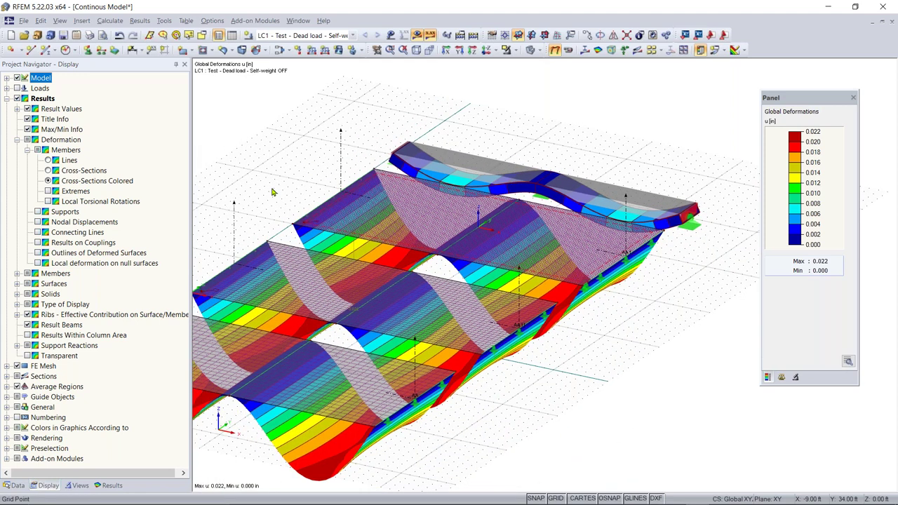
Turn off the global deformations and display the internal force My diagram for the members
{"action": "left_click", "coordinate": [111, 485]}
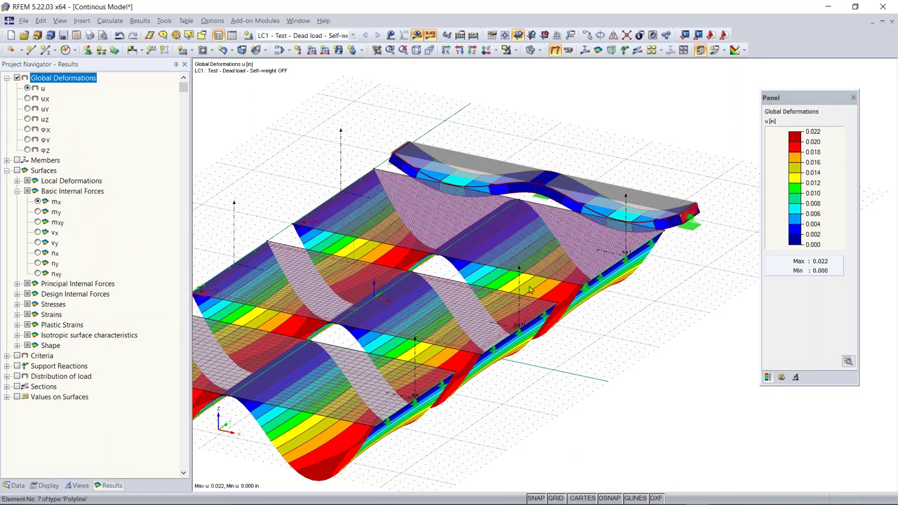
{"action": "middle_click_drag", "start_coordinate": [531, 288], "coordinate": [534, 265], "text": "ctrl"}
{"action": "scroll", "coordinate": [534, 265], "scroll_direction": "up", "scroll_amount": 2}
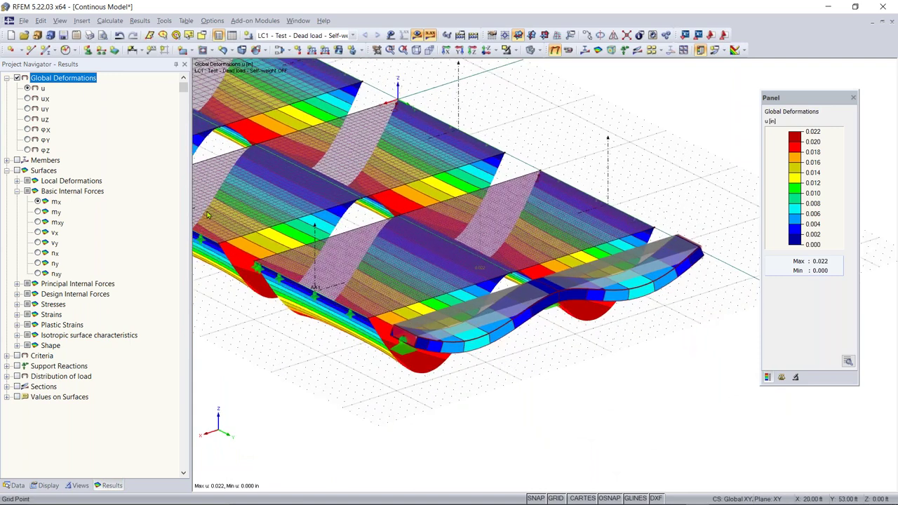
{"action": "left_click", "coordinate": [18, 79]}
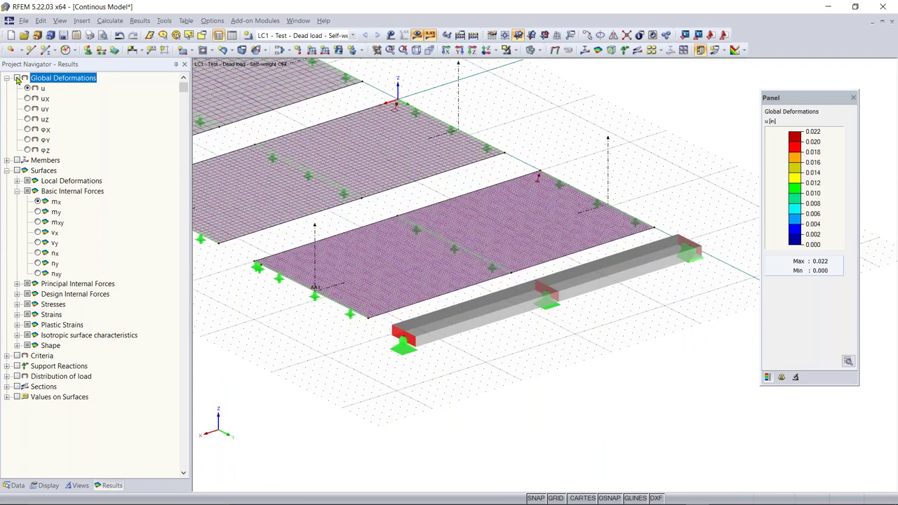
{"action": "left_click", "coordinate": [7, 170]}
{"action": "left_click", "coordinate": [6, 160]}
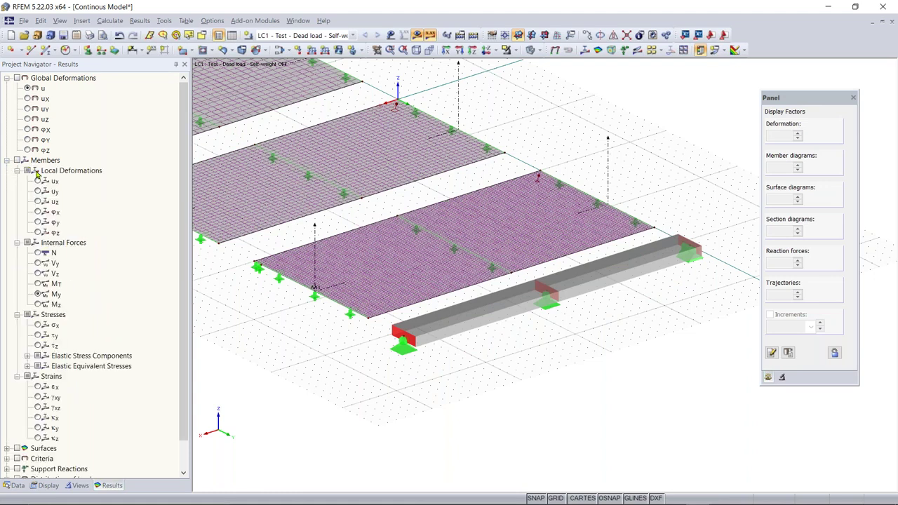
{"action": "left_click", "coordinate": [16, 161]}
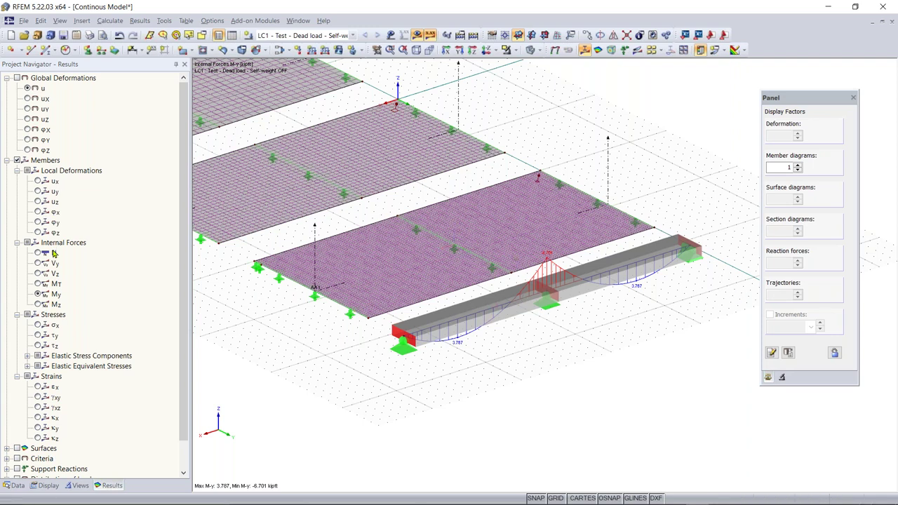
Examine the My moment diagram of the continuous beam at both spans and over the middle support
{"action": "scroll", "coordinate": [554, 246], "scroll_direction": "up", "scroll_amount": 3}
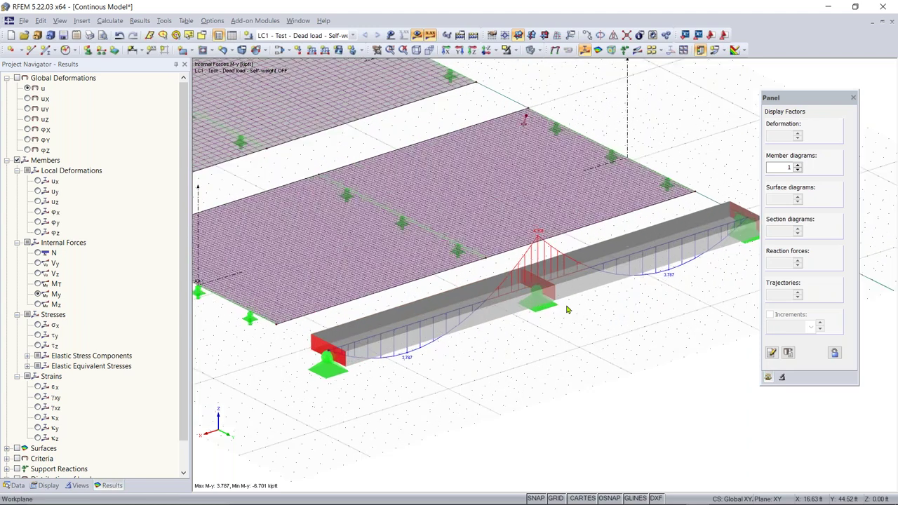
{"action": "scroll", "coordinate": [554, 246], "scroll_direction": "down", "scroll_amount": 3}
{"action": "middle_click_drag", "start_coordinate": [554, 245], "coordinate": [533, 214], "text": "ctrl"}
{"action": "right_click", "coordinate": [531, 211]}
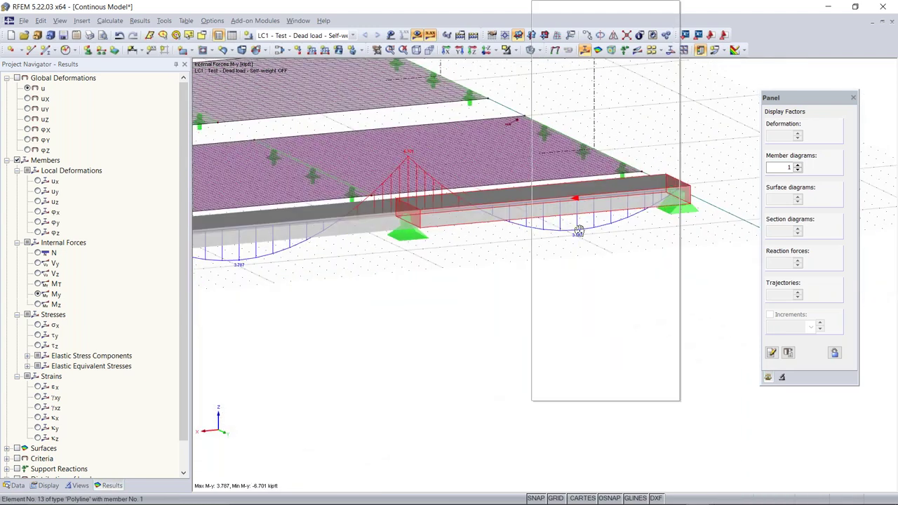
{"action": "key", "text": "Escape"}
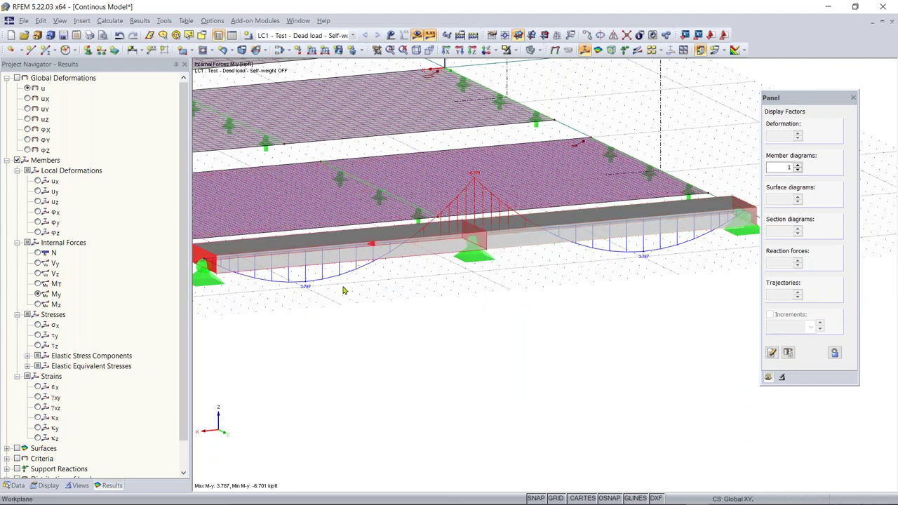
{"action": "scroll", "coordinate": [344, 288], "scroll_direction": "down", "scroll_amount": 1}
{"action": "middle_click_drag", "start_coordinate": [345, 288], "coordinate": [437, 356], "text": "ctrl"}
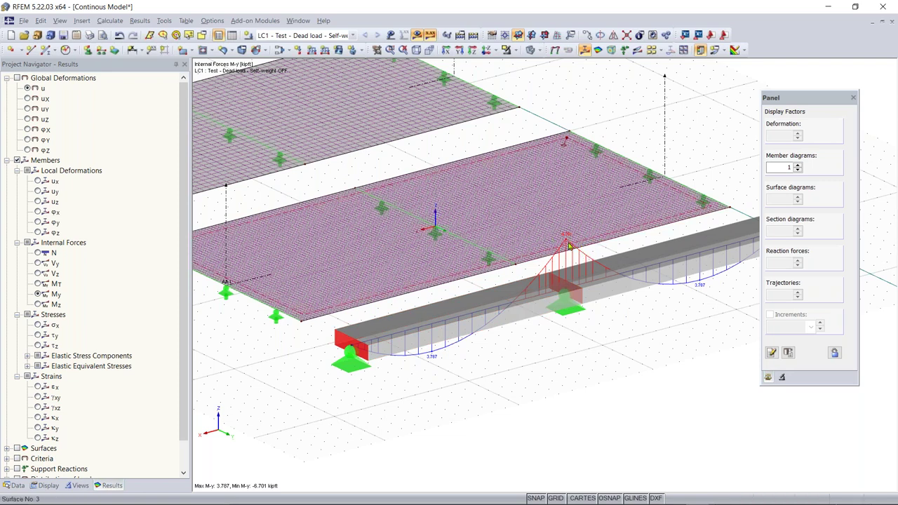
{"action": "scroll", "coordinate": [571, 245], "scroll_direction": "up", "scroll_amount": 3}
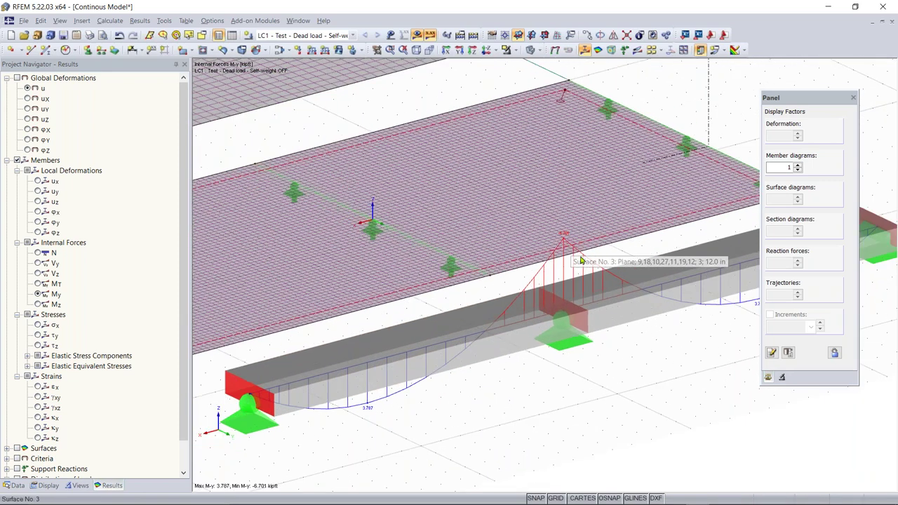
Examine the beam's My diagram along both spans, then view it together with the three plates
{"action": "scroll", "coordinate": [484, 306], "scroll_direction": "down", "scroll_amount": 3}
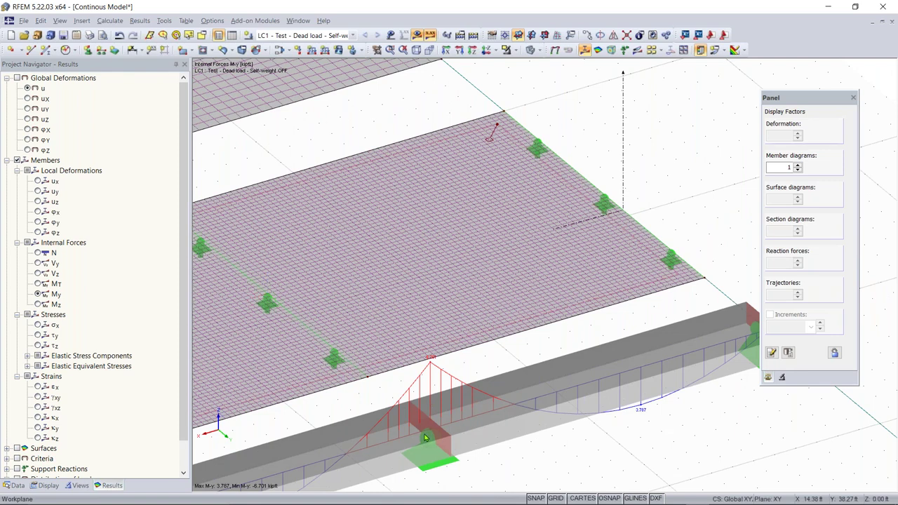
{"action": "scroll", "coordinate": [429, 404], "scroll_direction": "up", "scroll_amount": 2}
{"action": "scroll", "coordinate": [429, 403], "scroll_direction": "down", "scroll_amount": 2}
{"action": "scroll", "coordinate": [436, 345], "scroll_direction": "up", "scroll_amount": 2}
{"action": "right_click", "coordinate": [435, 345]}
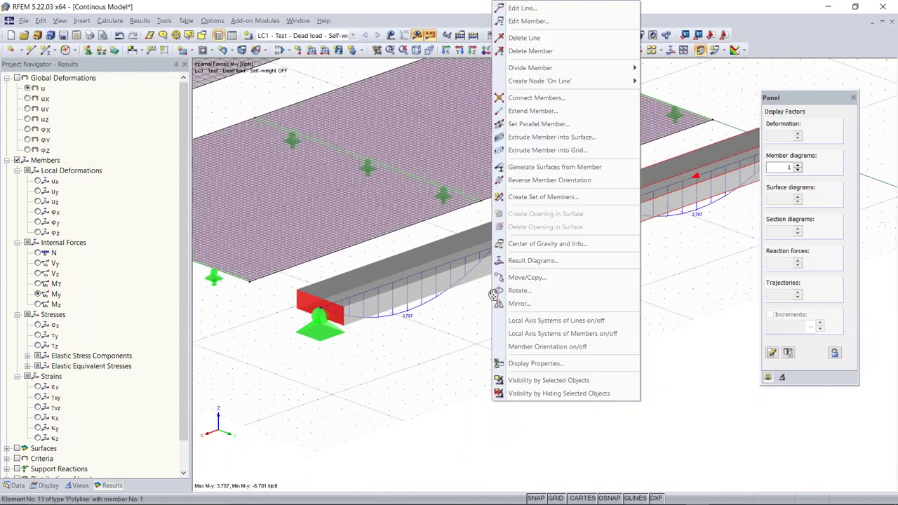
{"action": "scroll", "coordinate": [435, 345], "scroll_direction": "down", "scroll_amount": 3}
{"action": "scroll", "coordinate": [444, 320], "scroll_direction": "up", "scroll_amount": 2}
{"action": "scroll", "coordinate": [444, 320], "scroll_direction": "down", "scroll_amount": 3}
{"action": "scroll", "coordinate": [444, 320], "scroll_direction": "up", "scroll_amount": 3}
{"action": "left_click", "coordinate": [350, 332]}
{"action": "scroll", "coordinate": [349, 333], "scroll_direction": "down", "scroll_amount": 3}
{"action": "scroll", "coordinate": [349, 332], "scroll_direction": "up", "scroll_amount": 2}
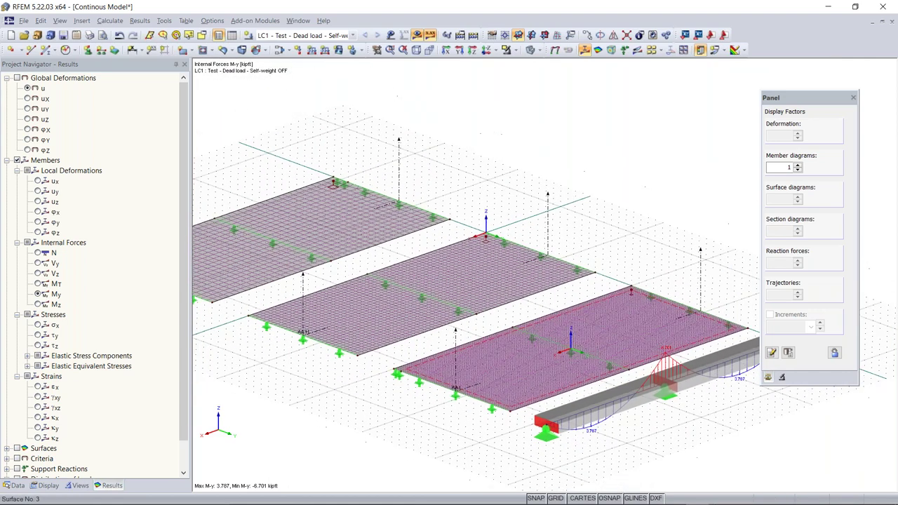
{"action": "scroll", "coordinate": [349, 332], "scroll_direction": "down", "scroll_amount": 3}
{"action": "scroll", "coordinate": [350, 333], "scroll_direction": "up", "scroll_amount": 3}
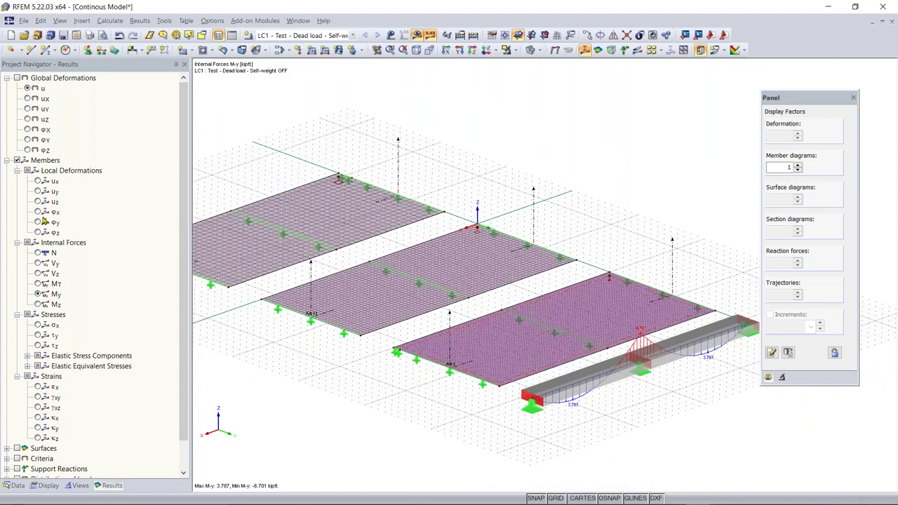
Turn on the surface results and display the basic internal force mx on the three plates
{"action": "left_click", "coordinate": [7, 160]}
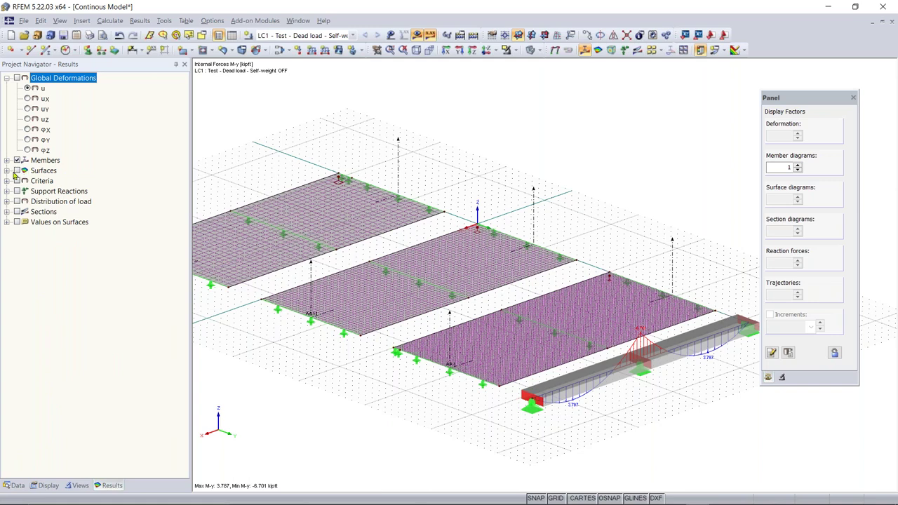
{"action": "left_click", "coordinate": [17, 170]}
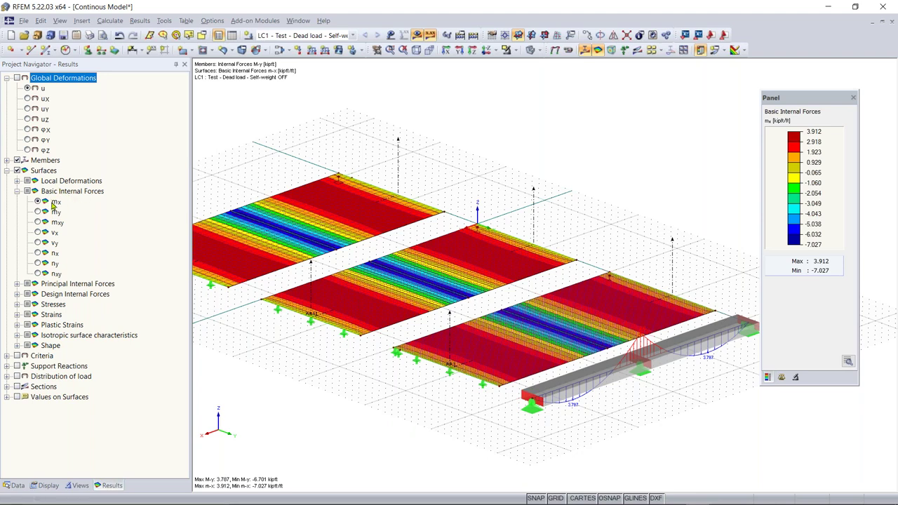
{"action": "scroll", "coordinate": [502, 332], "scroll_direction": "down", "scroll_amount": 2}
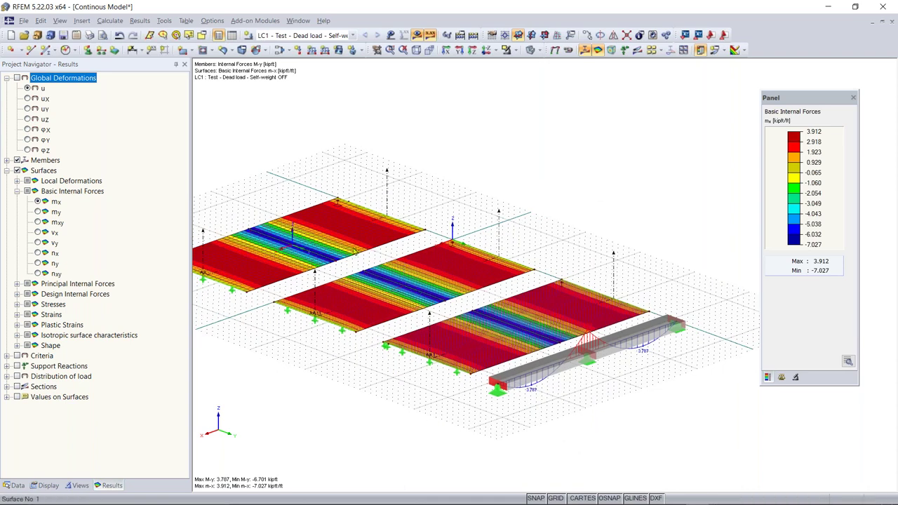
{"action": "scroll", "coordinate": [436, 303], "scroll_direction": "up", "scroll_amount": 2}
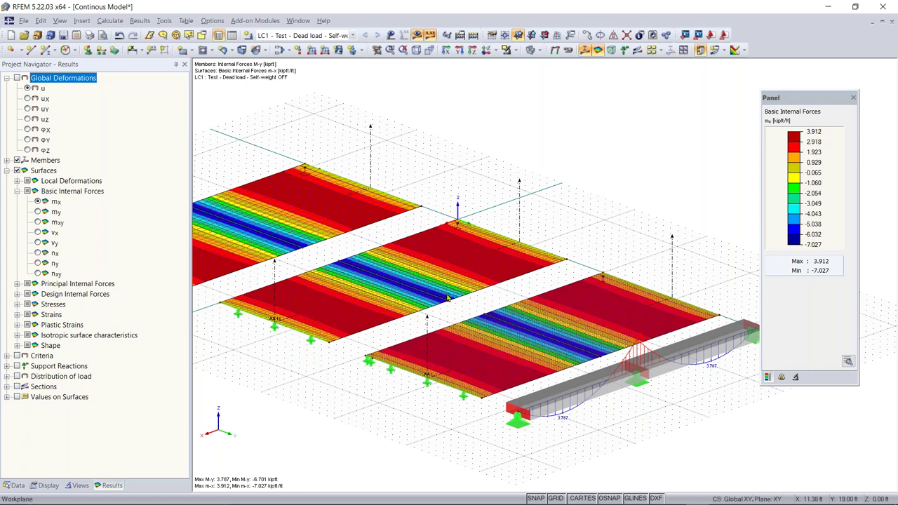
{"action": "scroll", "coordinate": [346, 297], "scroll_direction": "down", "scroll_amount": 3}
{"action": "middle_click_drag", "start_coordinate": [346, 297], "coordinate": [535, 310], "text": "ctrl"}
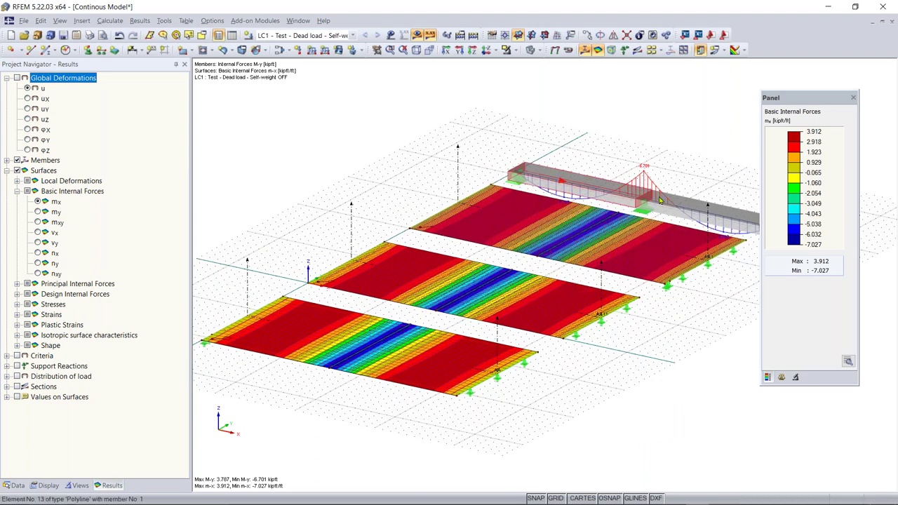
{"action": "middle_click_drag", "start_coordinate": [659, 200], "coordinate": [548, 207], "text": "ctrl"}
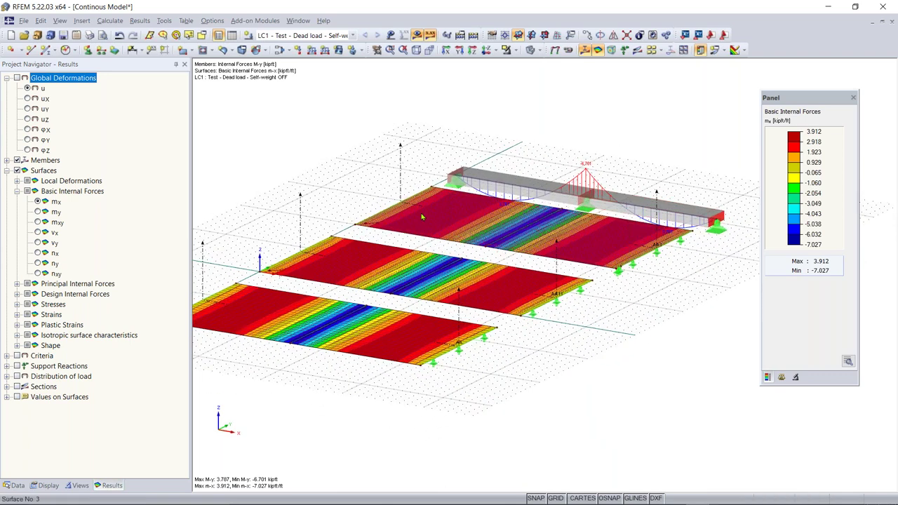
Turn on the results of sections AA, AA 1 and AA 1 1 to show the mx diagrams along the plates
{"action": "left_click", "coordinate": [17, 386]}
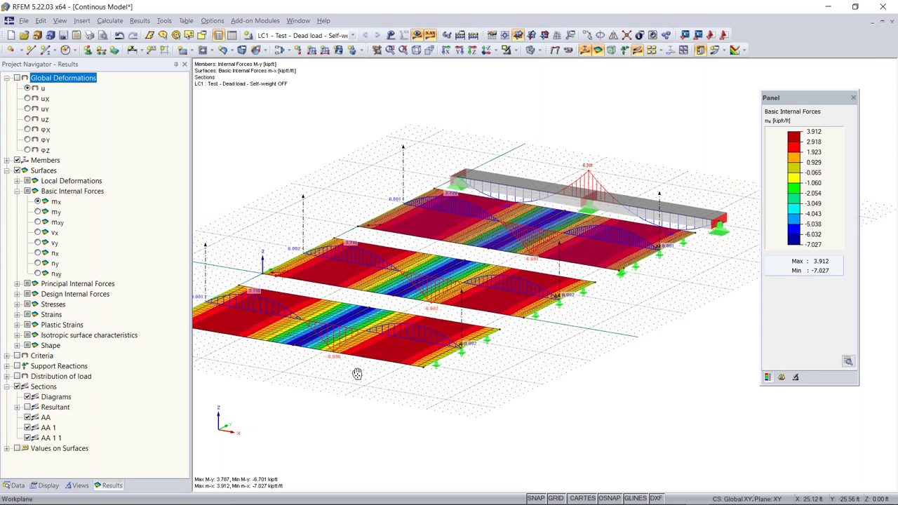
{"action": "middle_click_drag", "start_coordinate": [345, 372], "coordinate": [375, 382]}
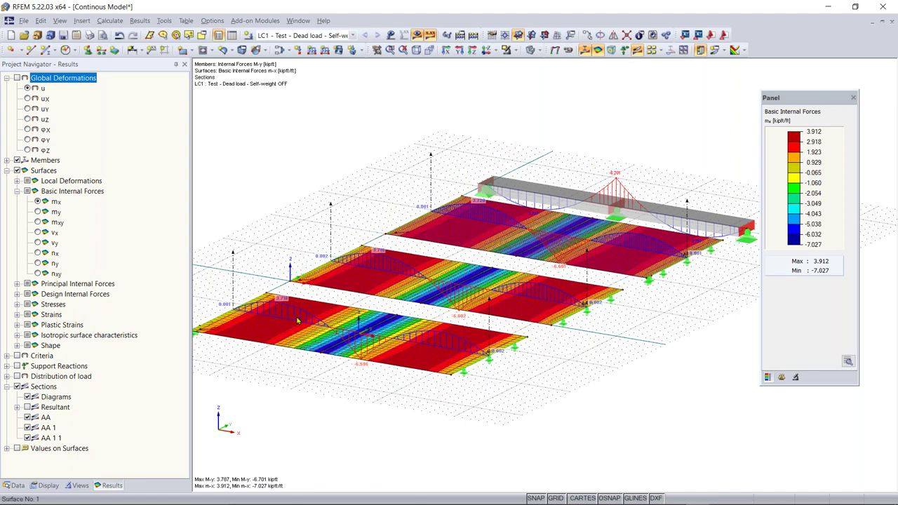
{"action": "scroll", "coordinate": [284, 299], "scroll_direction": "up", "scroll_amount": 4}
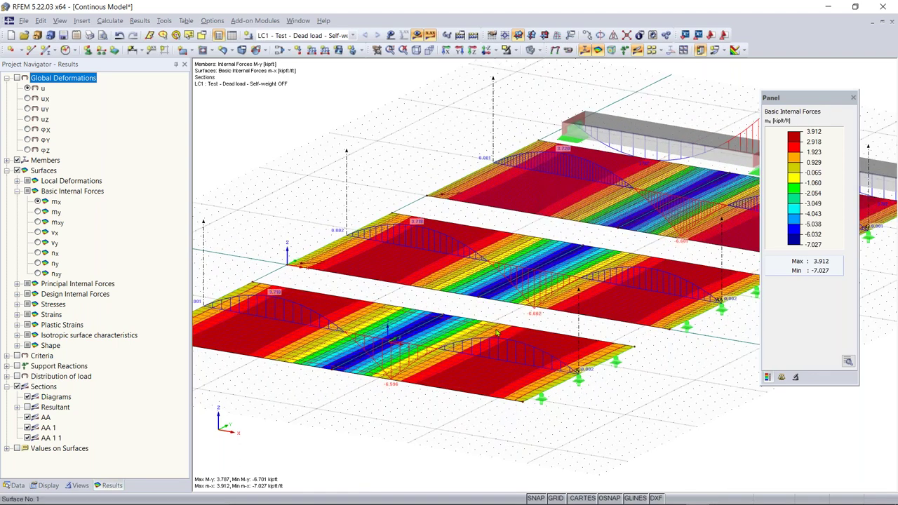
{"action": "left_click", "coordinate": [496, 332]}
{"action": "middle_click_drag", "start_coordinate": [468, 298], "coordinate": [558, 290], "text": "ctrl"}
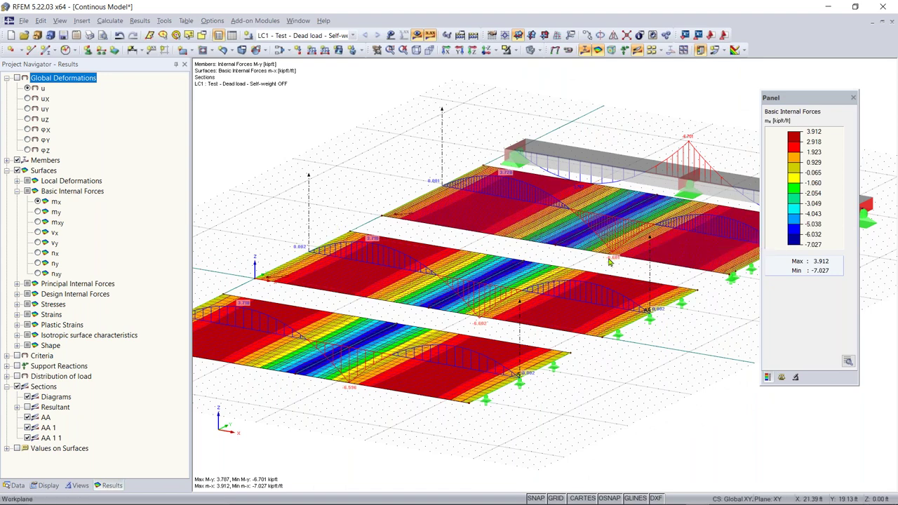
Compare the mx section diagrams of the three plates in the spans and over the middle supports
{"action": "middle_click_drag", "start_coordinate": [654, 202], "coordinate": [467, 296], "text": "ctrl"}
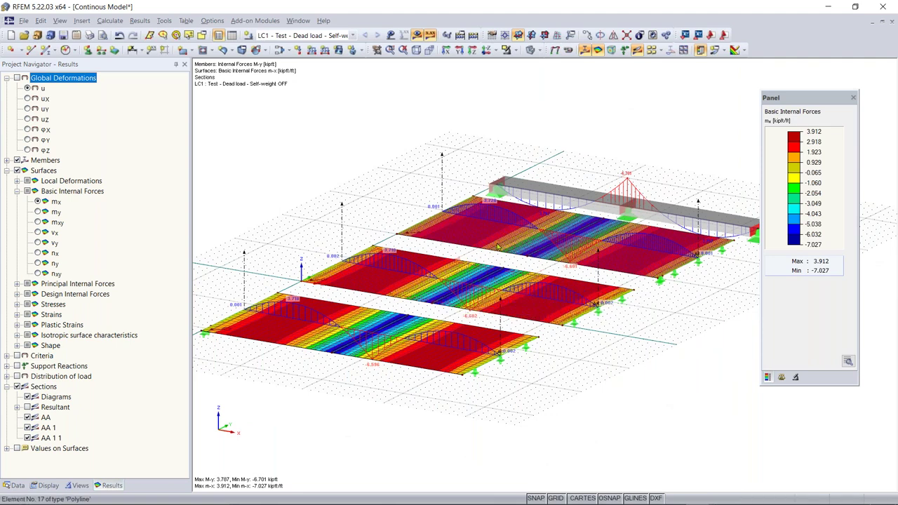
{"action": "middle_click_drag", "start_coordinate": [484, 320], "coordinate": [334, 306], "text": "ctrl"}
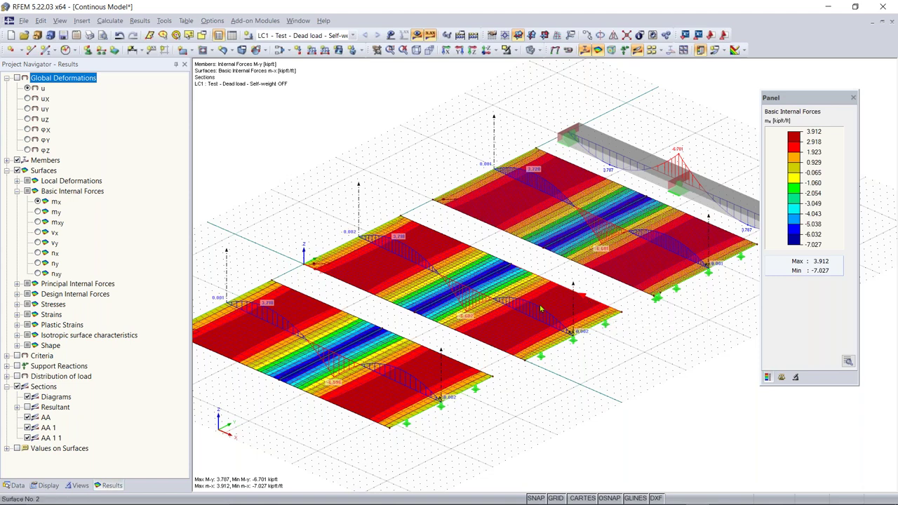
{"action": "middle_click_drag", "start_coordinate": [491, 351], "coordinate": [540, 349], "text": "ctrl"}
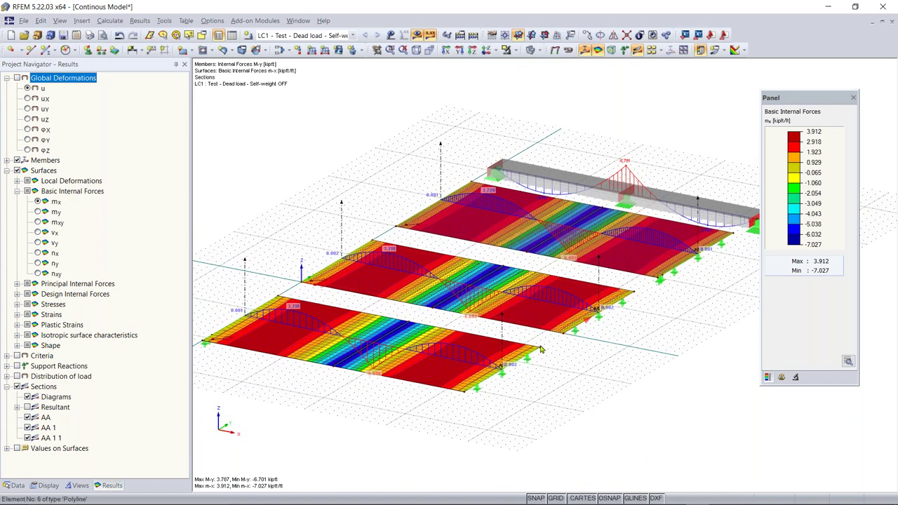
{"action": "middle_click_drag", "start_coordinate": [390, 337], "coordinate": [483, 316], "text": "ctrl"}
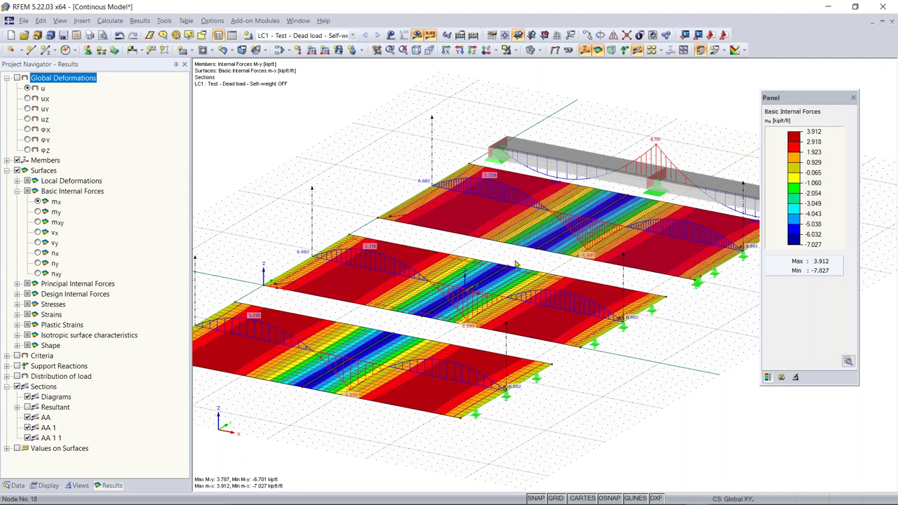
{"action": "middle_click_drag", "start_coordinate": [554, 234], "coordinate": [570, 241]}
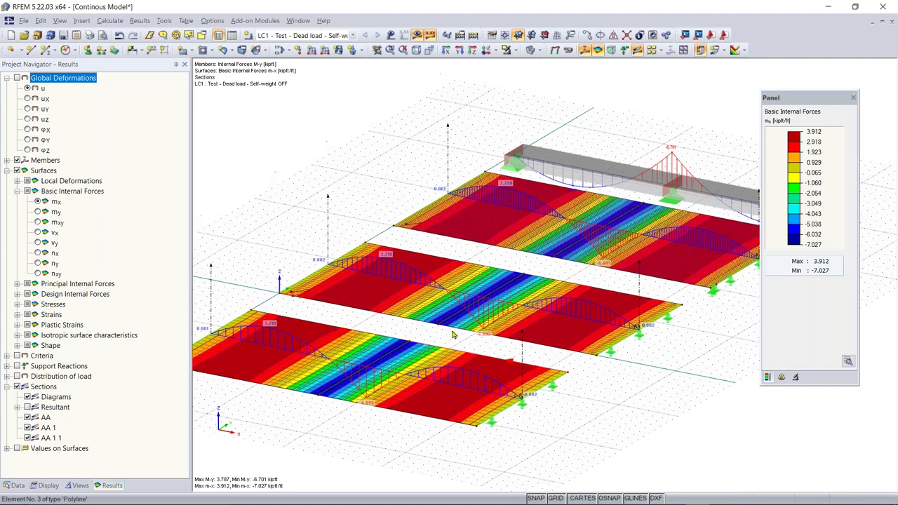
{"action": "scroll", "coordinate": [316, 375], "scroll_direction": "up", "scroll_amount": 5}
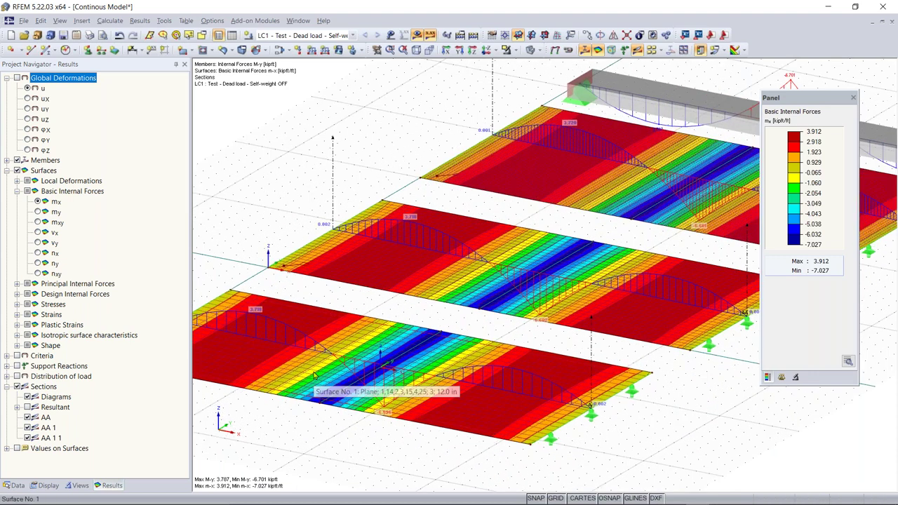
{"action": "scroll", "coordinate": [555, 269], "scroll_direction": "down", "scroll_amount": 2}
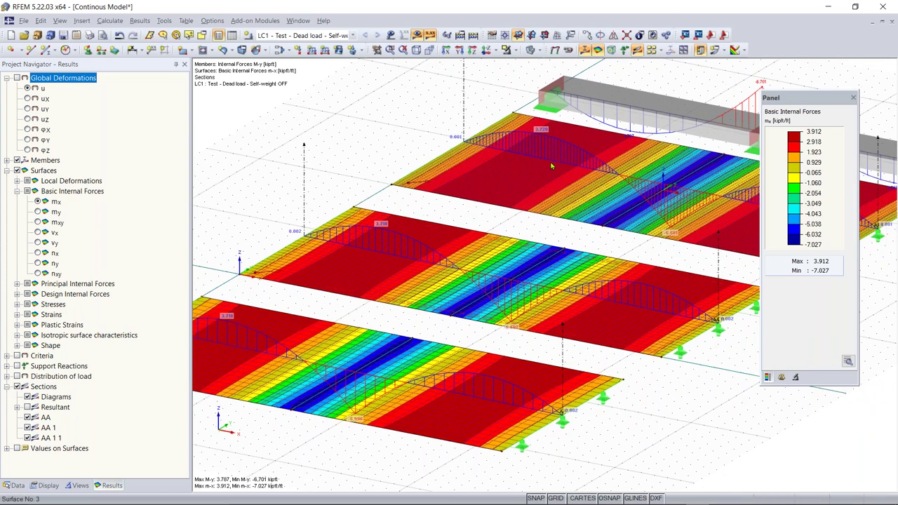
{"action": "scroll", "coordinate": [667, 188], "scroll_direction": "down", "scroll_amount": 2}
{"action": "middle_click_drag", "start_coordinate": [499, 385], "coordinate": [415, 389]}
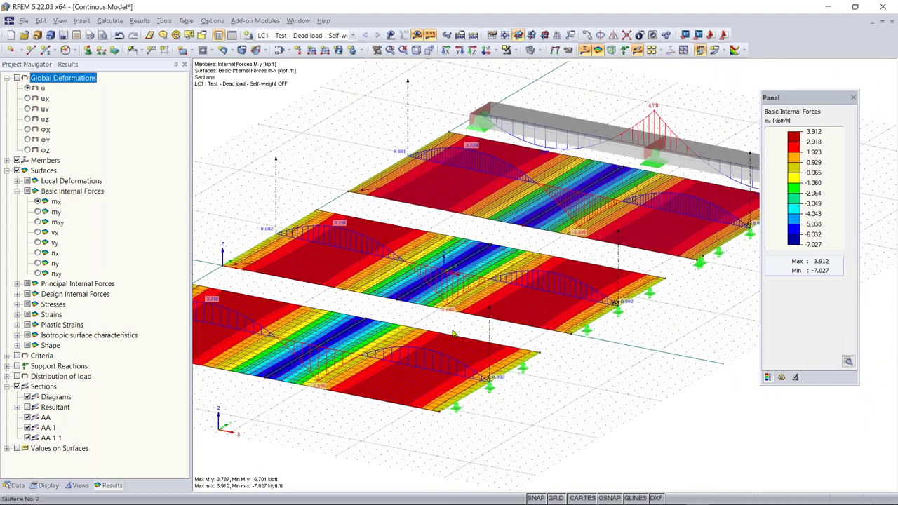
Compare the section moments of the plate beside the beam with the beam's My diagram
{"action": "scroll", "coordinate": [346, 363], "scroll_direction": "up", "scroll_amount": 4}
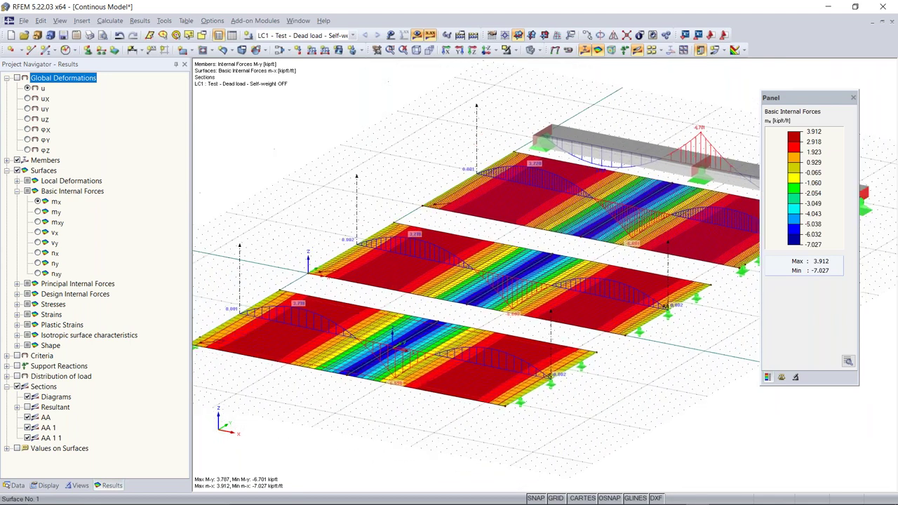
{"action": "scroll", "coordinate": [404, 359], "scroll_direction": "up", "scroll_amount": 1}
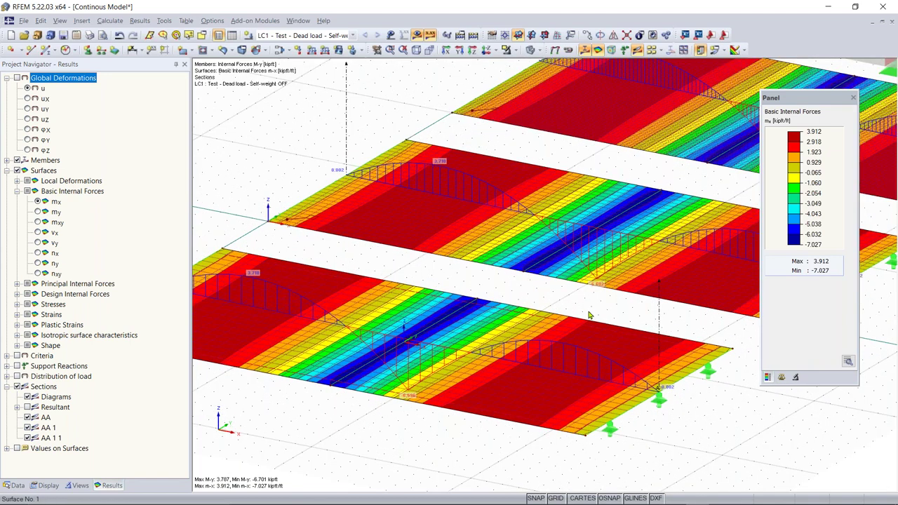
{"action": "scroll", "coordinate": [592, 316], "scroll_direction": "down", "scroll_amount": 3}
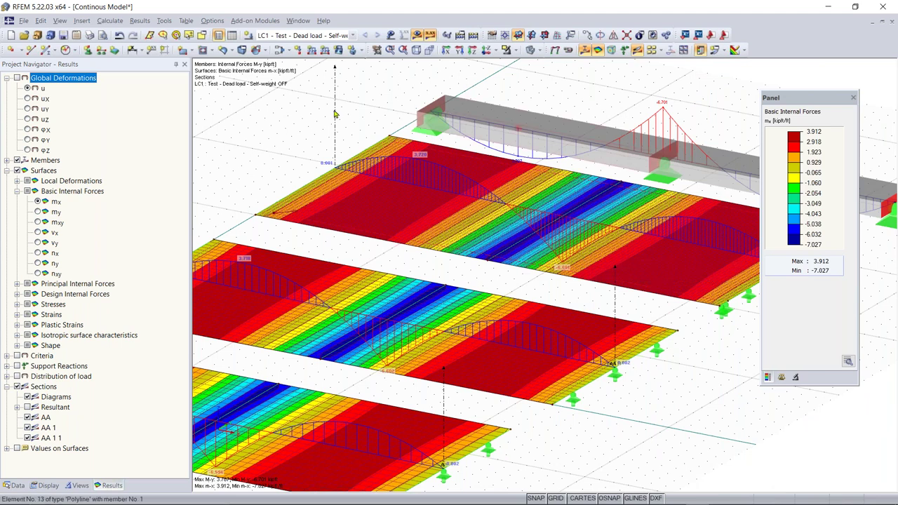
{"action": "scroll", "coordinate": [575, 168], "scroll_direction": "down", "scroll_amount": 3}
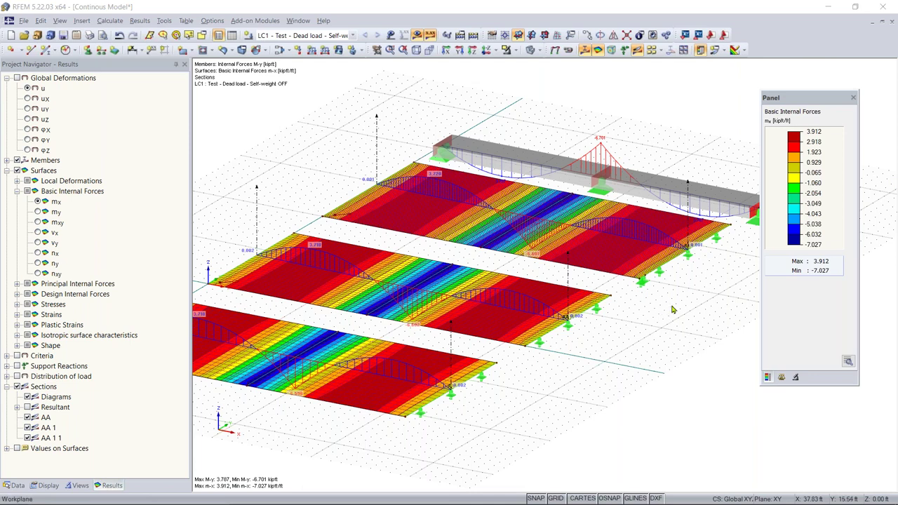
{"action": "middle_click_drag", "start_coordinate": [680, 296], "coordinate": [618, 318], "text": "ctrl"}
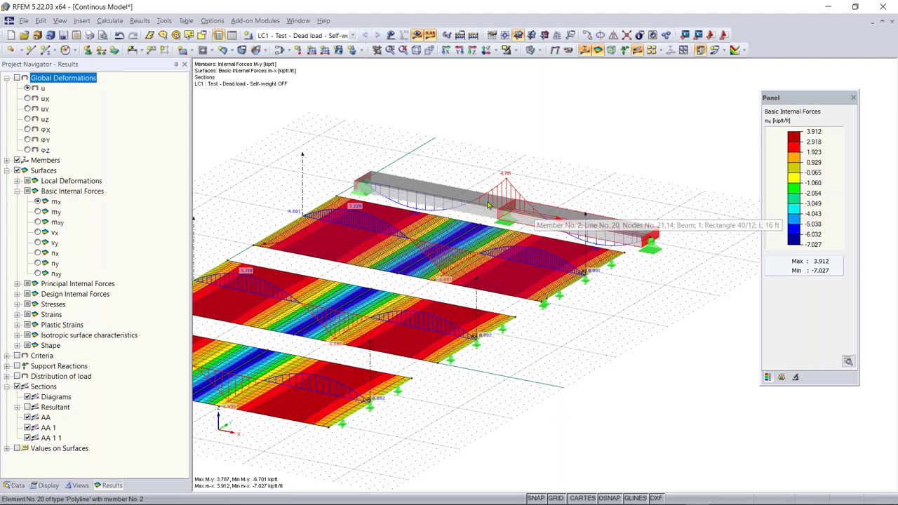
{"action": "scroll", "coordinate": [497, 208], "scroll_direction": "up", "scroll_amount": 3}
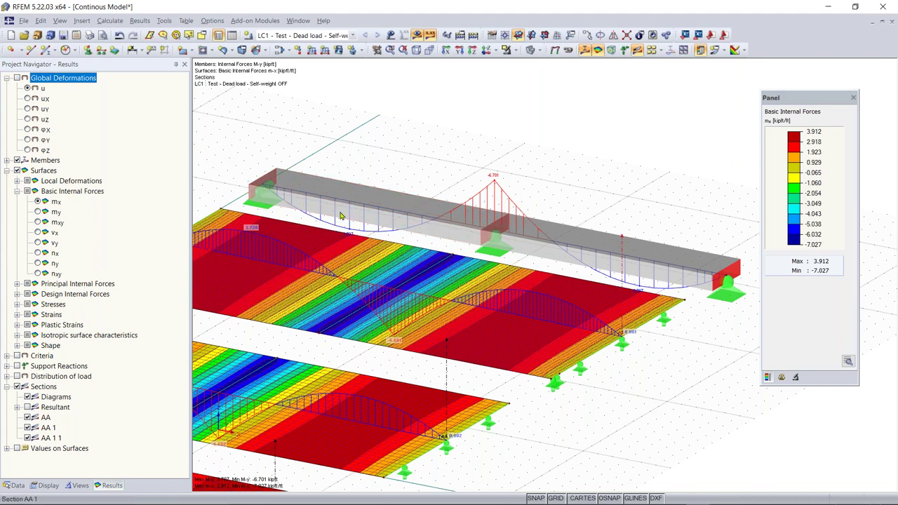
{"action": "middle_click_drag", "start_coordinate": [395, 215], "coordinate": [369, 219], "text": "ctrl"}
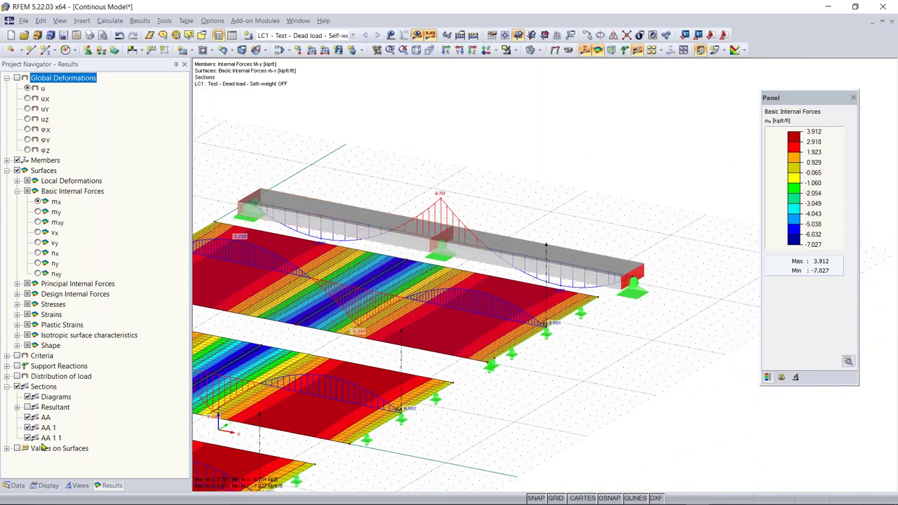
{"action": "middle_click_drag", "start_coordinate": [523, 215], "coordinate": [545, 204], "text": "ctrl"}
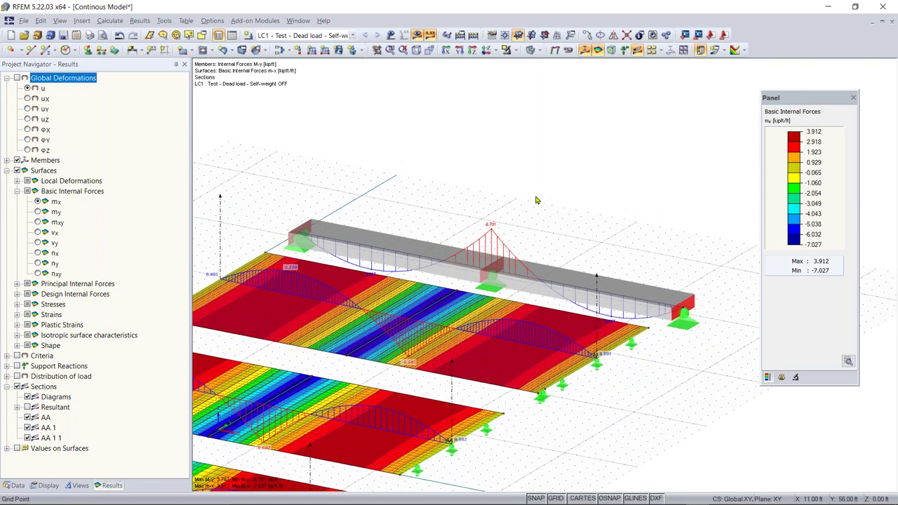
Set the member result display to Cross-Sections so the beam's My moment is drawn as colors on its body
{"action": "left_click", "coordinate": [47, 485]}
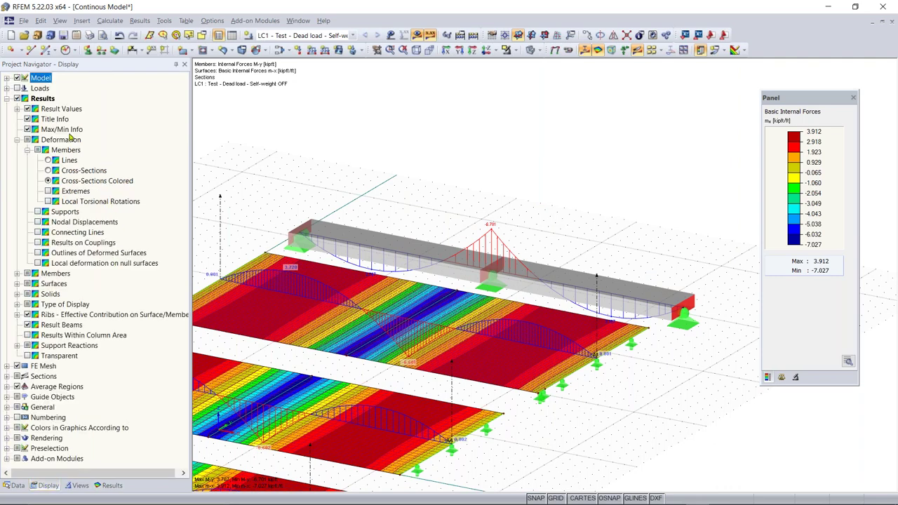
{"action": "left_click", "coordinate": [18, 140]}
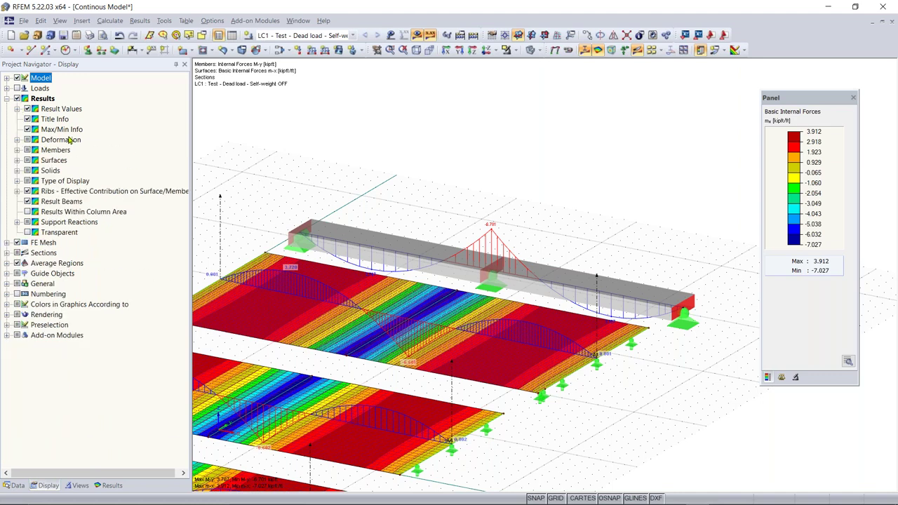
{"action": "left_click", "coordinate": [17, 150]}
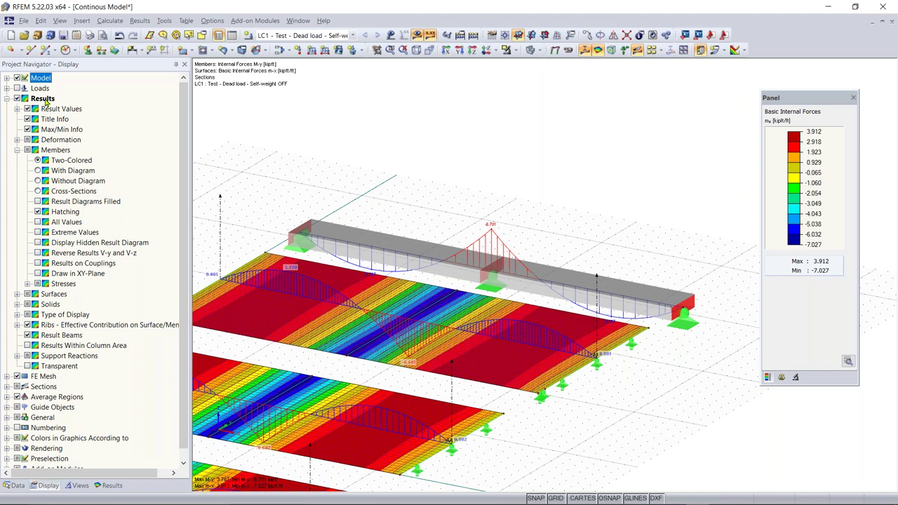
{"action": "left_click", "coordinate": [37, 170]}
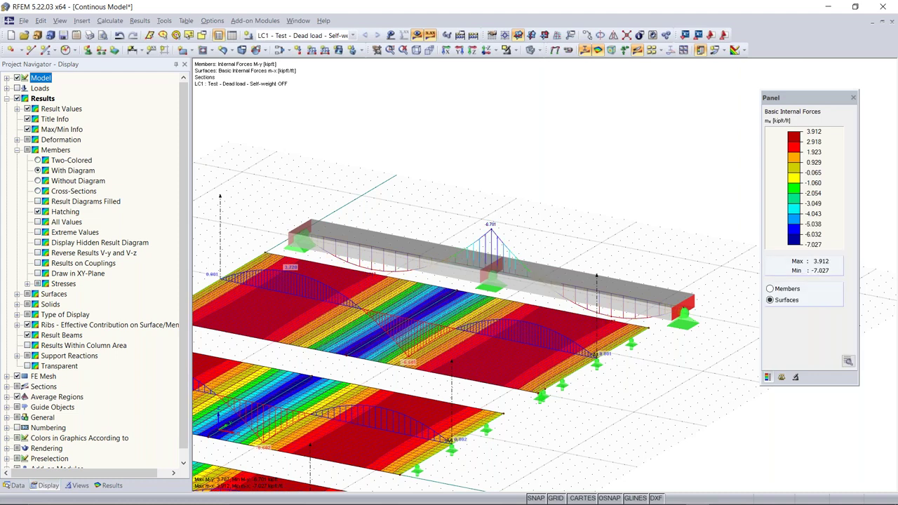
{"action": "left_click", "coordinate": [38, 191]}
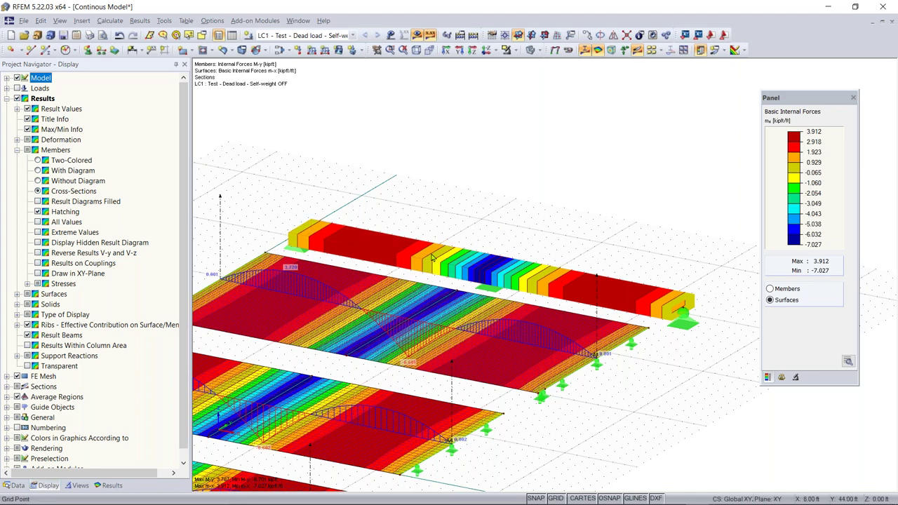
Set the member result display to Two-Colored and compare the beam's My diagram with the section moments of the plates
{"action": "left_click", "coordinate": [38, 161]}
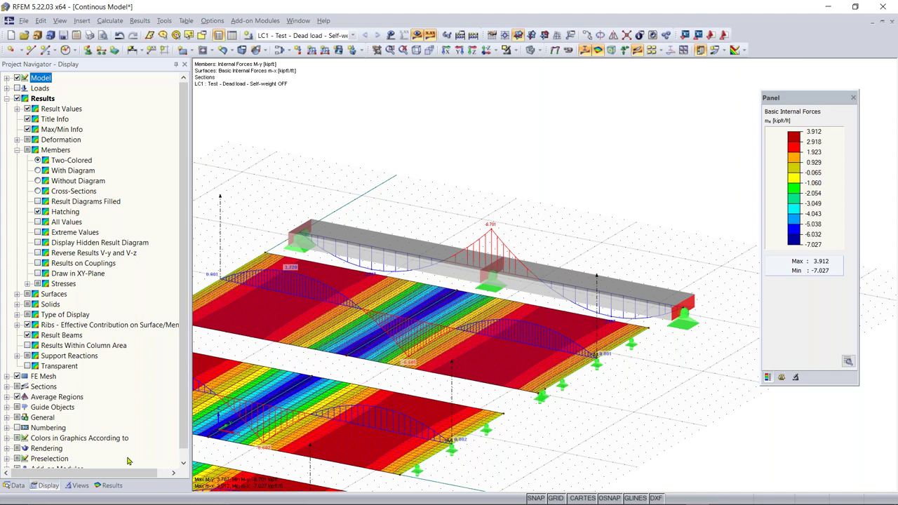
{"action": "left_click", "coordinate": [111, 486]}
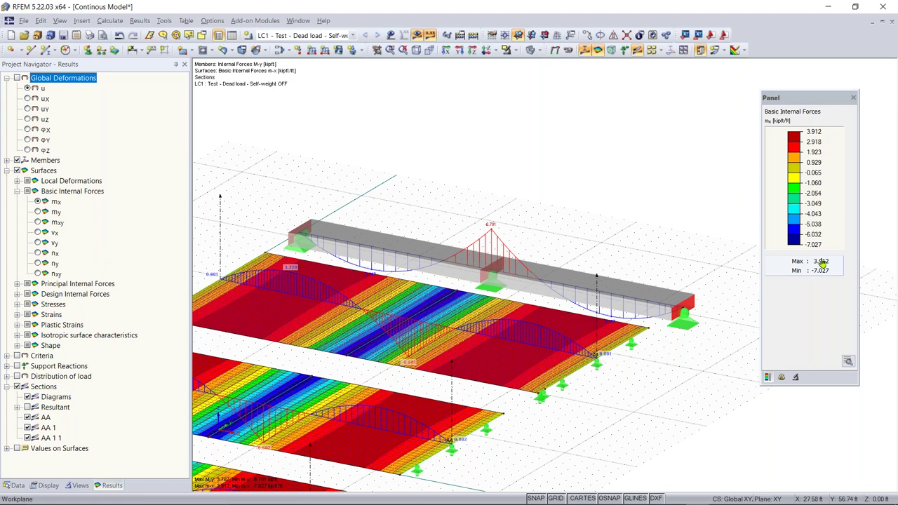
{"action": "scroll", "coordinate": [531, 237], "scroll_direction": "up", "scroll_amount": 1}
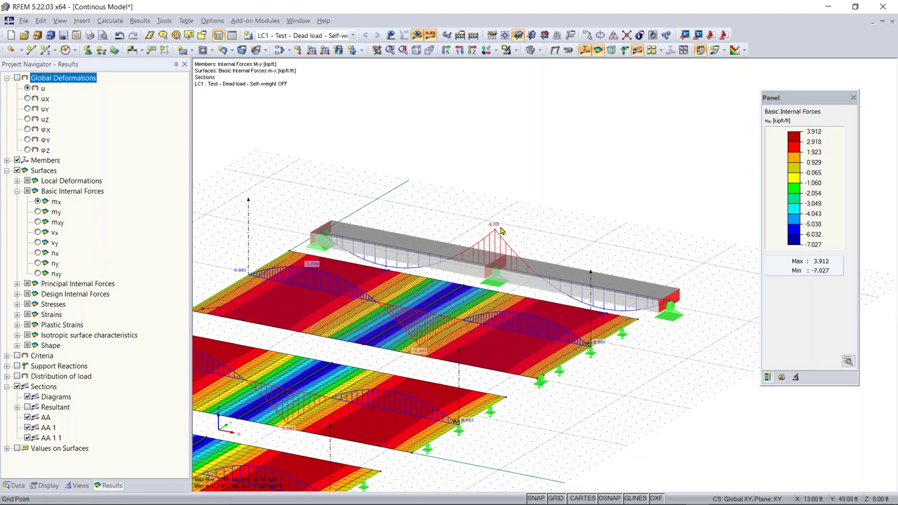
{"action": "scroll", "coordinate": [508, 219], "scroll_direction": "up", "scroll_amount": 3}
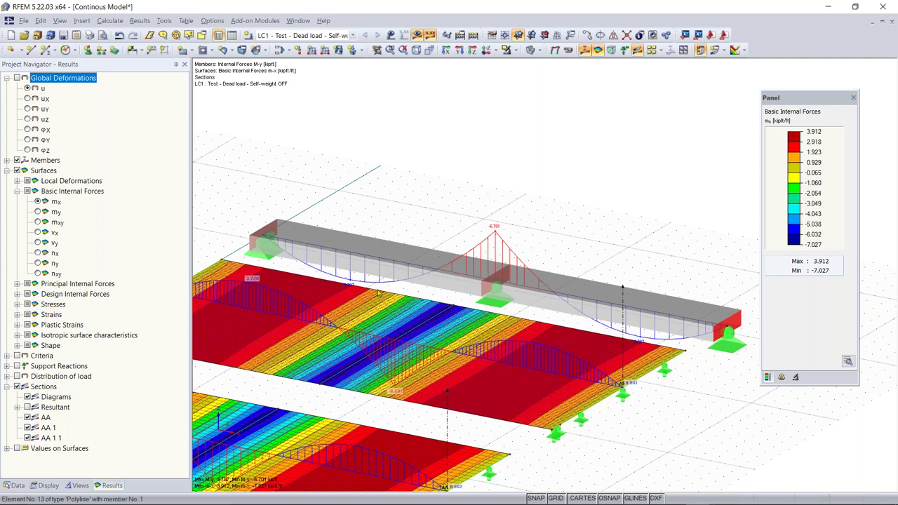
{"action": "scroll", "coordinate": [519, 243], "scroll_direction": "down", "scroll_amount": 2}
{"action": "scroll", "coordinate": [531, 265], "scroll_direction": "down", "scroll_amount": 3}
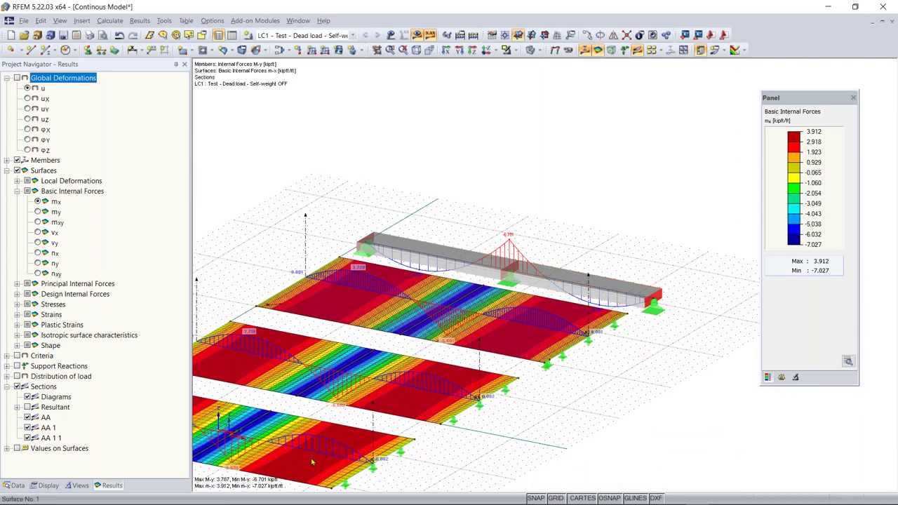
{"action": "scroll", "coordinate": [507, 264], "scroll_direction": "up", "scroll_amount": 3}
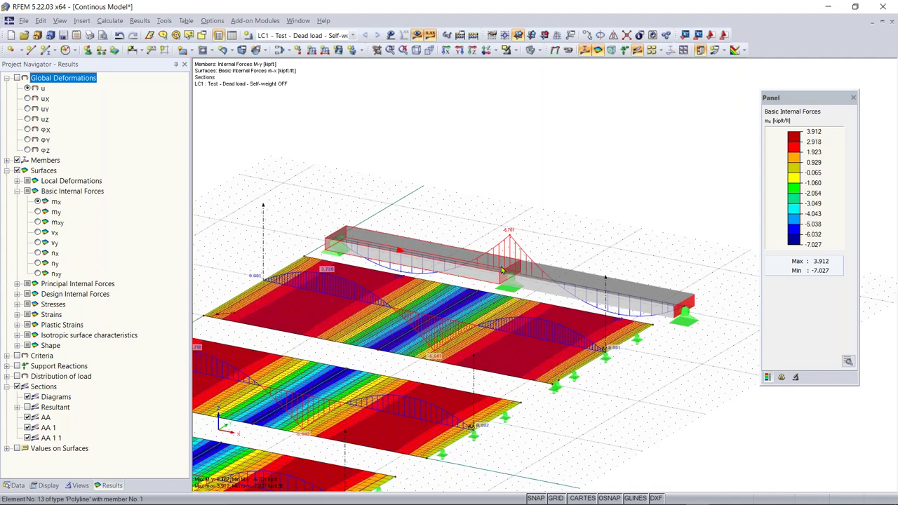
Open the beam's display properties and find the font settings for the member internal force results
{"action": "left_click", "coordinate": [404, 250]}
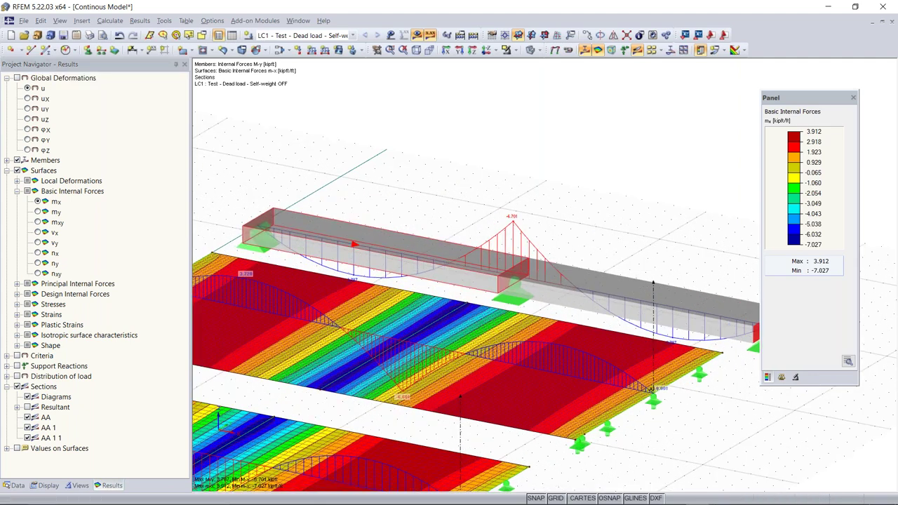
{"action": "right_click", "coordinate": [408, 253]}
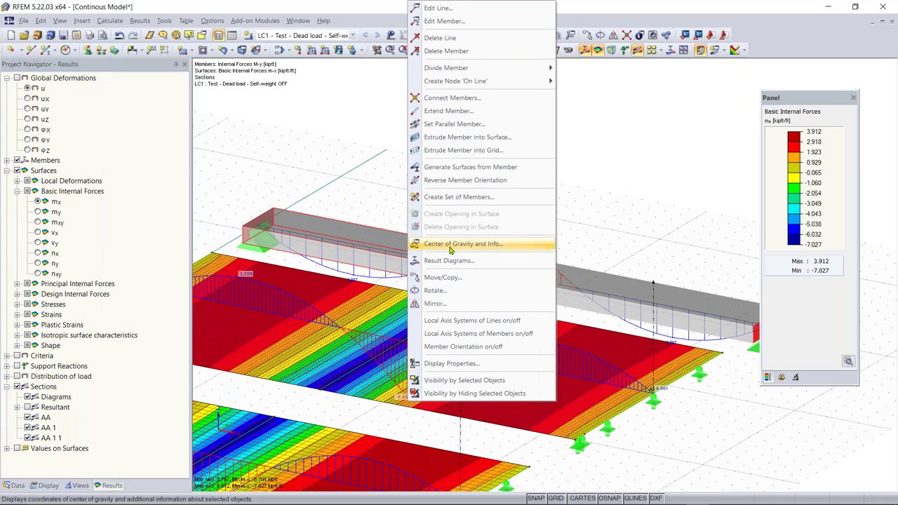
{"action": "left_click", "coordinate": [468, 364]}
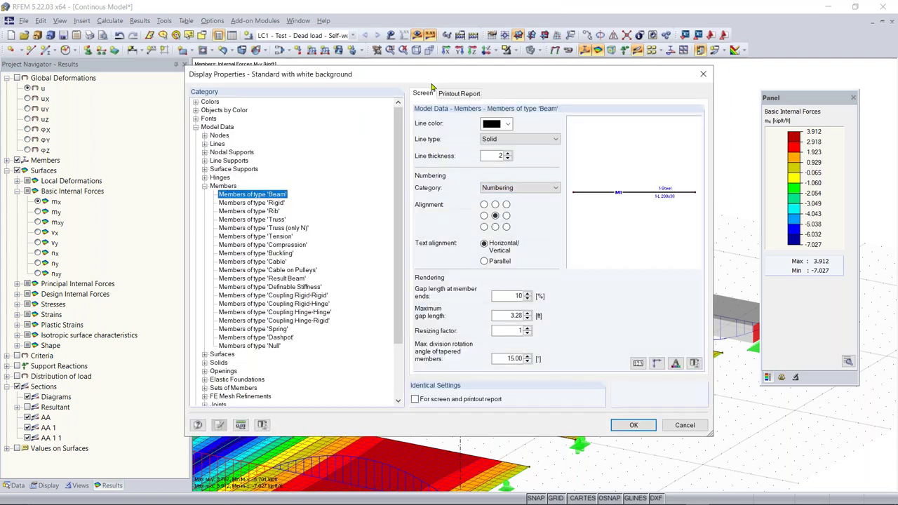
{"action": "left_click", "coordinate": [196, 128]}
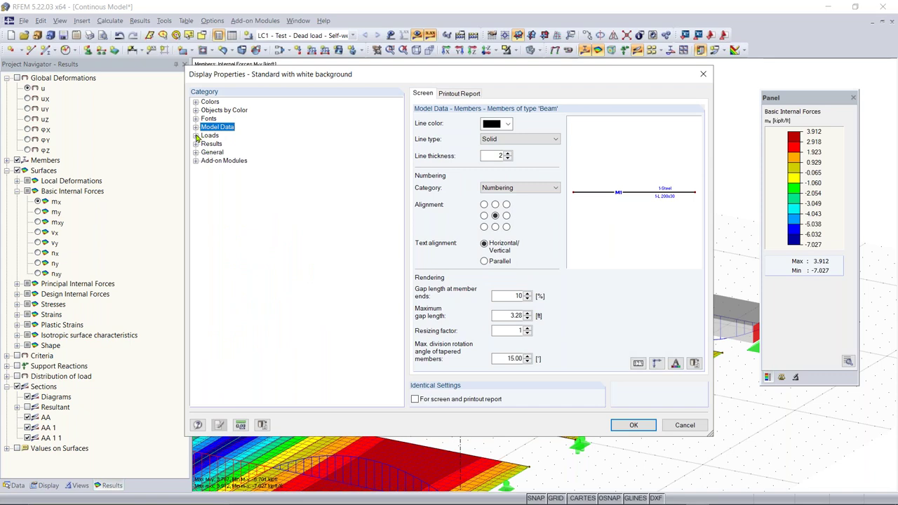
{"action": "left_click", "coordinate": [197, 135]}
{"action": "left_click", "coordinate": [232, 169]}
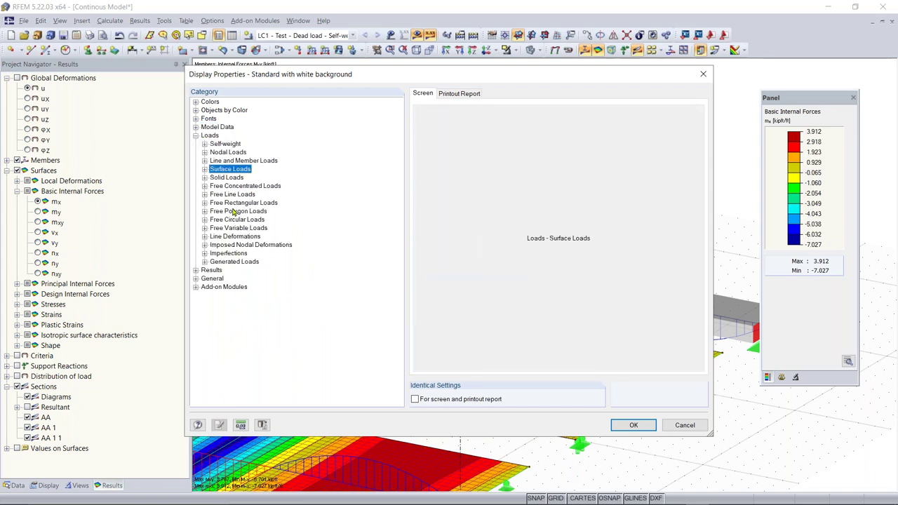
{"action": "left_click", "coordinate": [196, 135]}
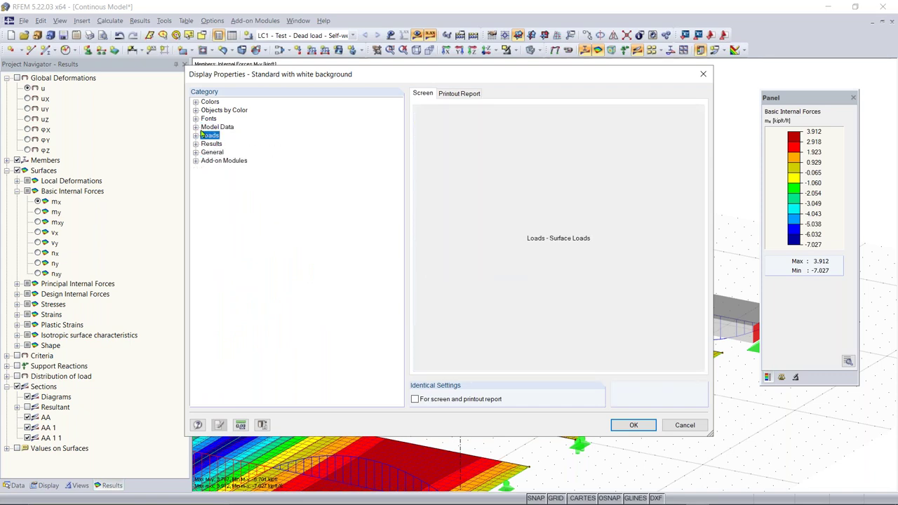
{"action": "left_click", "coordinate": [195, 119]}
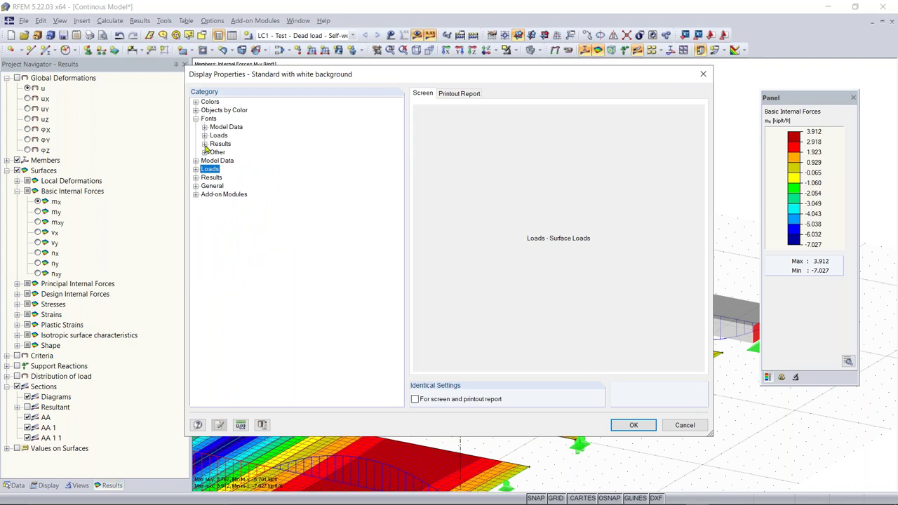
{"action": "left_click", "coordinate": [204, 144]}
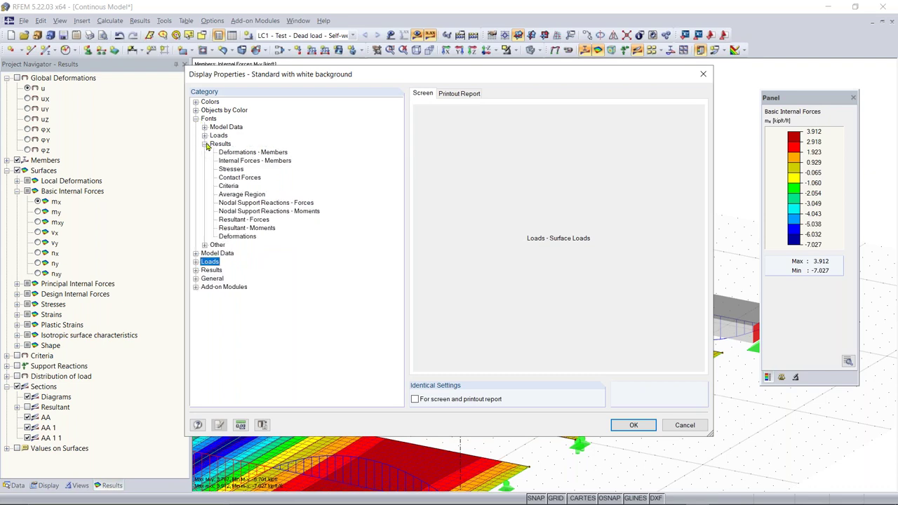
{"action": "left_click", "coordinate": [281, 160]}
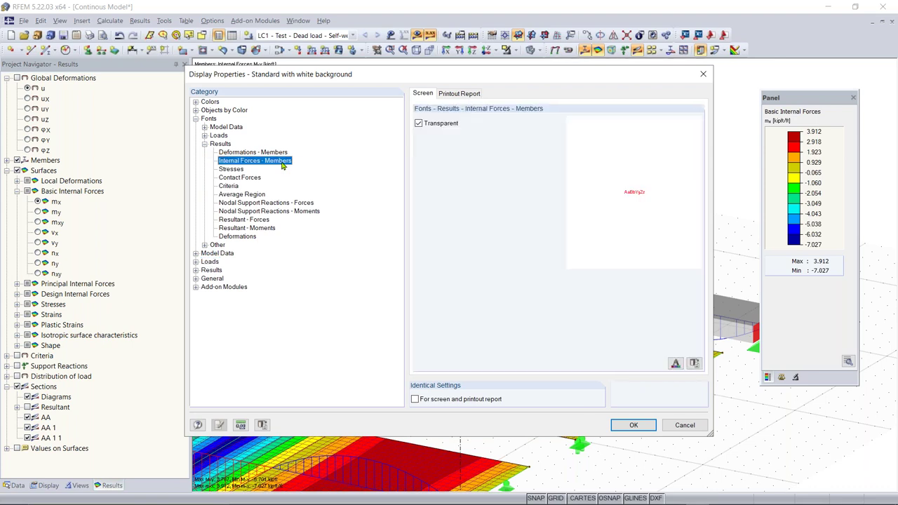
Set the font size of the member internal force values to 11 and apply the display properties
{"action": "left_click", "coordinate": [680, 367]}
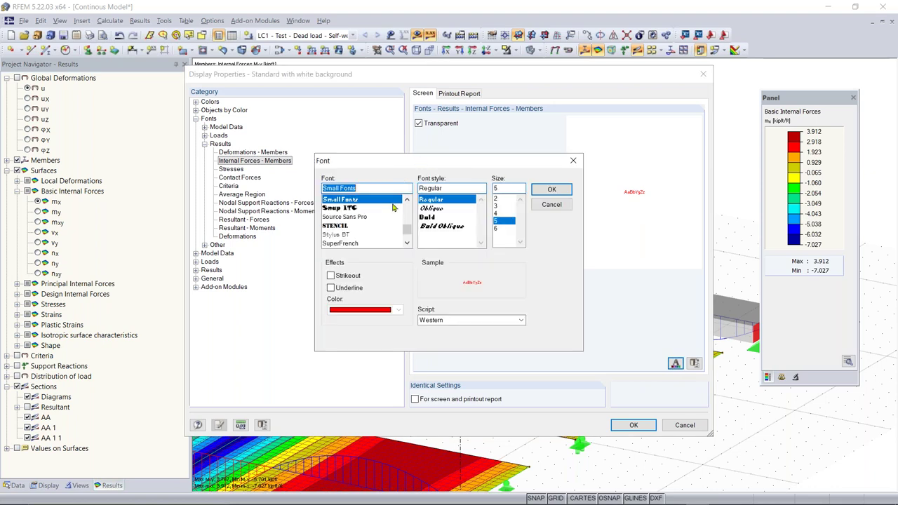
{"action": "double_click", "coordinate": [502, 186]}
{"action": "type", "text": "11"}
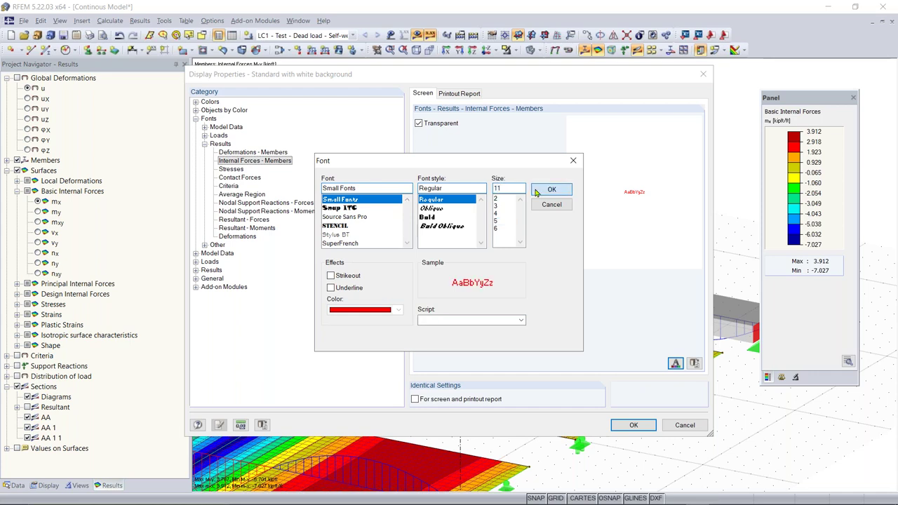
{"action": "left_click", "coordinate": [551, 189]}
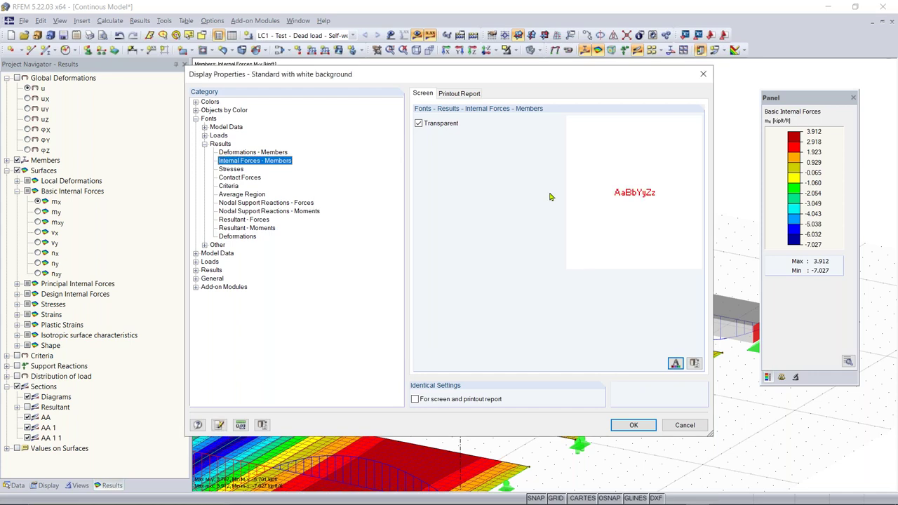
{"action": "left_click", "coordinate": [632, 426]}
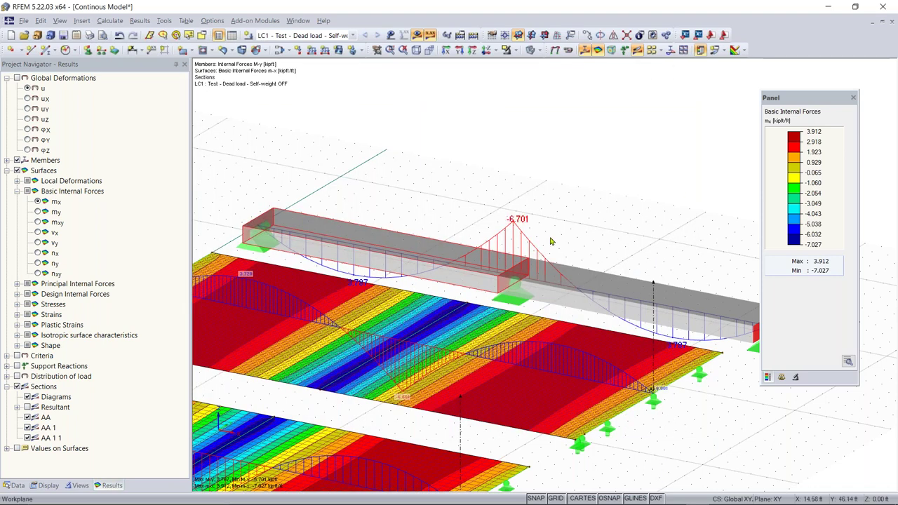
Compare the beam's span and support moments with the mx extremes and section diagrams of the three plates
{"action": "middle_click_drag", "start_coordinate": [567, 234], "coordinate": [448, 209]}
{"action": "middle_click_drag", "start_coordinate": [488, 250], "coordinate": [423, 156]}
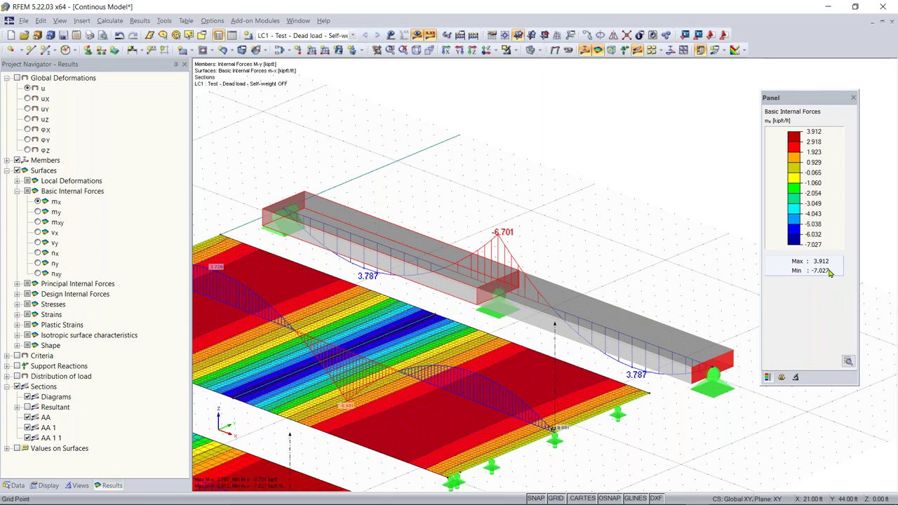
{"action": "scroll", "coordinate": [497, 276], "scroll_direction": "down", "scroll_amount": 1}
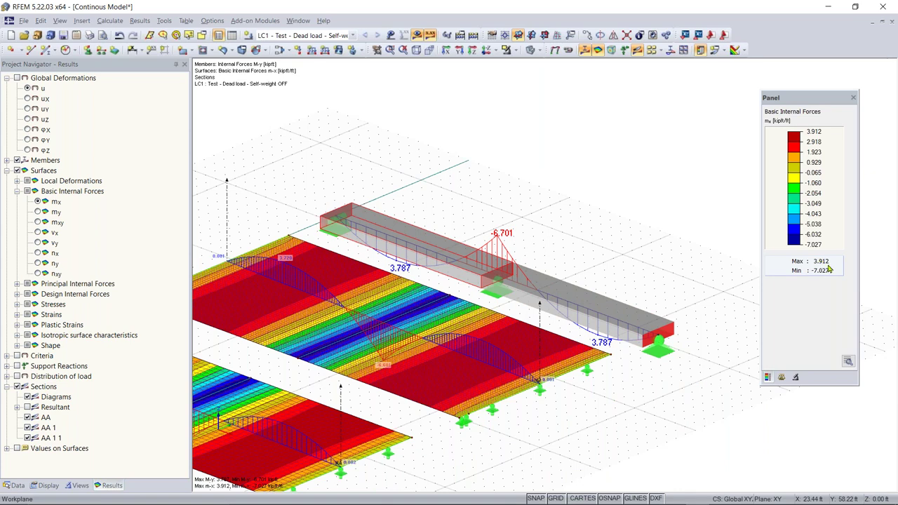
{"action": "scroll", "coordinate": [419, 303], "scroll_direction": "down", "scroll_amount": 2}
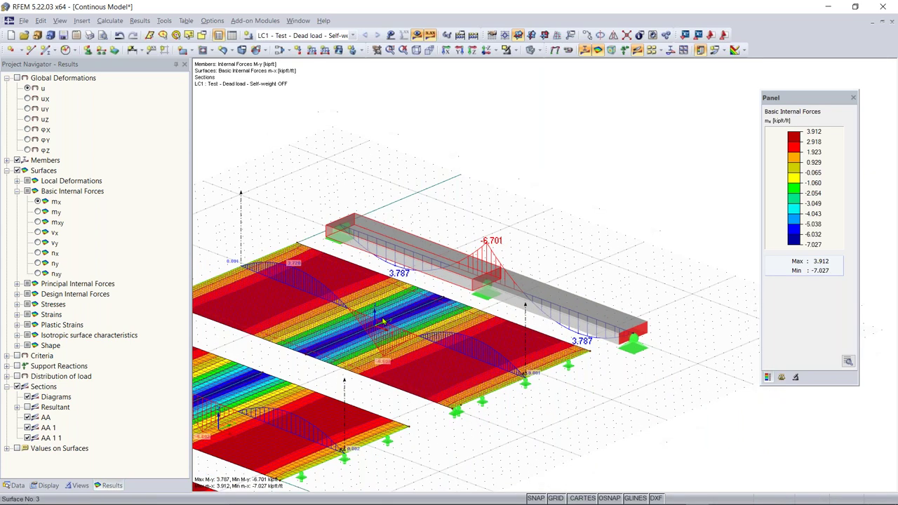
{"action": "middle_click_drag", "start_coordinate": [418, 303], "coordinate": [456, 265], "text": "ctrl"}
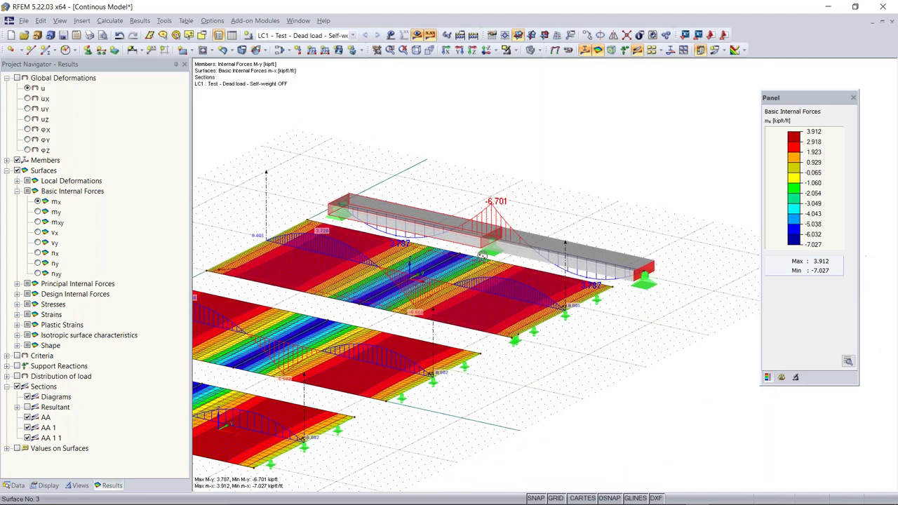
{"action": "scroll", "coordinate": [370, 313], "scroll_direction": "down", "scroll_amount": 1}
{"action": "middle_click_drag", "start_coordinate": [370, 313], "coordinate": [421, 309]}
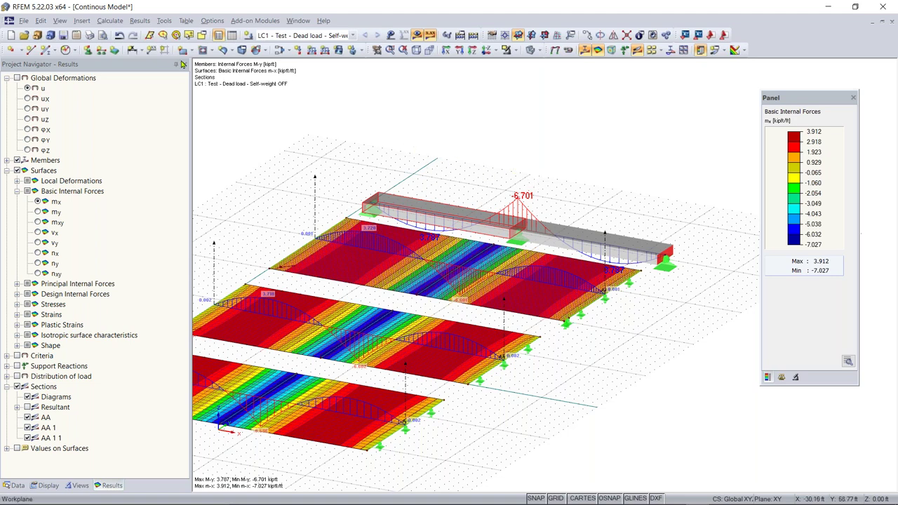
Review the target length of finite elements in the FE mesh settings and compare the moments of the differently meshed plates
{"action": "left_click", "coordinate": [110, 20]}
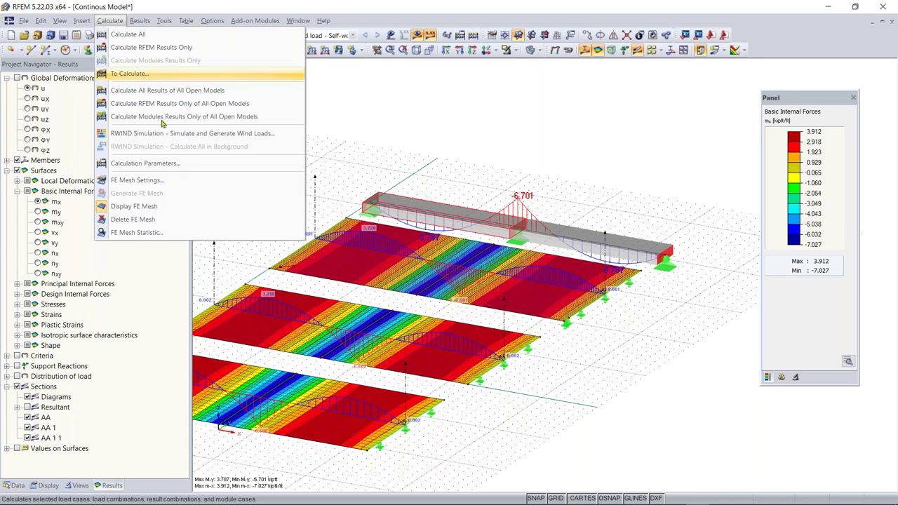
{"action": "left_click", "coordinate": [157, 182]}
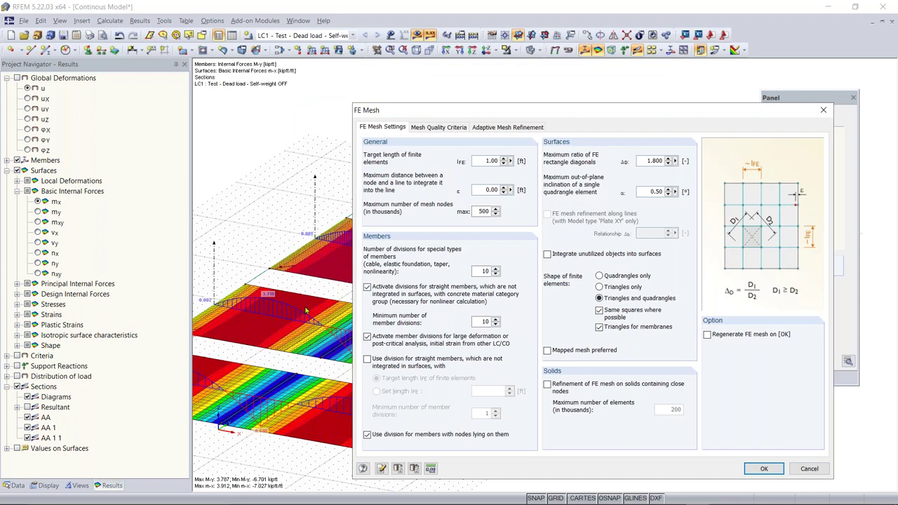
{"action": "left_click_drag", "start_coordinate": [489, 110], "coordinate": [301, 47]}
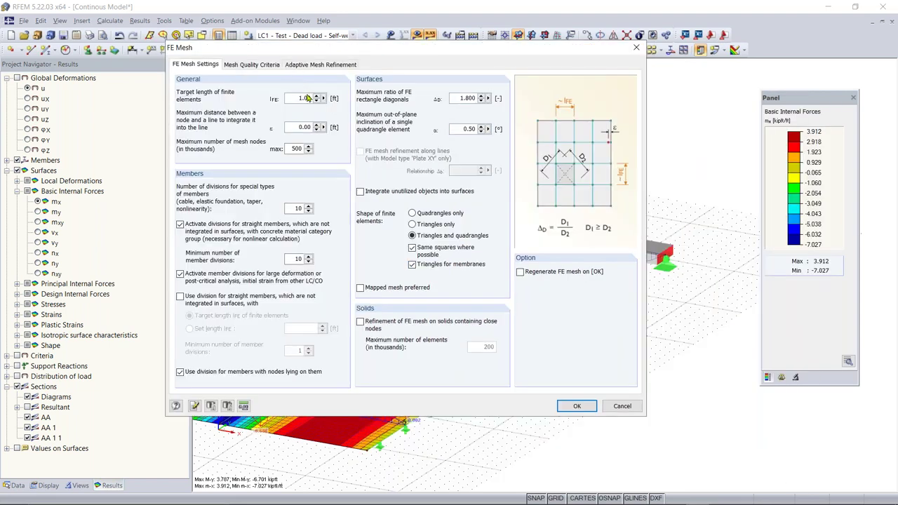
{"action": "left_click", "coordinate": [577, 407]}
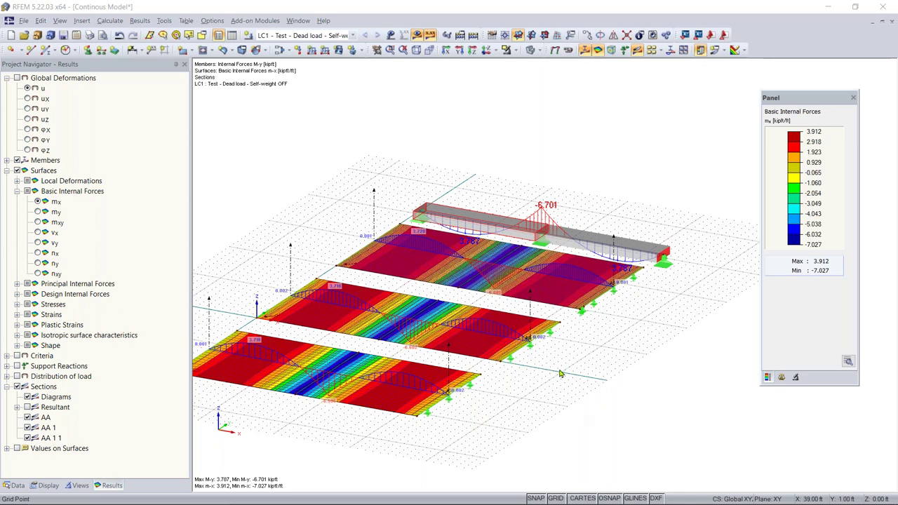
{"action": "middle_click_drag", "start_coordinate": [582, 368], "coordinate": [601, 367]}
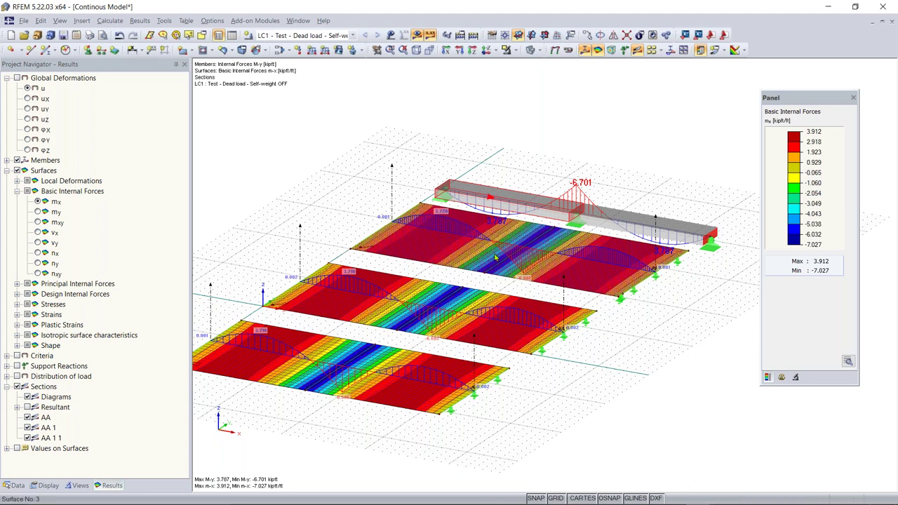
{"action": "middle_click_drag", "start_coordinate": [621, 335], "coordinate": [599, 327], "text": "ctrl"}
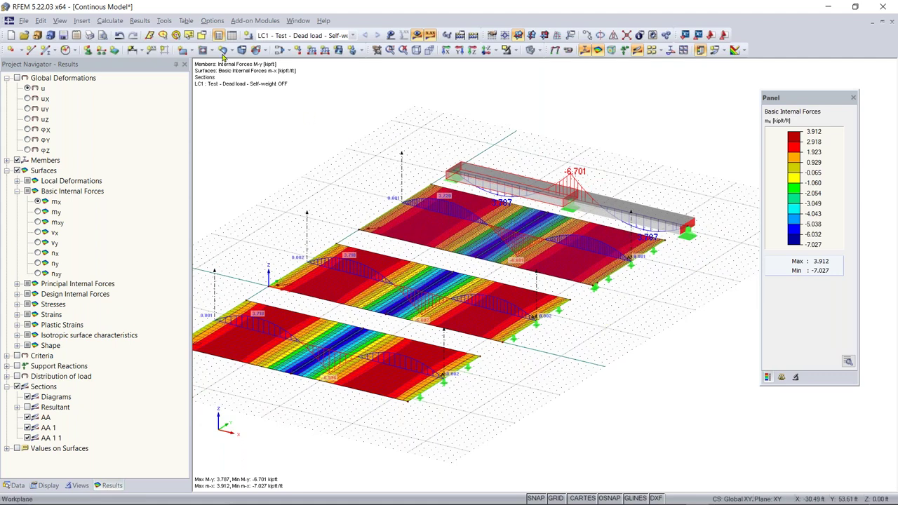
Deactivate the shear stiffness of members in the global calculation parameters and accept the deletion of all results
{"action": "left_click", "coordinate": [118, 22]}
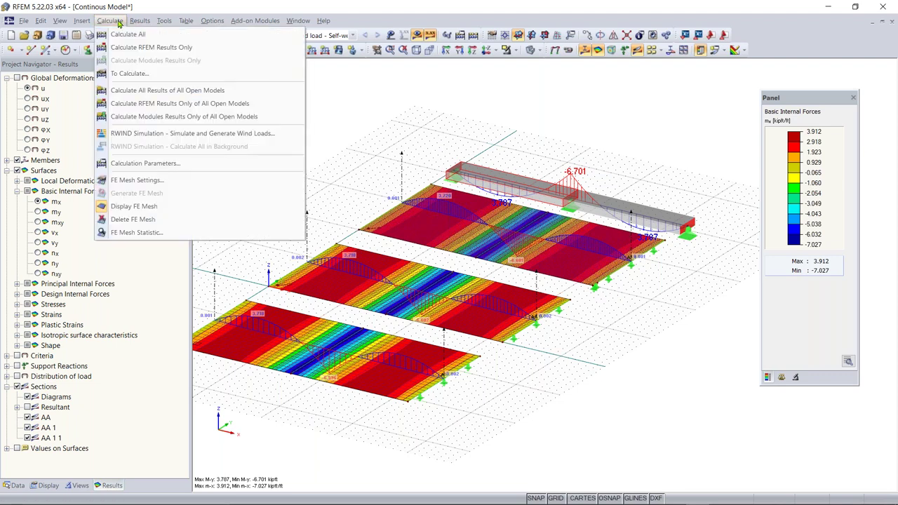
{"action": "left_click", "coordinate": [153, 163]}
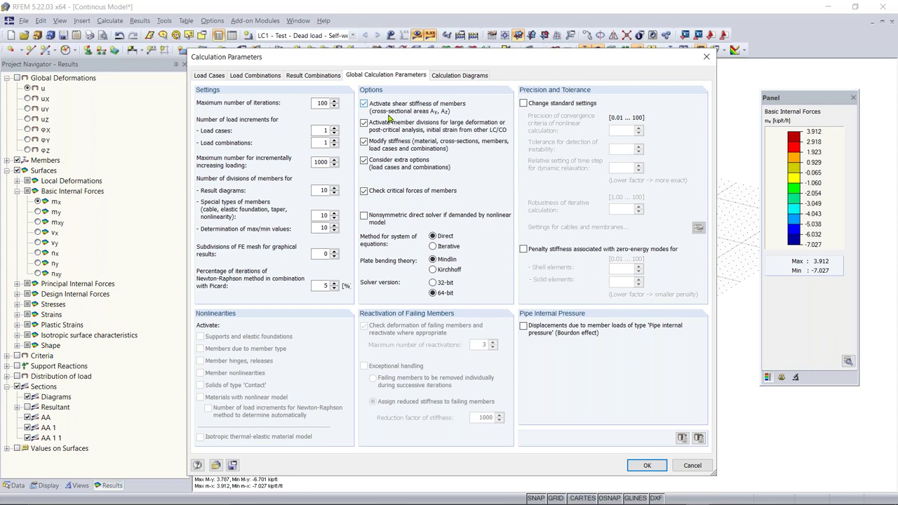
{"action": "left_click", "coordinate": [384, 113]}
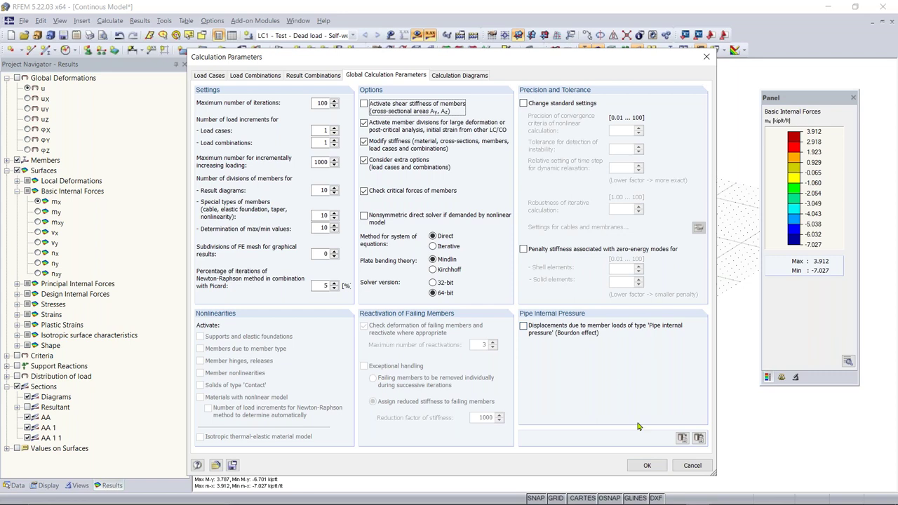
{"action": "left_click", "coordinate": [645, 464]}
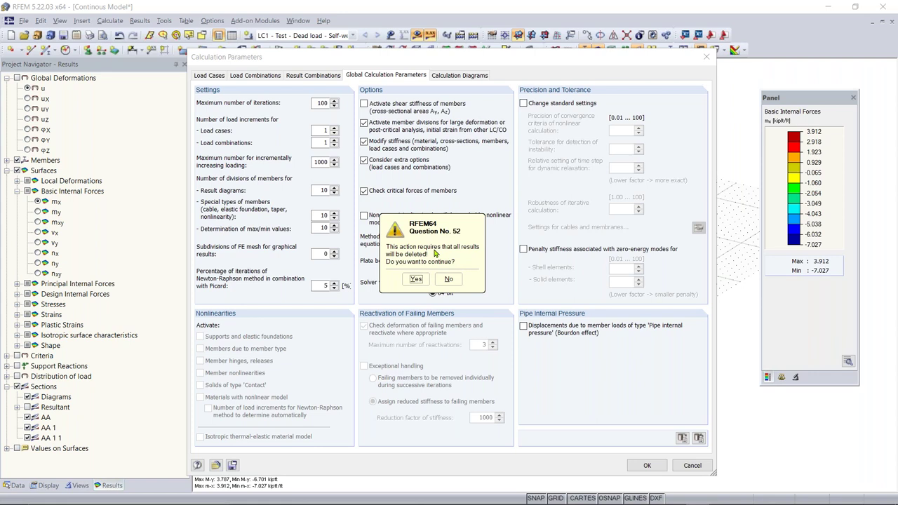
{"action": "left_click", "coordinate": [416, 280]}
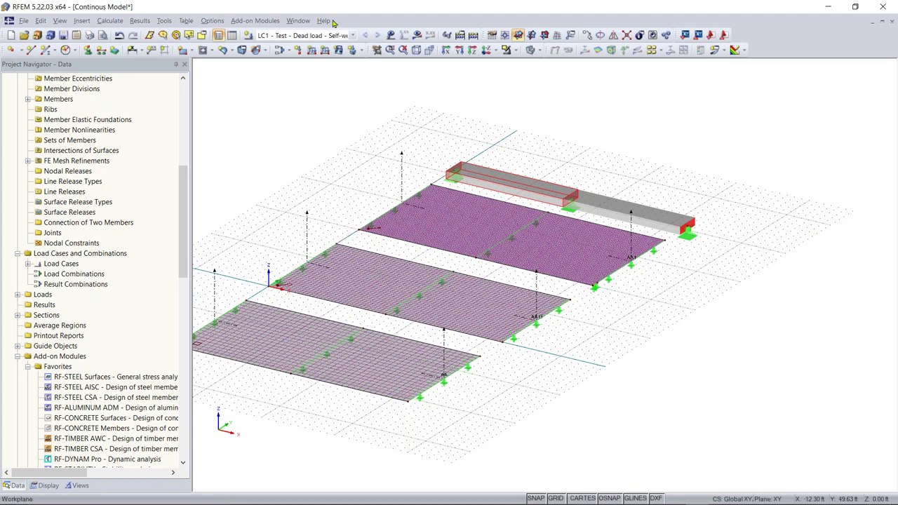
Recalculate load case LC1 and display its member and surface moments
{"action": "left_click", "coordinate": [417, 34]}
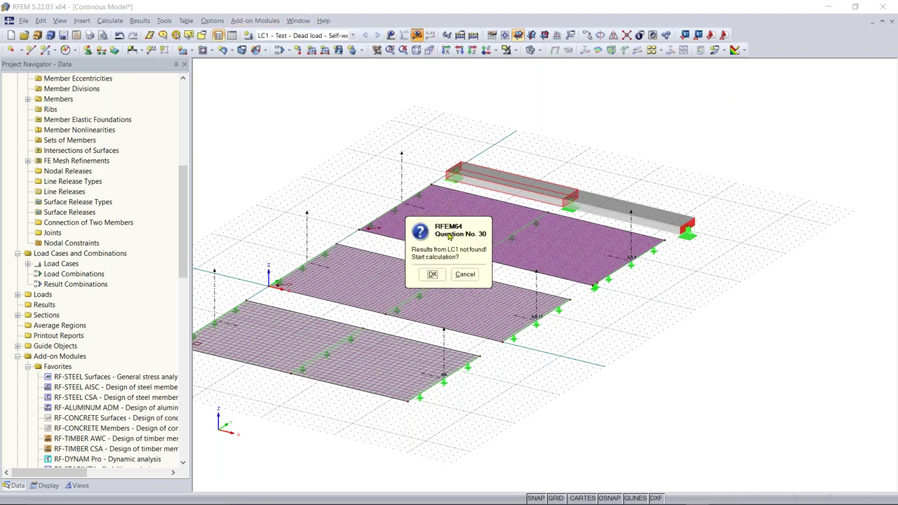
{"action": "left_click", "coordinate": [432, 274]}
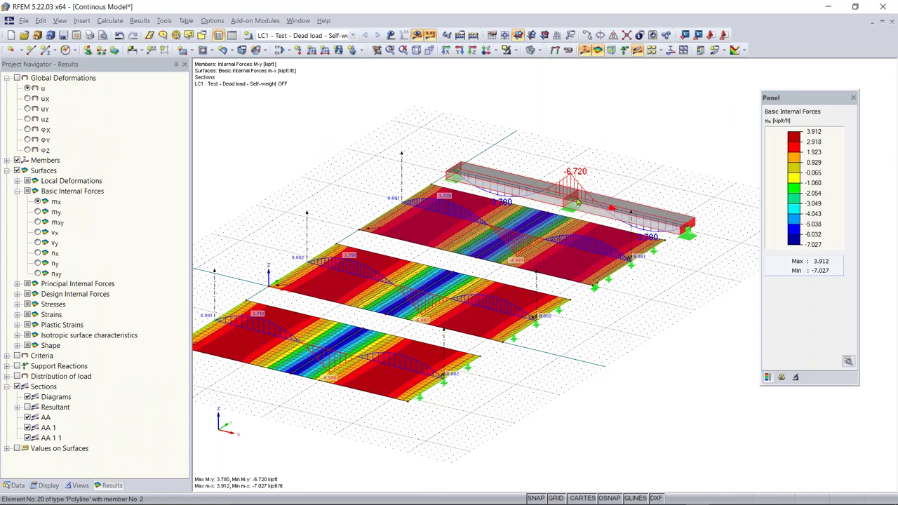
{"action": "scroll", "coordinate": [586, 183], "scroll_direction": "up", "scroll_amount": 2}
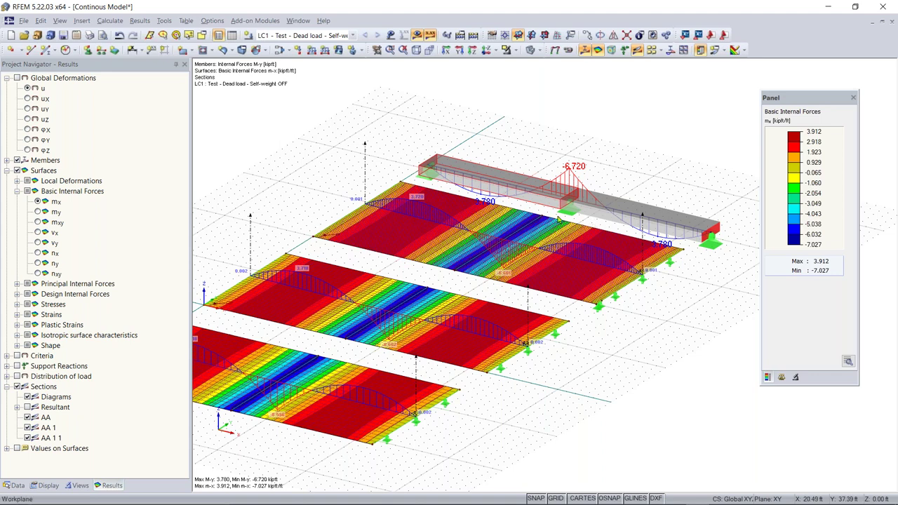
Examine the result diagrams of global deformation u and moment My along the beam's first span, then close them
{"action": "left_click", "coordinate": [522, 166]}
{"action": "middle_click_drag", "start_coordinate": [501, 232], "coordinate": [475, 352], "text": "ctrl"}
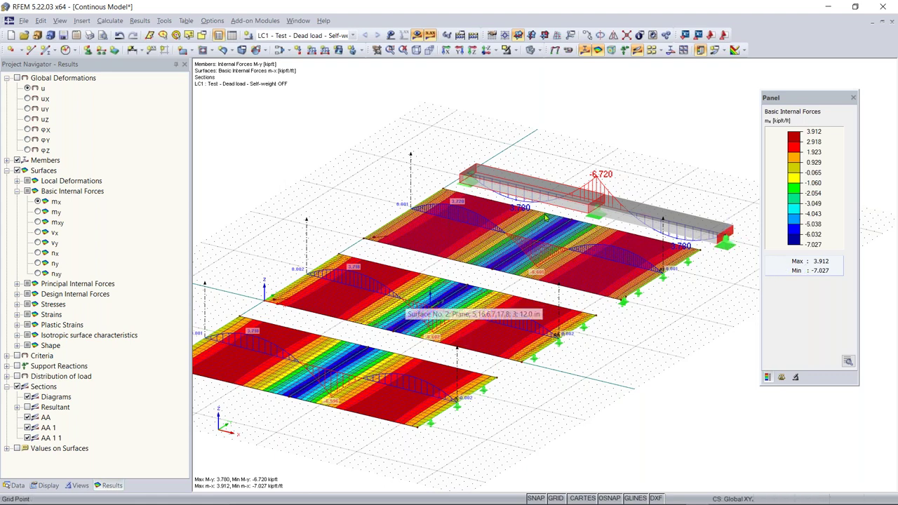
{"action": "right_click", "coordinate": [573, 210]}
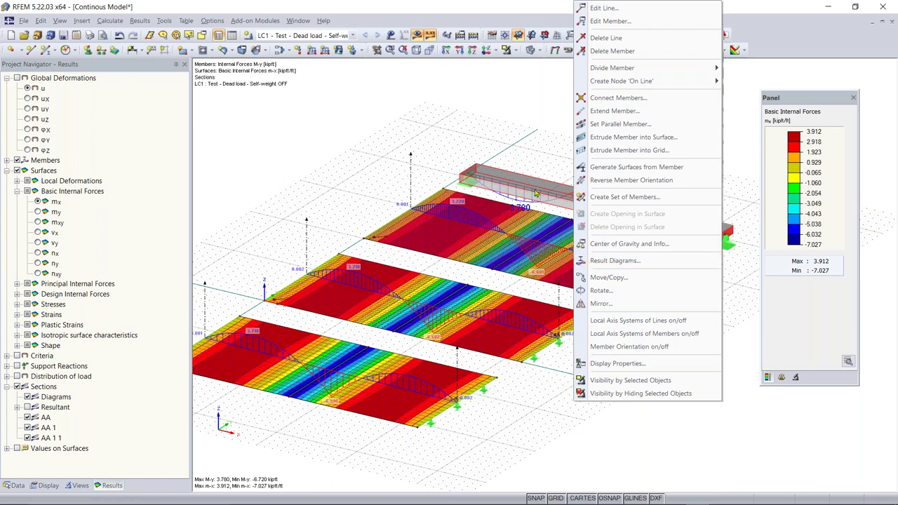
{"action": "left_click", "coordinate": [638, 260]}
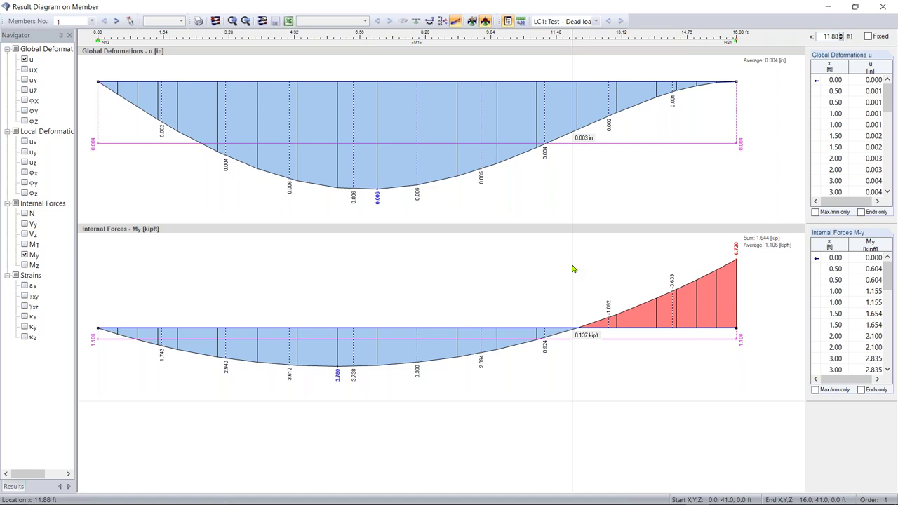
{"action": "left_click_drag", "start_coordinate": [663, 138], "coordinate": [721, 83]}
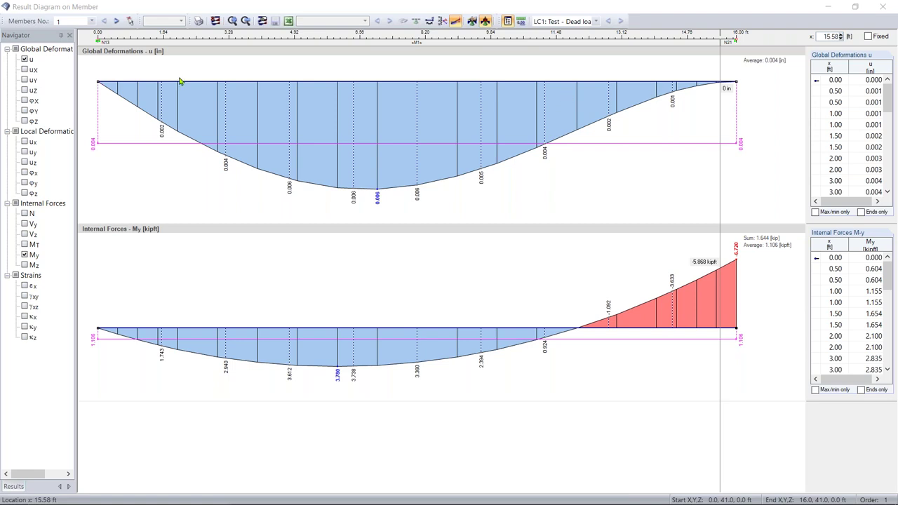
{"action": "left_click", "coordinate": [102, 45]}
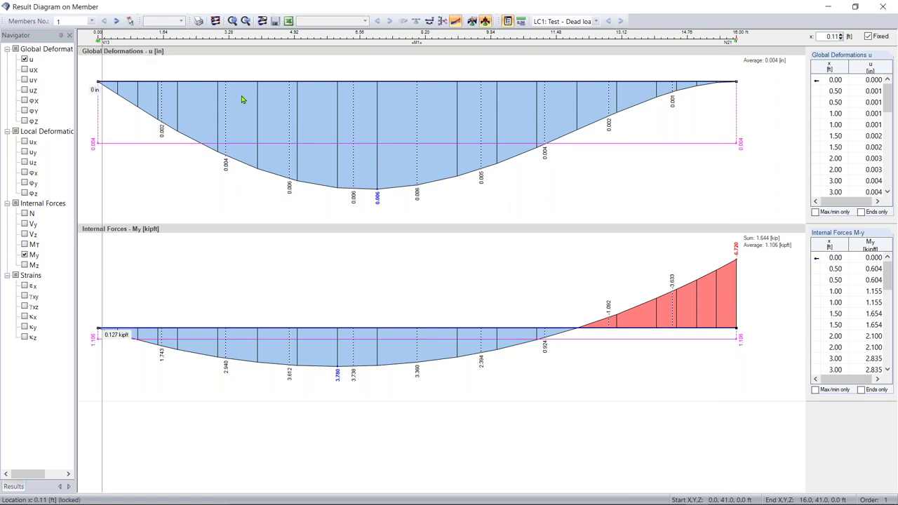
{"action": "left_click", "coordinate": [251, 200]}
{"action": "left_click", "coordinate": [305, 199]}
{"action": "left_click", "coordinate": [868, 35]}
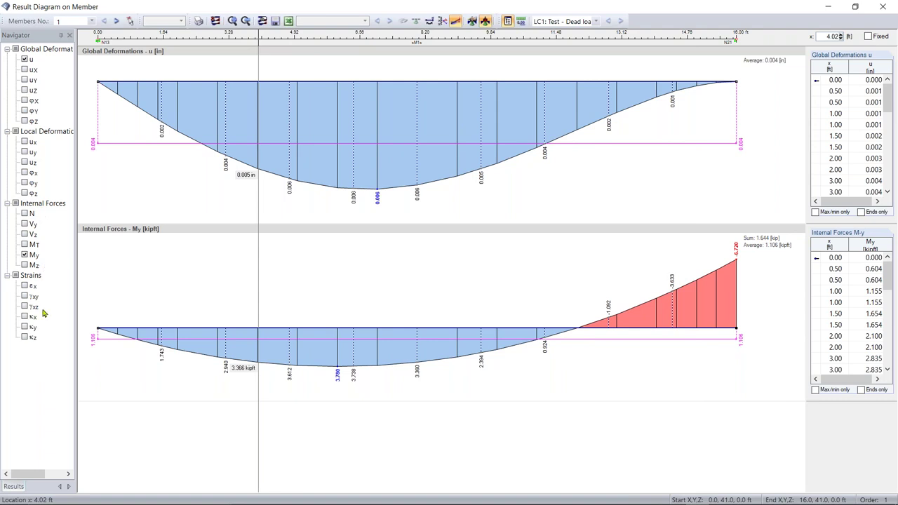
{"action": "left_click", "coordinate": [884, 7]}
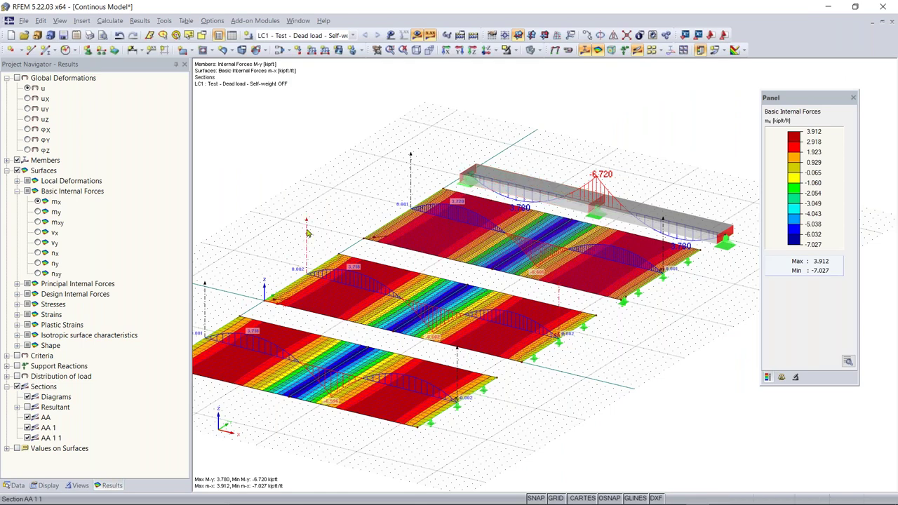
Open the result diagrams of section AA 1 1 on the middle plate and examine its deformation, mx and load distribution
{"action": "scroll", "coordinate": [297, 246], "scroll_direction": "up", "scroll_amount": 1}
{"action": "scroll", "coordinate": [297, 247], "scroll_direction": "up", "scroll_amount": 2}
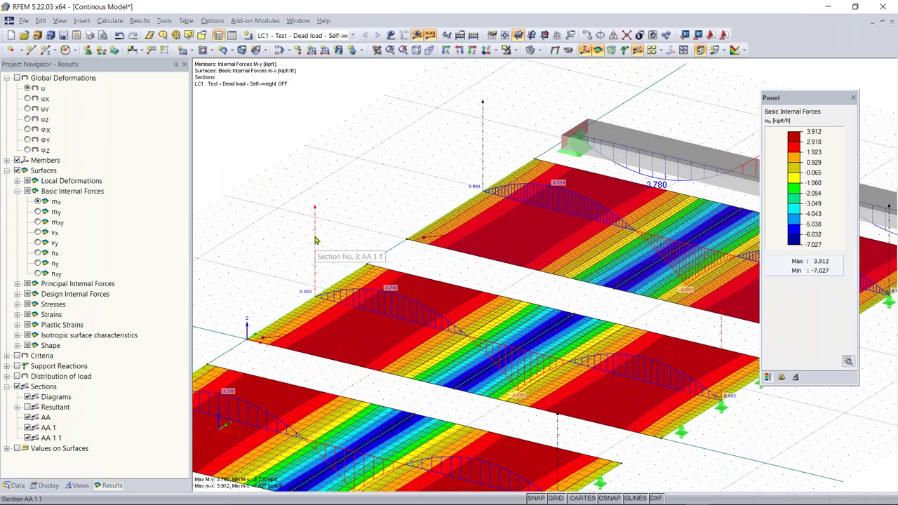
{"action": "right_click", "coordinate": [316, 240]}
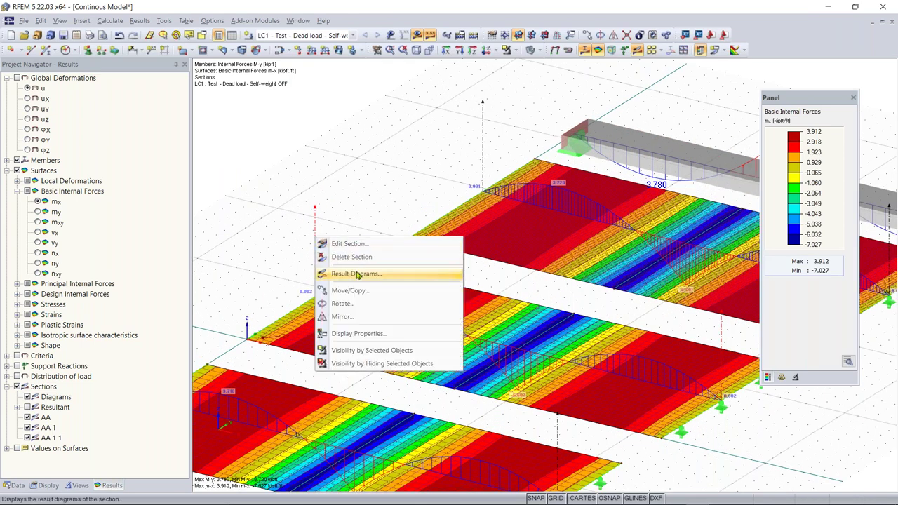
{"action": "left_click", "coordinate": [391, 274]}
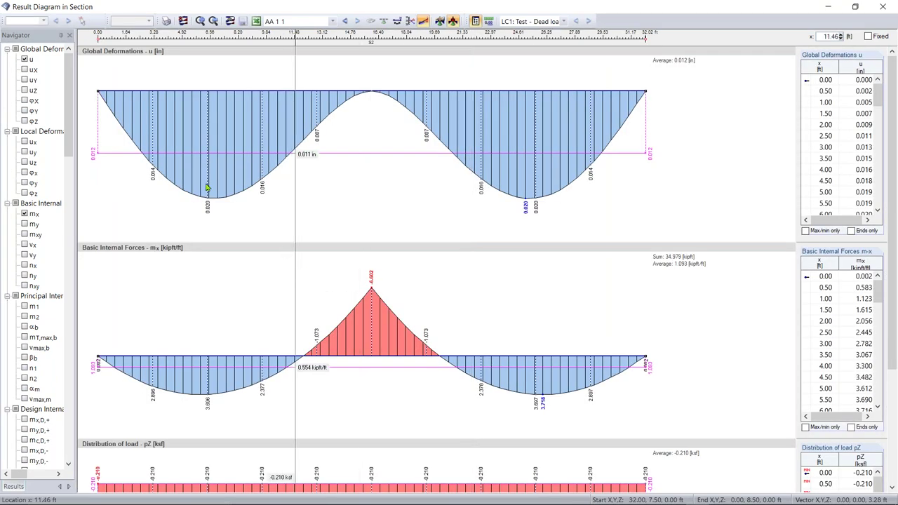
{"action": "scroll", "coordinate": [212, 336], "scroll_direction": "down", "scroll_amount": 1}
{"action": "scroll", "coordinate": [231, 330], "scroll_direction": "down", "scroll_amount": 3}
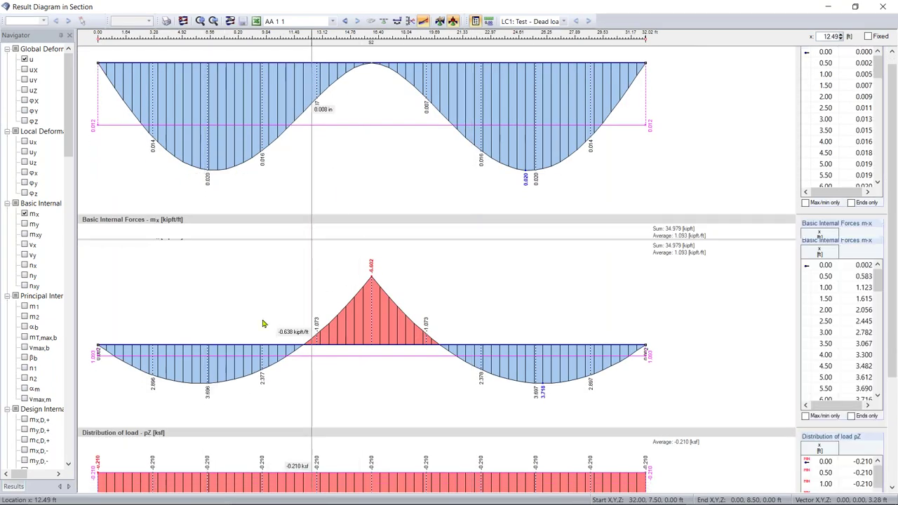
{"action": "scroll", "coordinate": [311, 316], "scroll_direction": "down", "scroll_amount": 7}
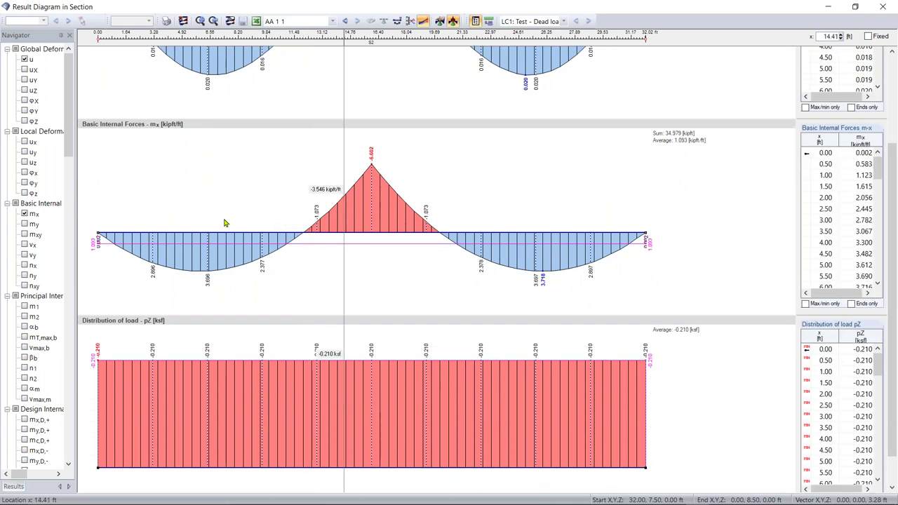
Add the shear forces vy and vx to the diagrams of section AA 1 1, review them and close the diagrams
{"action": "left_click", "coordinate": [24, 254]}
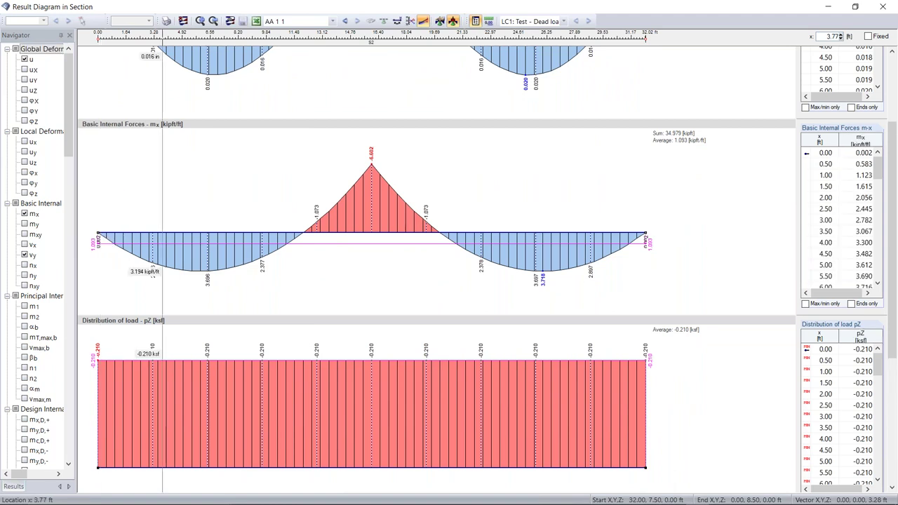
{"action": "scroll", "coordinate": [197, 252], "scroll_direction": "down", "scroll_amount": 10}
{"action": "scroll", "coordinate": [198, 252], "scroll_direction": "down", "scroll_amount": 5}
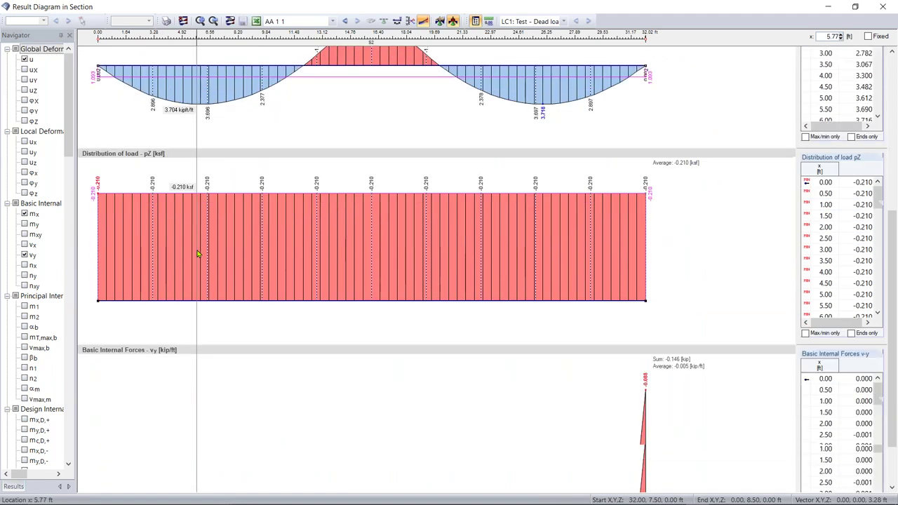
{"action": "left_click", "coordinate": [24, 245]}
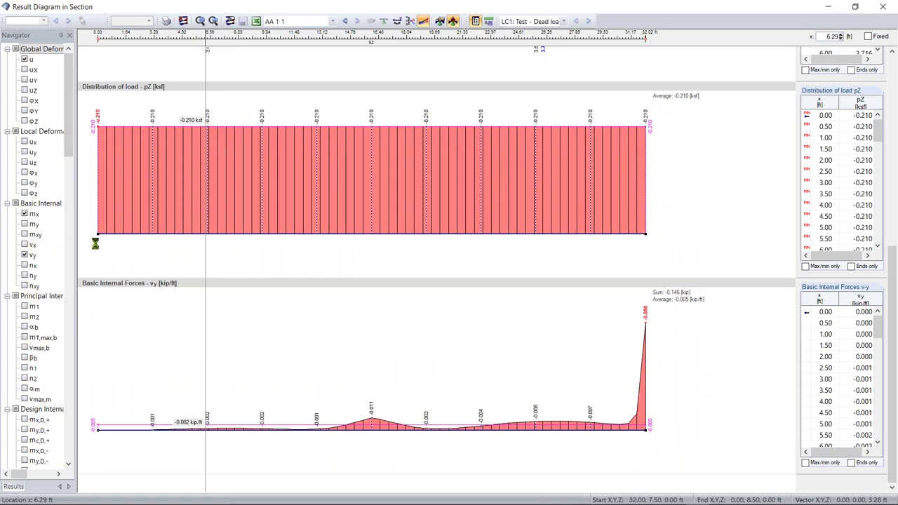
{"action": "left_click", "coordinate": [882, 7]}
Close the colour scale panel of the basic internal forces to clear the view of the plates and beam
{"action": "scroll", "coordinate": [594, 225], "scroll_direction": "down", "scroll_amount": 3}
{"action": "middle_click_drag", "start_coordinate": [594, 225], "coordinate": [606, 284]}
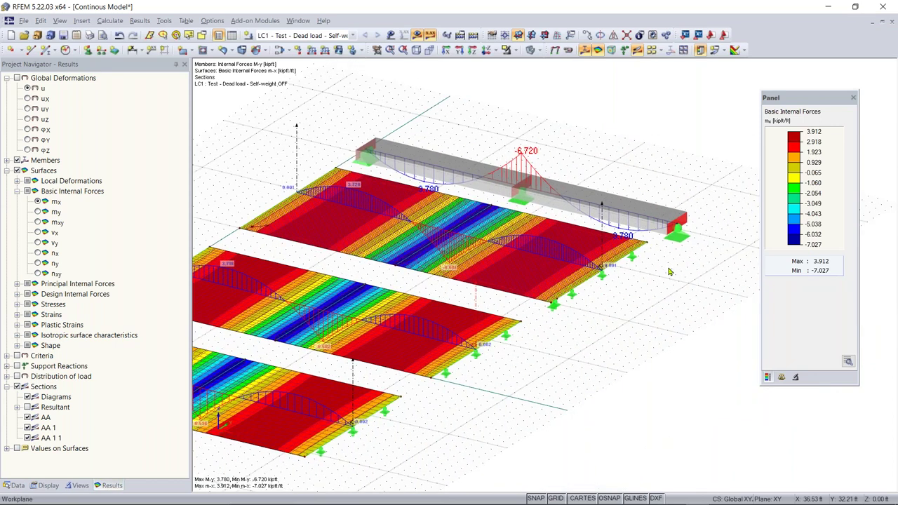
{"action": "middle_click", "coordinate": [666, 303]}
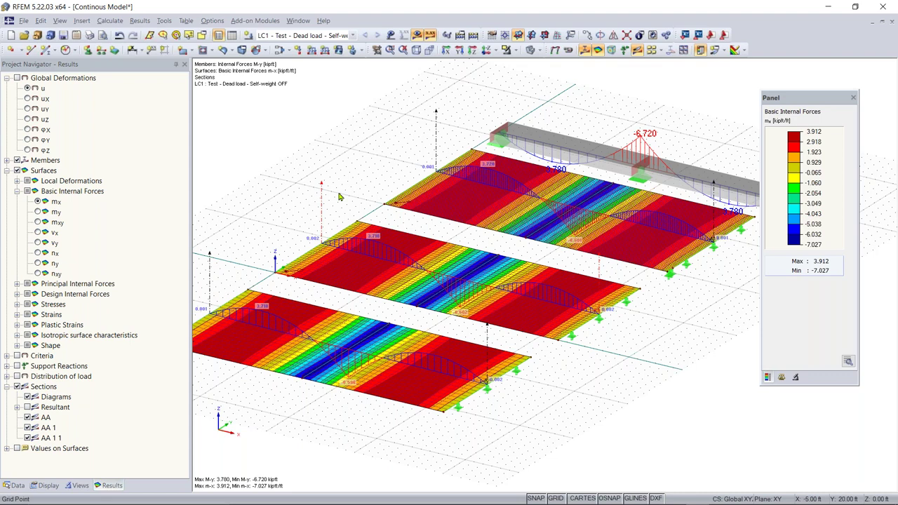
{"action": "scroll", "coordinate": [338, 197], "scroll_direction": "down", "scroll_amount": 3}
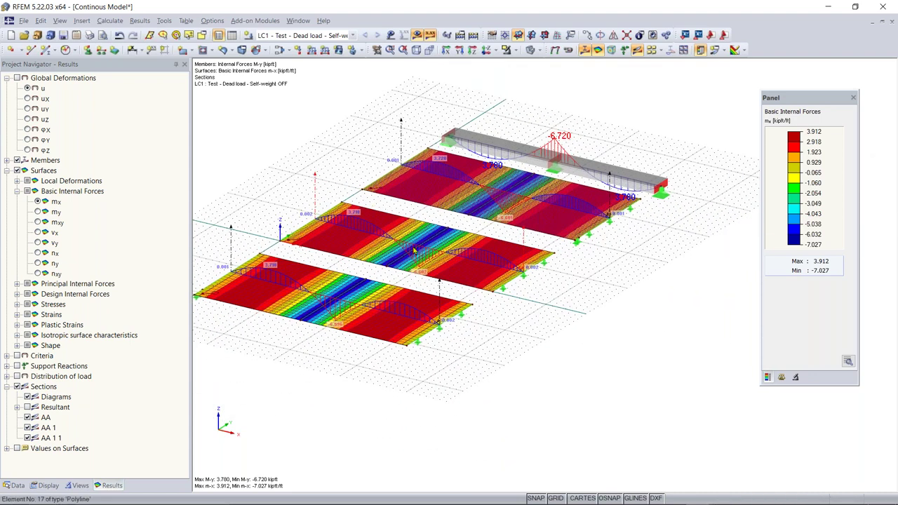
{"action": "scroll", "coordinate": [415, 247], "scroll_direction": "up", "scroll_amount": 2}
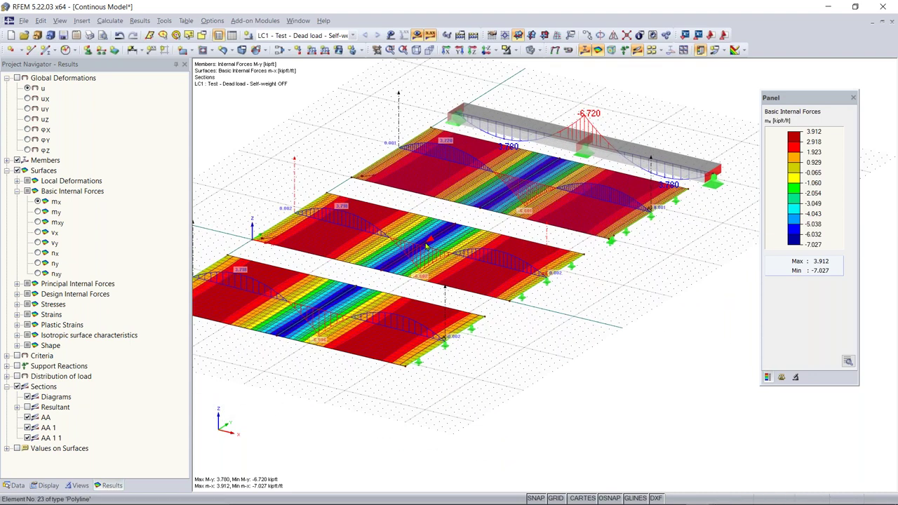
{"action": "left_click", "coordinate": [852, 98]}
{"action": "middle_click_drag", "start_coordinate": [601, 260], "coordinate": [716, 282]}
{"action": "scroll", "coordinate": [686, 276], "scroll_direction": "up", "scroll_amount": 1}
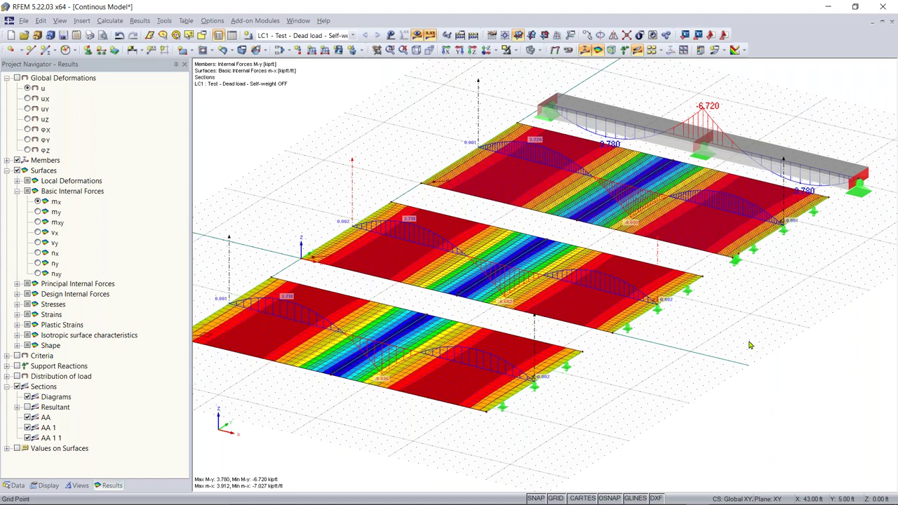
Compare the beam's span and support moments with the mx section diagrams of the three plates from several viewpoints
{"action": "scroll", "coordinate": [749, 345], "scroll_direction": "down", "scroll_amount": 2}
{"action": "scroll", "coordinate": [702, 344], "scroll_direction": "up", "scroll_amount": 2}
{"action": "mouse_move", "coordinate": [652, 329]}
{"action": "middle_mouse_down"}
{"action": "mouse_move", "coordinate": [629, 342]}
{"action": "mouse_move", "coordinate": [635, 323]}
{"action": "mouse_move", "coordinate": [653, 337]}
{"action": "middle_mouse_up"}
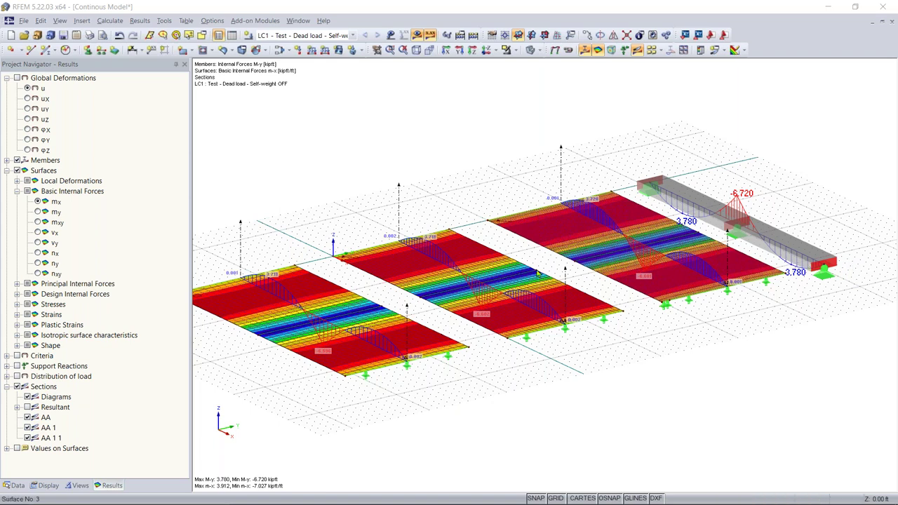
{"action": "middle_click_drag", "start_coordinate": [556, 341], "coordinate": [370, 223], "text": "ctrl"}
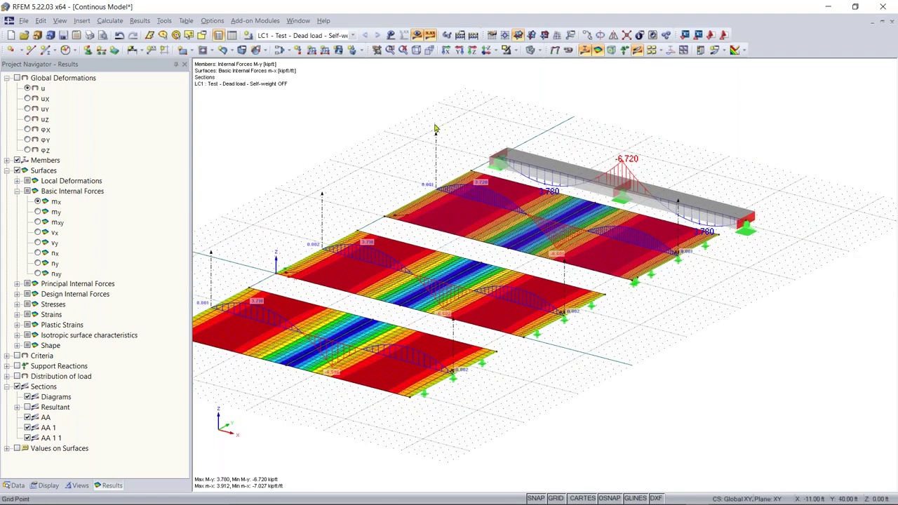
{"action": "middle_click_drag", "start_coordinate": [482, 172], "coordinate": [548, 299], "text": "ctrl"}
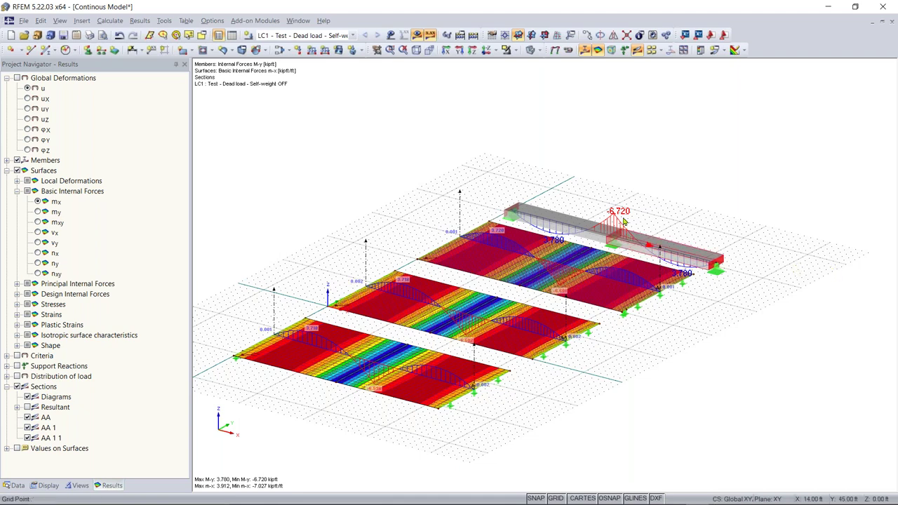
{"action": "scroll", "coordinate": [631, 231], "scroll_direction": "up", "scroll_amount": 4}
{"action": "scroll", "coordinate": [561, 224], "scroll_direction": "up", "scroll_amount": 4}
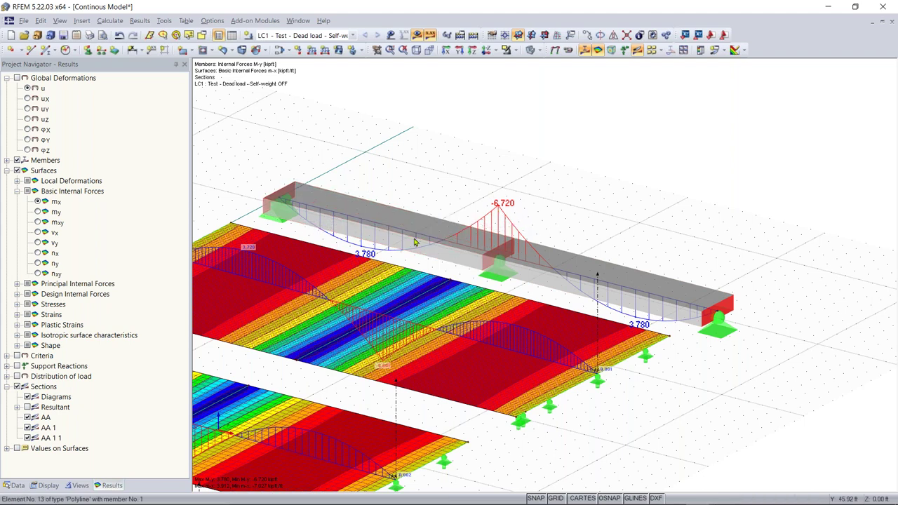
{"action": "scroll", "coordinate": [388, 256], "scroll_direction": "down", "scroll_amount": 1}
{"action": "scroll", "coordinate": [388, 256], "scroll_direction": "down", "scroll_amount": 1}
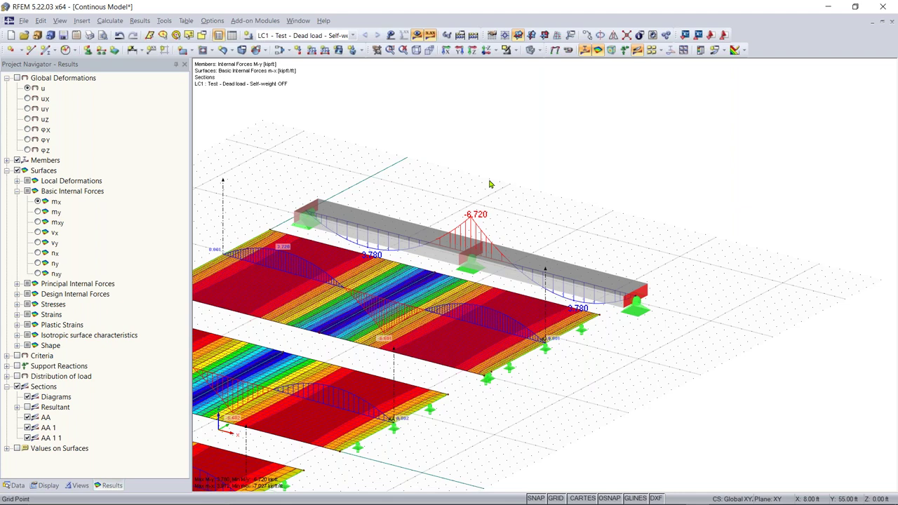
{"action": "scroll", "coordinate": [431, 347], "scroll_direction": "down", "scroll_amount": 1}
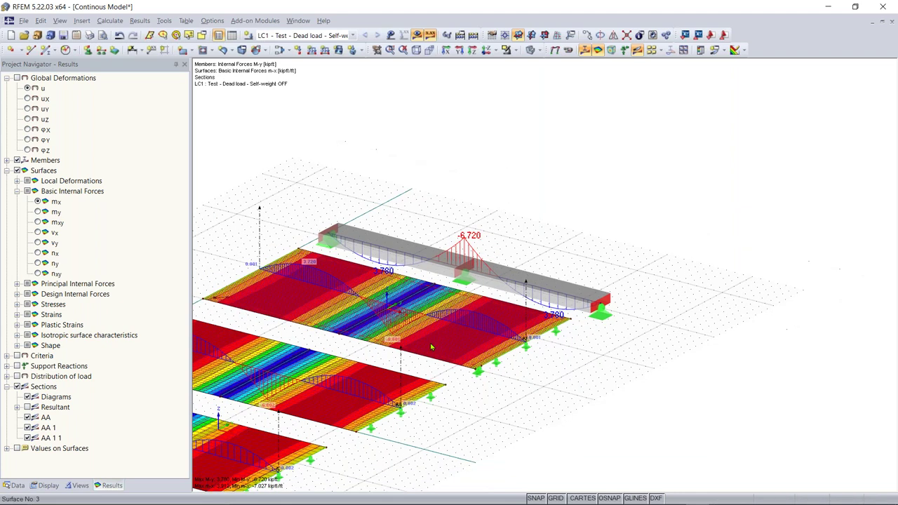
{"action": "middle_click_drag", "start_coordinate": [431, 347], "coordinate": [529, 302]}
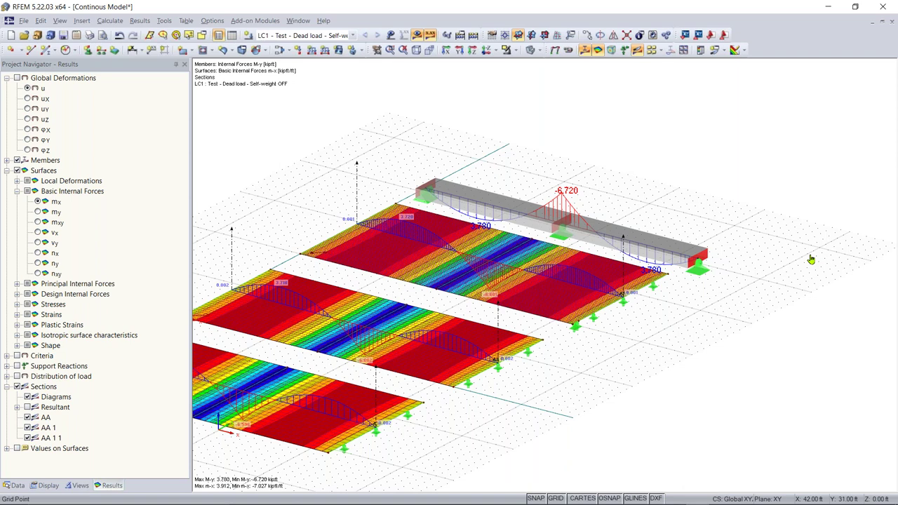
{"action": "middle_click_drag", "start_coordinate": [570, 410], "coordinate": [596, 336]}
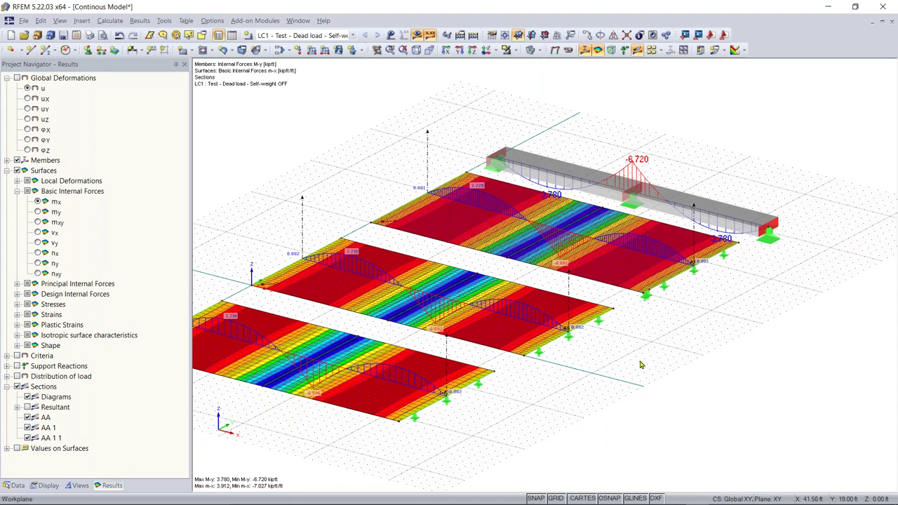
{"action": "left_click", "coordinate": [722, 216]}
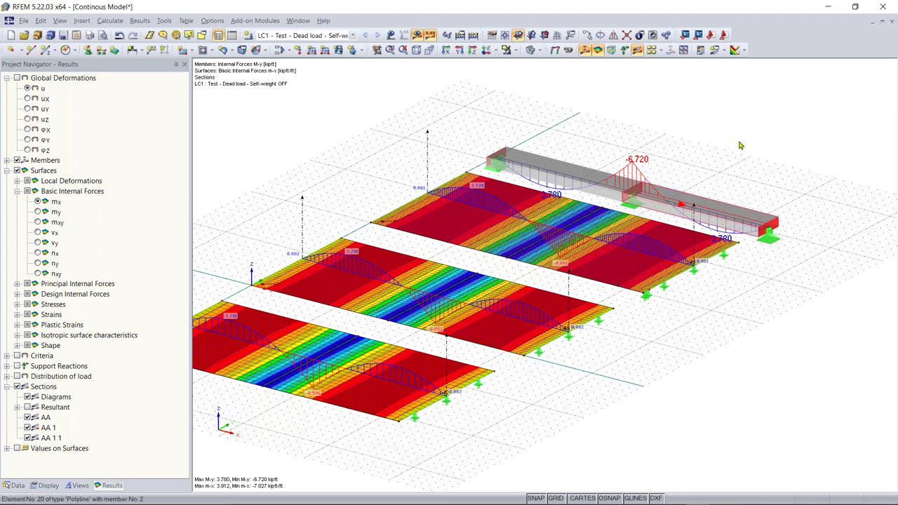
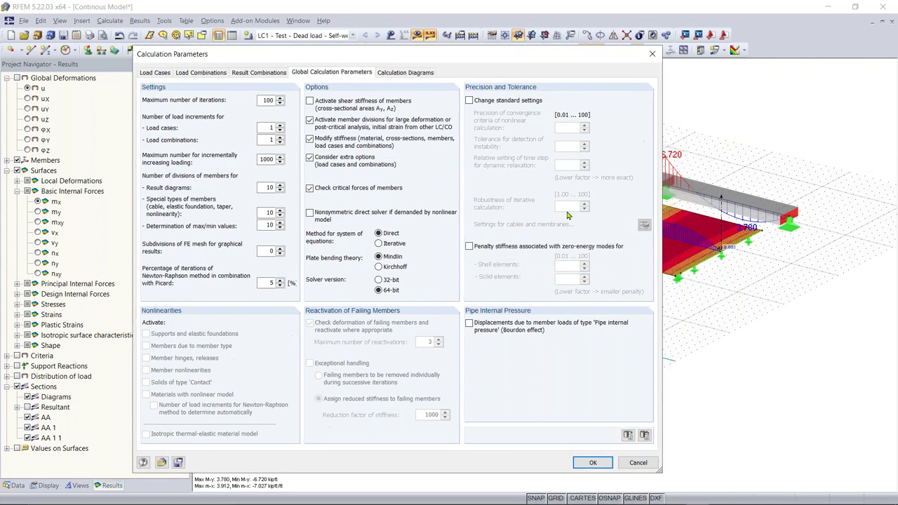
Accept the global calculation parameters with Mindlin plate bending theory and display the basic internal force vx on the surfaces
{"action": "left_click", "coordinate": [592, 463]}
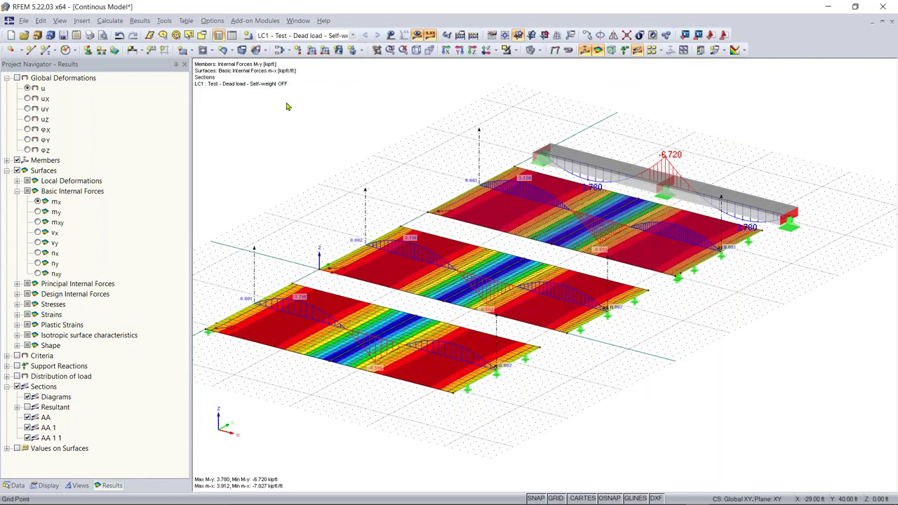
{"action": "left_click", "coordinate": [38, 234]}
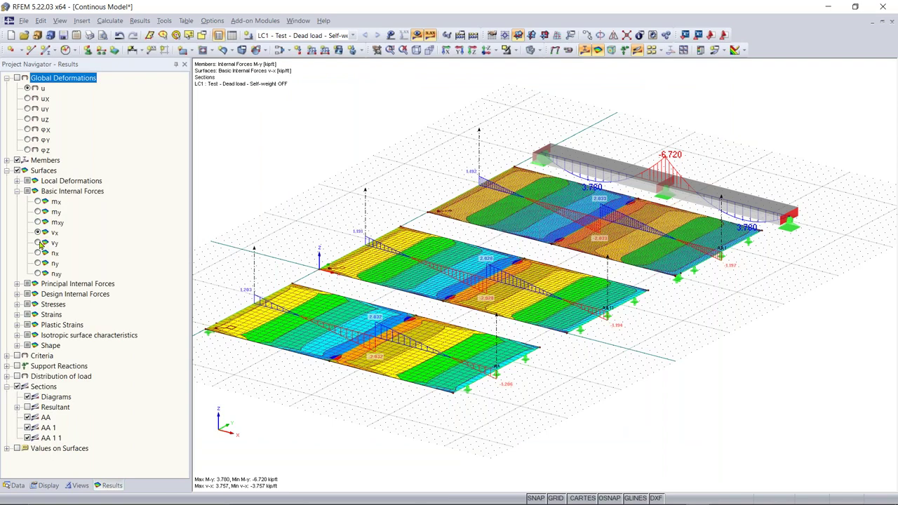
Compare the vx section diagrams of the three plates at their end and middle supports under Mindlin plate bending theory
{"action": "left_click", "coordinate": [38, 242]}
{"action": "left_click", "coordinate": [37, 232]}
{"action": "scroll", "coordinate": [478, 245], "scroll_direction": "up", "scroll_amount": 3}
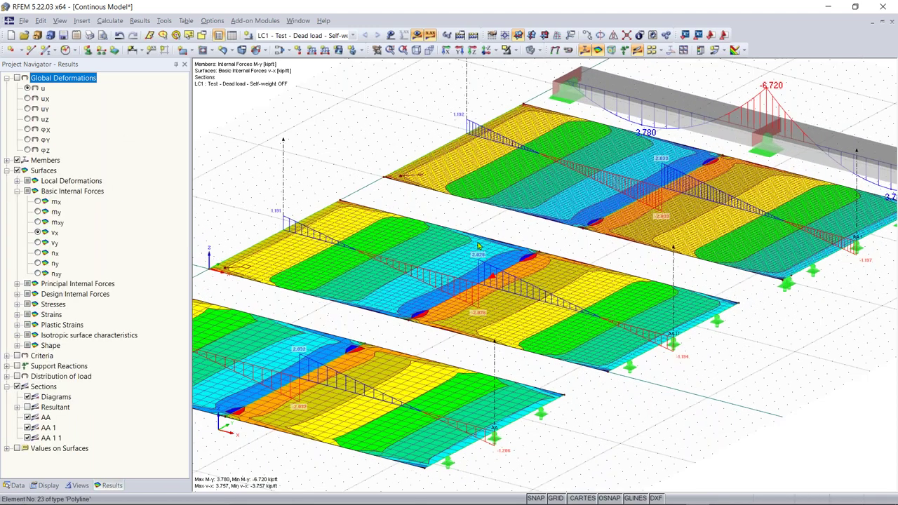
{"action": "scroll", "coordinate": [478, 245], "scroll_direction": "down", "scroll_amount": 2}
{"action": "scroll", "coordinate": [317, 314], "scroll_direction": "up", "scroll_amount": 3}
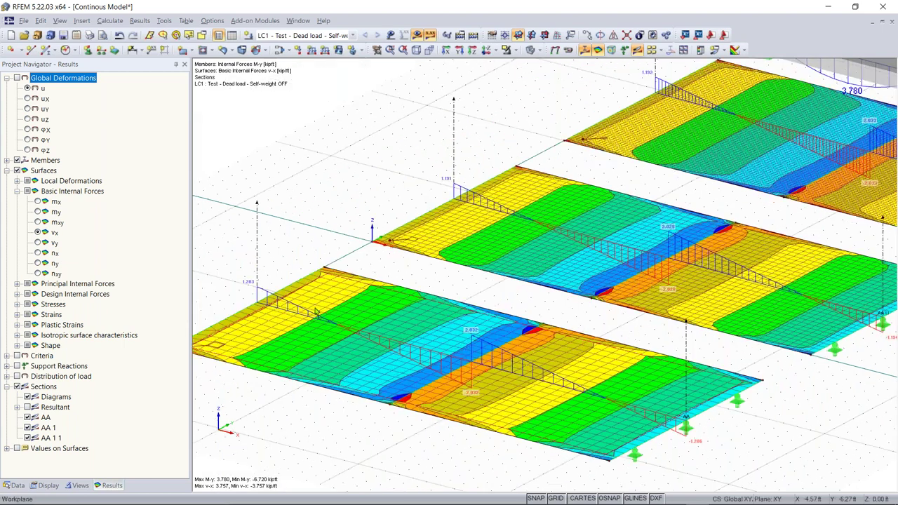
{"action": "scroll", "coordinate": [468, 354], "scroll_direction": "up", "scroll_amount": 2}
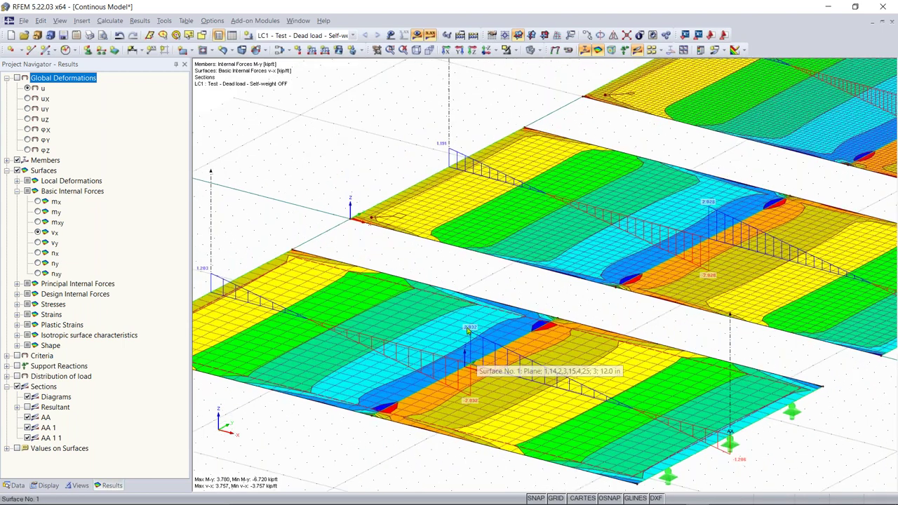
{"action": "scroll", "coordinate": [639, 308], "scroll_direction": "down", "scroll_amount": 3}
{"action": "scroll", "coordinate": [482, 319], "scroll_direction": "up", "scroll_amount": 2}
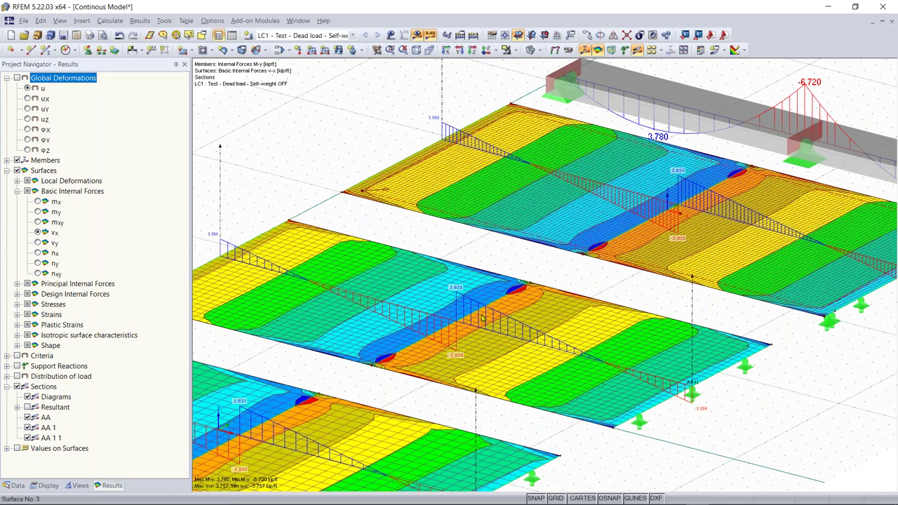
{"action": "scroll", "coordinate": [529, 315], "scroll_direction": "down", "scroll_amount": 1}
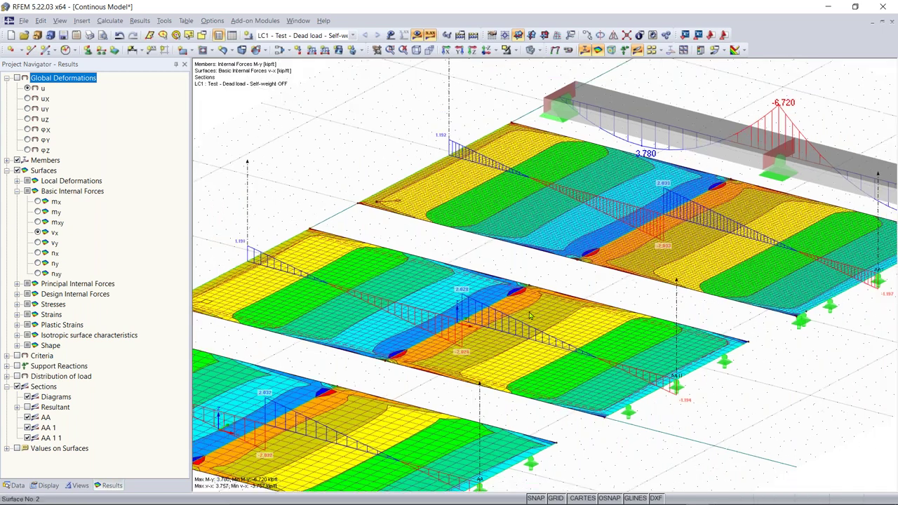
{"action": "scroll", "coordinate": [530, 315], "scroll_direction": "down", "scroll_amount": 1}
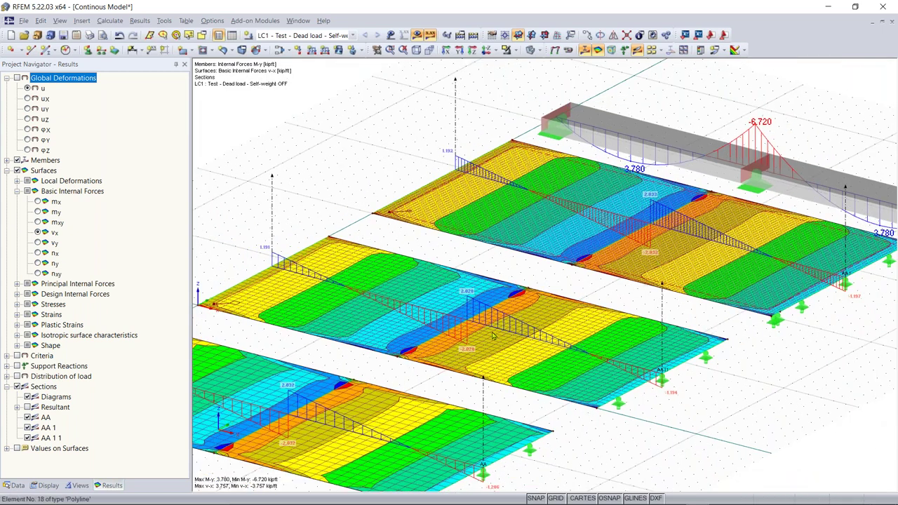
{"action": "middle_click_drag", "start_coordinate": [298, 198], "coordinate": [300, 203], "text": "ctrl"}
Set the plate bending theory in the global calculation parameters to Kirchhoff and recalculate the LC1 results
{"action": "left_click", "coordinate": [109, 20]}
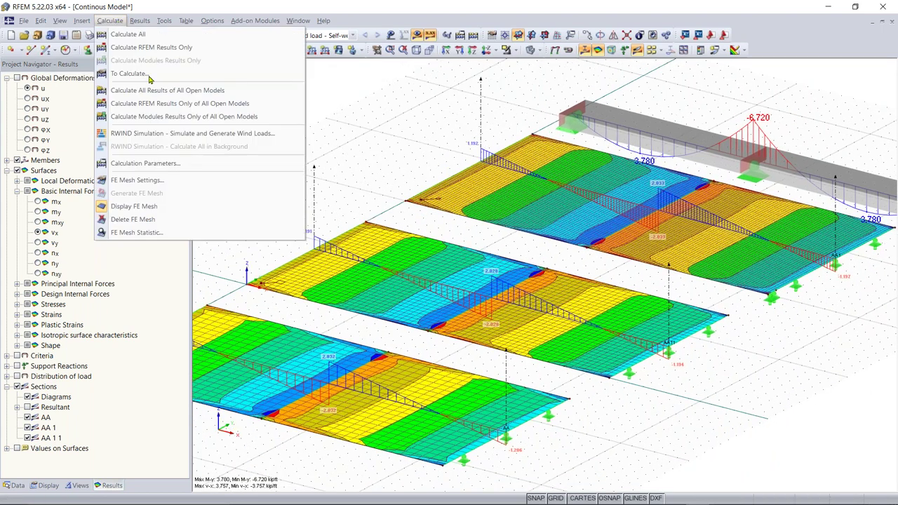
{"action": "left_click", "coordinate": [164, 162]}
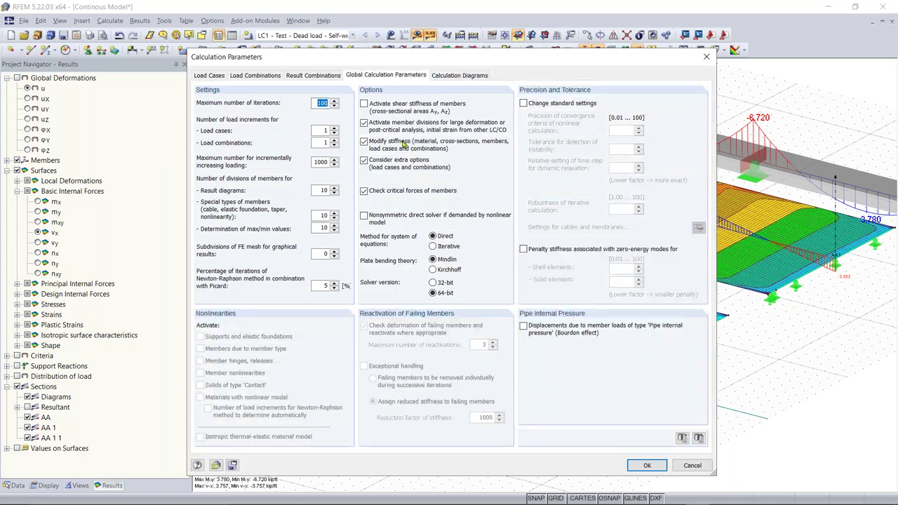
{"action": "left_click", "coordinate": [436, 272]}
{"action": "left_click", "coordinate": [646, 466]}
{"action": "left_click", "coordinate": [435, 289]}
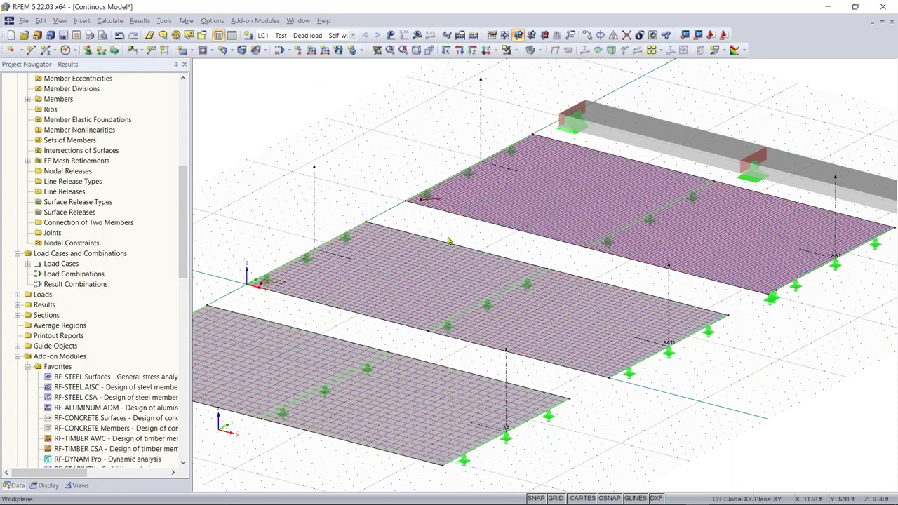
{"action": "scroll", "coordinate": [456, 262], "scroll_direction": "down", "scroll_amount": 3}
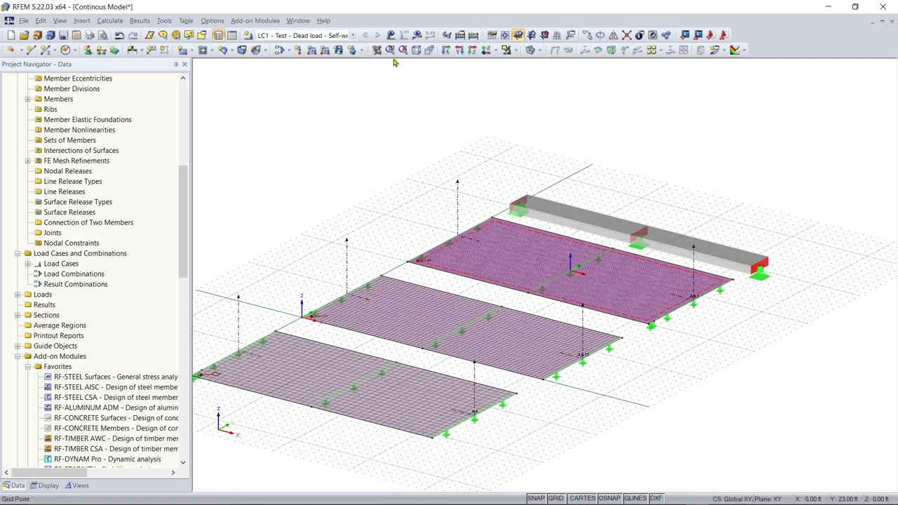
{"action": "left_click", "coordinate": [473, 35]}
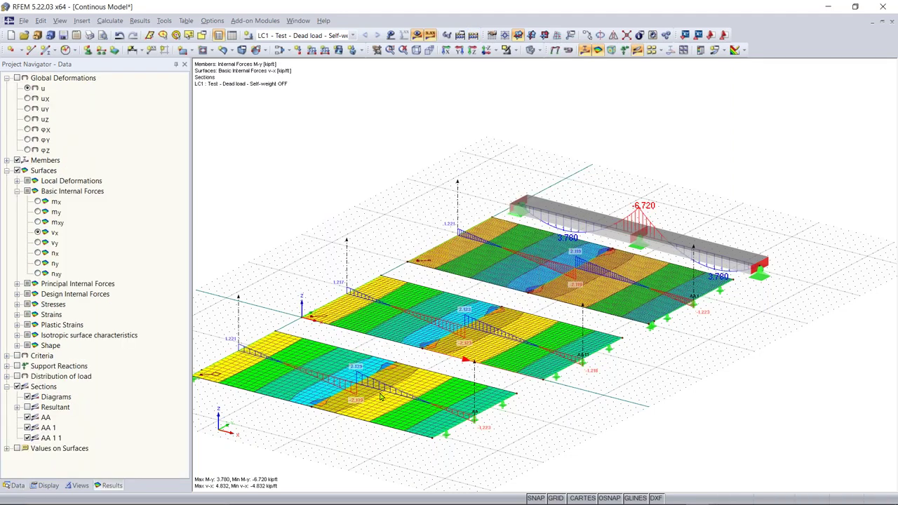
Examine the vx section diagrams of the three plates at the middle support under Kirchhoff plate bending theory
{"action": "scroll", "coordinate": [355, 396], "scroll_direction": "up", "scroll_amount": 5}
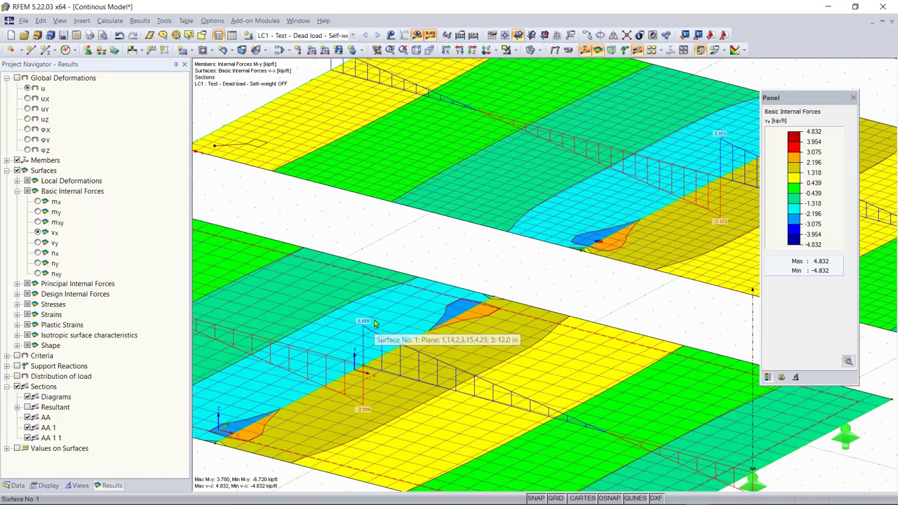
{"action": "scroll", "coordinate": [364, 323], "scroll_direction": "down", "scroll_amount": 2}
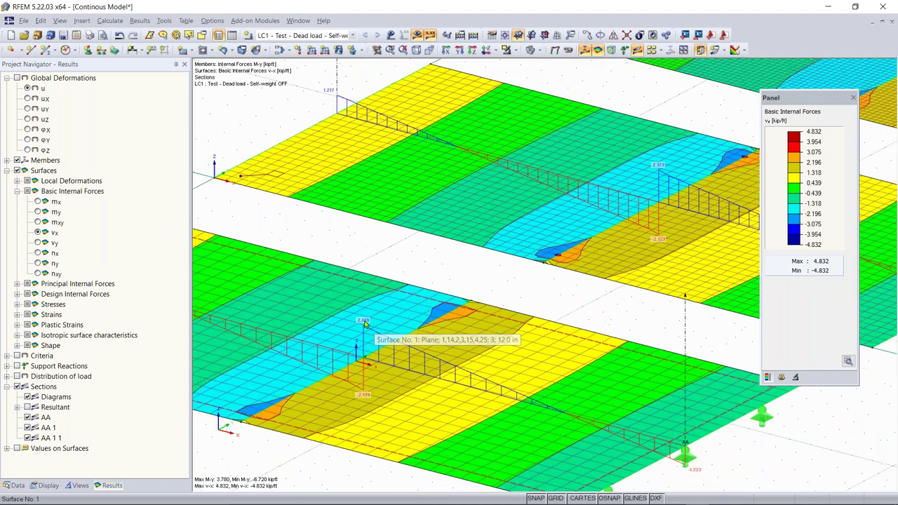
{"action": "middle_click_drag", "start_coordinate": [461, 322], "coordinate": [319, 394]}
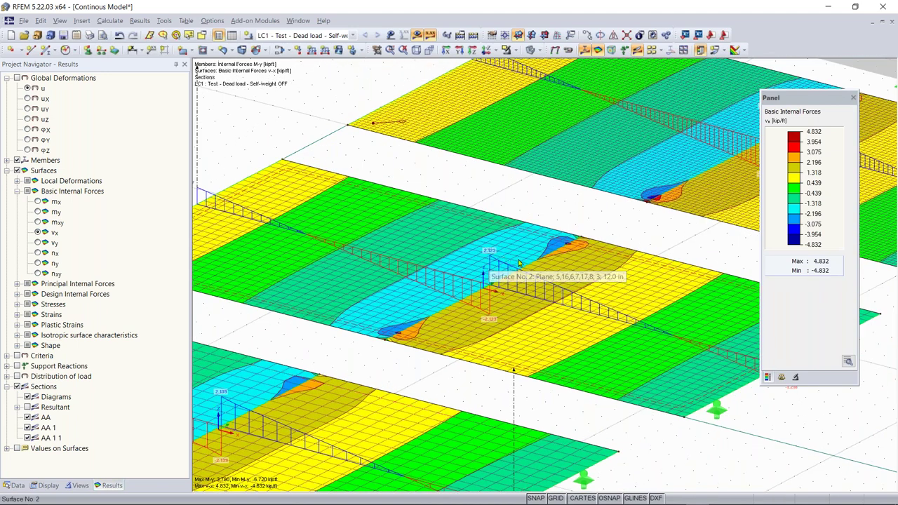
{"action": "middle_click_drag", "start_coordinate": [552, 280], "coordinate": [472, 343]}
{"action": "scroll", "coordinate": [486, 295], "scroll_direction": "down", "scroll_amount": 5}
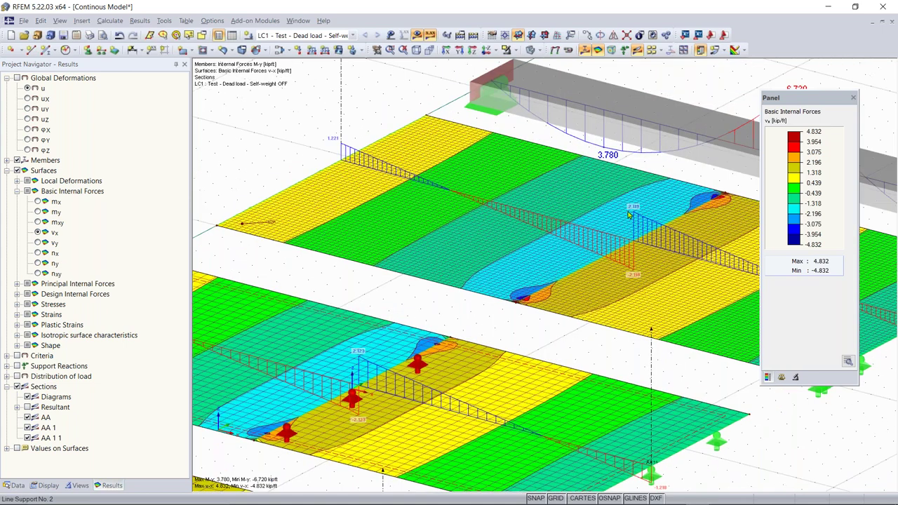
{"action": "scroll", "coordinate": [486, 295], "scroll_direction": "up", "scroll_amount": 3}
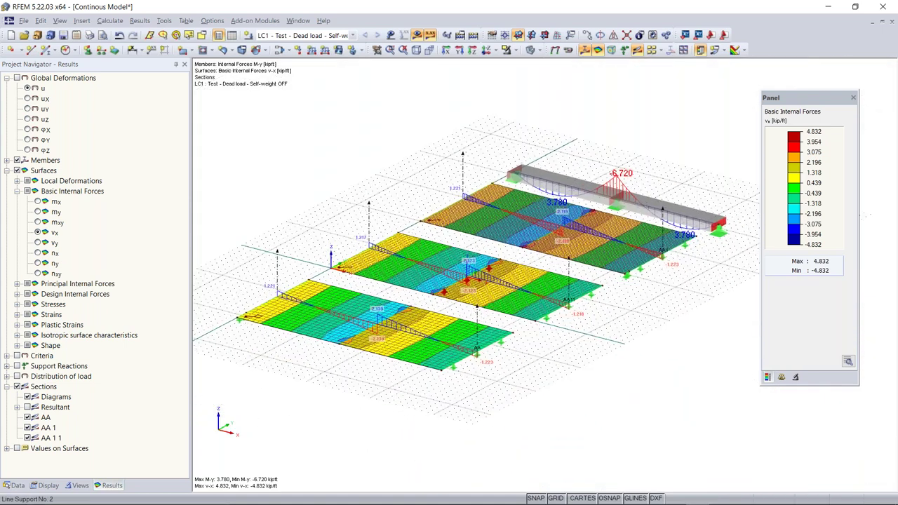
{"action": "left_click", "coordinate": [110, 20]}
{"action": "key", "text": "Escape"}
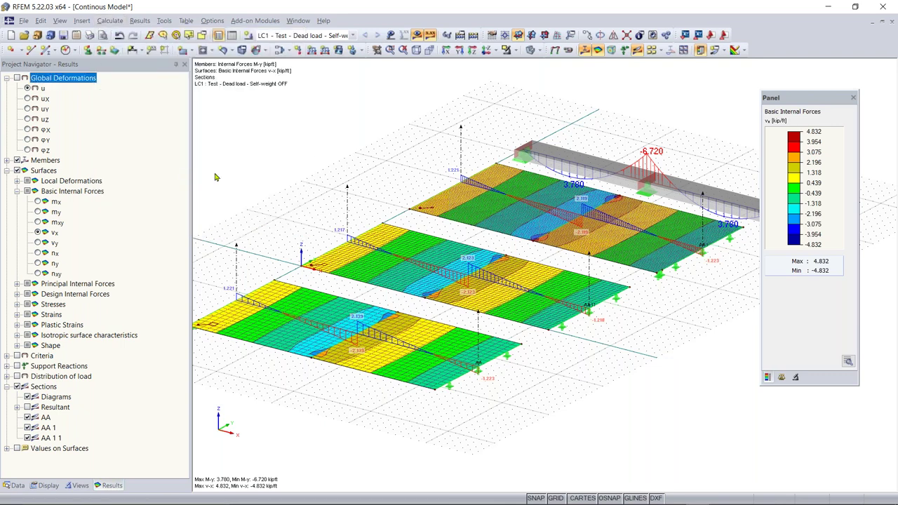
{"action": "left_click", "coordinate": [216, 178]}
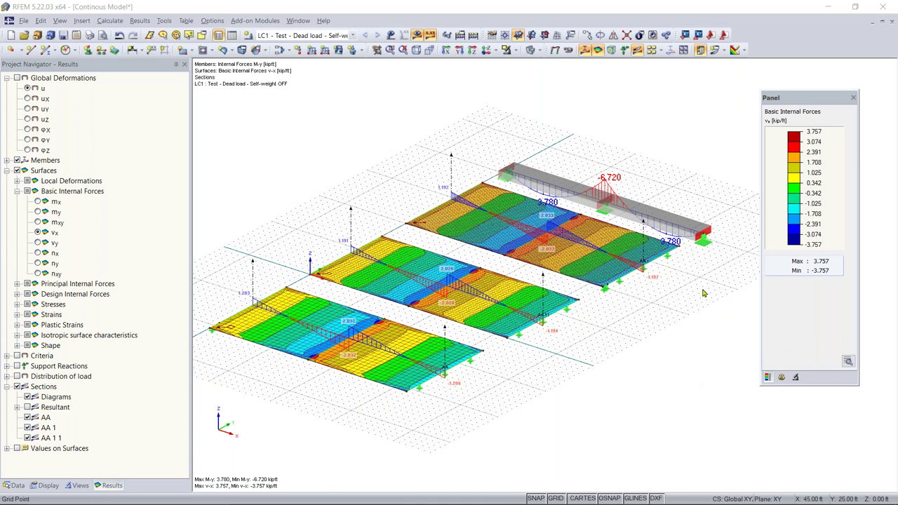
Display the LC1 loads on the plates and beam, inspect them from another angle, and hide the loads again
{"action": "left_click", "coordinate": [679, 294]}
{"action": "scroll", "coordinate": [434, 285], "scroll_direction": "up", "scroll_amount": 2}
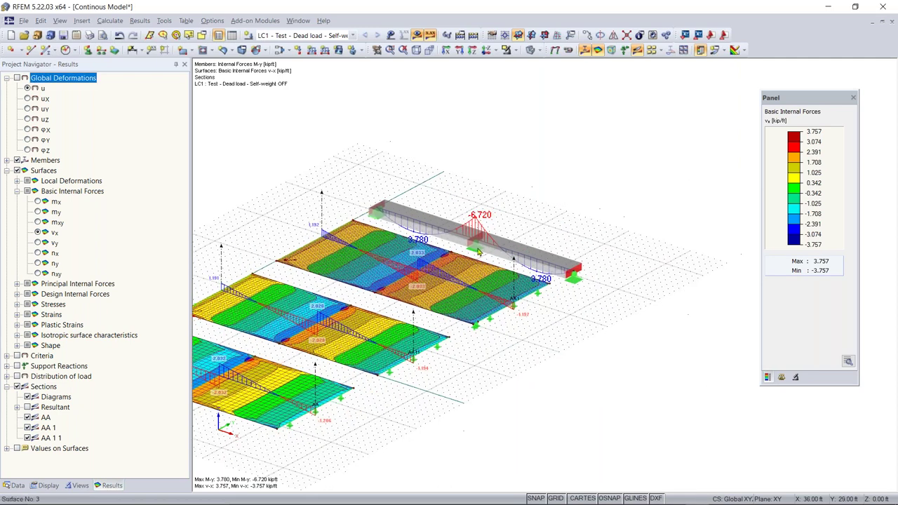
{"action": "scroll", "coordinate": [435, 285], "scroll_direction": "up", "scroll_amount": 1}
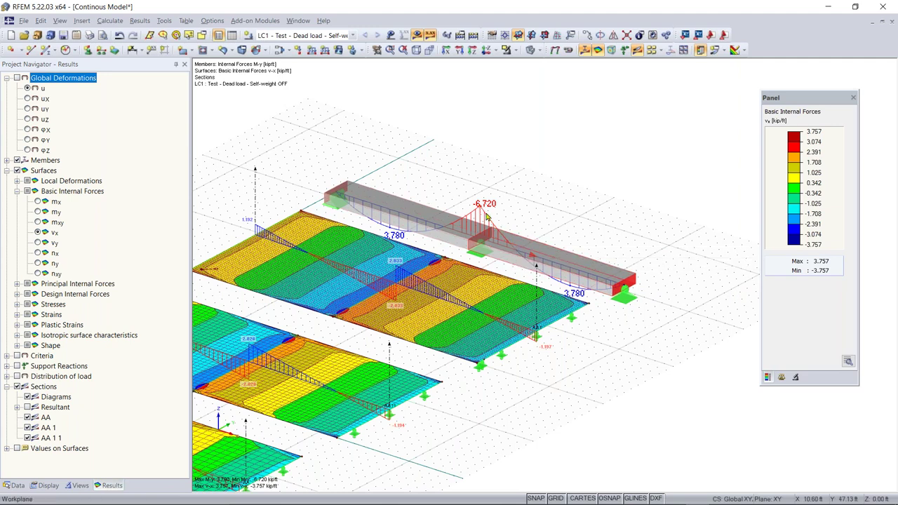
{"action": "left_click", "coordinate": [390, 35]}
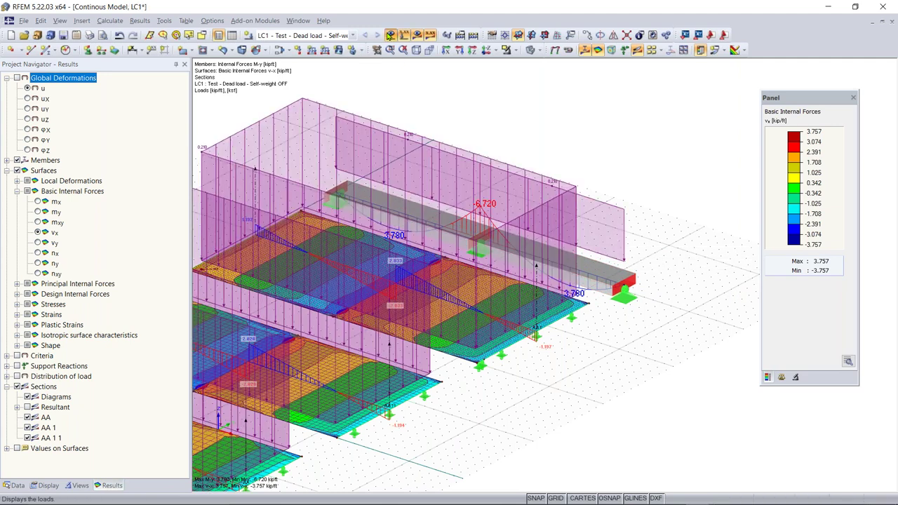
{"action": "middle_click_drag", "start_coordinate": [599, 199], "coordinate": [581, 210], "text": "ctrl"}
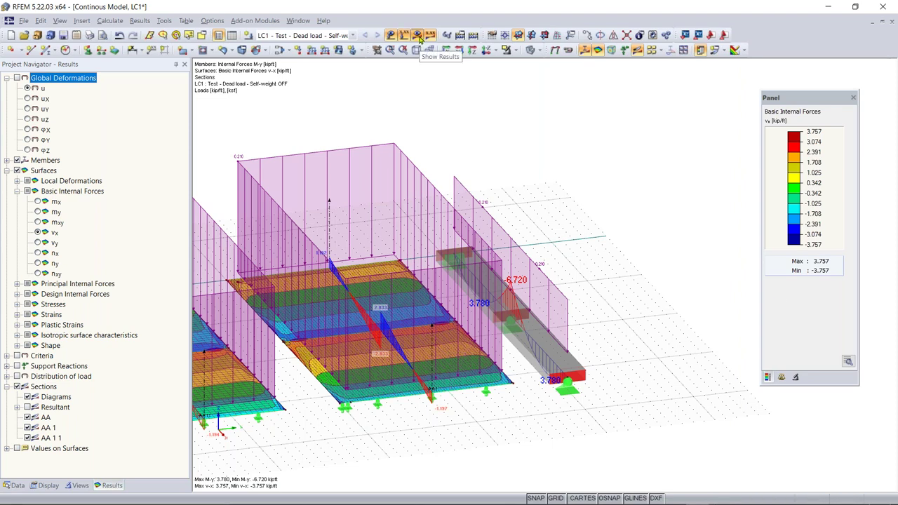
{"action": "left_click", "coordinate": [390, 35]}
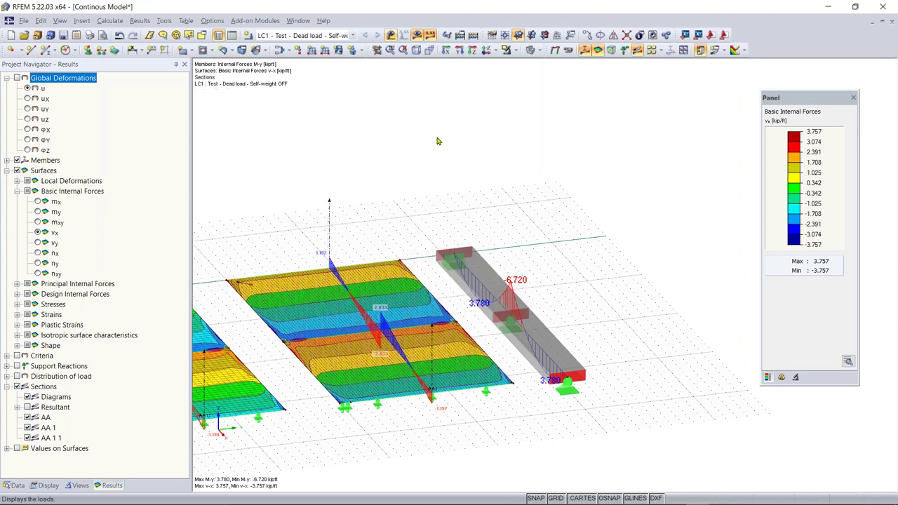
Save the Continous Model file
{"action": "middle_click_drag", "start_coordinate": [477, 134], "coordinate": [525, 173], "text": "ctrl"}
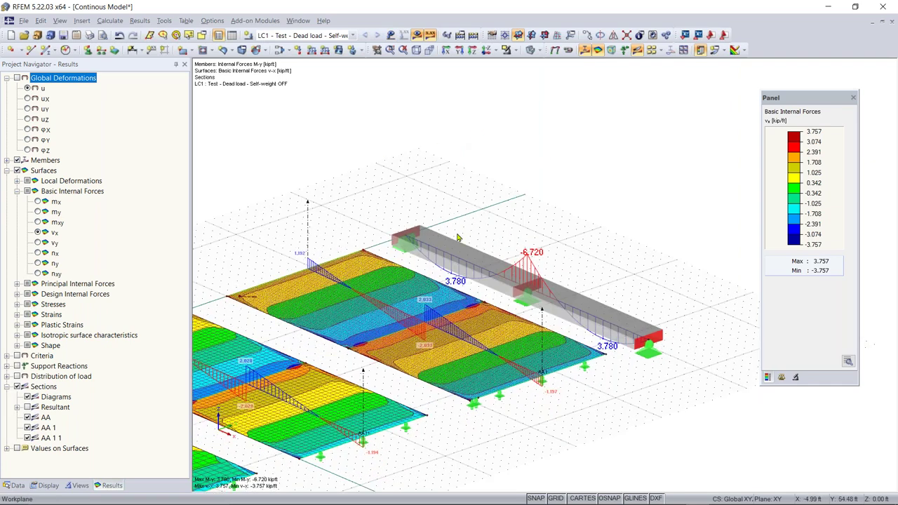
{"action": "middle_click_drag", "start_coordinate": [458, 238], "coordinate": [631, 262], "text": "ctrl"}
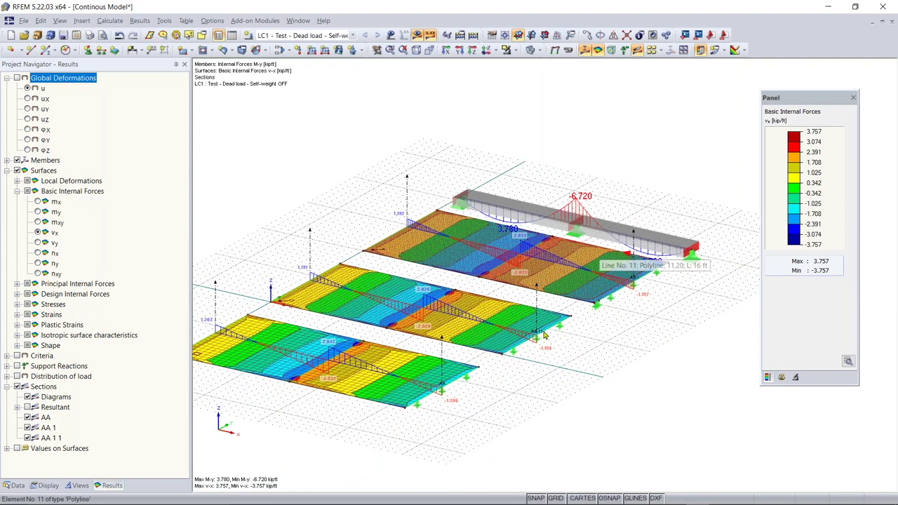
{"action": "mouse_move", "coordinate": [603, 501]}
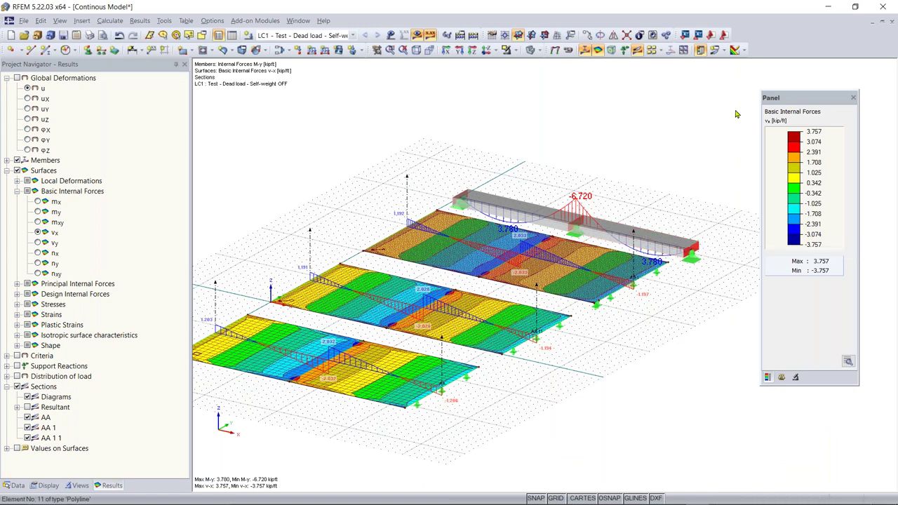
{"action": "middle_click_drag", "start_coordinate": [537, 284], "coordinate": [565, 282]}
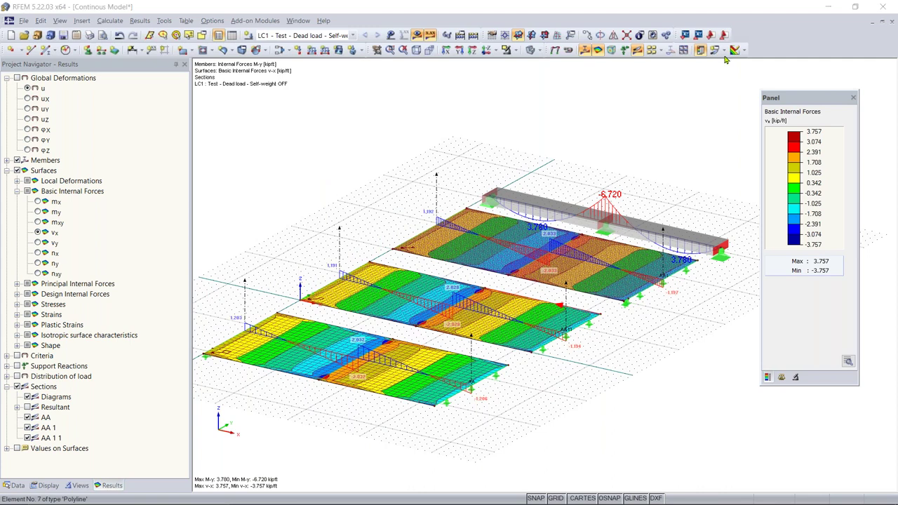
{"action": "mouse_move", "coordinate": [627, 181]}
{"action": "middle_mouse_down"}
{"action": "mouse_move", "coordinate": [668, 178]}
{"action": "mouse_move", "coordinate": [638, 180]}
{"action": "middle_mouse_up"}
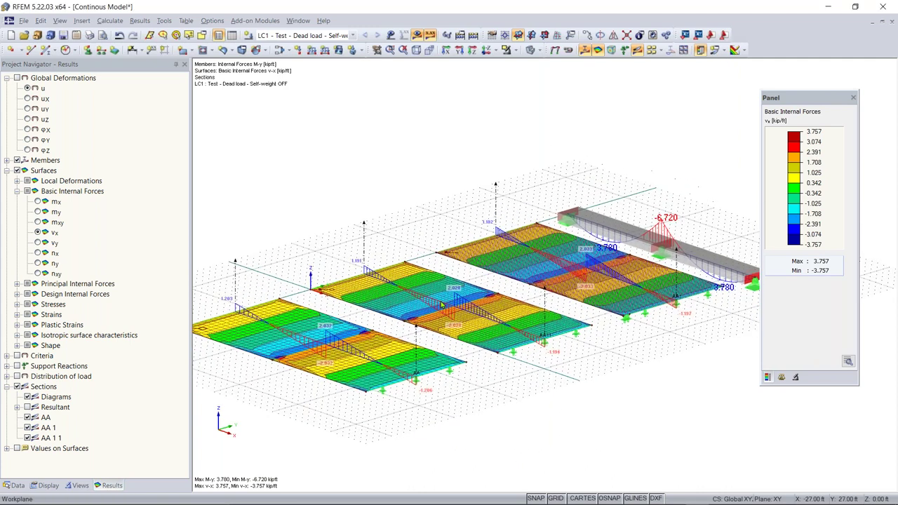
{"action": "left_click", "coordinate": [63, 34]}
{"action": "middle_click_drag", "start_coordinate": [381, 208], "coordinate": [538, 242], "text": "ctrl"}
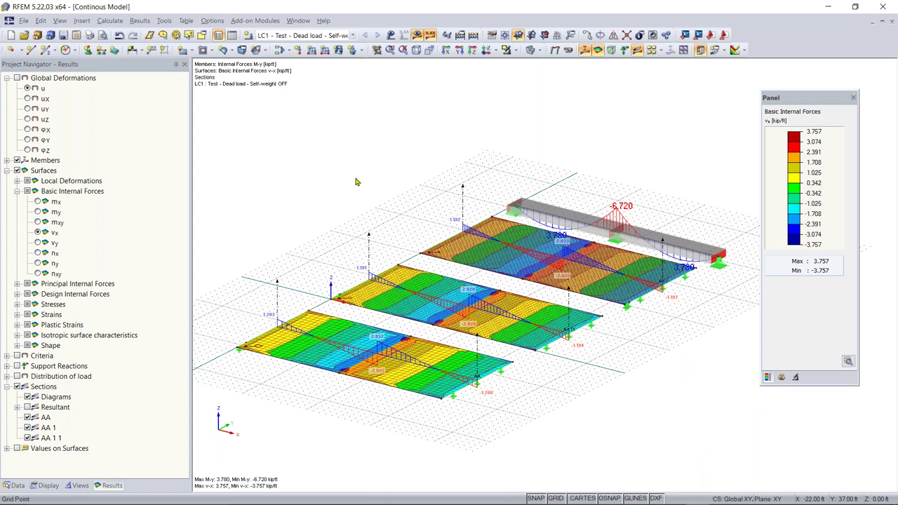
Create a new 3D model named "Euler case 1 - Example 2" in the Tests project, declining to overwrite the existing "Euler case 1"
{"action": "left_click", "coordinate": [11, 35]}
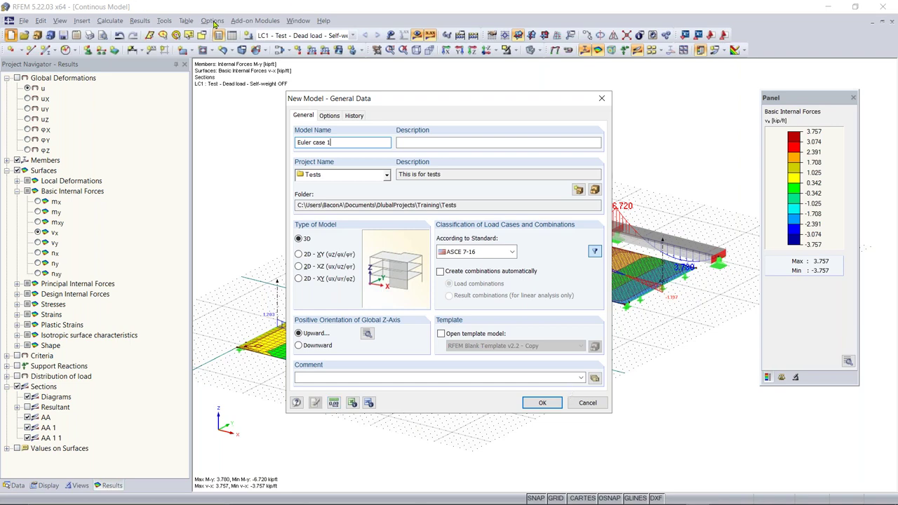
{"action": "left_click", "coordinate": [542, 403]}
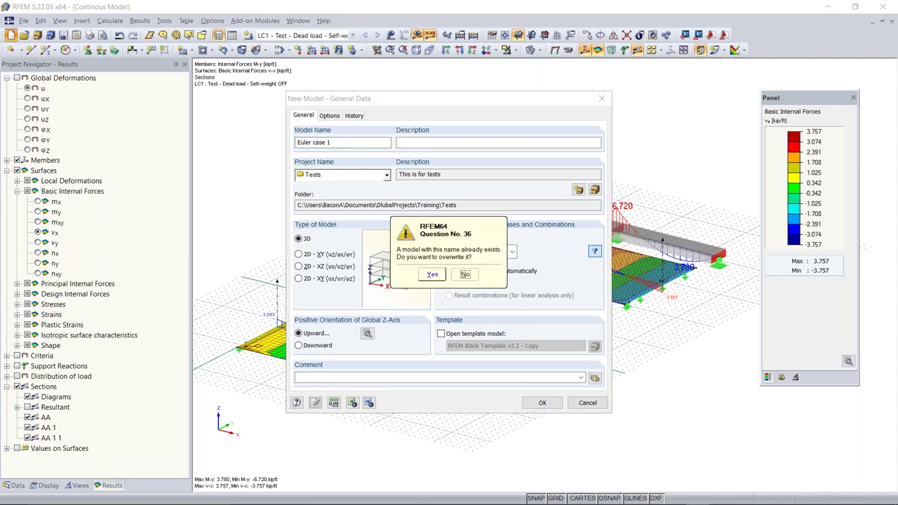
{"action": "left_click", "coordinate": [465, 274]}
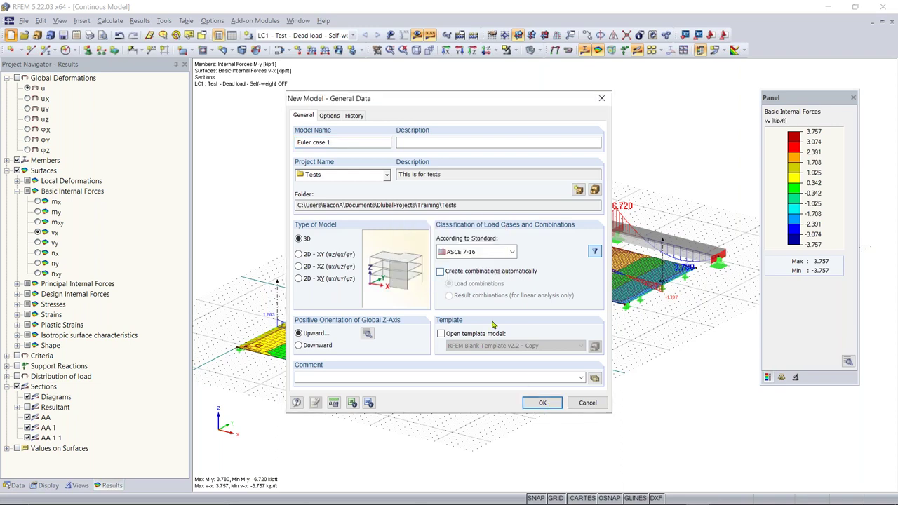
{"action": "left_click", "coordinate": [354, 143]}
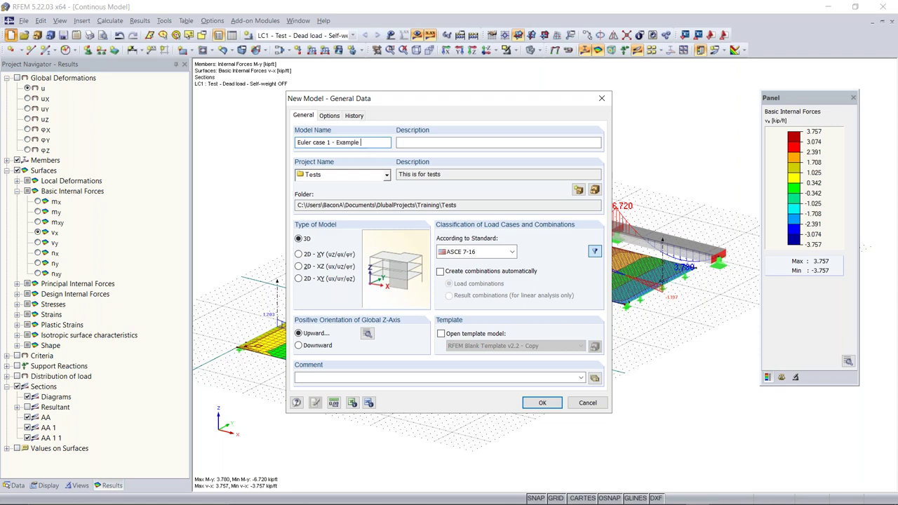
{"action": "left_click", "coordinate": [542, 403]}
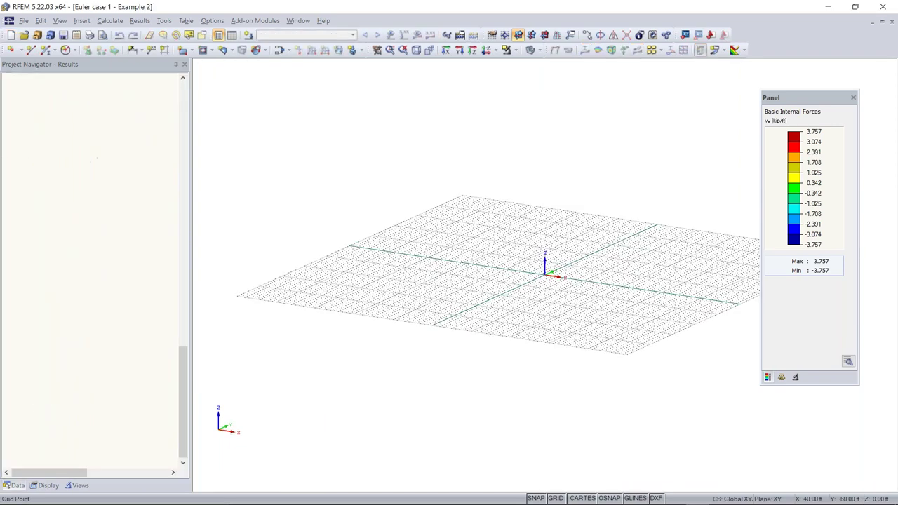
{"action": "middle_click_drag", "start_coordinate": [498, 313], "coordinate": [549, 325], "text": "ctrl"}
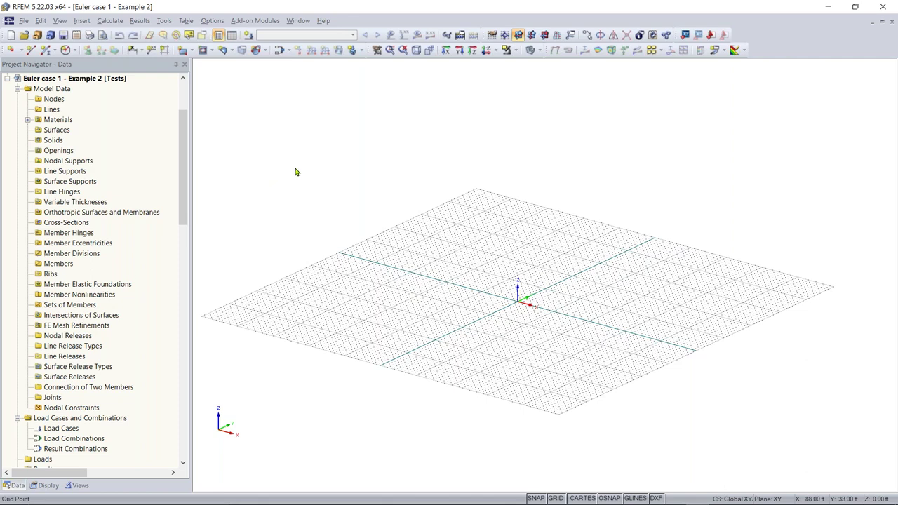
Start a new beam member and filter the rolled I-sections for its start to AISC 15 wide I-sections with parallel flanges
{"action": "left_click", "coordinate": [45, 51]}
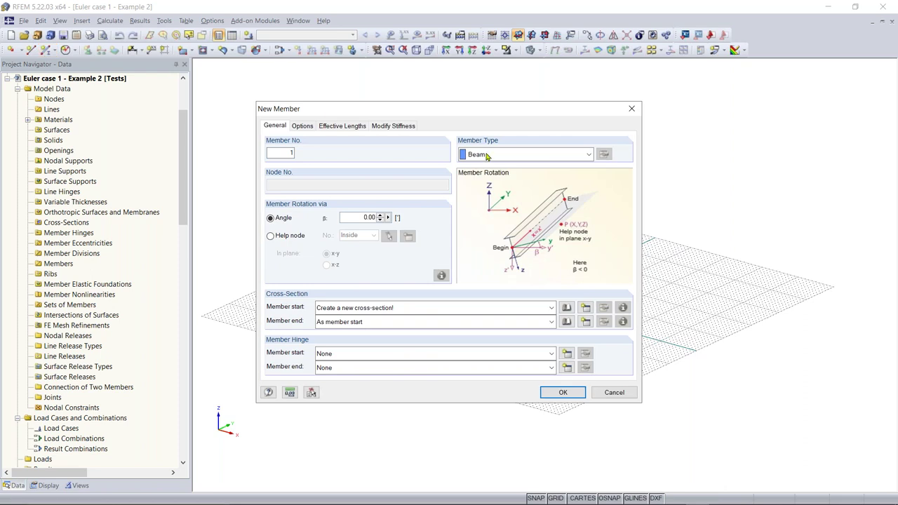
{"action": "left_click", "coordinate": [567, 309]}
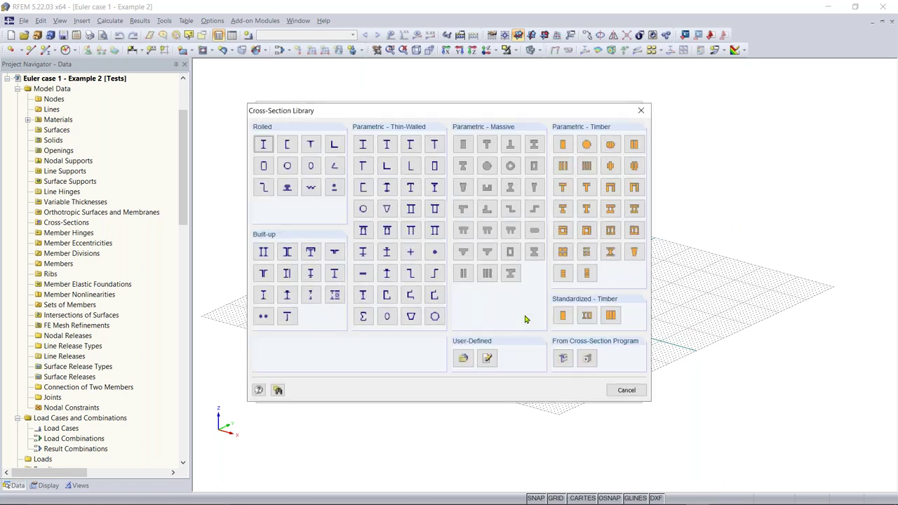
{"action": "left_click", "coordinate": [263, 145]}
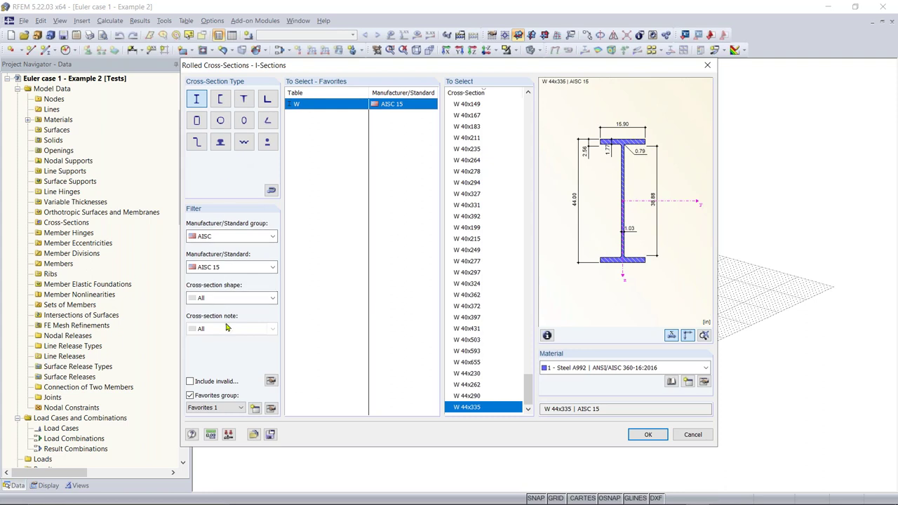
{"action": "left_click", "coordinate": [235, 237]}
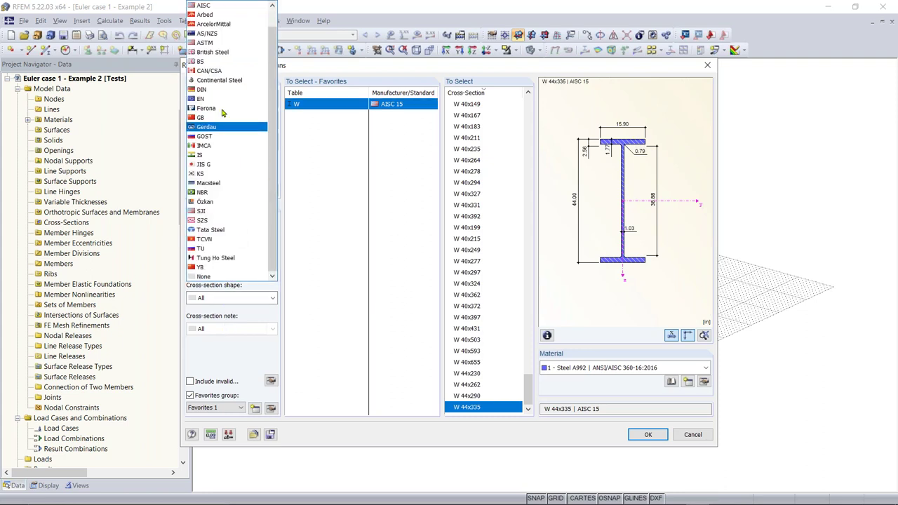
{"action": "scroll", "coordinate": [218, 98], "scroll_direction": "up", "scroll_amount": 1}
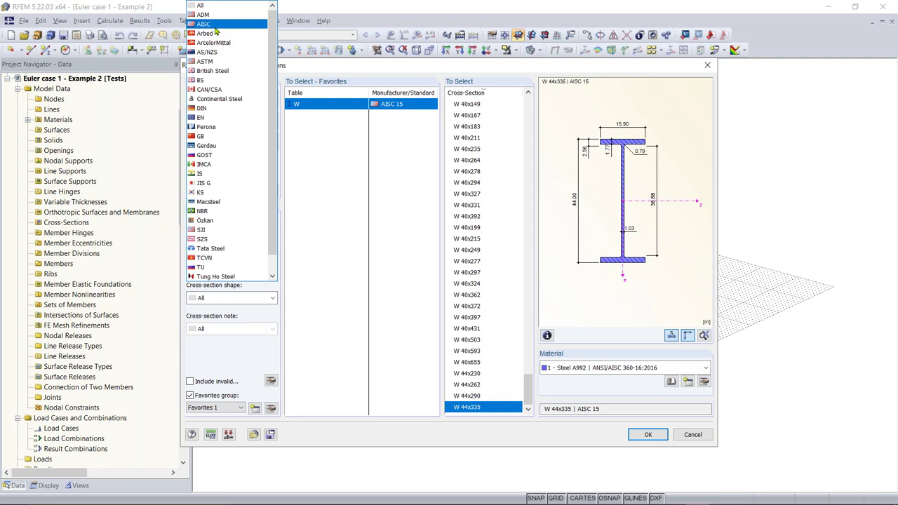
{"action": "left_click", "coordinate": [217, 25]}
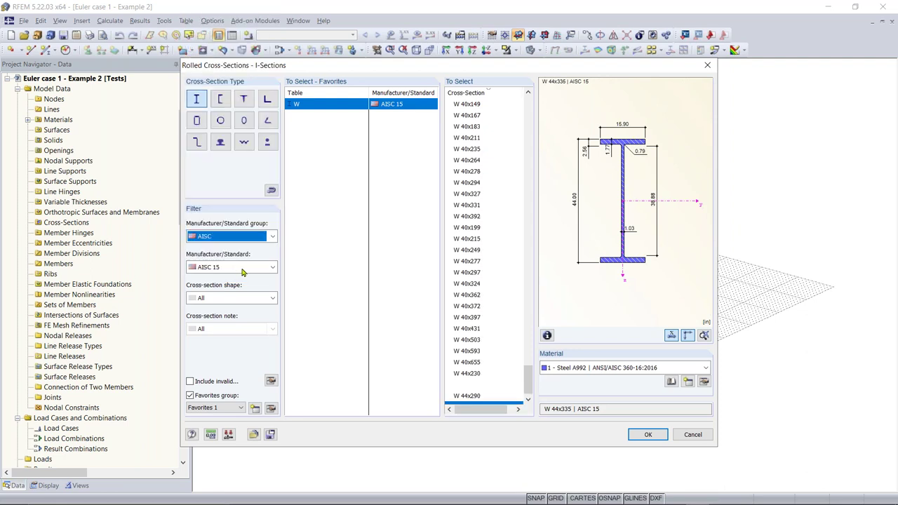
{"action": "left_click", "coordinate": [260, 271]}
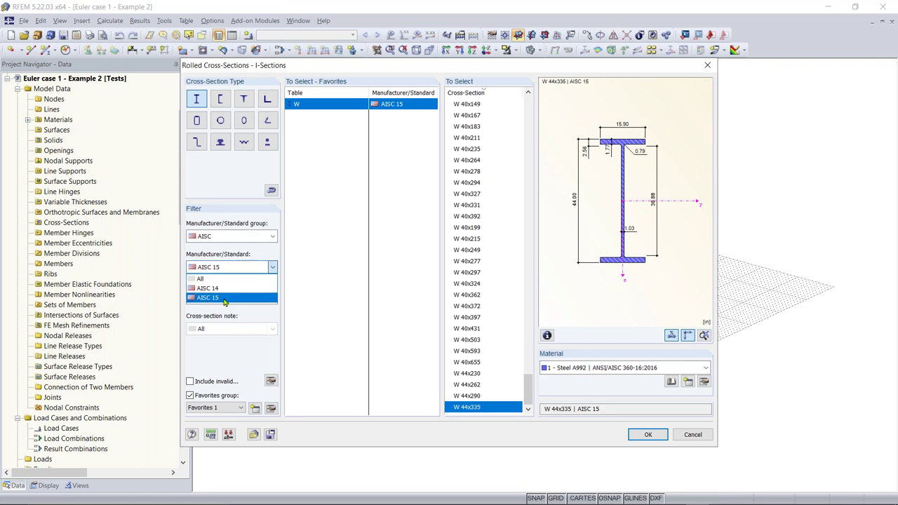
{"action": "left_click", "coordinate": [224, 298]}
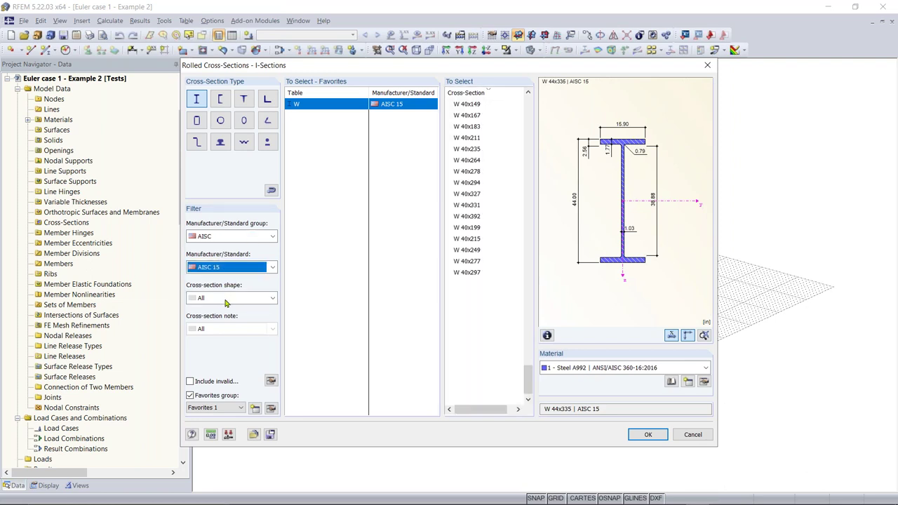
{"action": "left_click", "coordinate": [272, 299]}
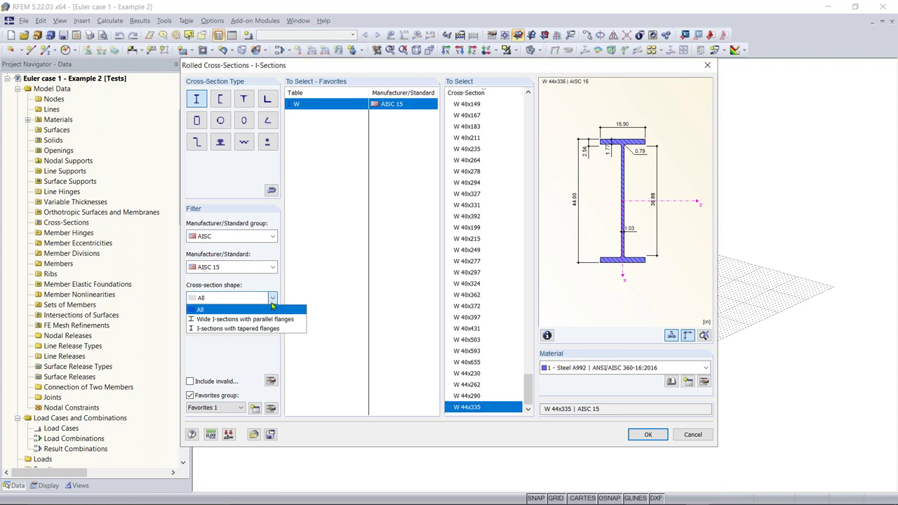
{"action": "left_click", "coordinate": [261, 319]}
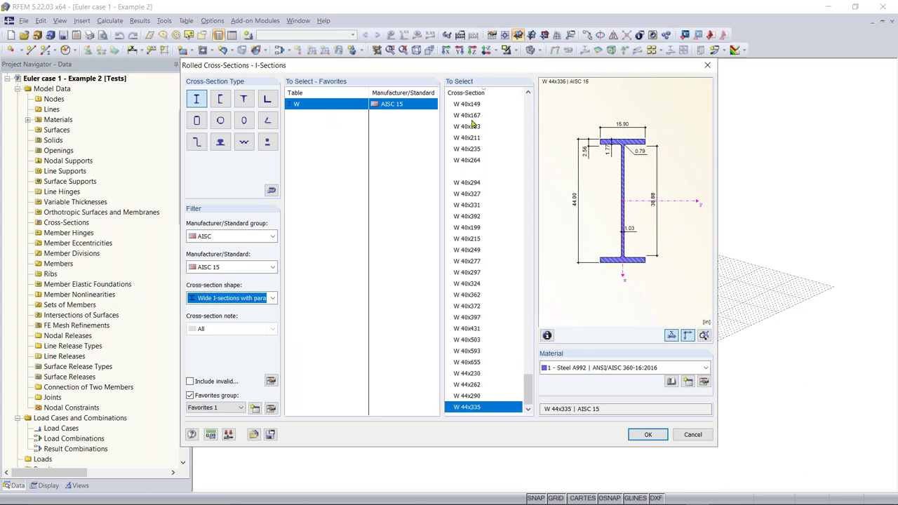
Browse the AISC 15 W sections and select W 12x35
{"action": "left_click_drag", "start_coordinate": [529, 378], "coordinate": [531, 266]}
{"action": "left_click", "coordinate": [477, 171]}
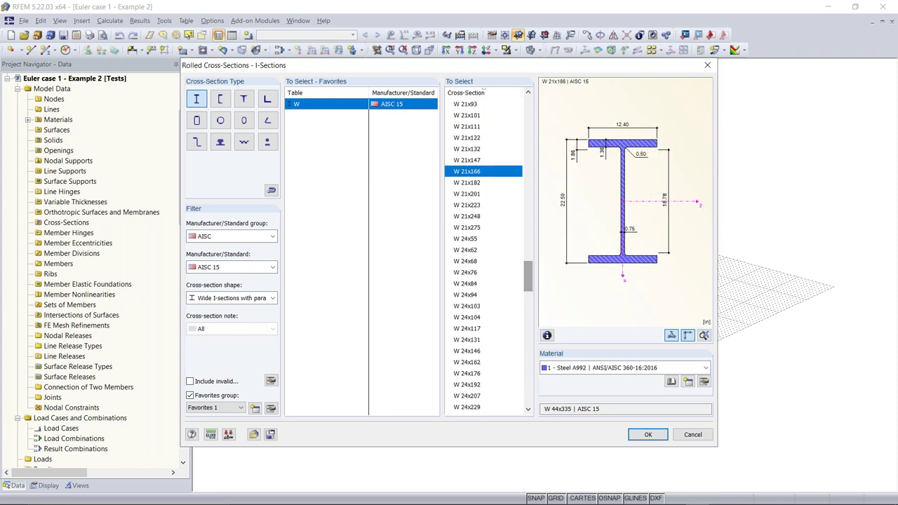
{"action": "left_click", "coordinate": [469, 216]}
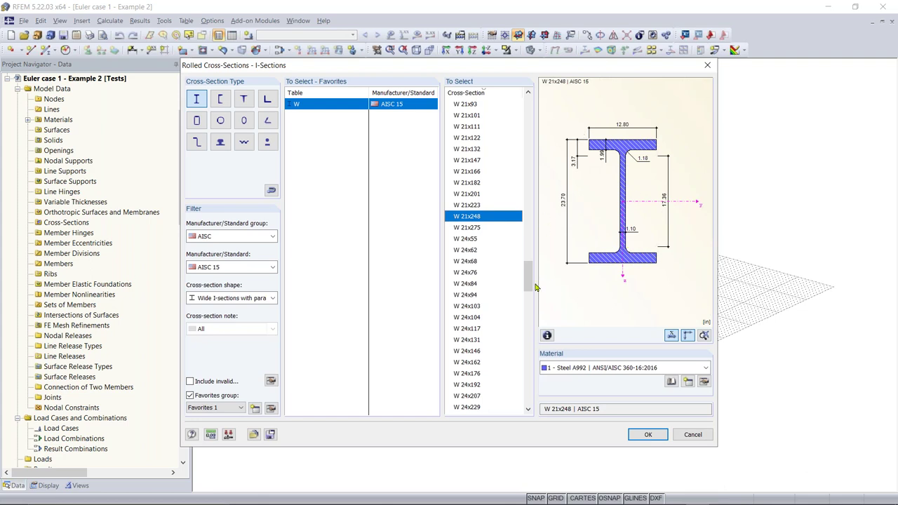
{"action": "left_click_drag", "start_coordinate": [530, 280], "coordinate": [533, 164]}
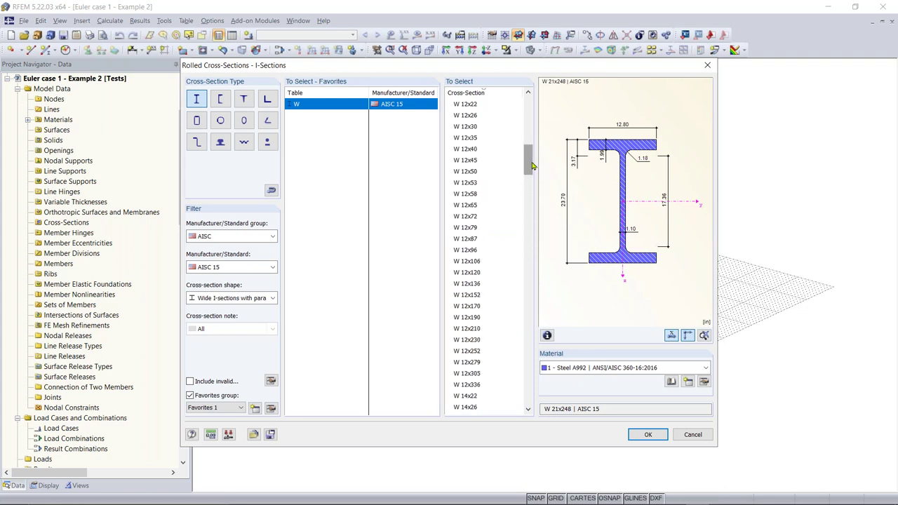
{"action": "left_click", "coordinate": [466, 138]}
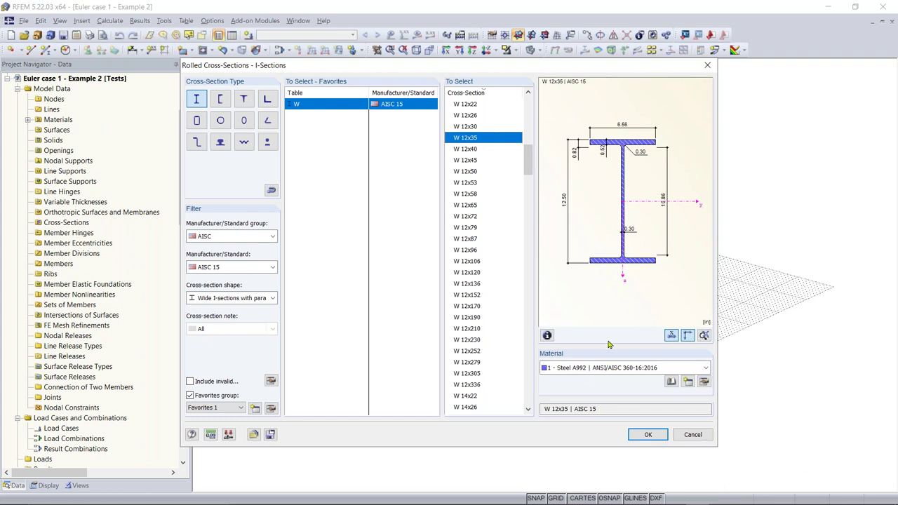
Keep Steel A992 (ANSI/AISC 360-16:2016) from the metal materials and assign the W 12x35 section to the member start
{"action": "left_click", "coordinate": [671, 382]}
{"action": "left_click", "coordinate": [671, 381]}
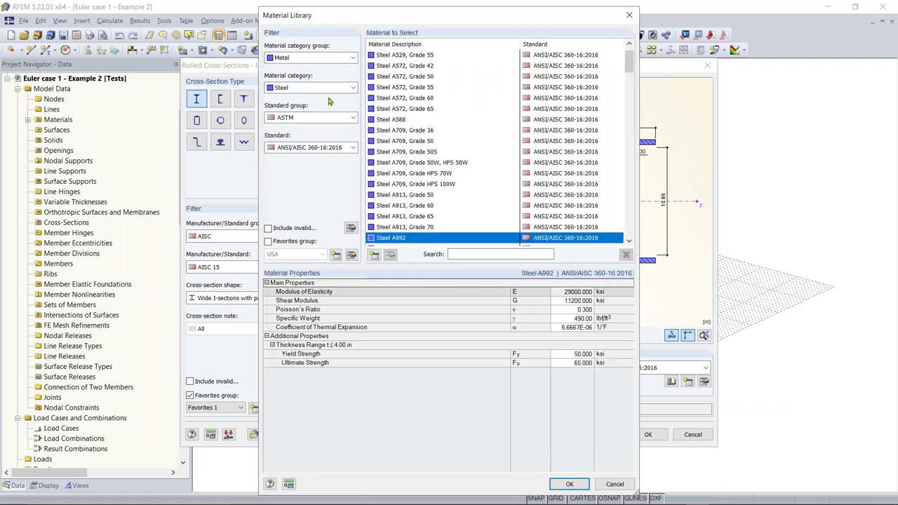
{"action": "left_click", "coordinate": [308, 57]}
{"action": "left_click", "coordinate": [309, 68]}
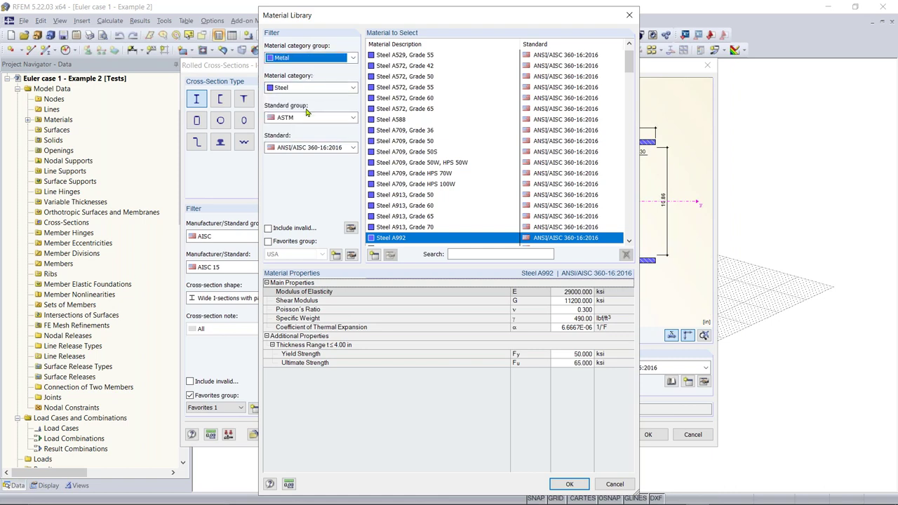
{"action": "left_click", "coordinate": [582, 486]}
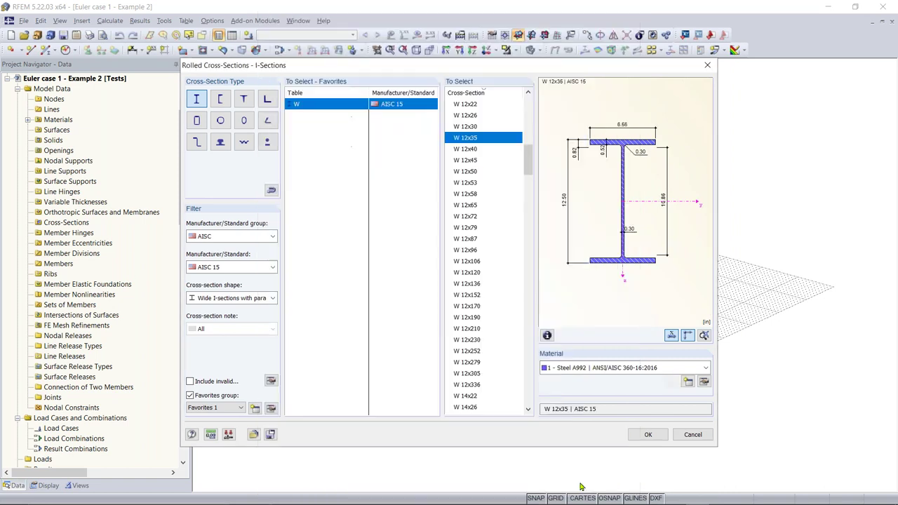
{"action": "left_click", "coordinate": [647, 435]}
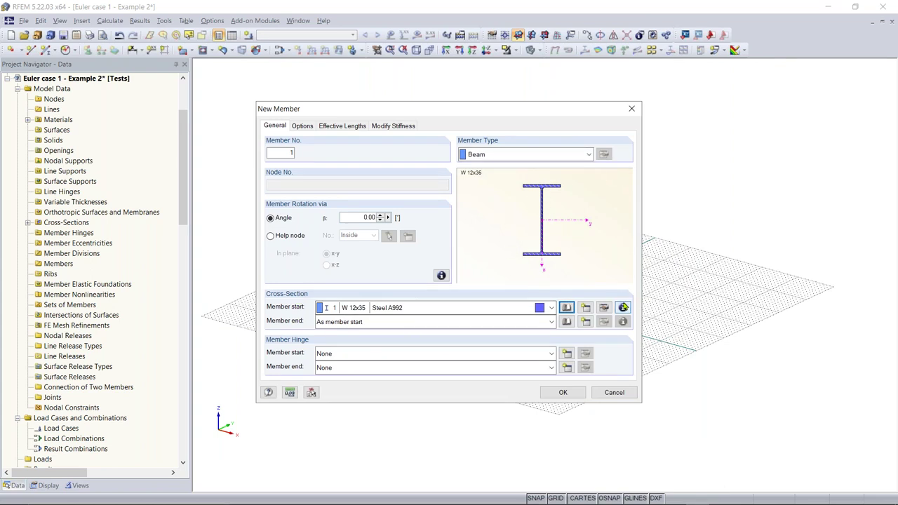
Examine the cross-section properties of W 12x35, including its dimensions, shear areas and moments of inertia
{"action": "left_click", "coordinate": [623, 308]}
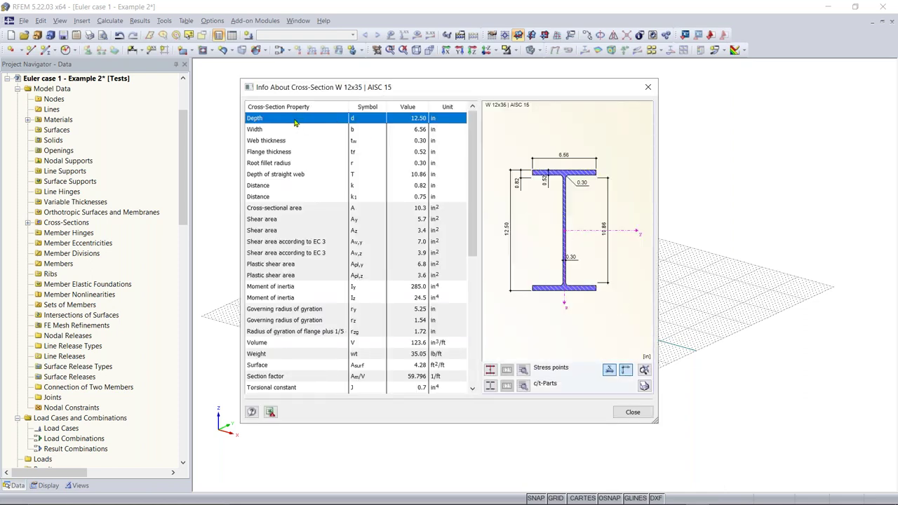
{"action": "left_click_drag", "start_coordinate": [308, 87], "coordinate": [306, 90]}
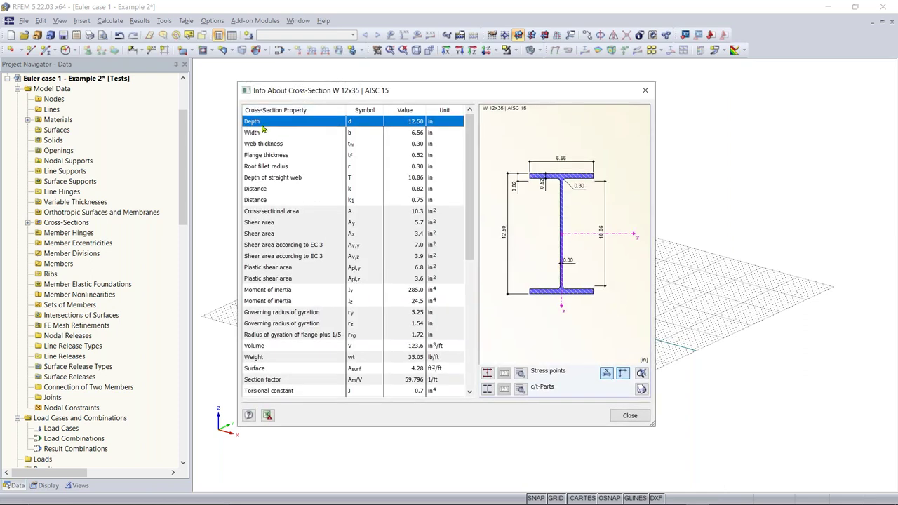
{"action": "scroll", "coordinate": [274, 129], "scroll_direction": "down", "scroll_amount": 3}
{"action": "scroll", "coordinate": [273, 129], "scroll_direction": "down", "scroll_amount": 2}
{"action": "scroll", "coordinate": [354, 214], "scroll_direction": "up", "scroll_amount": 3}
{"action": "scroll", "coordinate": [286, 261], "scroll_direction": "down", "scroll_amount": 1}
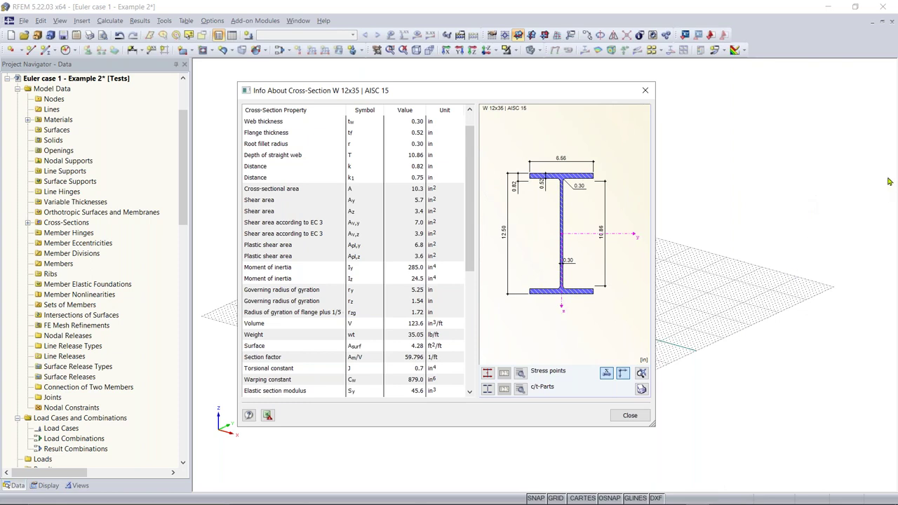
{"action": "left_click", "coordinate": [797, 315]}
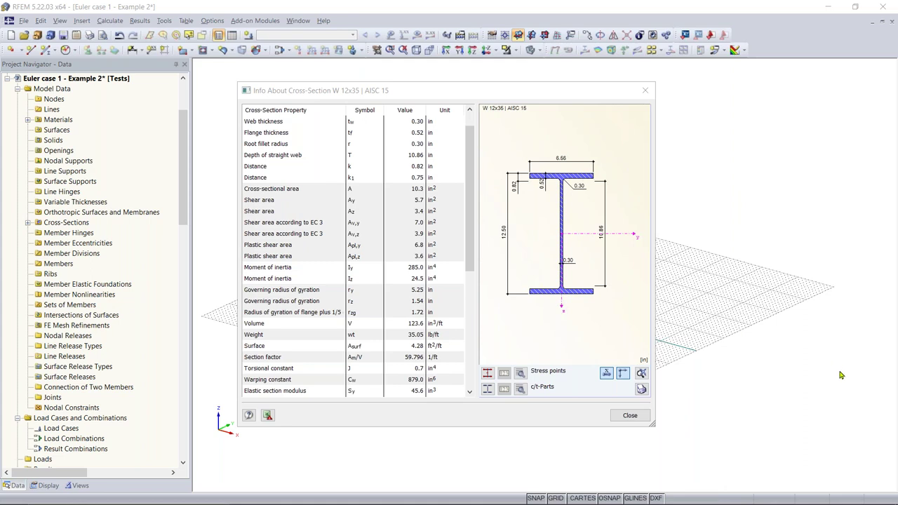
{"action": "left_click", "coordinate": [630, 416]}
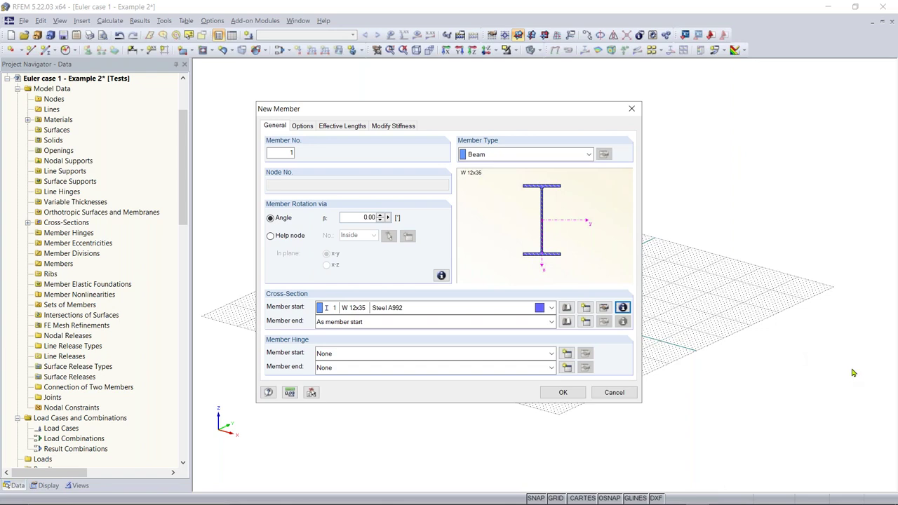
{"action": "left_click", "coordinate": [622, 309]}
Browse the manufacturer groups for rolled I-sections, keep AISC, and assign W 44x335 in Steel A992 to the member start
{"action": "left_click", "coordinate": [566, 308]}
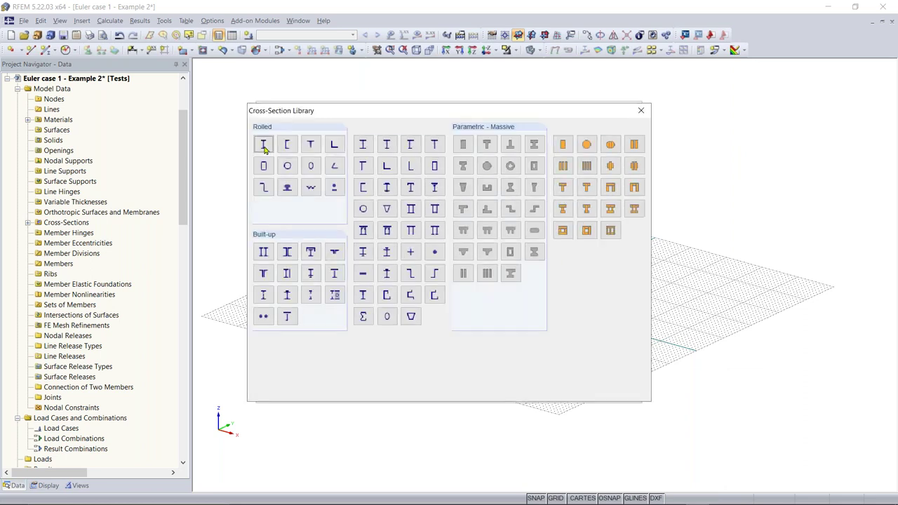
{"action": "key", "text": "Escape"}
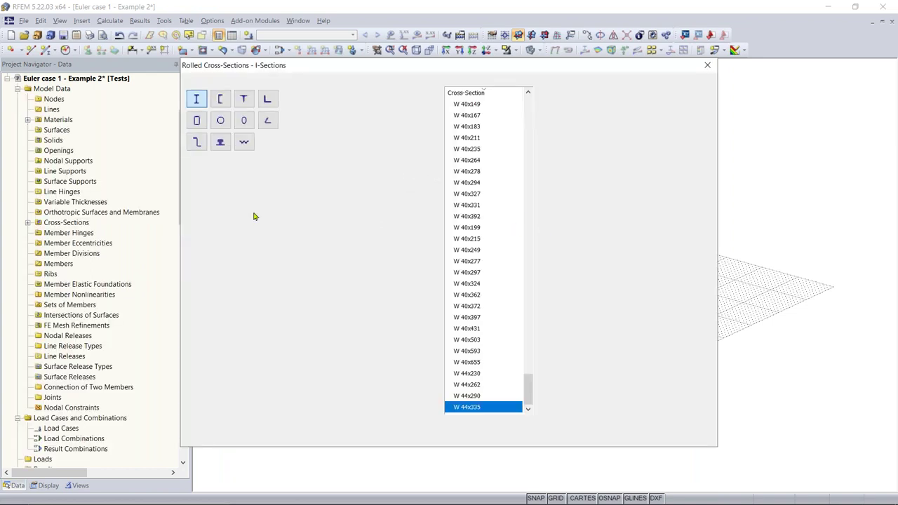
{"action": "left_click", "coordinate": [258, 237]}
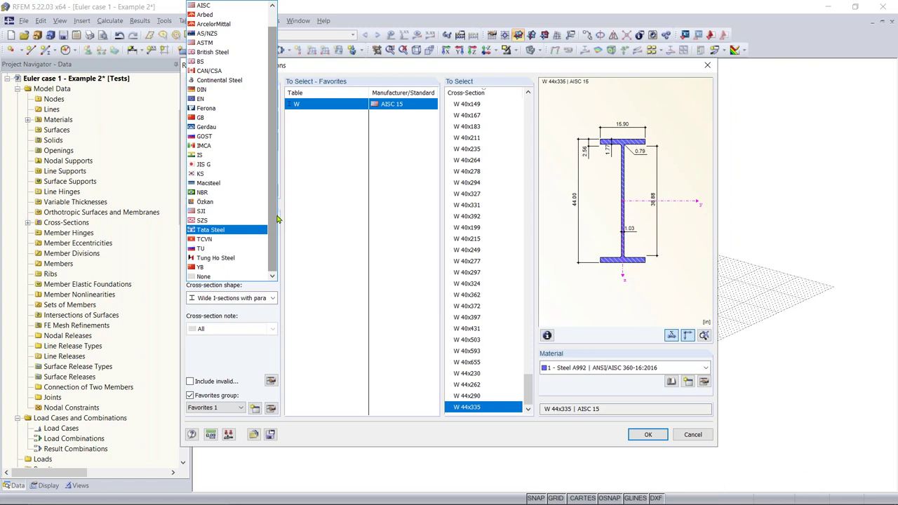
{"action": "mouse_move", "coordinate": [277, 219]}
{"action": "left_mouse_down"}
{"action": "mouse_move", "coordinate": [279, 196]}
{"action": "mouse_move", "coordinate": [281, 229]}
{"action": "left_mouse_up"}
{"action": "left_click_drag", "start_coordinate": [273, 207], "coordinate": [276, 186]}
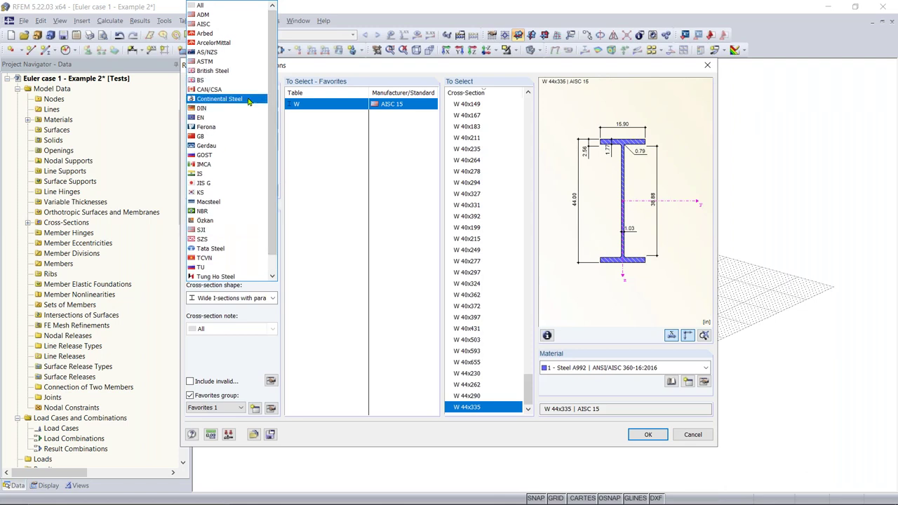
{"action": "left_click", "coordinate": [273, 6]}
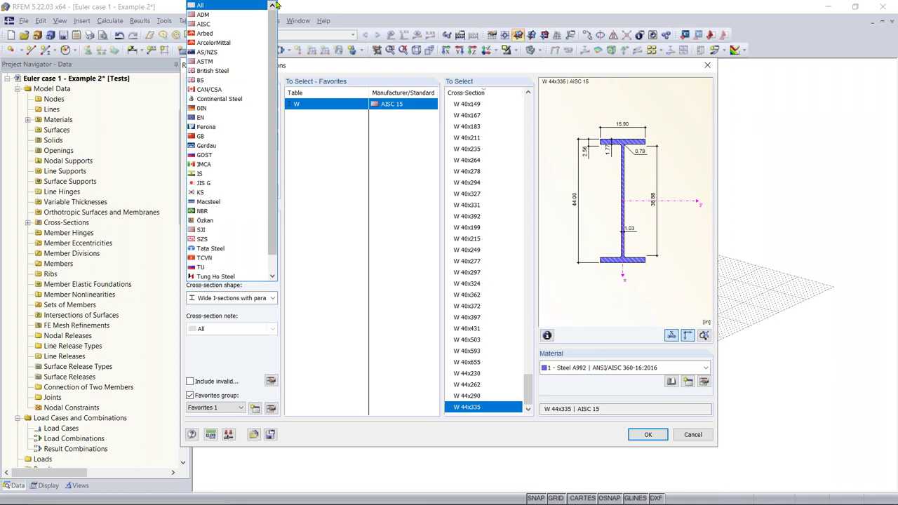
{"action": "scroll", "coordinate": [272, 41], "scroll_direction": "down", "scroll_amount": 1}
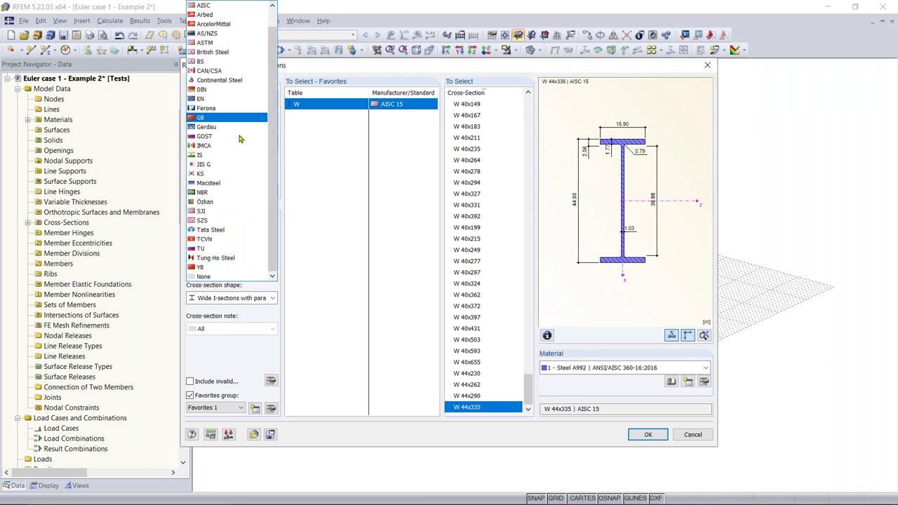
{"action": "left_click", "coordinate": [356, 93]}
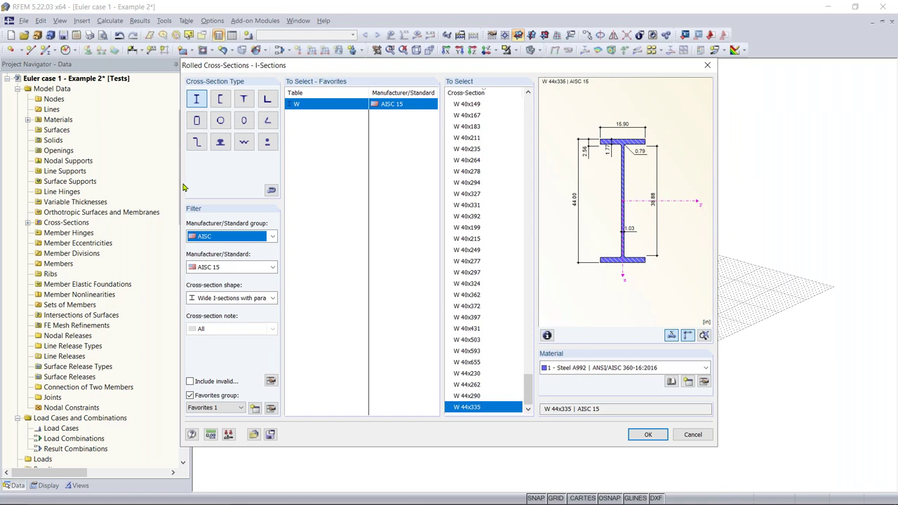
{"action": "left_click_drag", "start_coordinate": [597, 68], "coordinate": [546, 72]}
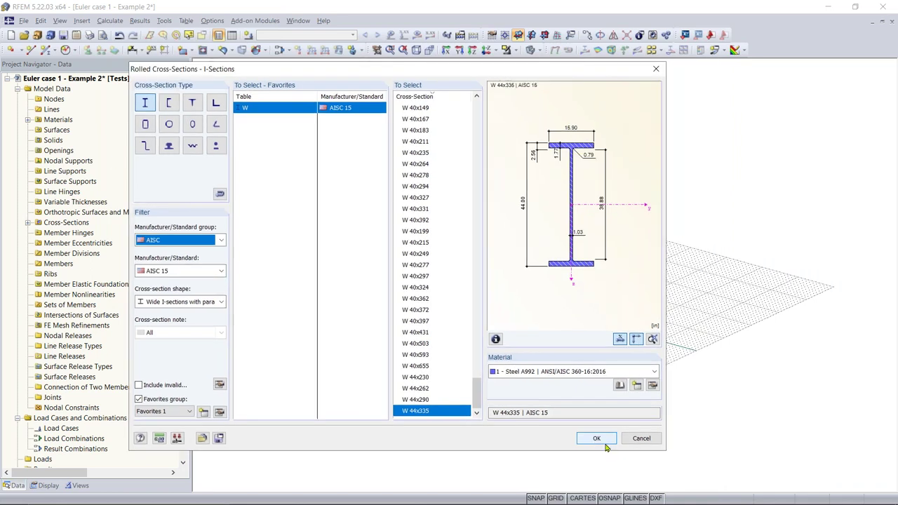
{"action": "left_click", "coordinate": [596, 438]}
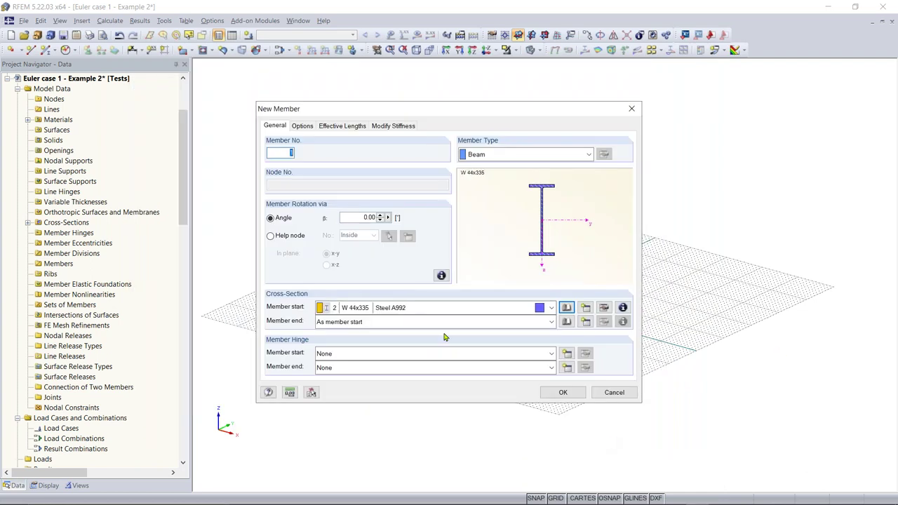
Browse the manufacturer and standard groups available for rolled I-sections in the cross-section library
{"action": "left_click", "coordinate": [570, 310]}
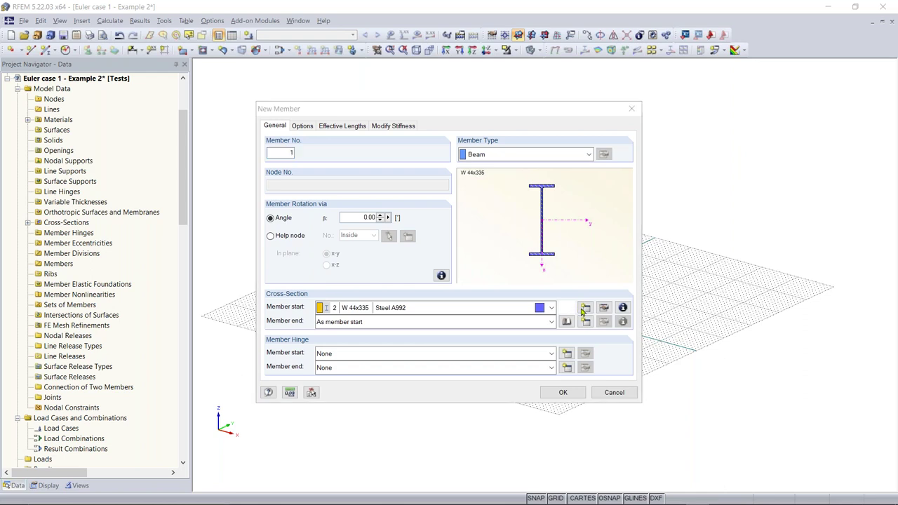
{"action": "left_click", "coordinate": [585, 308]}
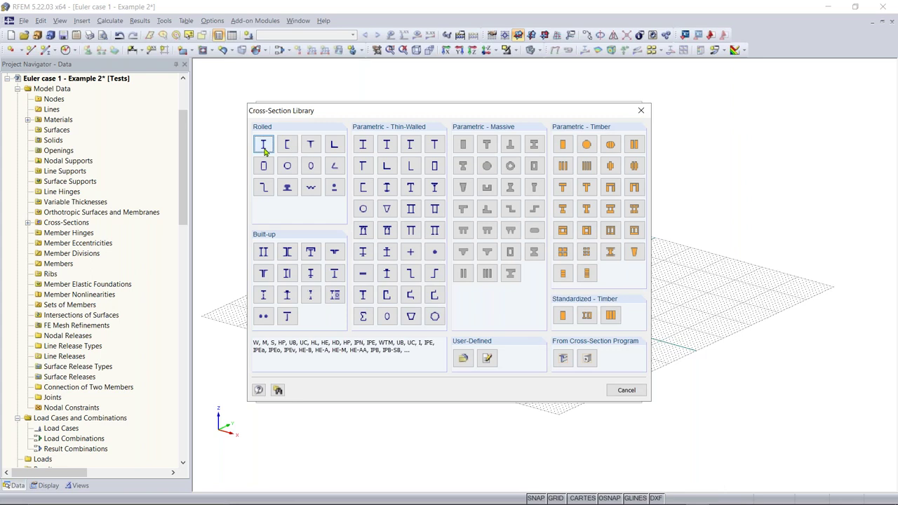
{"action": "left_click", "coordinate": [263, 145]}
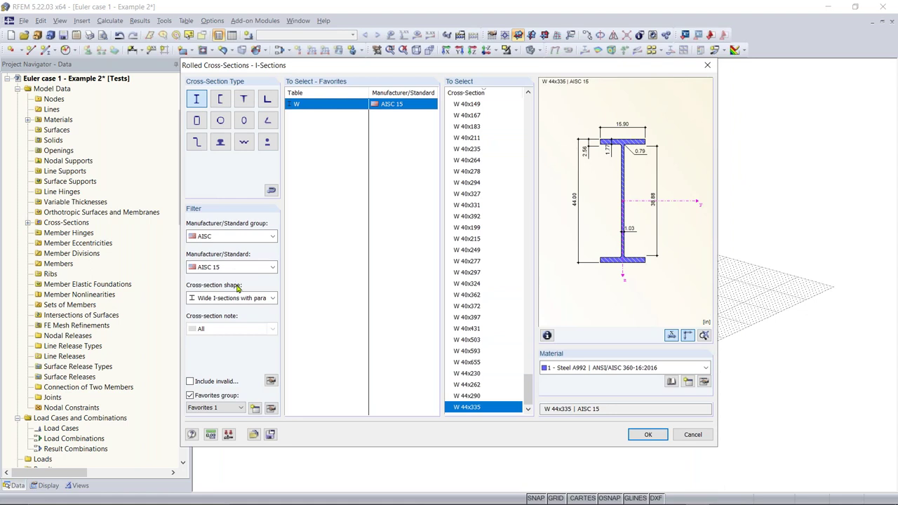
{"action": "left_click", "coordinate": [245, 239]}
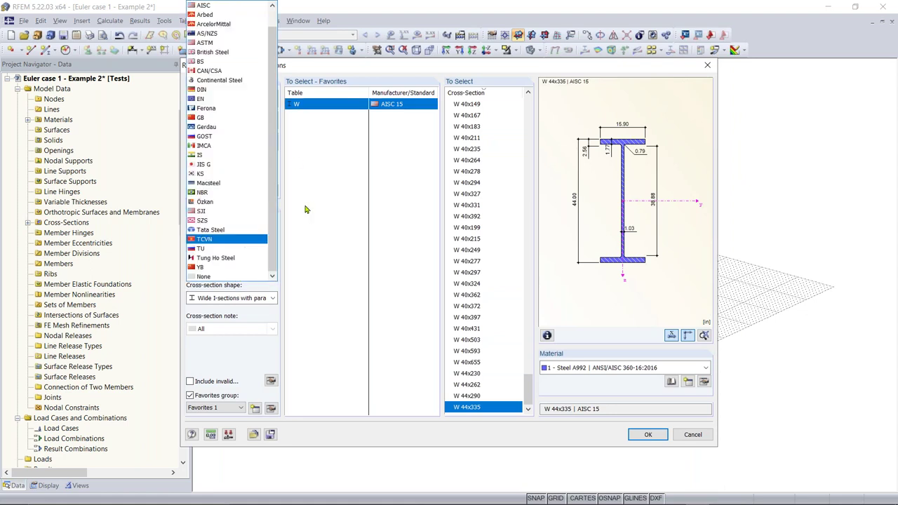
{"action": "left_click", "coordinate": [313, 227]}
{"action": "left_click", "coordinate": [707, 66]}
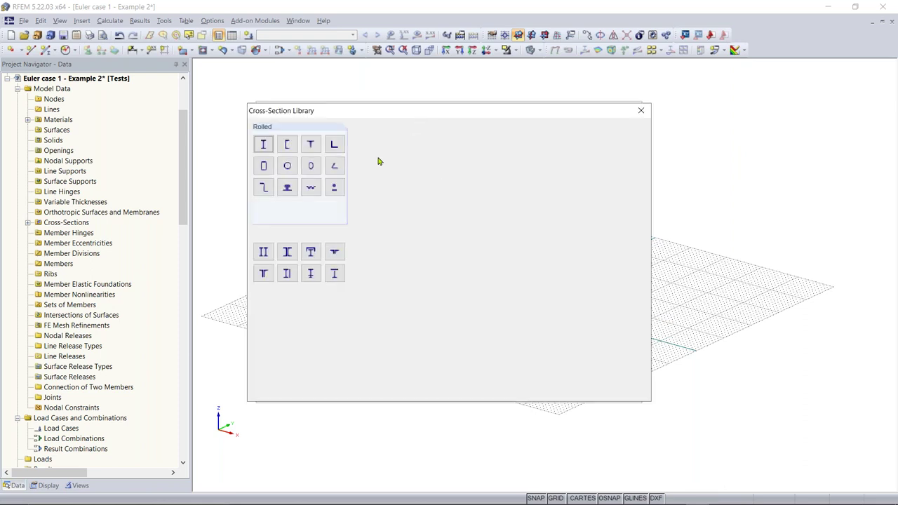
Select W 12x35 from the AISC 15 rolled I-sections and assign it in Steel A992 to the member start
{"action": "left_click", "coordinate": [263, 144]}
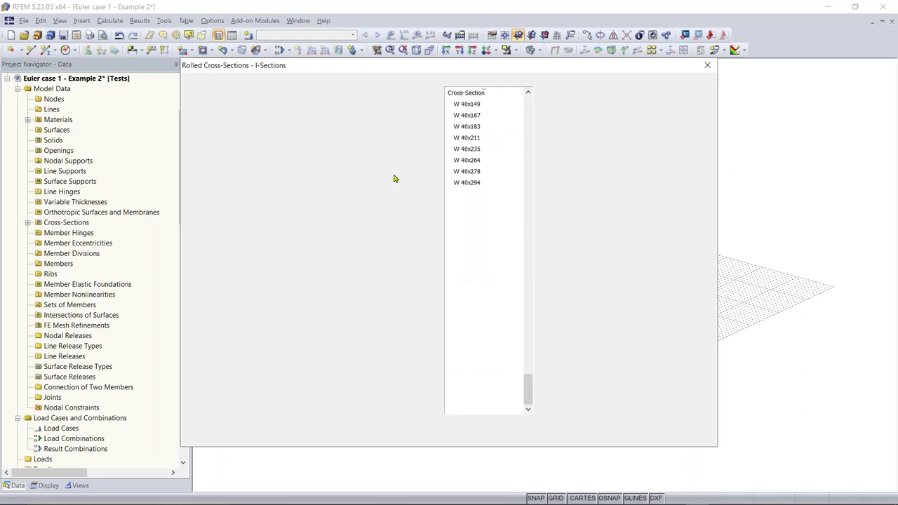
{"action": "scroll", "coordinate": [499, 242], "scroll_direction": "up", "scroll_amount": 10}
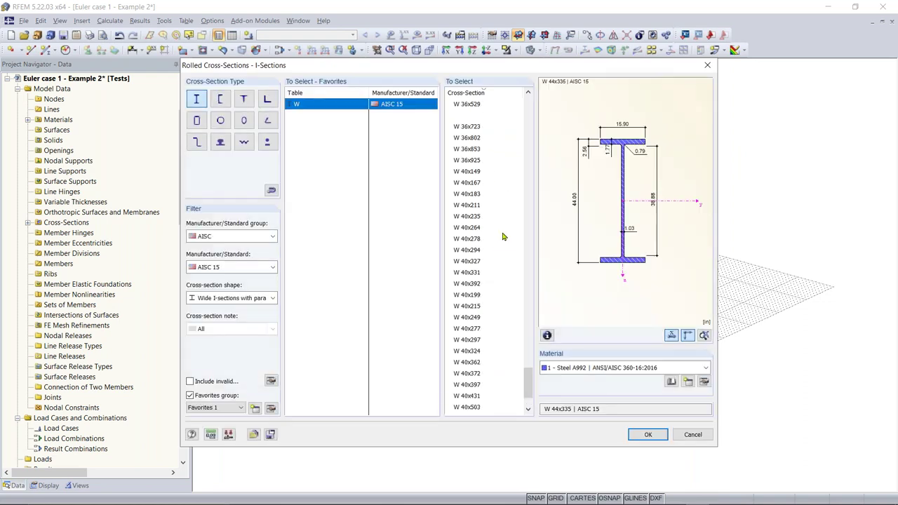
{"action": "scroll", "coordinate": [502, 235], "scroll_direction": "up", "scroll_amount": 15}
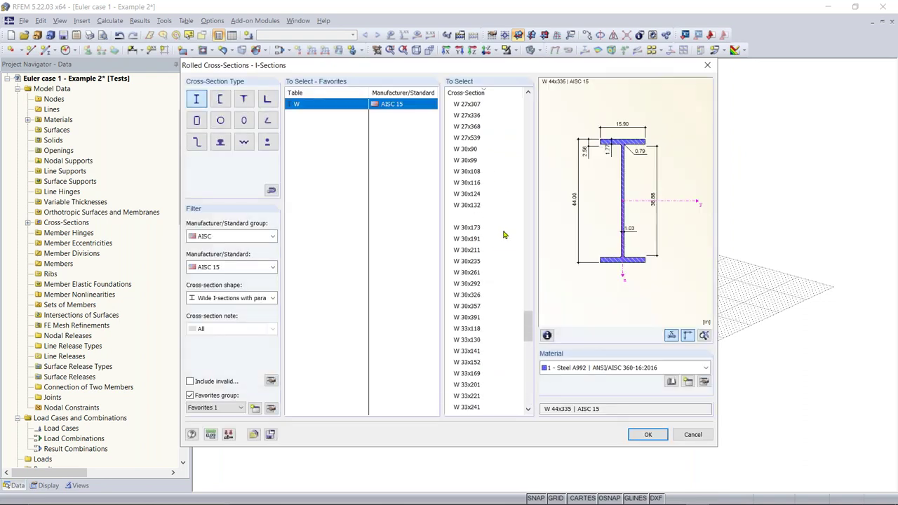
{"action": "scroll", "coordinate": [504, 232], "scroll_direction": "up", "scroll_amount": 15}
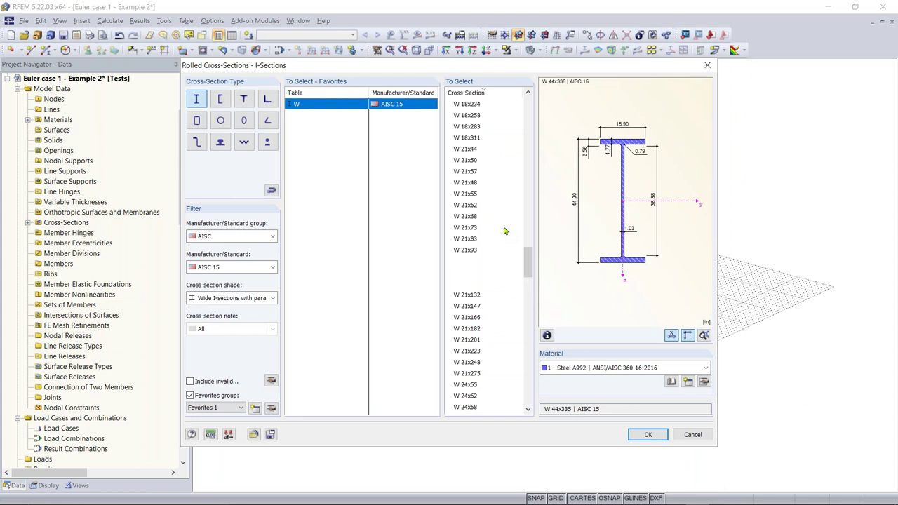
{"action": "scroll", "coordinate": [505, 231], "scroll_direction": "up", "scroll_amount": 15}
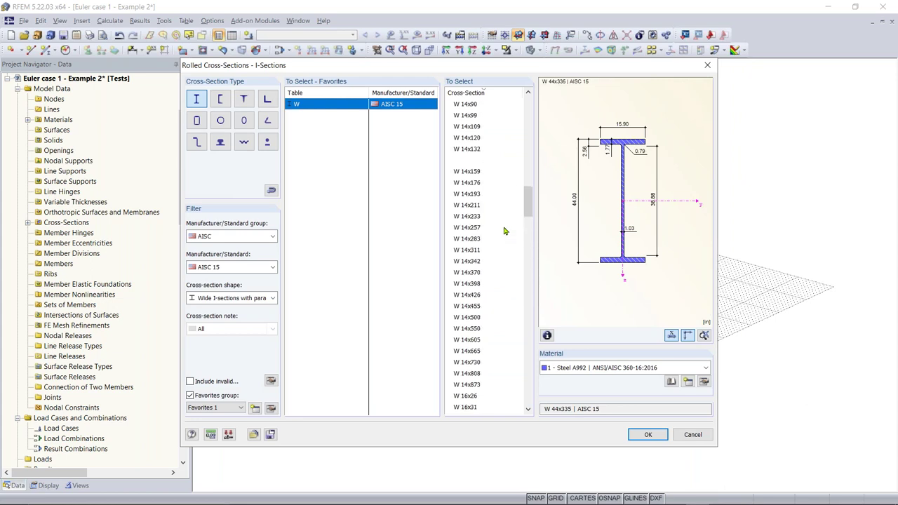
{"action": "scroll", "coordinate": [503, 229], "scroll_direction": "up", "scroll_amount": 3}
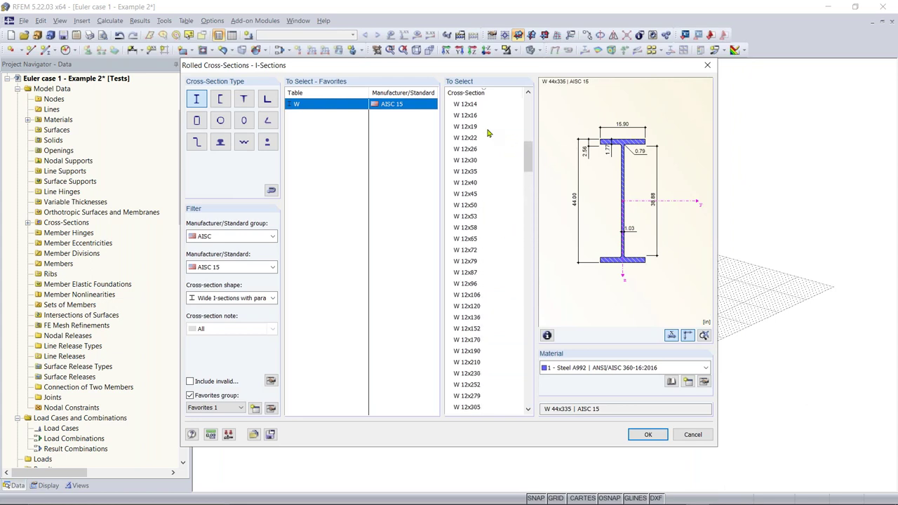
{"action": "left_click", "coordinate": [480, 171]}
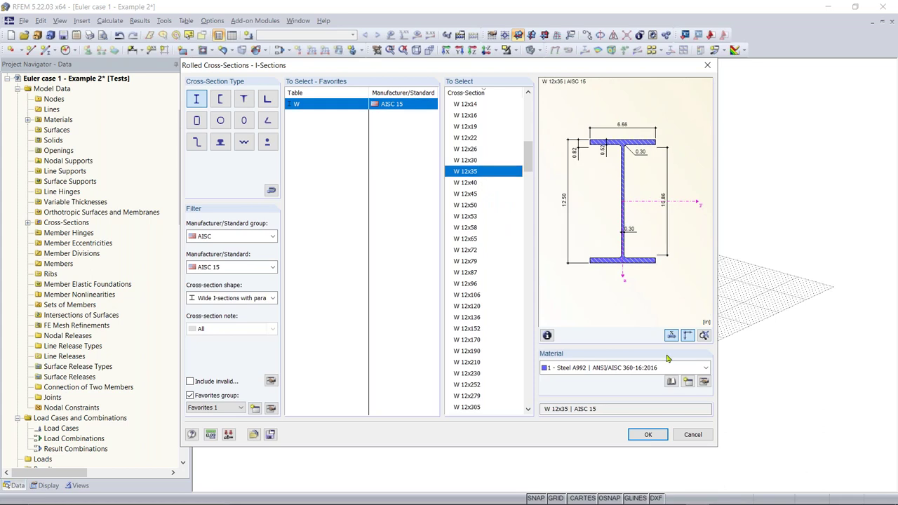
{"action": "left_click", "coordinate": [648, 434]}
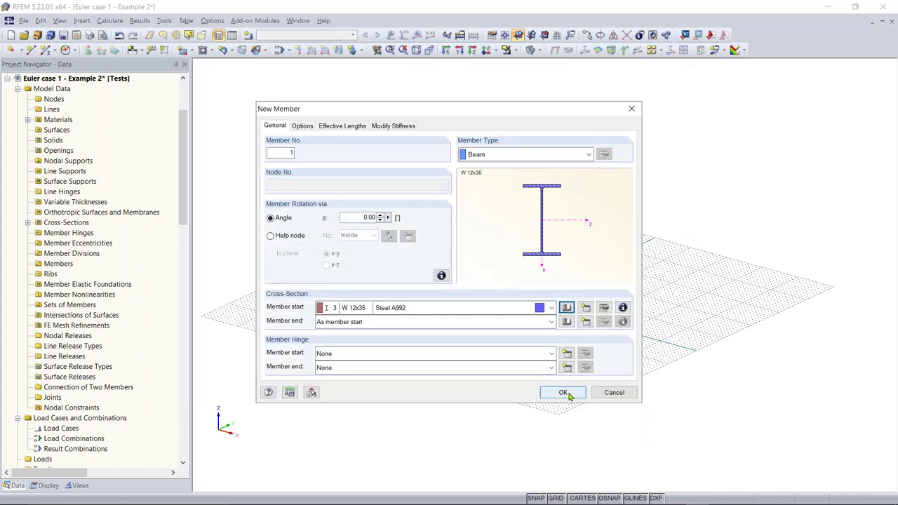
{"action": "left_click", "coordinate": [563, 393]}
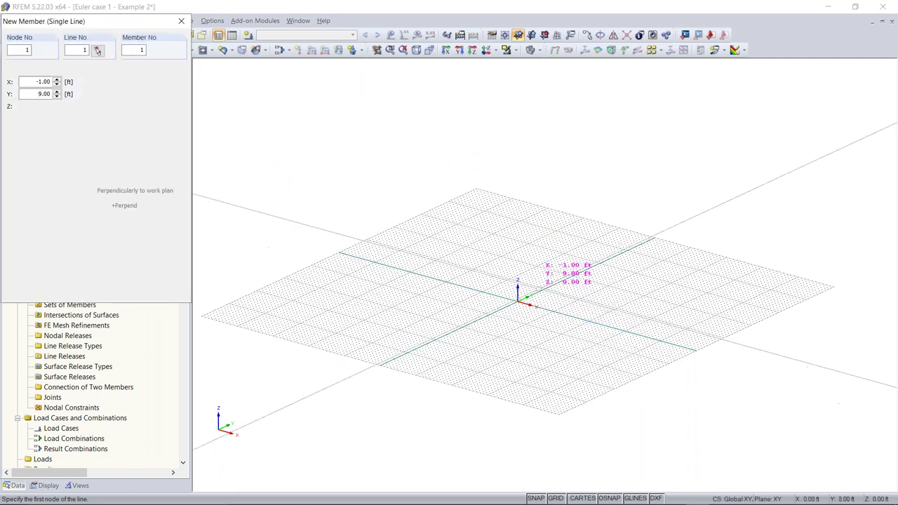
{"action": "type", "text": "10"}
{"action": "key", "text": "Tab"}
{"action": "type", "text": "-9"}
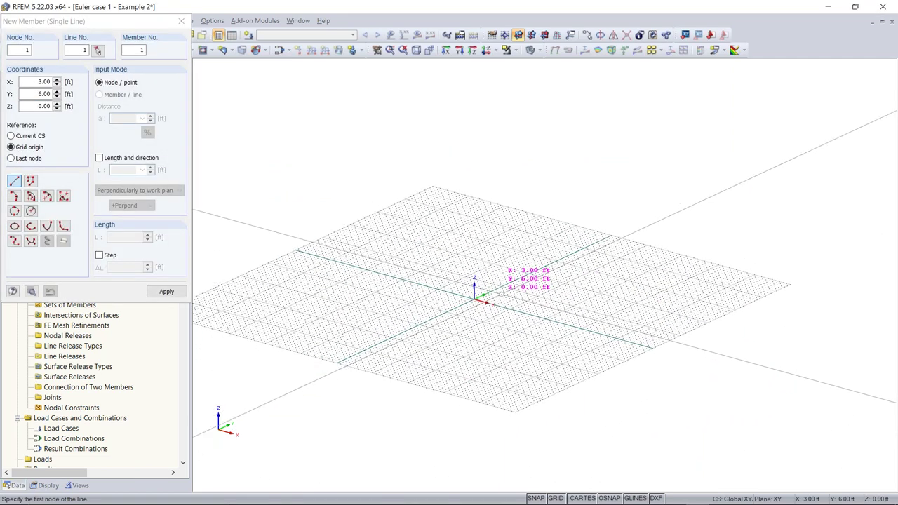
{"action": "key", "text": "Tab"}
{"action": "scroll", "coordinate": [472, 295], "scroll_direction": "up", "scroll_amount": 2}
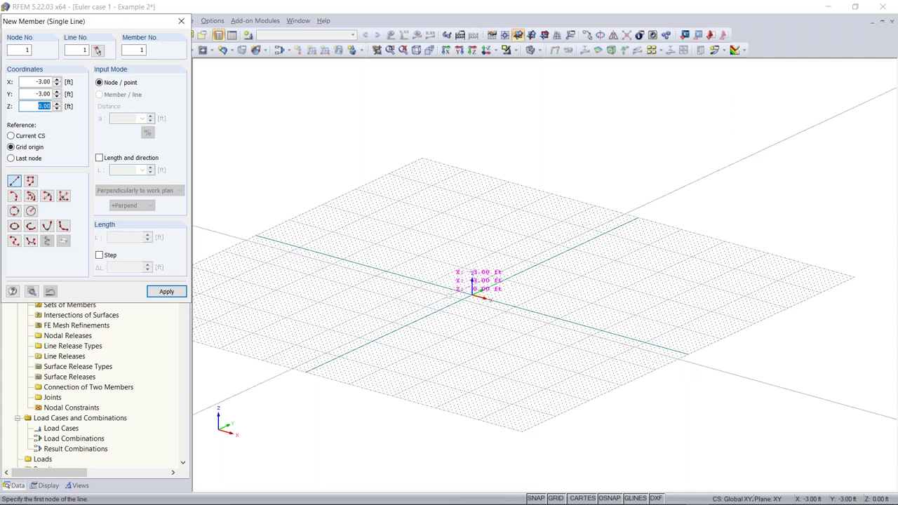
{"action": "key", "text": "Escape"}
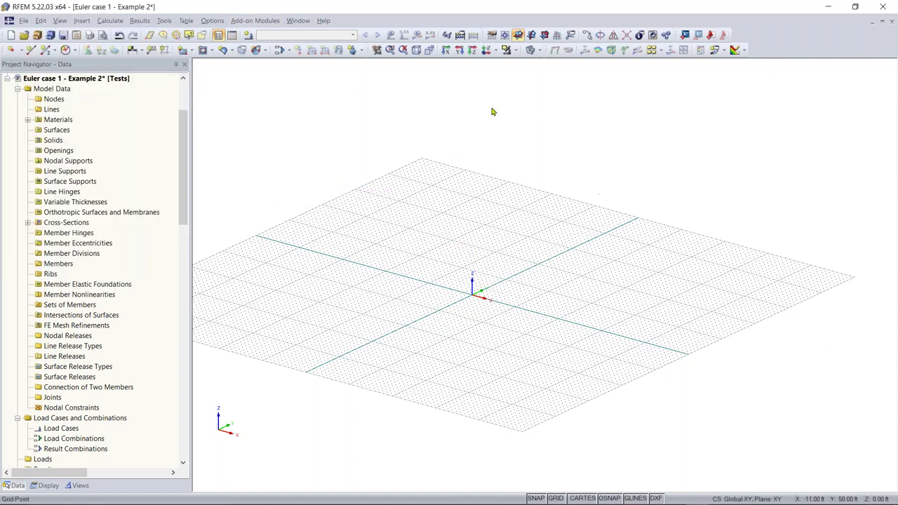
Start a new single beam member with W 12x35 in Steel A992, reviewing the new cross-section form and section library on the way
{"action": "left_click", "coordinate": [53, 51]}
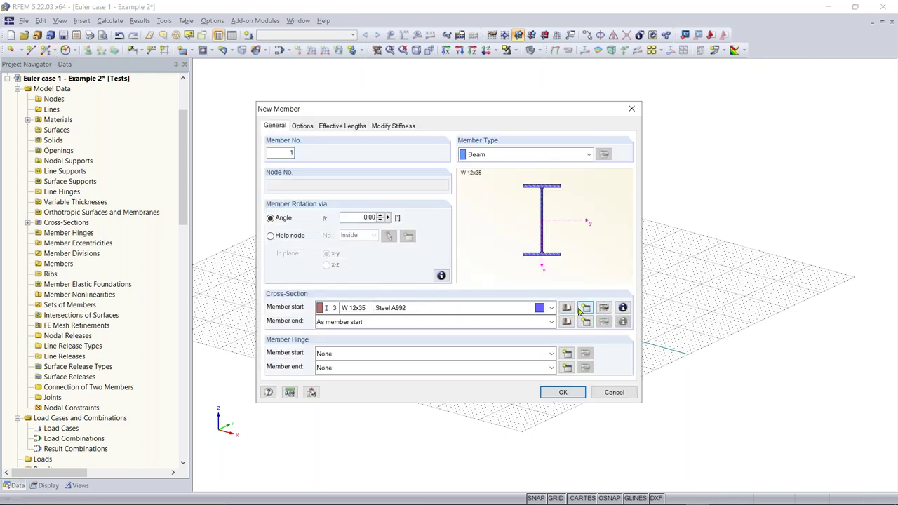
{"action": "left_click", "coordinate": [605, 308]}
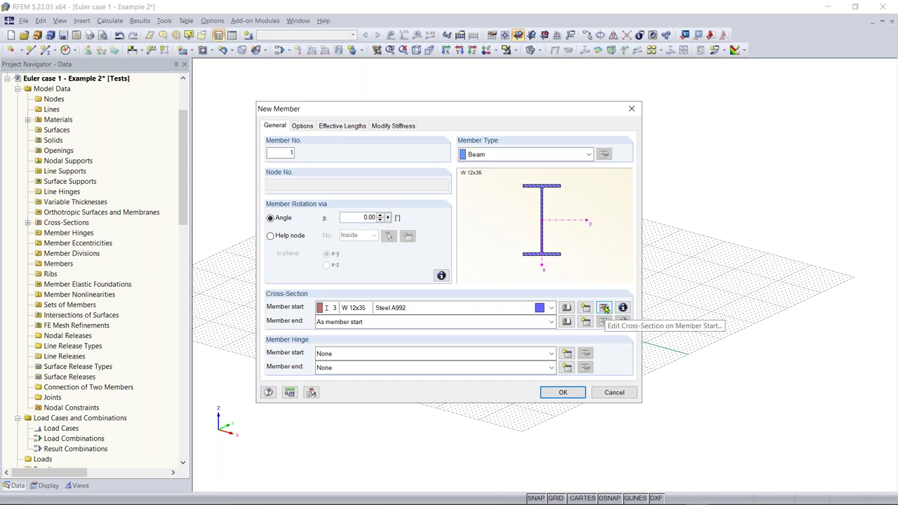
{"action": "left_click", "coordinate": [586, 308]}
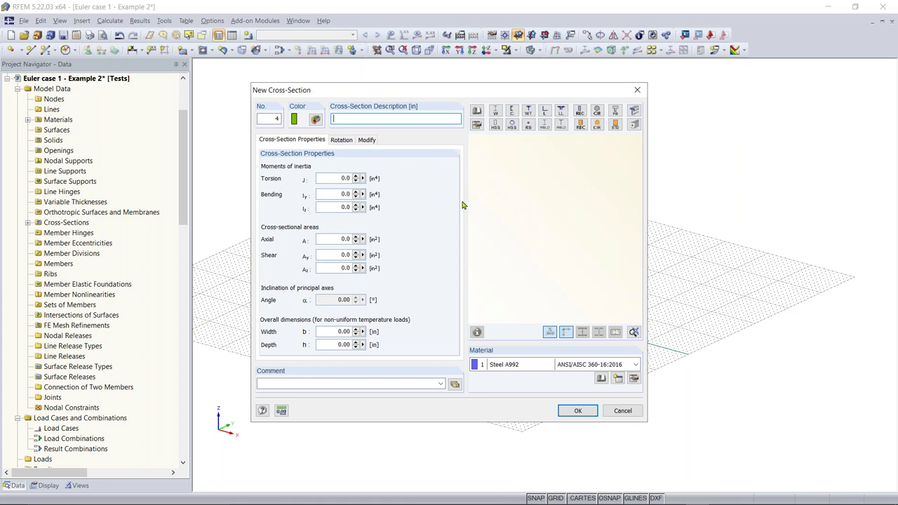
{"action": "left_click", "coordinate": [636, 90]}
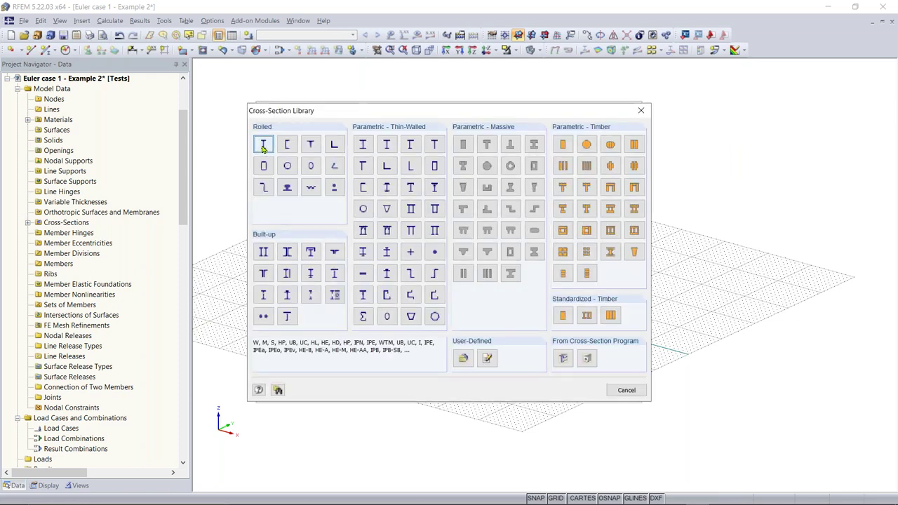
{"action": "left_click", "coordinate": [643, 111]}
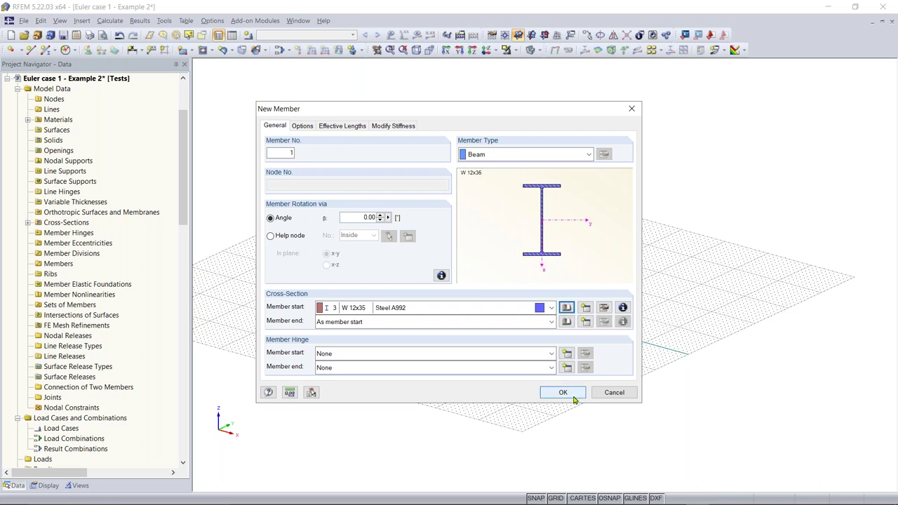
{"action": "left_click", "coordinate": [549, 389]}
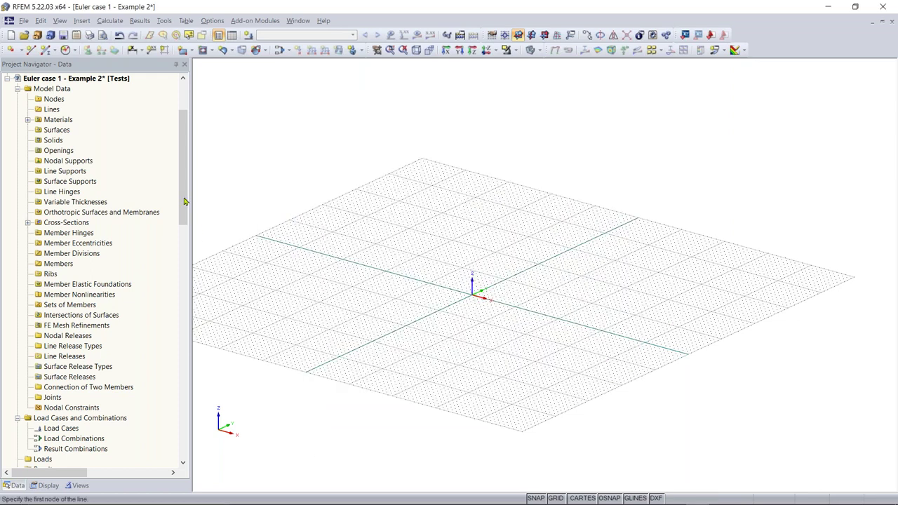
Examine the add-on modules listed in the Project Navigator, adjusting its width and keeping the New Member window clear of the list
{"action": "mouse_move", "coordinate": [156, 27]}
{"action": "left_mouse_down"}
{"action": "mouse_move", "coordinate": [333, 45]}
{"action": "mouse_move", "coordinate": [482, 44]}
{"action": "left_mouse_up"}
{"action": "left_click_drag", "start_coordinate": [182, 157], "coordinate": [187, 267]}
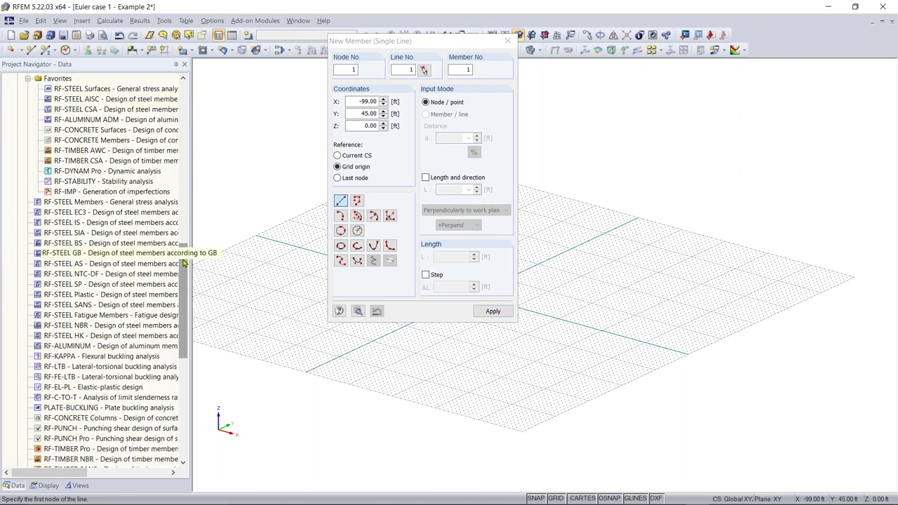
{"action": "left_click_drag", "start_coordinate": [223, 251], "coordinate": [290, 245]}
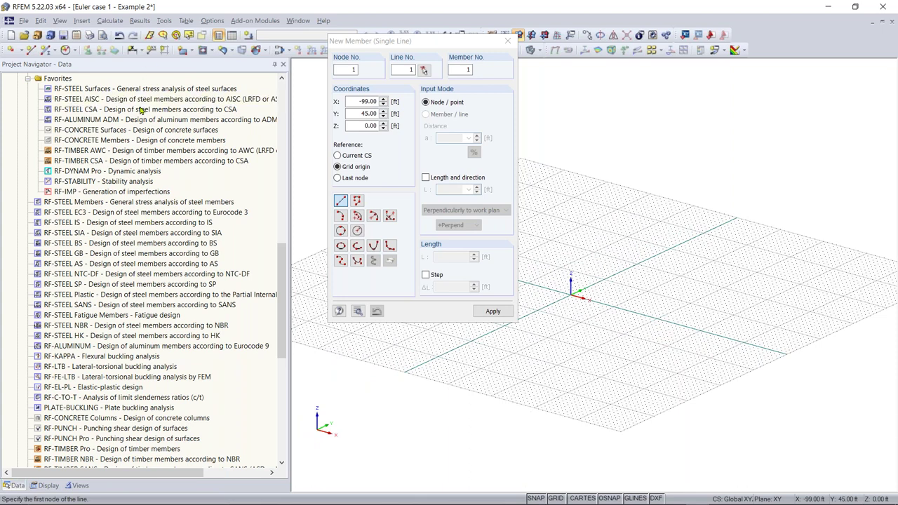
{"action": "scroll", "coordinate": [147, 156], "scroll_direction": "down", "scroll_amount": 2}
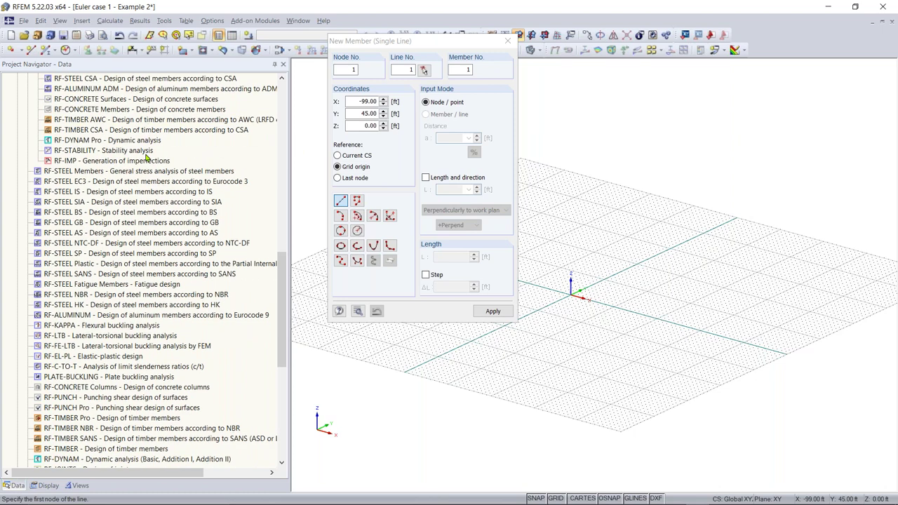
{"action": "scroll", "coordinate": [147, 156], "scroll_direction": "down", "scroll_amount": 1}
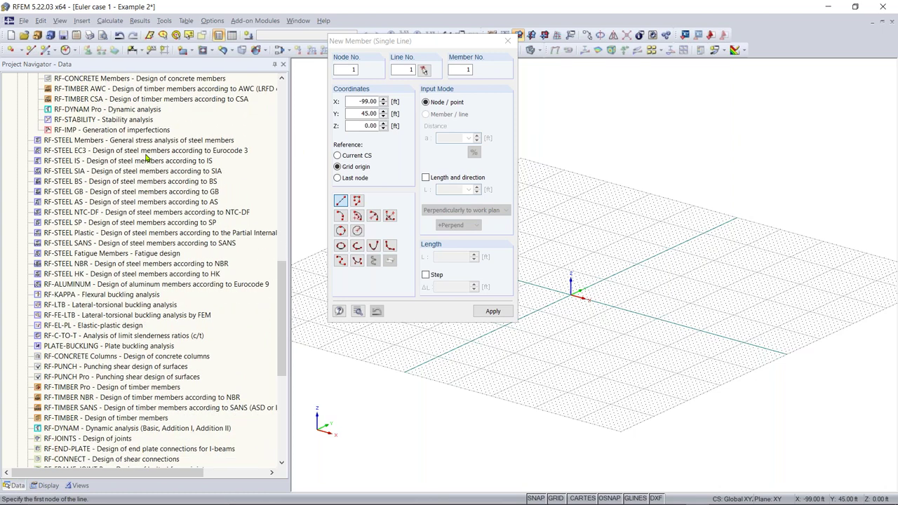
{"action": "scroll", "coordinate": [146, 155], "scroll_direction": "down", "scroll_amount": 3}
{"action": "scroll", "coordinate": [147, 156], "scroll_direction": "down", "scroll_amount": 2}
{"action": "scroll", "coordinate": [146, 156], "scroll_direction": "up", "scroll_amount": 6}
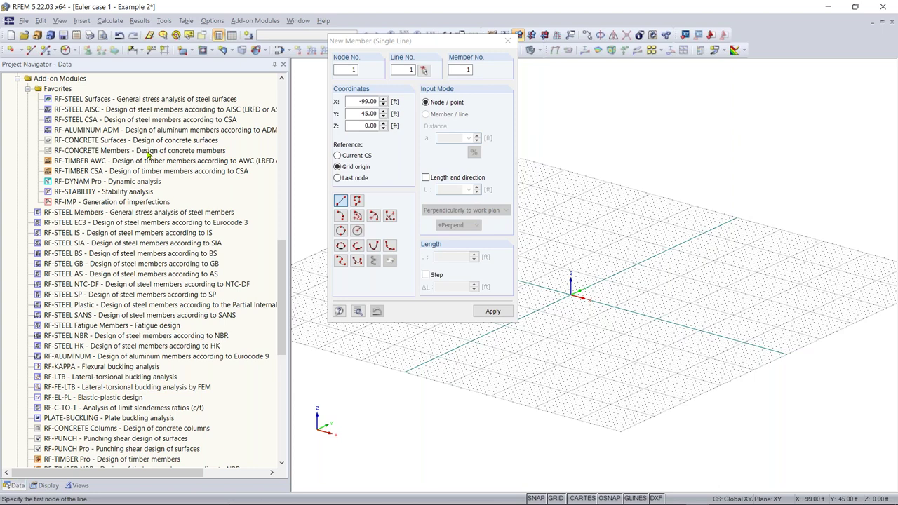
{"action": "scroll", "coordinate": [147, 155], "scroll_direction": "down", "scroll_amount": 1}
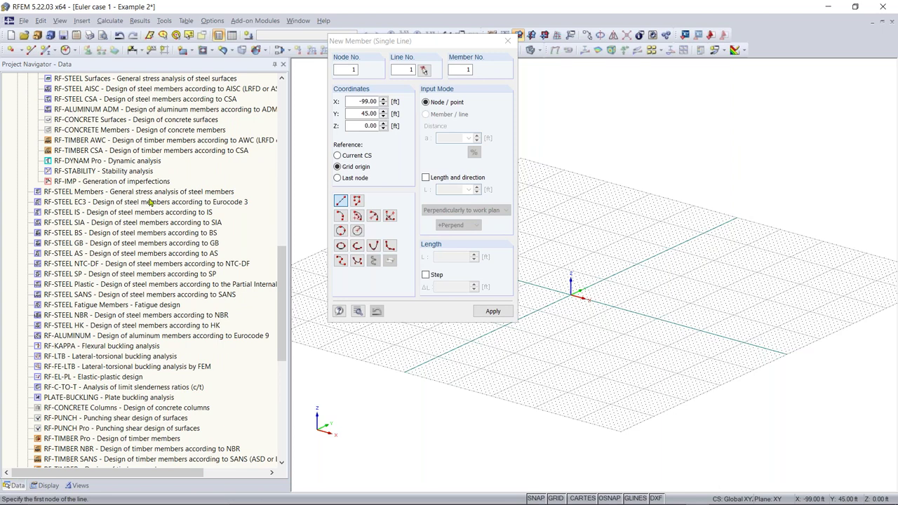
{"action": "scroll", "coordinate": [176, 190], "scroll_direction": "up", "scroll_amount": 2}
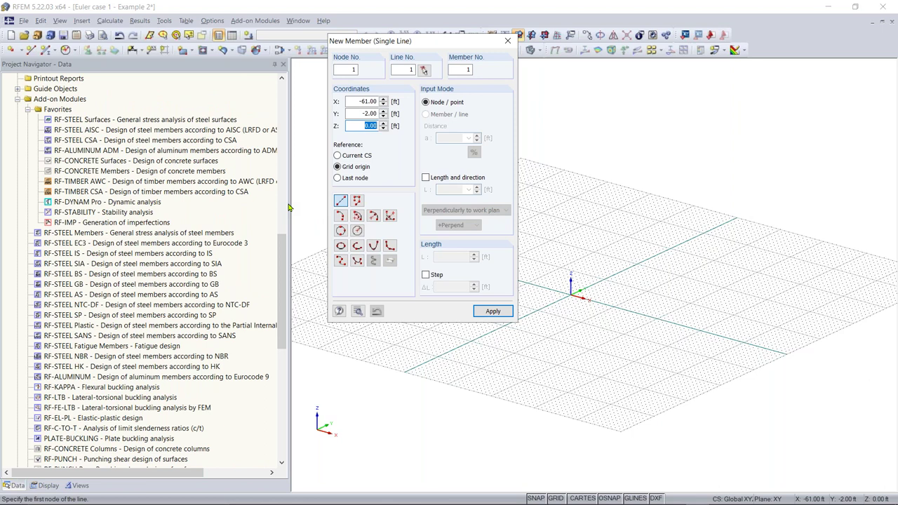
{"action": "left_click_drag", "start_coordinate": [288, 132], "coordinate": [241, 126]}
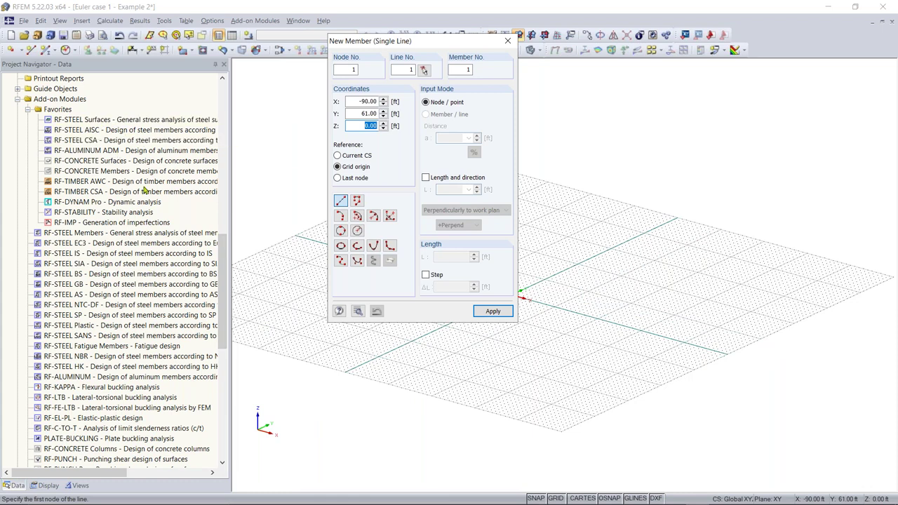
{"action": "scroll", "coordinate": [76, 229], "scroll_direction": "down", "scroll_amount": 1}
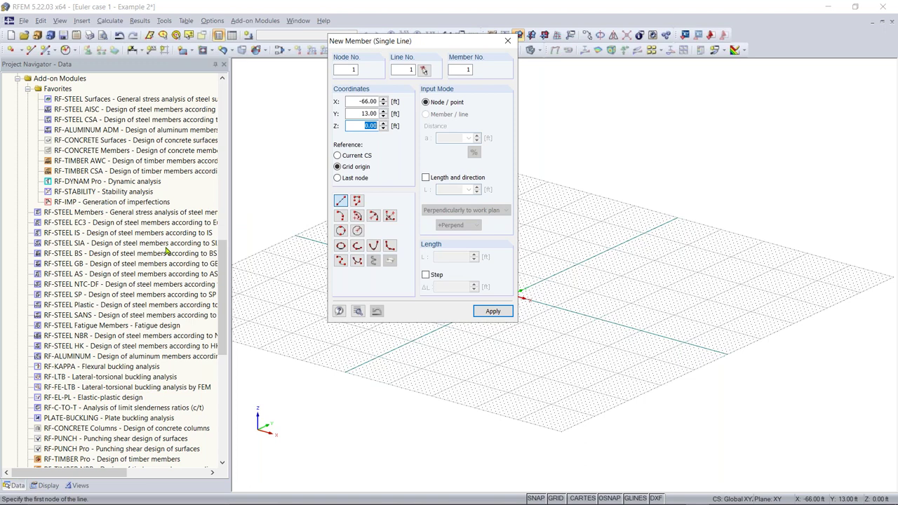
{"action": "scroll", "coordinate": [167, 251], "scroll_direction": "up", "scroll_amount": 2}
{"action": "scroll", "coordinate": [166, 251], "scroll_direction": "up", "scroll_amount": 14}
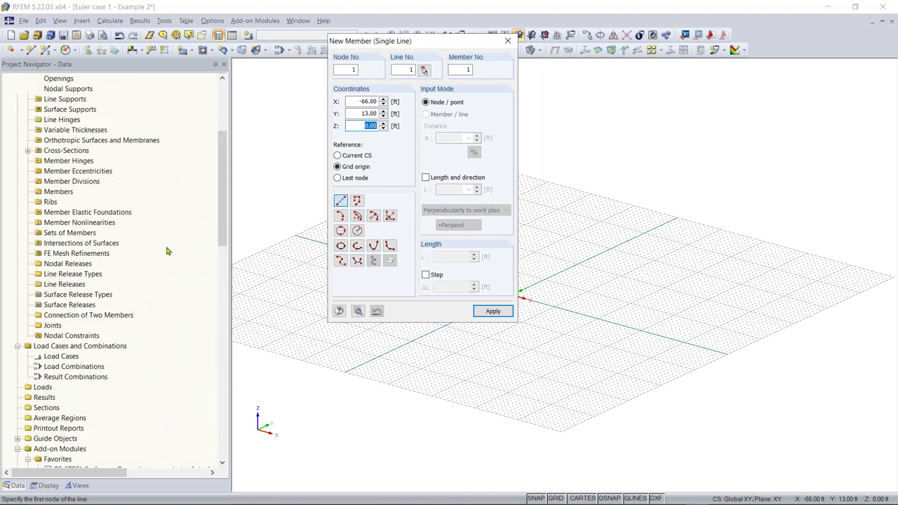
{"action": "left_click_drag", "start_coordinate": [230, 214], "coordinate": [184, 208]}
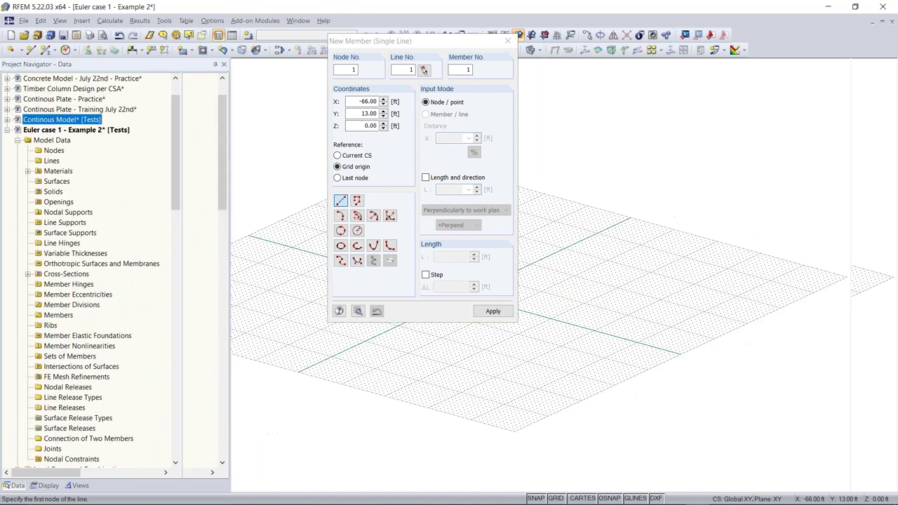
{"action": "left_click_drag", "start_coordinate": [389, 41], "coordinate": [110, 28]}
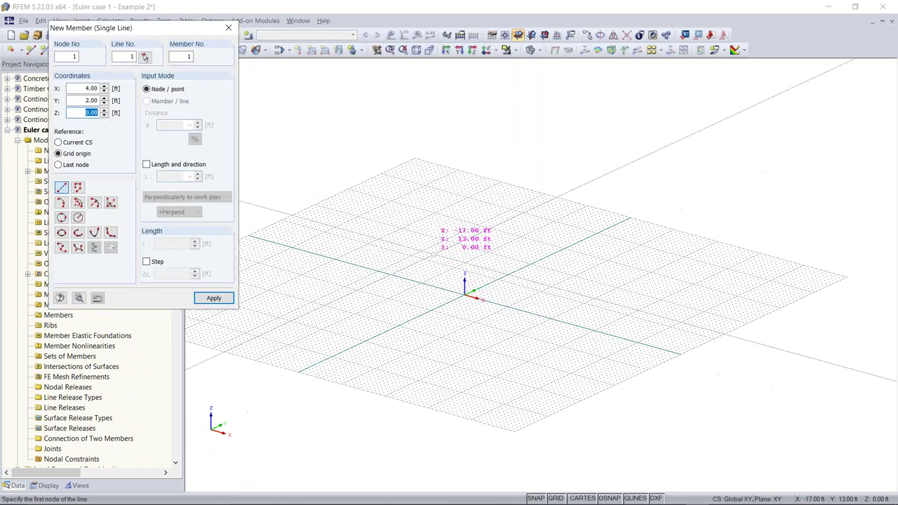
Draw a W 12x35 beam about 53 ft long diagonally across the XY work plane, ending at X 23, Y -9 ft
{"action": "scroll", "coordinate": [464, 294], "scroll_direction": "up", "scroll_amount": 3}
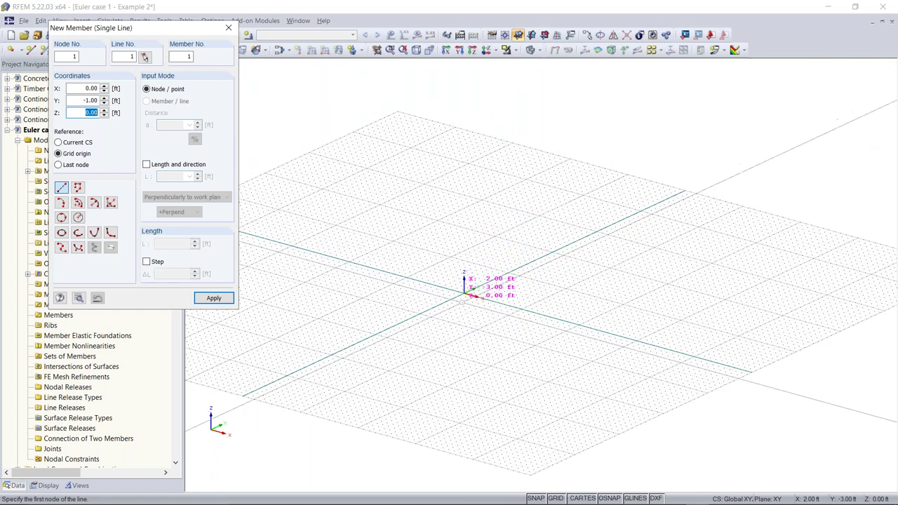
{"action": "scroll", "coordinate": [474, 302], "scroll_direction": "up", "scroll_amount": 1}
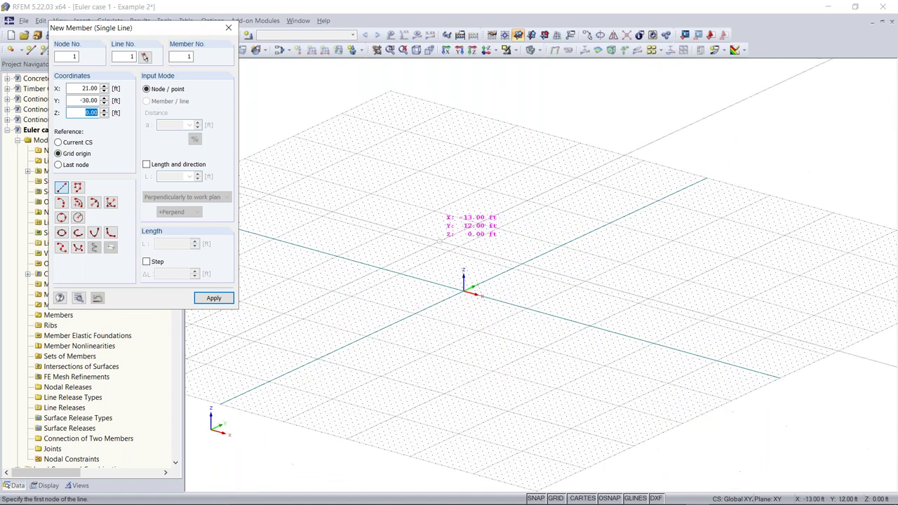
{"action": "left_click", "coordinate": [443, 205]}
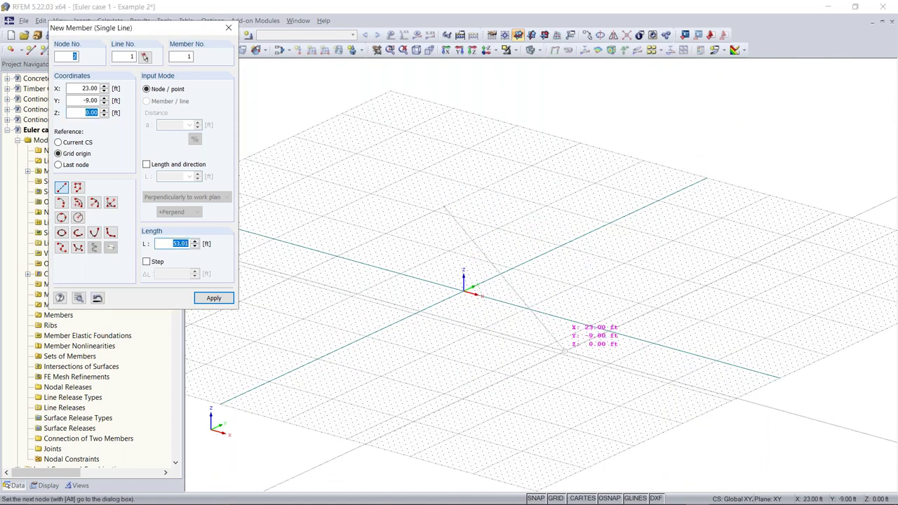
{"action": "left_click", "coordinate": [565, 352]}
{"action": "key", "text": "Escape"}
{"action": "mouse_move", "coordinate": [571, 250]}
{"action": "middle_mouse_down", "text": "ctrl"}
{"action": "mouse_move", "coordinate": [573, 225]}
{"action": "mouse_move", "coordinate": [554, 295]}
{"action": "mouse_move", "coordinate": [575, 258]}
{"action": "middle_mouse_up", "text": "ctrl"}
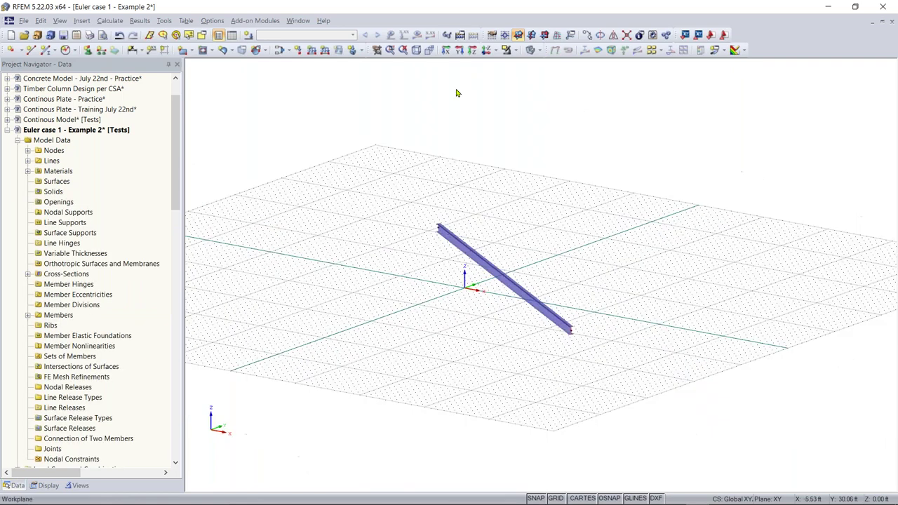
Switch the work plane to YZ, XZ and back to XY, and delete the diagonal beam
{"action": "left_click", "coordinate": [528, 37]}
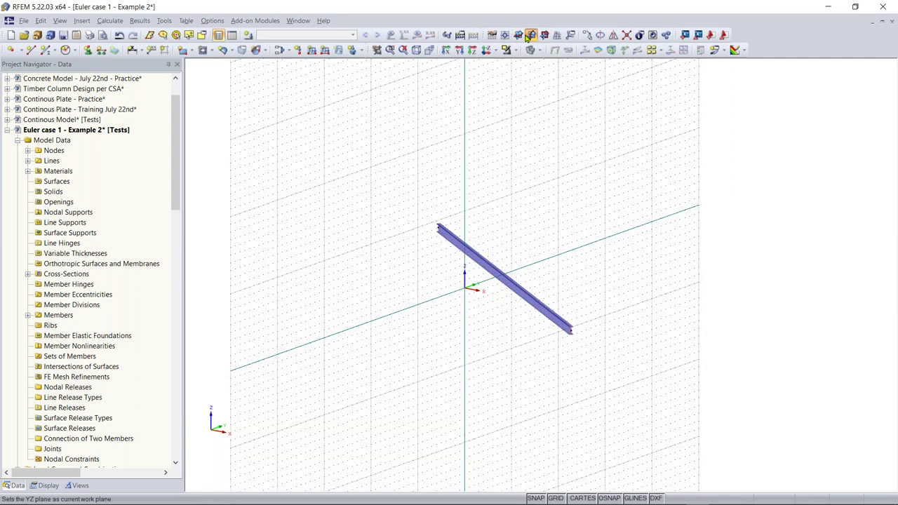
{"action": "left_click", "coordinate": [544, 35]}
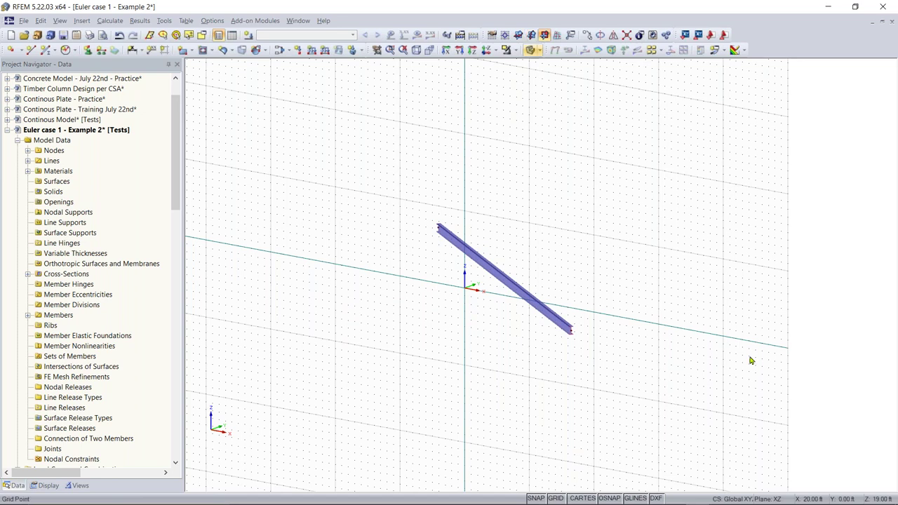
{"action": "left_click", "coordinate": [517, 36]}
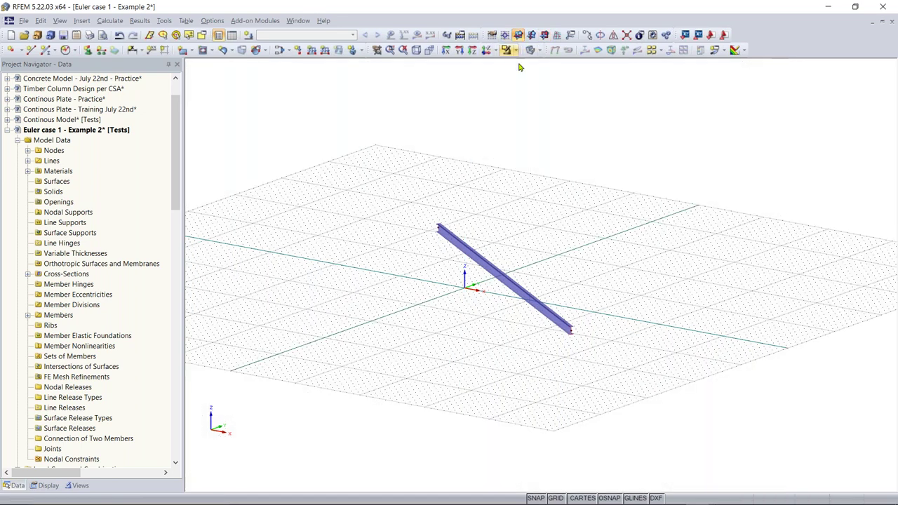
{"action": "left_click", "coordinate": [519, 35]}
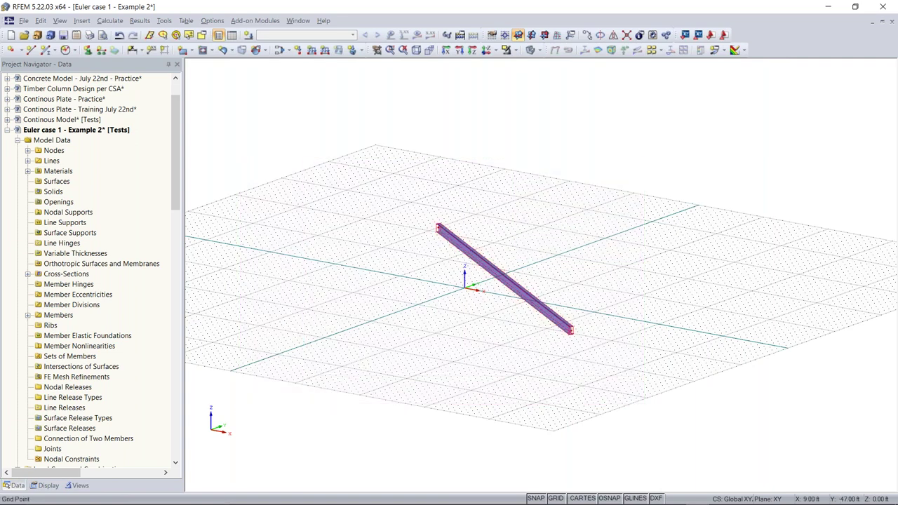
{"action": "key", "text": "Delete"}
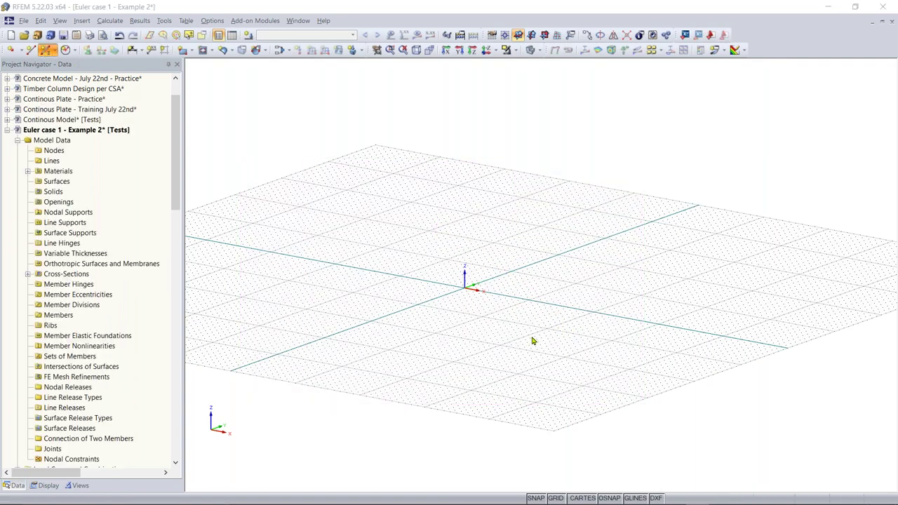
Start a new W 12x35 beam in Steel A992, defined by length and direction perpendicular to the work plane
{"action": "left_click_drag", "start_coordinate": [337, 110], "coordinate": [82, 73]}
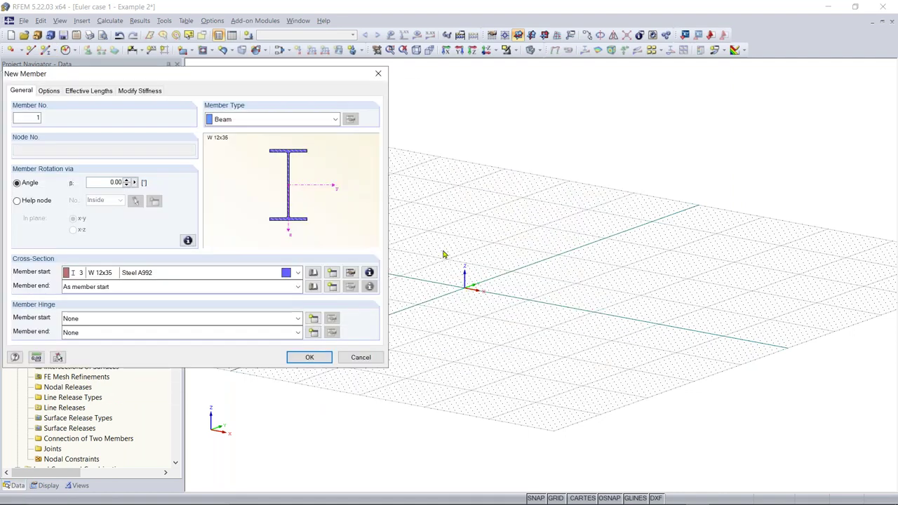
{"action": "left_click", "coordinate": [309, 357]}
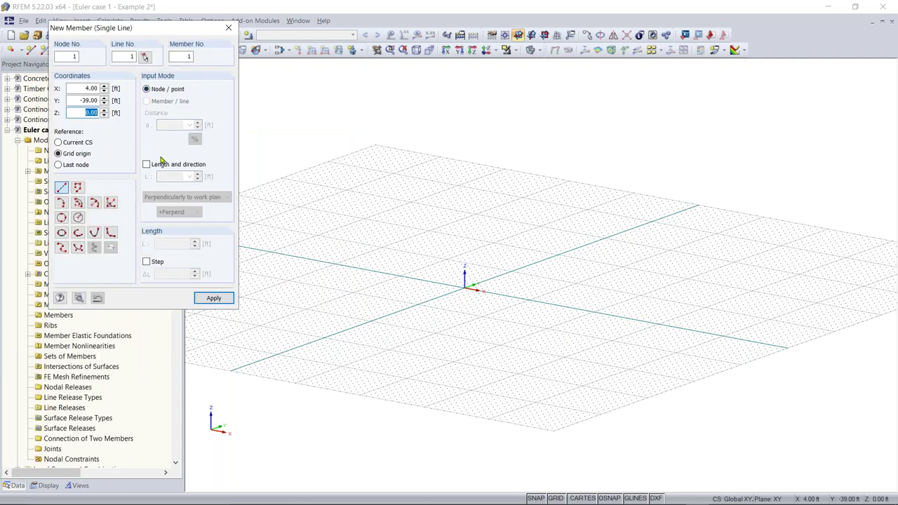
{"action": "left_click", "coordinate": [146, 165]}
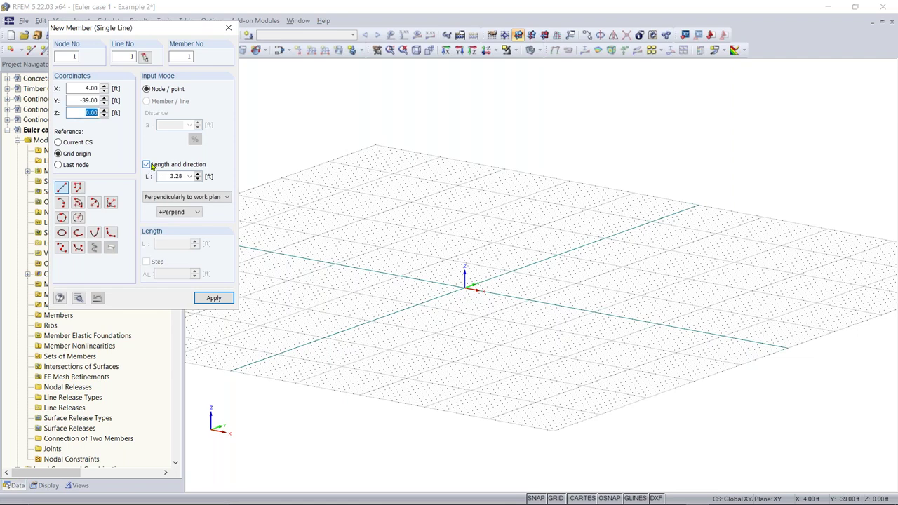
{"action": "left_click", "coordinate": [214, 202]}
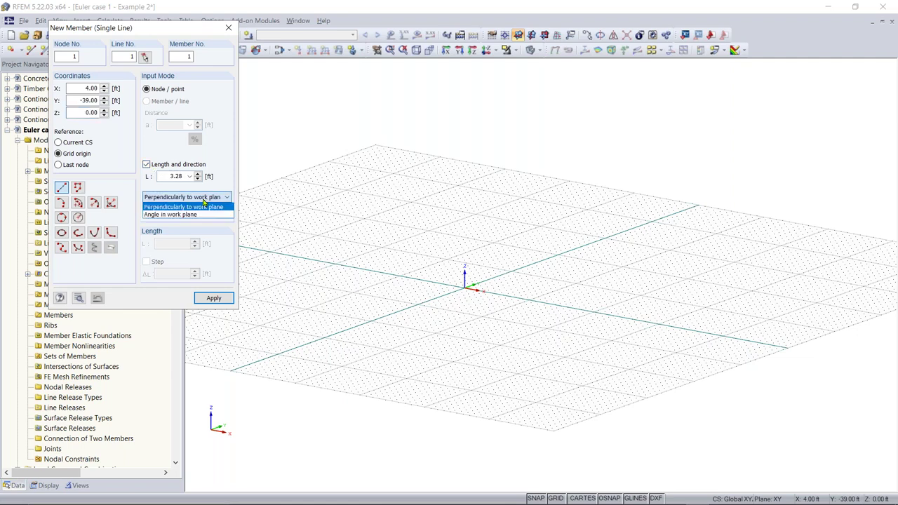
{"action": "left_click", "coordinate": [216, 197]}
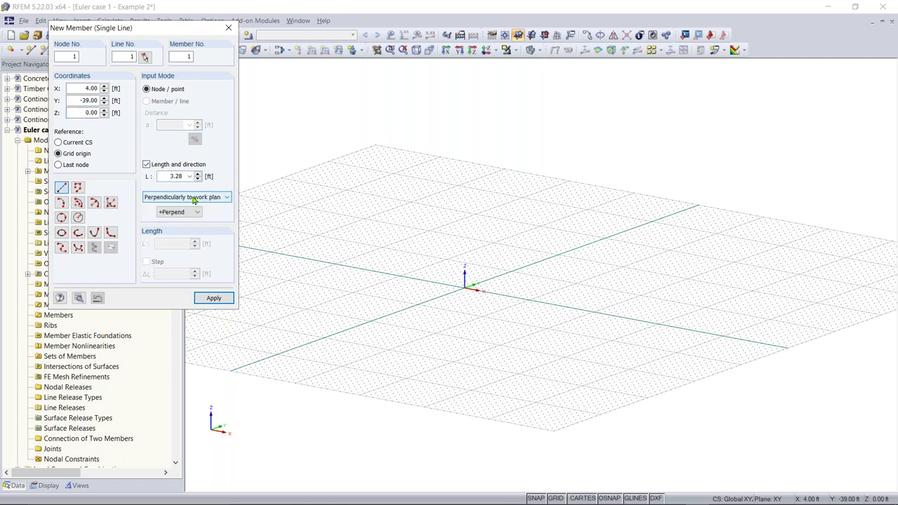
Enter a Z coordinate of 33.28 ft and place a 3.28 ft vertical beam at the grid origin
{"action": "left_click", "coordinate": [466, 286]}
{"action": "scroll", "coordinate": [463, 269], "scroll_direction": "up", "scroll_amount": 3}
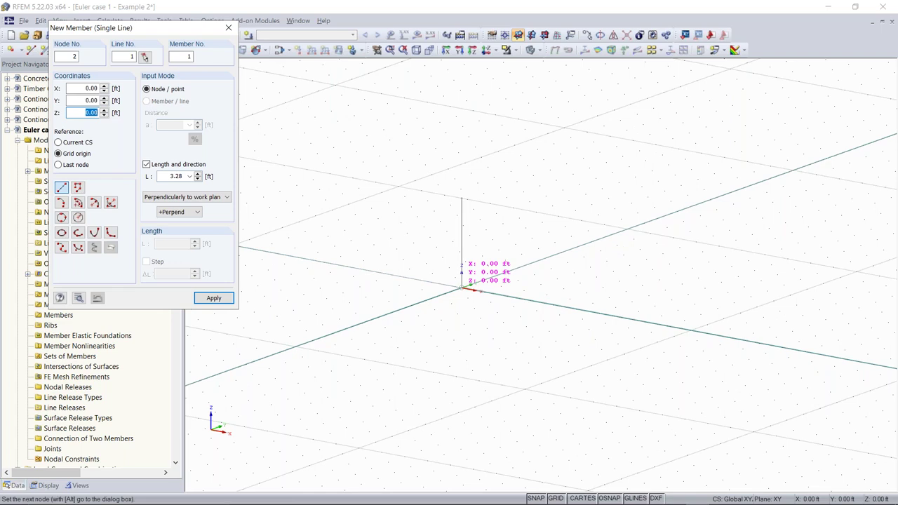
{"action": "type", "text": "33.28"}
{"action": "key", "text": "Return"}
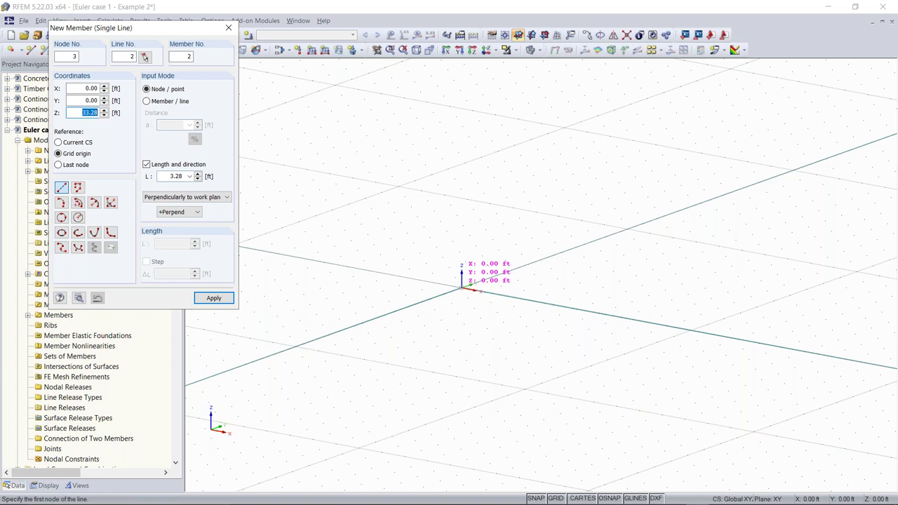
{"action": "key", "text": "Return"}
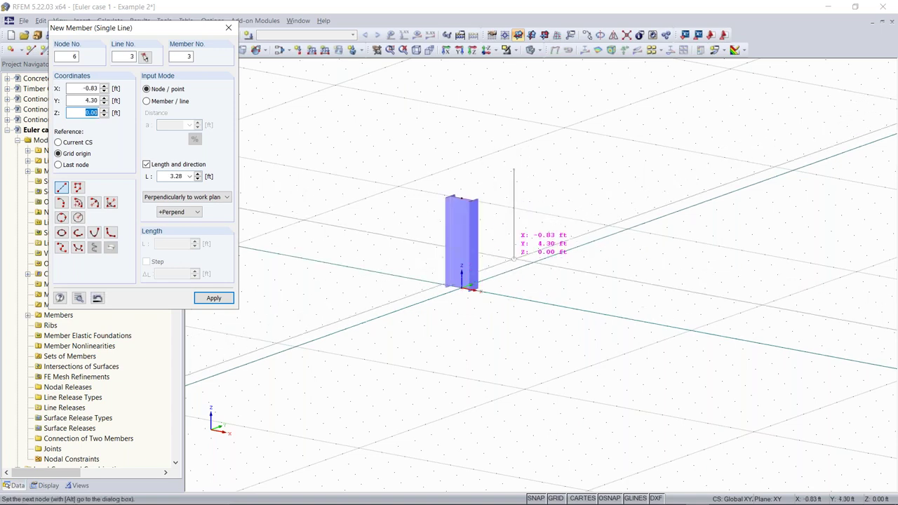
{"action": "key", "text": "Escape"}
{"action": "scroll", "coordinate": [499, 216], "scroll_direction": "up", "scroll_amount": 2}
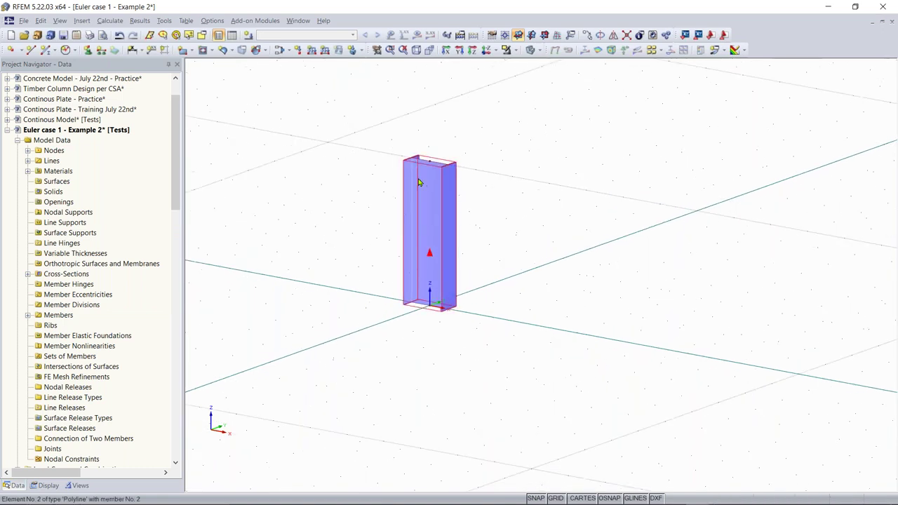
{"action": "middle_click_drag", "start_coordinate": [499, 216], "coordinate": [490, 315], "text": "ctrl"}
{"action": "right_click", "coordinate": [491, 316]}
{"action": "left_click", "coordinate": [419, 132]}
{"action": "middle_click_drag", "start_coordinate": [418, 132], "coordinate": [321, 254], "text": "ctrl"}
{"action": "left_click", "coordinate": [163, 20]}
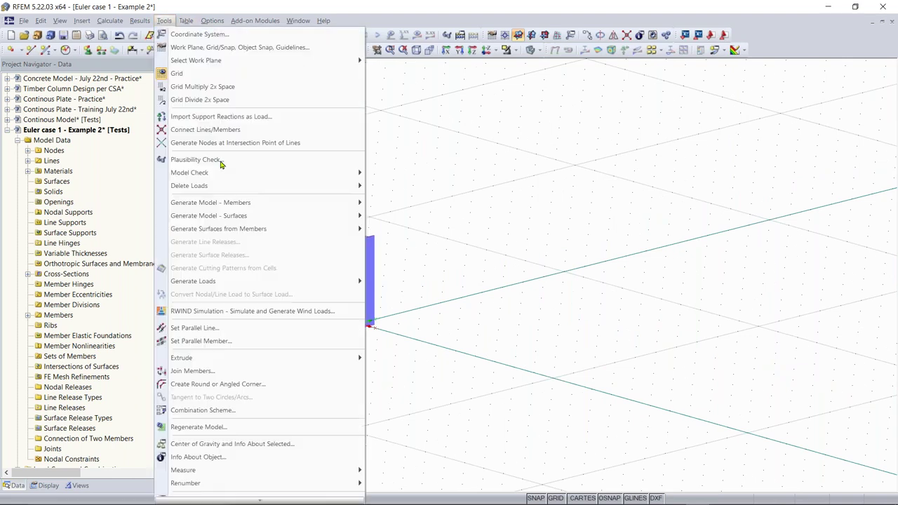
{"action": "mouse_move", "coordinate": [351, 470]}
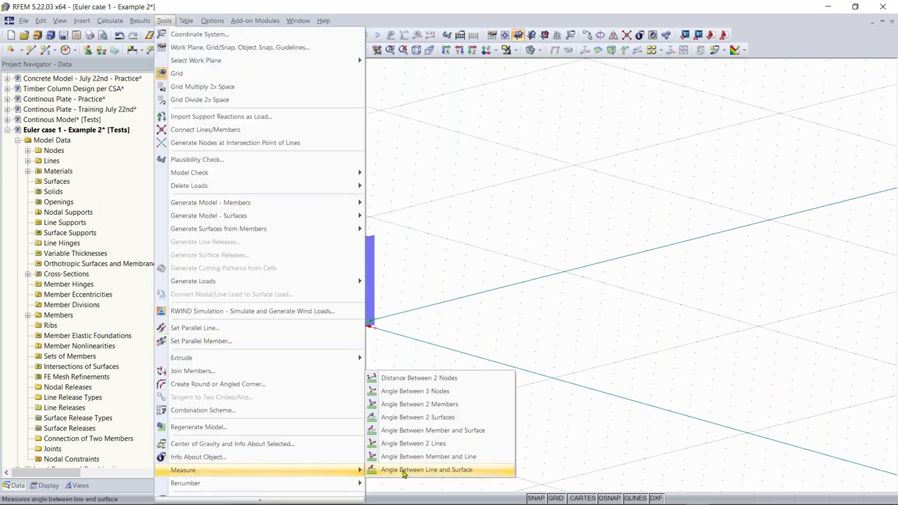
{"action": "left_click", "coordinate": [419, 379]}
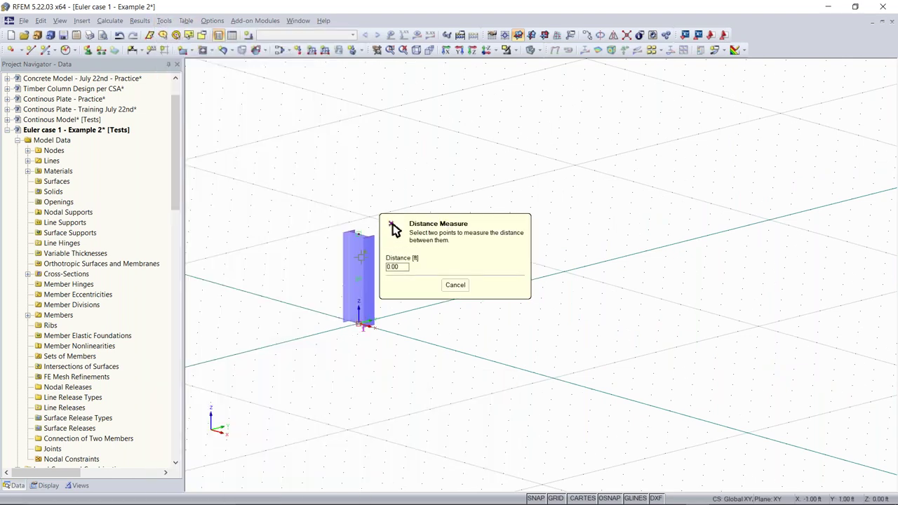
{"action": "key", "text": "Escape"}
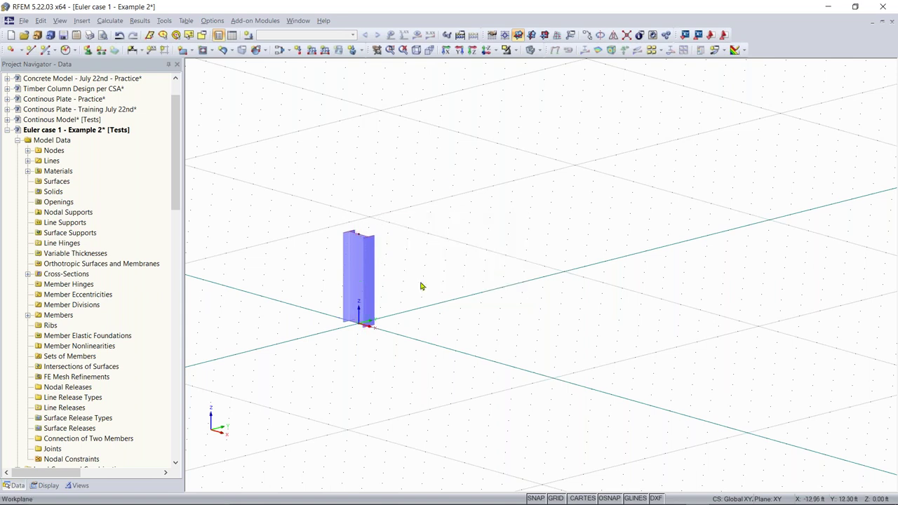
Open the upper node of the vertical beam at the origin for coordinate editing
{"action": "right_click_drag", "start_coordinate": [283, 260], "coordinate": [366, 295], "text": "ctrl"}
{"action": "left_click_drag", "start_coordinate": [333, 283], "coordinate": [497, 222]}
{"action": "scroll", "coordinate": [415, 254], "scroll_direction": "up", "scroll_amount": 5}
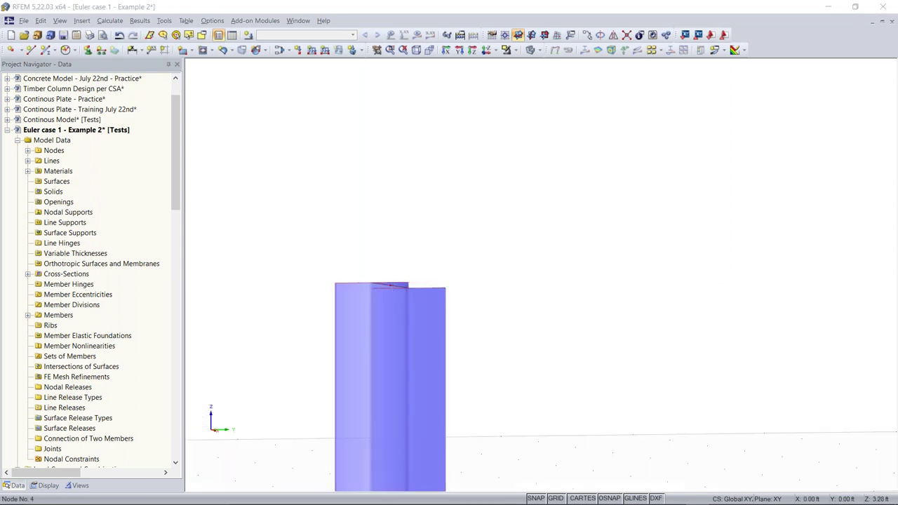
{"action": "double_click", "coordinate": [400, 286]}
{"action": "left_click_drag", "start_coordinate": [426, 132], "coordinate": [634, 85]}
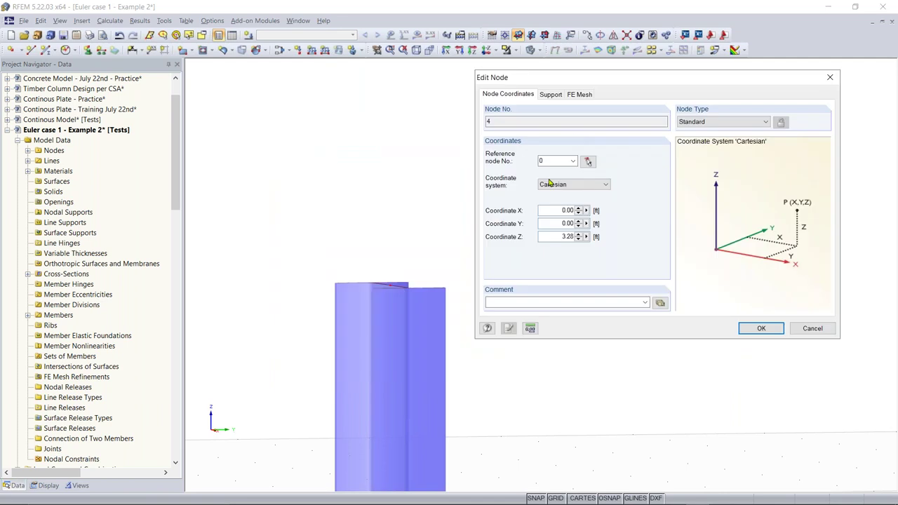
{"action": "double_click", "coordinate": [565, 236]}
{"action": "type", "text": "30"}
{"action": "key", "text": "Return"}
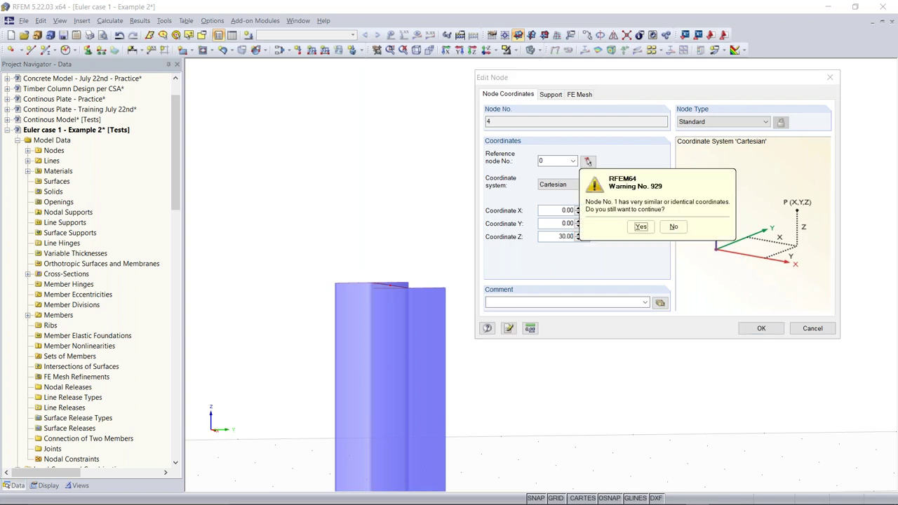
{"action": "left_click", "coordinate": [670, 228]}
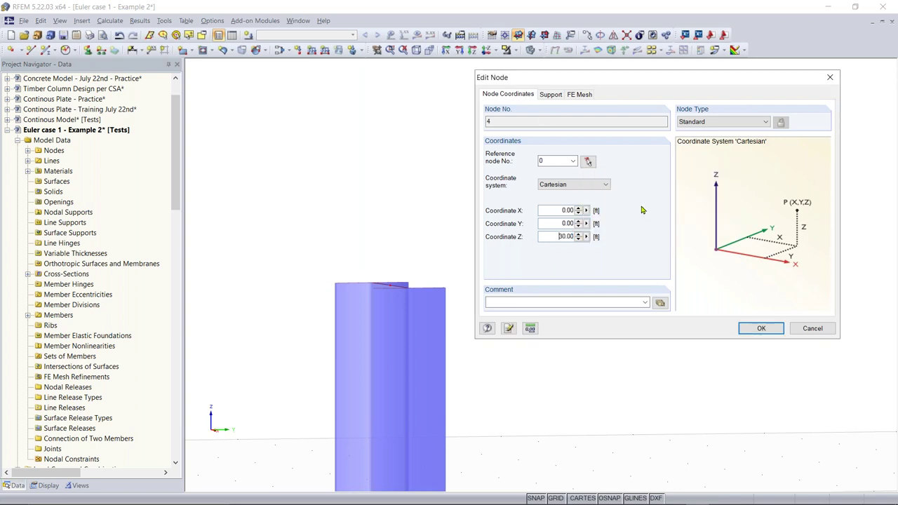
{"action": "left_click_drag", "start_coordinate": [635, 84], "coordinate": [491, 94]}
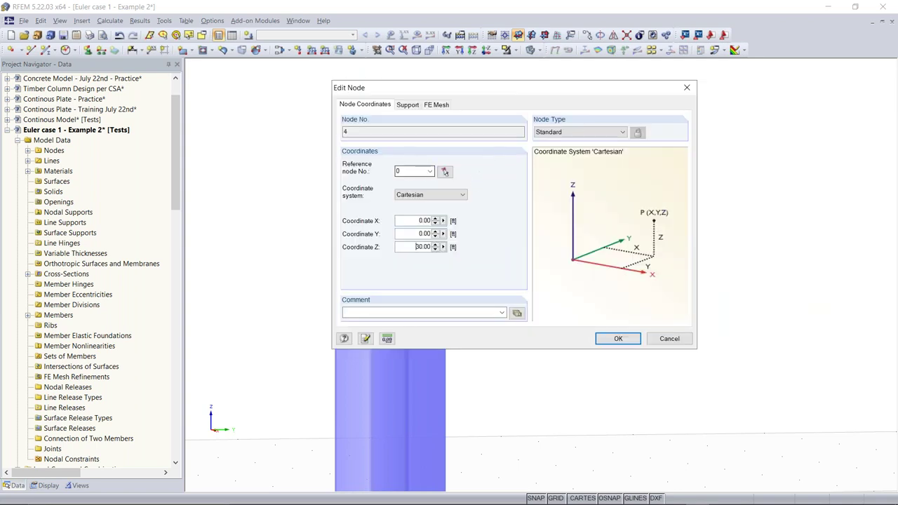
{"action": "left_click", "coordinate": [430, 171]}
{"action": "left_click", "coordinate": [414, 190]}
{"action": "left_click", "coordinate": [687, 88]}
Set node 4's Z coordinate to 30 ft and accept that it coincides with node 1
{"action": "middle_click_drag", "start_coordinate": [460, 178], "coordinate": [438, 137]}
{"action": "mouse_move", "coordinate": [515, 151]}
{"action": "middle_mouse_down", "text": "ctrl"}
{"action": "mouse_move", "coordinate": [591, 195]}
{"action": "mouse_move", "coordinate": [525, 164]}
{"action": "middle_mouse_up", "text": "ctrl"}
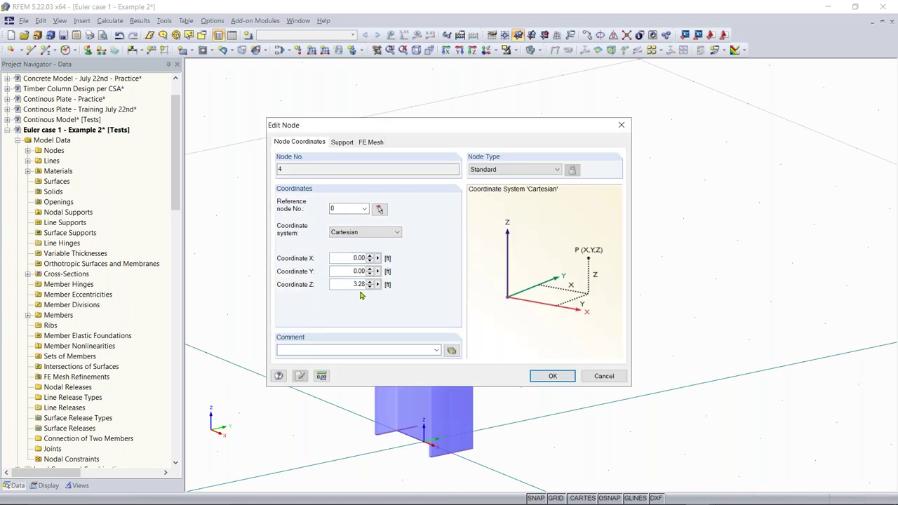
{"action": "double_click", "coordinate": [363, 284]}
{"action": "type", "text": "30"}
{"action": "key", "text": "Return"}
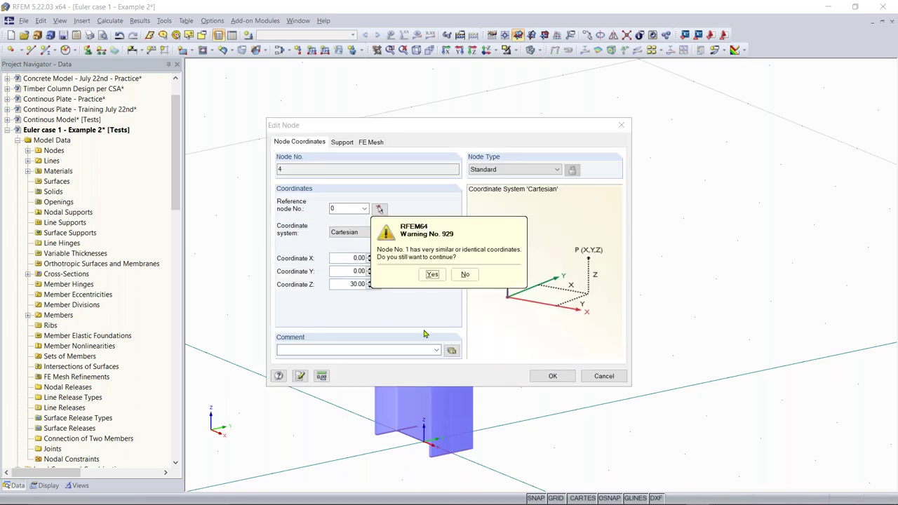
{"action": "left_click", "coordinate": [432, 274]}
Measure the distance between the column's base node and its topmost node
{"action": "scroll", "coordinate": [555, 198], "scroll_direction": "down", "scroll_amount": 5}
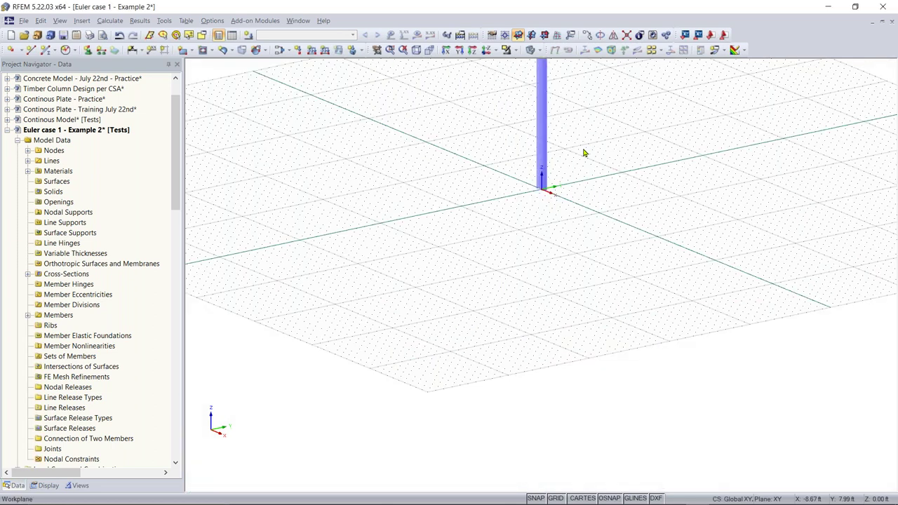
{"action": "middle_click_drag", "start_coordinate": [483, 304], "coordinate": [459, 362]}
{"action": "scroll", "coordinate": [419, 159], "scroll_direction": "up", "scroll_amount": 5}
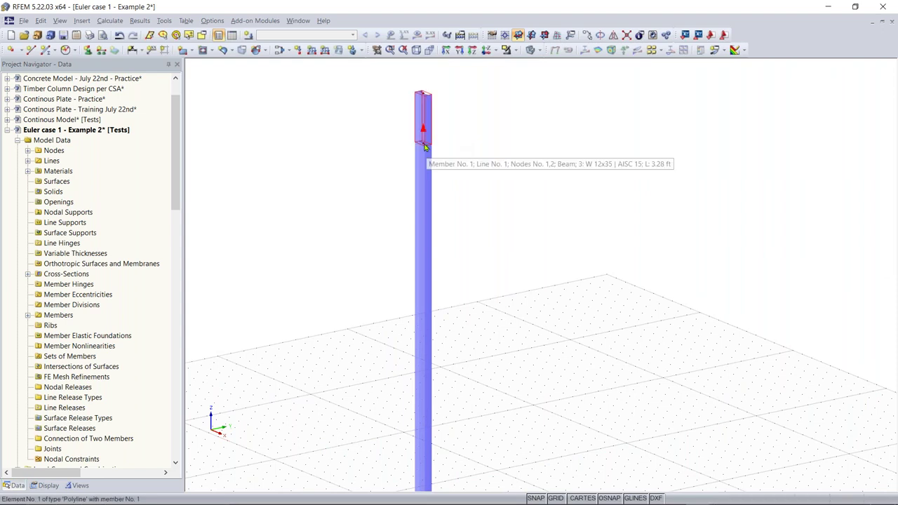
{"action": "middle_click_drag", "start_coordinate": [498, 215], "coordinate": [484, 175]}
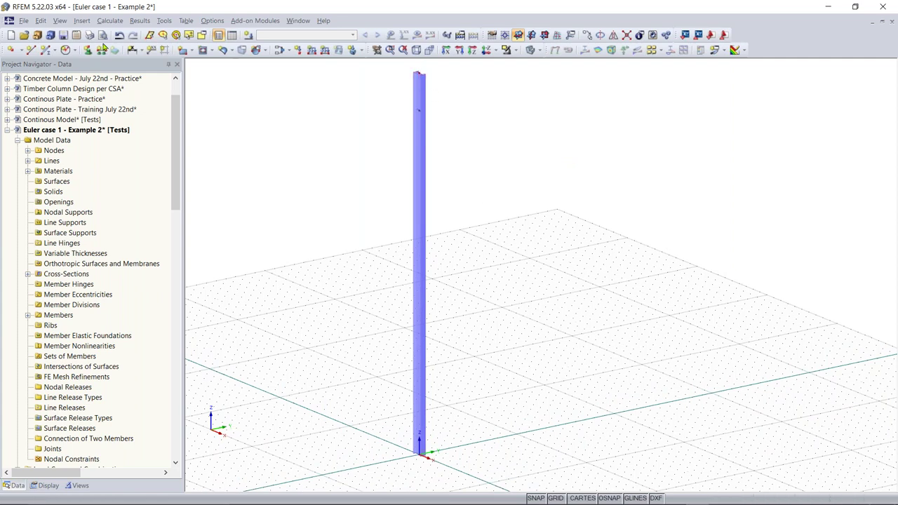
{"action": "left_click", "coordinate": [164, 20]}
{"action": "mouse_move", "coordinate": [216, 470]}
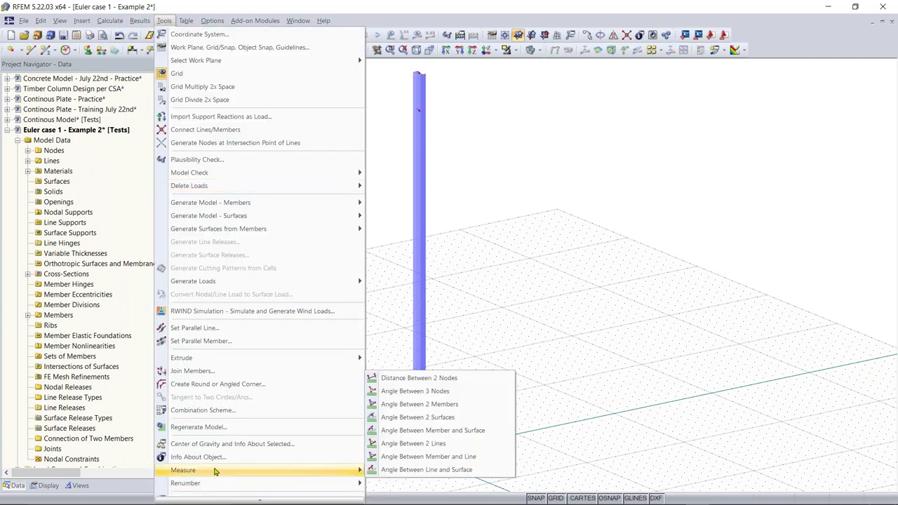
{"action": "left_click", "coordinate": [433, 387]}
{"action": "left_click", "coordinate": [419, 454]}
{"action": "left_click", "coordinate": [423, 72]}
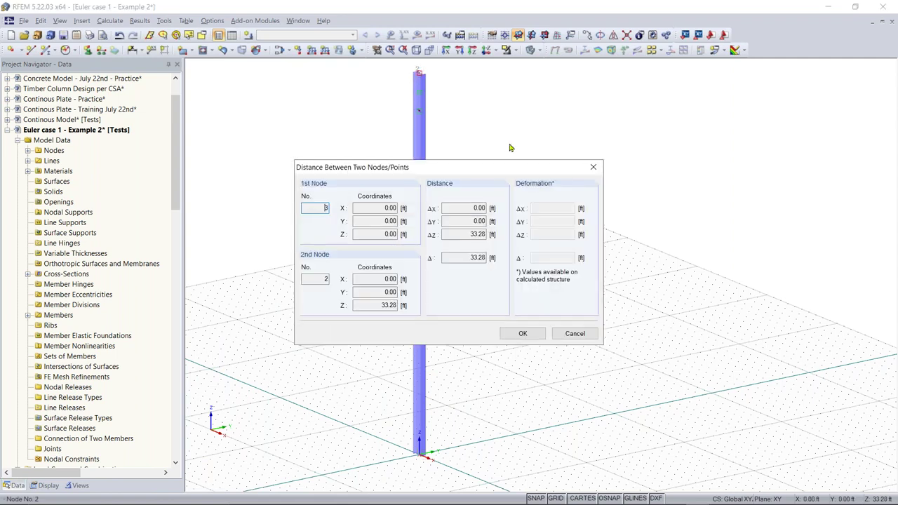
{"action": "left_click", "coordinate": [594, 171]}
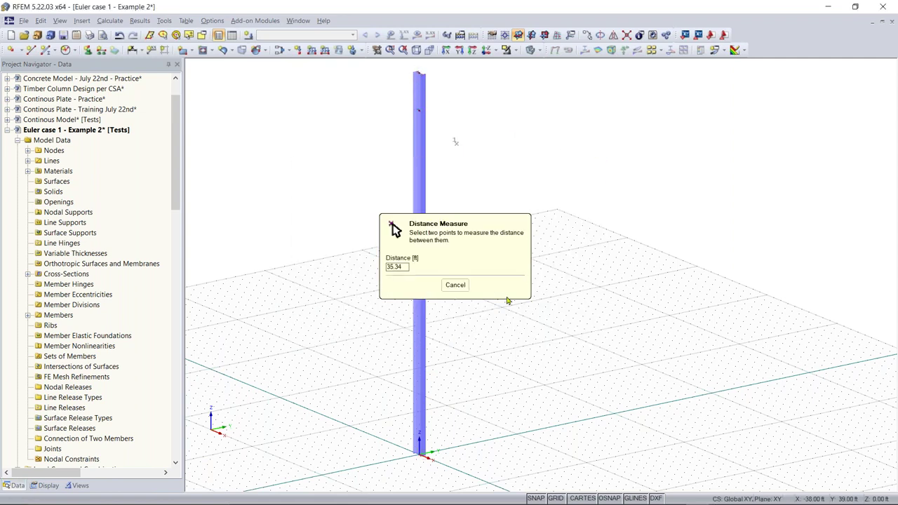
{"action": "left_click", "coordinate": [392, 226]}
Delete the short extra member above the 30 ft column together with its remaining line
{"action": "scroll", "coordinate": [425, 227], "scroll_direction": "up", "scroll_amount": 3}
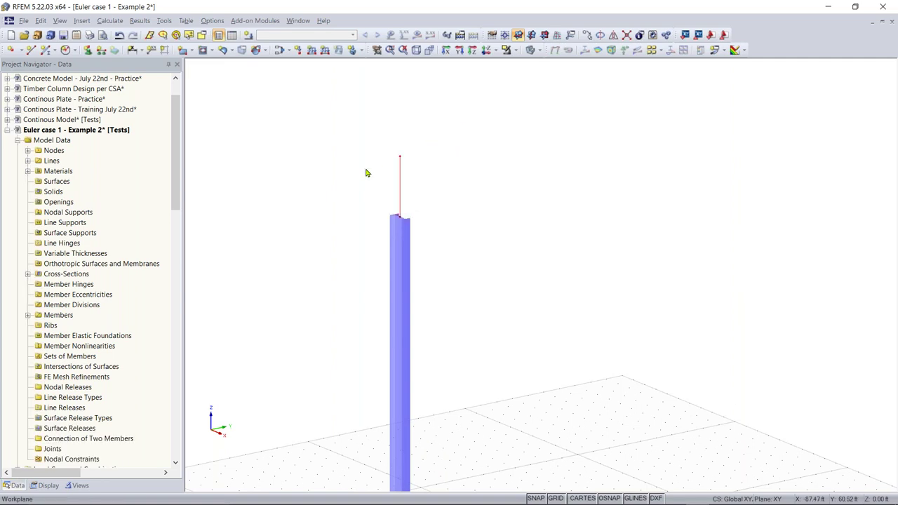
{"action": "scroll", "coordinate": [449, 279], "scroll_direction": "down", "scroll_amount": 2}
{"action": "middle_click_drag", "start_coordinate": [449, 279], "coordinate": [462, 192]}
{"action": "scroll", "coordinate": [462, 193], "scroll_direction": "down", "scroll_amount": 1}
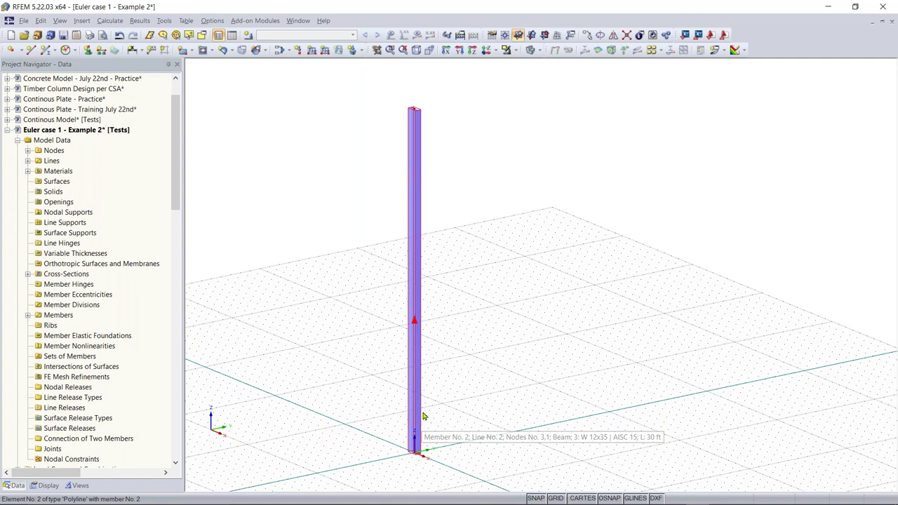
Assign a rigid nodal support to node 3 at the column's base
{"action": "scroll", "coordinate": [370, 291], "scroll_direction": "down", "scroll_amount": 1}
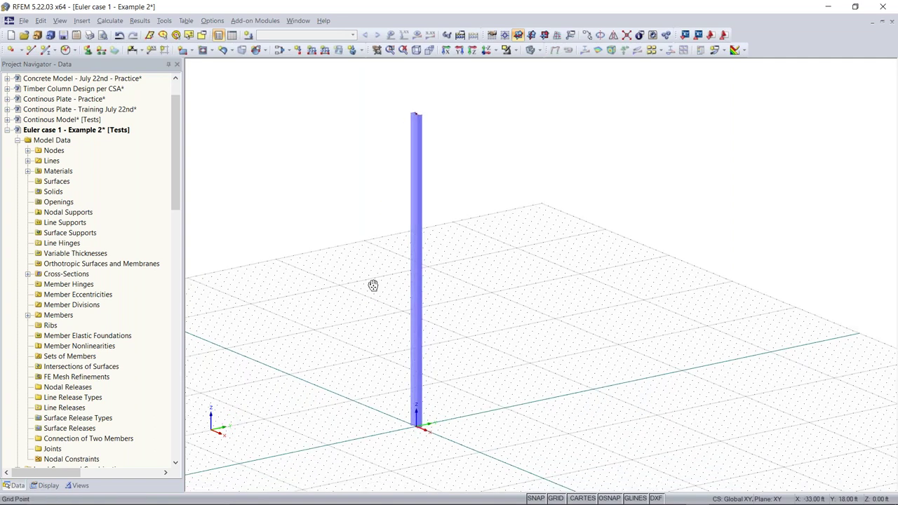
{"action": "left_click_drag", "start_coordinate": [385, 425], "coordinate": [509, 356]}
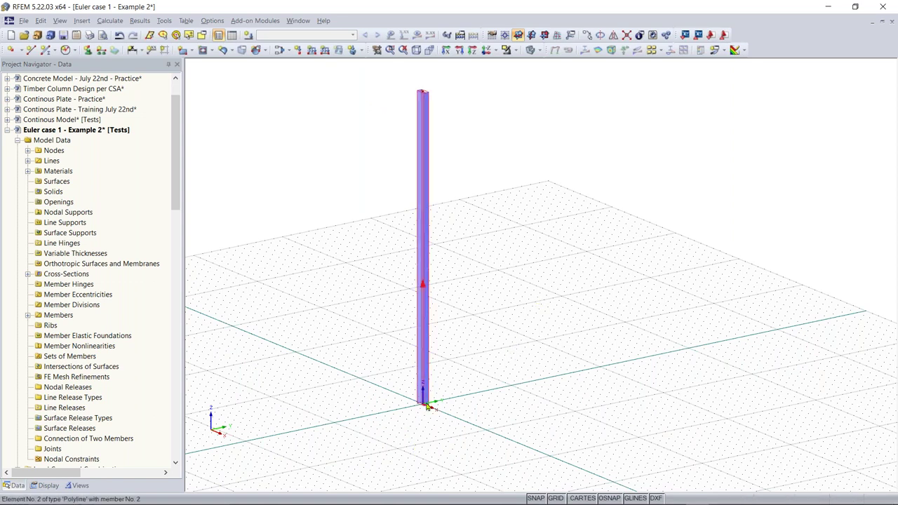
{"action": "left_click", "coordinate": [422, 375]}
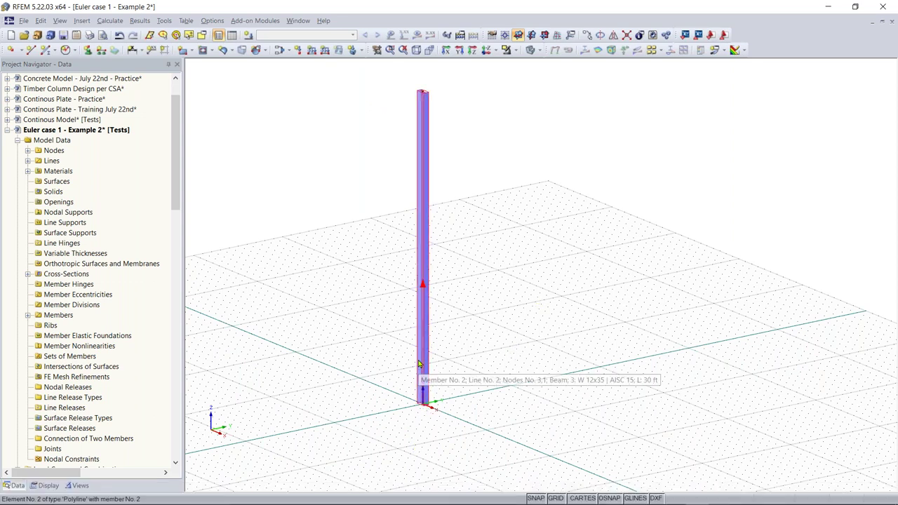
{"action": "left_click", "coordinate": [323, 250]}
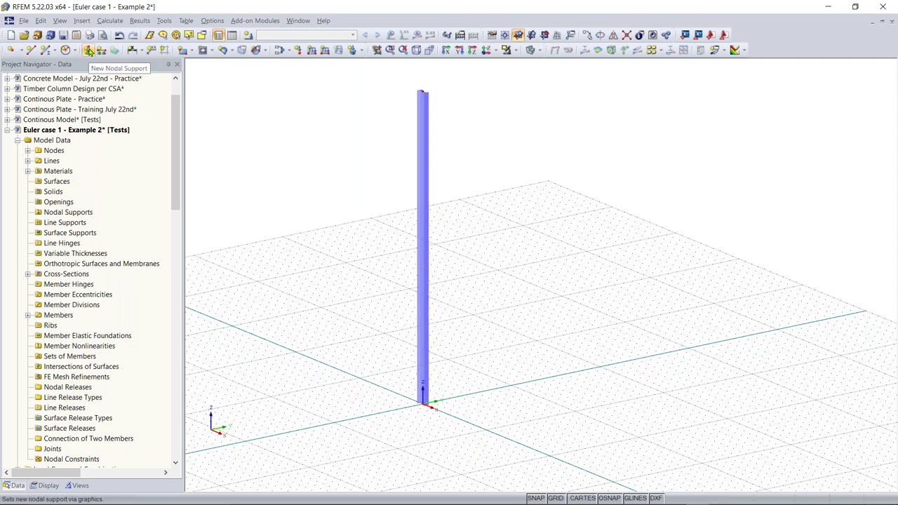
{"action": "left_click", "coordinate": [89, 50]}
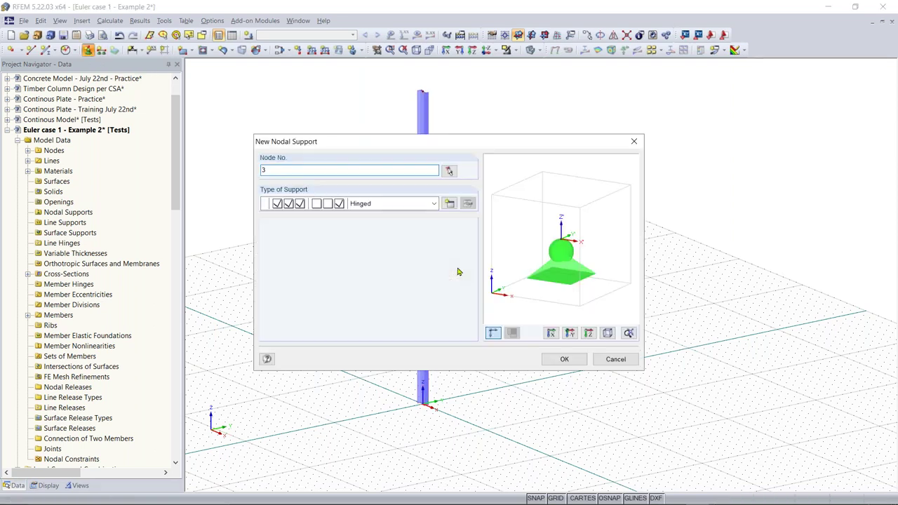
{"action": "left_click", "coordinate": [434, 203]}
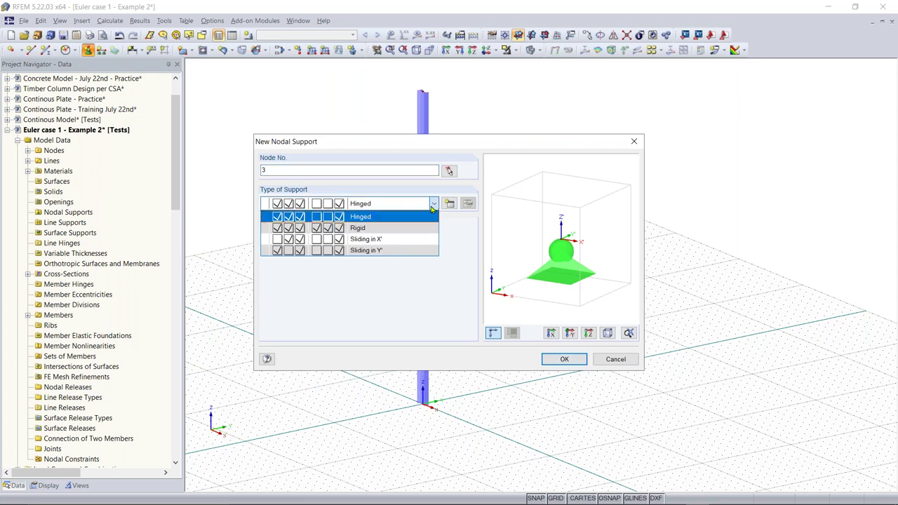
{"action": "left_click", "coordinate": [403, 229]}
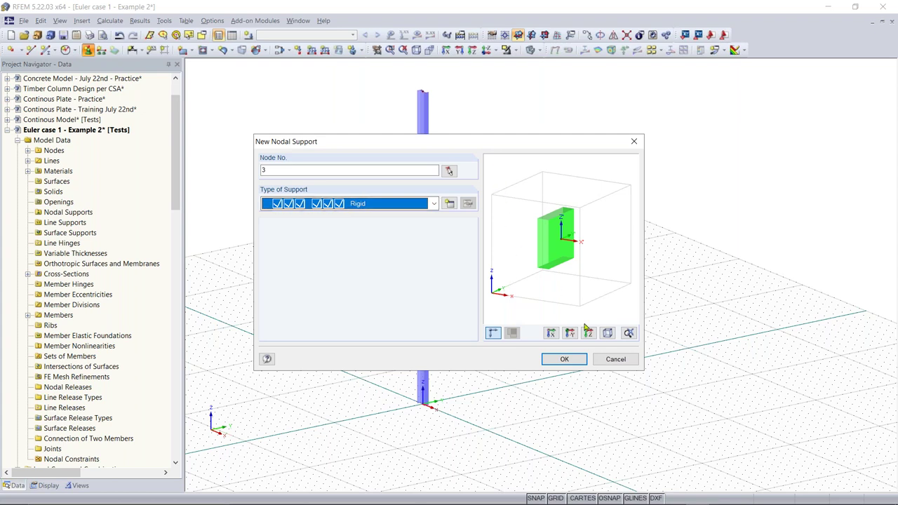
{"action": "left_click", "coordinate": [569, 358]}
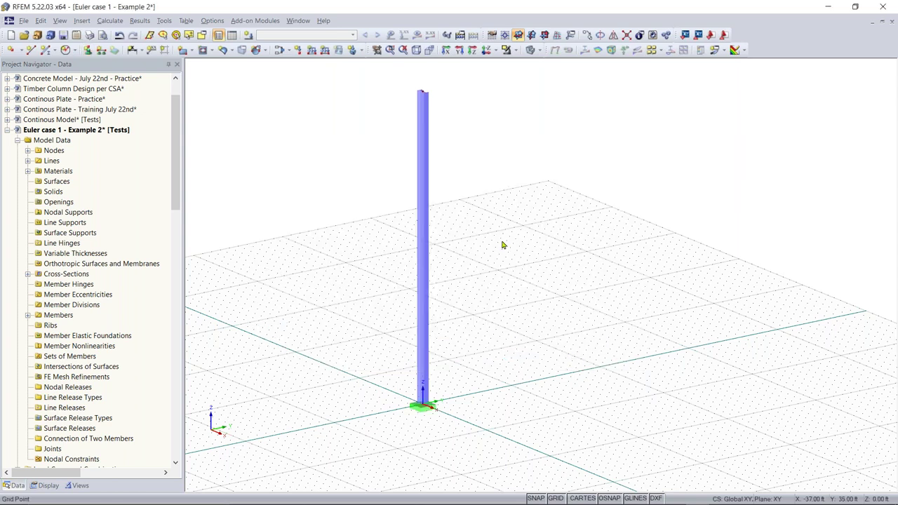
{"action": "scroll", "coordinate": [501, 245], "scroll_direction": "down", "scroll_amount": 1}
{"action": "scroll", "coordinate": [424, 413], "scroll_direction": "up", "scroll_amount": 4}
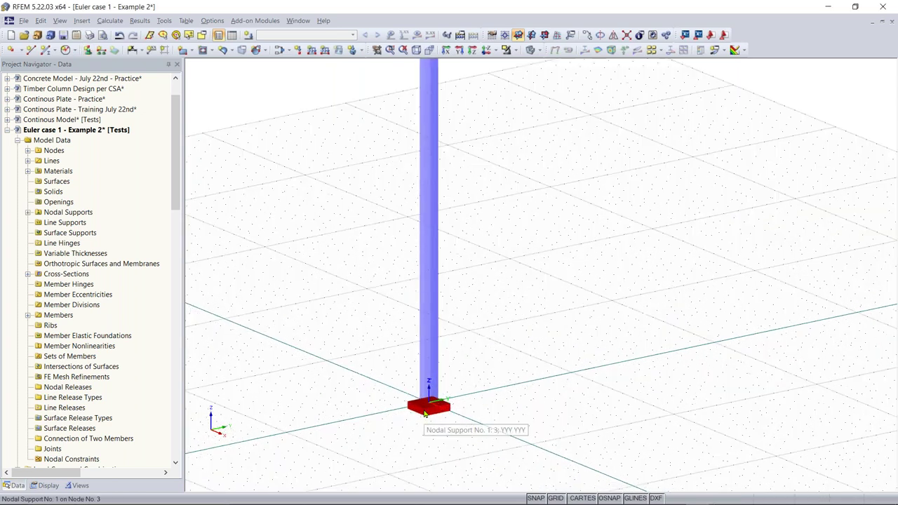
{"action": "scroll", "coordinate": [449, 386], "scroll_direction": "down", "scroll_amount": 3}
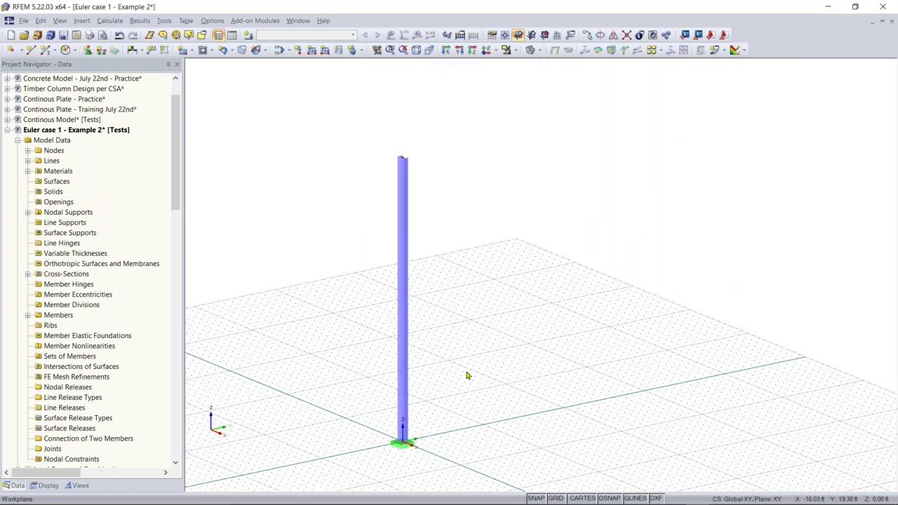
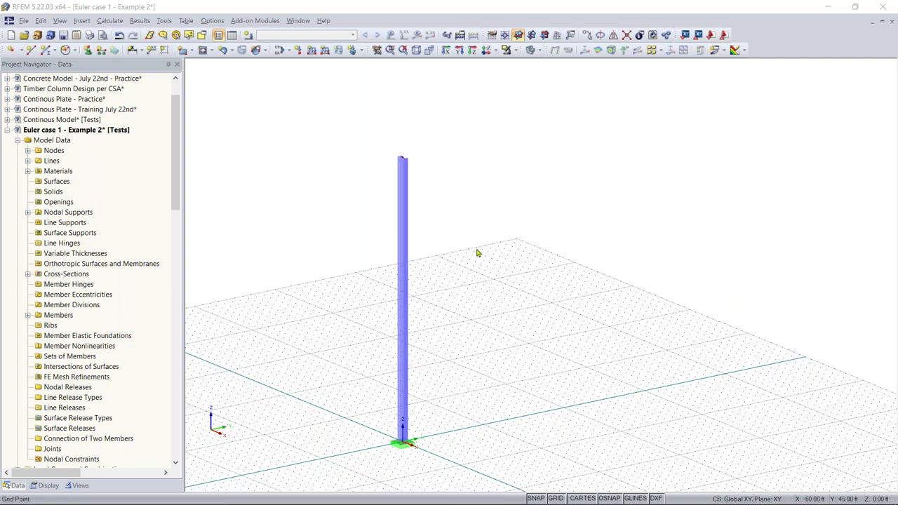
Start a new nodal load and define load case LC1 as Test with the Dead action category and inactive self-weight
{"action": "middle_click_drag", "start_coordinate": [458, 308], "coordinate": [526, 309]}
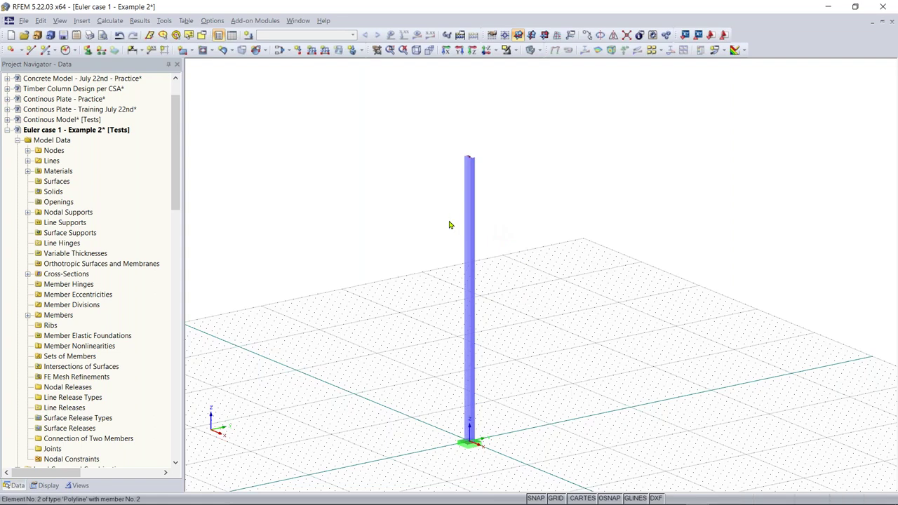
{"action": "left_click", "coordinate": [299, 54]}
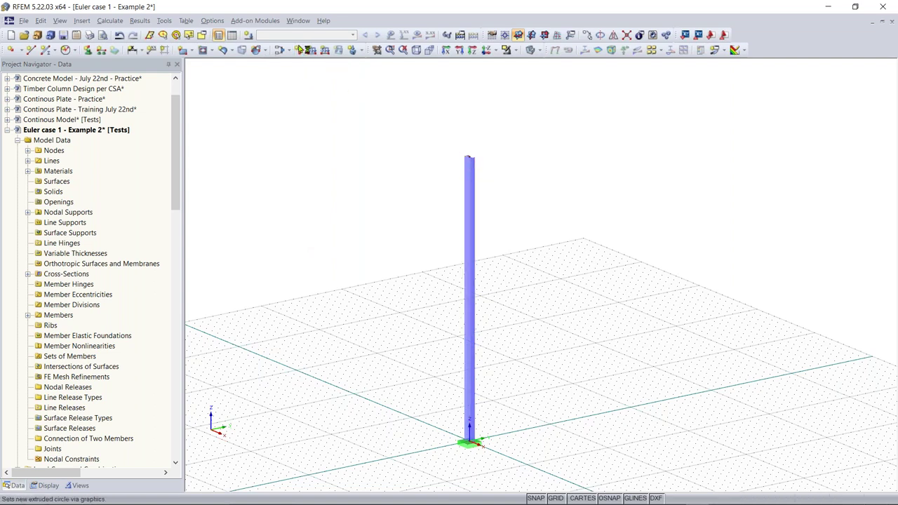
{"action": "left_click", "coordinate": [876, 399]}
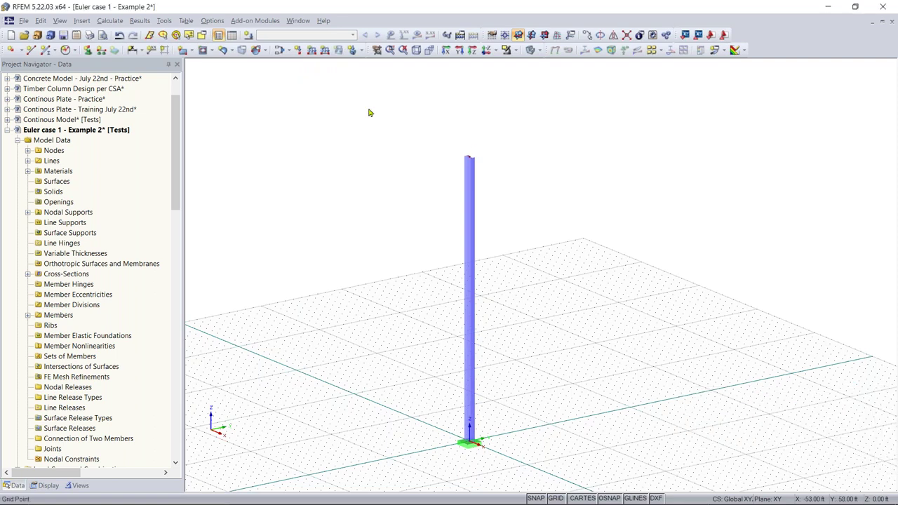
{"action": "left_click", "coordinate": [298, 52]}
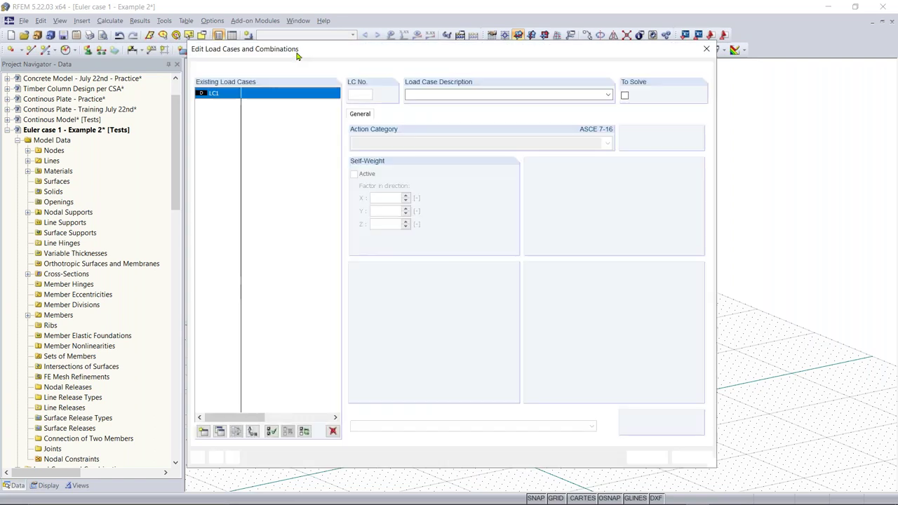
{"action": "left_click_drag", "start_coordinate": [354, 56], "coordinate": [372, 45]}
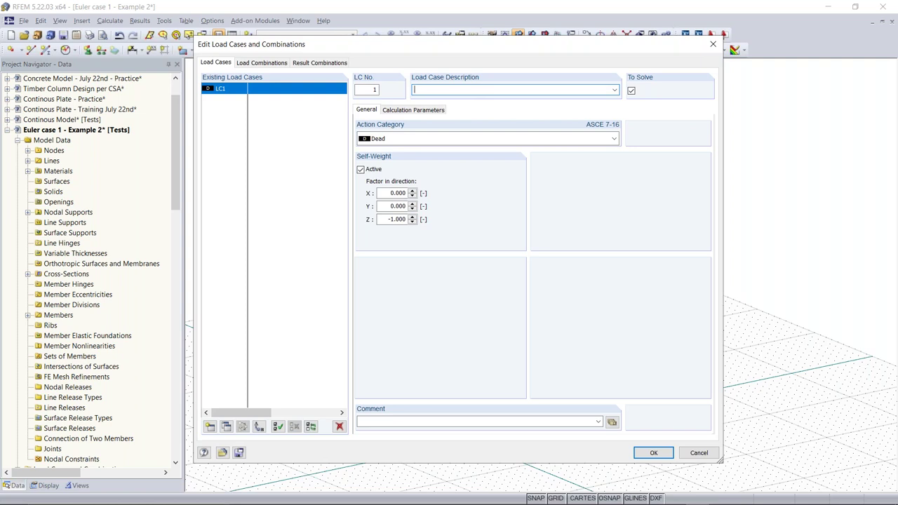
{"action": "type", "text": "est"}
{"action": "left_click", "coordinate": [406, 139]}
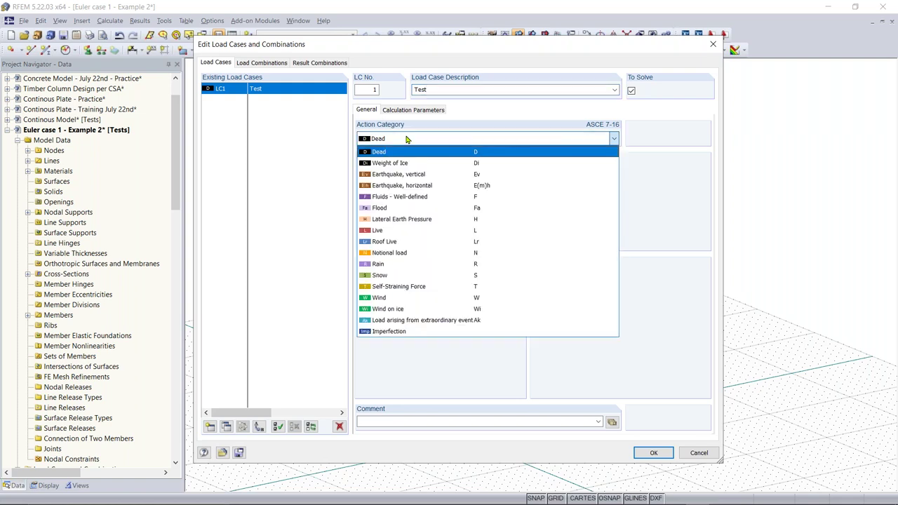
{"action": "left_click", "coordinate": [405, 141]}
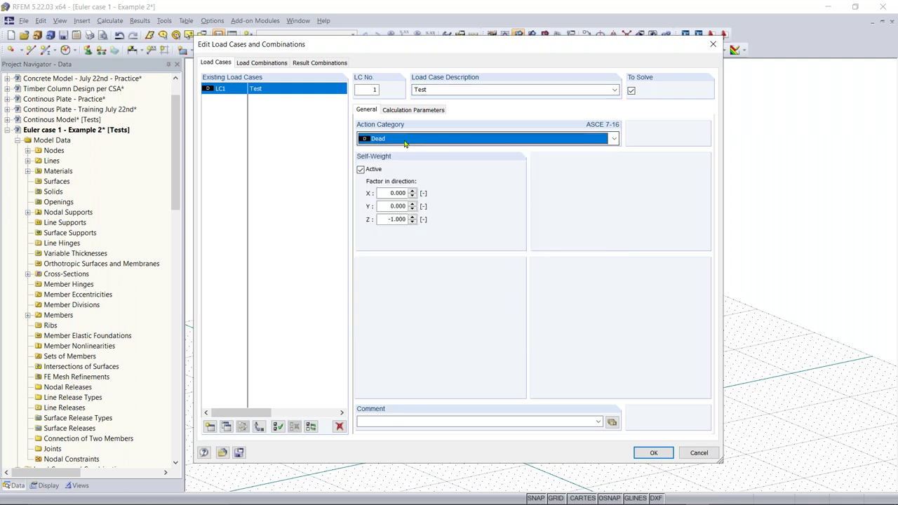
{"action": "left_click", "coordinate": [373, 171]}
Change load case LC1's description to "Test - SW OFF" and accept the load case, continuing to the new nodal load
{"action": "double_click", "coordinate": [453, 90]}
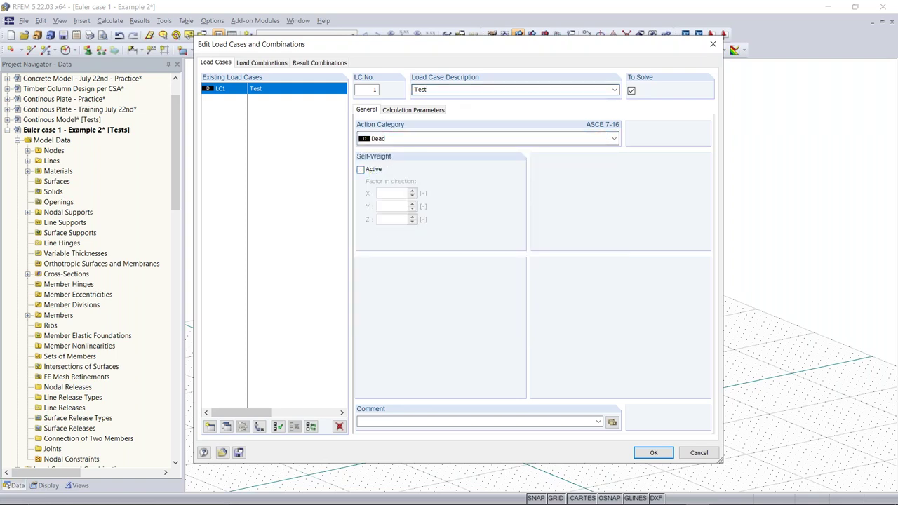
{"action": "left_click", "coordinate": [453, 90]}
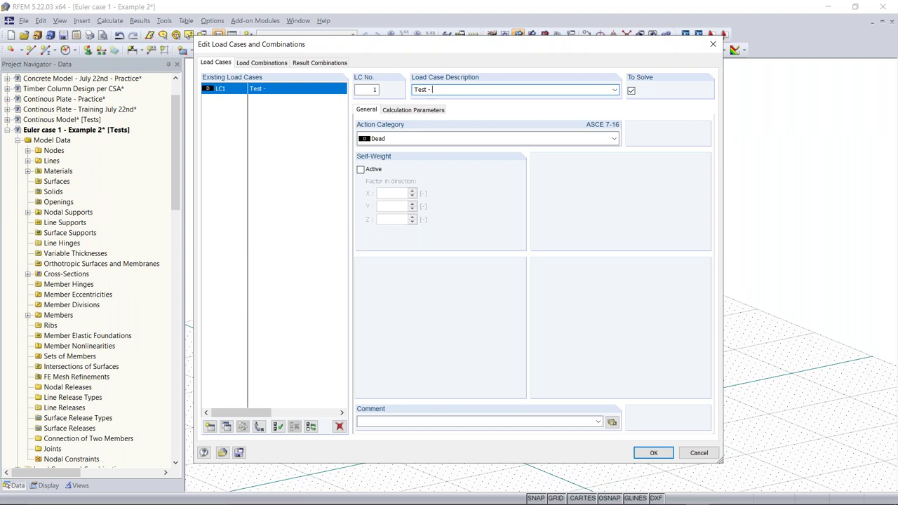
{"action": "type", "text": "- SW oFF"}
{"action": "key", "text": "BackSpace"}
{"action": "key", "text": "BackSpace"}
{"action": "key", "text": "BackSpace"}
{"action": "type", "text": "OFF"}
{"action": "left_click", "coordinate": [657, 453]}
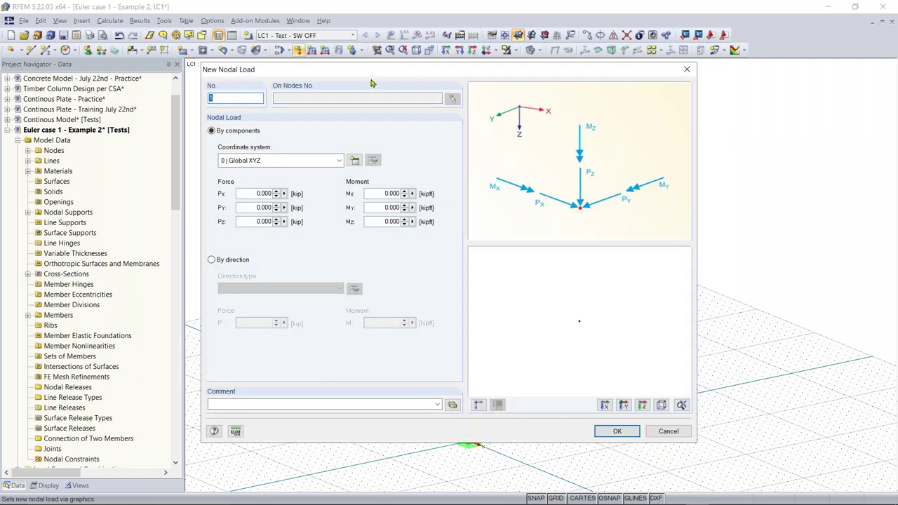
{"action": "left_click_drag", "start_coordinate": [370, 73], "coordinate": [410, 96]}
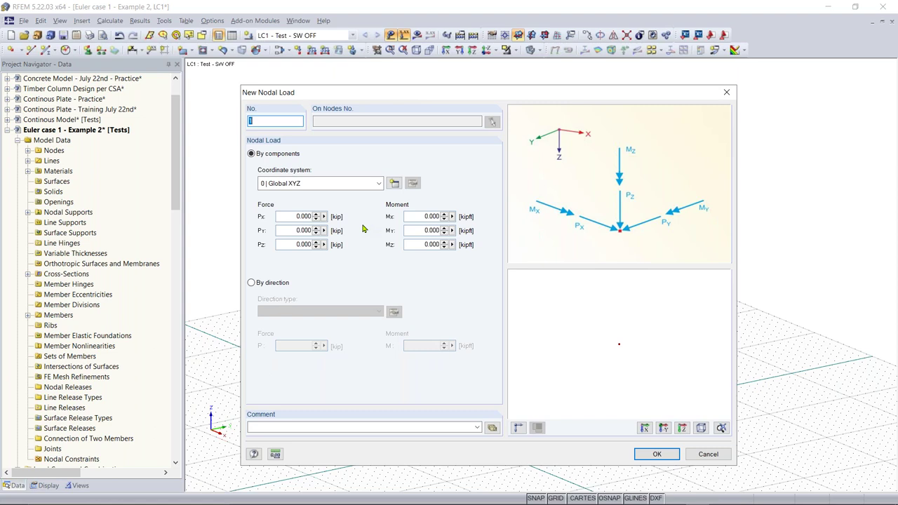
Define the nodal load with Px 2 kip and Pz -5 kip and apply it to the column's top node
{"action": "left_click", "coordinate": [288, 244]}
{"action": "type", "text": "-5"}
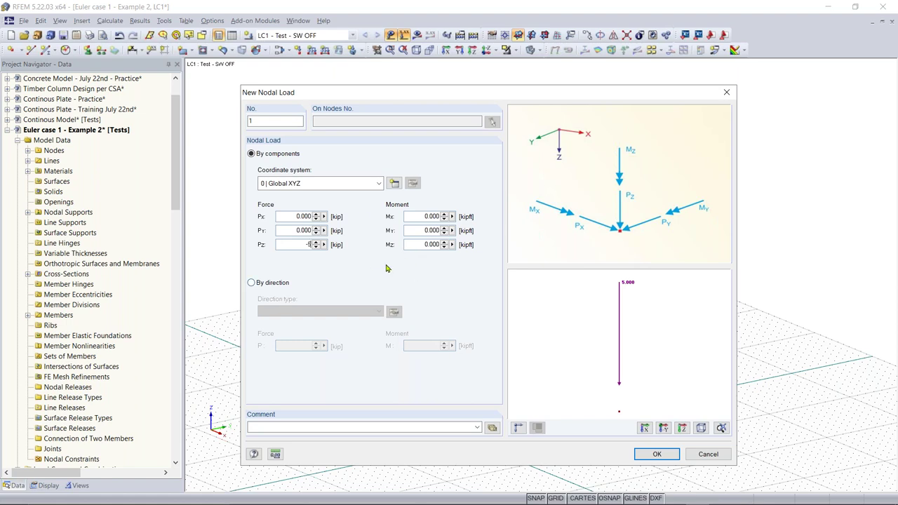
{"action": "left_click", "coordinate": [288, 216]}
{"action": "type", "text": "2"}
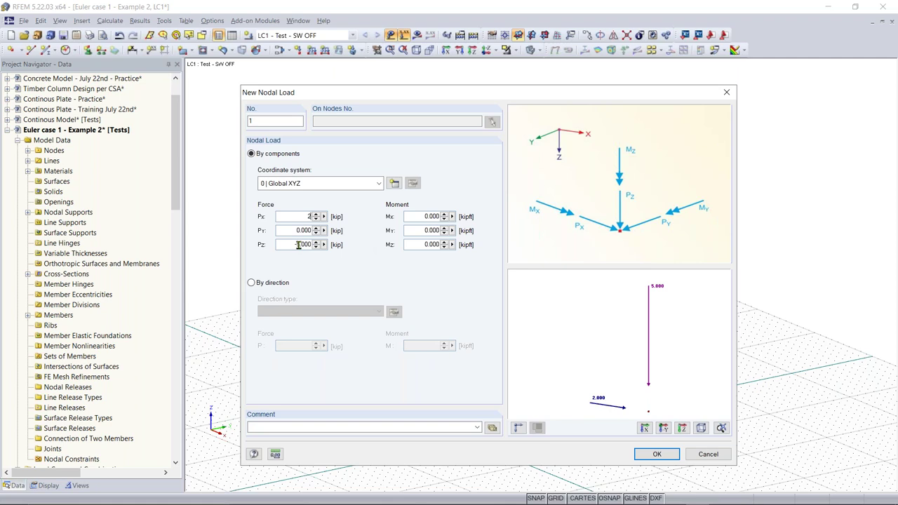
{"action": "left_click", "coordinate": [650, 364]}
{"action": "middle_click_drag", "start_coordinate": [633, 363], "coordinate": [626, 358]}
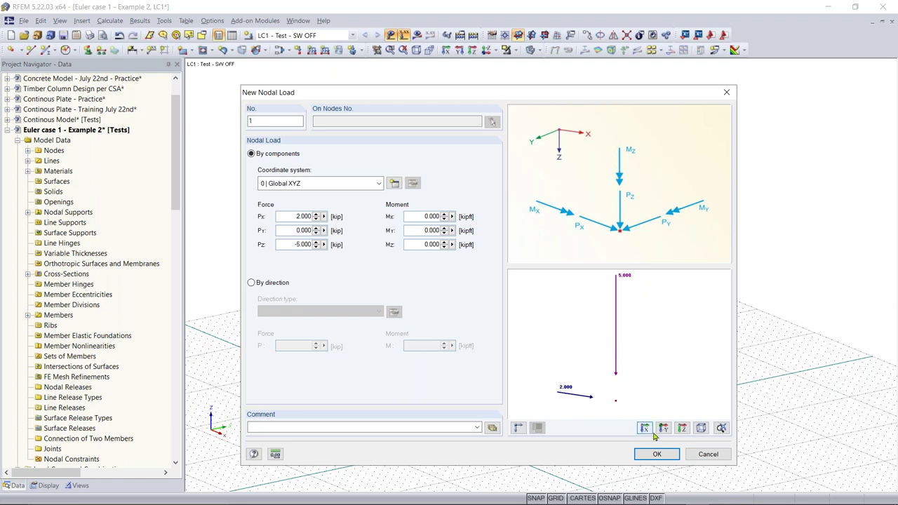
{"action": "left_click", "coordinate": [655, 454]}
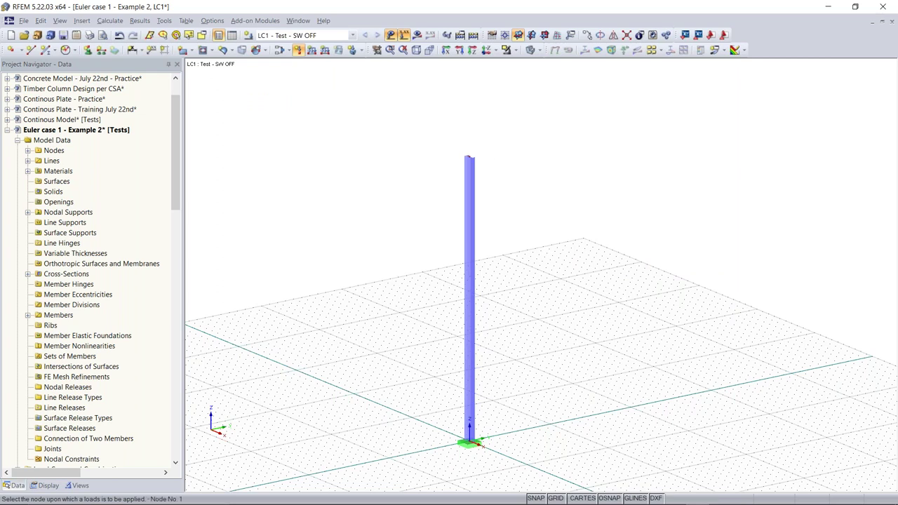
{"action": "left_click", "coordinate": [470, 156]}
{"action": "key", "text": "Escape"}
Calculate LC1 and display the column's global deformation u in an elevation view of the XZ plane
{"action": "mouse_move", "coordinate": [494, 174]}
{"action": "middle_mouse_down", "text": "ctrl"}
{"action": "mouse_move", "coordinate": [517, 186]}
{"action": "mouse_move", "coordinate": [736, 162]}
{"action": "mouse_move", "coordinate": [511, 173]}
{"action": "middle_mouse_up", "text": "ctrl"}
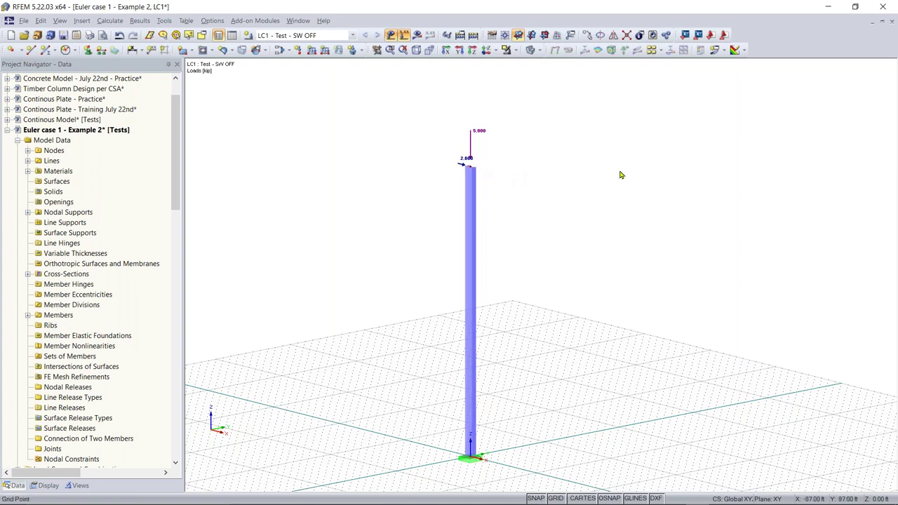
{"action": "mouse_move", "coordinate": [437, 190]}
{"action": "middle_mouse_down", "text": "ctrl"}
{"action": "mouse_move", "coordinate": [517, 194]}
{"action": "mouse_move", "coordinate": [434, 193]}
{"action": "middle_mouse_up", "text": "ctrl"}
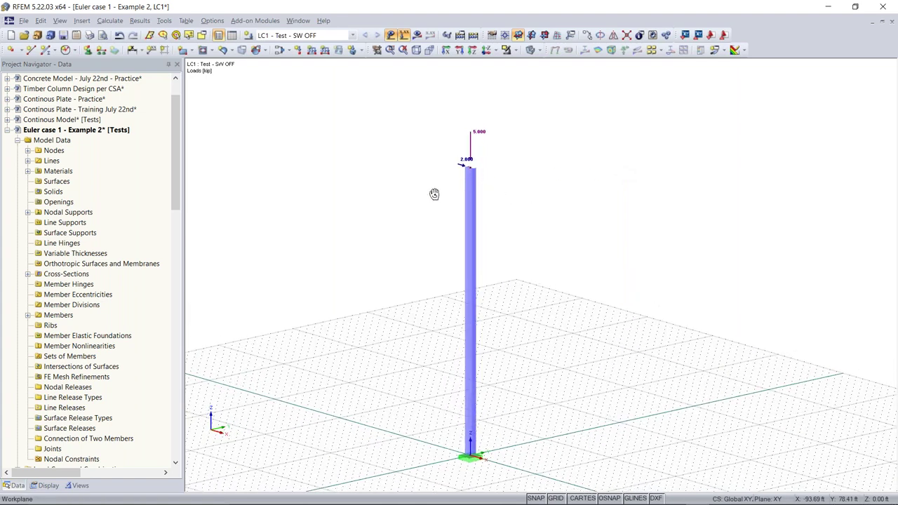
{"action": "right_click", "coordinate": [434, 194]}
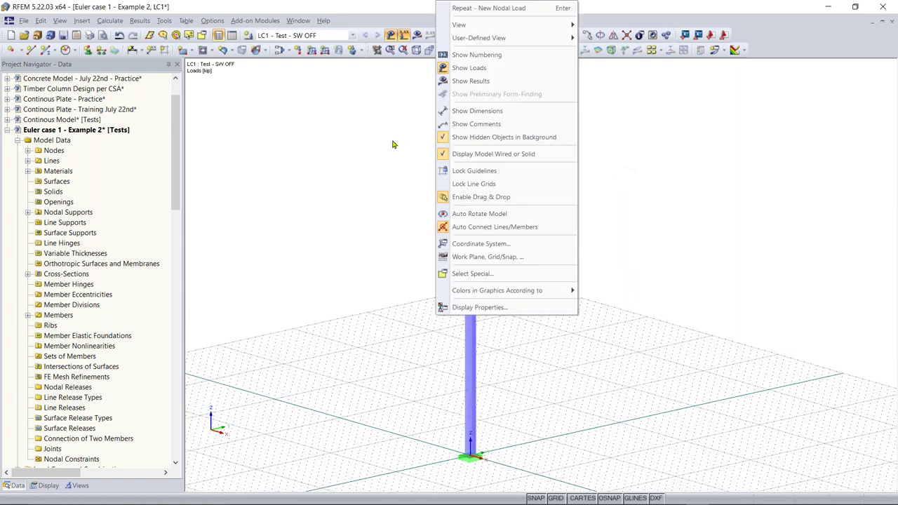
{"action": "left_click", "coordinate": [473, 80]}
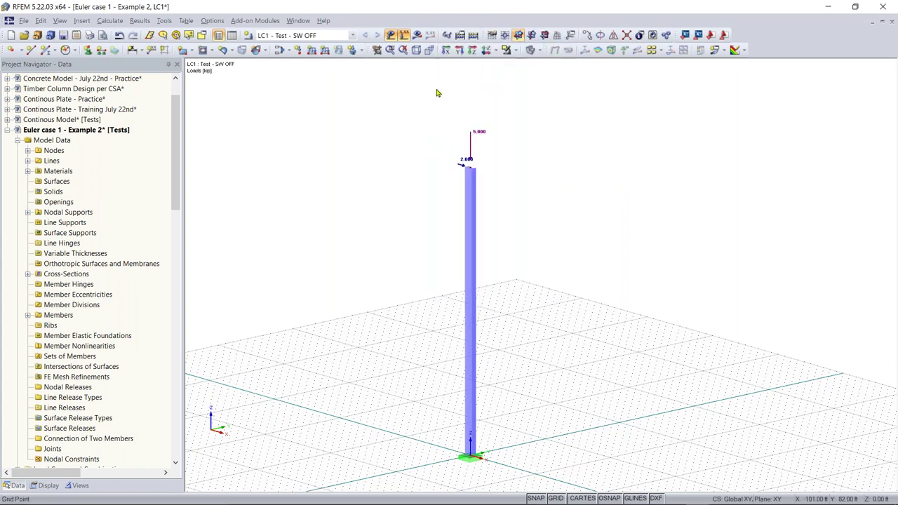
{"action": "left_click", "coordinate": [472, 34]}
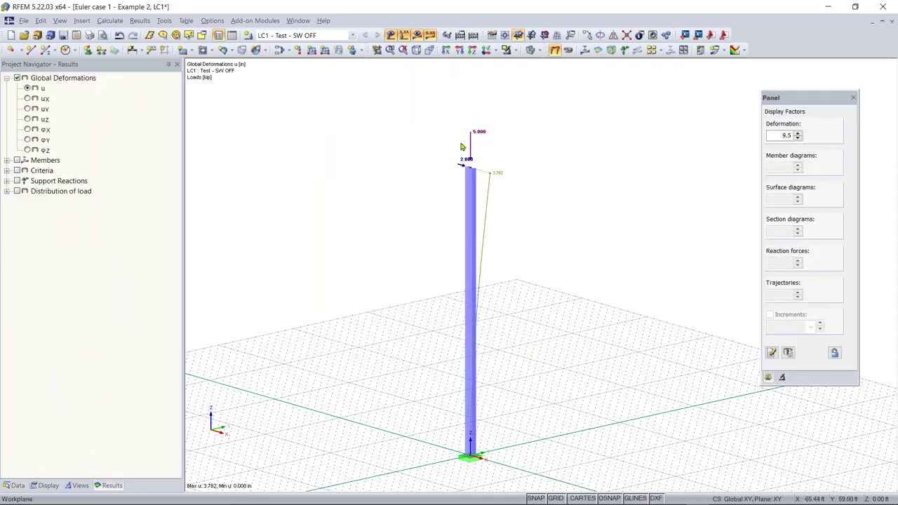
{"action": "left_click", "coordinate": [447, 50]}
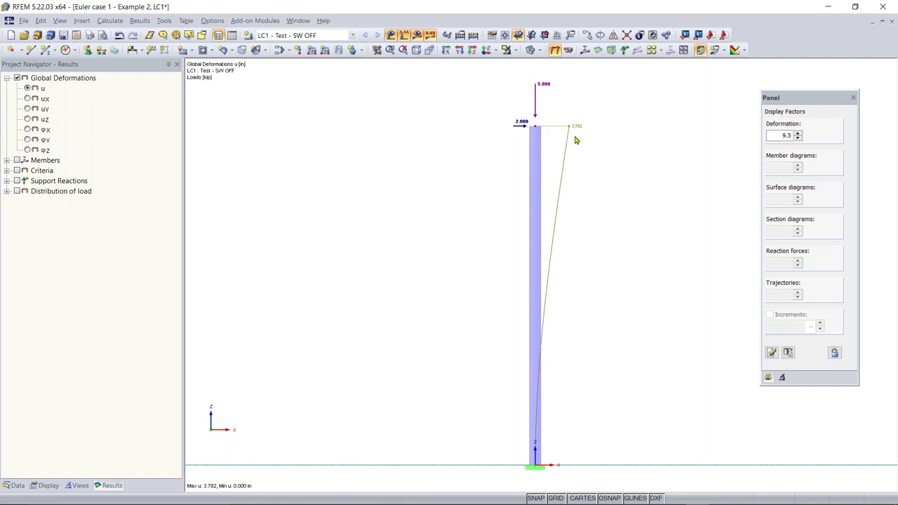
{"action": "scroll", "coordinate": [578, 133], "scroll_direction": "up", "scroll_amount": 1}
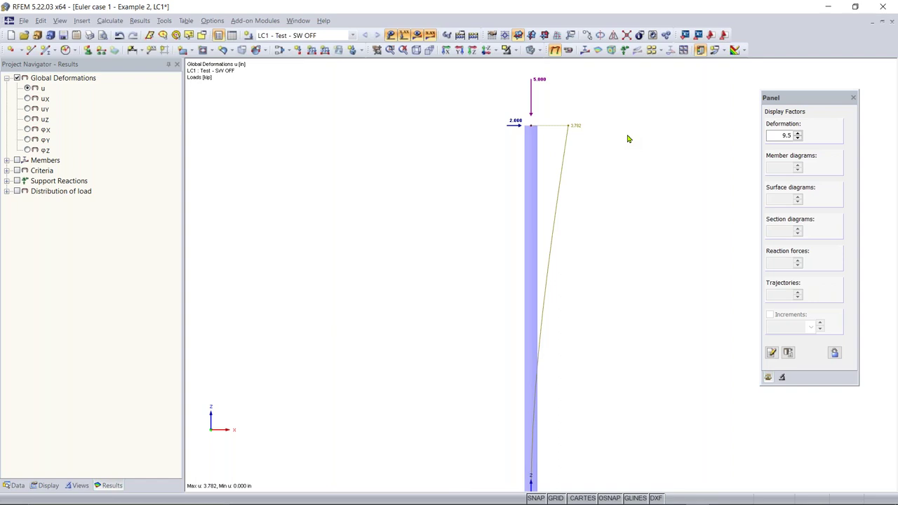
Review the column's internal force diagrams My, Vy and Vz and return to the global deformation display
{"action": "left_click", "coordinate": [18, 160]}
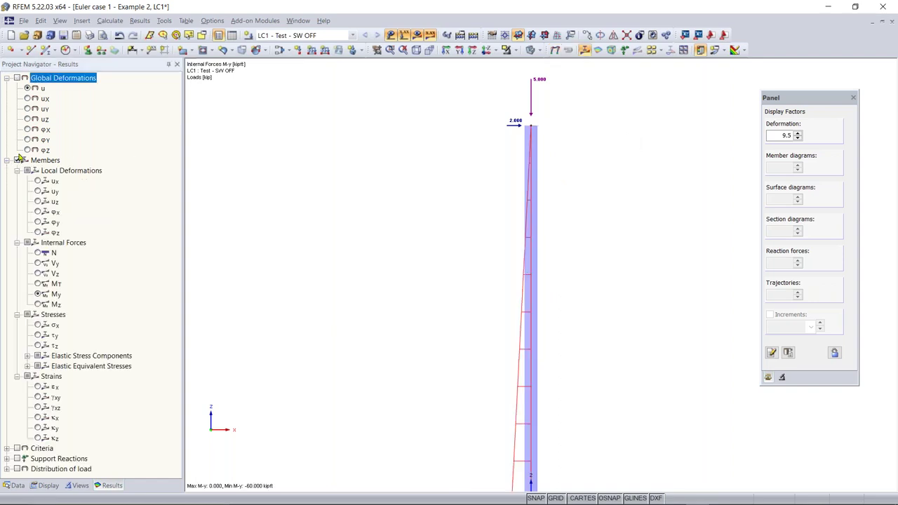
{"action": "scroll", "coordinate": [435, 287], "scroll_direction": "down", "scroll_amount": 1}
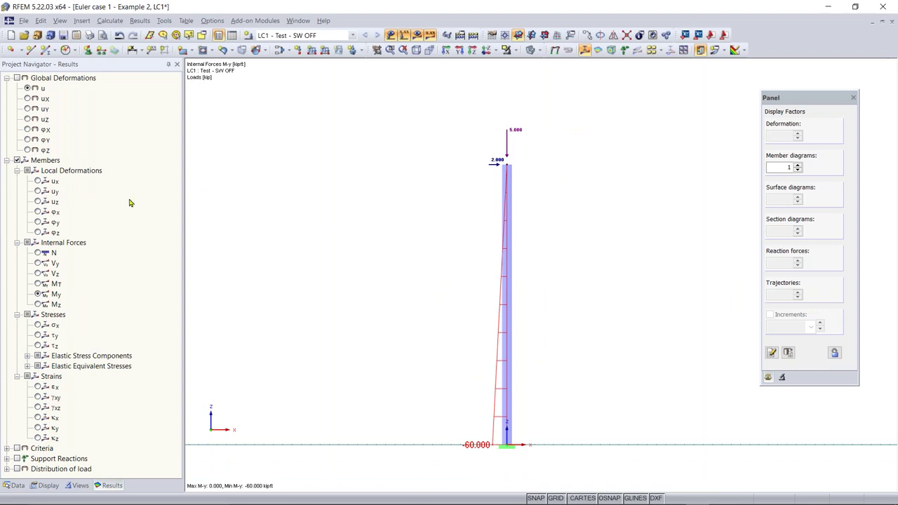
{"action": "left_click", "coordinate": [38, 263]}
{"action": "left_click", "coordinate": [59, 274]}
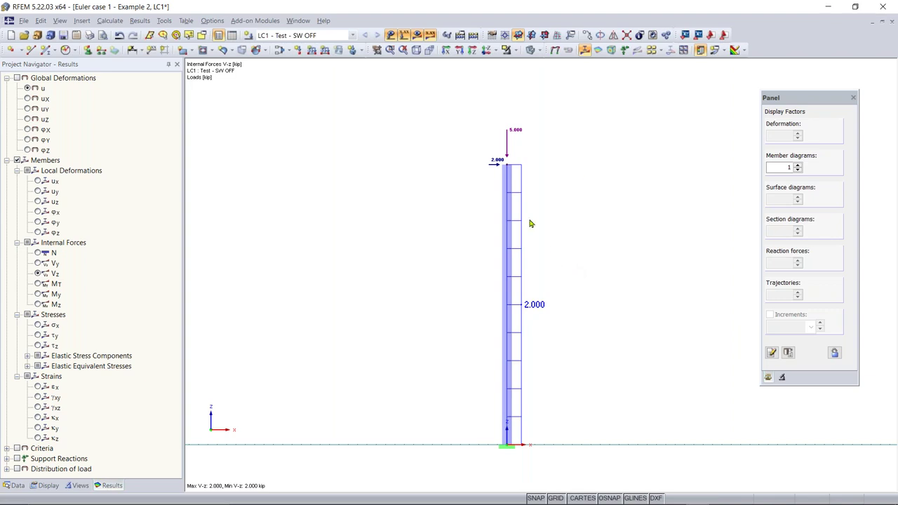
{"action": "left_click", "coordinate": [17, 78]}
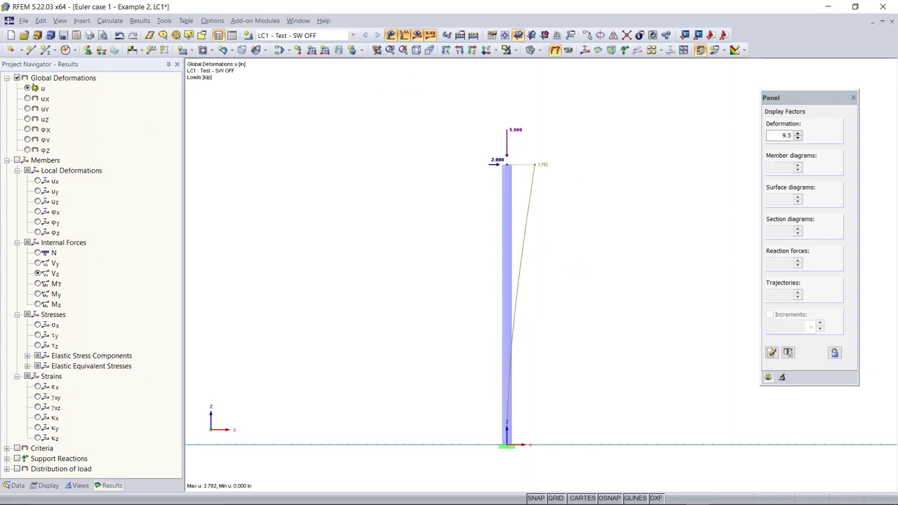
{"action": "left_click", "coordinate": [288, 52]}
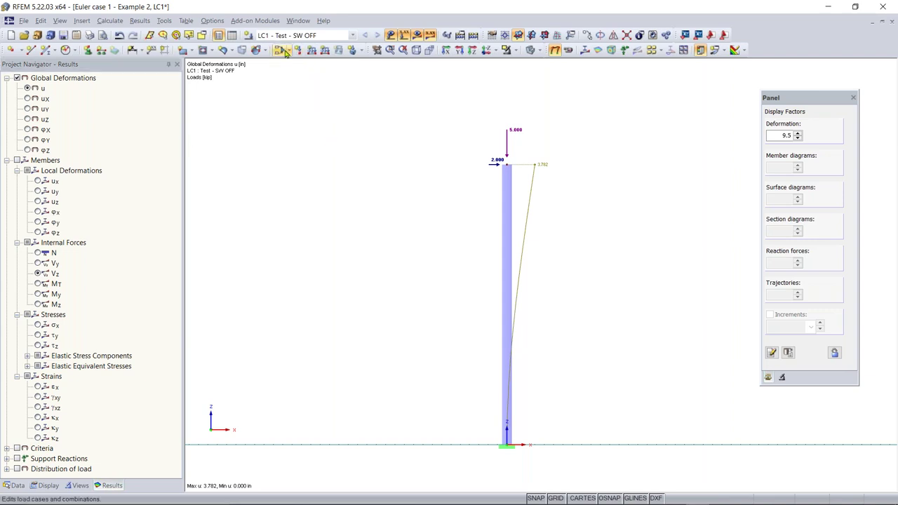
{"action": "left_click", "coordinate": [285, 50]}
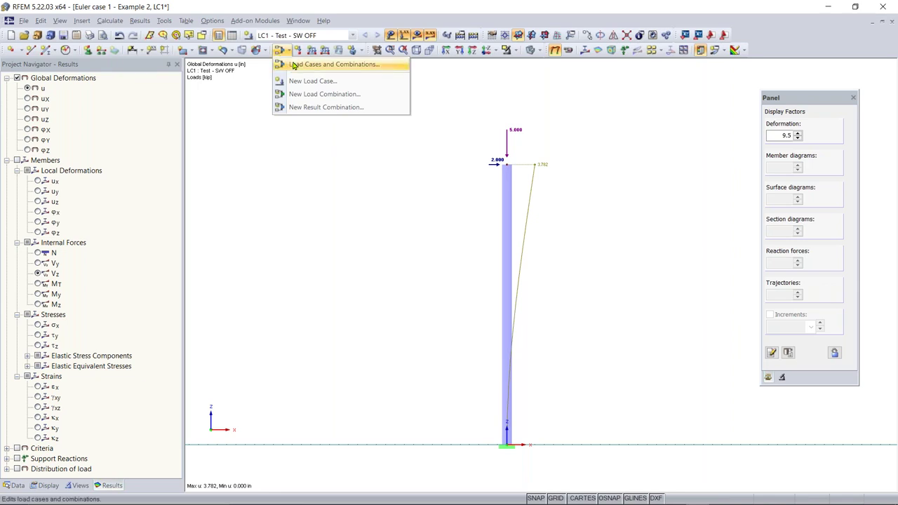
{"action": "left_click", "coordinate": [293, 65]}
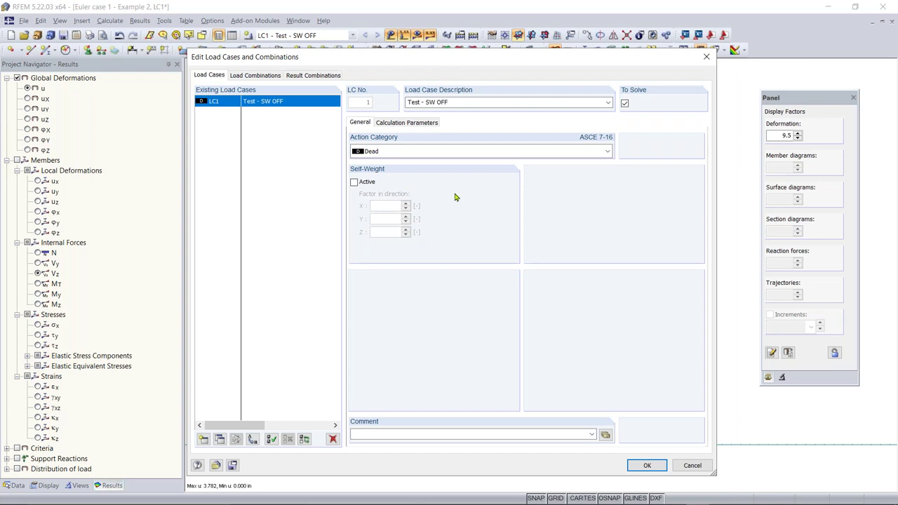
{"action": "left_click", "coordinate": [258, 77]}
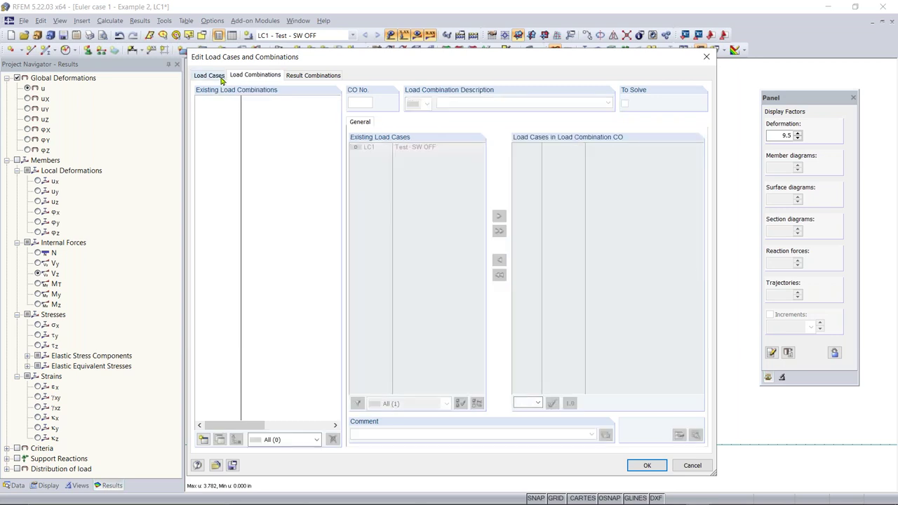
{"action": "left_click", "coordinate": [211, 75]}
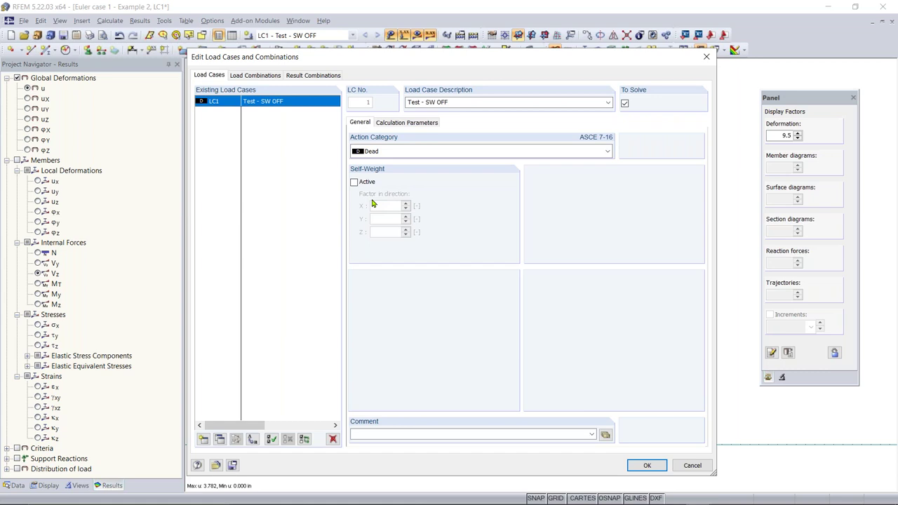
{"action": "left_click", "coordinate": [395, 125]}
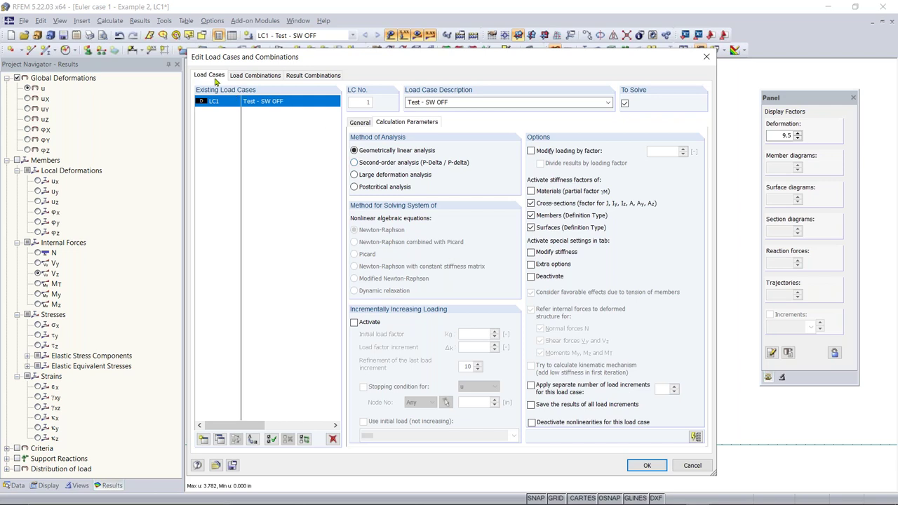
{"action": "left_click", "coordinate": [364, 164]}
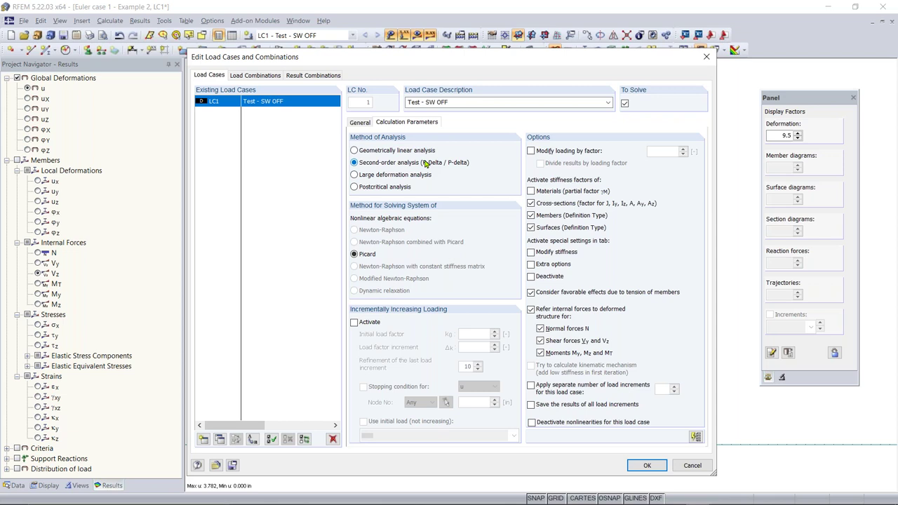
{"action": "left_click", "coordinate": [680, 467]}
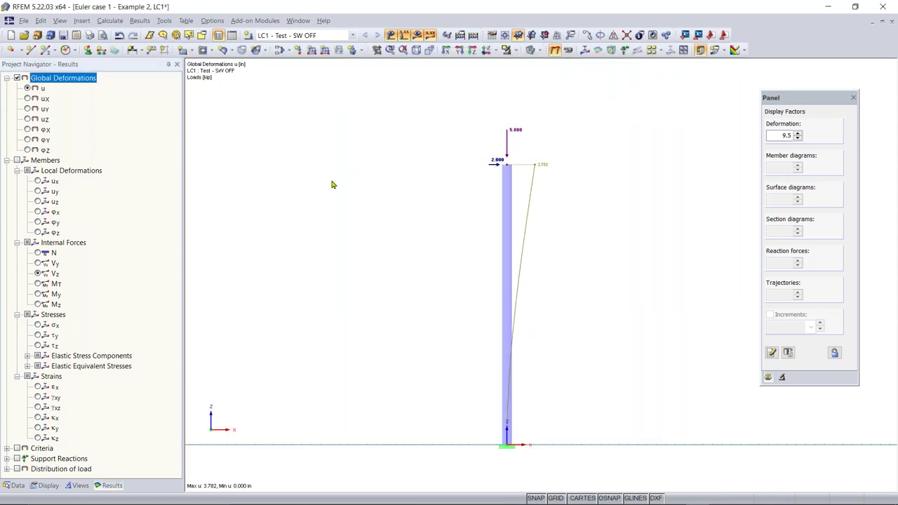
Examine the column's My and Mz bending moment diagrams for the geometrically linear analysis, ending on My
{"action": "left_click", "coordinate": [22, 161]}
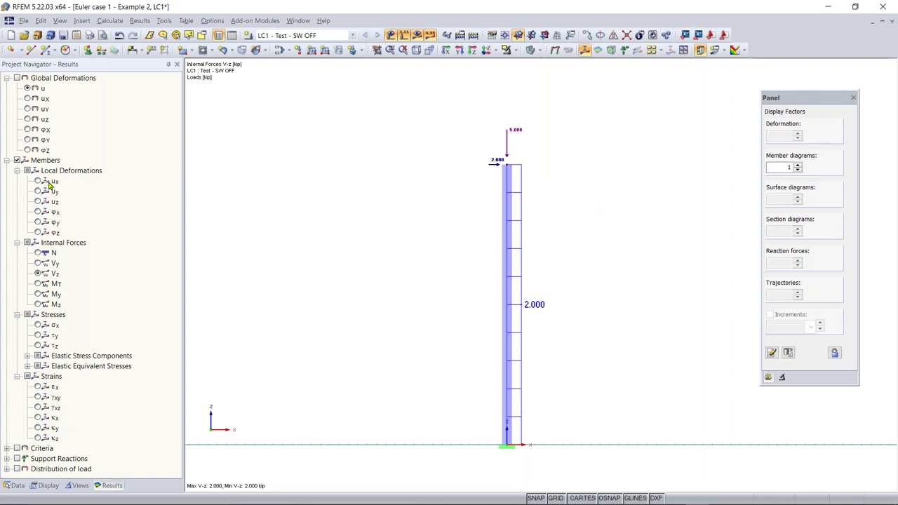
{"action": "left_click", "coordinate": [39, 294]}
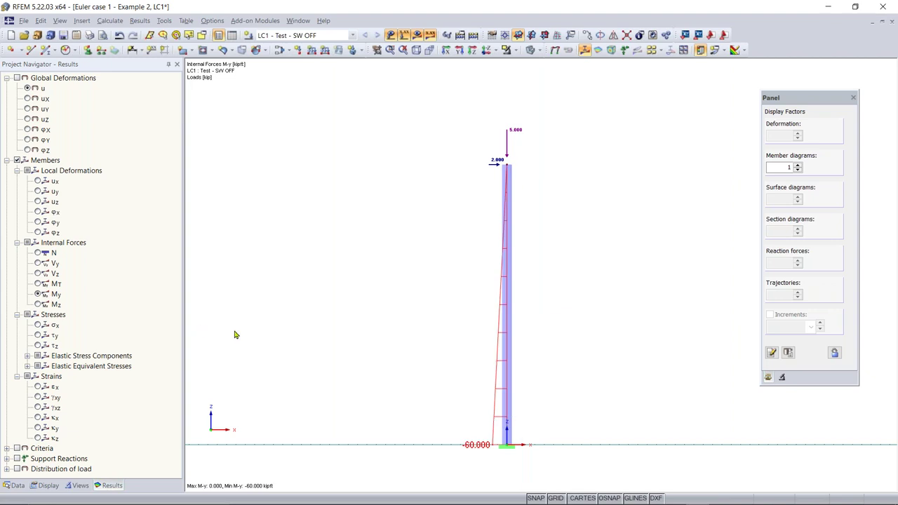
{"action": "left_click", "coordinate": [38, 305]}
{"action": "left_click", "coordinate": [38, 294]}
{"action": "middle_click_drag", "start_coordinate": [579, 357], "coordinate": [624, 393], "text": "ctrl"}
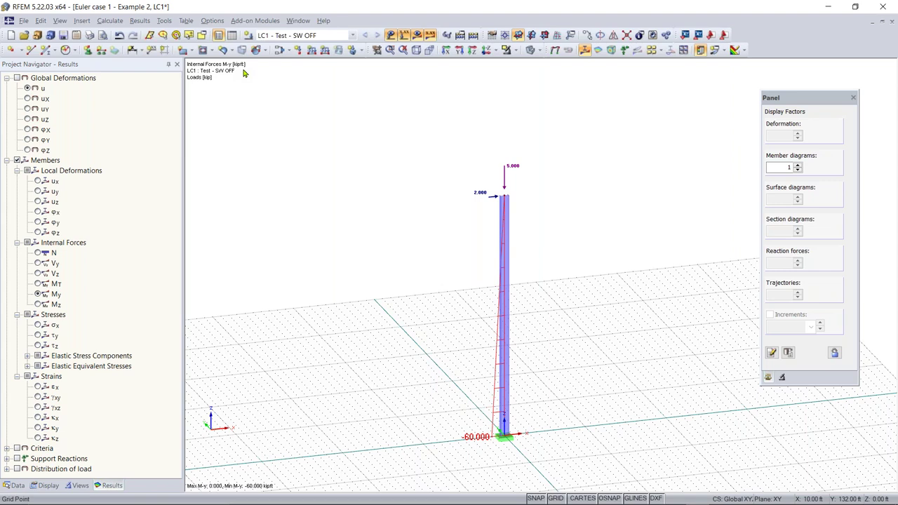
Change LC1's method of analysis to Second-order analysis (P-Delta / P-delta) and accept the load case changes
{"action": "left_click", "coordinate": [281, 52]}
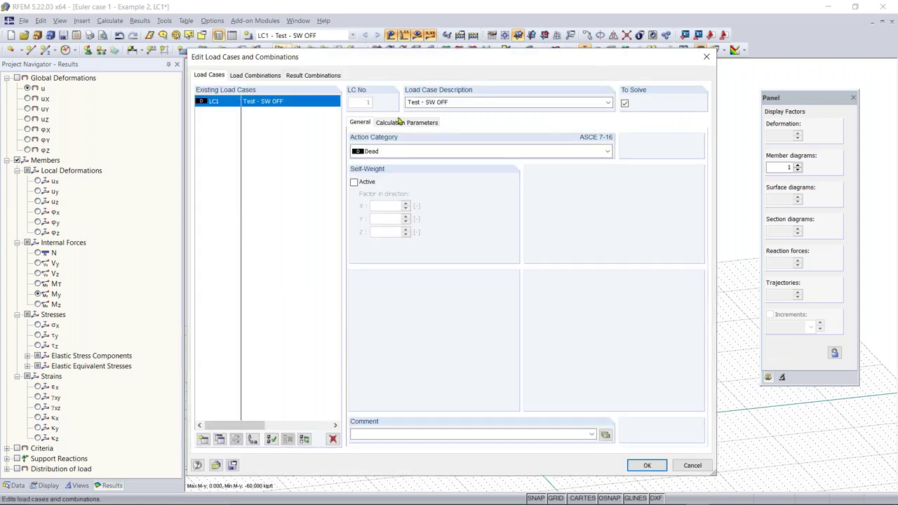
{"action": "left_click", "coordinate": [398, 122]}
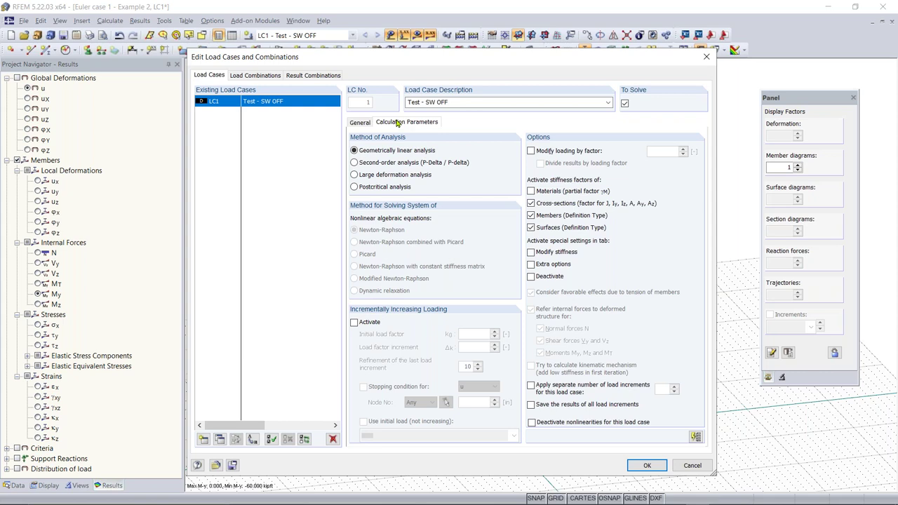
{"action": "left_click", "coordinate": [386, 163]}
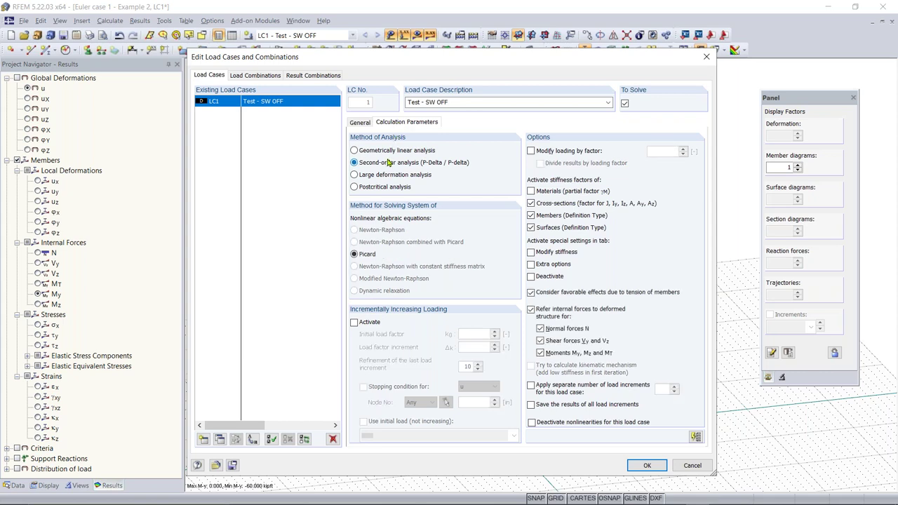
{"action": "left_click", "coordinate": [646, 466]}
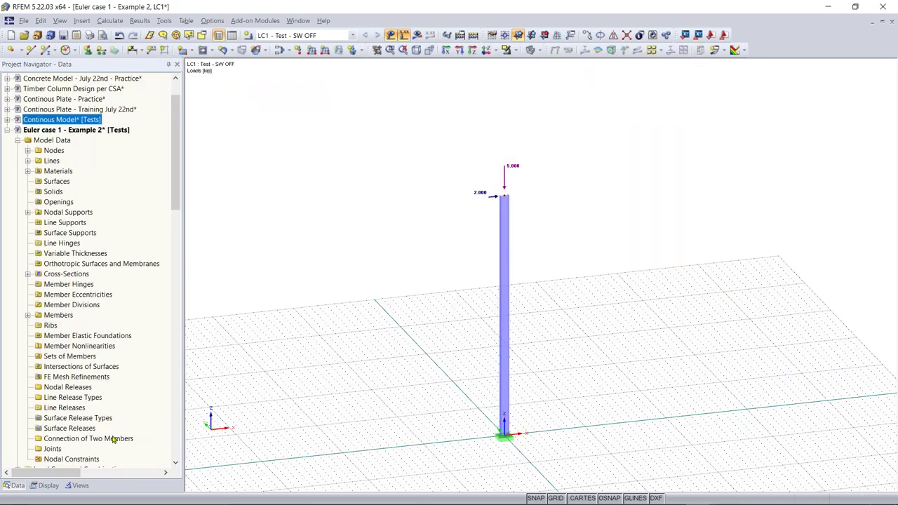
Recalculate LC1 with the second-order method and examine the column's My bending moment diagram
{"action": "left_click", "coordinate": [417, 35]}
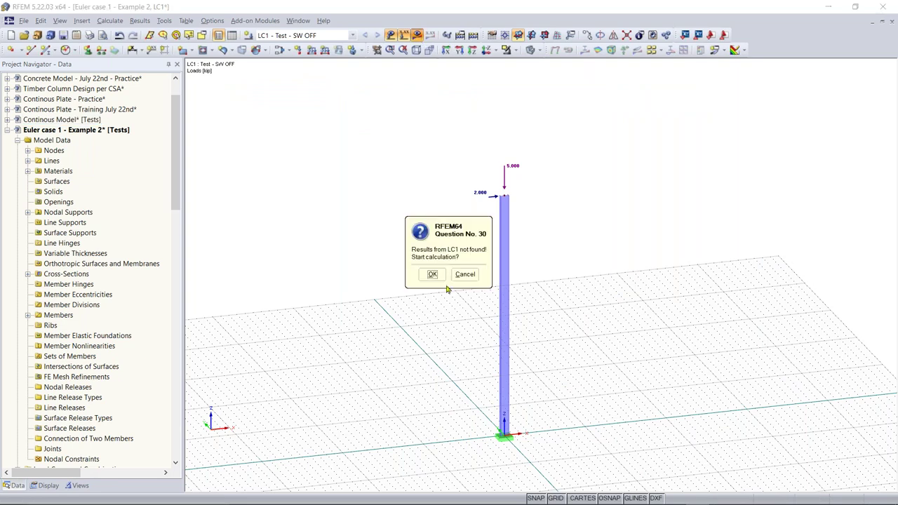
{"action": "left_click", "coordinate": [435, 274]}
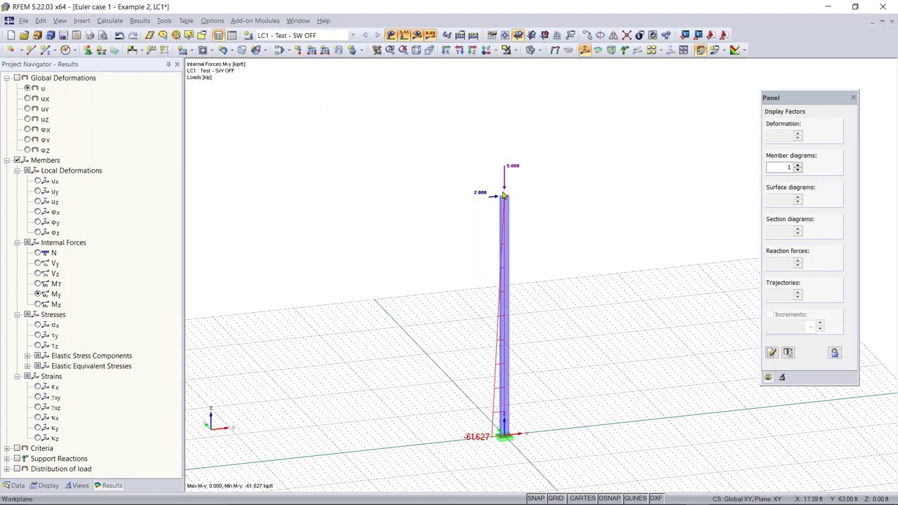
{"action": "right_click_drag", "start_coordinate": [541, 232], "coordinate": [518, 206]}
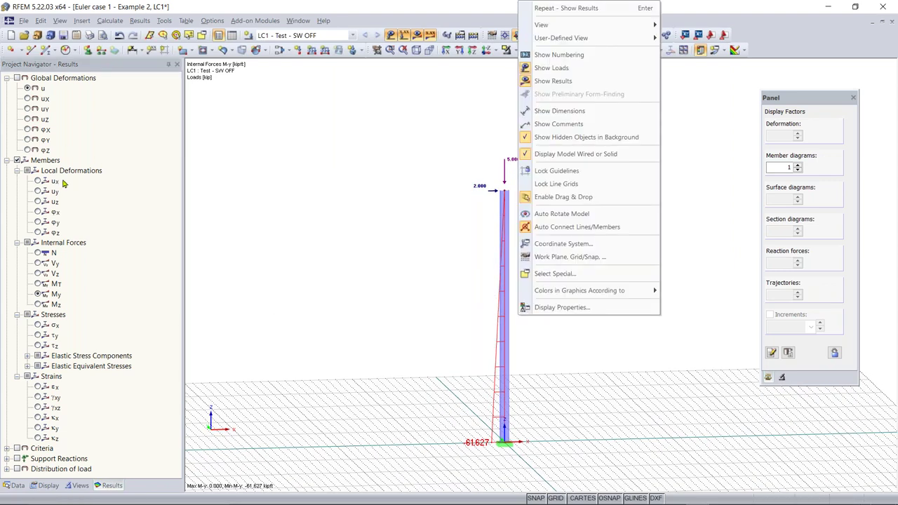
{"action": "left_click", "coordinate": [245, 328]}
{"action": "left_click", "coordinate": [103, 486]}
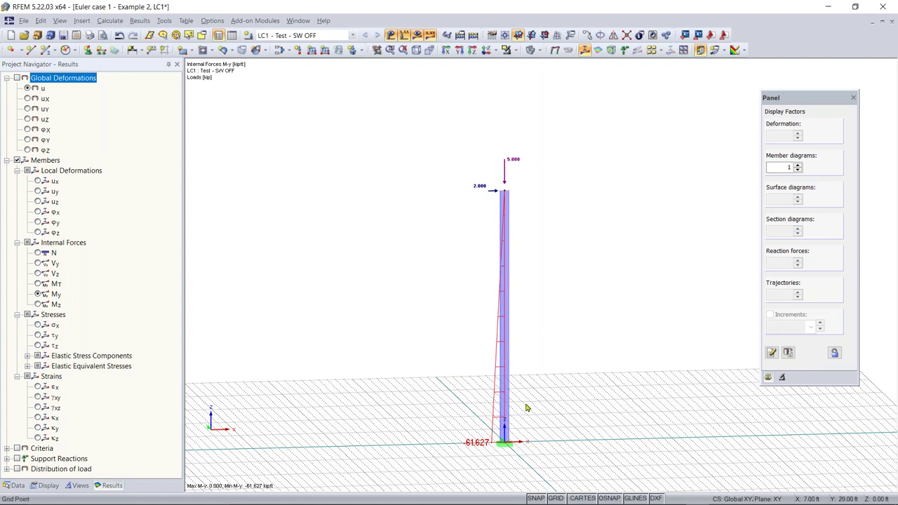
{"action": "scroll", "coordinate": [521, 189], "scroll_direction": "up", "scroll_amount": 1}
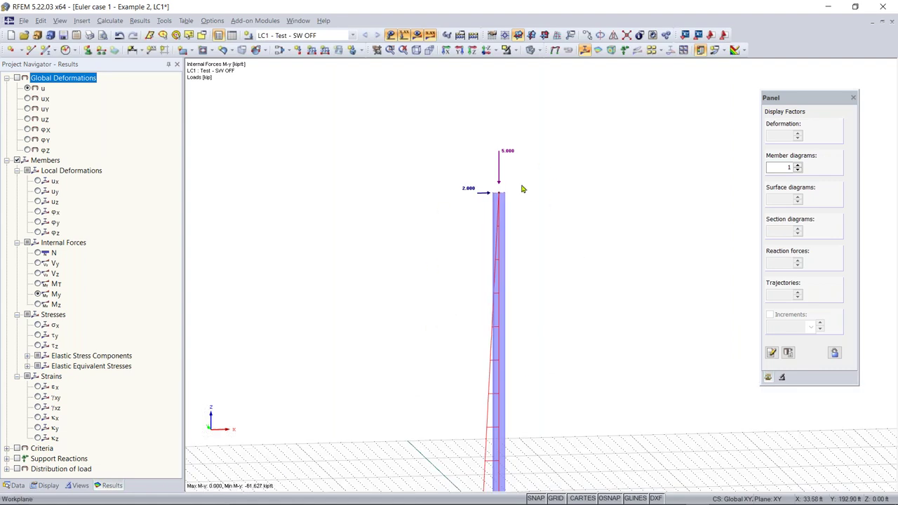
Edit the nodal load at the column's top to PZ = -0.100 kip and clear its horizontal PX component
{"action": "scroll", "coordinate": [528, 203], "scroll_direction": "down", "scroll_amount": 2}
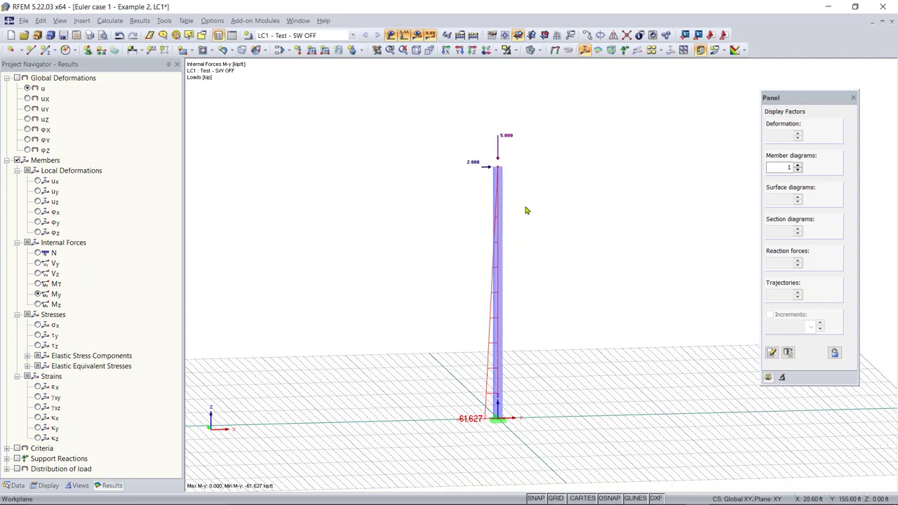
{"action": "middle_click_drag", "start_coordinate": [557, 242], "coordinate": [587, 258], "text": "ctrl"}
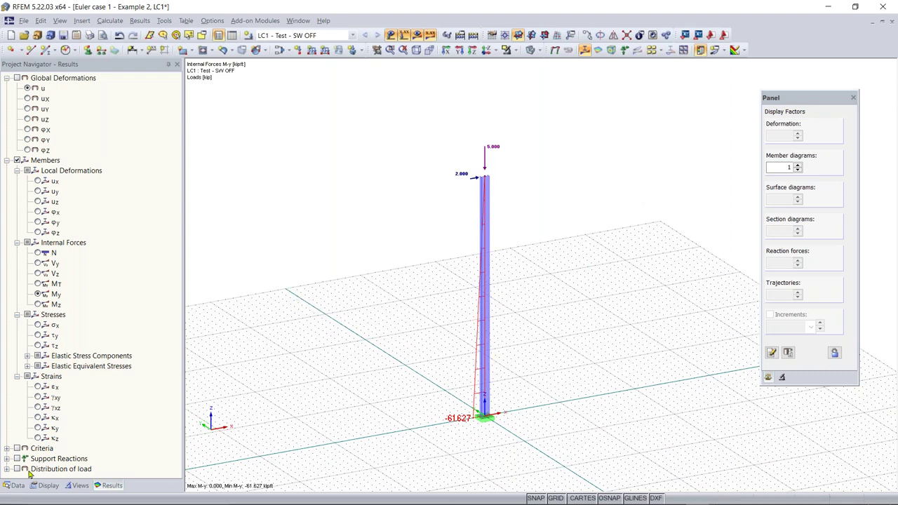
{"action": "double_click", "coordinate": [493, 147]}
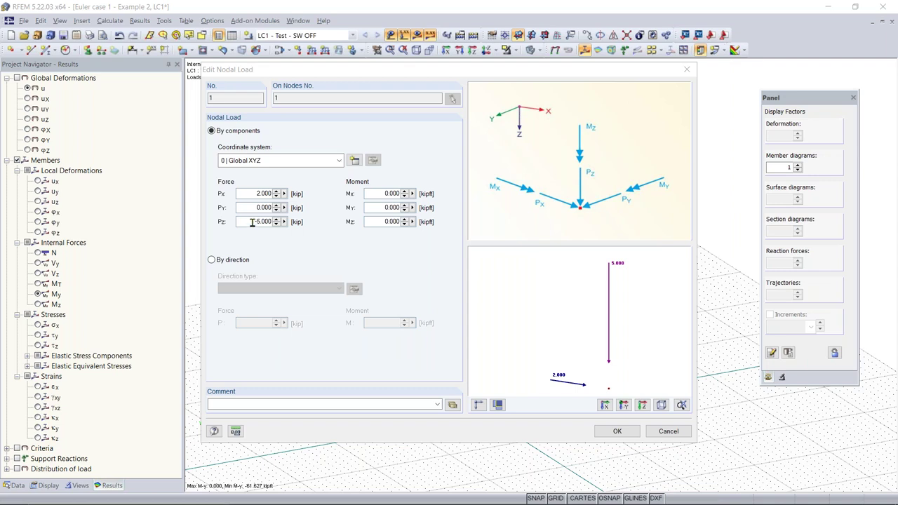
{"action": "left_click", "coordinate": [252, 222]}
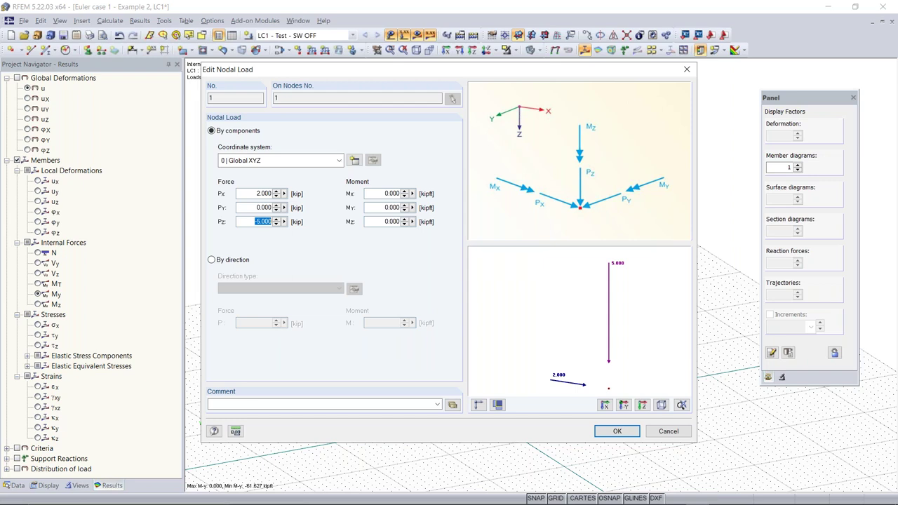
{"action": "key", "text": "BackSpace"}
{"action": "type", "text": "-0.100"}
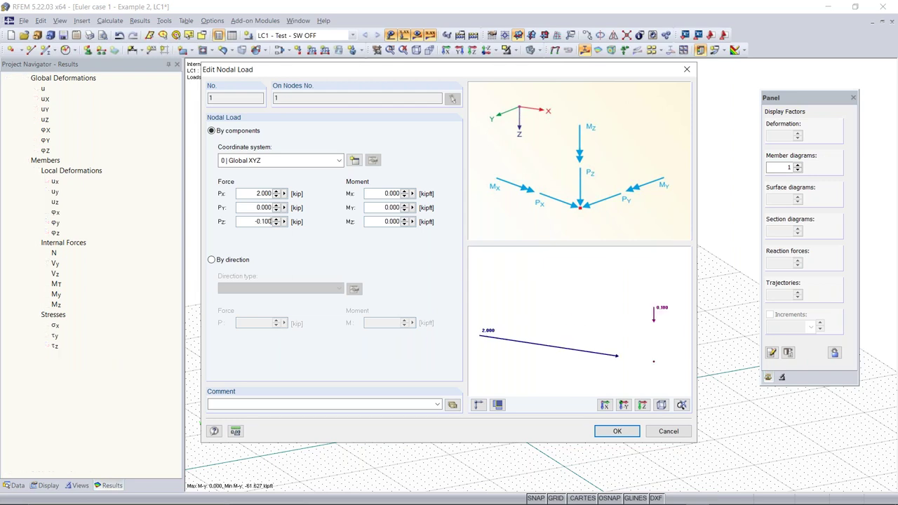
{"action": "left_click_drag", "start_coordinate": [257, 193], "coordinate": [316, 197]}
{"action": "key", "text": "BackSpace"}
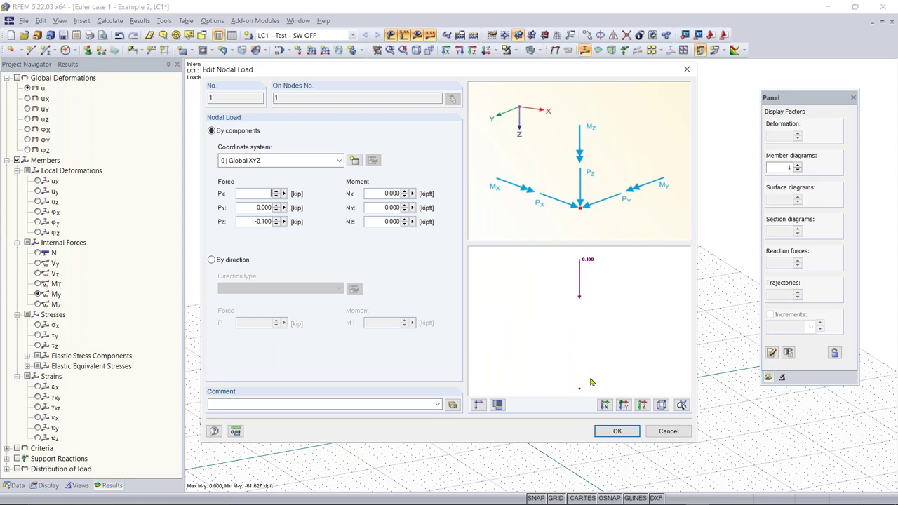
{"action": "left_click", "coordinate": [614, 437]}
{"action": "left_click", "coordinate": [421, 274]}
{"action": "left_click", "coordinate": [625, 431]}
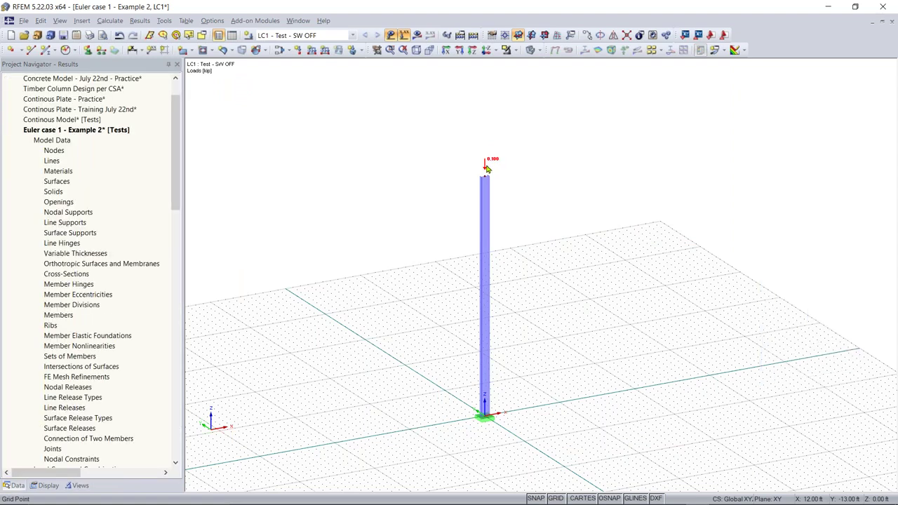
Open the RF-STABILITY add-on module for the column model
{"action": "scroll", "coordinate": [487, 169], "scroll_direction": "up", "scroll_amount": 5}
{"action": "scroll", "coordinate": [493, 208], "scroll_direction": "down", "scroll_amount": 2}
{"action": "scroll", "coordinate": [519, 186], "scroll_direction": "down", "scroll_amount": 5}
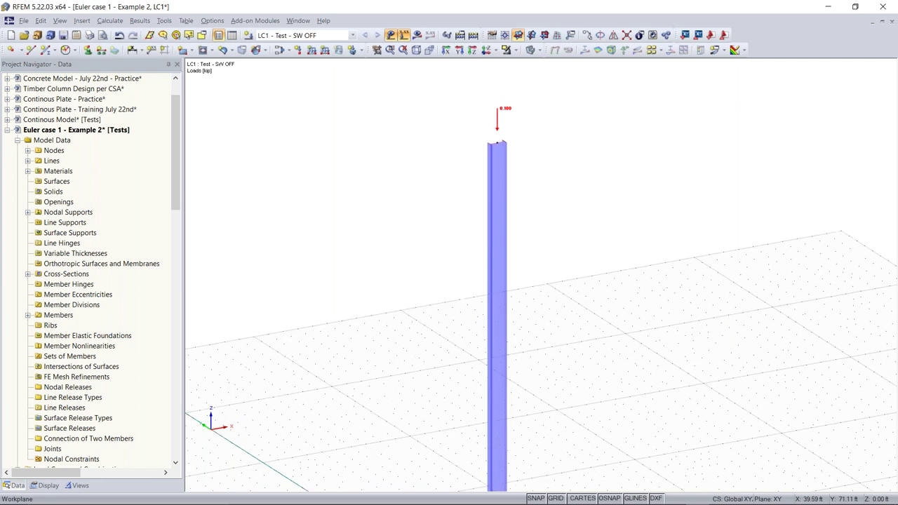
{"action": "scroll", "coordinate": [520, 154], "scroll_direction": "down", "scroll_amount": 2}
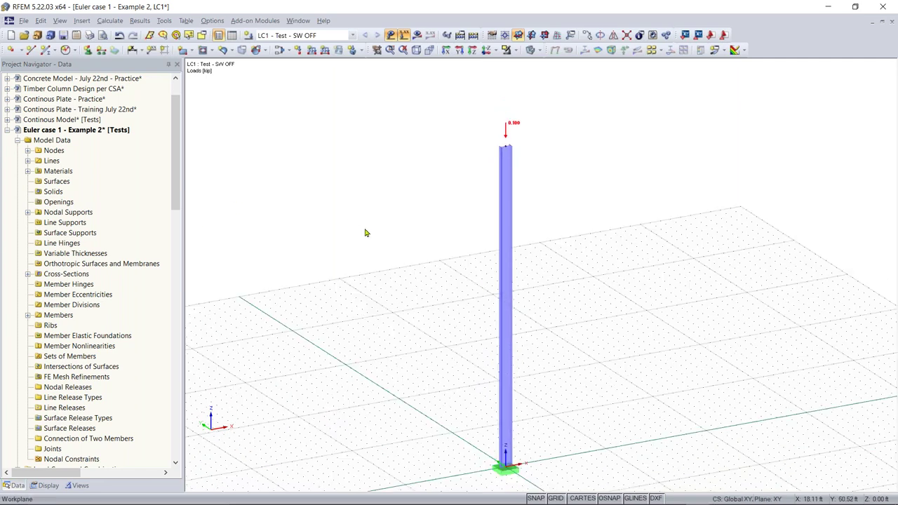
{"action": "middle_click_drag", "start_coordinate": [442, 259], "coordinate": [425, 267], "text": "ctrl"}
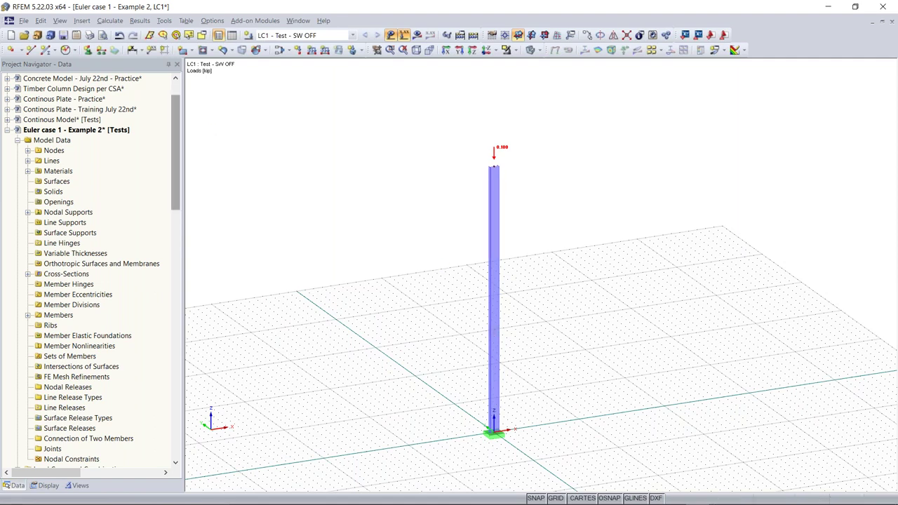
{"action": "scroll", "coordinate": [179, 140], "scroll_direction": "down", "scroll_amount": 1}
{"action": "scroll", "coordinate": [179, 139], "scroll_direction": "down", "scroll_amount": 1}
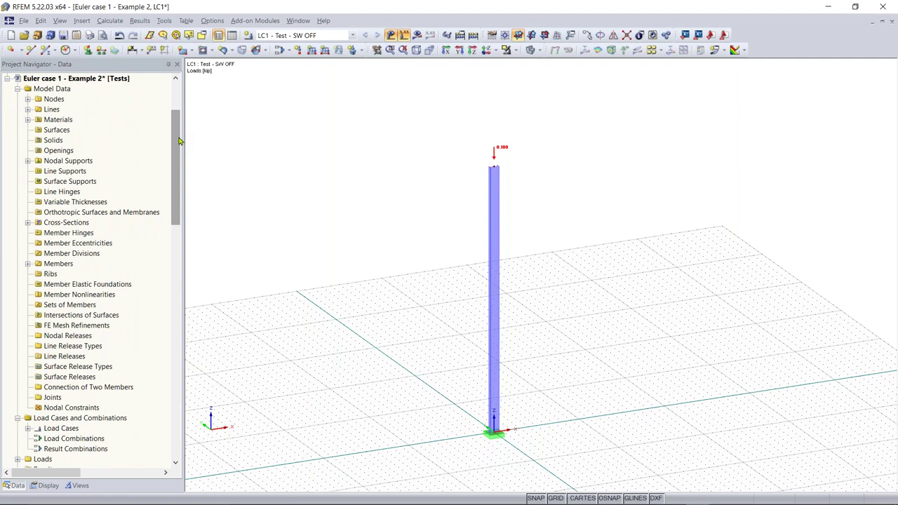
{"action": "left_click_drag", "start_coordinate": [178, 140], "coordinate": [188, 268]}
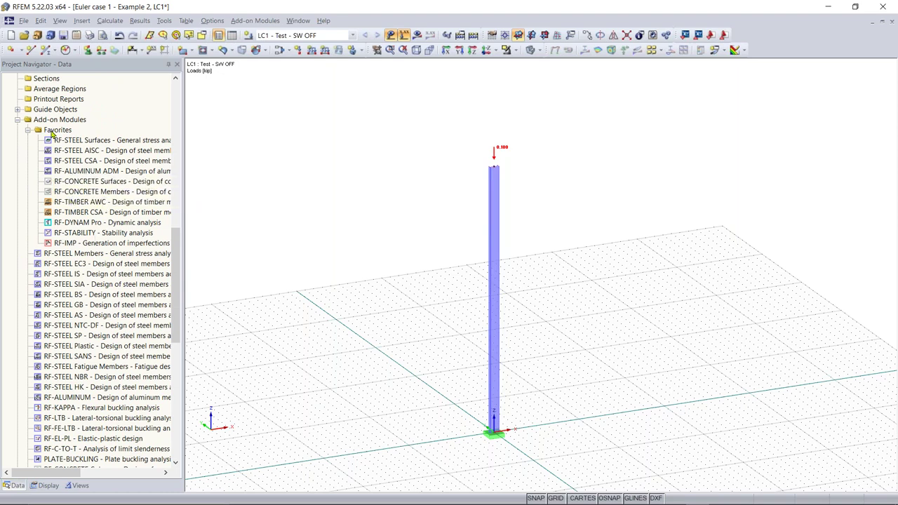
{"action": "double_click", "coordinate": [90, 233]}
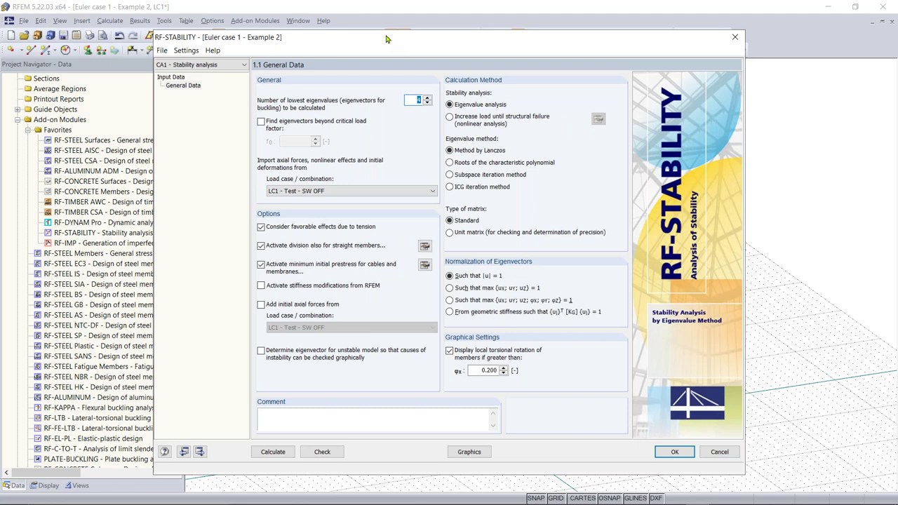
{"action": "left_click_drag", "start_coordinate": [385, 39], "coordinate": [311, 8]}
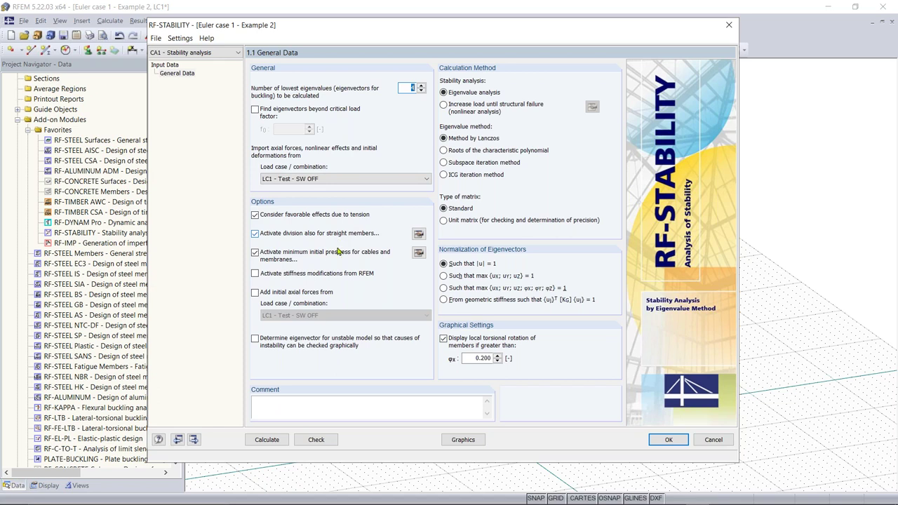
Deactivate the minimum initial prestress for cables and membranes and set the minimum number of straight-member divisions to 10
{"action": "left_click", "coordinate": [263, 258]}
{"action": "left_click", "coordinate": [419, 236]}
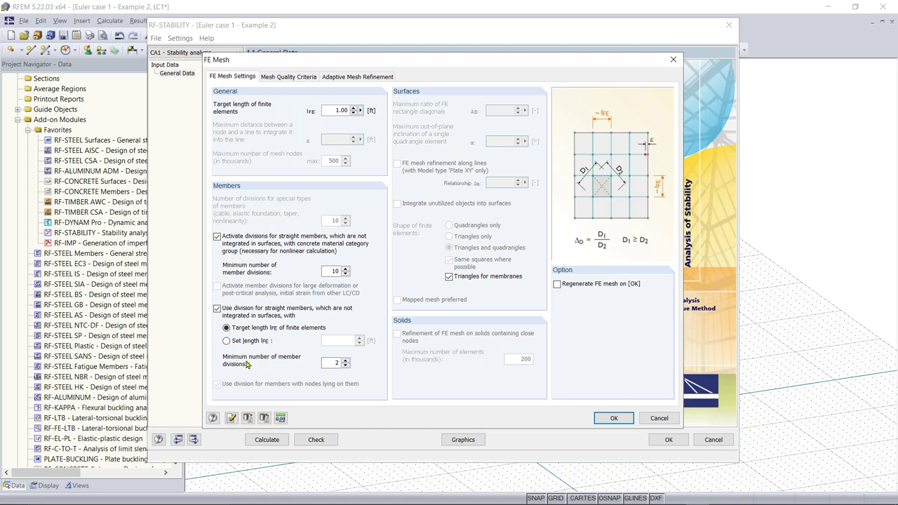
{"action": "double_click", "coordinate": [330, 363]}
{"action": "type", "text": "10"}
{"action": "left_click", "coordinate": [594, 418]}
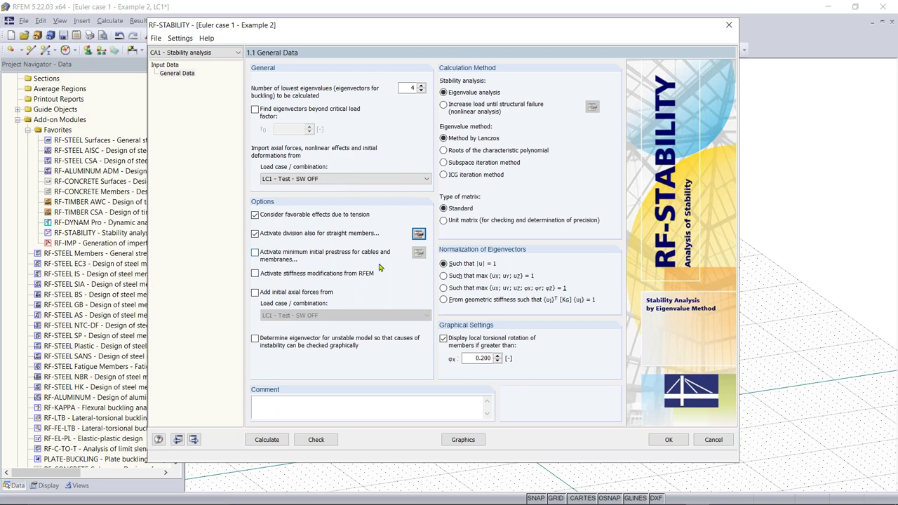
Run the stability analysis and review the critical load factors and the column's effective lengths and critical loads
{"action": "left_click", "coordinate": [267, 441]}
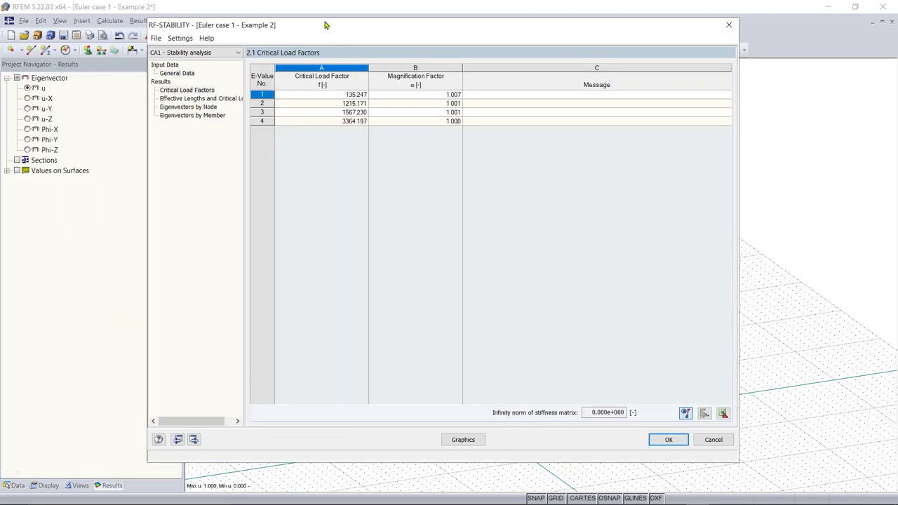
{"action": "left_click_drag", "start_coordinate": [324, 24], "coordinate": [386, 37]}
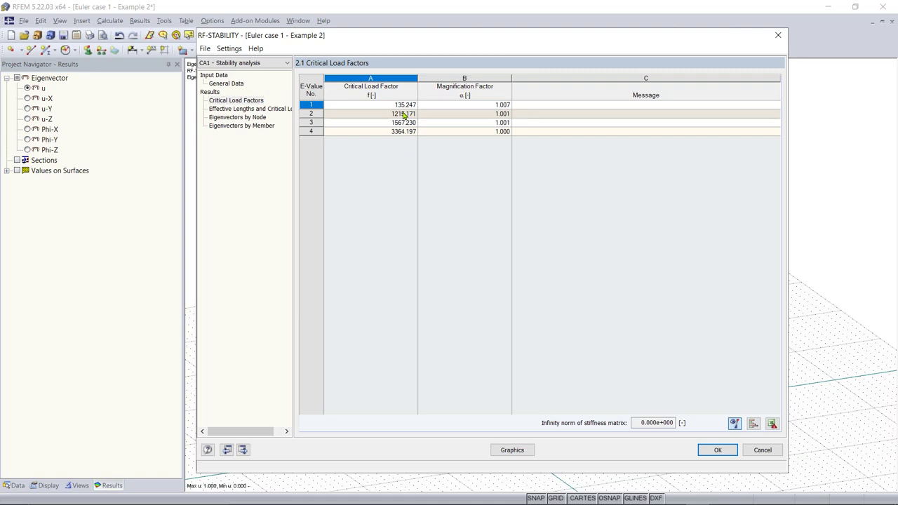
{"action": "left_click", "coordinate": [266, 111]}
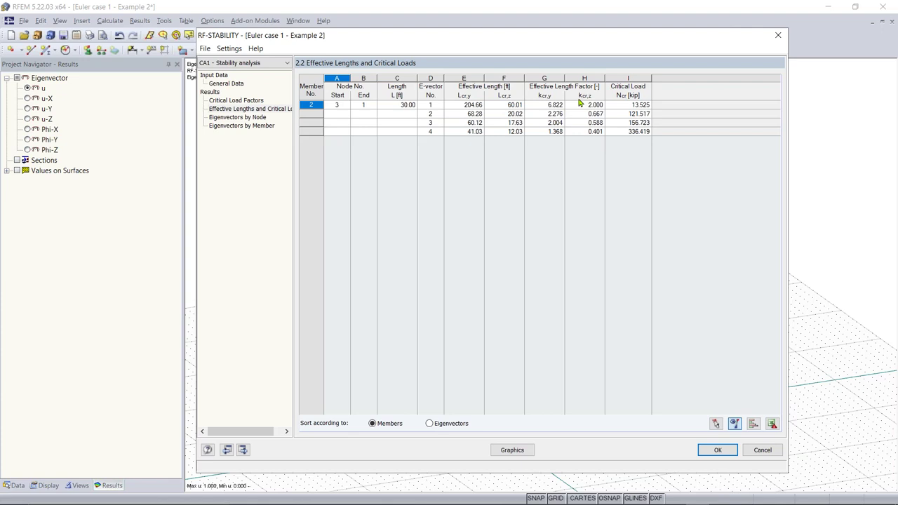
Show the first eigenvector graphically on the column, with member deformation displayed as colored cross-sections
{"action": "left_click", "coordinate": [512, 449]}
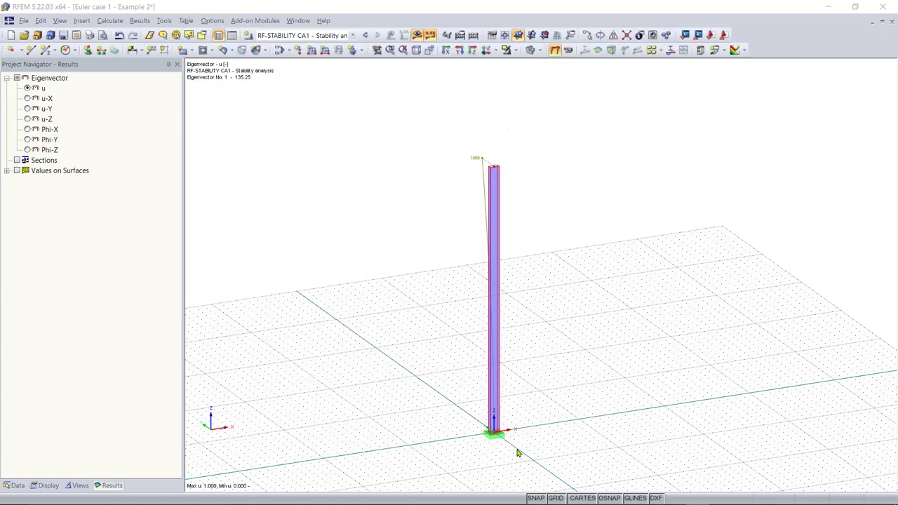
{"action": "middle_click_drag", "start_coordinate": [409, 299], "coordinate": [476, 287], "text": "ctrl"}
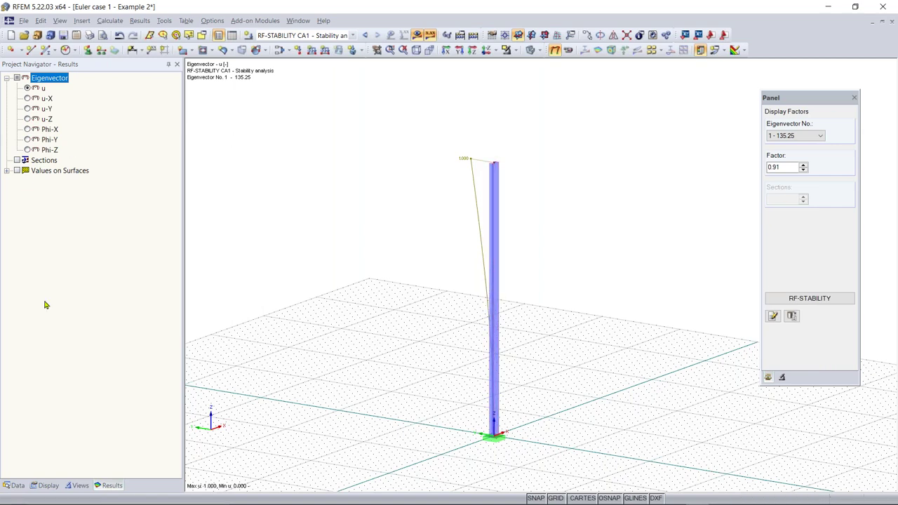
{"action": "left_click", "coordinate": [48, 486]}
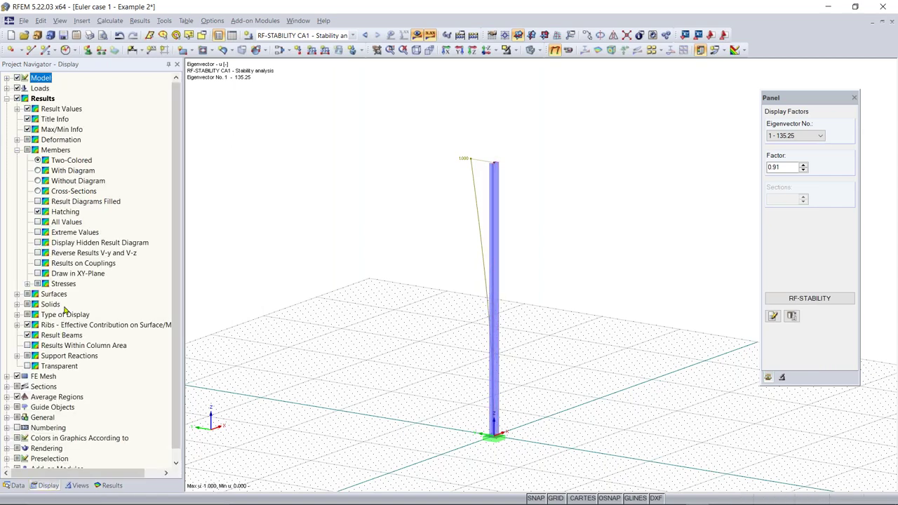
{"action": "left_click", "coordinate": [17, 150]}
{"action": "left_click", "coordinate": [17, 140]}
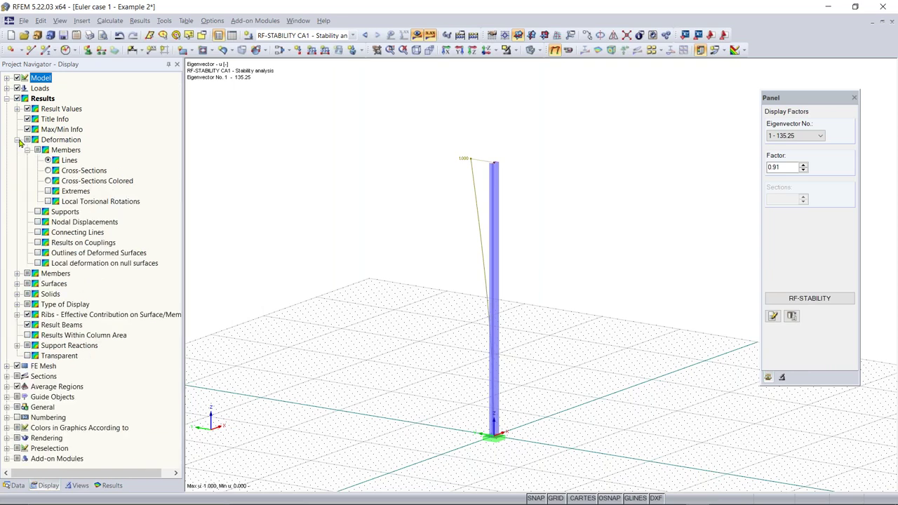
{"action": "left_click", "coordinate": [47, 181]}
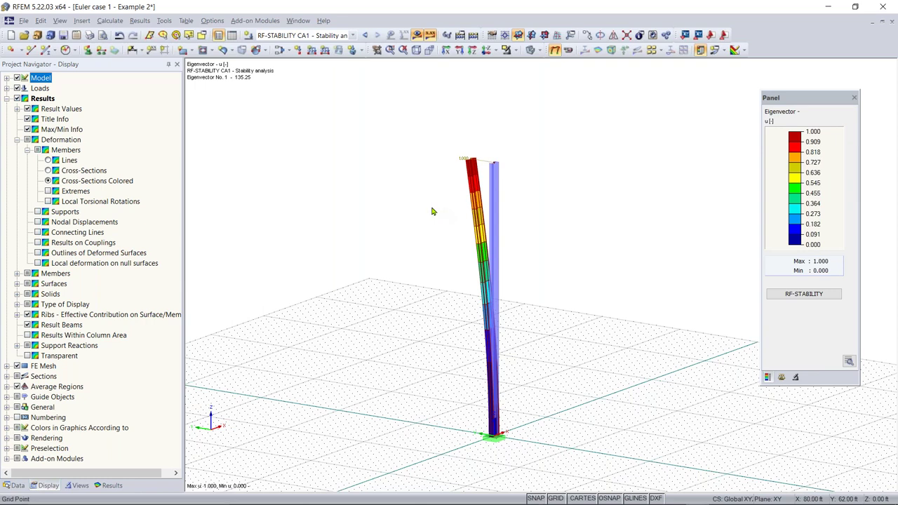
Examine the buckling shapes of eigenvectors 2, 3 and 4, and return to eigenvector 1
{"action": "middle_click_drag", "start_coordinate": [435, 206], "coordinate": [596, 280], "text": "ctrl"}
{"action": "left_click", "coordinate": [782, 377]}
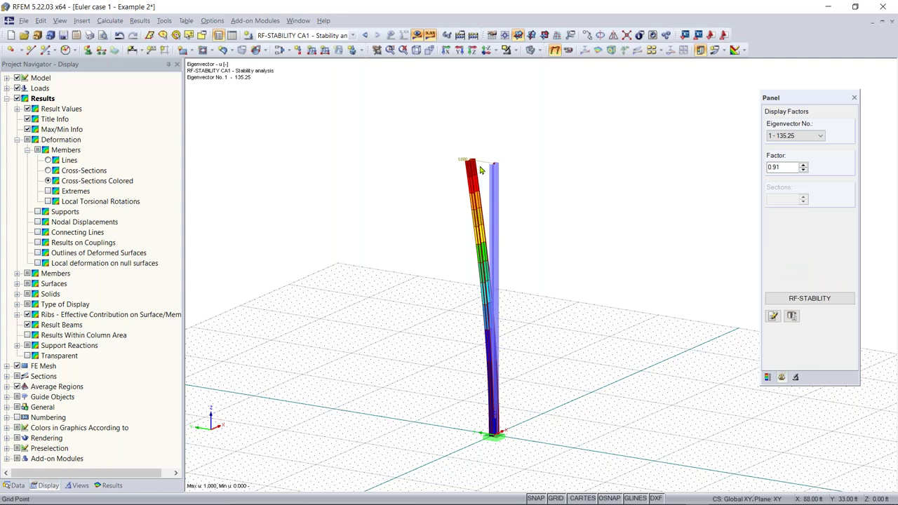
{"action": "scroll", "coordinate": [495, 199], "scroll_direction": "up", "scroll_amount": 2}
{"action": "scroll", "coordinate": [494, 198], "scroll_direction": "down", "scroll_amount": 2}
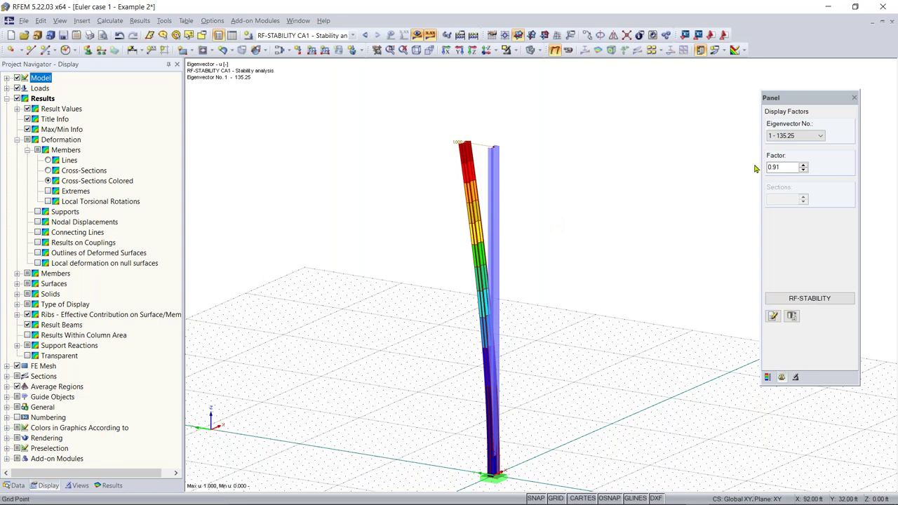
{"action": "left_click", "coordinate": [811, 139]}
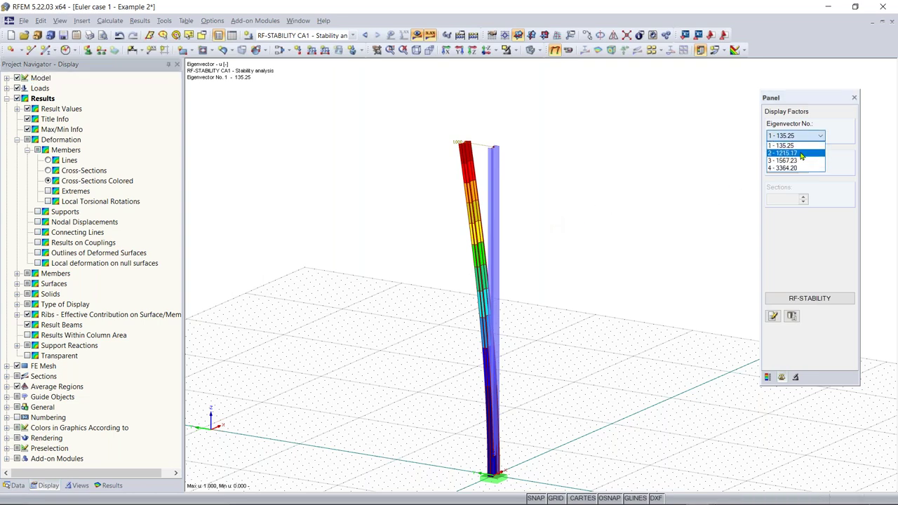
{"action": "left_click", "coordinate": [800, 152]}
{"action": "left_click", "coordinate": [799, 136]}
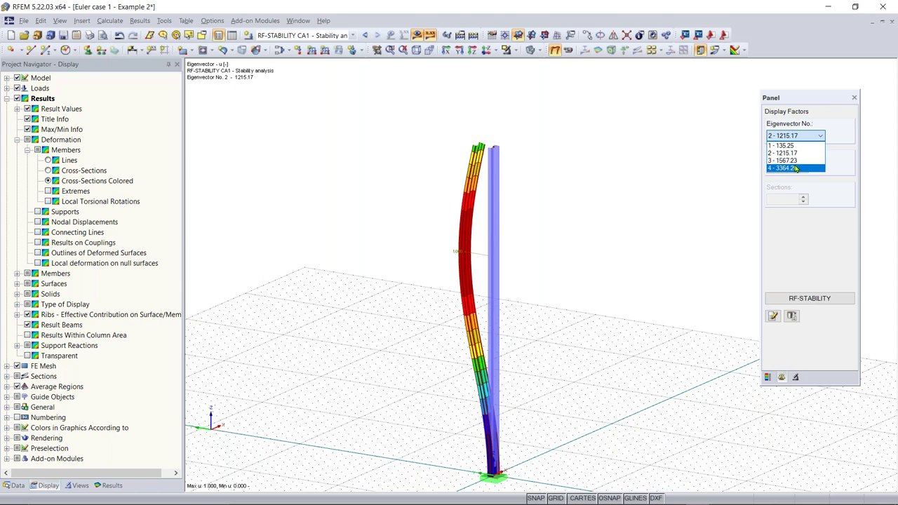
{"action": "left_click", "coordinate": [789, 161]}
{"action": "left_click", "coordinate": [800, 136]}
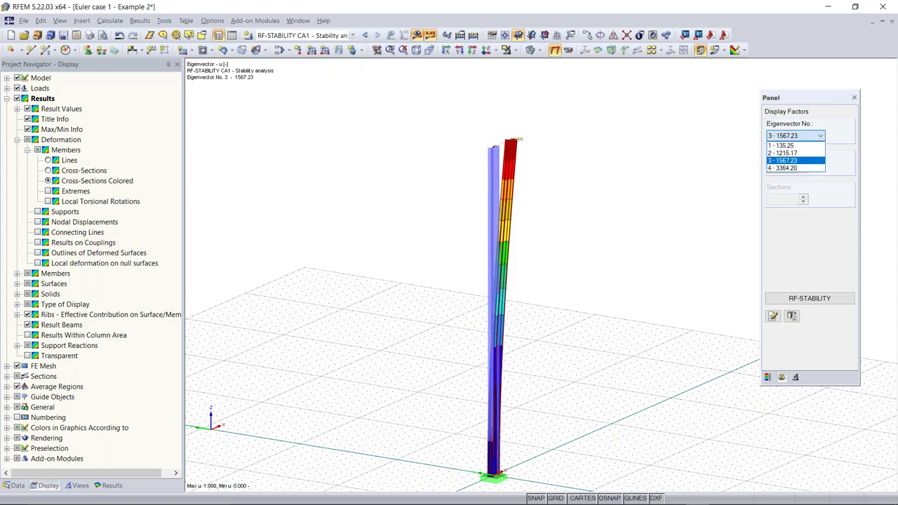
{"action": "left_click", "coordinate": [789, 168]}
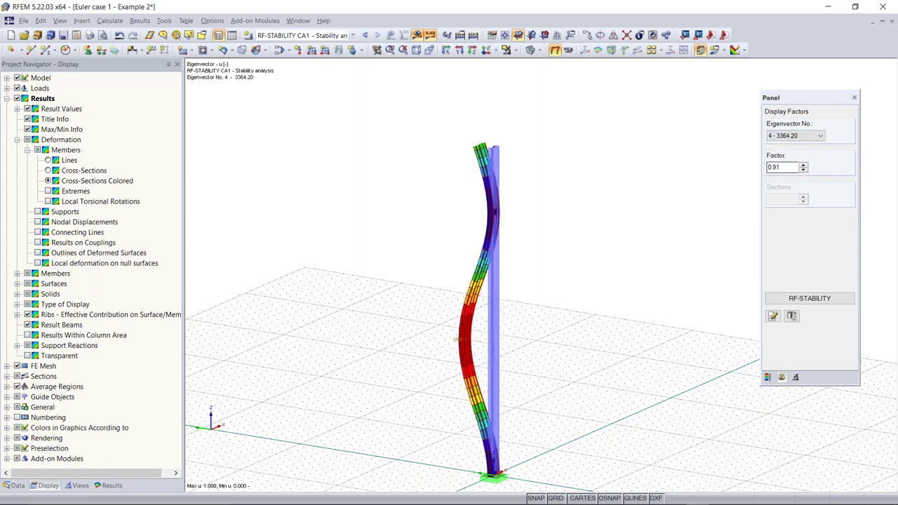
{"action": "left_click", "coordinate": [799, 136]}
{"action": "left_click", "coordinate": [789, 146]}
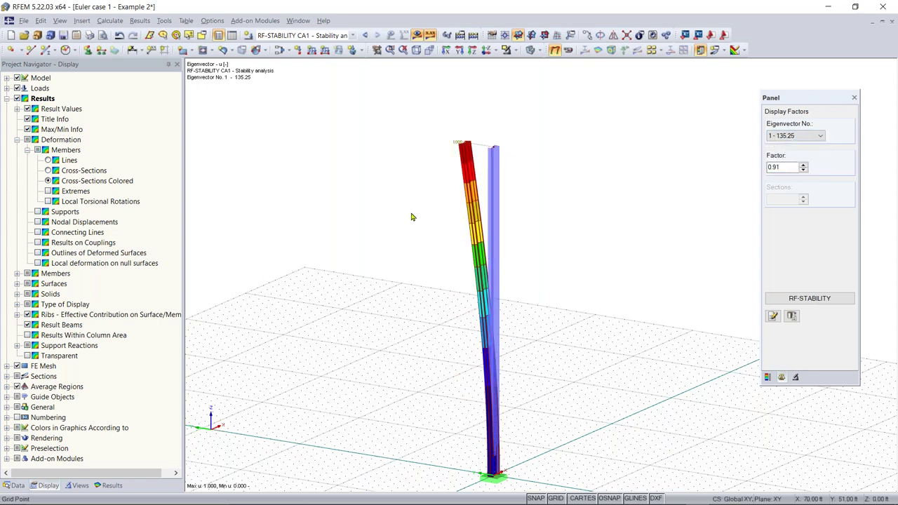
Examine the column's top in the first buckling mode to see which cross-section axis it buckles about
{"action": "right_click", "coordinate": [440, 222]}
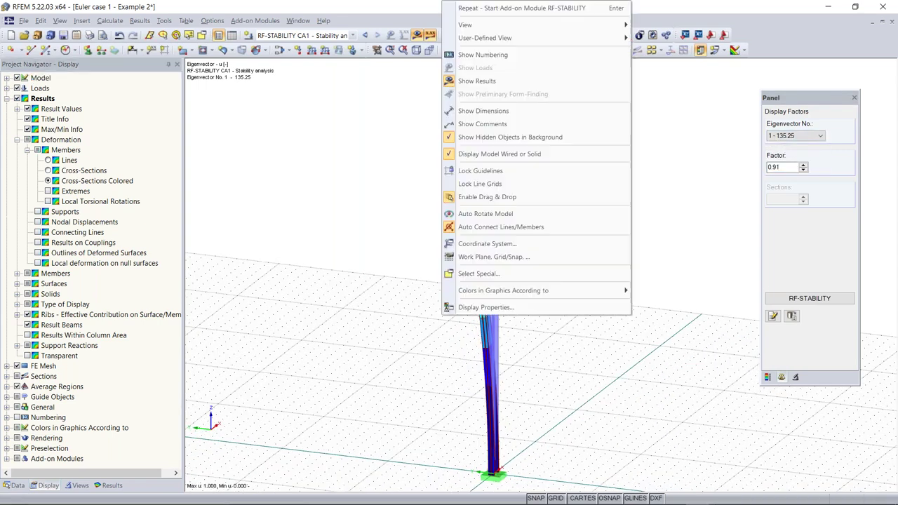
{"action": "left_click", "coordinate": [435, 235]}
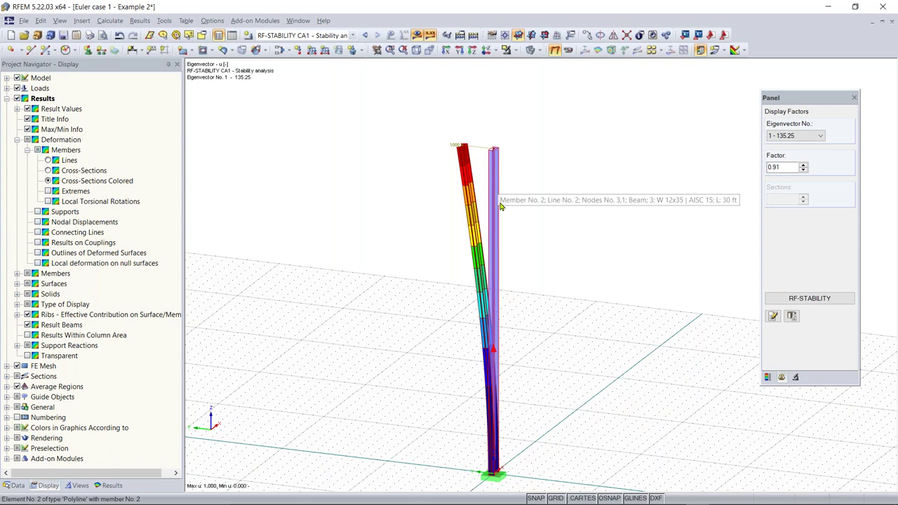
{"action": "middle_click_drag", "start_coordinate": [449, 156], "coordinate": [575, 199], "text": "ctrl"}
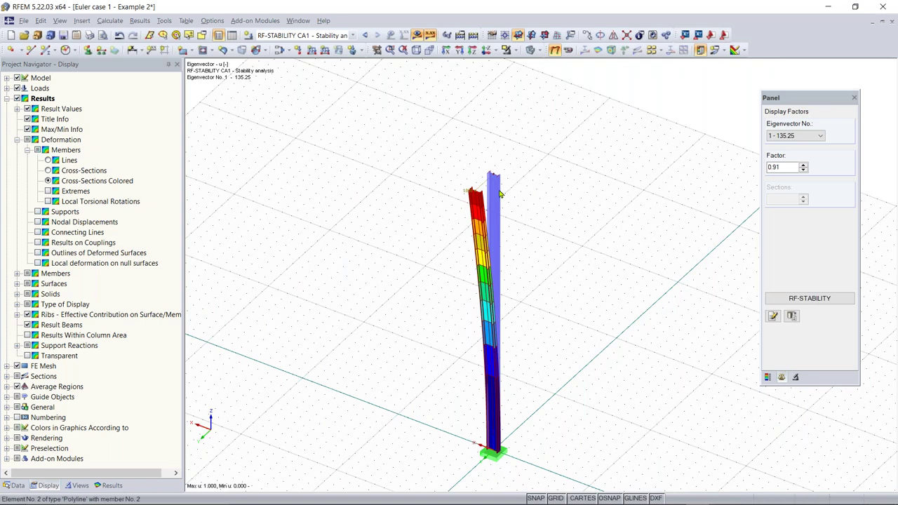
{"action": "scroll", "coordinate": [493, 174], "scroll_direction": "up", "scroll_amount": 5}
{"action": "middle_click_drag", "start_coordinate": [546, 148], "coordinate": [507, 180], "text": "ctrl"}
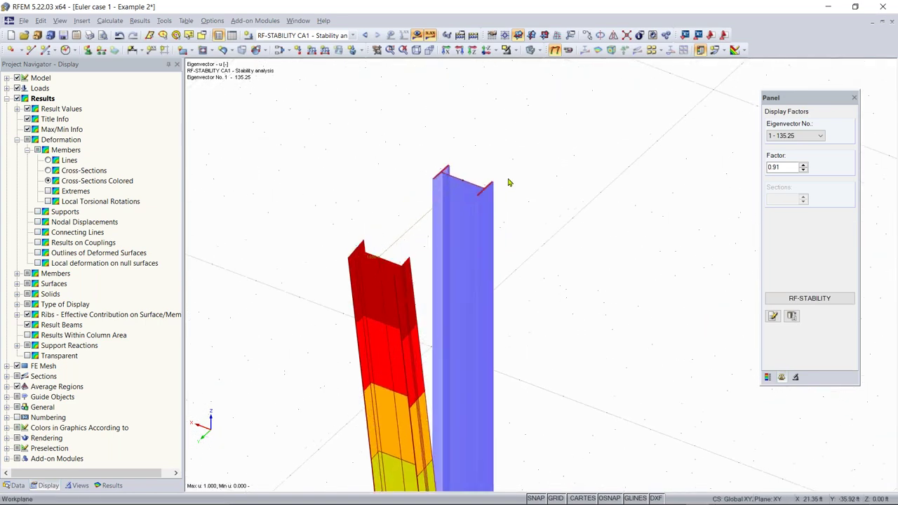
Look up the W 12x35 column's moments of inertia in its cross-section properties to identify the weak axis
{"action": "double_click", "coordinate": [468, 249]}
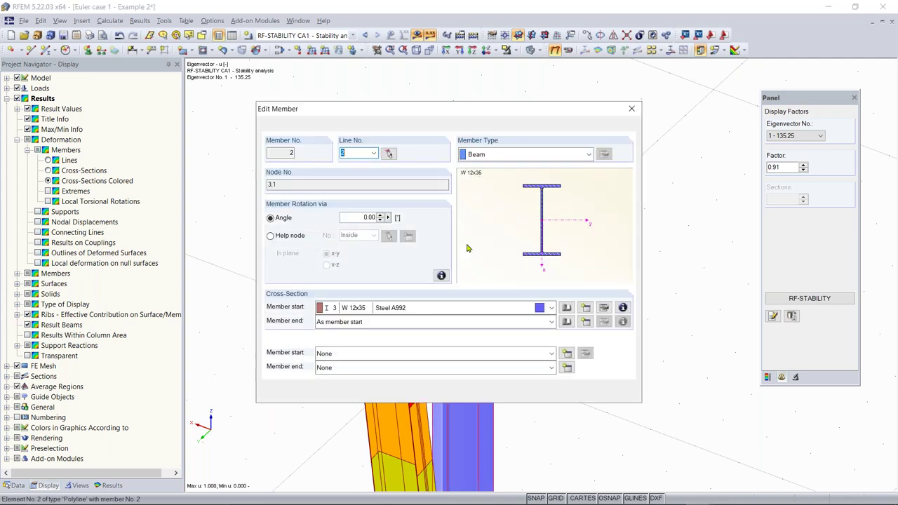
{"action": "left_click", "coordinate": [623, 308]}
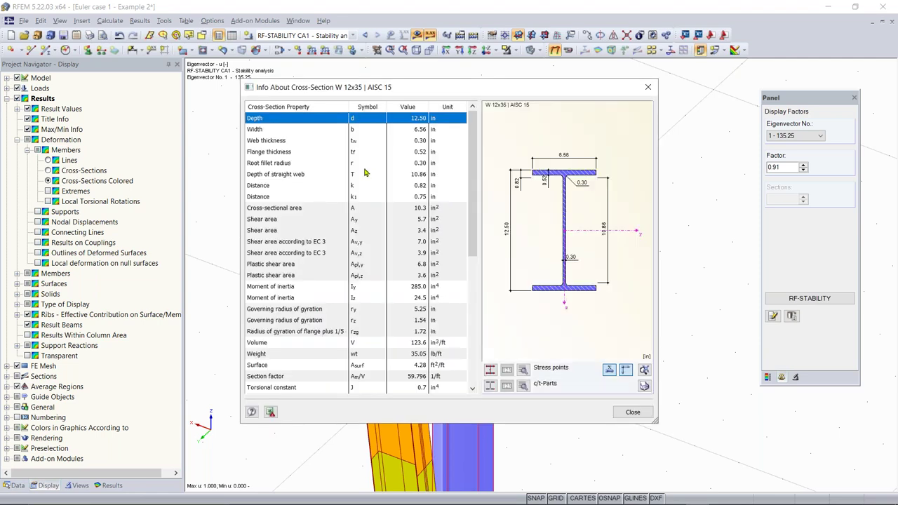
{"action": "scroll", "coordinate": [366, 173], "scroll_direction": "down", "scroll_amount": 2}
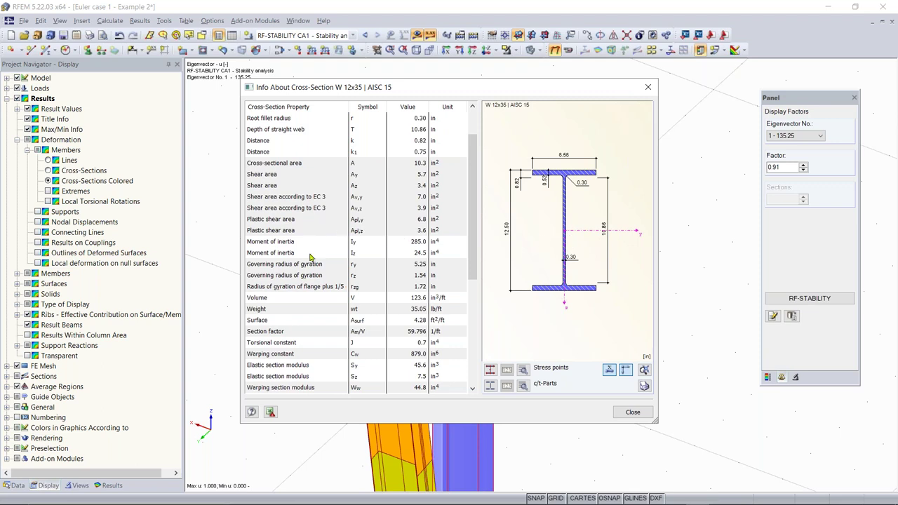
{"action": "left_click", "coordinate": [371, 253]}
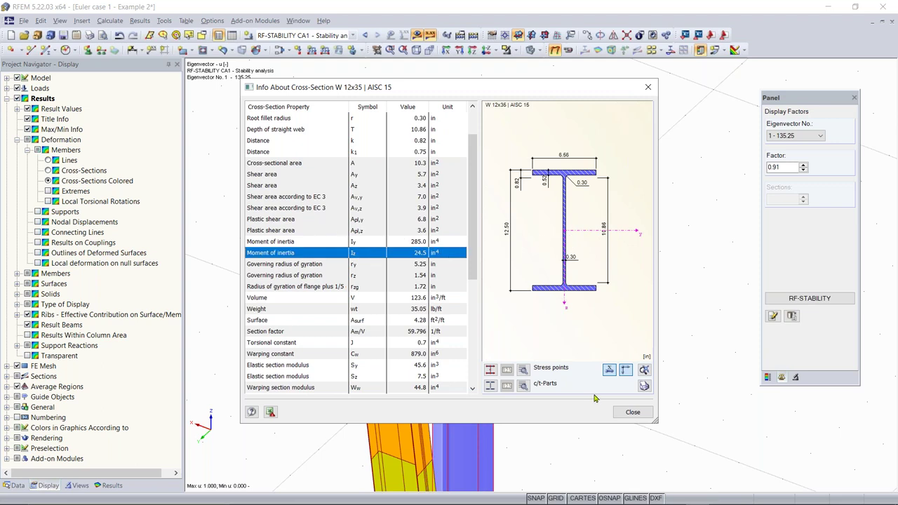
{"action": "left_click", "coordinate": [632, 411]}
{"action": "left_click", "coordinate": [563, 393]}
{"action": "mouse_move", "coordinate": [504, 232]}
{"action": "middle_mouse_down", "text": "ctrl"}
{"action": "mouse_move", "coordinate": [545, 271]}
{"action": "mouse_move", "coordinate": [515, 239]}
{"action": "middle_mouse_up", "text": "ctrl"}
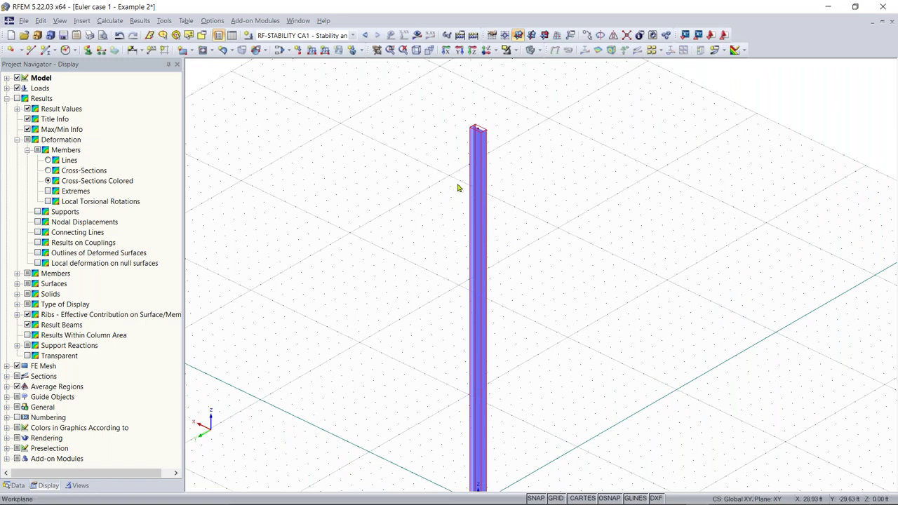
Rerun the RF-STABILITY analysis and review the critical load factors, effective lengths and critical loads of the column
{"action": "left_click", "coordinate": [14, 486]}
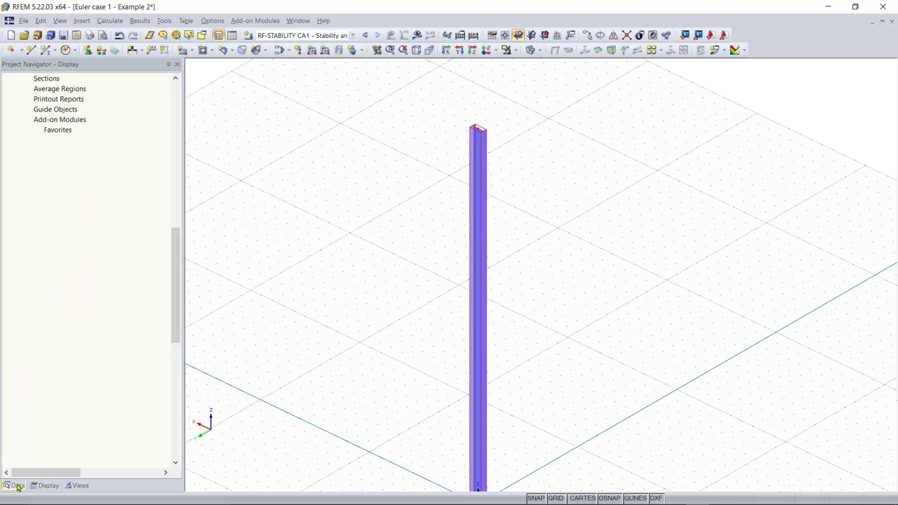
{"action": "double_click", "coordinate": [95, 234]}
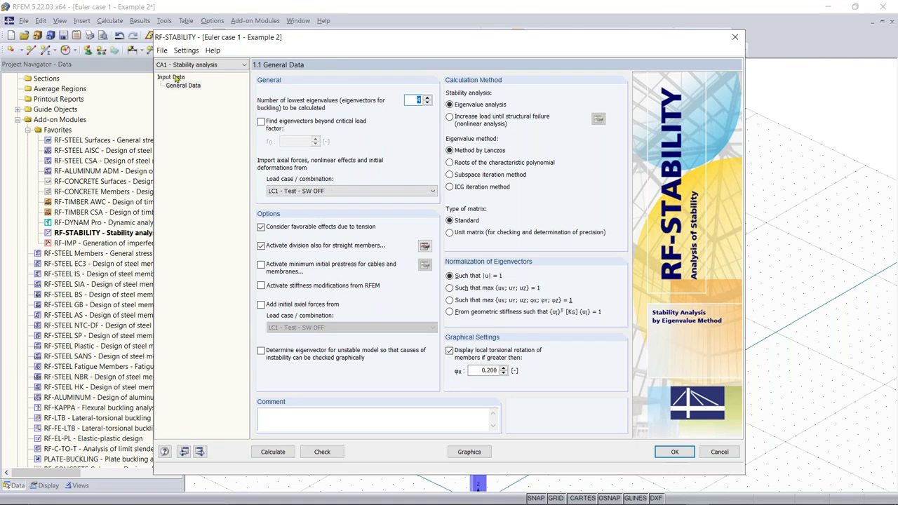
{"action": "left_click", "coordinate": [283, 450]}
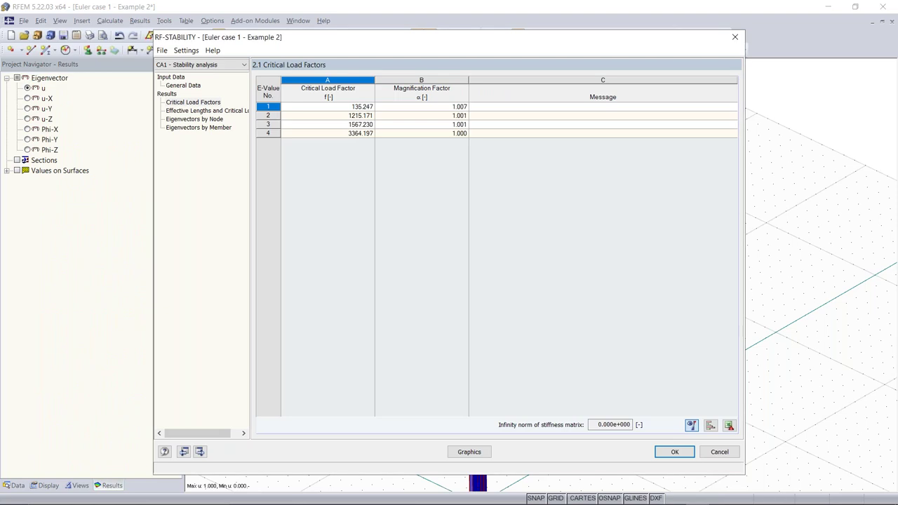
{"action": "left_click", "coordinate": [238, 112]}
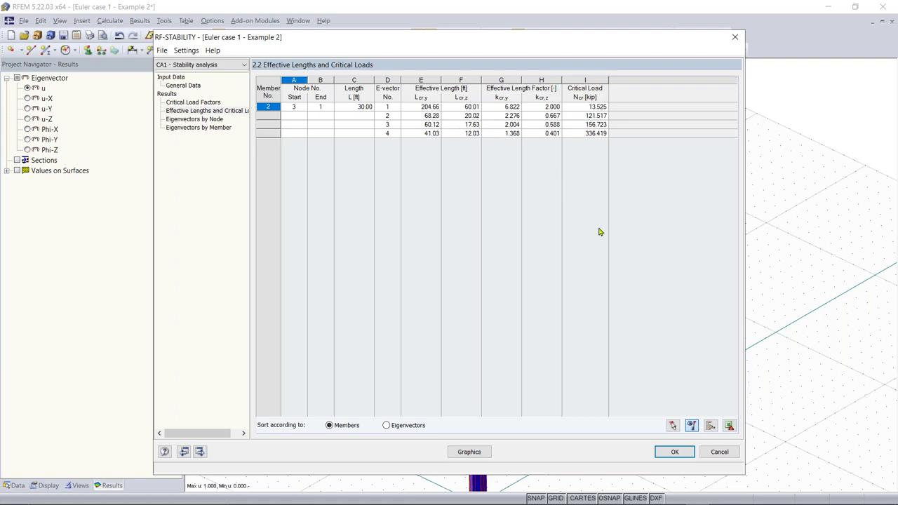
{"action": "left_click", "coordinate": [671, 453]}
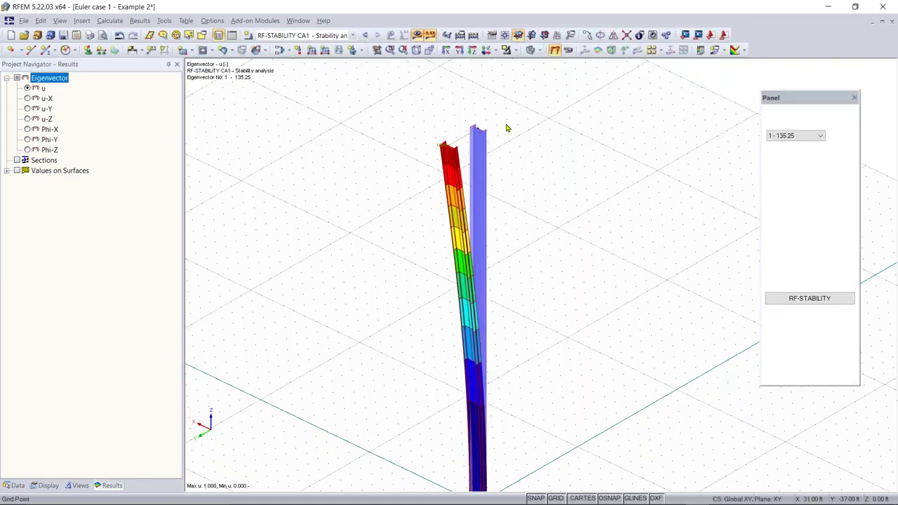
Switch to load case LC1 and set the nodal load PZ at the column's top to -14 kip
{"action": "left_click", "coordinate": [352, 35]}
{"action": "left_click", "coordinate": [339, 36]}
{"action": "left_click", "coordinate": [345, 36]}
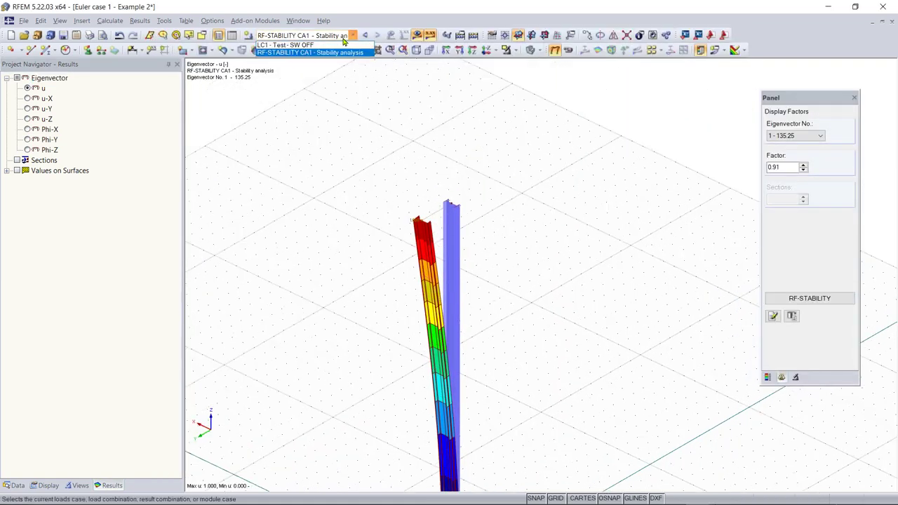
{"action": "left_click", "coordinate": [334, 45]}
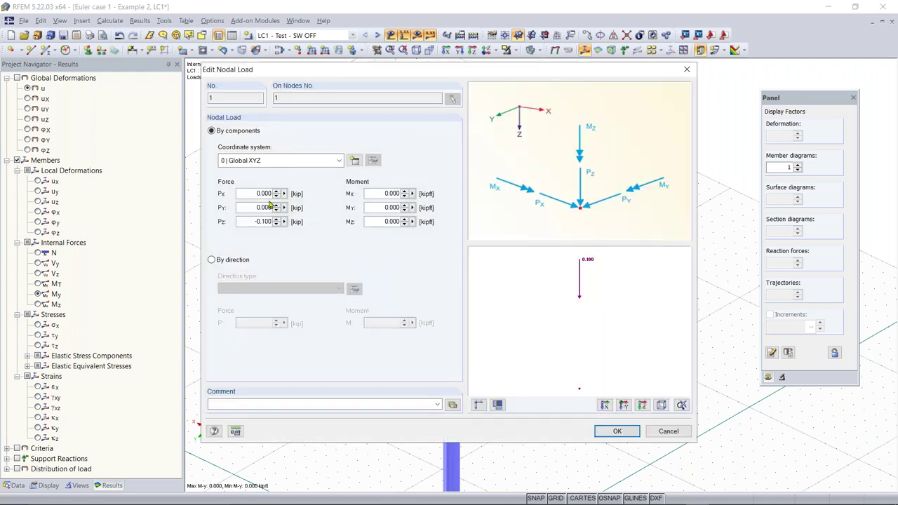
{"action": "double_click", "coordinate": [263, 221]}
{"action": "type", "text": "-14"}
{"action": "left_click", "coordinate": [600, 433]}
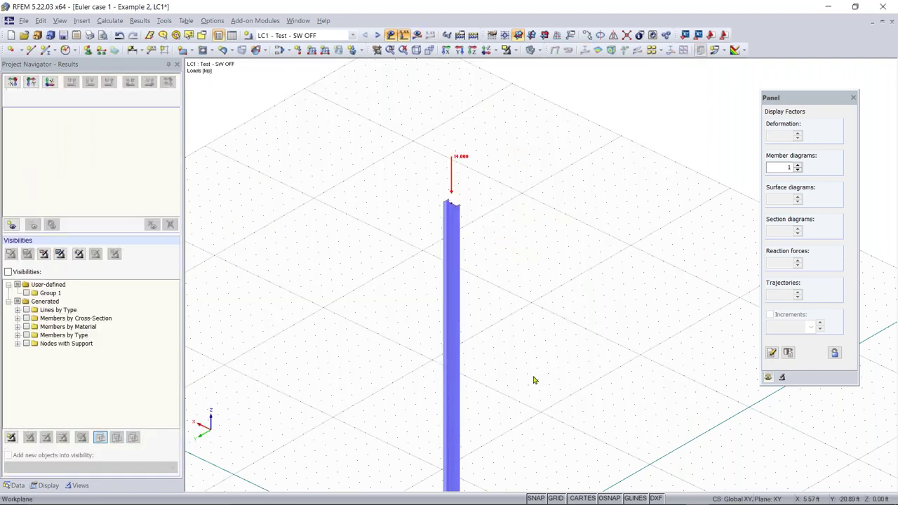
Try to calculate LC1 with second-order analysis and read the resulting calculation message
{"action": "scroll", "coordinate": [521, 388], "scroll_direction": "down", "scroll_amount": 5}
{"action": "scroll", "coordinate": [529, 394], "scroll_direction": "up", "scroll_amount": 3}
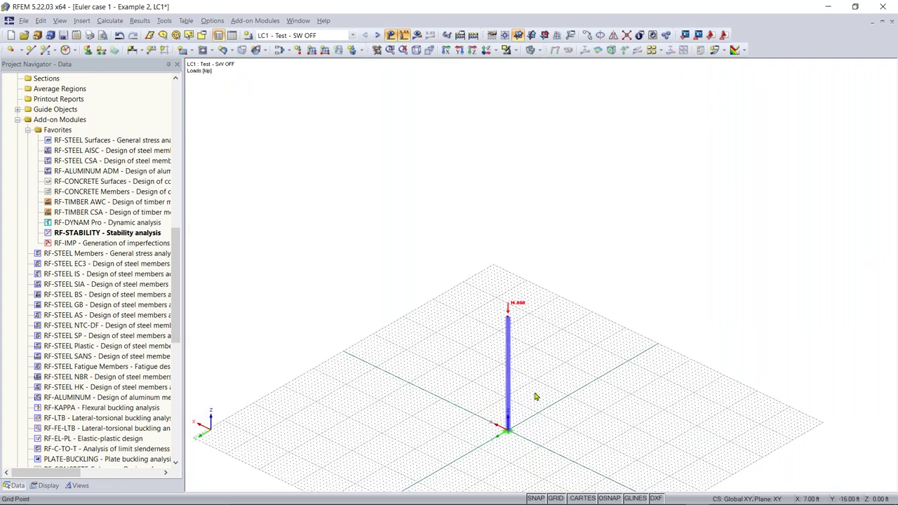
{"action": "middle_click_drag", "start_coordinate": [535, 399], "coordinate": [532, 298], "text": "ctrl"}
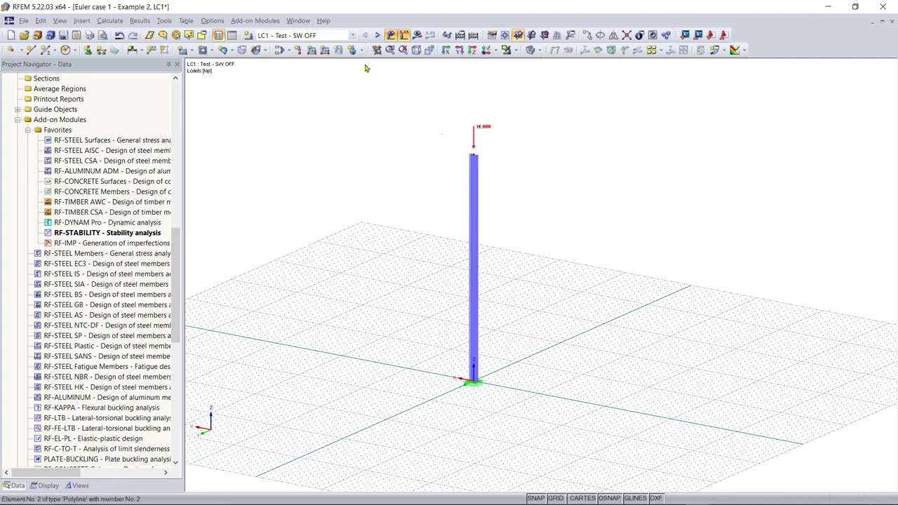
{"action": "left_click", "coordinate": [418, 36]}
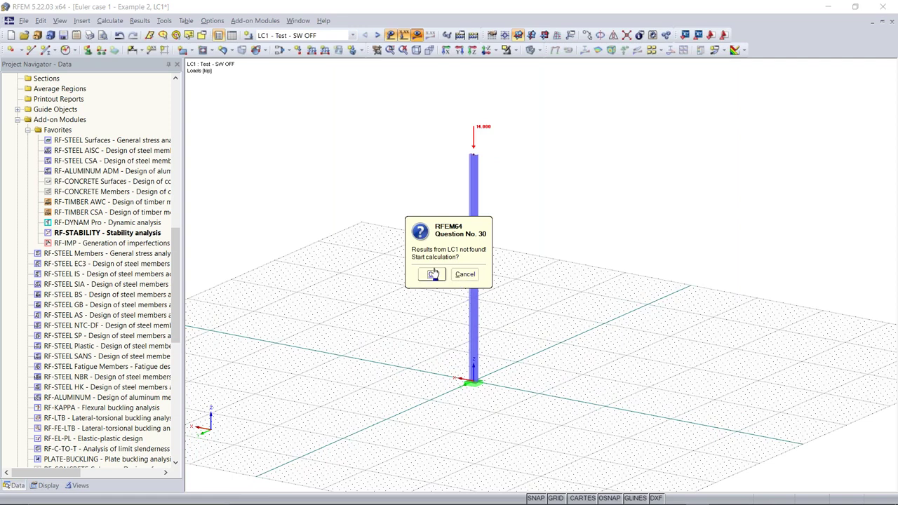
{"action": "left_click", "coordinate": [433, 273]}
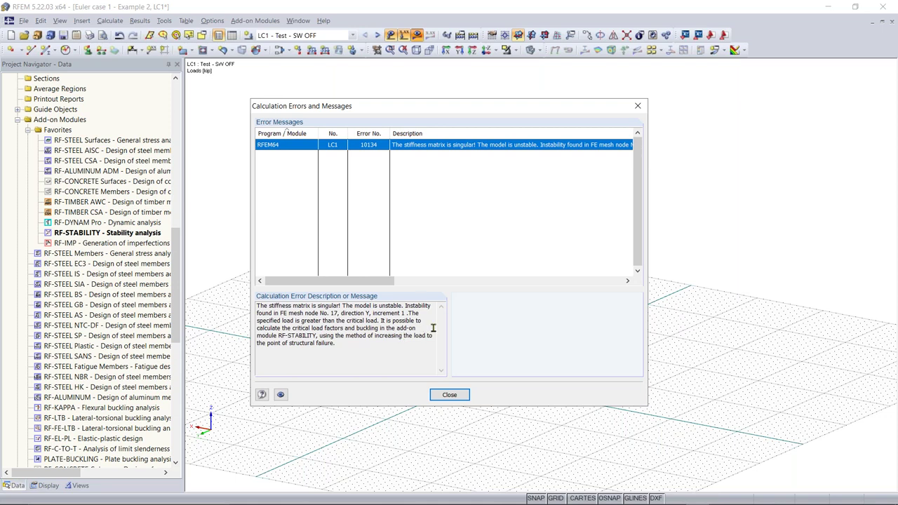
{"action": "left_click", "coordinate": [447, 395]}
{"action": "middle_click_drag", "start_coordinate": [537, 232], "coordinate": [504, 268]}
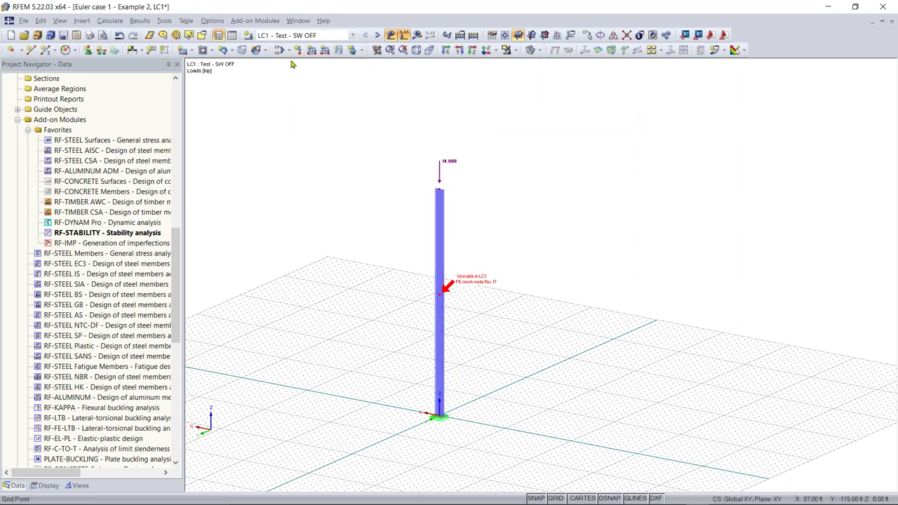
Change the LC1 method of analysis to geometrically linear analysis
{"action": "left_click", "coordinate": [288, 53]}
{"action": "key", "text": "Escape"}
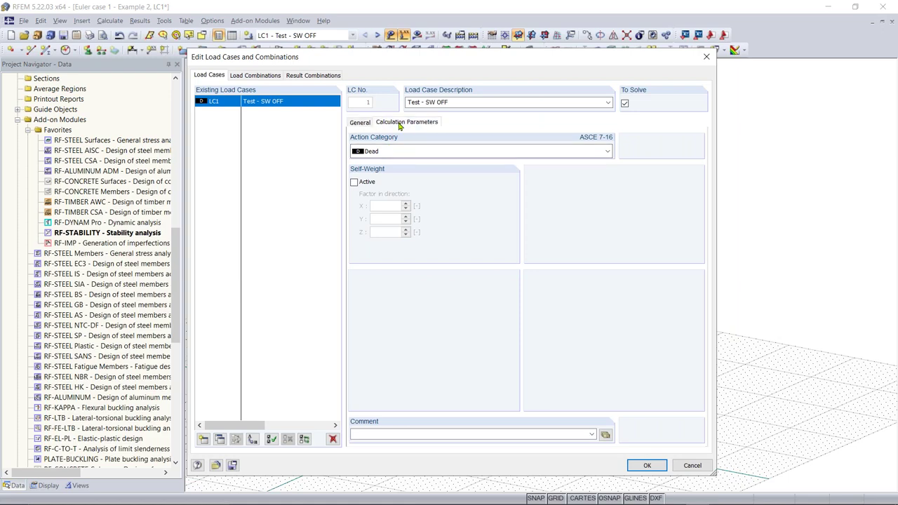
{"action": "left_click", "coordinate": [399, 123]}
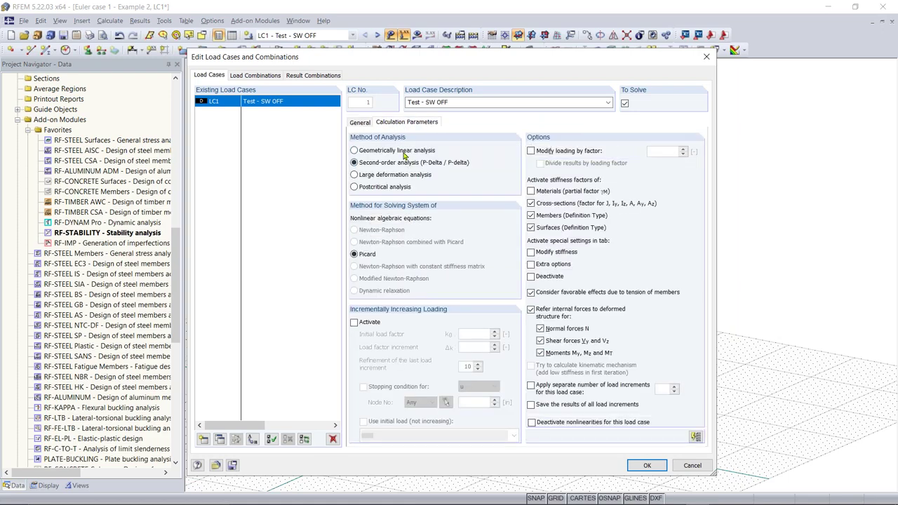
{"action": "left_click", "coordinate": [403, 152]}
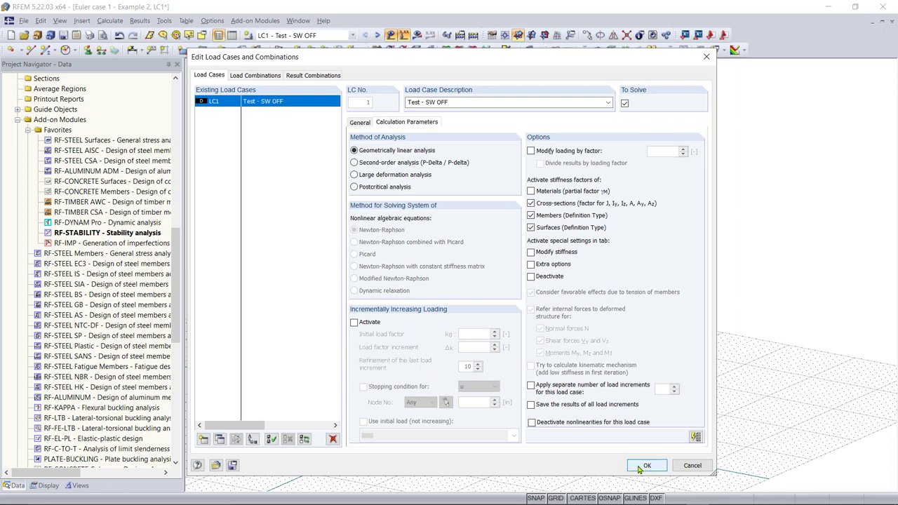
{"action": "left_click", "coordinate": [645, 465]}
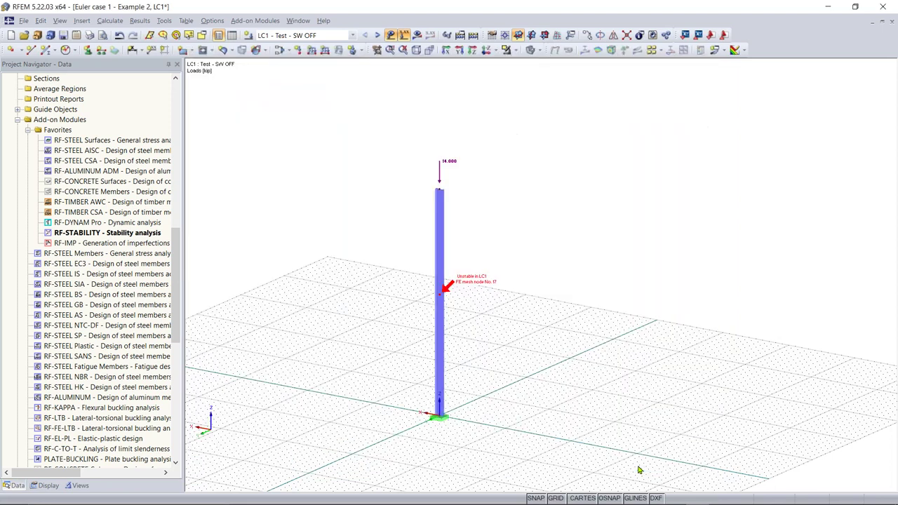
Run RF-STABILITY with the linear LC1 forces and review the critical load factors
{"action": "double_click", "coordinate": [97, 233]}
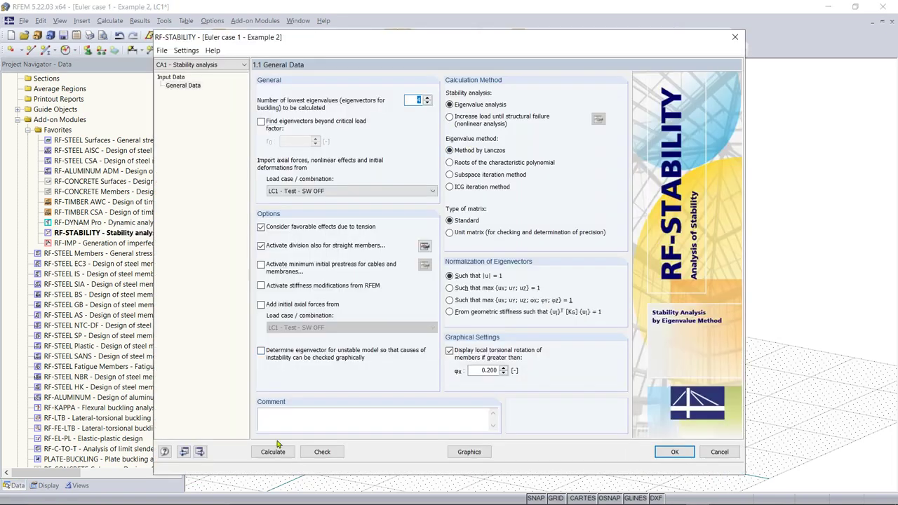
{"action": "left_click", "coordinate": [275, 452]}
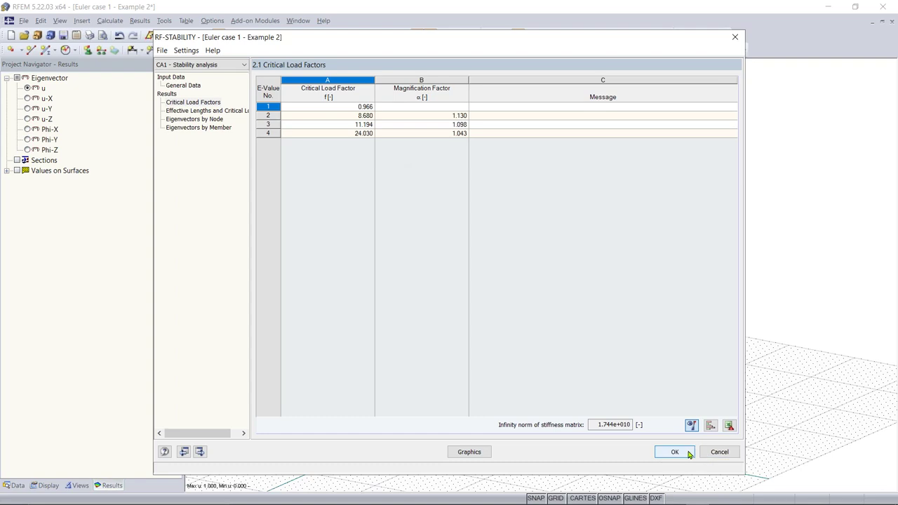
{"action": "left_click", "coordinate": [675, 451]}
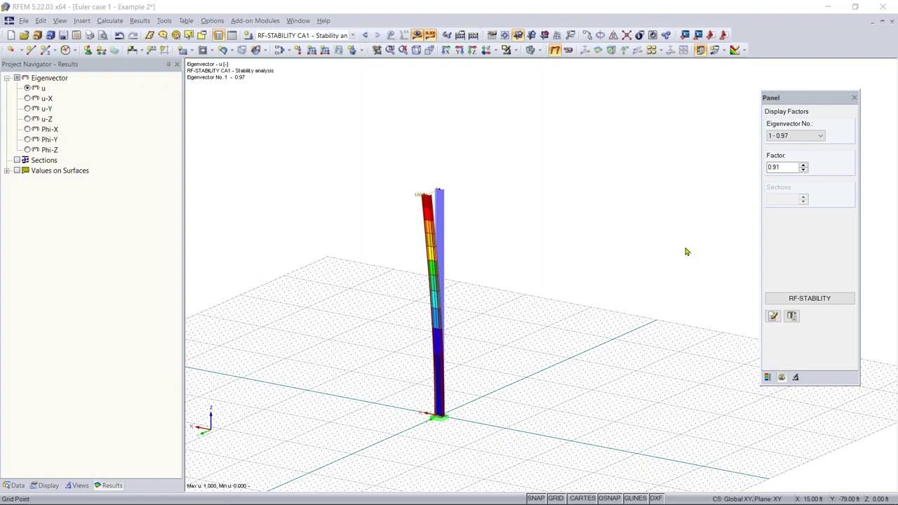
Return to load case LC1, hide the results, and set the column's vertical nodal load to 5 kip downward
{"action": "left_click", "coordinate": [352, 35]}
{"action": "left_click", "coordinate": [328, 46]}
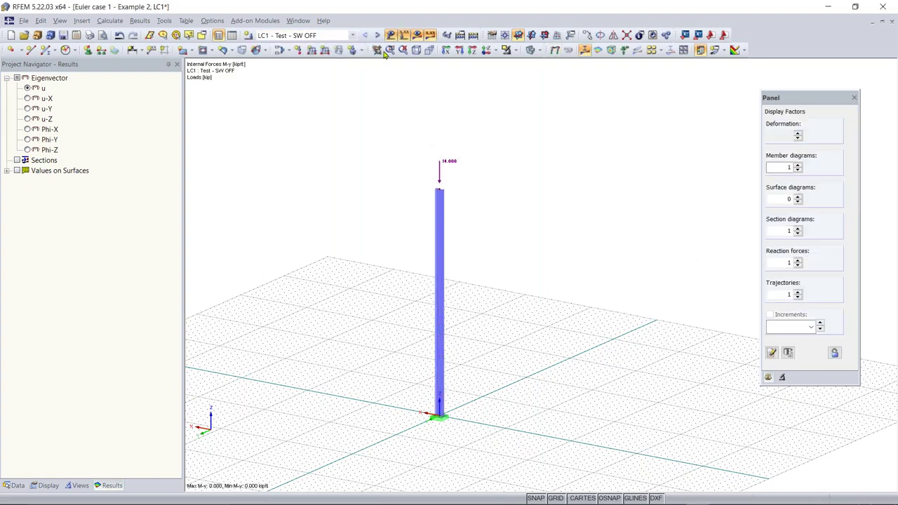
{"action": "left_click", "coordinate": [418, 38]}
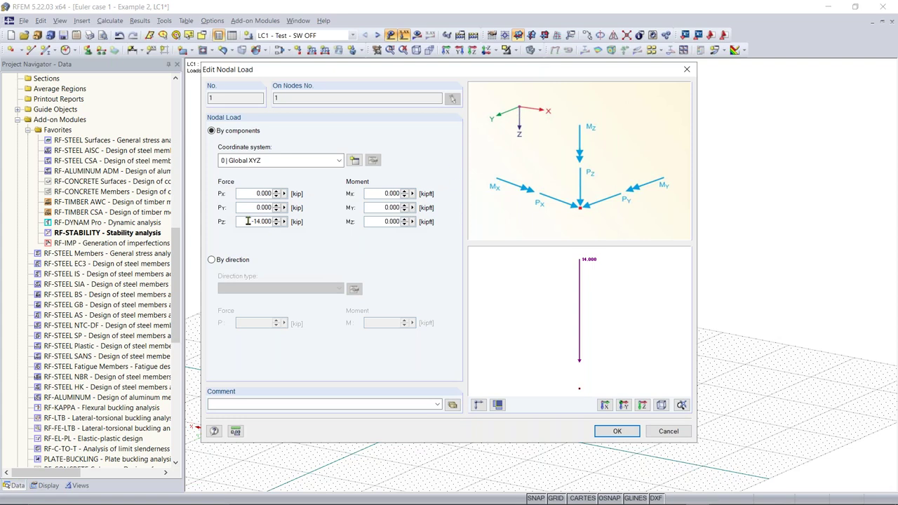
{"action": "double_click", "coordinate": [254, 222]}
{"action": "key", "text": "BackSpace"}
{"action": "type", "text": "5"}
{"action": "left_click", "coordinate": [635, 431]}
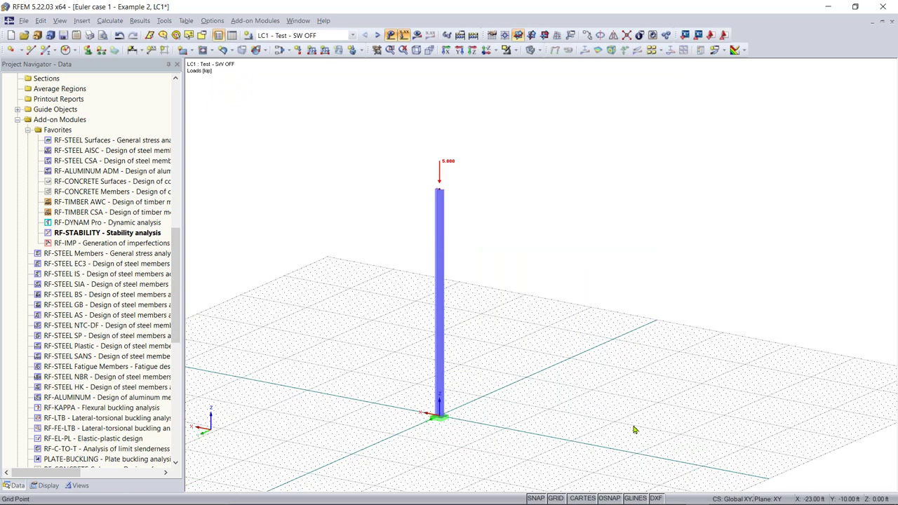
Shorten the column by setting its top node's Z coordinate to 10 ft
{"action": "scroll", "coordinate": [410, 203], "scroll_direction": "up", "scroll_amount": 1}
{"action": "scroll", "coordinate": [411, 203], "scroll_direction": "up", "scroll_amount": 1}
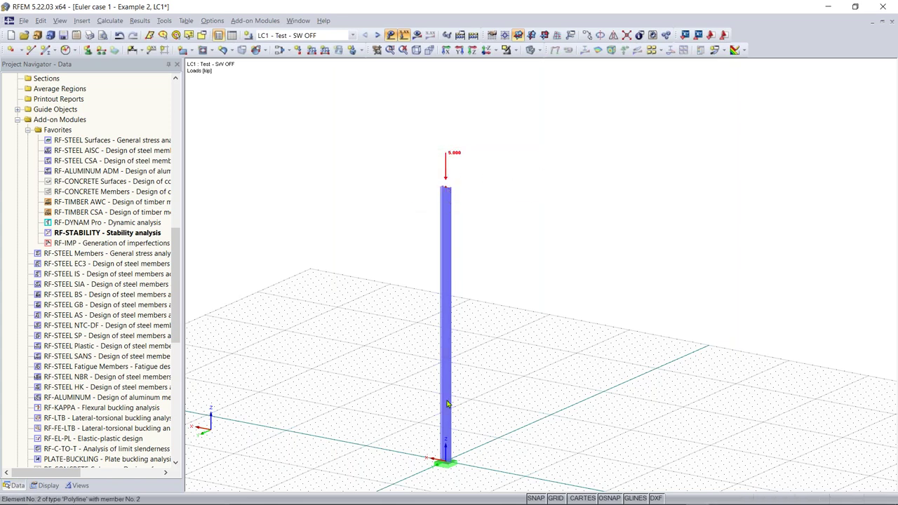
{"action": "double_click", "coordinate": [446, 190]}
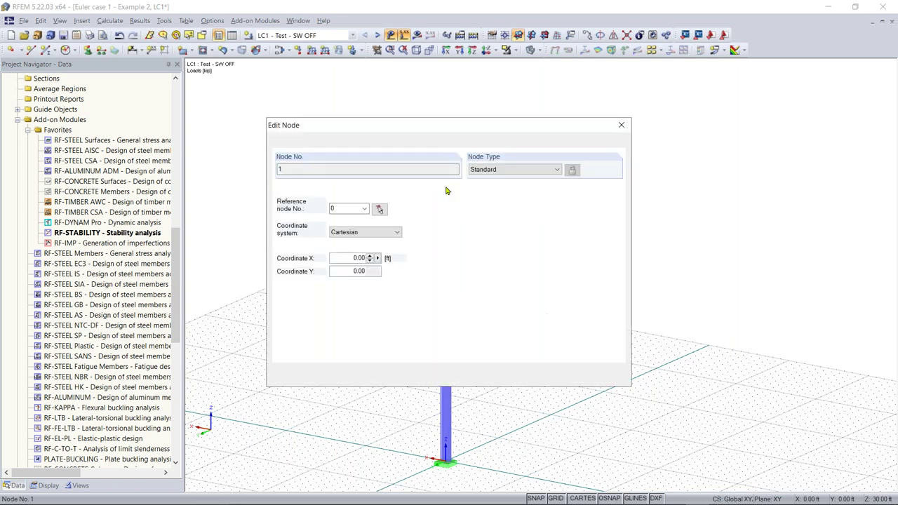
{"action": "double_click", "coordinate": [346, 283]}
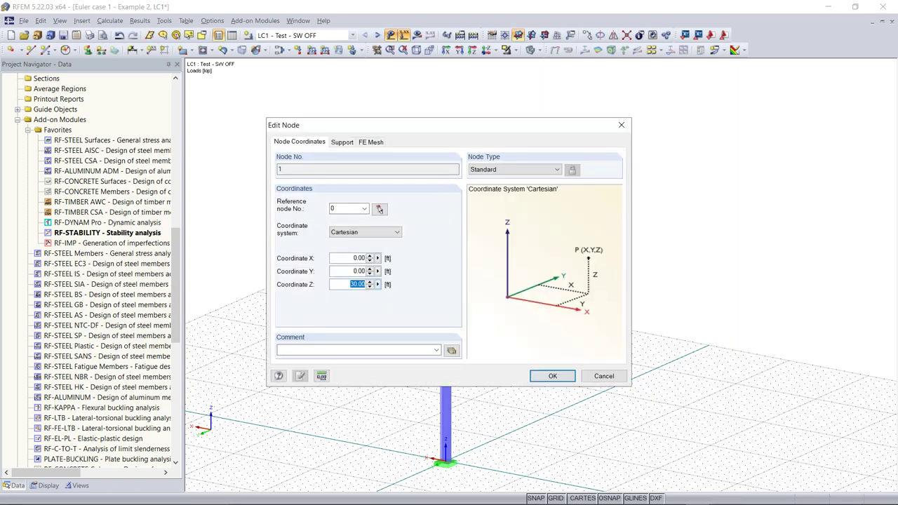
{"action": "type", "text": "10"}
{"action": "key", "text": "Return"}
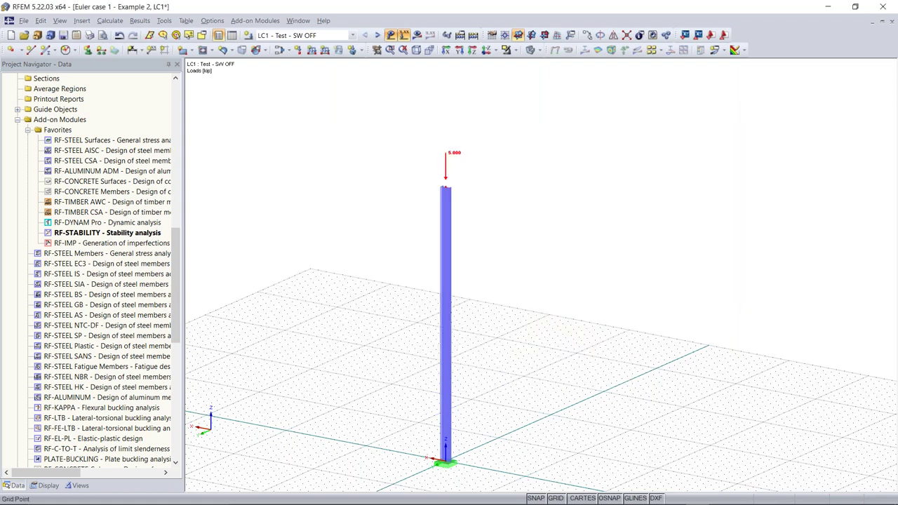
Copy the column with its support and nodal load to a second position along the global Y-axis
{"action": "middle_click_drag", "start_coordinate": [535, 376], "coordinate": [398, 264]}
{"action": "scroll", "coordinate": [463, 267], "scroll_direction": "up", "scroll_amount": 2}
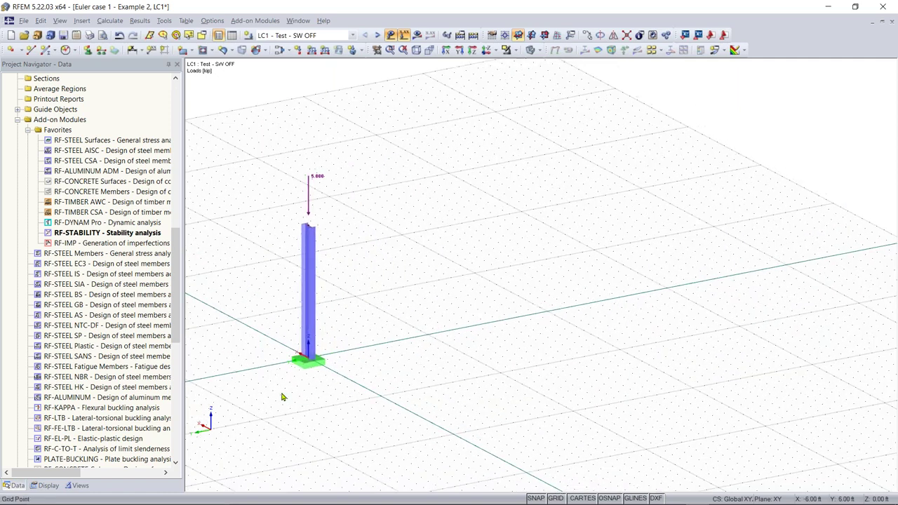
{"action": "left_click", "coordinate": [302, 290]}
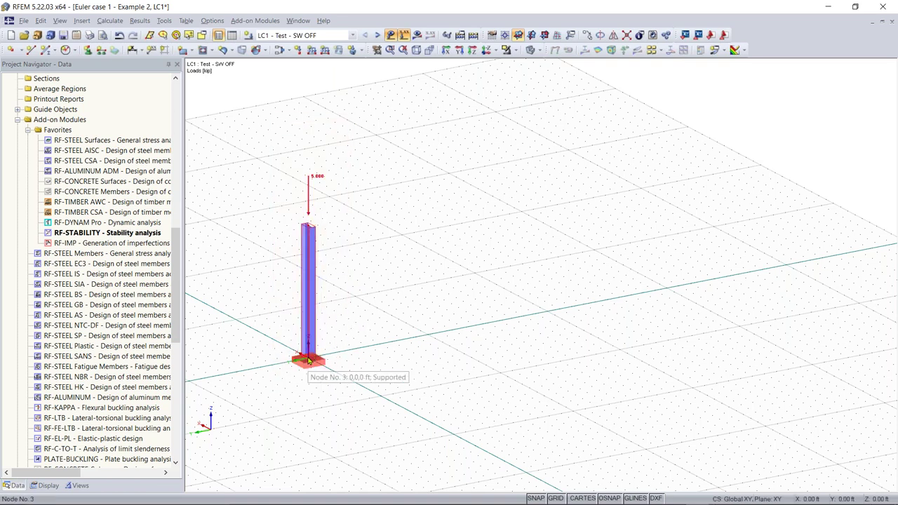
{"action": "left_click_drag", "start_coordinate": [309, 361], "coordinate": [428, 341]}
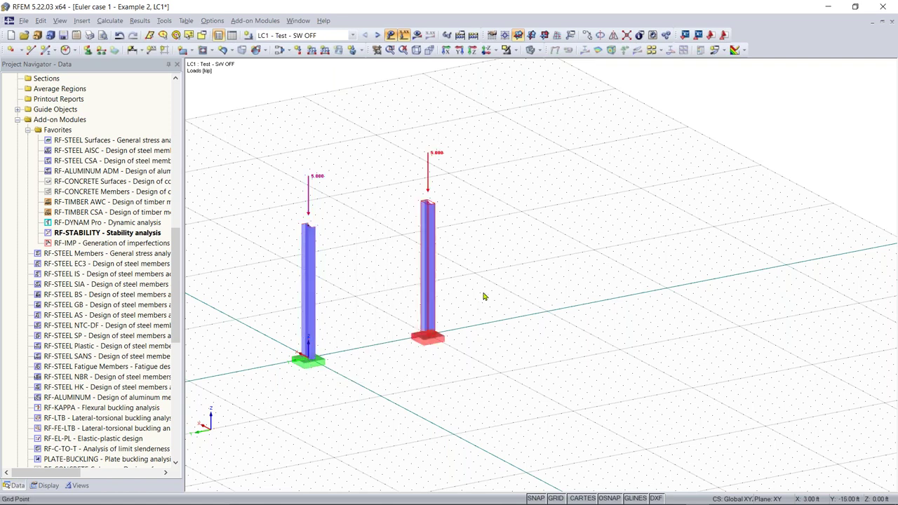
Start a new beam member with the AISC 15 cross-section W 8x15 in Steel A992
{"action": "left_click", "coordinate": [481, 180]}
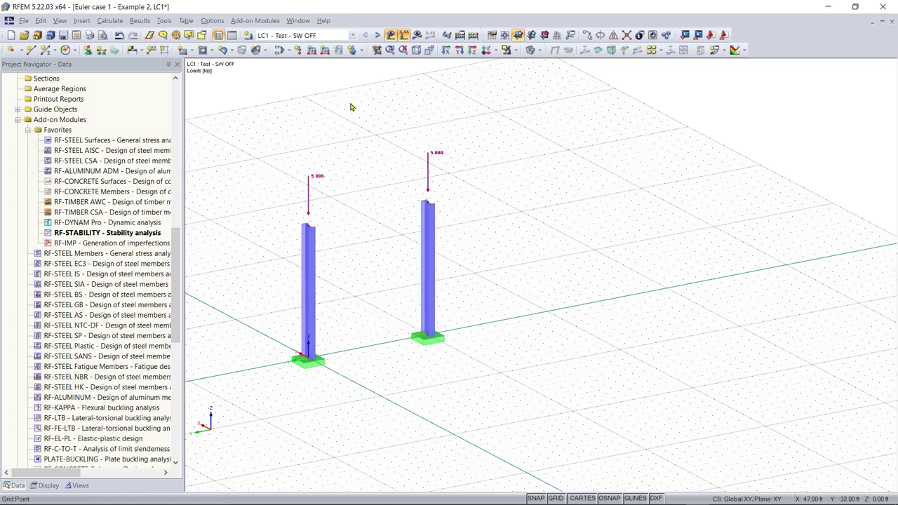
{"action": "left_click", "coordinate": [46, 53]}
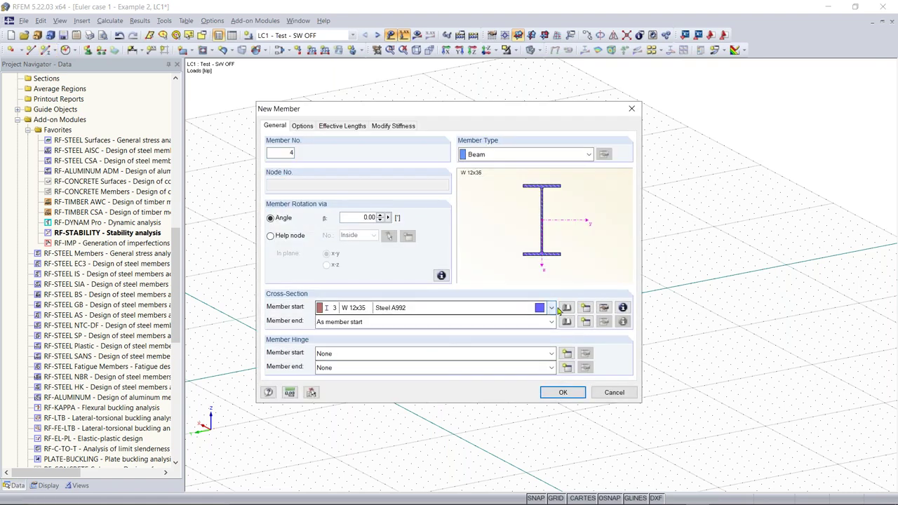
{"action": "left_click", "coordinate": [565, 308]}
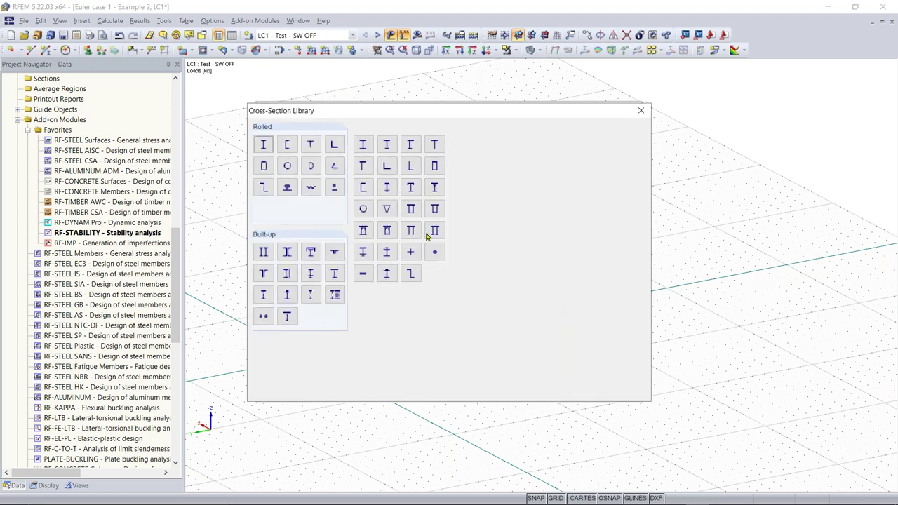
{"action": "key", "text": "Escape"}
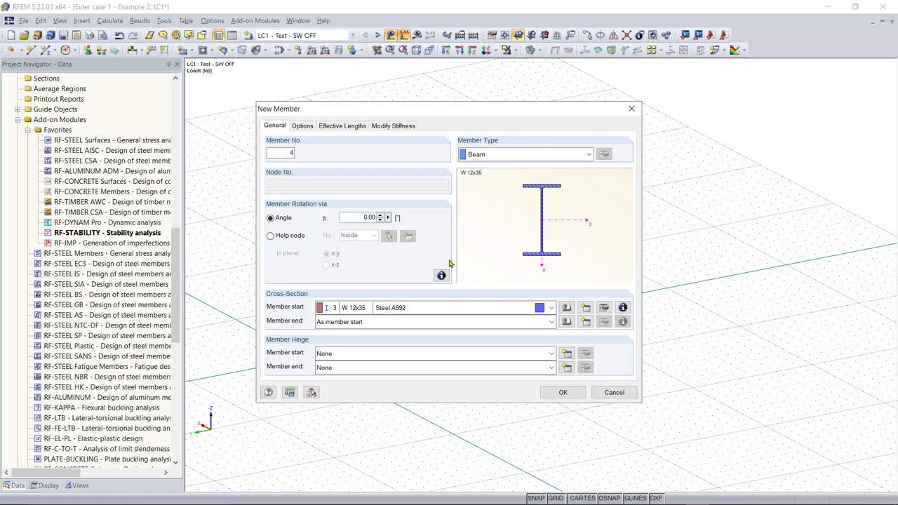
{"action": "left_click", "coordinate": [565, 307]}
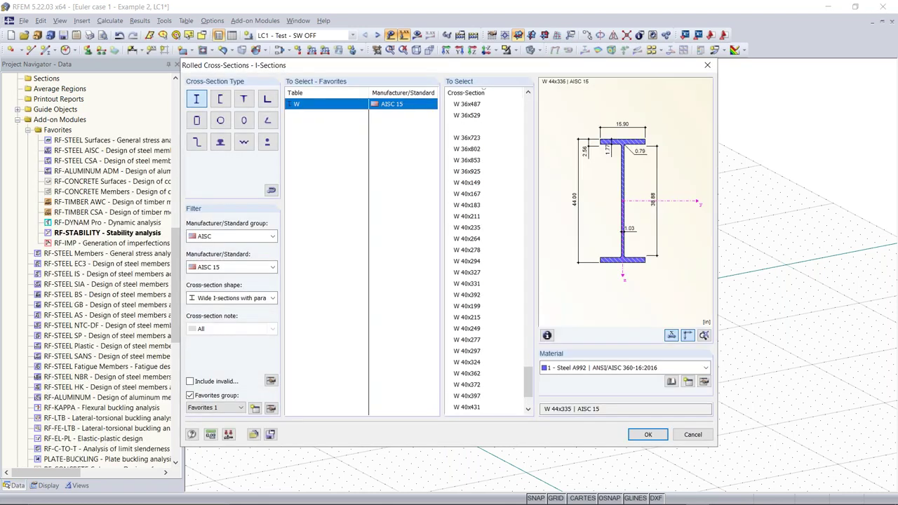
{"action": "scroll", "coordinate": [485, 267], "scroll_direction": "up", "scroll_amount": 15}
{"action": "scroll", "coordinate": [485, 270], "scroll_direction": "up", "scroll_amount": 20}
{"action": "scroll", "coordinate": [491, 266], "scroll_direction": "up", "scroll_amount": 15}
{"action": "scroll", "coordinate": [491, 266], "scroll_direction": "up", "scroll_amount": 15}
{"action": "scroll", "coordinate": [491, 270], "scroll_direction": "up", "scroll_amount": 11}
{"action": "scroll", "coordinate": [493, 274], "scroll_direction": "up", "scroll_amount": 5}
{"action": "left_click", "coordinate": [474, 117]}
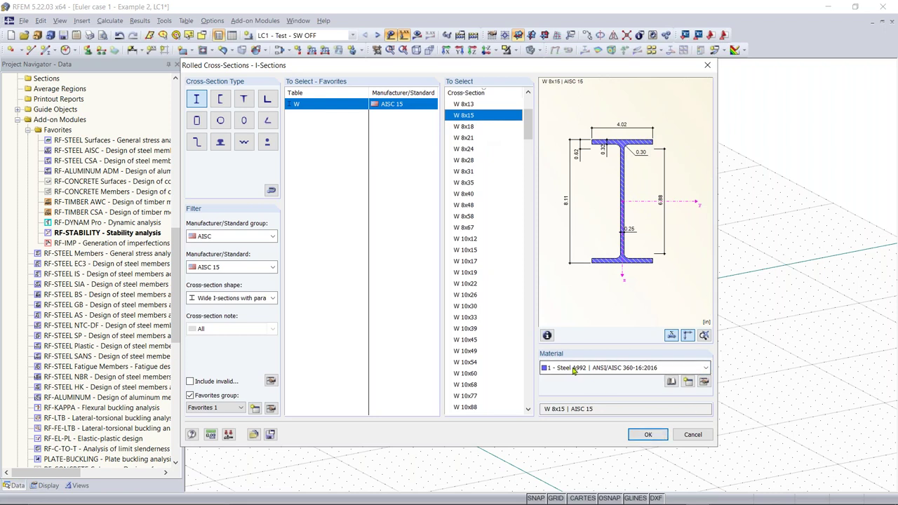
{"action": "left_click", "coordinate": [647, 433]}
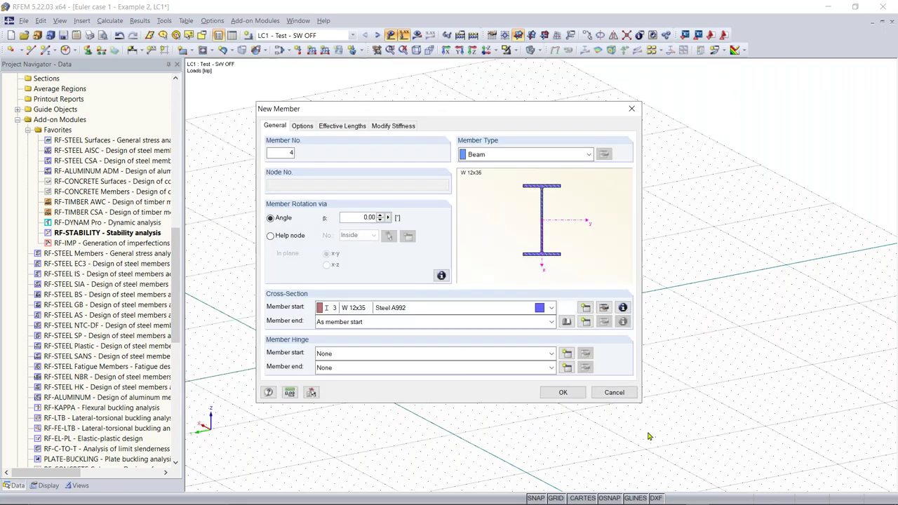
{"action": "left_click", "coordinate": [564, 393]}
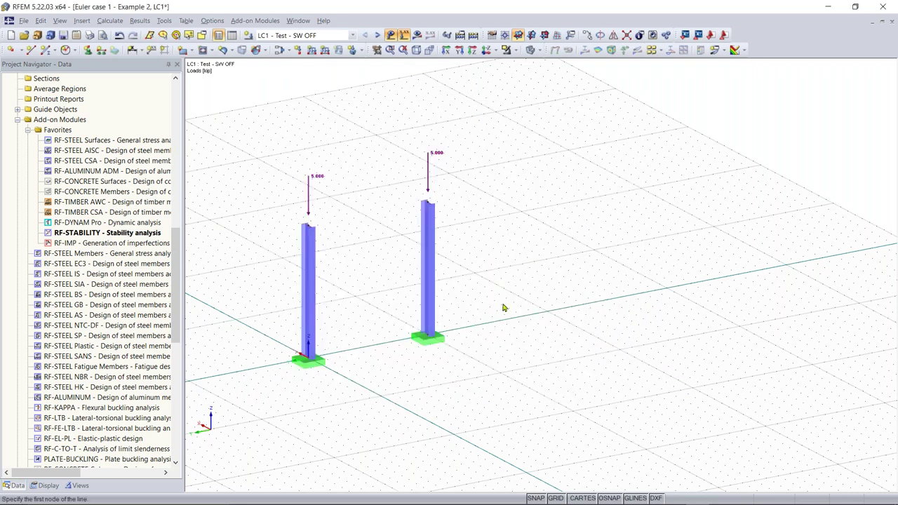
Draw the beam between the top nodes of the two columns to form a portal frame
{"action": "left_click", "coordinate": [307, 226]}
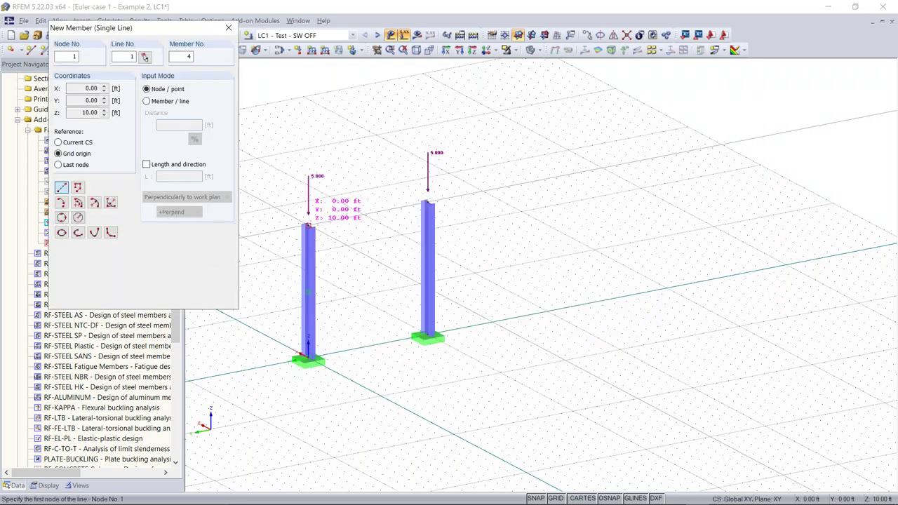
{"action": "scroll", "coordinate": [316, 228], "scroll_direction": "up", "scroll_amount": 3}
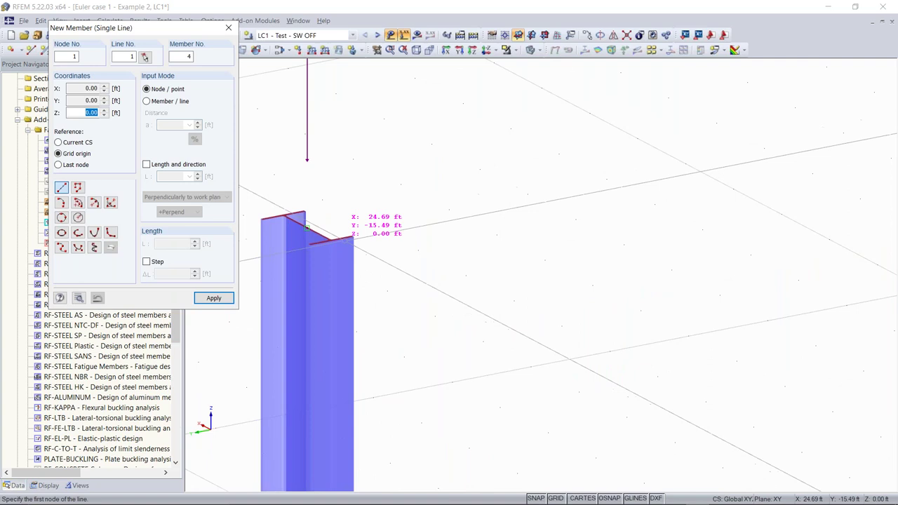
{"action": "scroll", "coordinate": [343, 239], "scroll_direction": "down", "scroll_amount": 4}
{"action": "scroll", "coordinate": [420, 251], "scroll_direction": "up", "scroll_amount": 5}
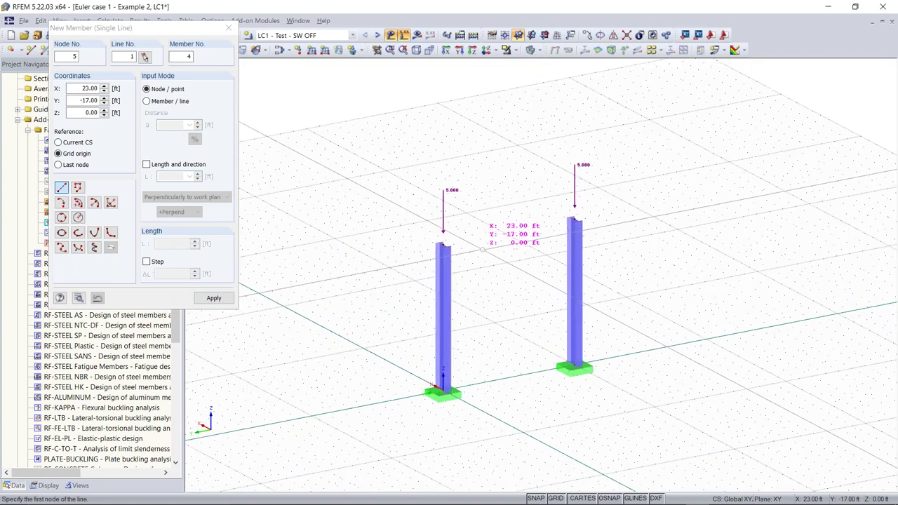
{"action": "middle_click_drag", "start_coordinate": [477, 251], "coordinate": [421, 206]}
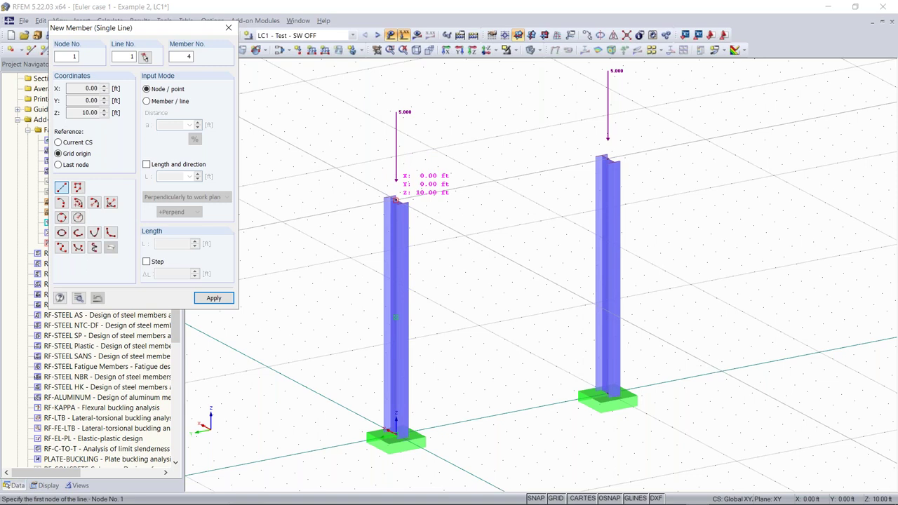
{"action": "left_click", "coordinate": [395, 200]}
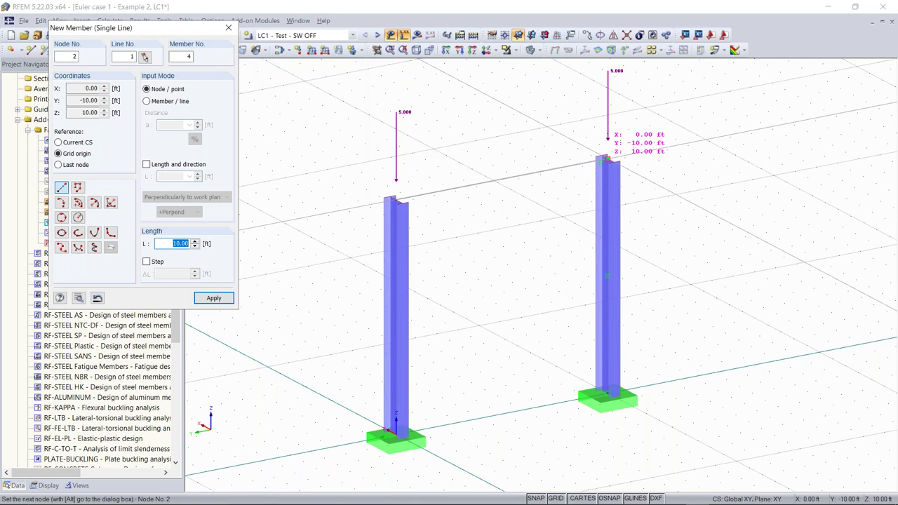
{"action": "left_click", "coordinate": [607, 160]}
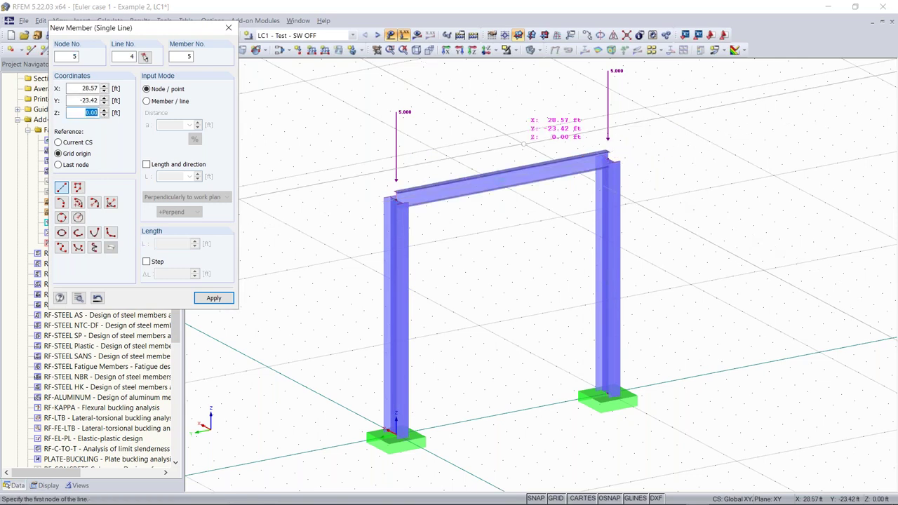
{"action": "key", "text": "Escape"}
{"action": "middle_click_drag", "start_coordinate": [537, 301], "coordinate": [469, 295]}
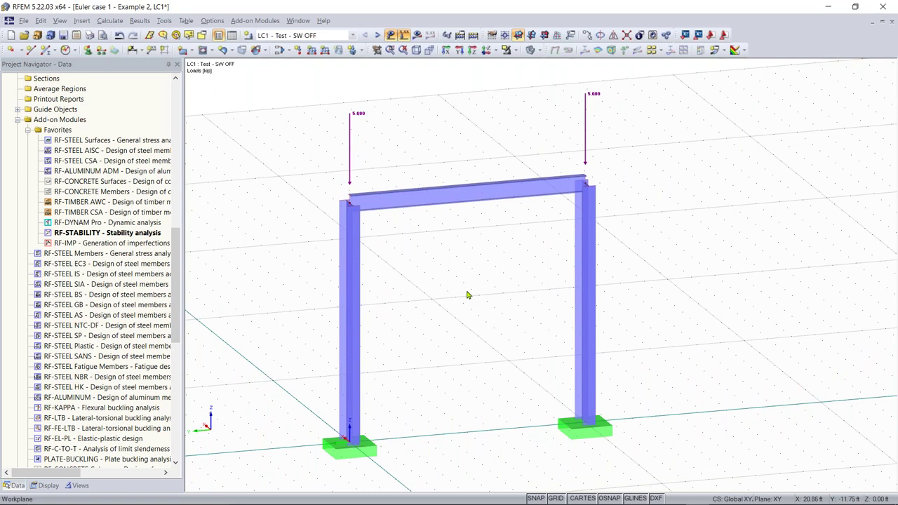
Show the LC1 results and examine the frame's global deformations u and uZ
{"action": "left_click", "coordinate": [417, 36]}
{"action": "left_click", "coordinate": [432, 274]}
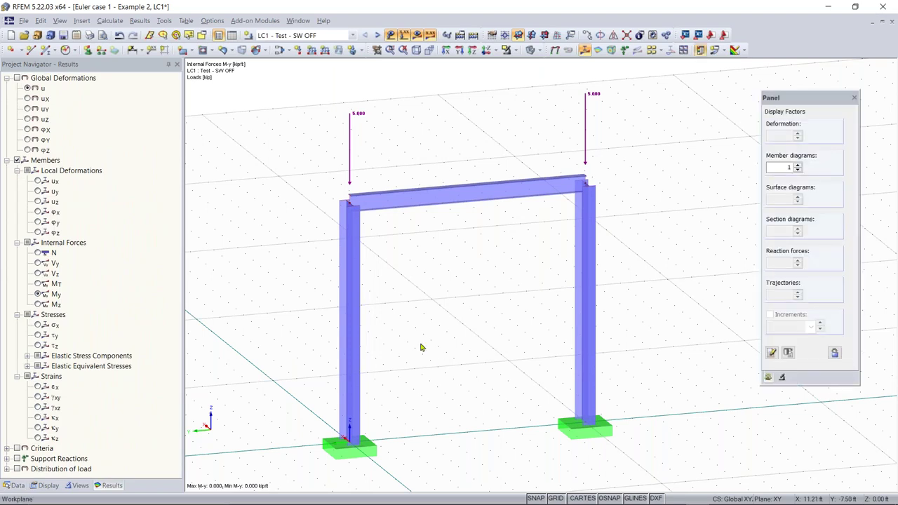
{"action": "scroll", "coordinate": [507, 316], "scroll_direction": "down", "scroll_amount": 1}
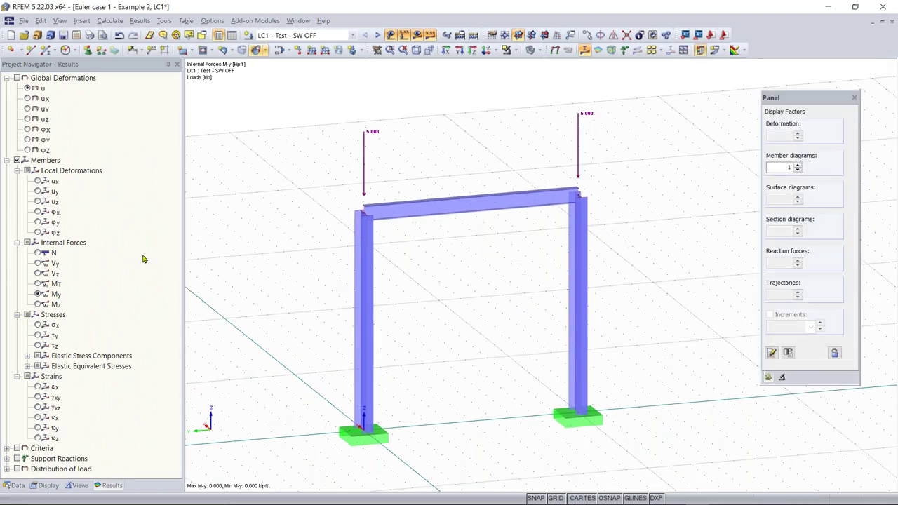
{"action": "left_click", "coordinate": [17, 78]}
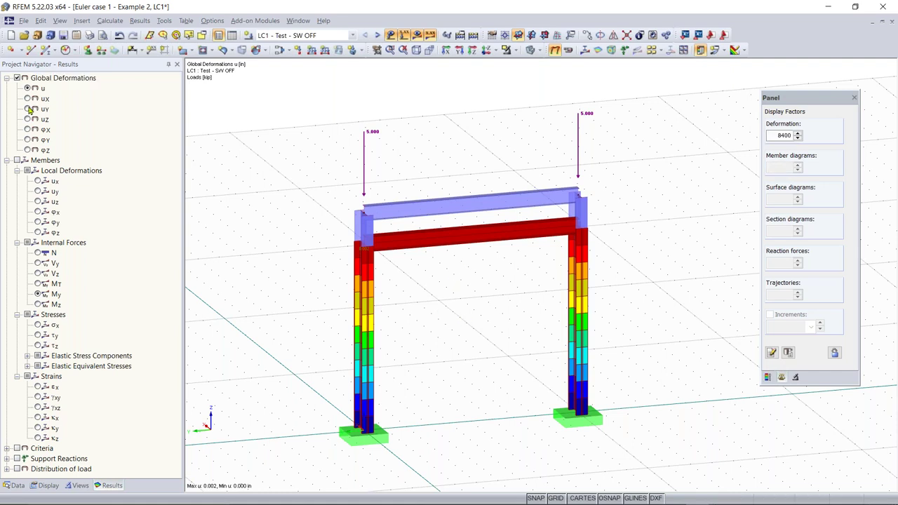
{"action": "left_click", "coordinate": [27, 119]}
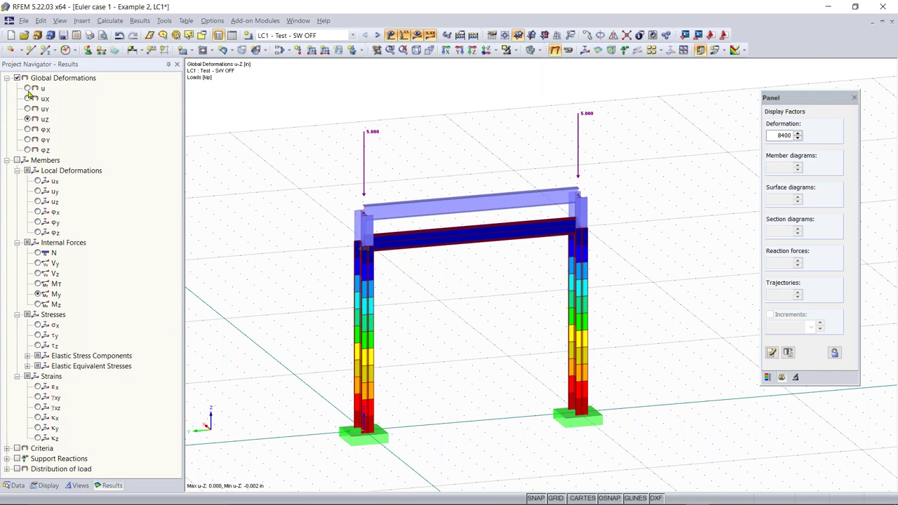
{"action": "left_click", "coordinate": [27, 89]}
{"action": "mouse_move", "coordinate": [419, 286]}
{"action": "middle_mouse_down", "text": "ctrl"}
{"action": "mouse_move", "coordinate": [535, 296]}
{"action": "mouse_move", "coordinate": [421, 281]}
{"action": "middle_mouse_up", "text": "ctrl"}
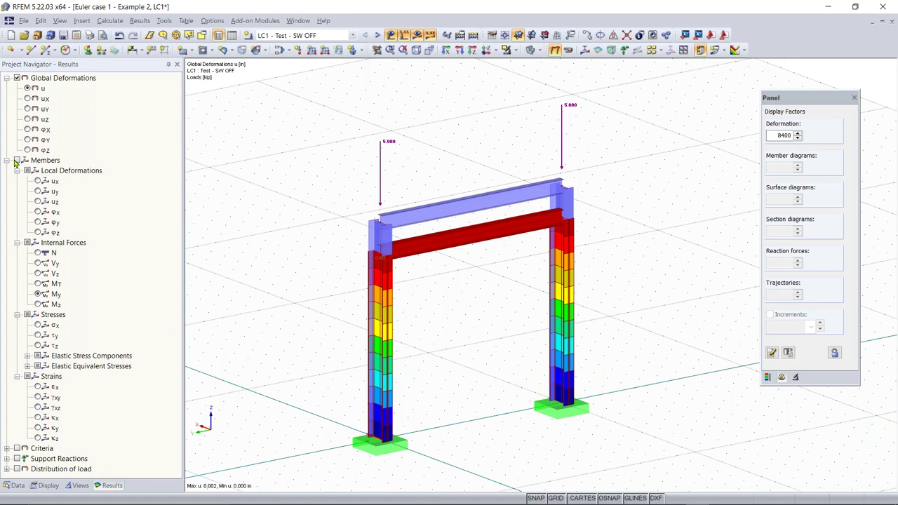
Display the member internal forces Mz and raise the member diagram display factor to 1.5
{"action": "left_click", "coordinate": [16, 160]}
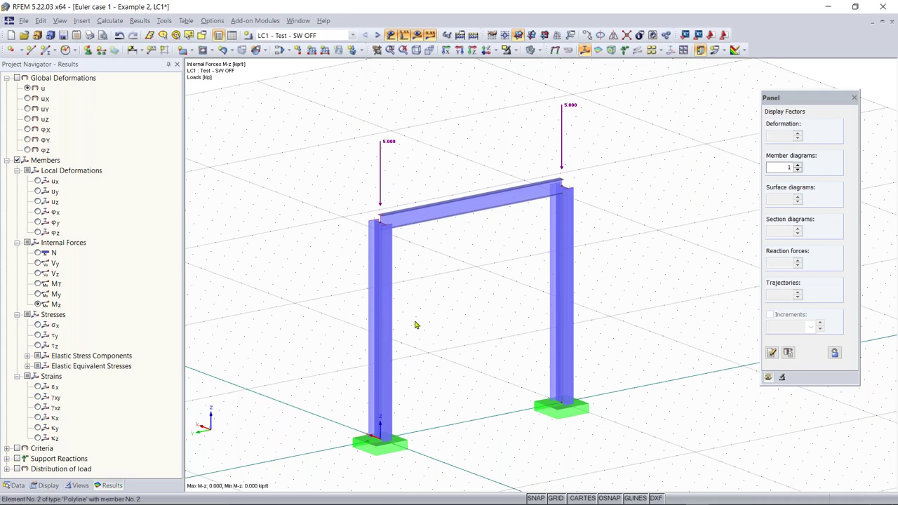
{"action": "middle_click_drag", "start_coordinate": [416, 325], "coordinate": [779, 22], "text": "ctrl"}
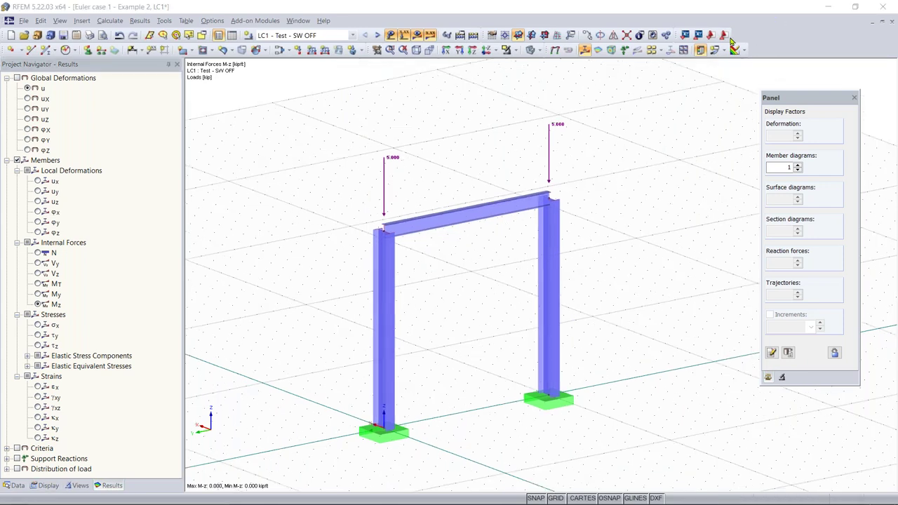
{"action": "left_click", "coordinate": [799, 165]}
{"action": "left_click", "coordinate": [799, 165]}
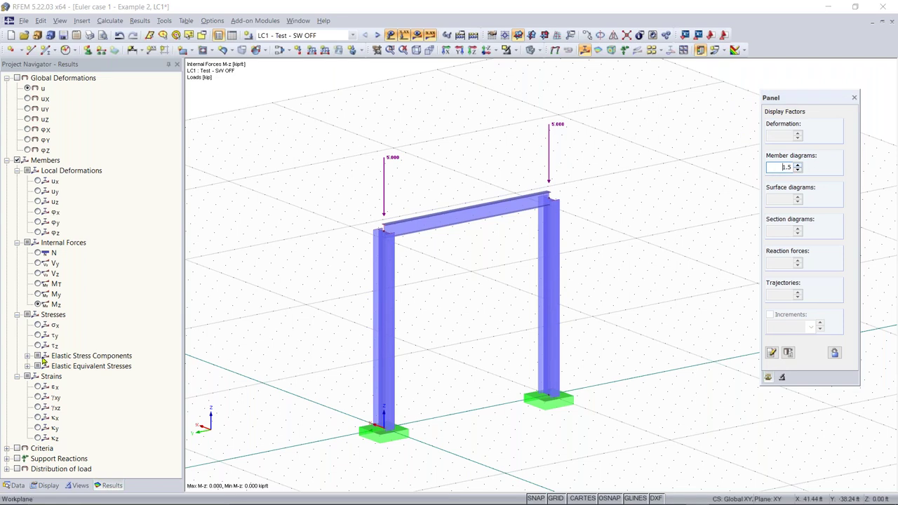
Try the Cross-Sections display for member results, and set it to Two-Colored
{"action": "left_click", "coordinate": [48, 485]}
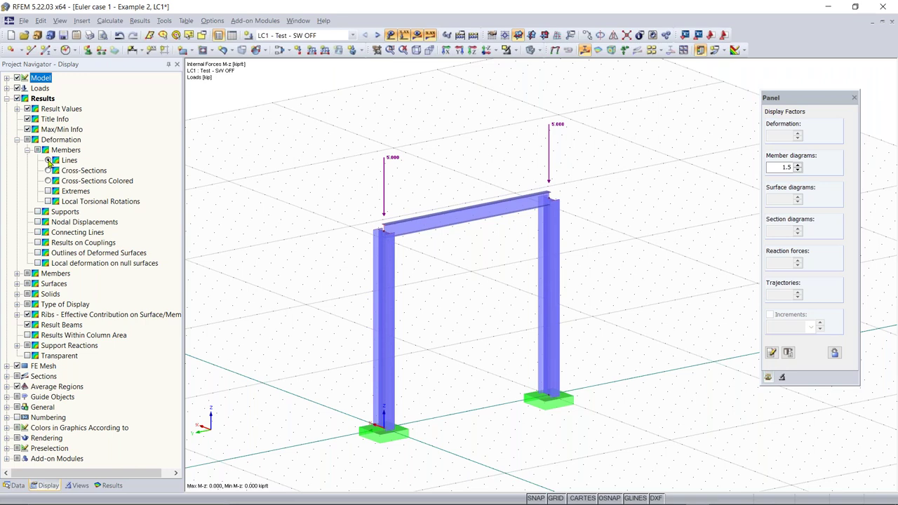
{"action": "left_click", "coordinate": [17, 273]}
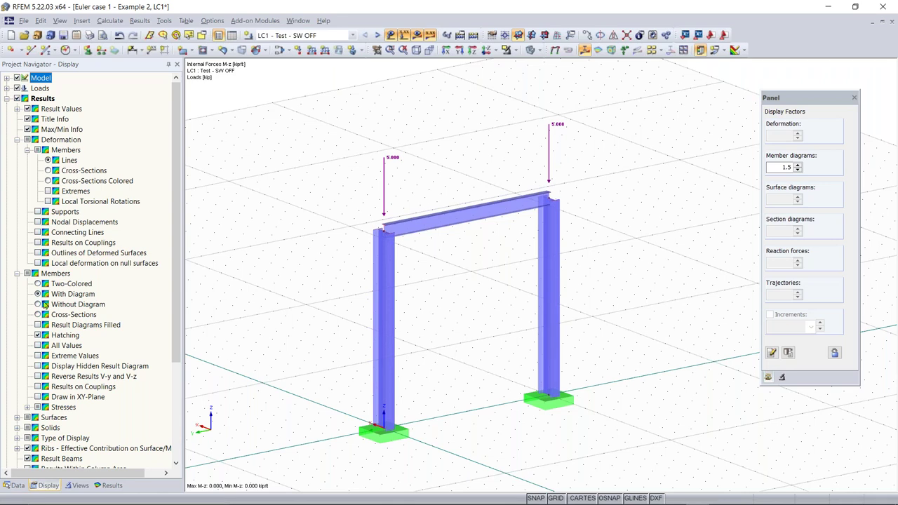
{"action": "left_click", "coordinate": [38, 314]}
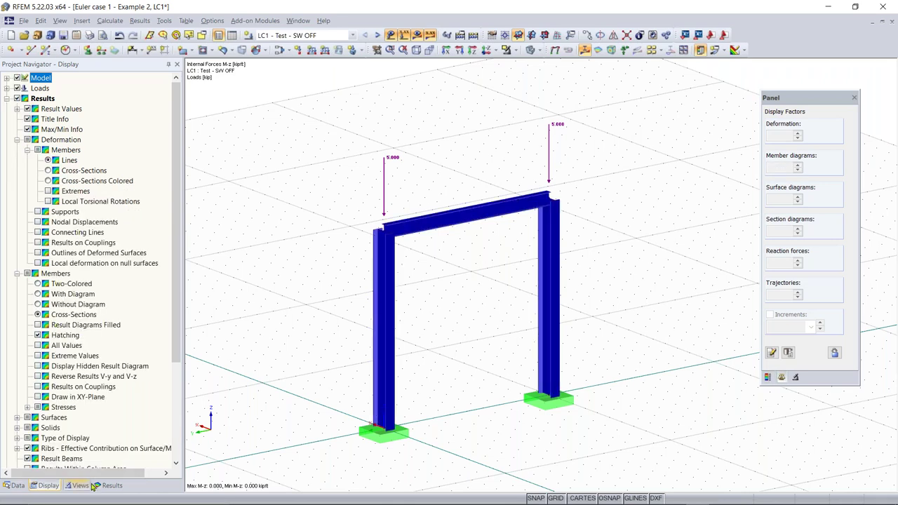
{"action": "left_click", "coordinate": [38, 283]}
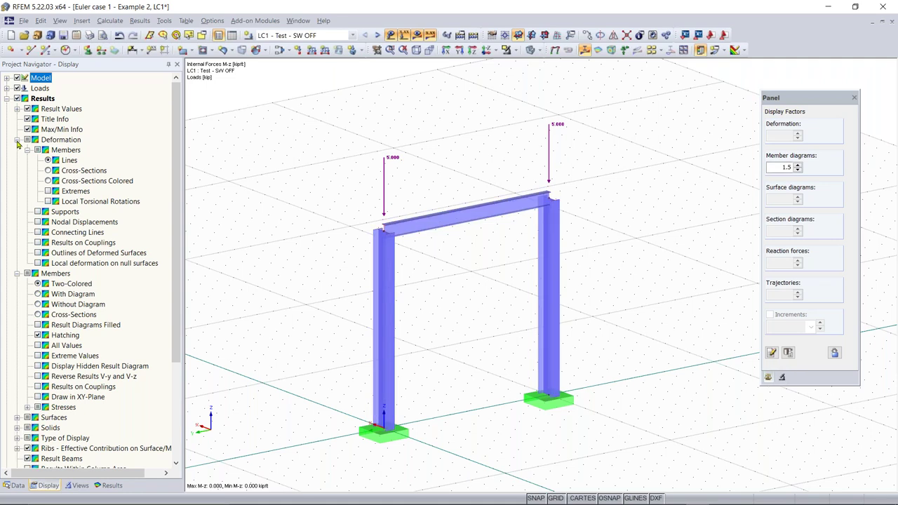
{"action": "left_click", "coordinate": [17, 141]}
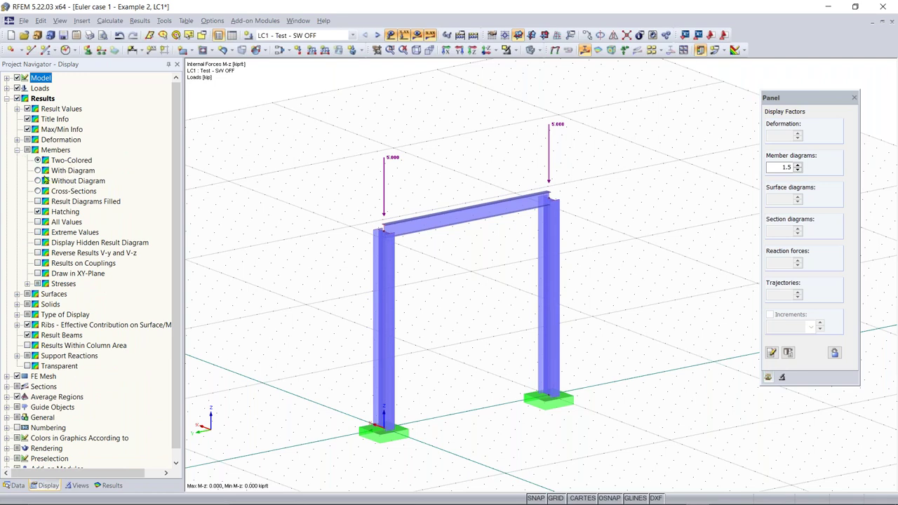
Examine the axial forces N and the bending moments My in the frame members
{"action": "left_click", "coordinate": [106, 485]}
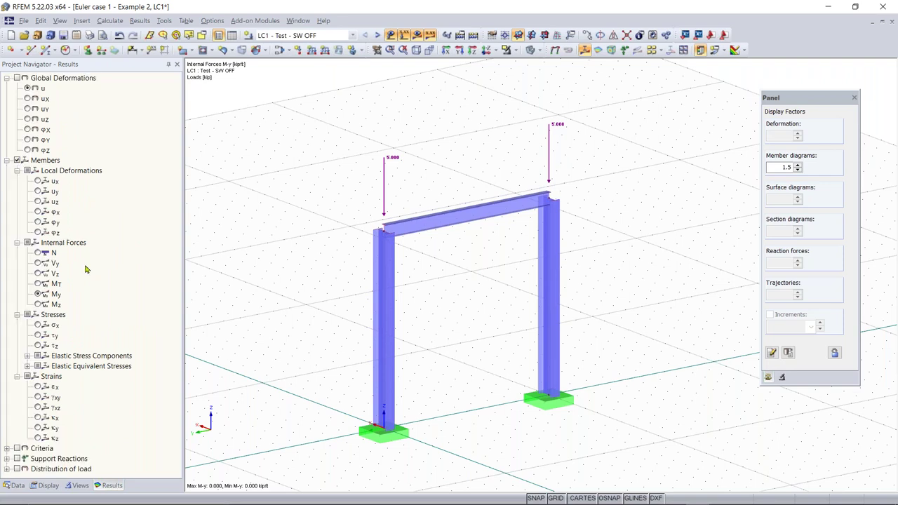
{"action": "left_click", "coordinate": [39, 252]}
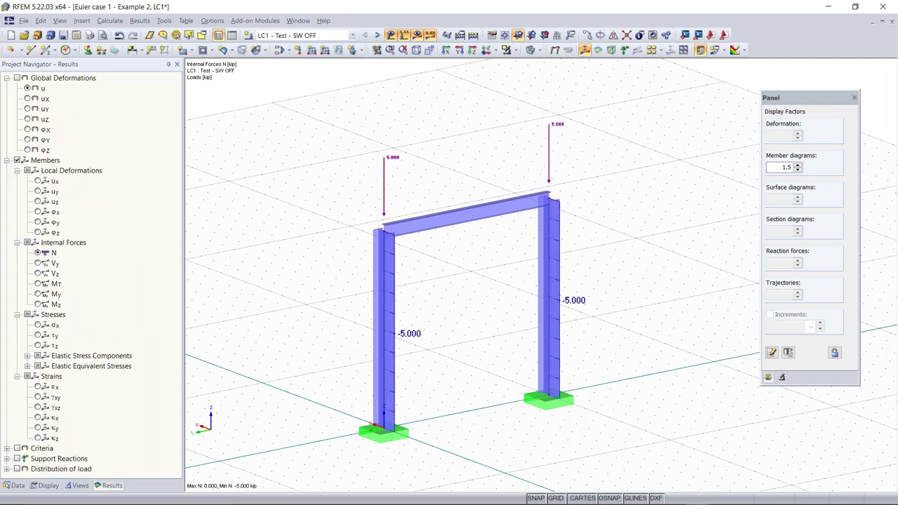
{"action": "left_click", "coordinate": [38, 294]}
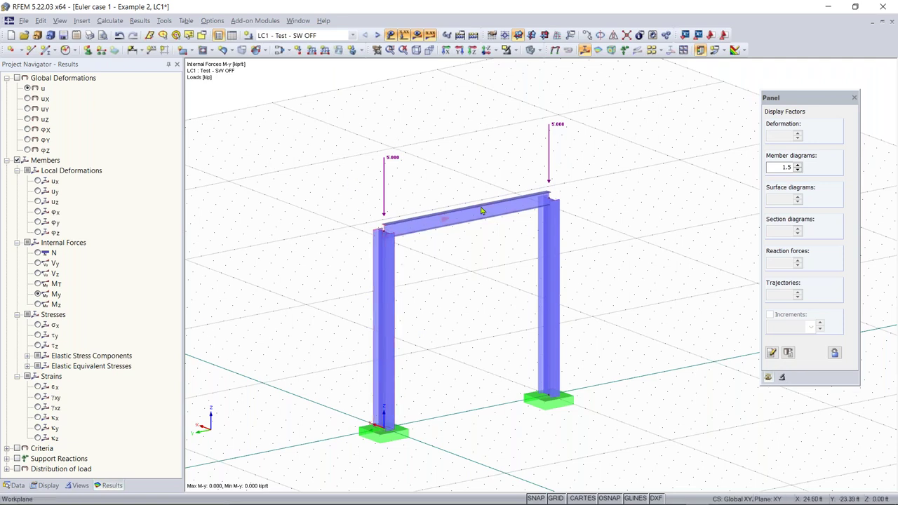
Add a horizontal force PX of 1 kip to the nodal load at the top of the first column
{"action": "left_click", "coordinate": [40, 53]}
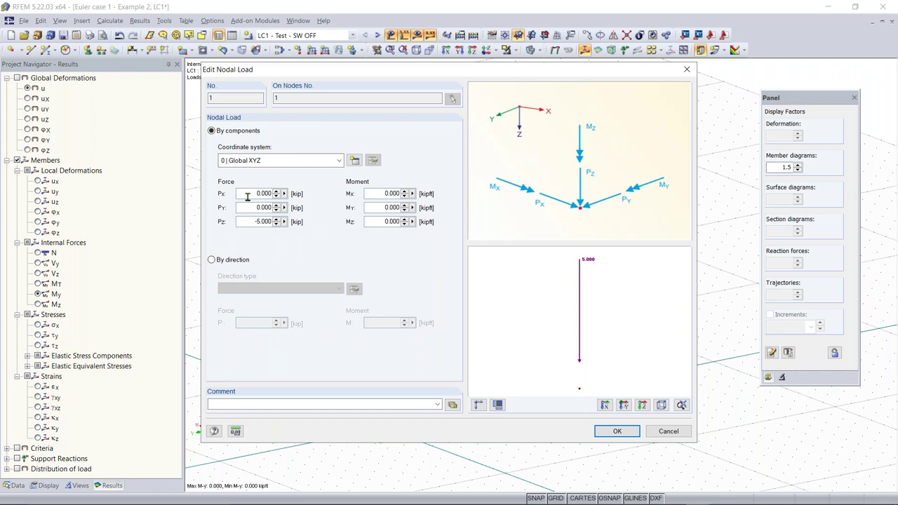
{"action": "left_click", "coordinate": [247, 197]}
{"action": "type", "text": "1"}
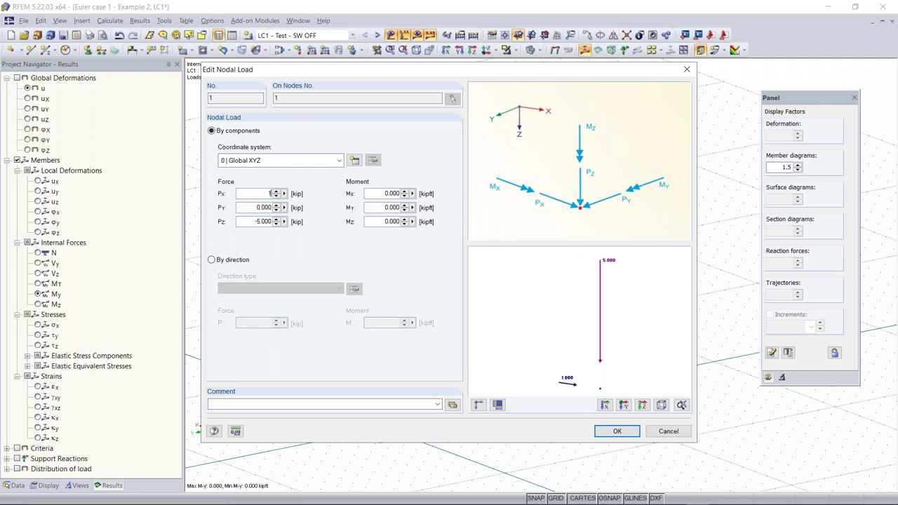
{"action": "key", "text": "Return"}
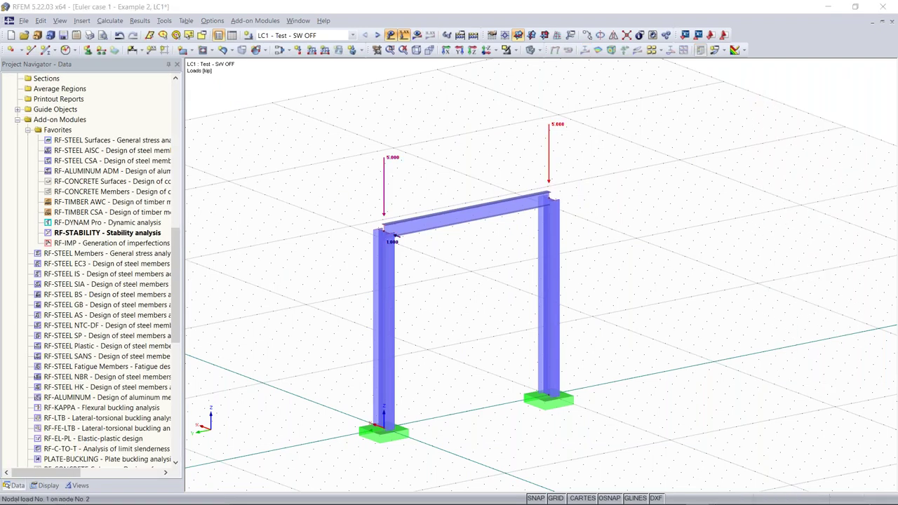
Add a horizontal force PX of 1 kip to the nodal load at the top of the second column and recalculate the results
{"action": "double_click", "coordinate": [393, 237]}
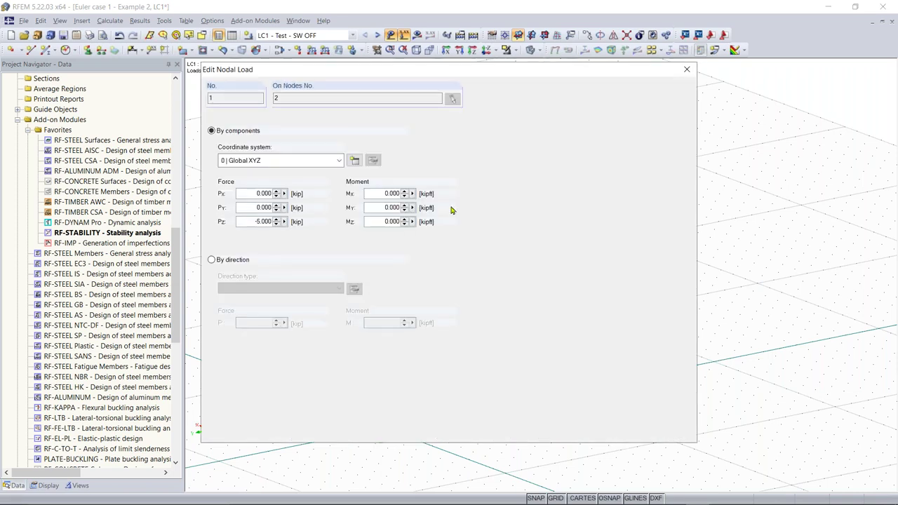
{"action": "double_click", "coordinate": [264, 194]}
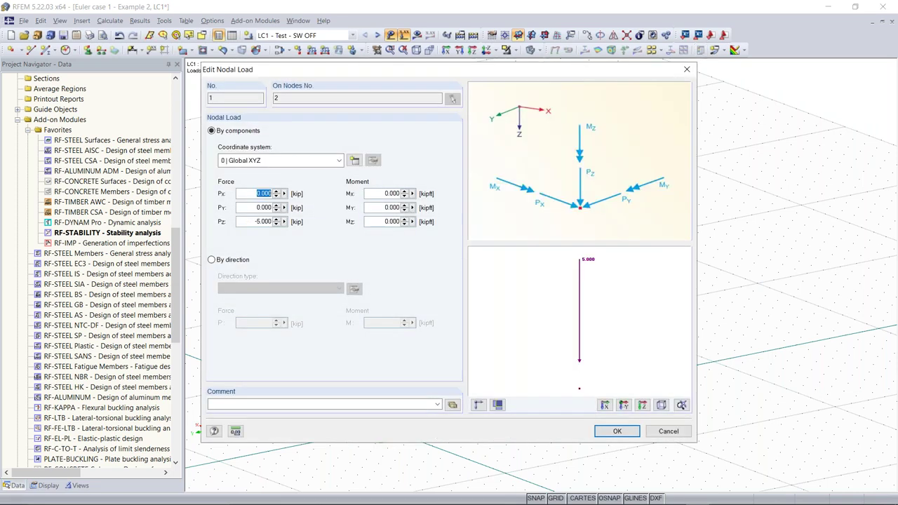
{"action": "type", "text": "1"}
{"action": "left_click", "coordinate": [616, 430]}
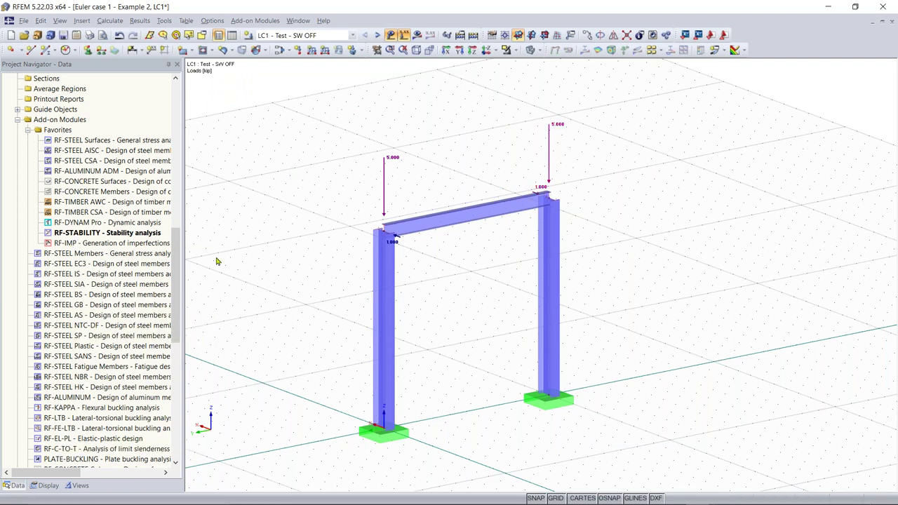
{"action": "left_click", "coordinate": [403, 35]}
{"action": "left_click", "coordinate": [431, 274]}
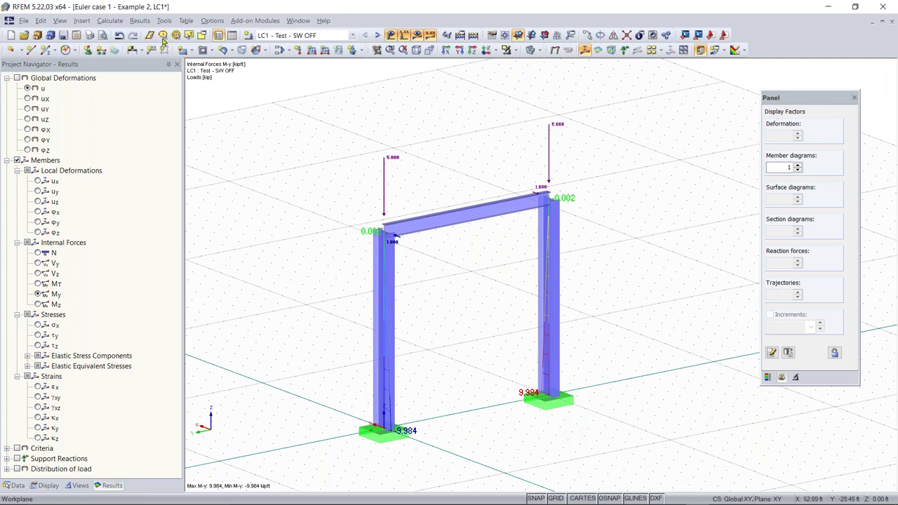
Review the calculation parameters and the FE mesh settings for dividing straight members
{"action": "left_click", "coordinate": [109, 20]}
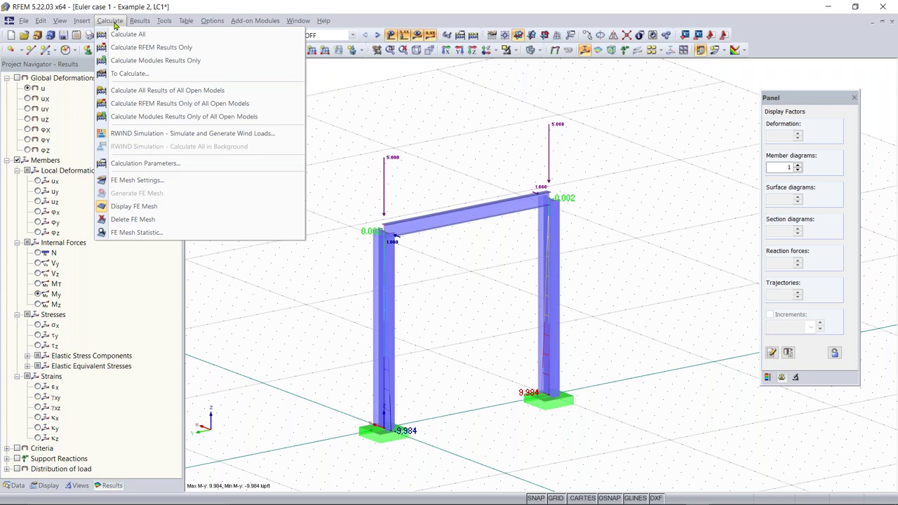
{"action": "left_click", "coordinate": [147, 165]}
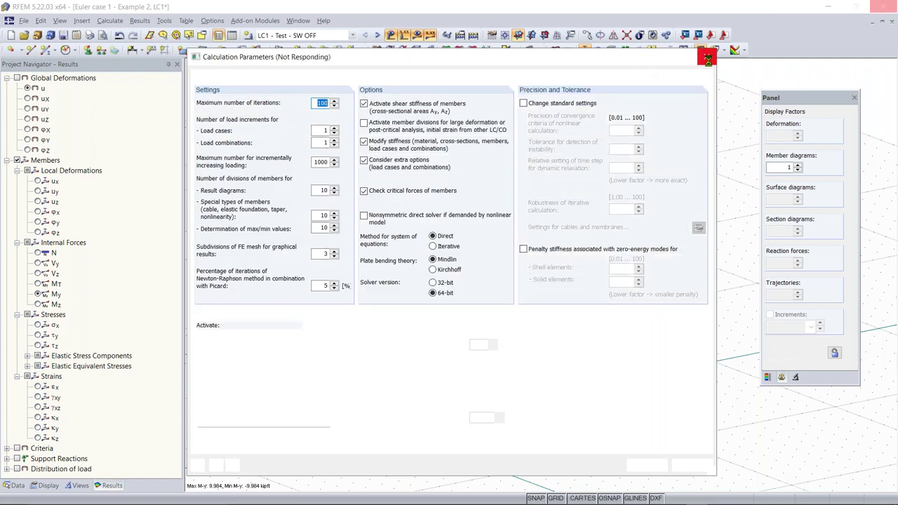
{"action": "left_click", "coordinate": [706, 57]}
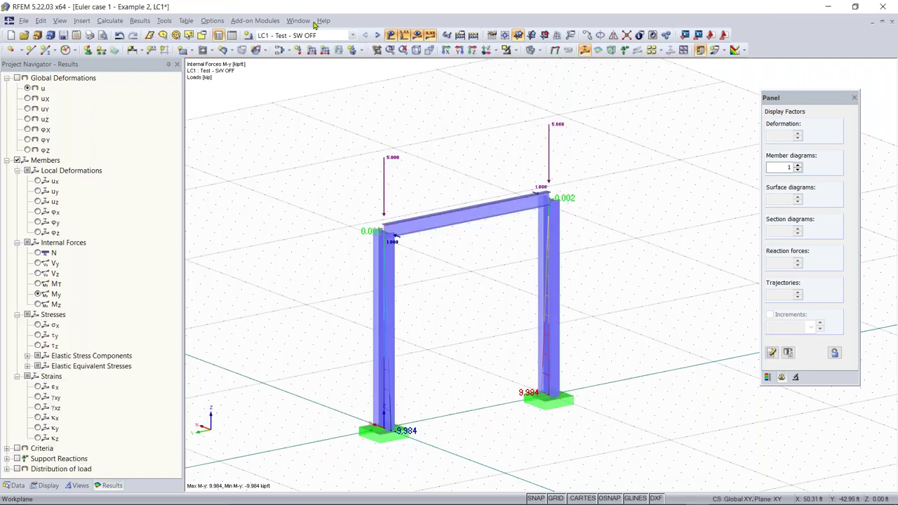
{"action": "left_click", "coordinate": [109, 21]}
{"action": "left_click", "coordinate": [138, 184]}
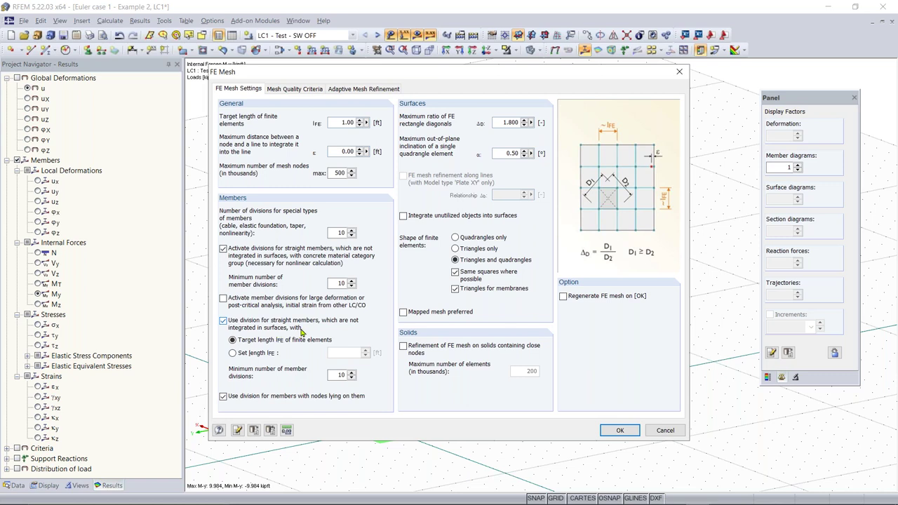
{"action": "left_click", "coordinate": [621, 431]}
{"action": "left_click", "coordinate": [547, 397]}
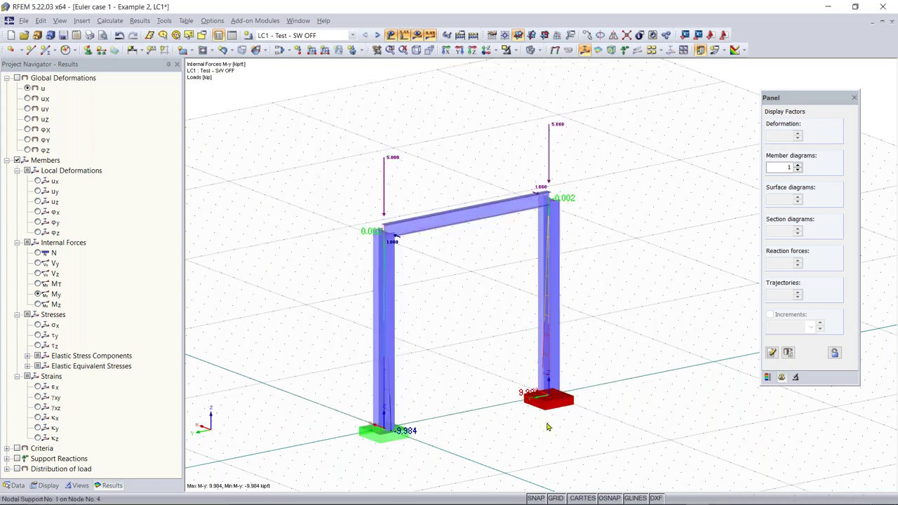
{"action": "key", "text": "Escape"}
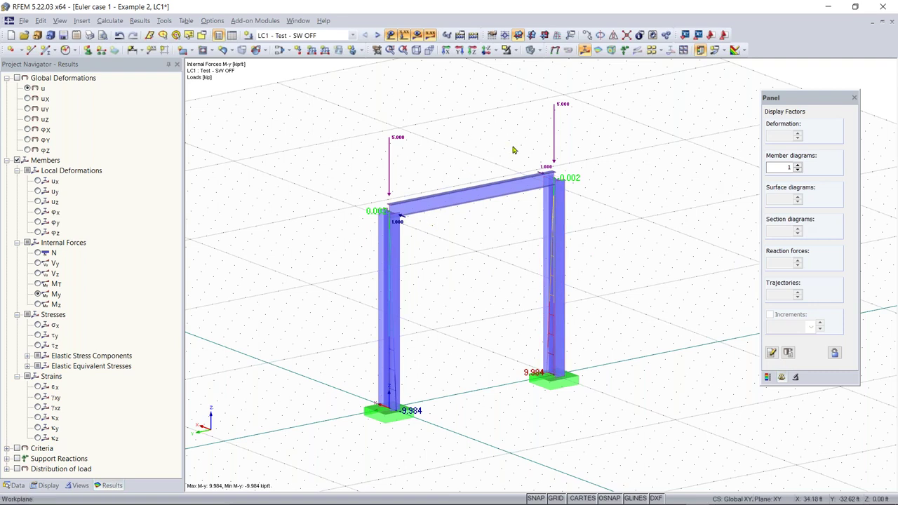
Show the frame's global deformations u with the deformed members drawn as Cross-Sections Colored
{"action": "mouse_move", "coordinate": [438, 378]}
{"action": "middle_mouse_down", "text": "ctrl"}
{"action": "mouse_move", "coordinate": [469, 364]}
{"action": "mouse_move", "coordinate": [431, 373]}
{"action": "middle_mouse_up", "text": "ctrl"}
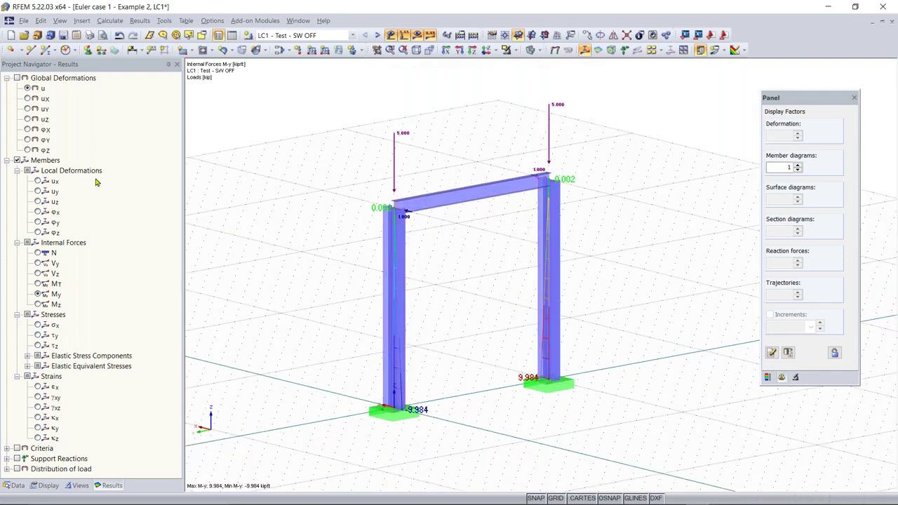
{"action": "left_click", "coordinate": [17, 78]}
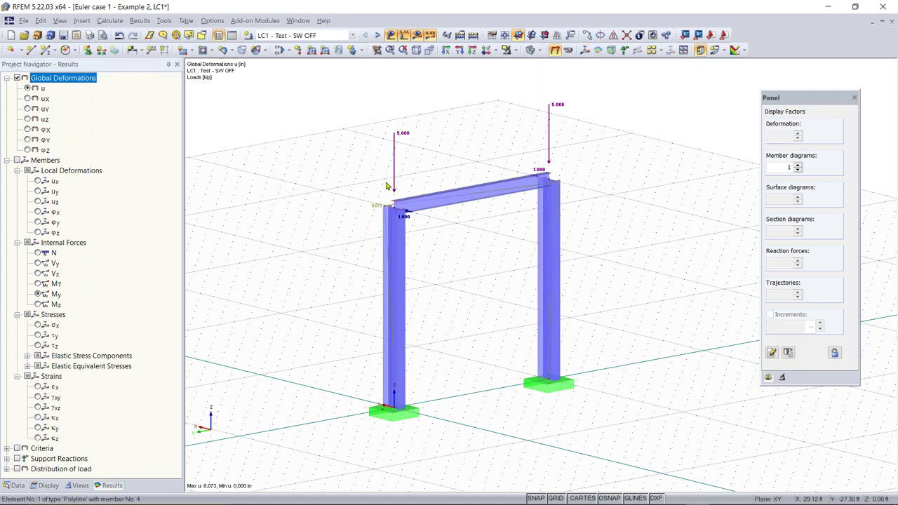
{"action": "left_click", "coordinate": [49, 485]}
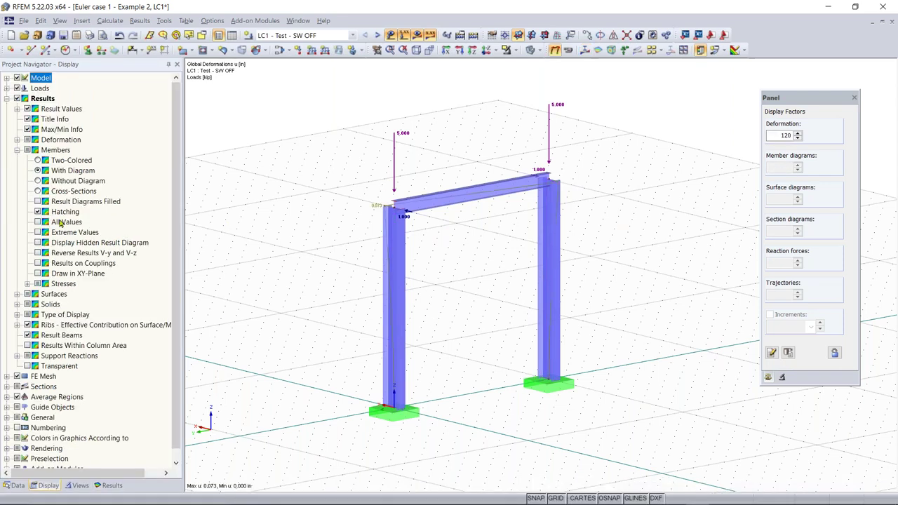
{"action": "left_click", "coordinate": [17, 140]}
{"action": "left_click", "coordinate": [49, 171]}
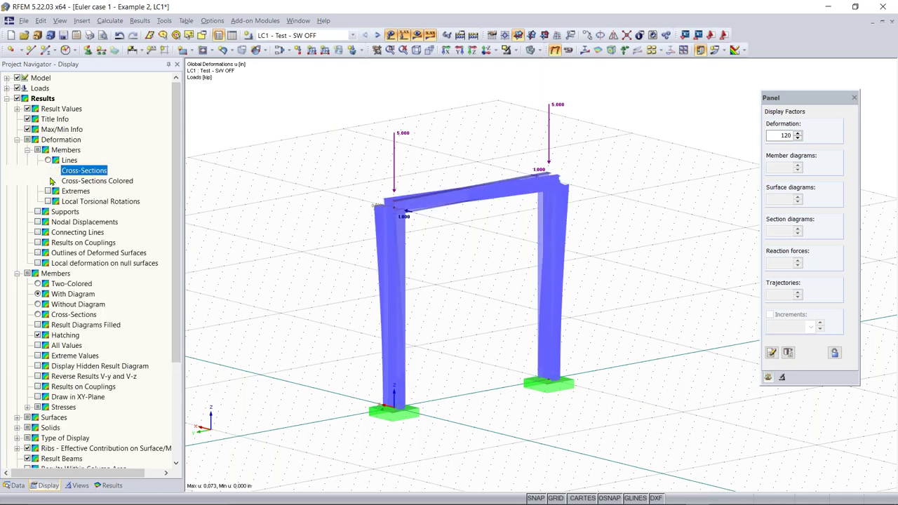
{"action": "left_click", "coordinate": [49, 181]}
{"action": "left_click", "coordinate": [109, 485]}
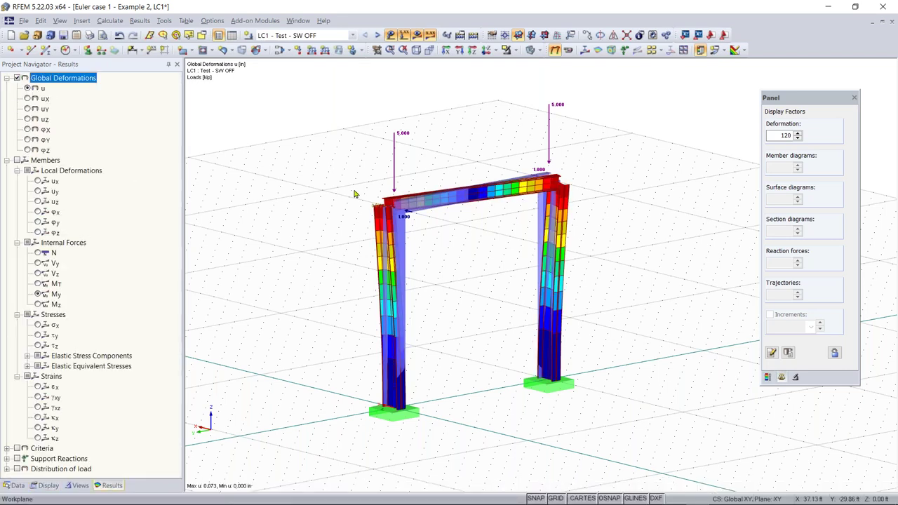
Activate a nodal support on nodes 1 and 2 at the tops of the two columns
{"action": "middle_click_drag", "start_coordinate": [343, 189], "coordinate": [285, 203], "text": "ctrl"}
{"action": "right_click", "coordinate": [285, 205]}
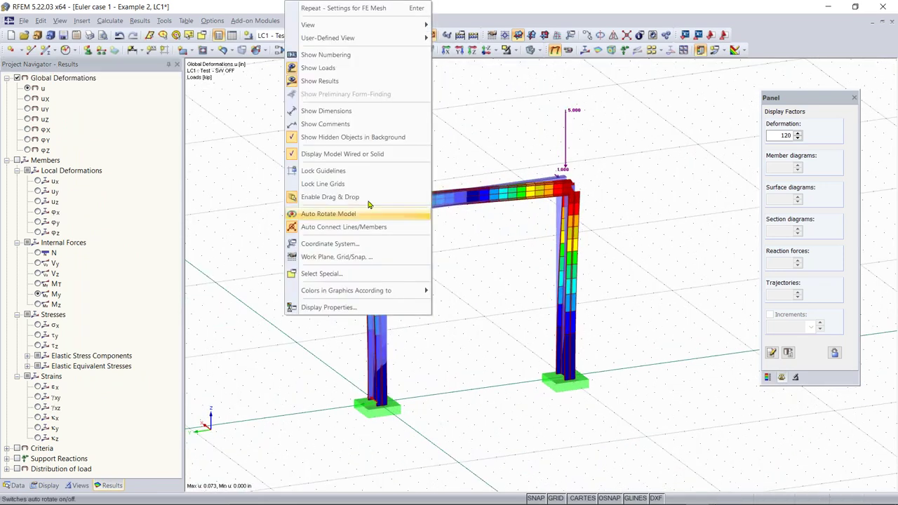
{"action": "left_click", "coordinate": [513, 164]}
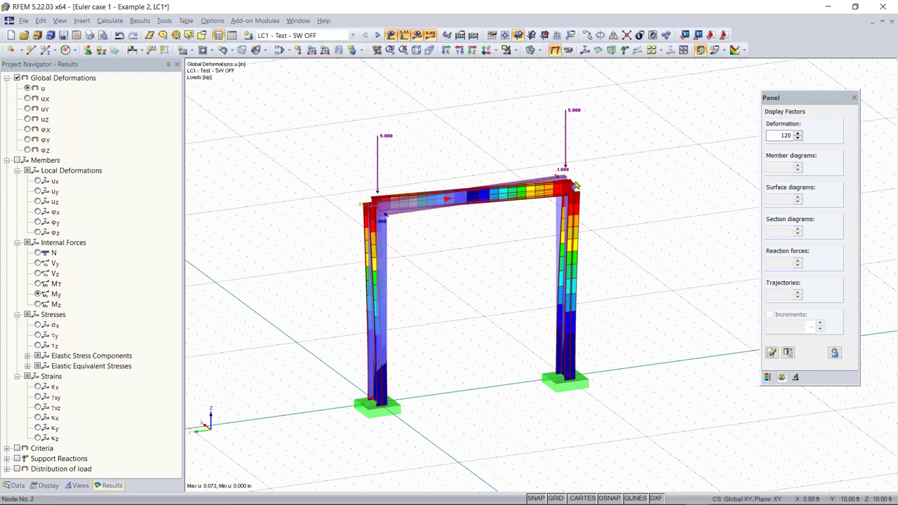
{"action": "scroll", "coordinate": [572, 186], "scroll_direction": "up", "scroll_amount": 3}
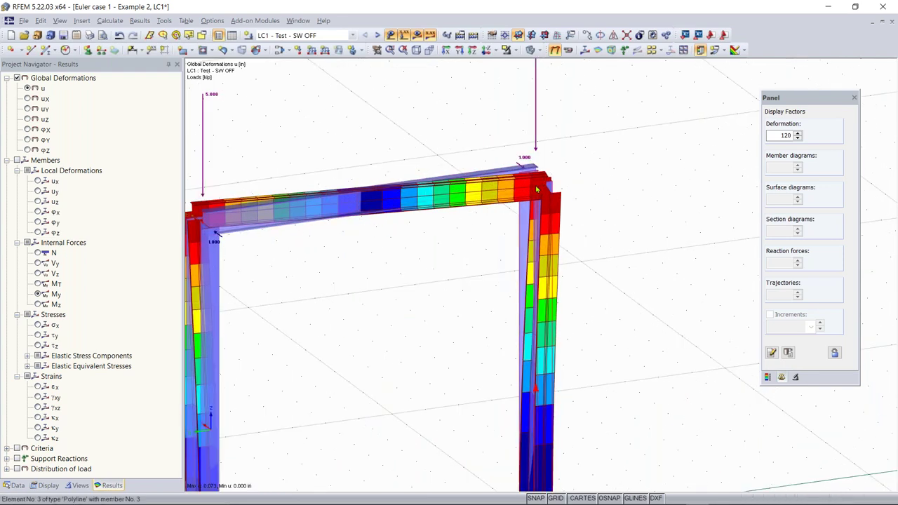
{"action": "middle_click_drag", "start_coordinate": [559, 201], "coordinate": [533, 242]}
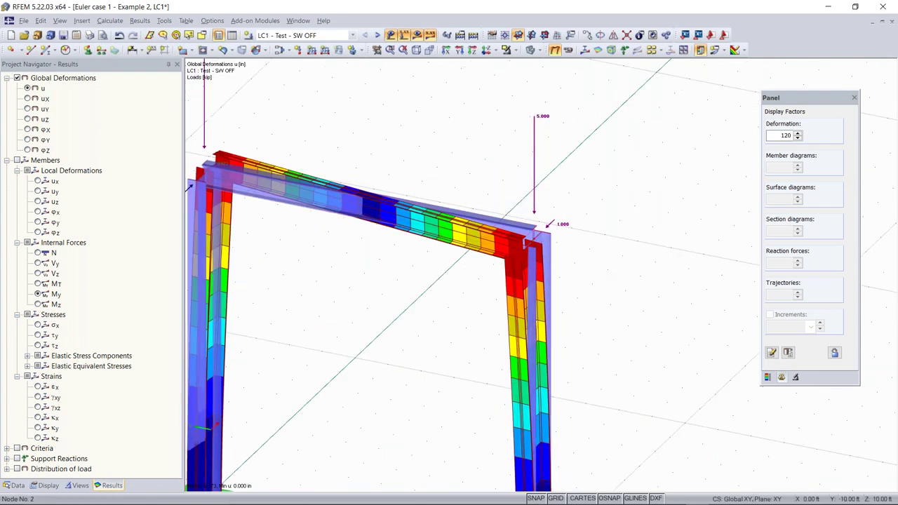
{"action": "double_click", "coordinate": [535, 242]}
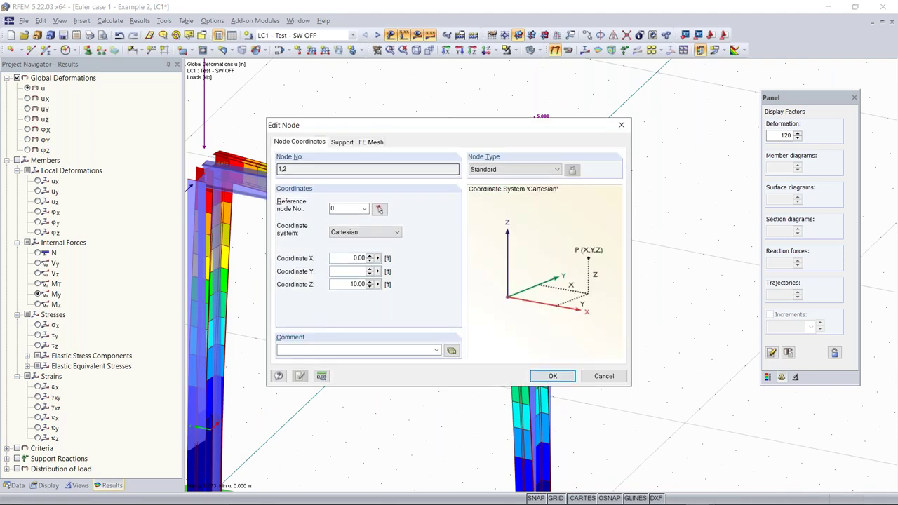
{"action": "left_click", "coordinate": [341, 142]}
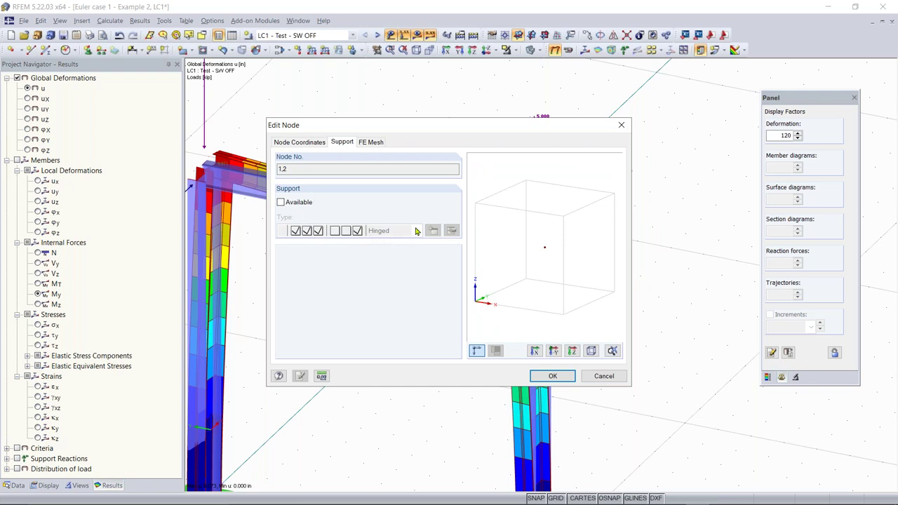
{"action": "left_click", "coordinate": [280, 203]}
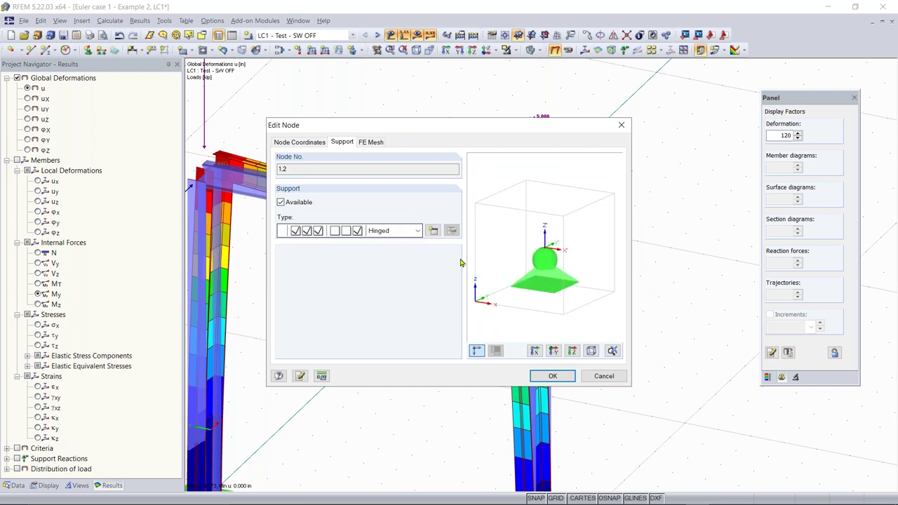
{"action": "left_click", "coordinate": [418, 231]}
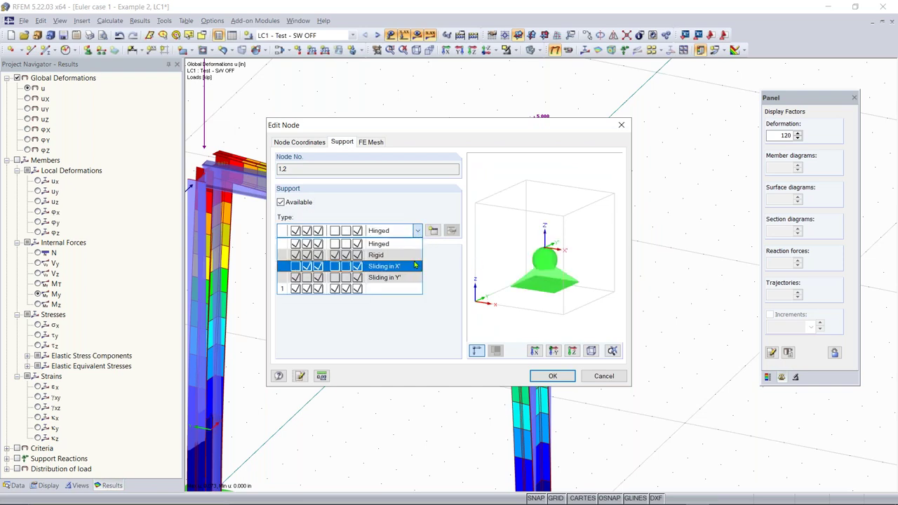
{"action": "left_click", "coordinate": [419, 231]}
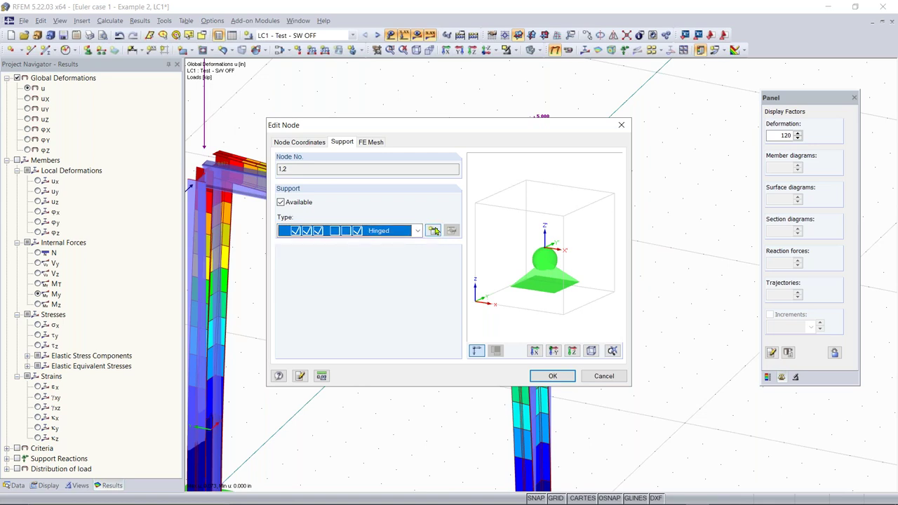
Define a new support type that restrains only uX, releasing uY, uZ and φZ, and apply it to both top nodes
{"action": "left_click", "coordinate": [433, 231]}
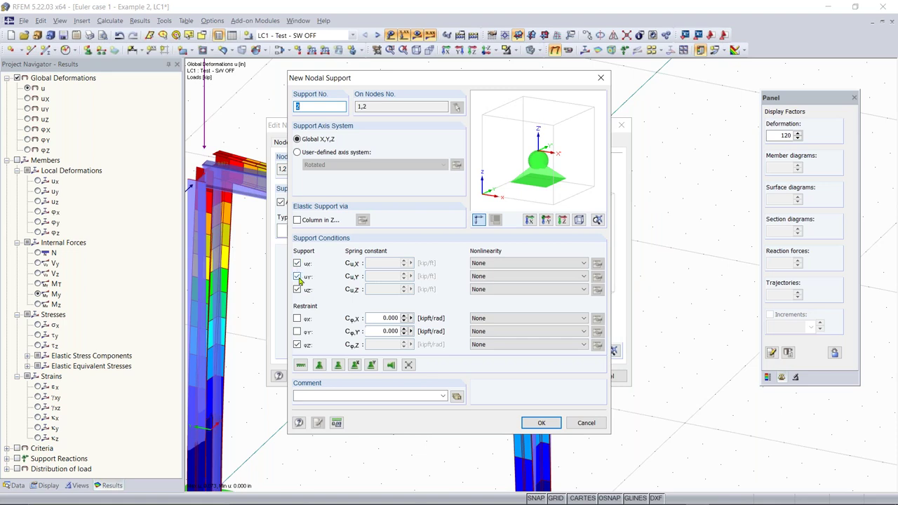
{"action": "left_click", "coordinate": [297, 277]}
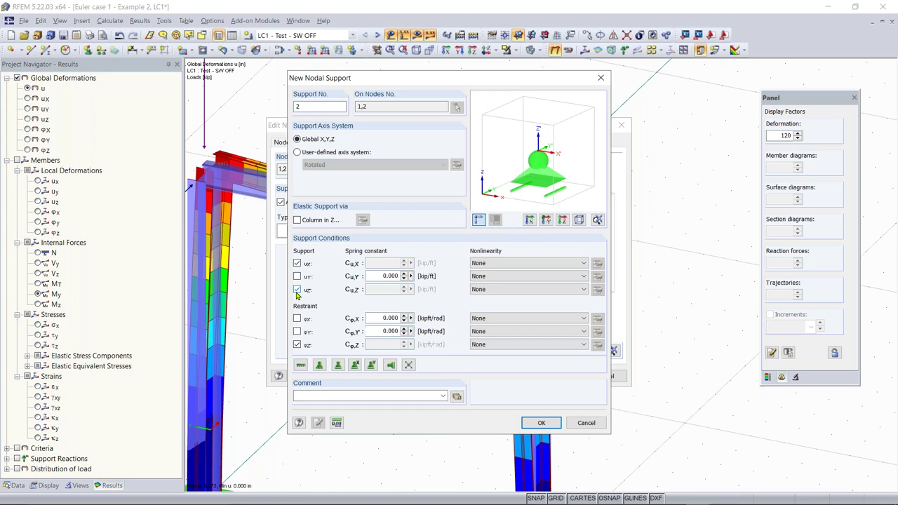
{"action": "left_click", "coordinate": [297, 290]}
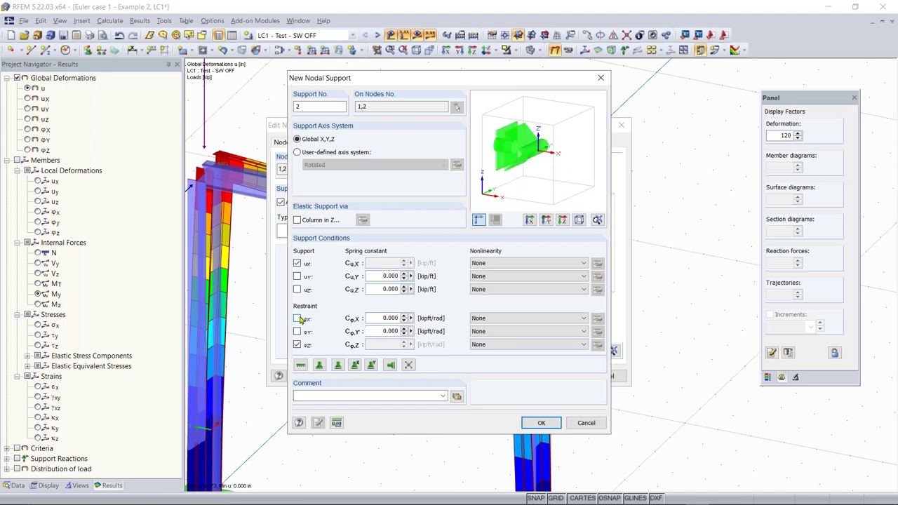
{"action": "left_click", "coordinate": [296, 345]}
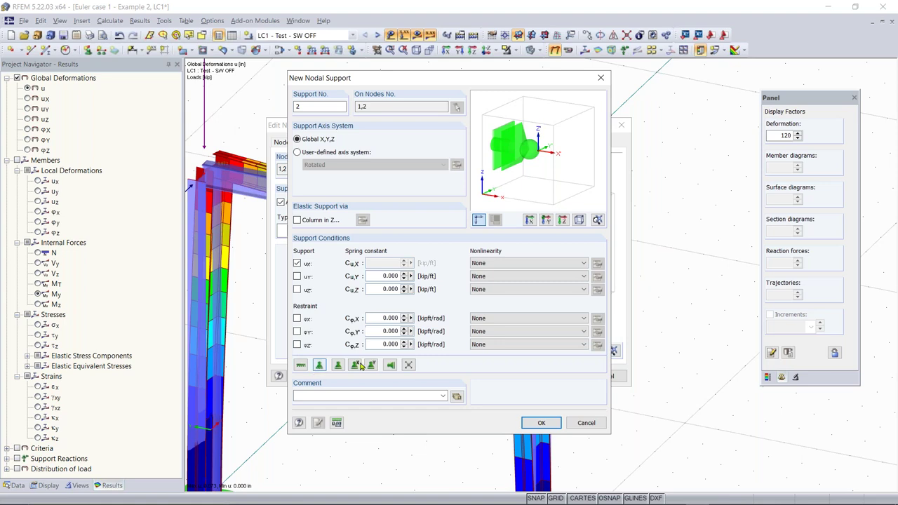
{"action": "left_click", "coordinate": [536, 423]}
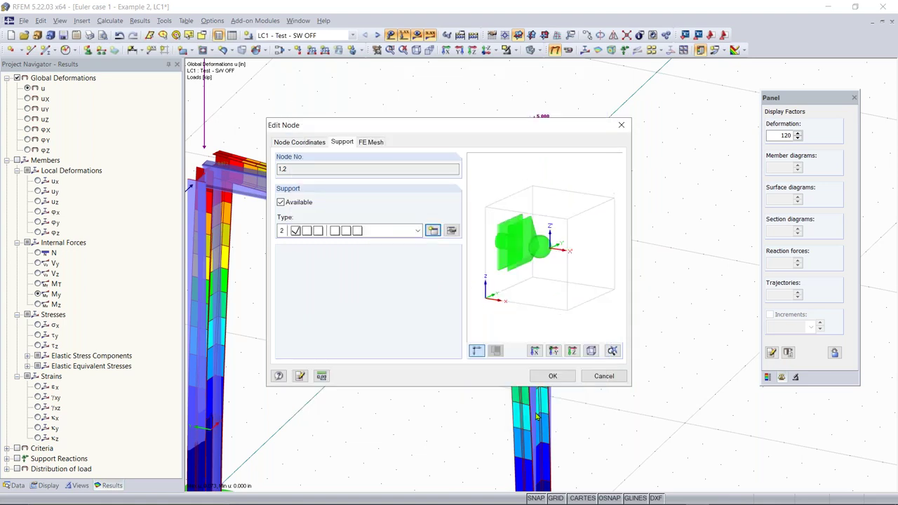
{"action": "left_click", "coordinate": [550, 377]}
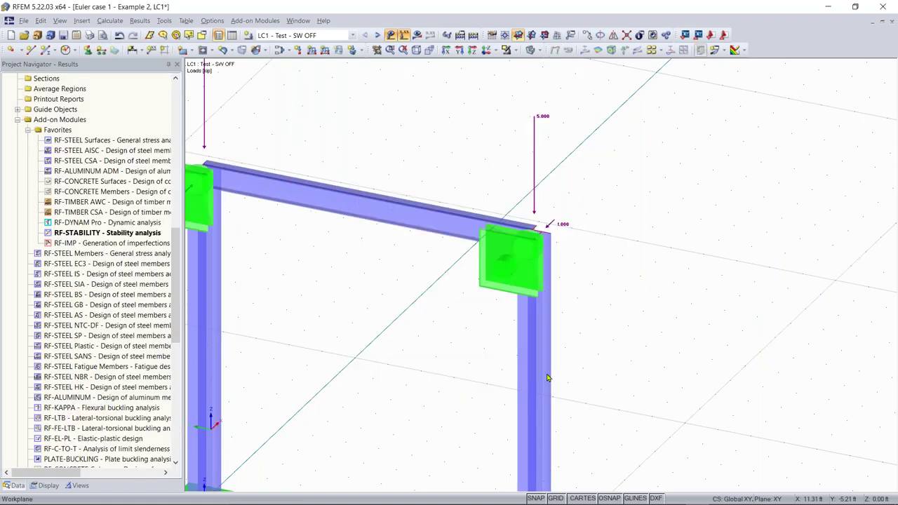
Recalculate load case LC1 and display the deformations of the frame with its new top supports
{"action": "scroll", "coordinate": [381, 346], "scroll_direction": "down", "scroll_amount": 5}
{"action": "middle_click_drag", "start_coordinate": [413, 308], "coordinate": [458, 236]}
{"action": "scroll", "coordinate": [460, 165], "scroll_direction": "up", "scroll_amount": 1}
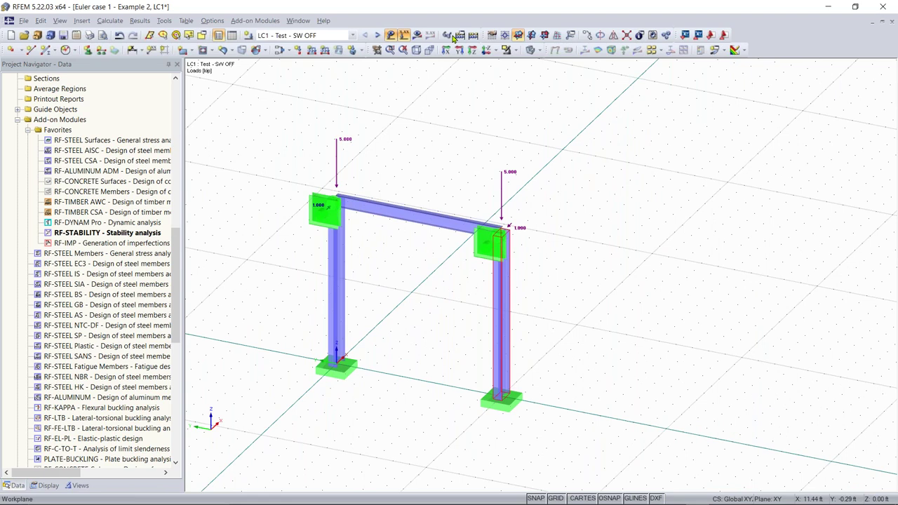
{"action": "left_click", "coordinate": [416, 34]}
{"action": "left_click", "coordinate": [431, 274]}
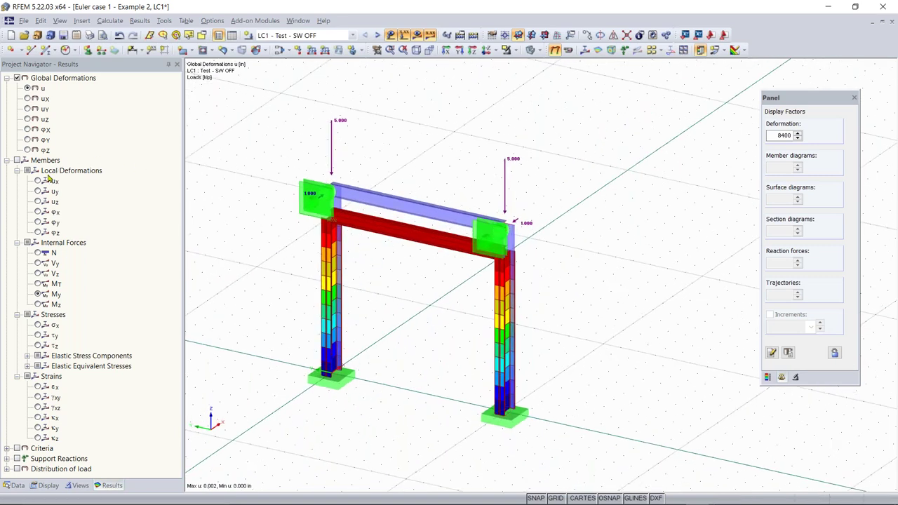
Run the RF-STABILITY eigenvalue analysis of the frame for load case LC1
{"action": "left_click", "coordinate": [17, 484]}
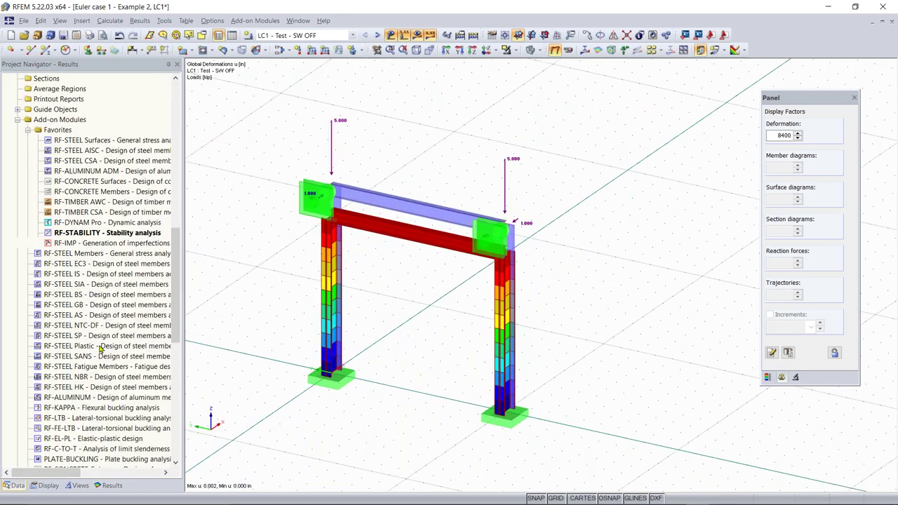
{"action": "double_click", "coordinate": [107, 232]}
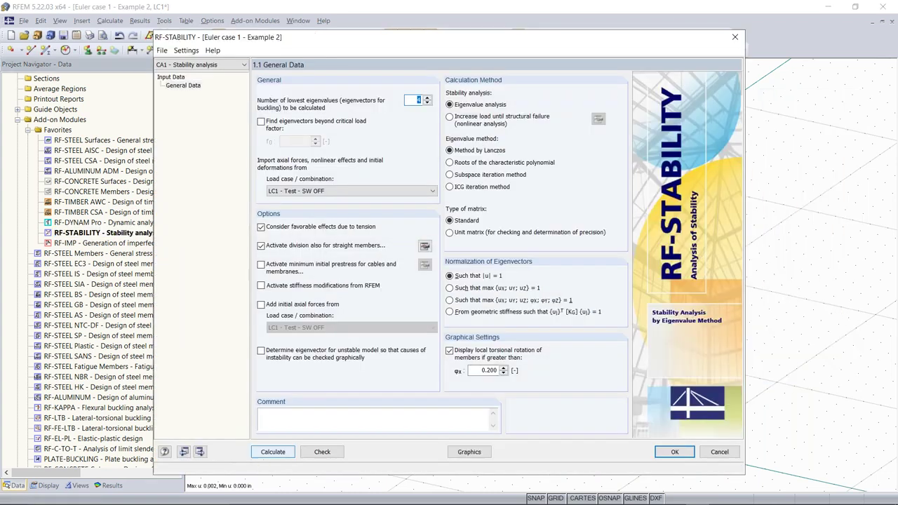
{"action": "key", "text": "Return"}
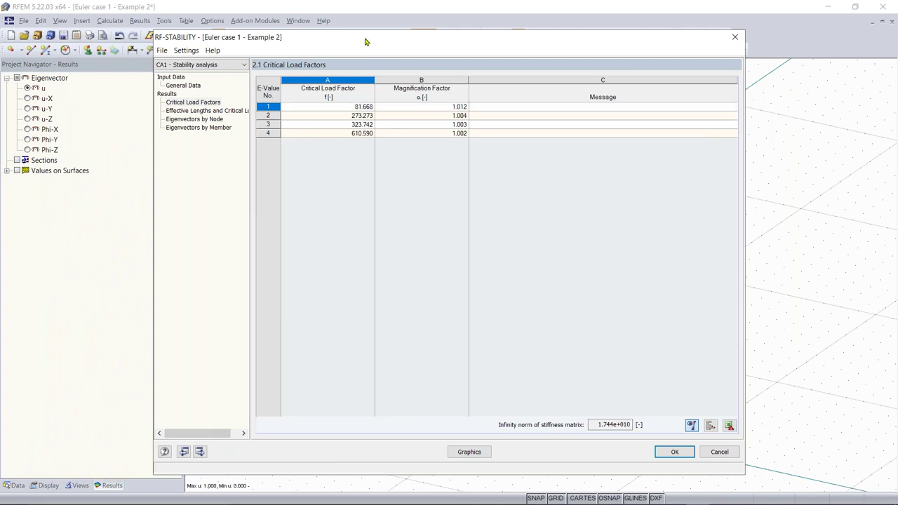
Close the critical load factor results and display the frame's buckling shapes for eigenvectors 2, 3 and 4 in turn
{"action": "left_click_drag", "start_coordinate": [364, 40], "coordinate": [380, 52]}
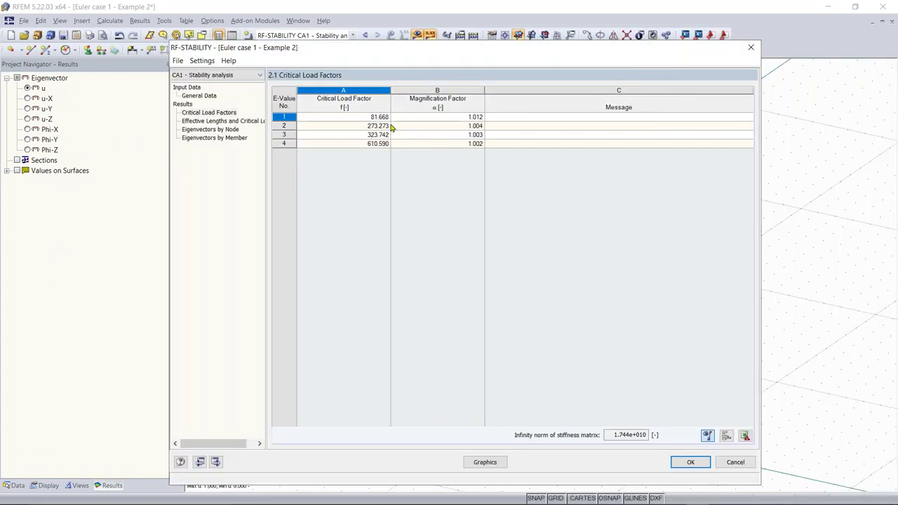
{"action": "left_click", "coordinate": [691, 462]}
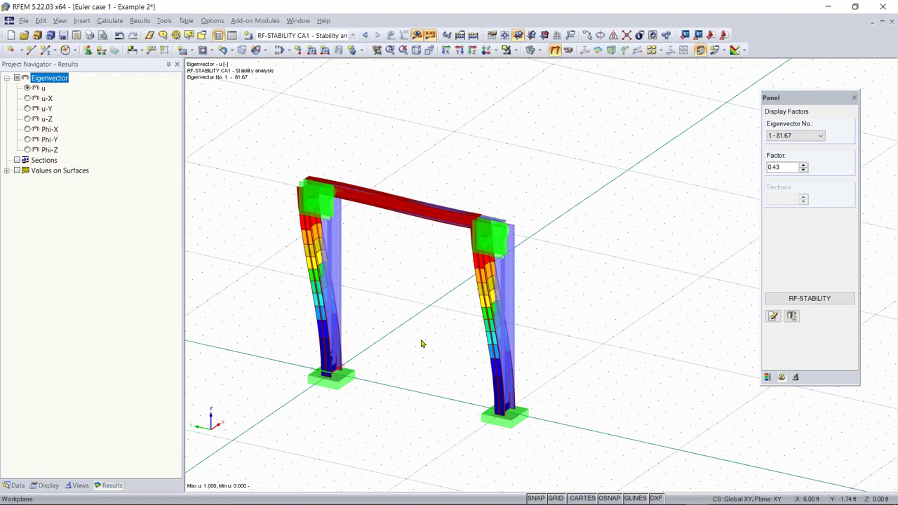
{"action": "left_click", "coordinate": [784, 138]}
{"action": "left_click", "coordinate": [783, 154]}
{"action": "left_click", "coordinate": [787, 137]}
{"action": "left_click", "coordinate": [787, 161]}
{"action": "left_click", "coordinate": [787, 139]}
{"action": "left_click", "coordinate": [785, 169]}
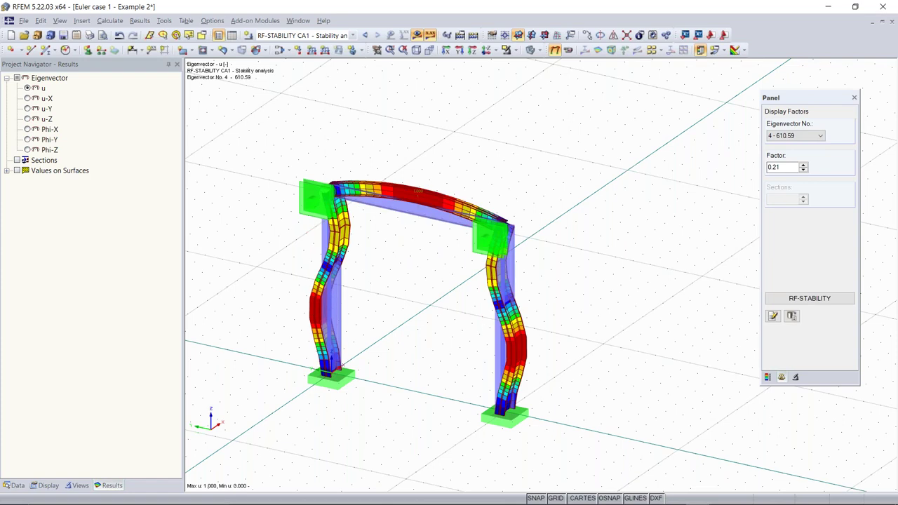
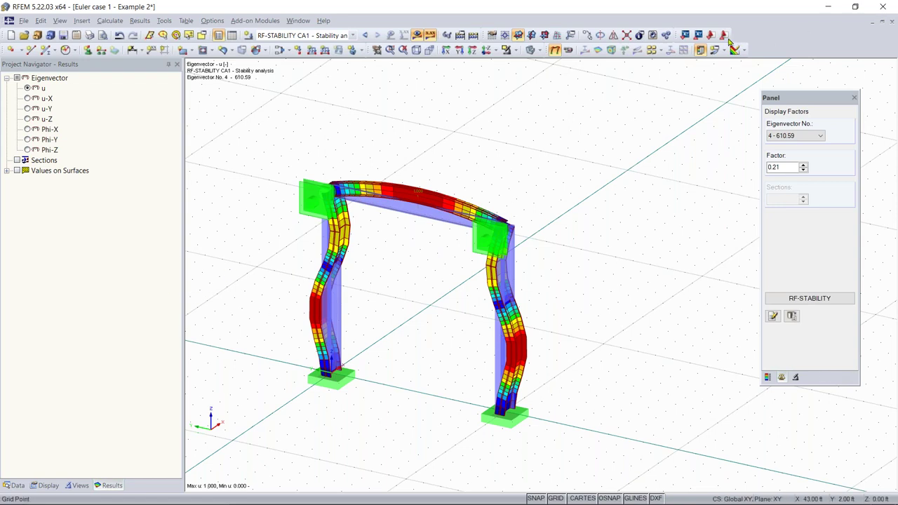
Review the RF-STABILITY critical load factors again and examine the frame's buckling shape for eigenvector 1
{"action": "left_click", "coordinate": [803, 298]}
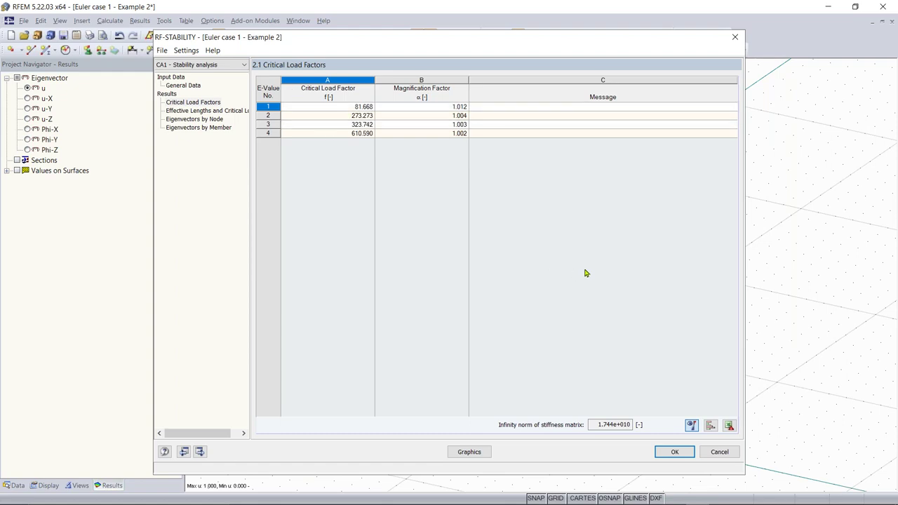
{"action": "left_click", "coordinate": [674, 452]}
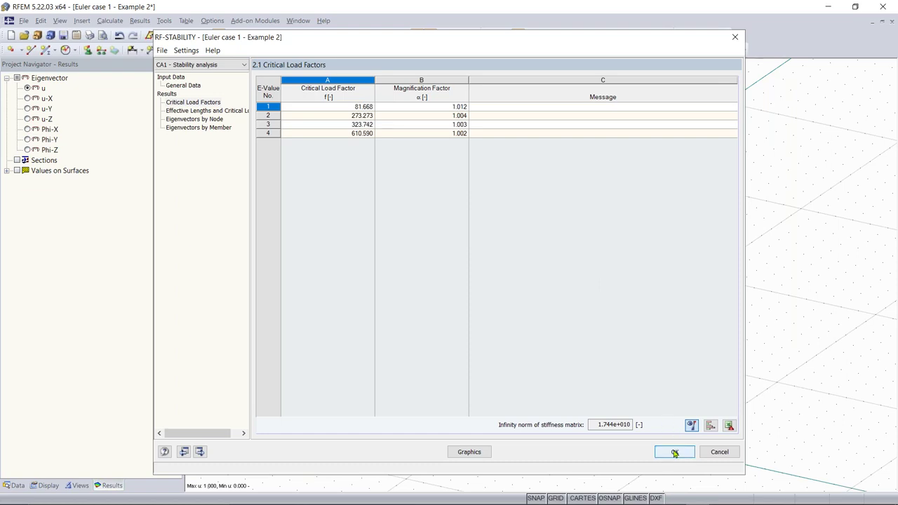
{"action": "left_click", "coordinate": [674, 452]}
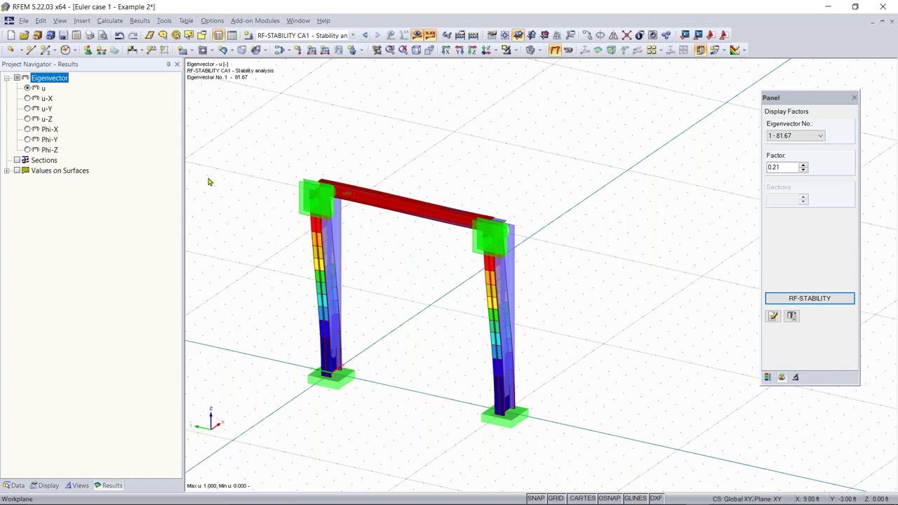
{"action": "mouse_move", "coordinate": [425, 308]}
{"action": "middle_mouse_down", "text": "ctrl"}
{"action": "mouse_move", "coordinate": [395, 300]}
{"action": "mouse_move", "coordinate": [436, 312]}
{"action": "middle_mouse_up", "text": "ctrl"}
{"action": "right_click", "coordinate": [436, 312]}
{"action": "left_click", "coordinate": [468, 368]}
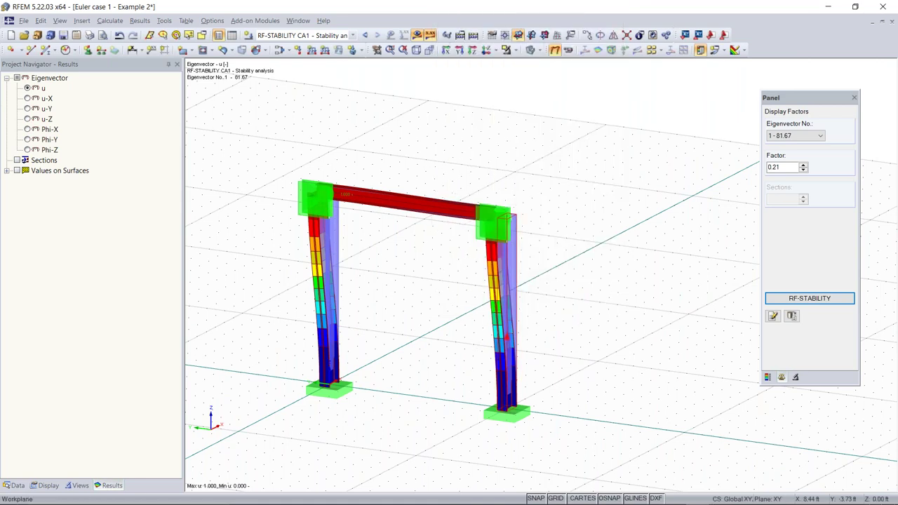
{"action": "mouse_move", "coordinate": [540, 495]}
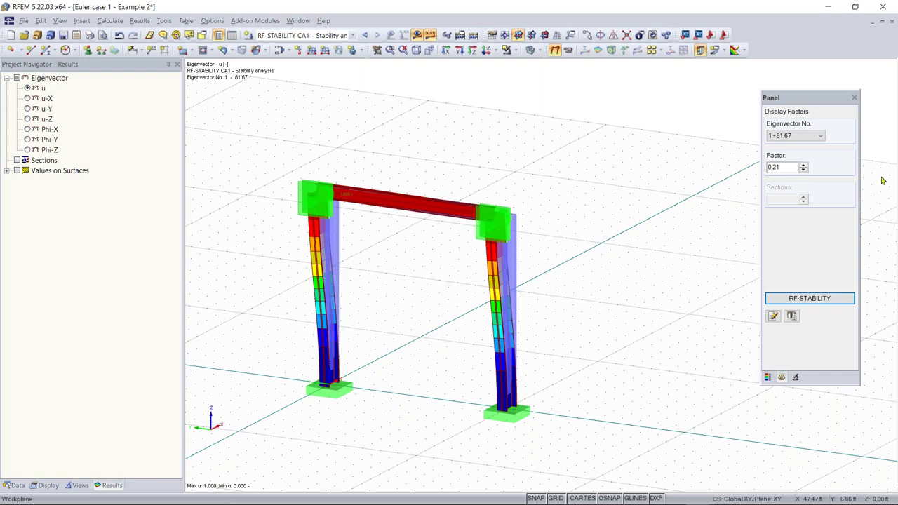
{"action": "middle_click_drag", "start_coordinate": [397, 296], "coordinate": [453, 293]}
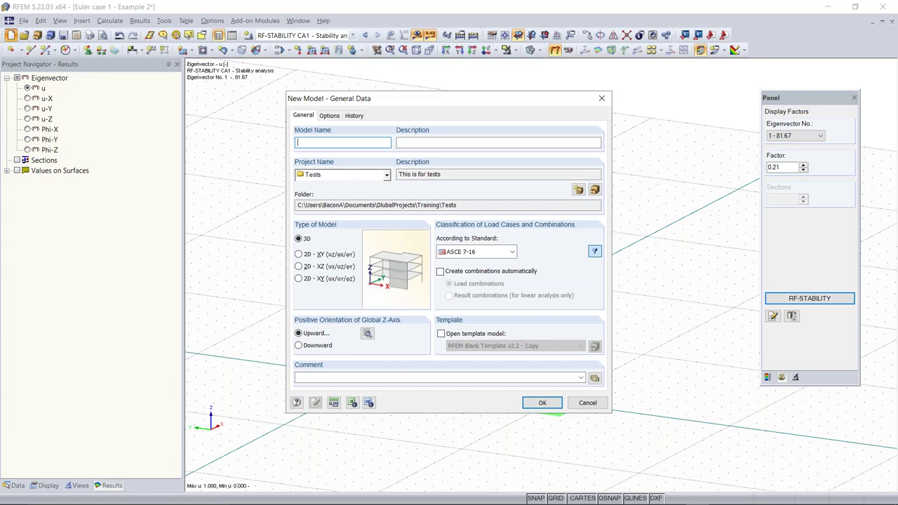
Create a 3D model named Concrete Model 2 in the Tests project, using ASCE 7-16 with automatically created load combinations
{"action": "type", "text": "Concrete Model 2"}
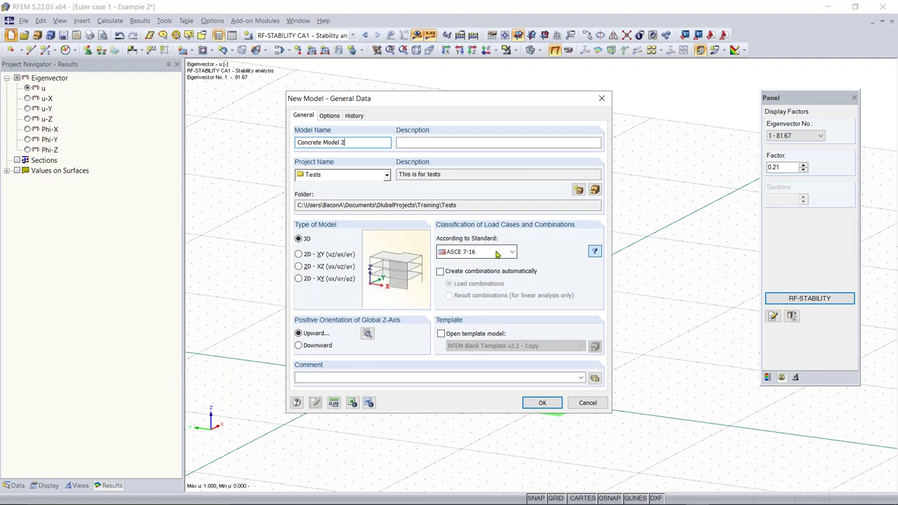
{"action": "left_click", "coordinate": [496, 253]}
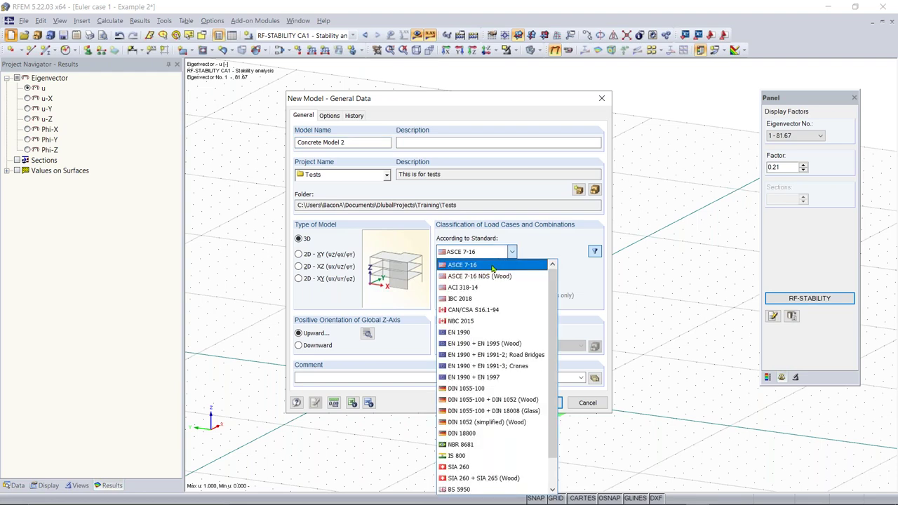
{"action": "left_click", "coordinate": [490, 266]}
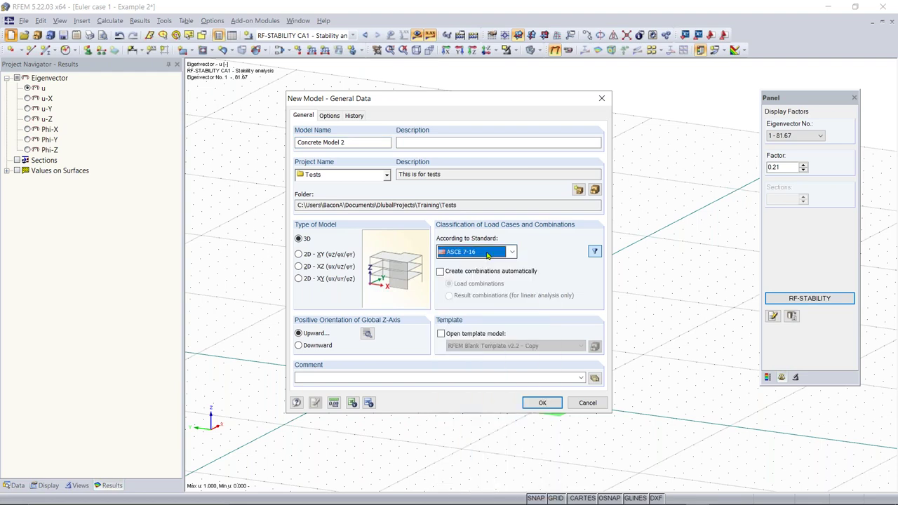
{"action": "left_click", "coordinate": [461, 273]}
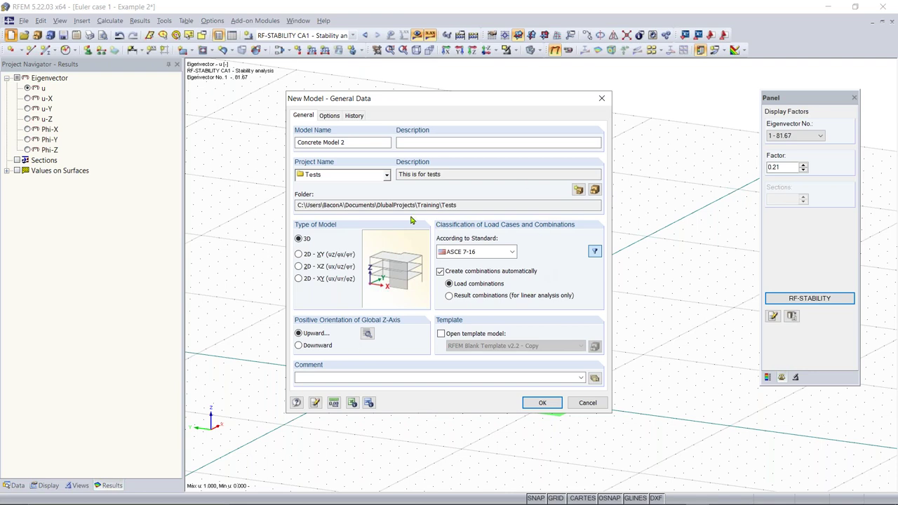
{"action": "left_click", "coordinate": [539, 403]}
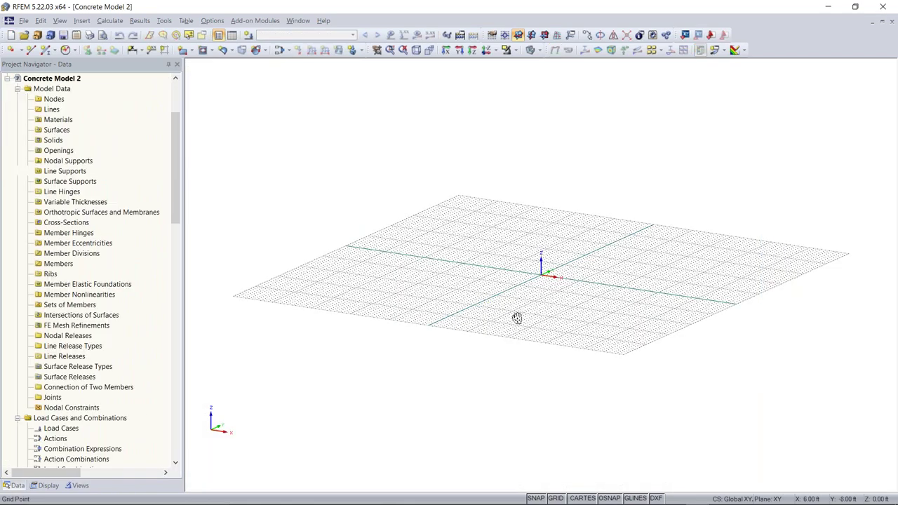
Set the work plane's number of grid points to adjust dynamically according to the size of the model
{"action": "scroll", "coordinate": [502, 337], "scroll_direction": "up", "scroll_amount": 2}
{"action": "scroll", "coordinate": [501, 337], "scroll_direction": "down", "scroll_amount": 2}
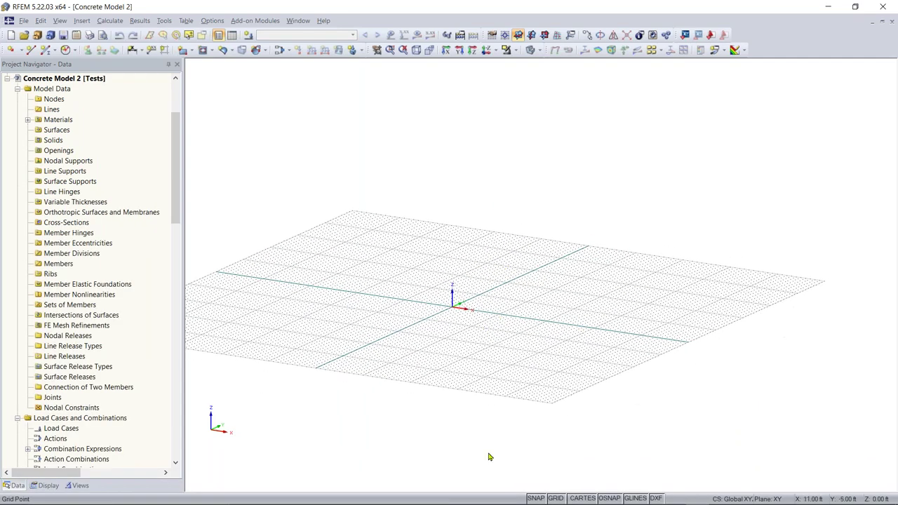
{"action": "mouse_move", "coordinate": [519, 502]}
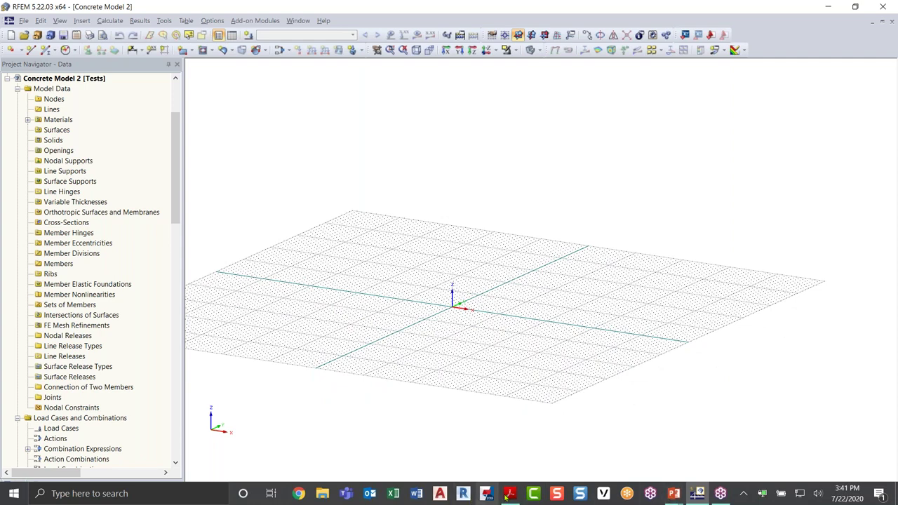
{"action": "mouse_move", "coordinate": [508, 497]}
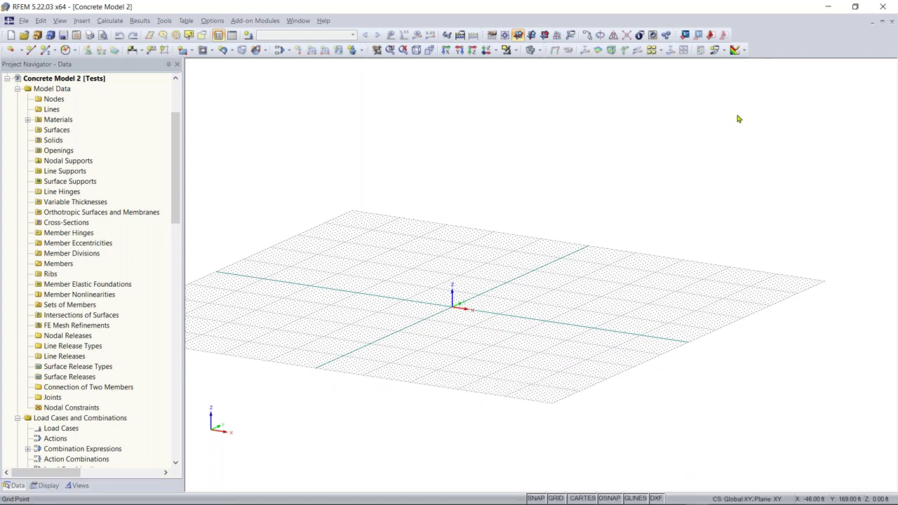
{"action": "middle_click_drag", "start_coordinate": [512, 301], "coordinate": [449, 371]}
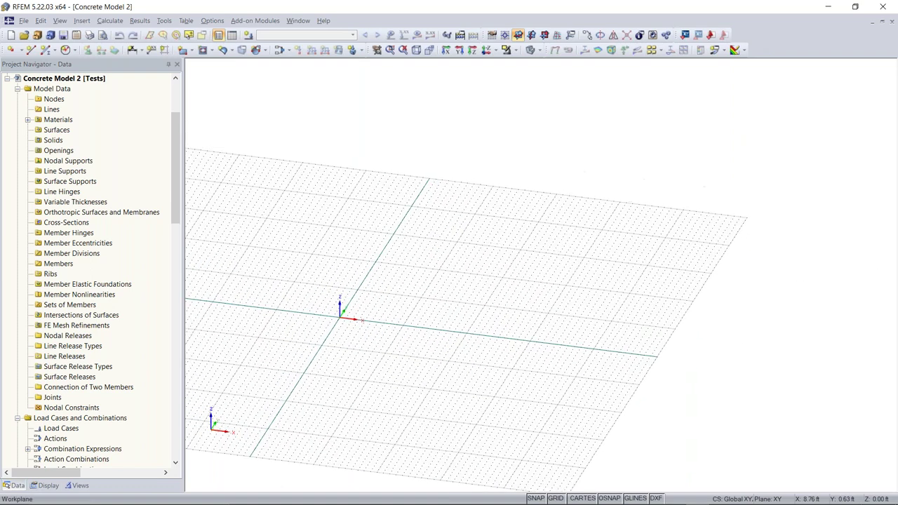
{"action": "left_click", "coordinate": [491, 37]}
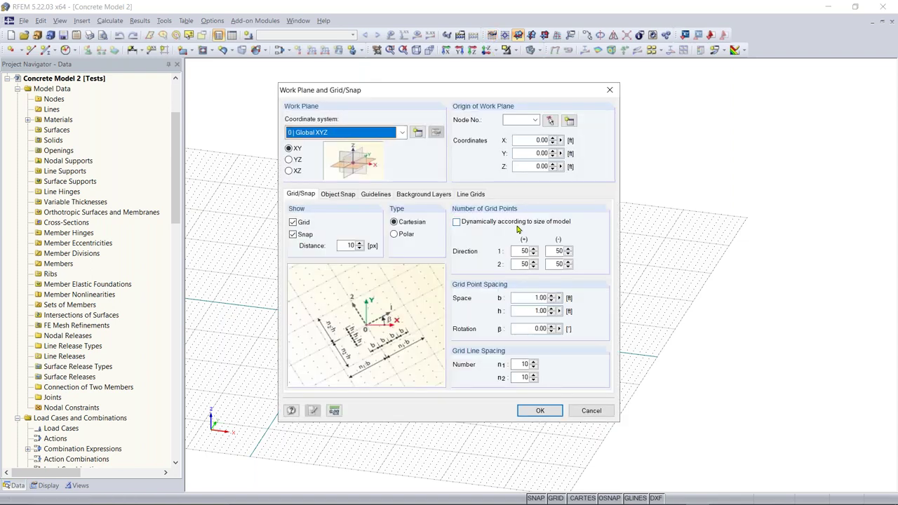
{"action": "left_click", "coordinate": [469, 222]}
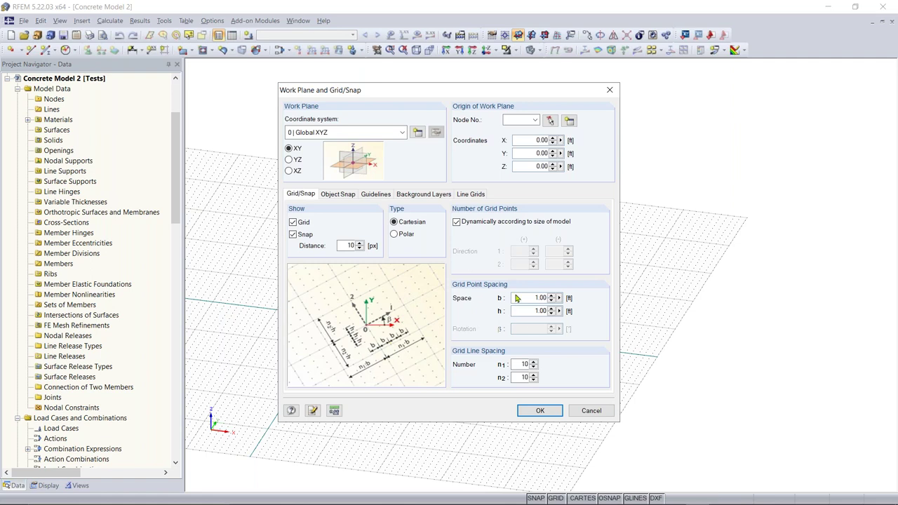
{"action": "left_click", "coordinate": [540, 410]}
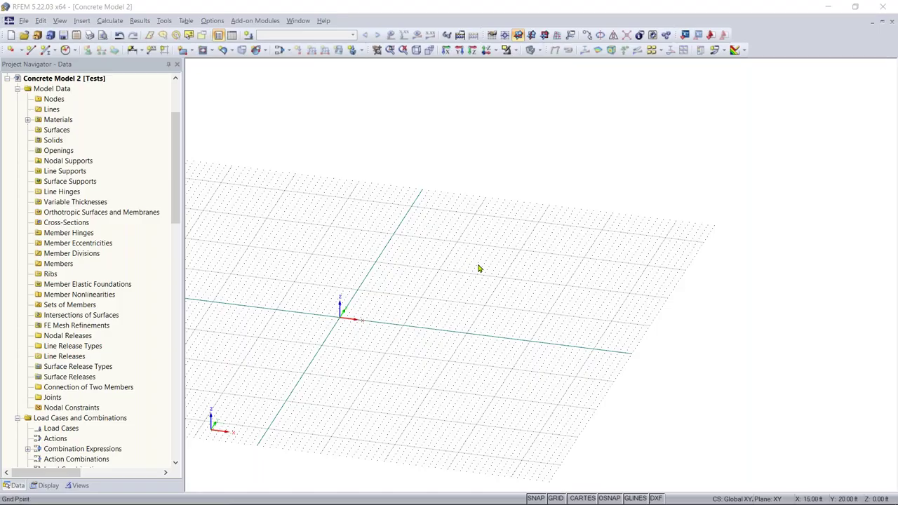
{"action": "middle_click_drag", "start_coordinate": [394, 321], "coordinate": [397, 419], "text": "ctrl"}
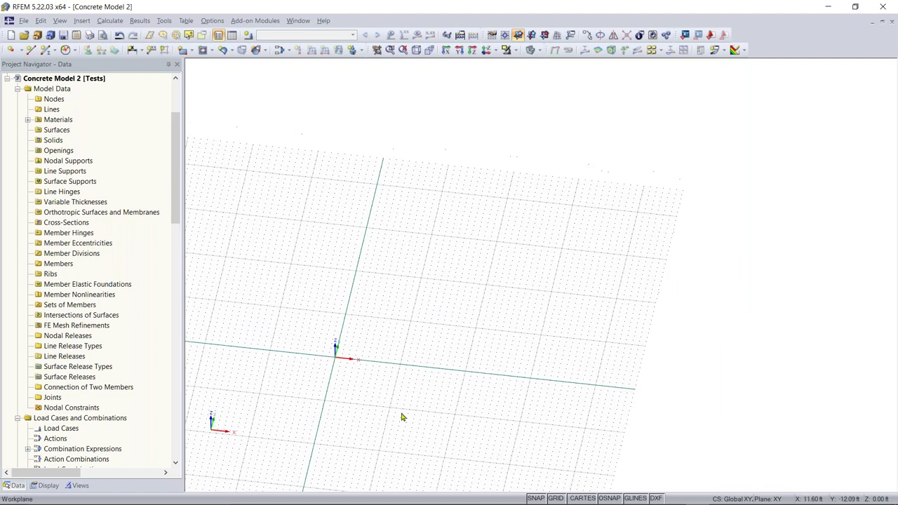
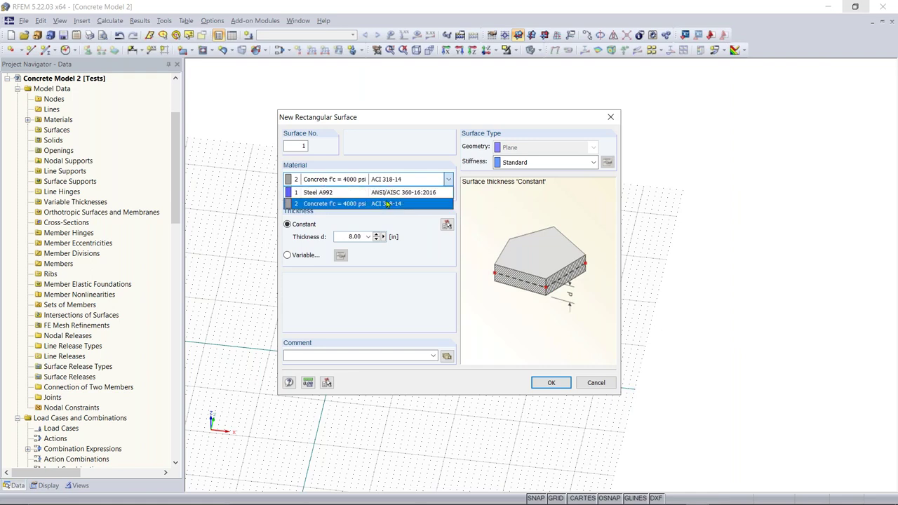
Draw a rectangular surface about 46 by 40 ft from the origin, 8 in thick, in concrete f'c = 4000 psi (ACI 318-14)
{"action": "left_click", "coordinate": [387, 181]}
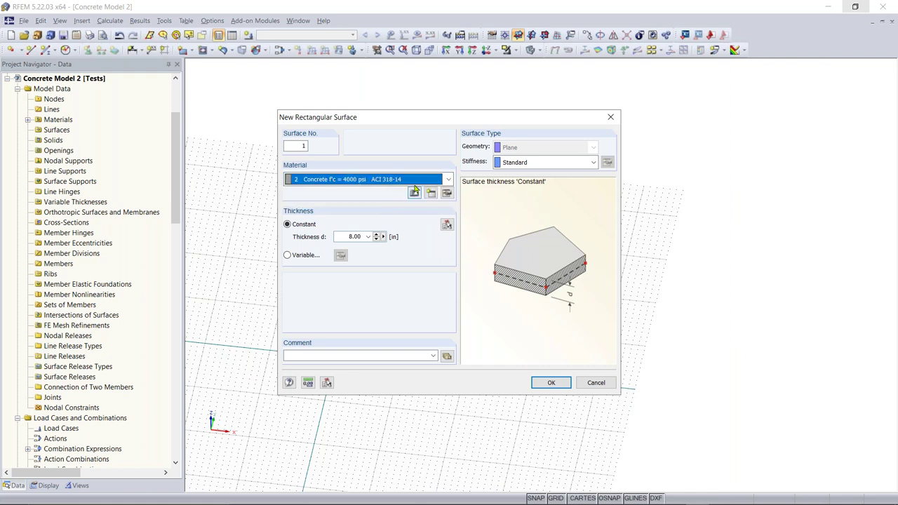
{"action": "double_click", "coordinate": [344, 237]}
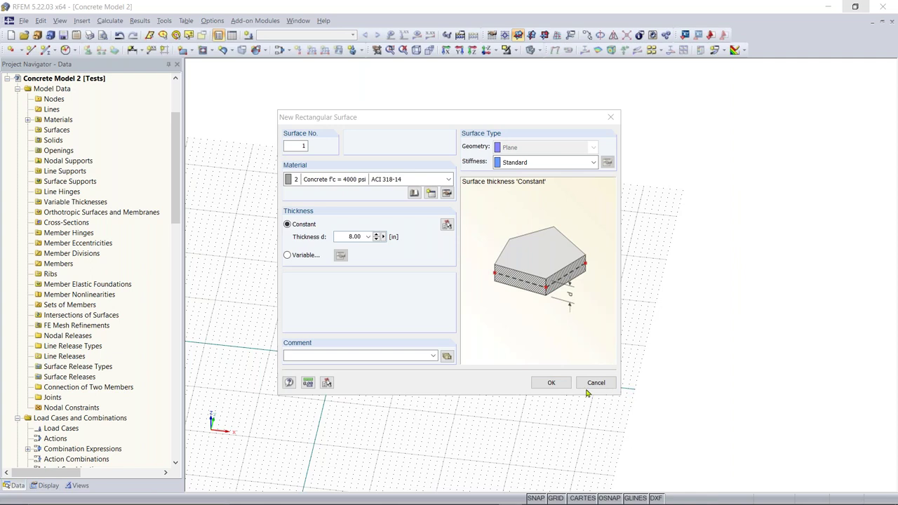
{"action": "left_click", "coordinate": [554, 384]}
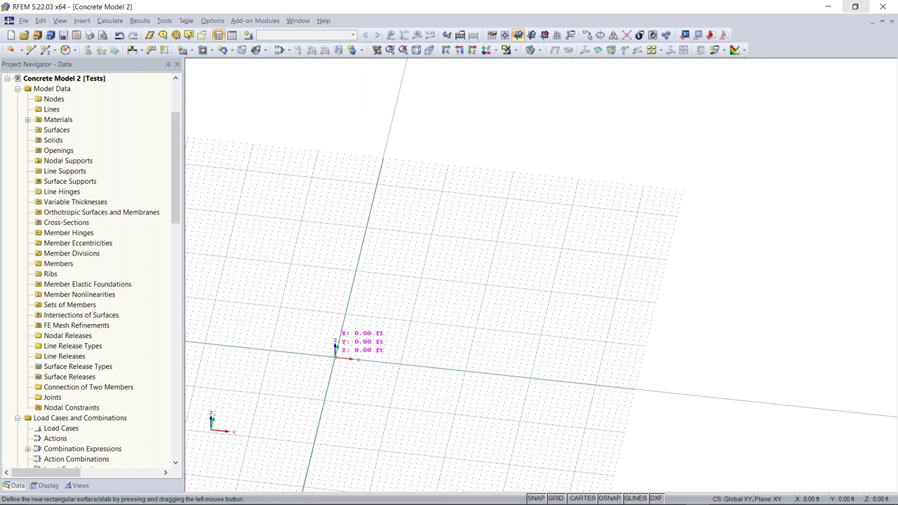
{"action": "left_click", "coordinate": [335, 358]}
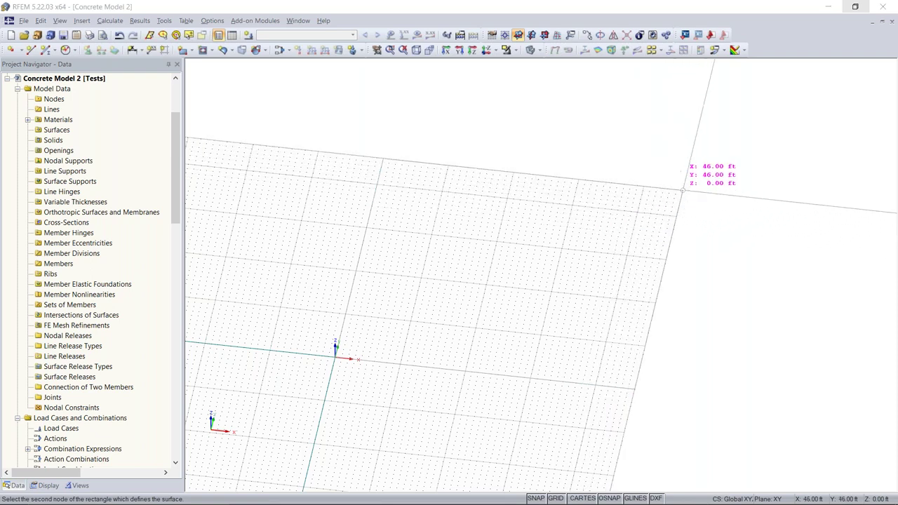
{"action": "middle_click_drag", "start_coordinate": [695, 169], "coordinate": [602, 219]}
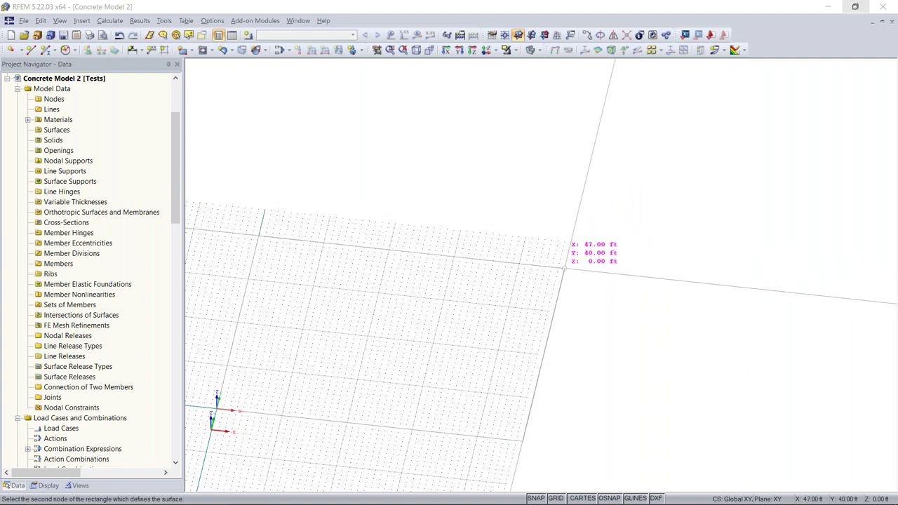
{"action": "left_click", "coordinate": [563, 268]}
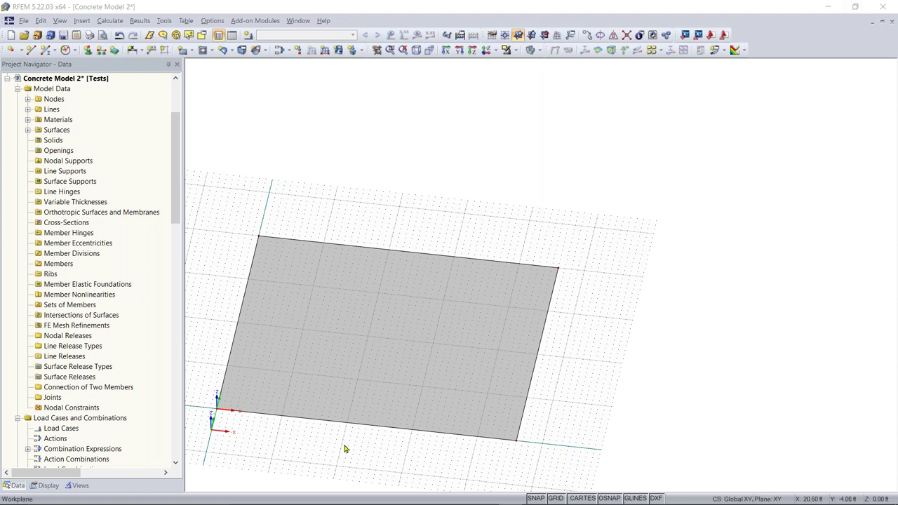
Copy the slab's corner node at the origin once, displaced 2 ft in X and 2 ft in Y
{"action": "middle_click_drag", "start_coordinate": [369, 429], "coordinate": [416, 396]}
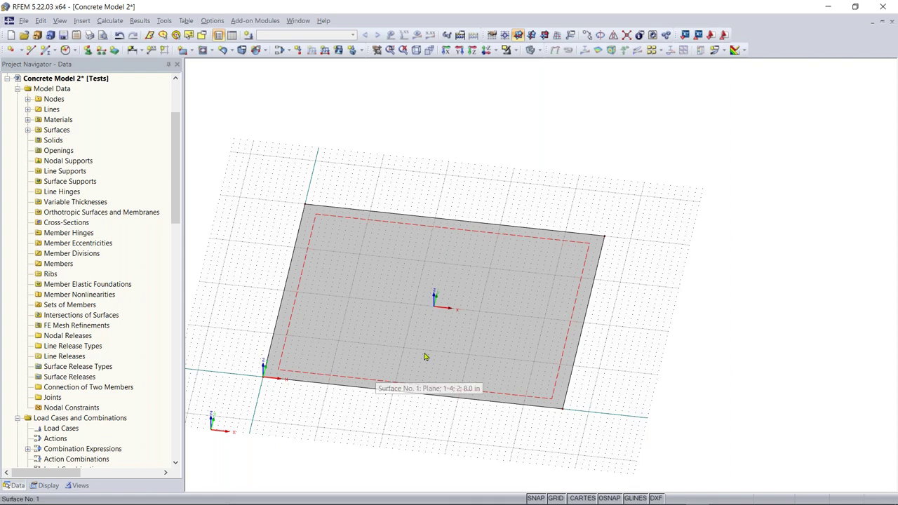
{"action": "scroll", "coordinate": [333, 407], "scroll_direction": "up", "scroll_amount": 2}
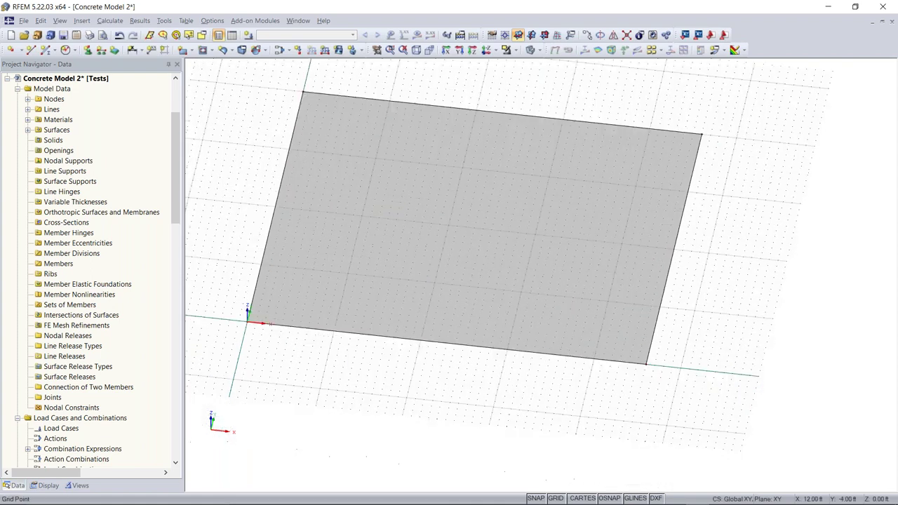
{"action": "middle_click_drag", "start_coordinate": [372, 363], "coordinate": [472, 368], "text": "ctrl"}
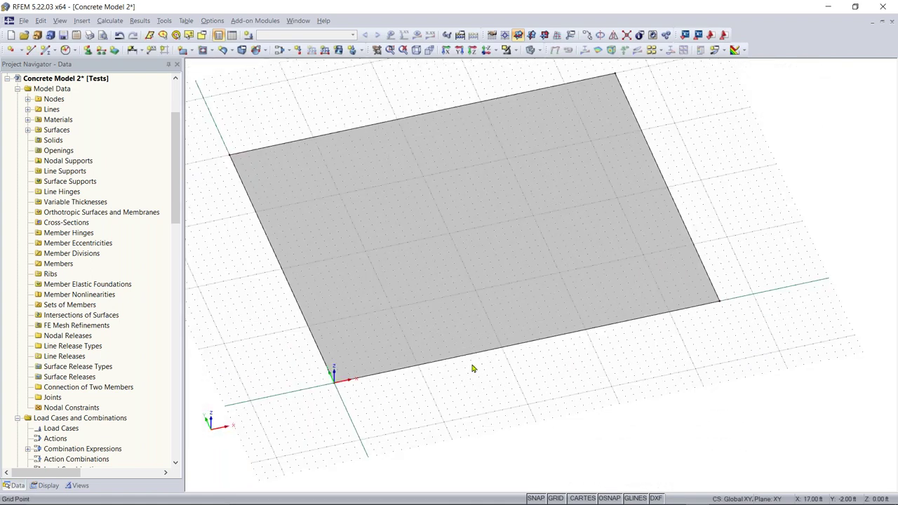
{"action": "scroll", "coordinate": [333, 379], "scroll_direction": "up", "scroll_amount": 2}
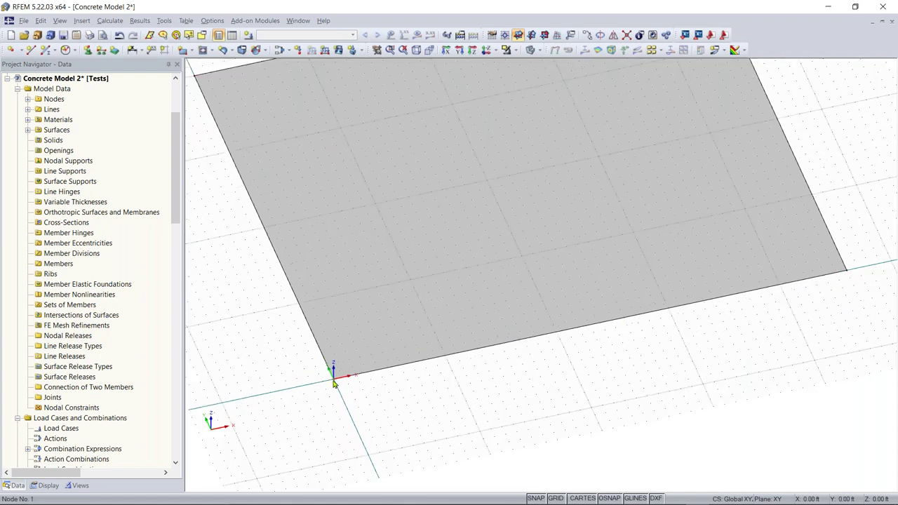
{"action": "left_click", "coordinate": [588, 35]}
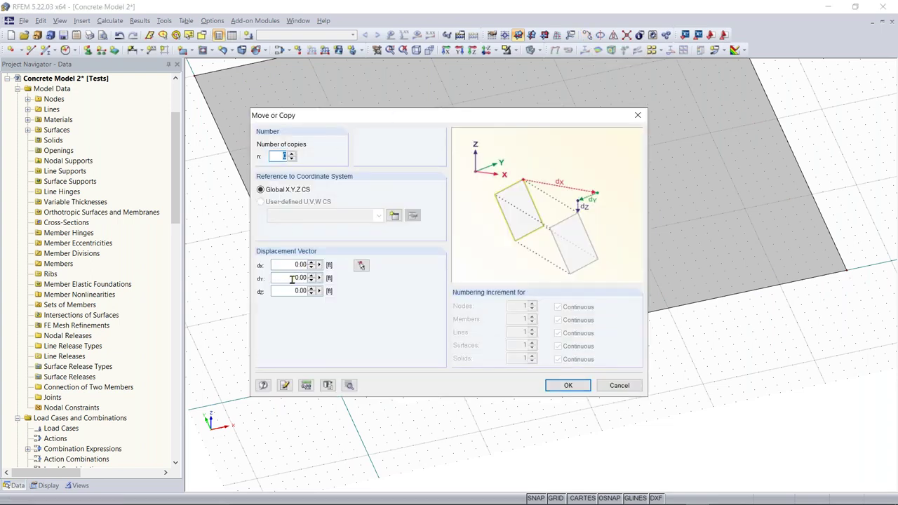
{"action": "left_click", "coordinate": [292, 155]}
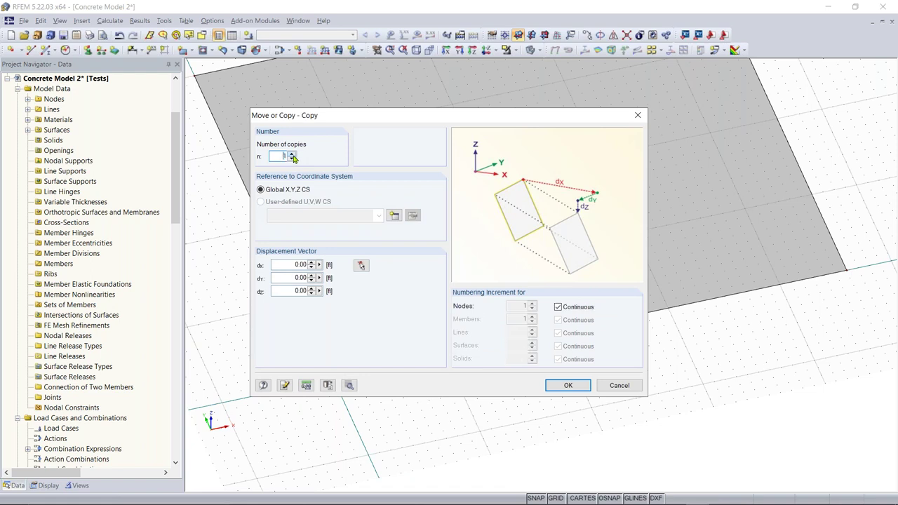
{"action": "double_click", "coordinate": [287, 264]}
{"action": "type", "text": "2"}
{"action": "key", "text": "Tab"}
{"action": "type", "text": "2"}
{"action": "key", "text": "Return"}
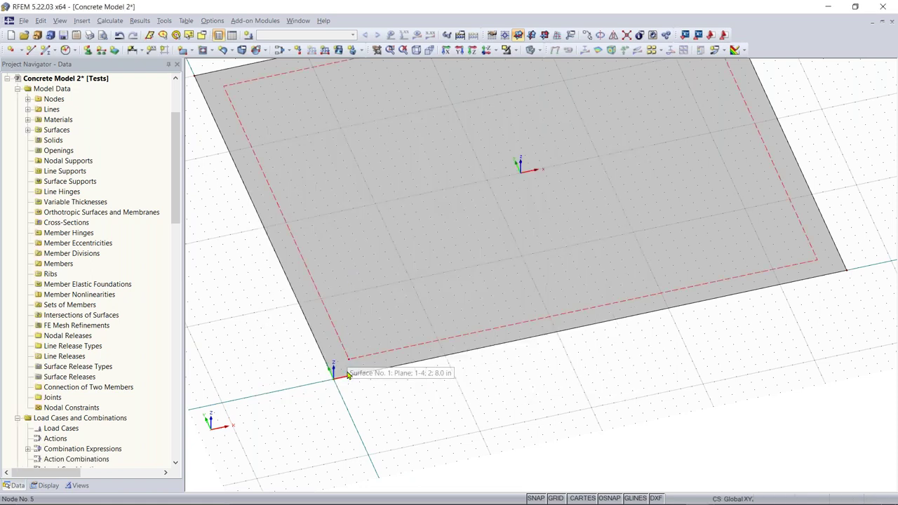
Copy the new inner corner node twice at 16 ft spacing in the X direction, with a Y displacement of 0
{"action": "middle_click_drag", "start_coordinate": [496, 388], "coordinate": [390, 411], "text": "ctrl"}
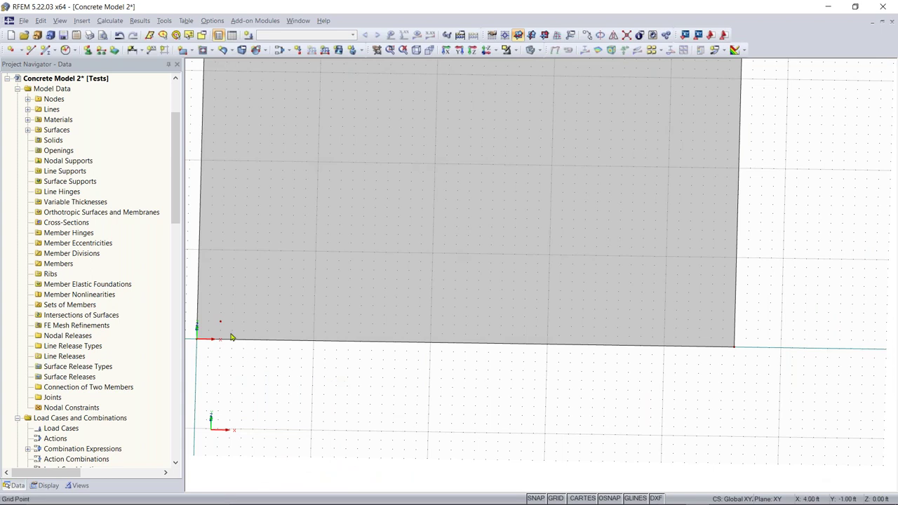
{"action": "middle_click_drag", "start_coordinate": [383, 384], "coordinate": [396, 427]}
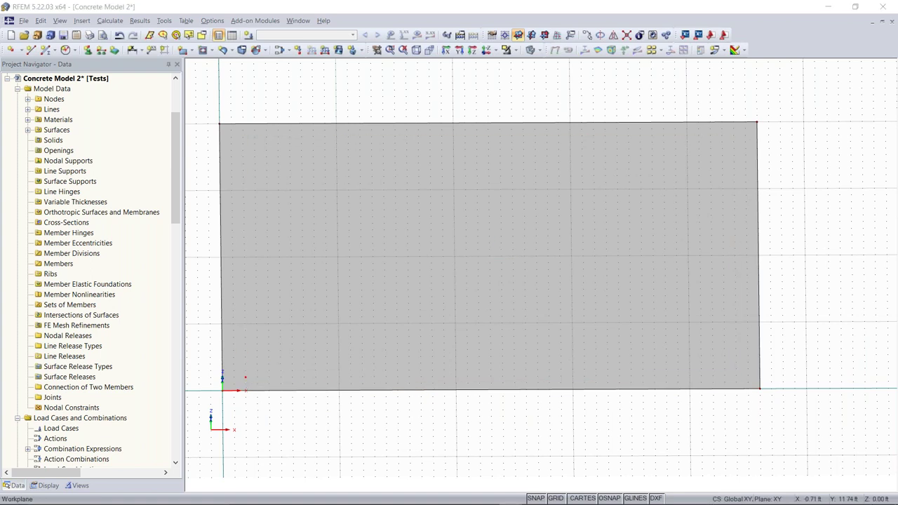
{"action": "left_click", "coordinate": [587, 35]}
{"action": "left_click", "coordinate": [463, 308]}
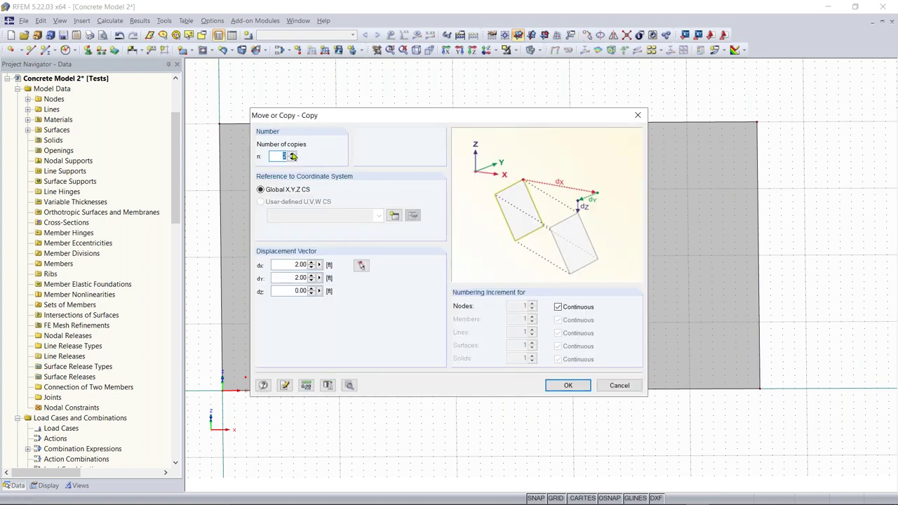
{"action": "left_click_drag", "start_coordinate": [291, 265], "coordinate": [325, 264]}
{"action": "type", "text": "16"}
{"action": "key", "text": "Tab"}
{"action": "type", "text": "0"}
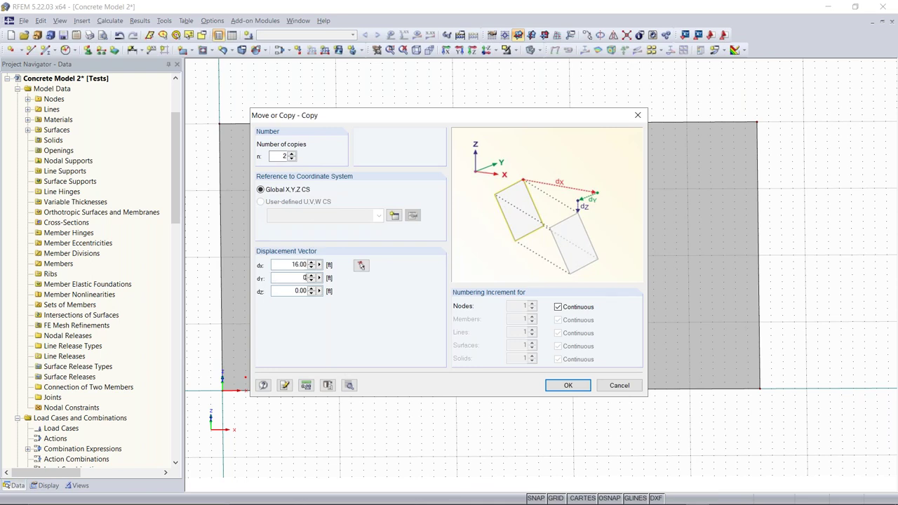
{"action": "left_click", "coordinate": [572, 384]}
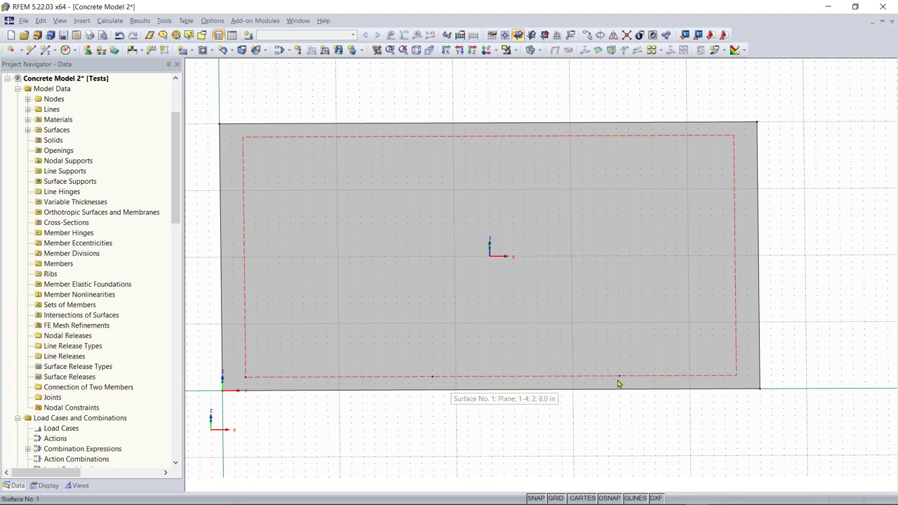
{"action": "key", "text": "Escape"}
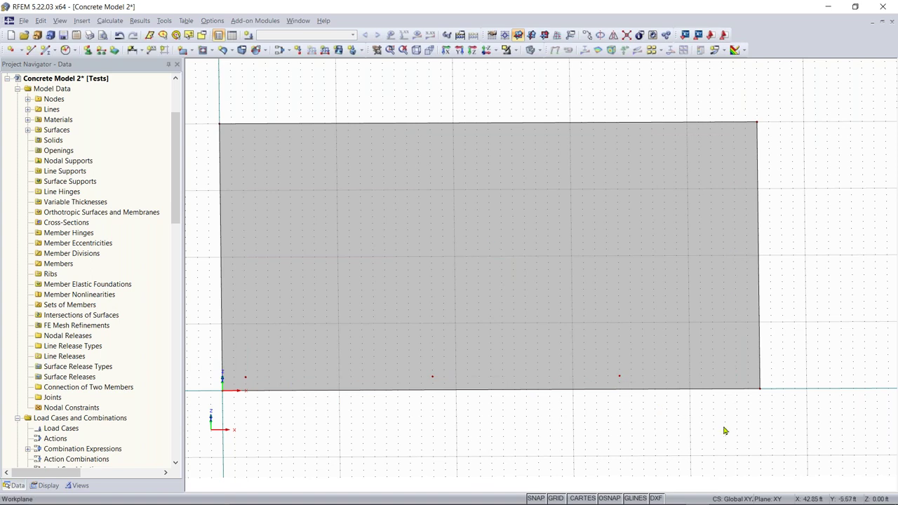
Add a fourth node in line with the front row, just inside the slab corner at the far end of the X direction
{"action": "scroll", "coordinate": [723, 429], "scroll_direction": "down", "scroll_amount": 1}
{"action": "middle_click_drag", "start_coordinate": [701, 438], "coordinate": [632, 461]}
{"action": "left_click", "coordinate": [577, 405]}
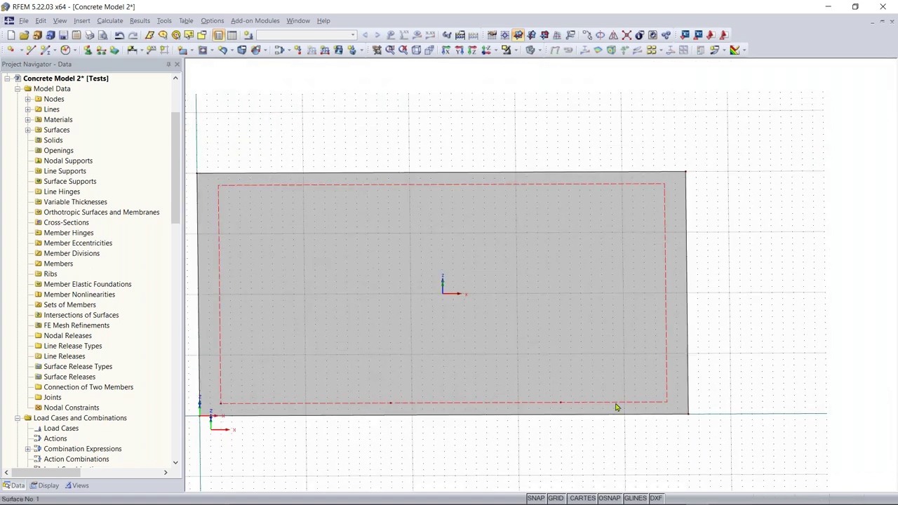
{"action": "key", "text": "Escape"}
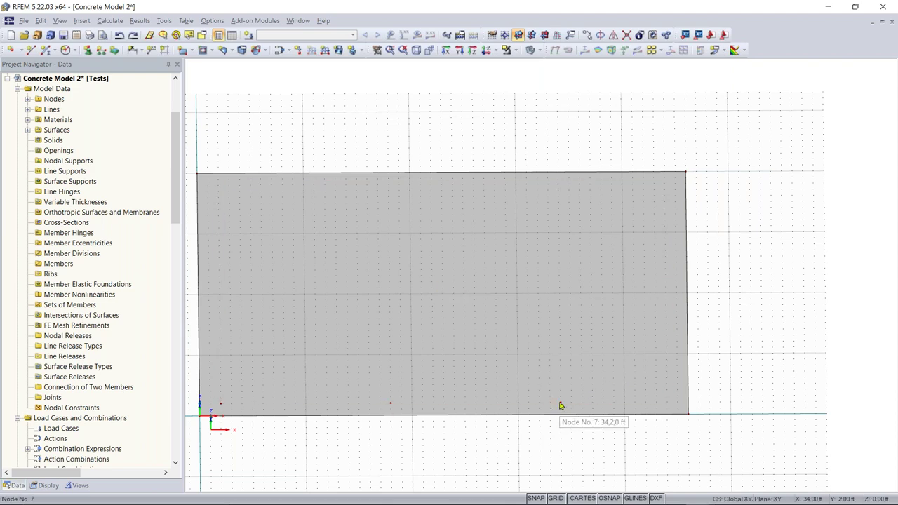
{"action": "left_click", "coordinate": [666, 410]}
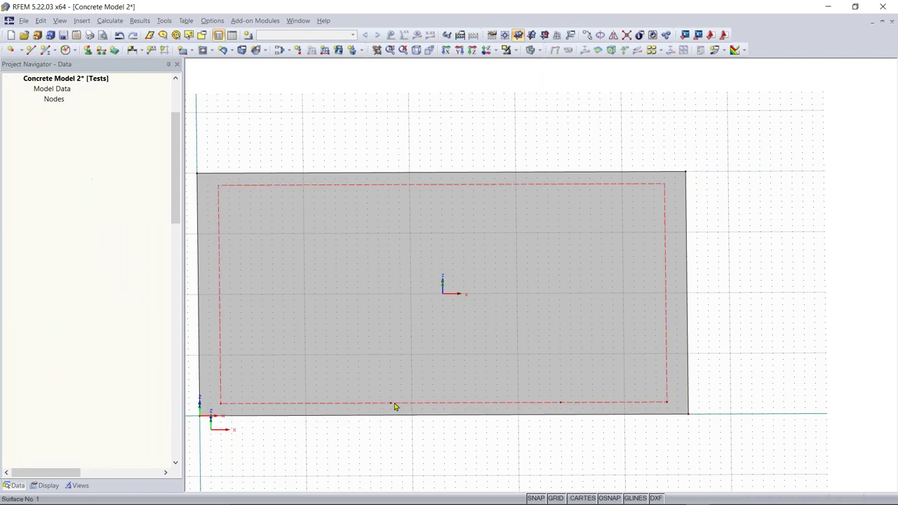
Copy the four front-row nodes twice at 13 ft spacing in the Y direction, with an X displacement of 0
{"action": "left_click", "coordinate": [563, 404]}
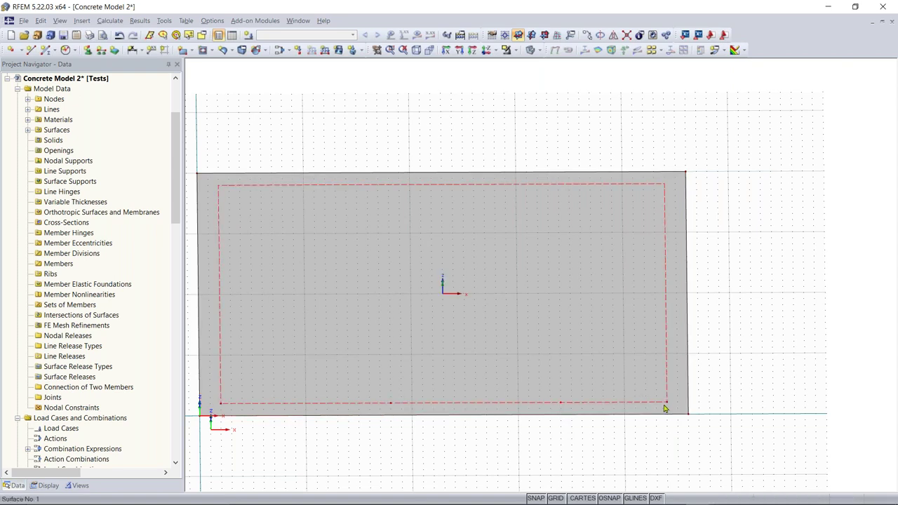
{"action": "left_click", "coordinate": [388, 407]}
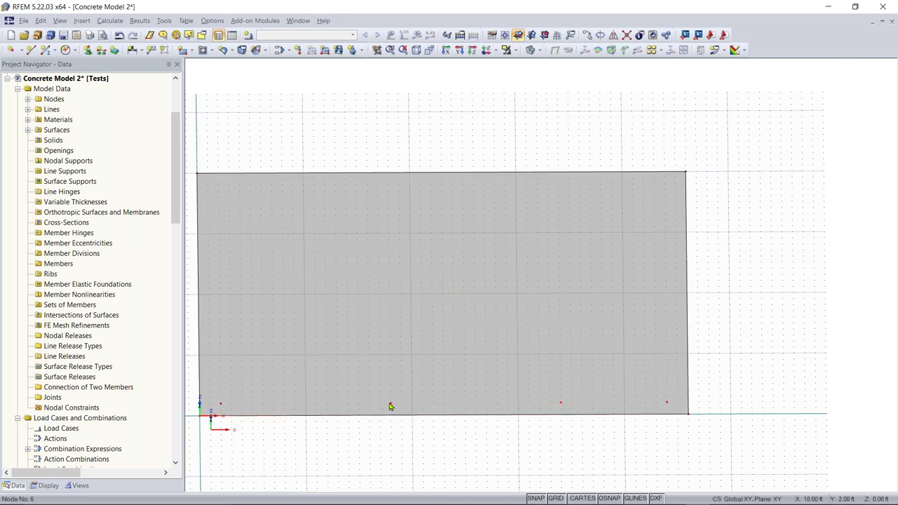
{"action": "right_click", "coordinate": [220, 409]}
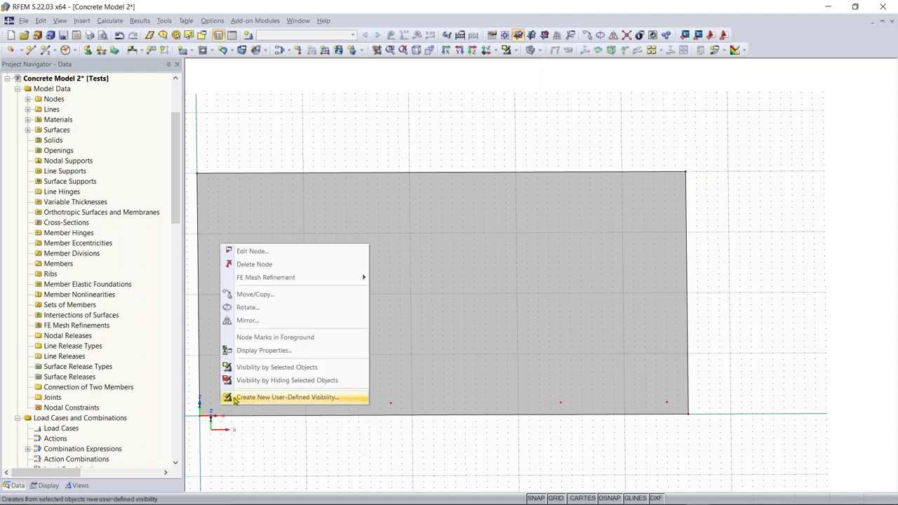
{"action": "left_click", "coordinate": [254, 302]}
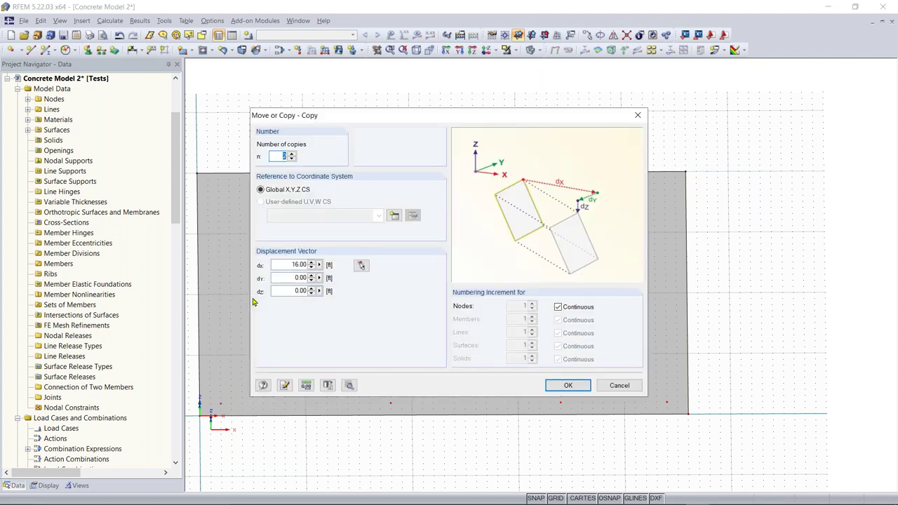
{"action": "left_click_drag", "start_coordinate": [288, 264], "coordinate": [347, 264]}
{"action": "type", "text": "0"}
{"action": "left_click_drag", "start_coordinate": [287, 276], "coordinate": [340, 271]}
{"action": "type", "text": "13"}
{"action": "left_click", "coordinate": [564, 385]}
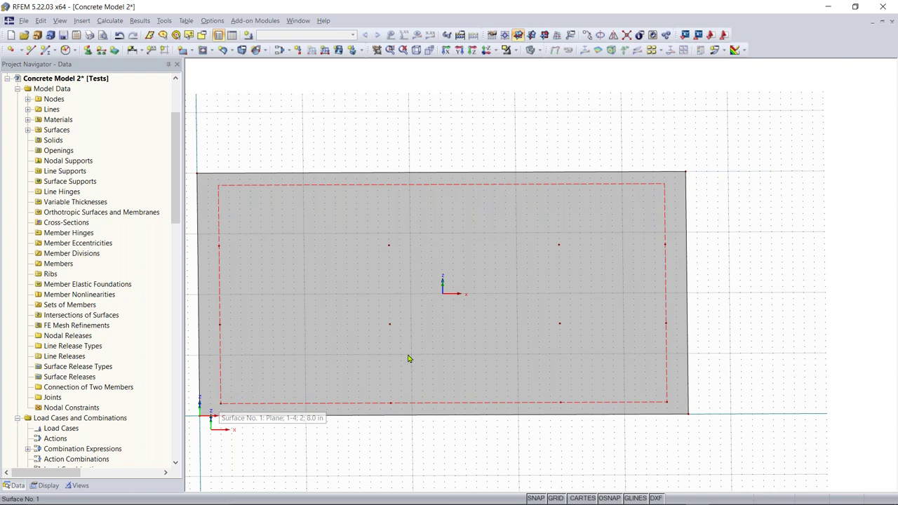
Turn on the numbering display for the model's nodes, lines and surfaces
{"action": "middle_click_drag", "start_coordinate": [427, 423], "coordinate": [352, 393], "text": "ctrl"}
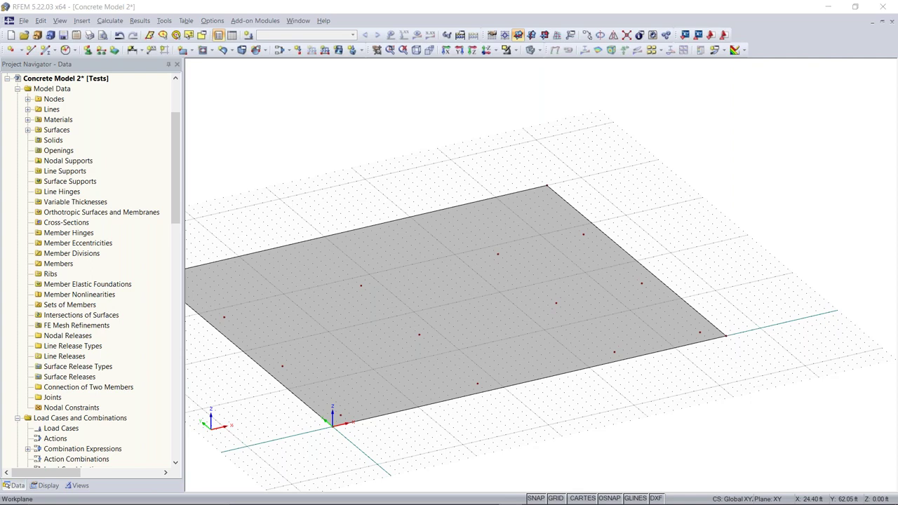
{"action": "left_click", "coordinate": [55, 486]}
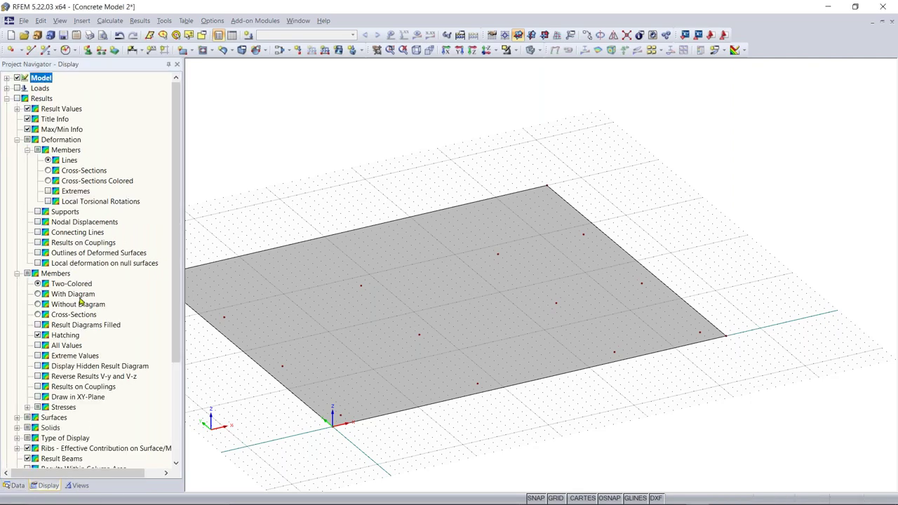
{"action": "left_click", "coordinate": [17, 140]}
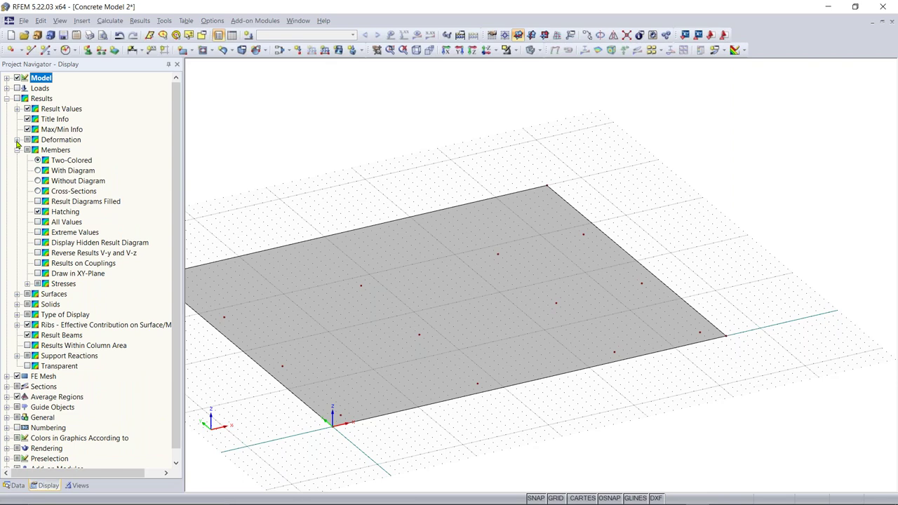
{"action": "left_click", "coordinate": [7, 98]}
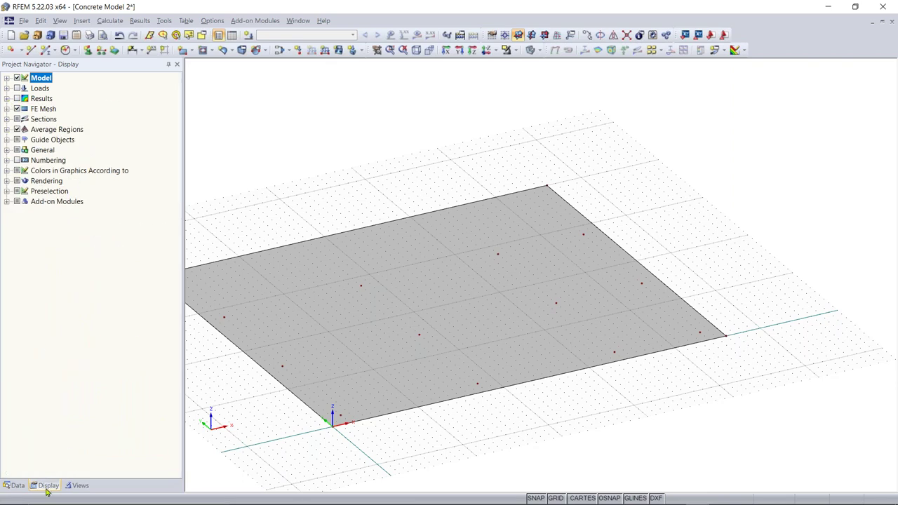
{"action": "left_click", "coordinate": [7, 161]}
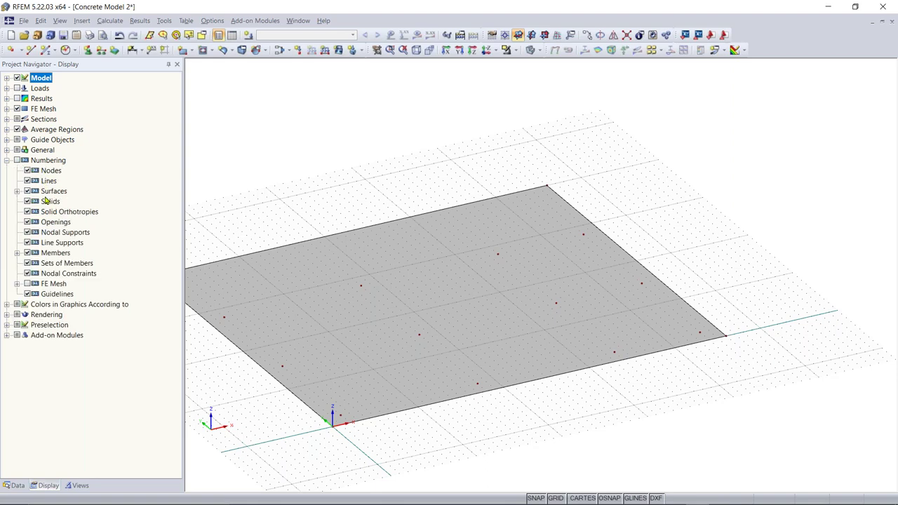
{"action": "left_click", "coordinate": [18, 161]}
{"action": "middle_click_drag", "start_coordinate": [356, 343], "coordinate": [378, 304]}
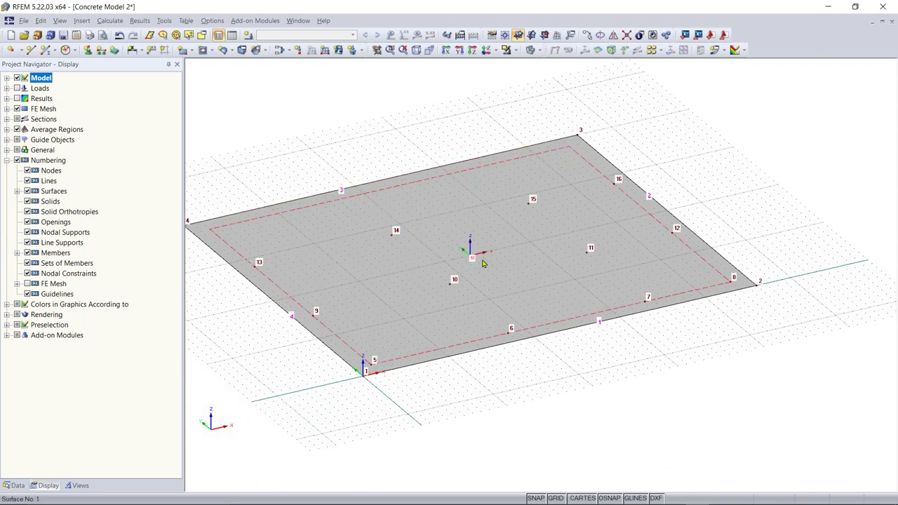
{"action": "middle_click_drag", "start_coordinate": [514, 402], "coordinate": [539, 424], "text": "ctrl"}
{"action": "left_click", "coordinate": [525, 357]}
{"action": "left_click", "coordinate": [191, 421]}
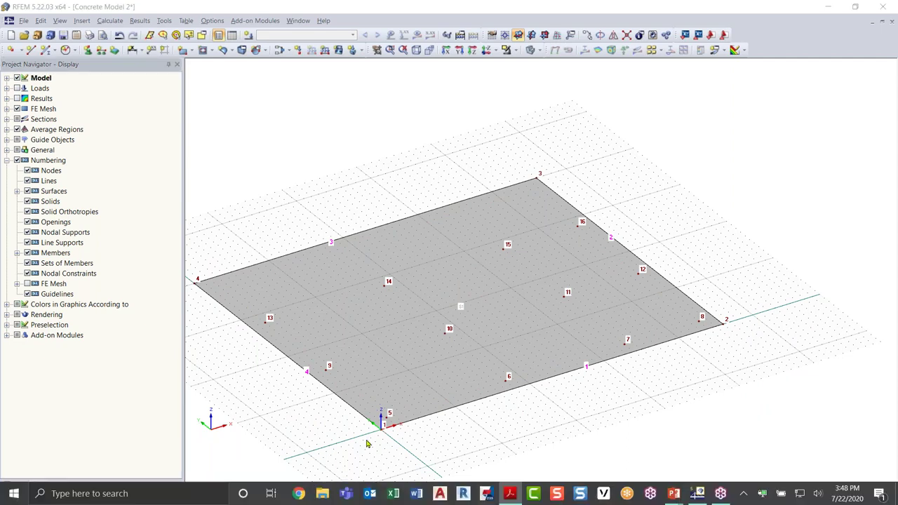
Divide the slab edge line between nodes 4 and 1 graphically, placing the new node level with inner node 13
{"action": "left_click", "coordinate": [15, 485]}
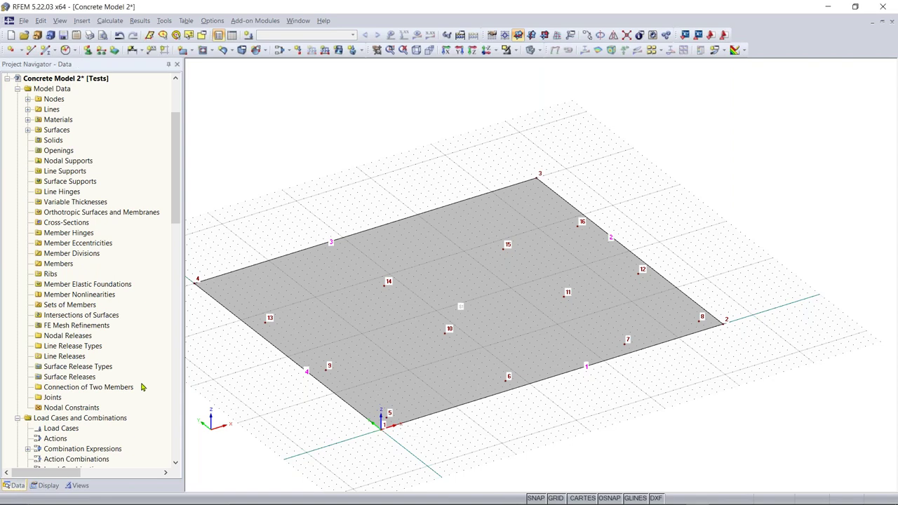
{"action": "middle_click_drag", "start_coordinate": [575, 409], "coordinate": [507, 397], "text": "ctrl"}
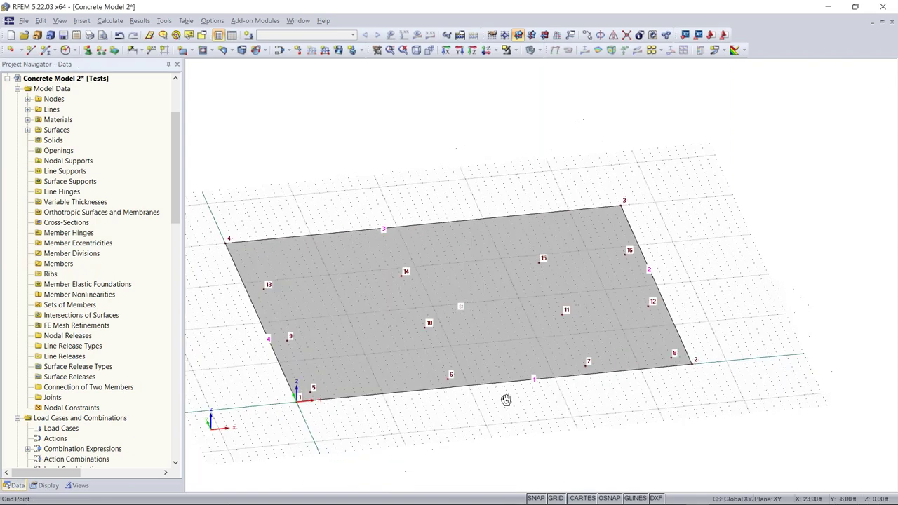
{"action": "left_click", "coordinate": [457, 356]}
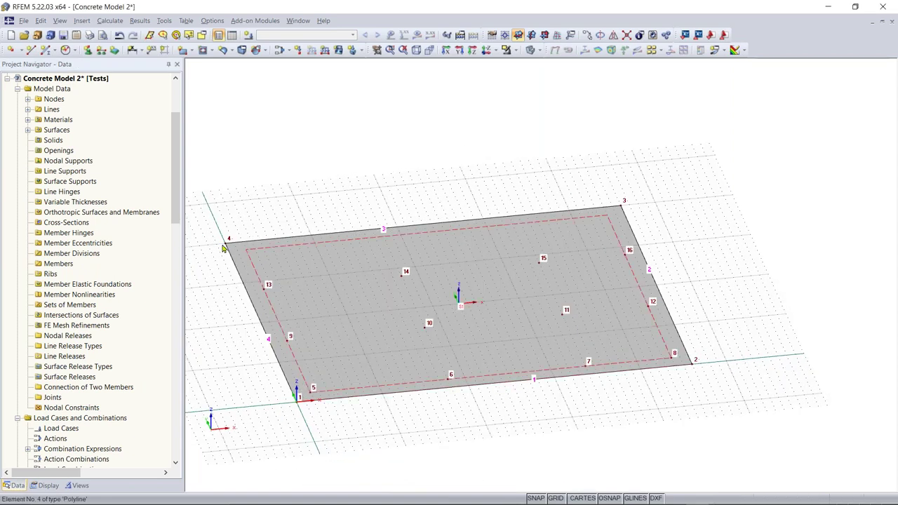
{"action": "key", "text": "Escape"}
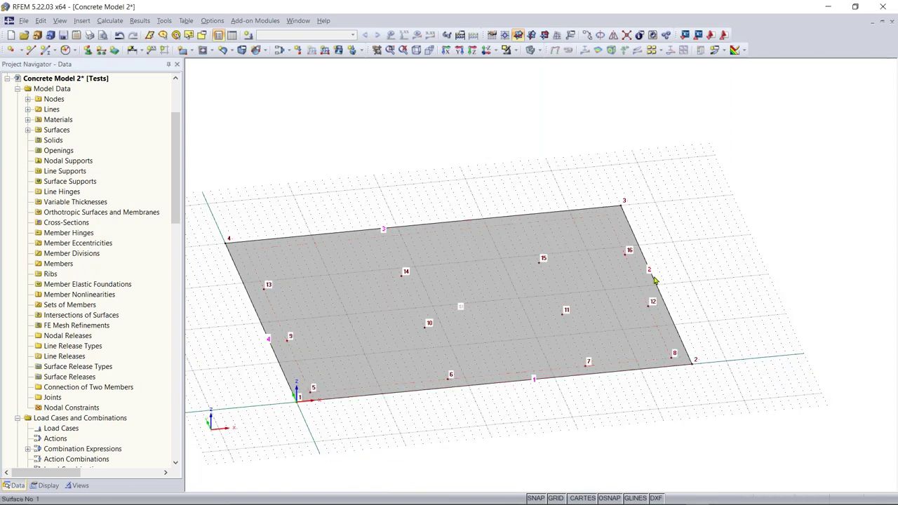
{"action": "left_click", "coordinate": [251, 292]}
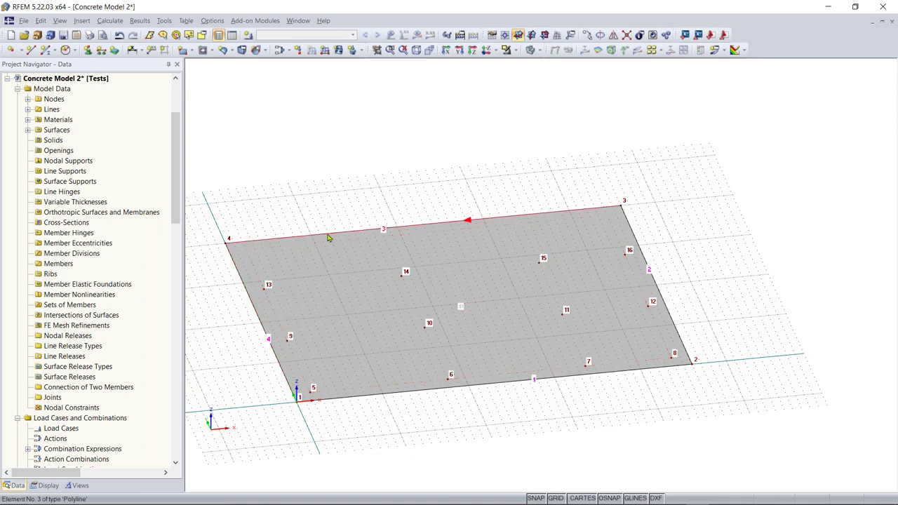
{"action": "right_click", "coordinate": [247, 296]}
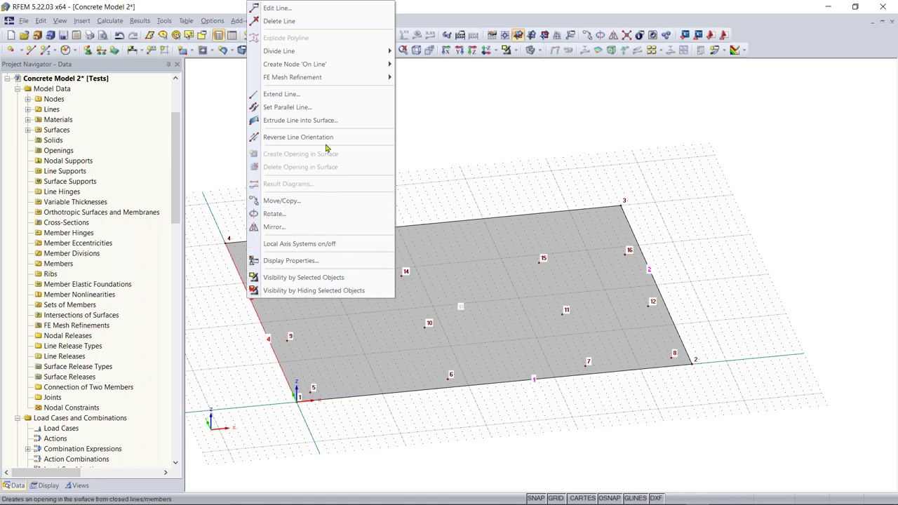
{"action": "mouse_move", "coordinate": [300, 52]}
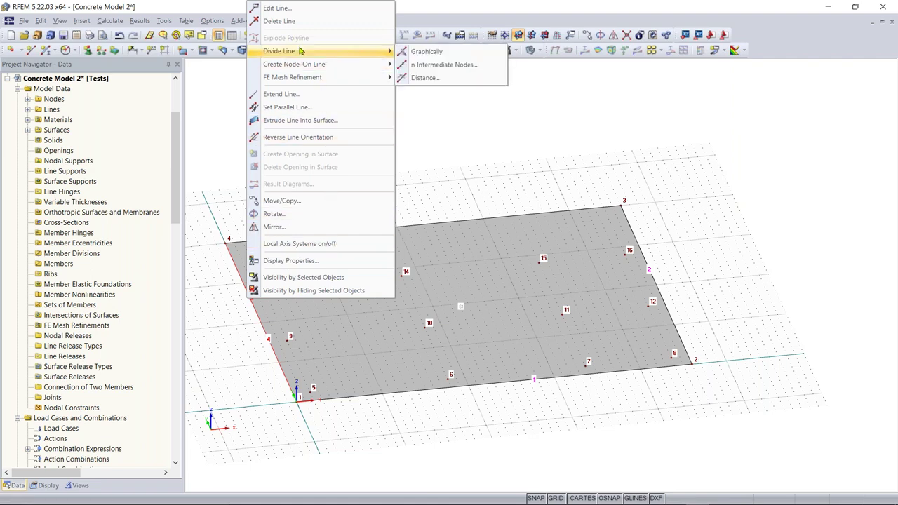
{"action": "left_click", "coordinate": [436, 58]}
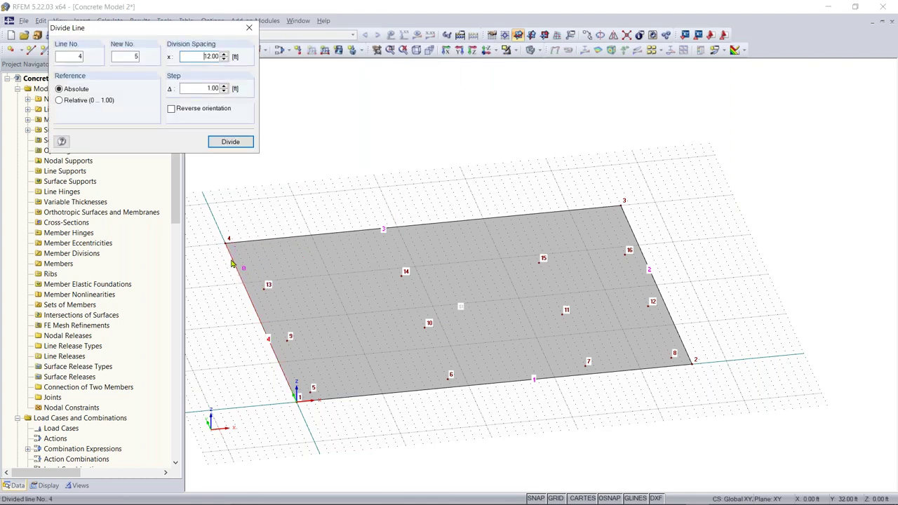
{"action": "left_click", "coordinate": [247, 295]}
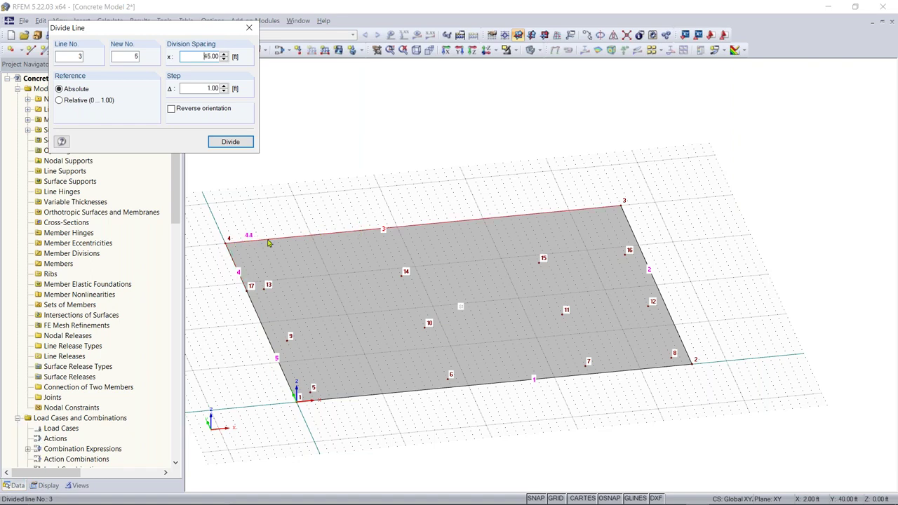
Divide the edge line between nodes 3 and 4 graphically, placing the new node in line with inner node 14
{"action": "left_click", "coordinate": [382, 230]}
{"action": "left_click", "coordinate": [231, 142]}
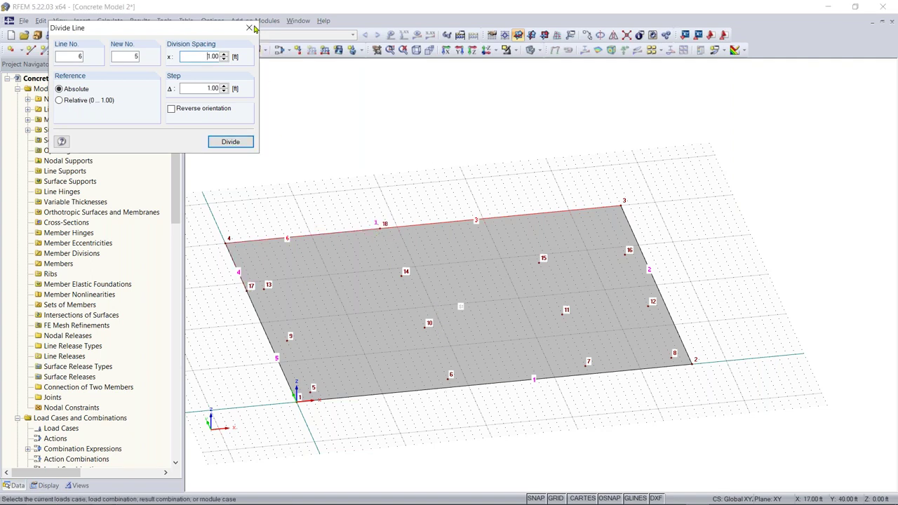
{"action": "left_click", "coordinate": [248, 27]}
{"action": "right_click", "coordinate": [346, 180]}
{"action": "left_click", "coordinate": [289, 187]}
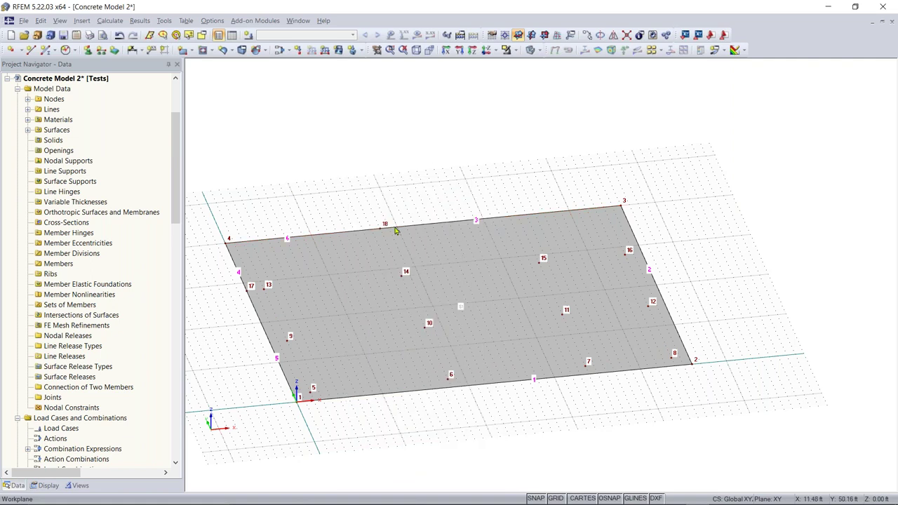
{"action": "scroll", "coordinate": [308, 203], "scroll_direction": "up", "scroll_amount": 3}
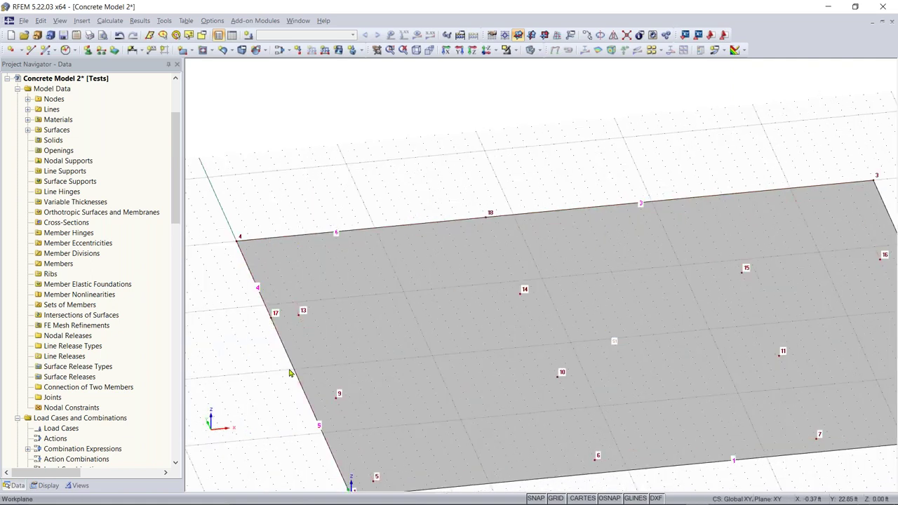
{"action": "left_click", "coordinate": [262, 302]}
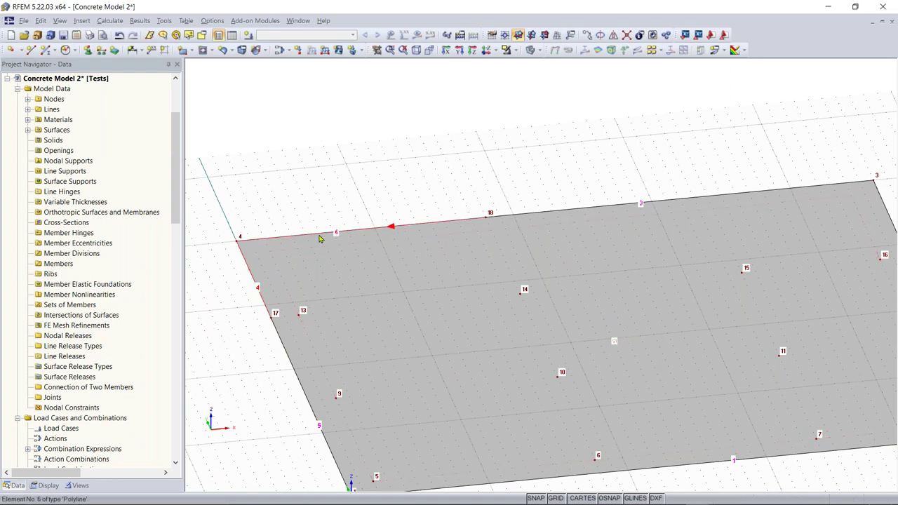
{"action": "scroll", "coordinate": [443, 222], "scroll_direction": "down", "scroll_amount": 1}
{"action": "scroll", "coordinate": [443, 222], "scroll_direction": "down", "scroll_amount": 2}
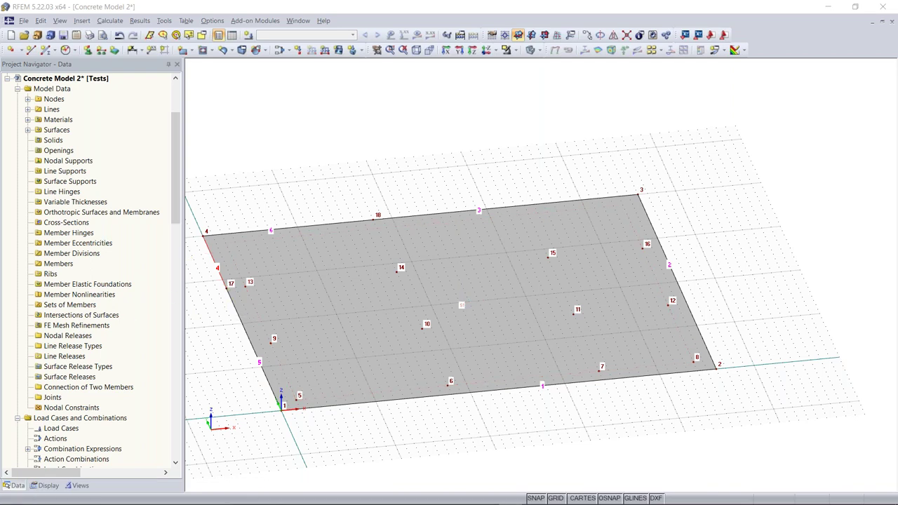
Add a semicircular surface with Standard stiffness on the slab edge, centered at X 46 ft, Y 33 ft and starting at corner node 3
{"action": "left_click", "coordinate": [579, 224]}
{"action": "middle_click_drag", "start_coordinate": [580, 224], "coordinate": [459, 200]}
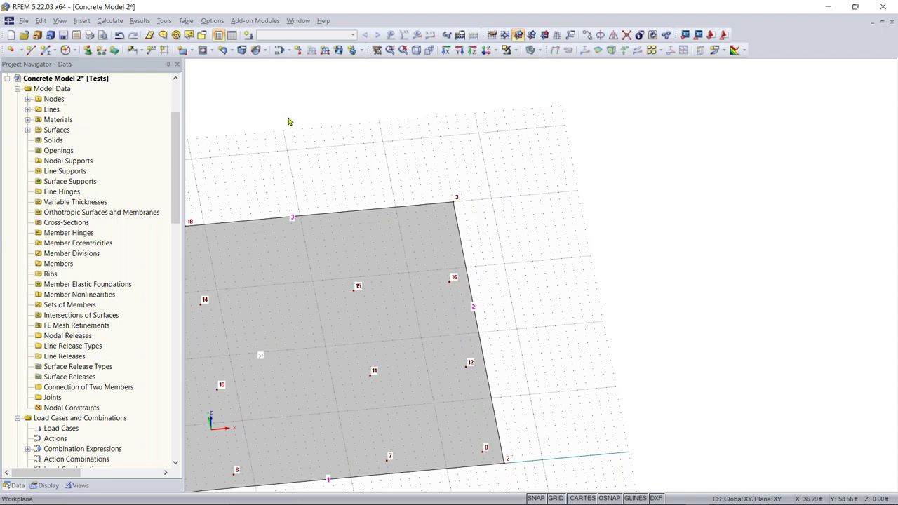
{"action": "left_click", "coordinate": [191, 52]}
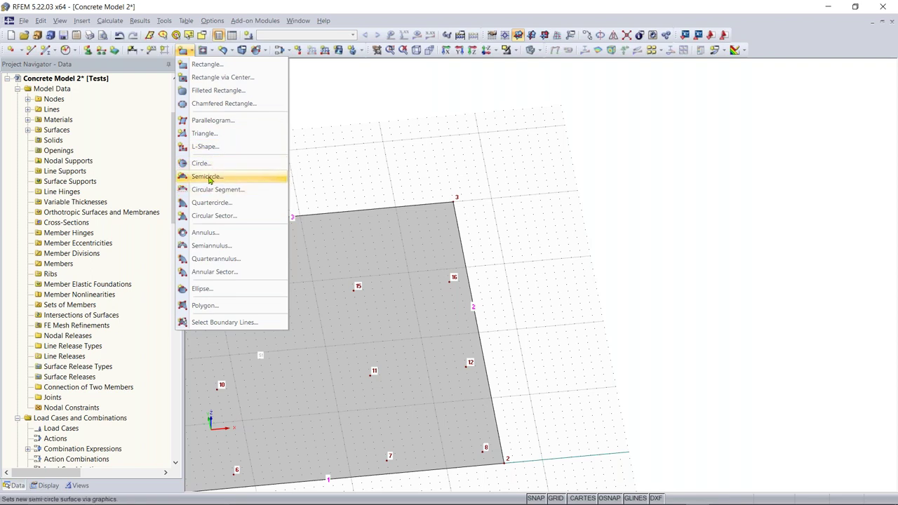
{"action": "left_click", "coordinate": [194, 53]}
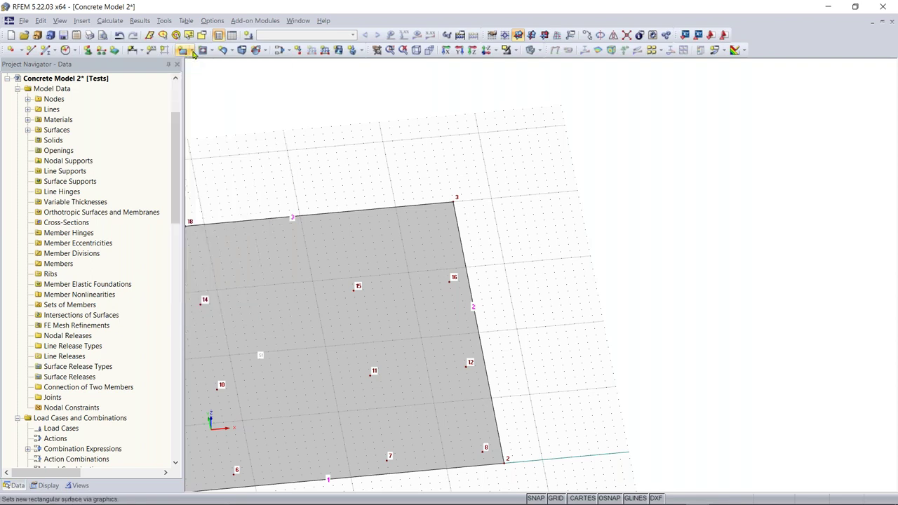
{"action": "left_click", "coordinate": [195, 54]}
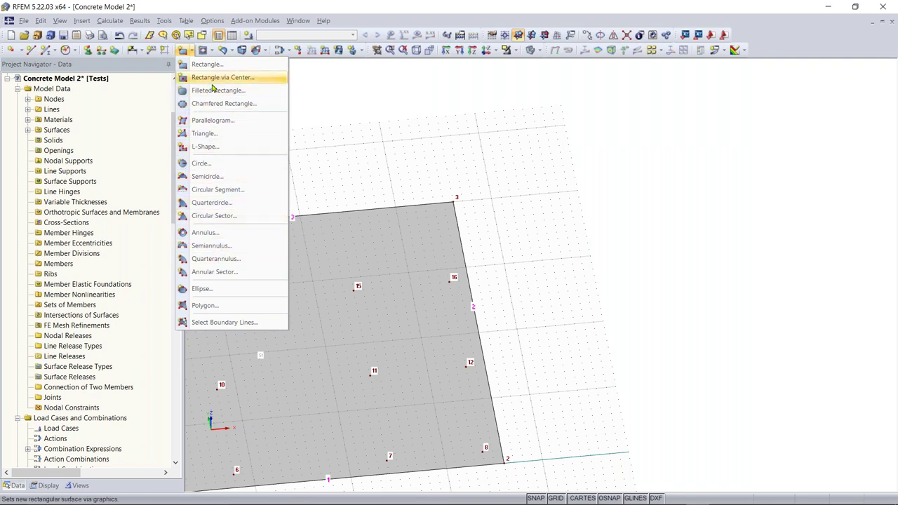
{"action": "left_click", "coordinate": [217, 178]}
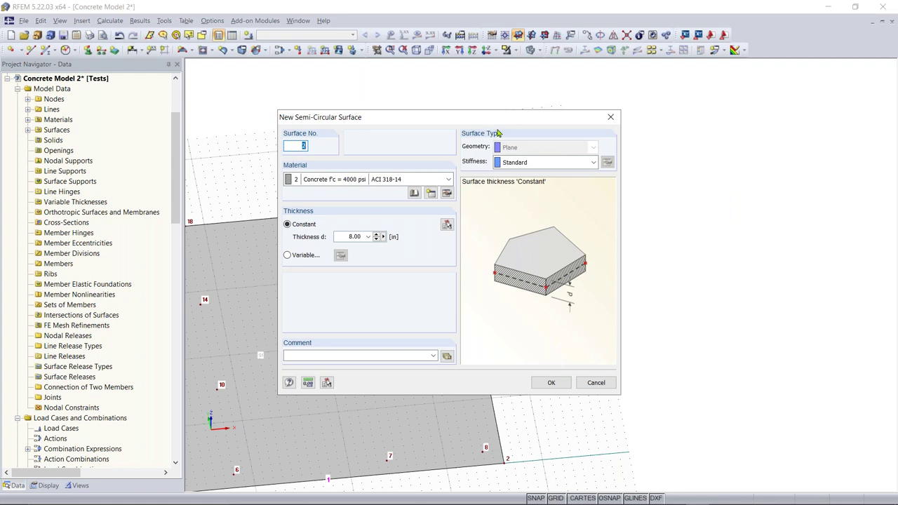
{"action": "left_click", "coordinate": [545, 165]}
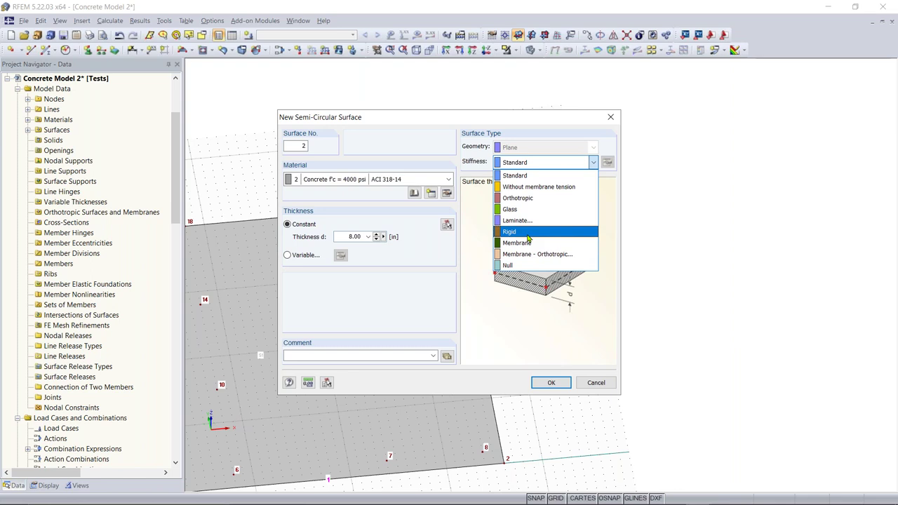
{"action": "left_click", "coordinate": [515, 175]}
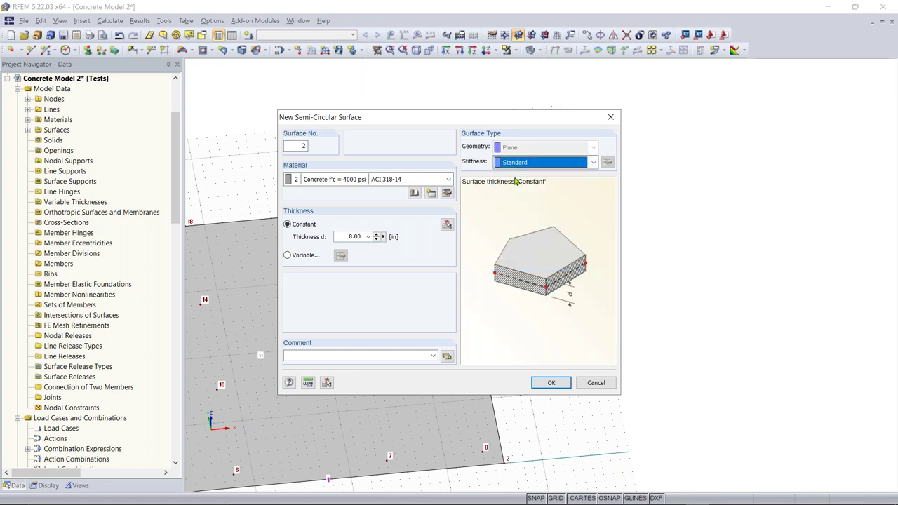
{"action": "left_click", "coordinate": [546, 386]}
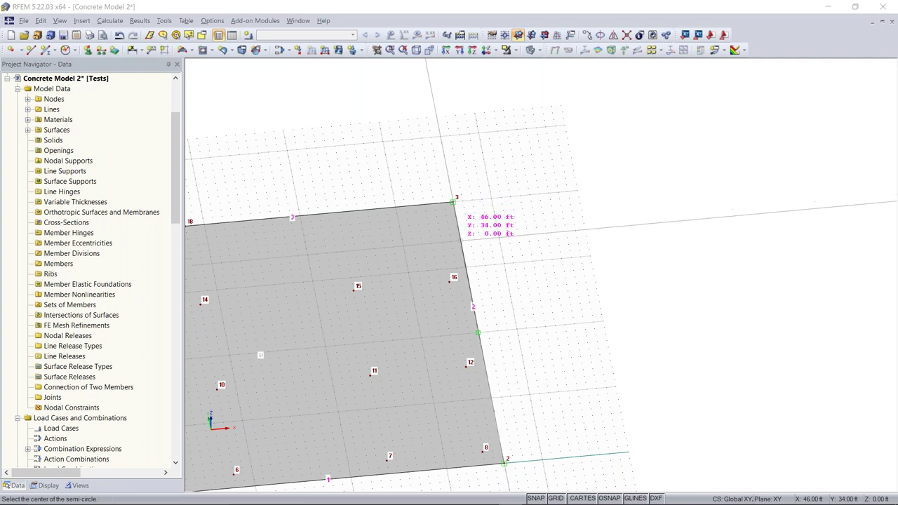
{"action": "left_click", "coordinate": [463, 242]}
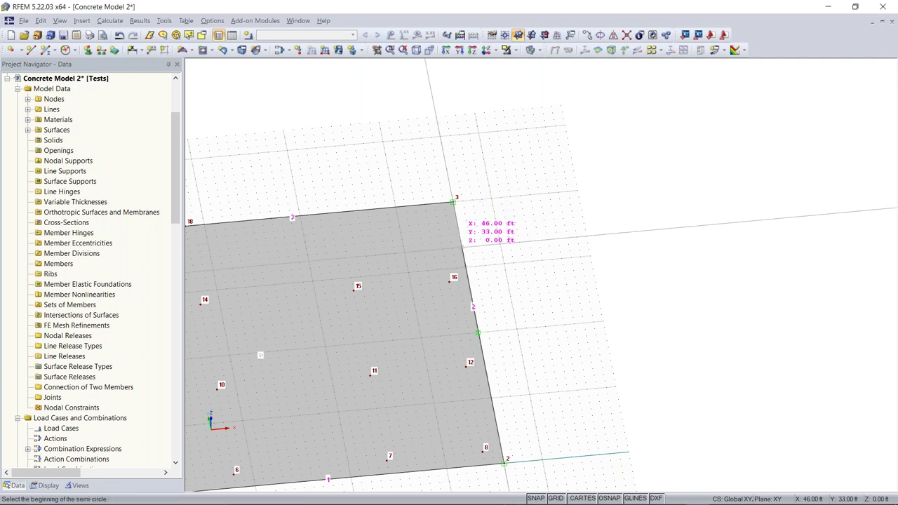
{"action": "left_click", "coordinate": [456, 201]}
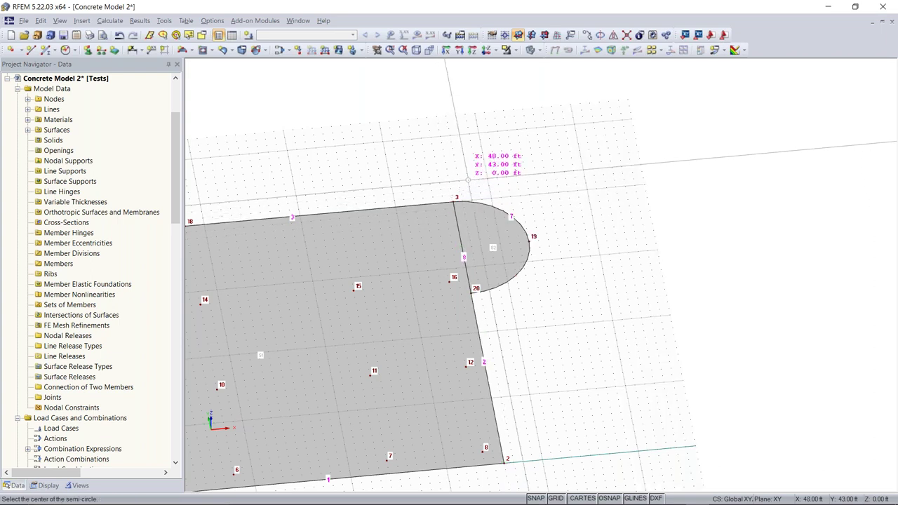
{"action": "key", "text": "Escape"}
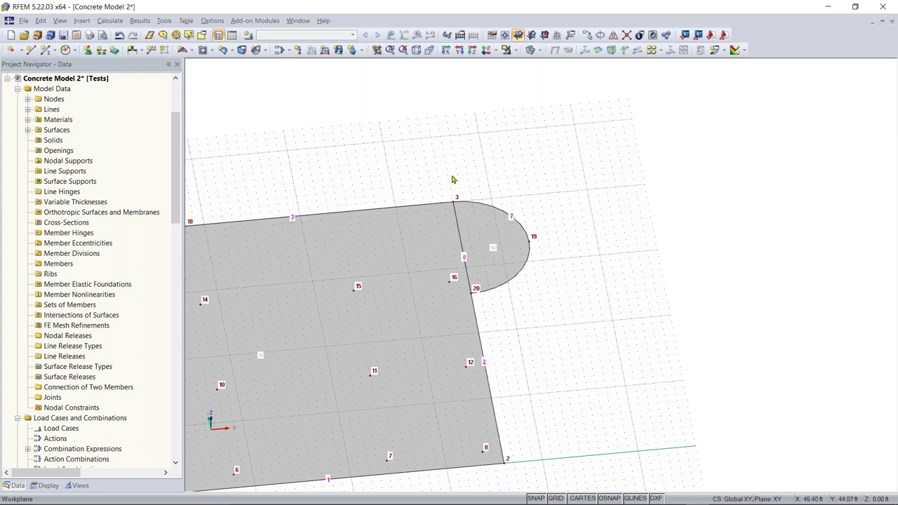
Select the entire slab with its nodes and semicircular surface, and copy it once with a Y displacement of 0 and Z of 11.83 ft
{"action": "middle_click_drag", "start_coordinate": [409, 330], "coordinate": [568, 269]}
{"action": "scroll", "coordinate": [653, 200], "scroll_direction": "down", "scroll_amount": 1}
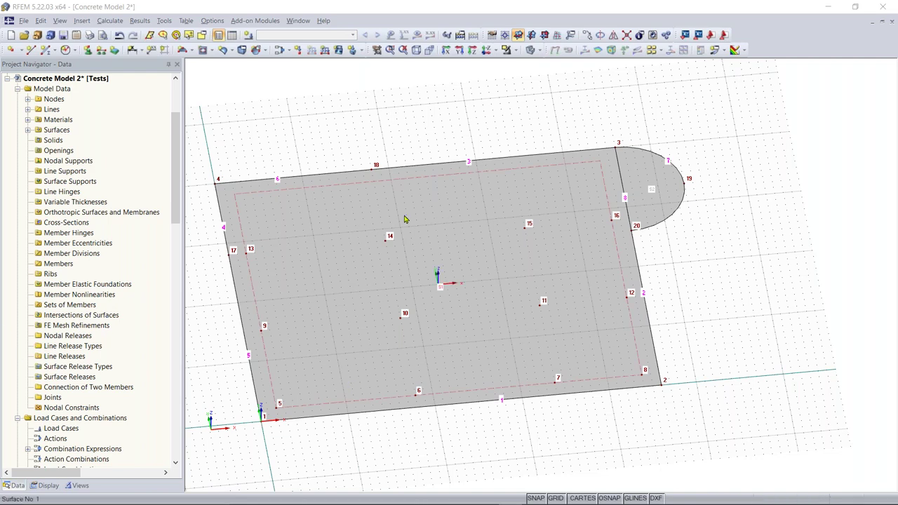
{"action": "middle_click_drag", "start_coordinate": [462, 414], "coordinate": [360, 401], "text": "ctrl"}
{"action": "left_click", "coordinate": [531, 34]}
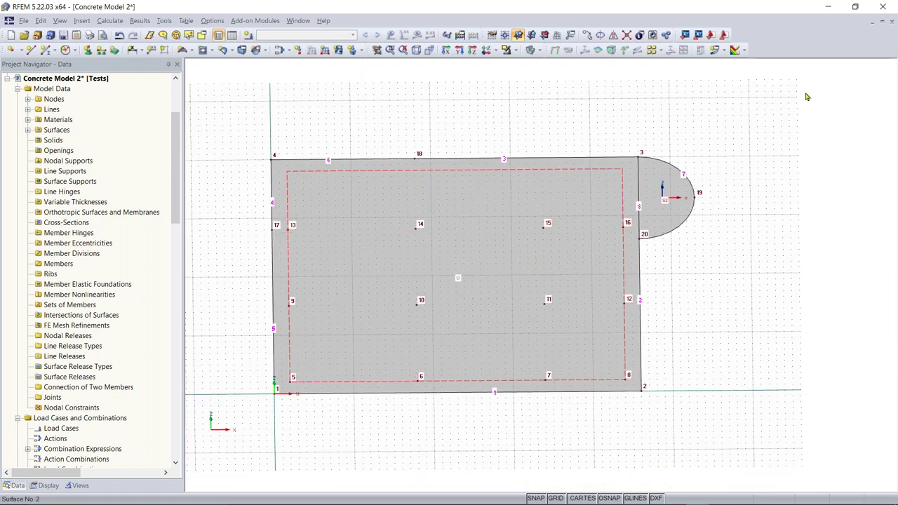
{"action": "middle_click_drag", "start_coordinate": [672, 279], "coordinate": [717, 221], "text": "ctrl"}
{"action": "left_click_drag", "start_coordinate": [701, 160], "coordinate": [230, 423]}
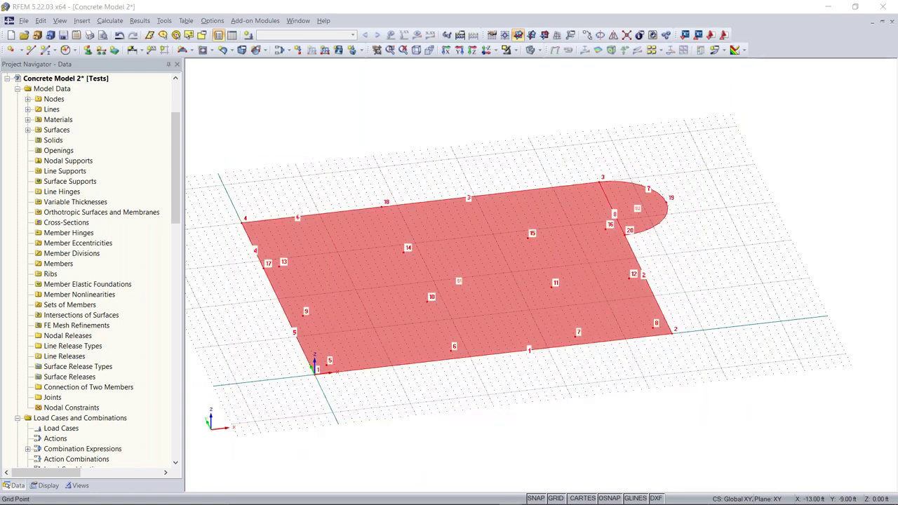
{"action": "left_click", "coordinate": [588, 35]}
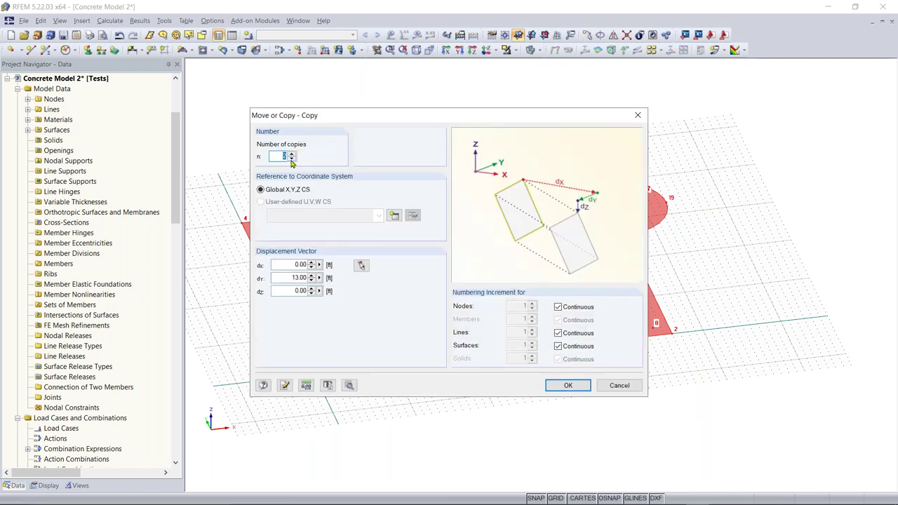
{"action": "left_click_drag", "start_coordinate": [286, 279], "coordinate": [329, 293]}
{"action": "type", "text": "0"}
{"action": "type", "text": "11.83"}
{"action": "key", "text": "Return"}
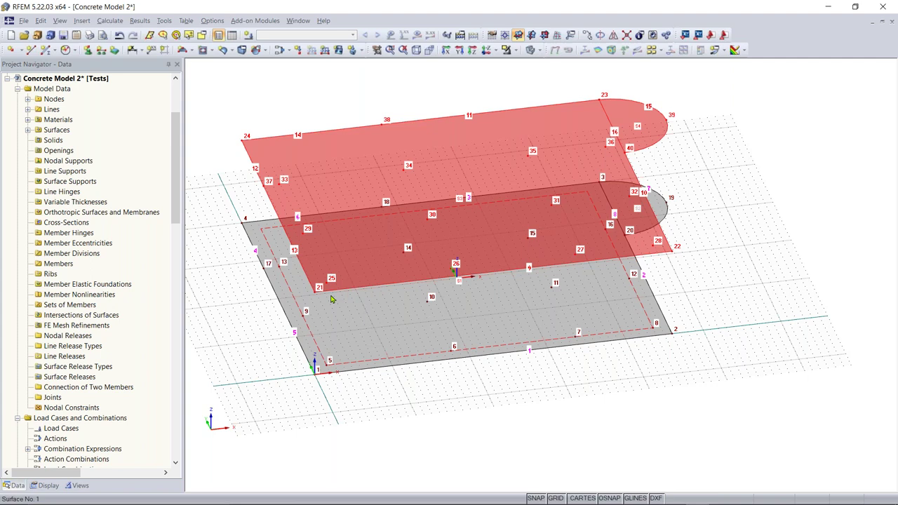
{"action": "left_click", "coordinate": [437, 401]}
Examine the two slab levels from several sides and from above, with the perspective display turned on
{"action": "middle_click_drag", "start_coordinate": [436, 401], "coordinate": [300, 245], "text": "ctrl"}
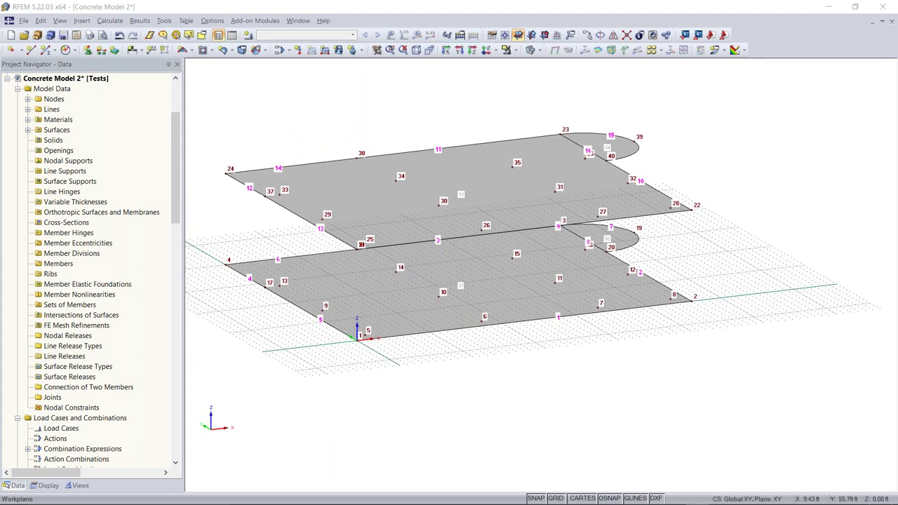
{"action": "left_click", "coordinate": [416, 50]}
{"action": "scroll", "coordinate": [592, 126], "scroll_direction": "down", "scroll_amount": 3}
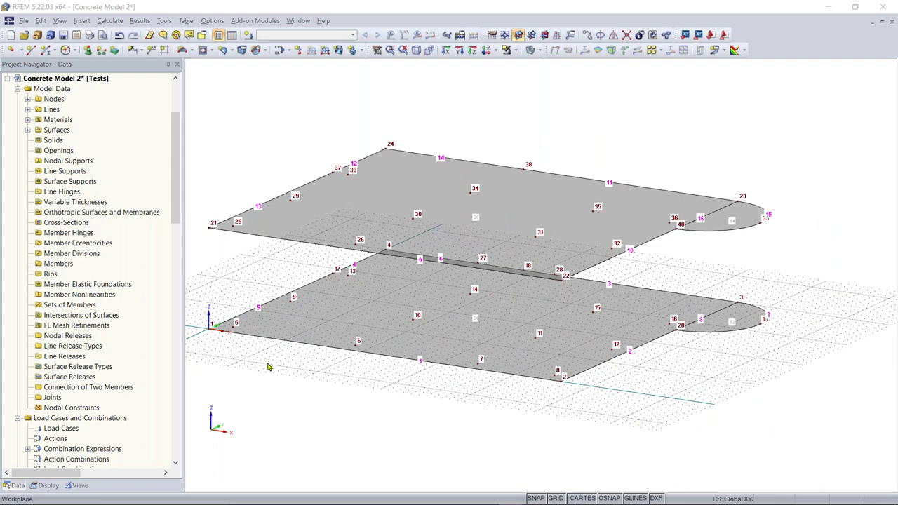
{"action": "left_click", "coordinate": [487, 53]}
{"action": "scroll", "coordinate": [567, 224], "scroll_direction": "down", "scroll_amount": 2}
{"action": "middle_click_drag", "start_coordinate": [567, 225], "coordinate": [447, 250]}
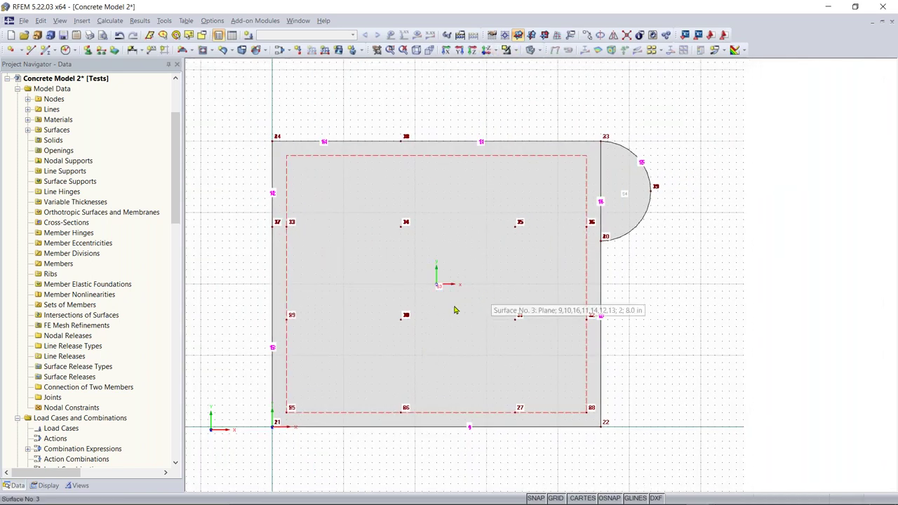
{"action": "left_click", "coordinate": [430, 51]}
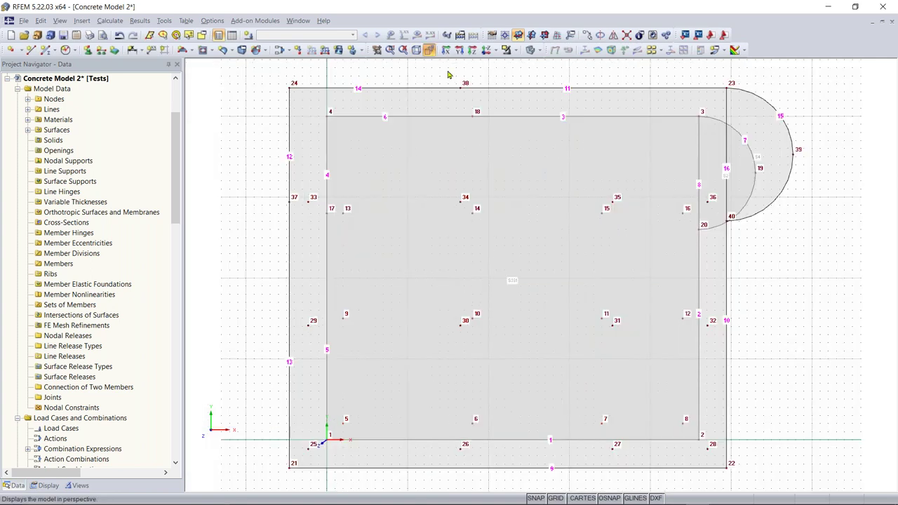
{"action": "middle_click_drag", "start_coordinate": [637, 310], "coordinate": [497, 313]}
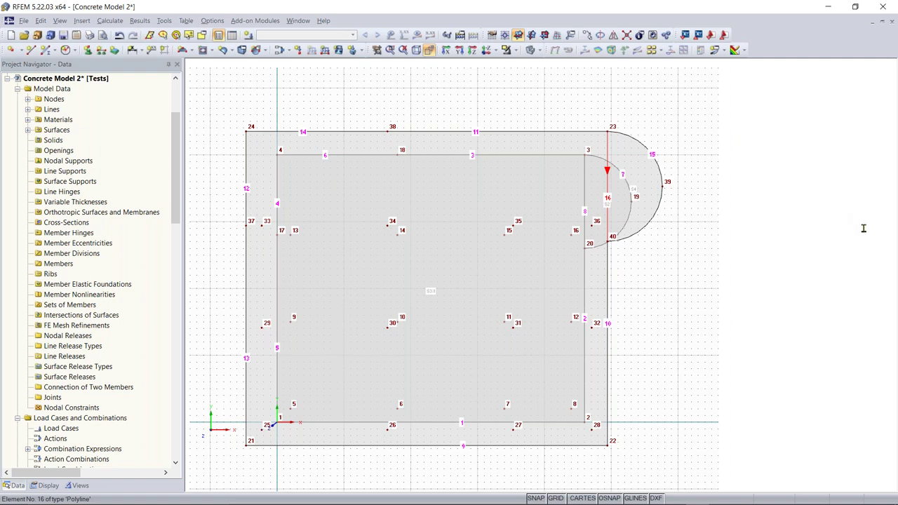
Start a new nodal load and define load case LC1 with the description Wind in +Y
{"action": "middle_click_drag", "start_coordinate": [661, 297], "coordinate": [537, 88], "text": "ctrl"}
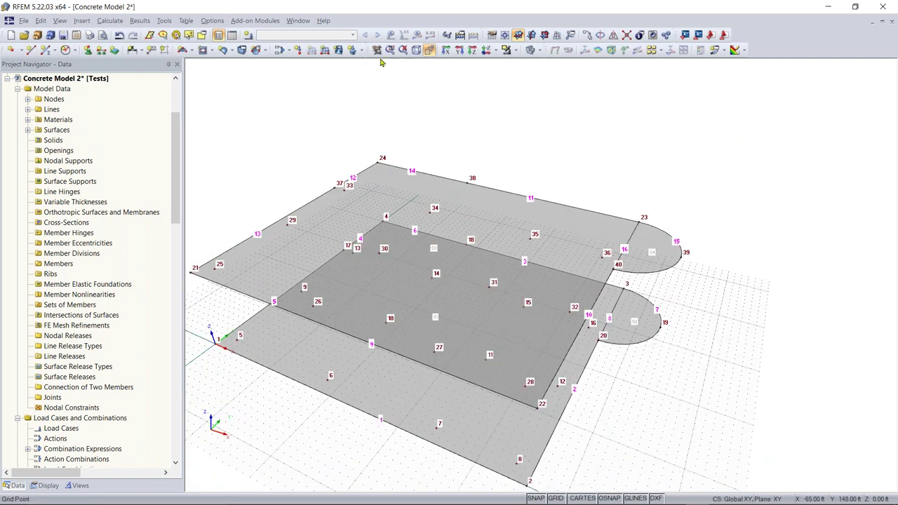
{"action": "left_click", "coordinate": [298, 50]}
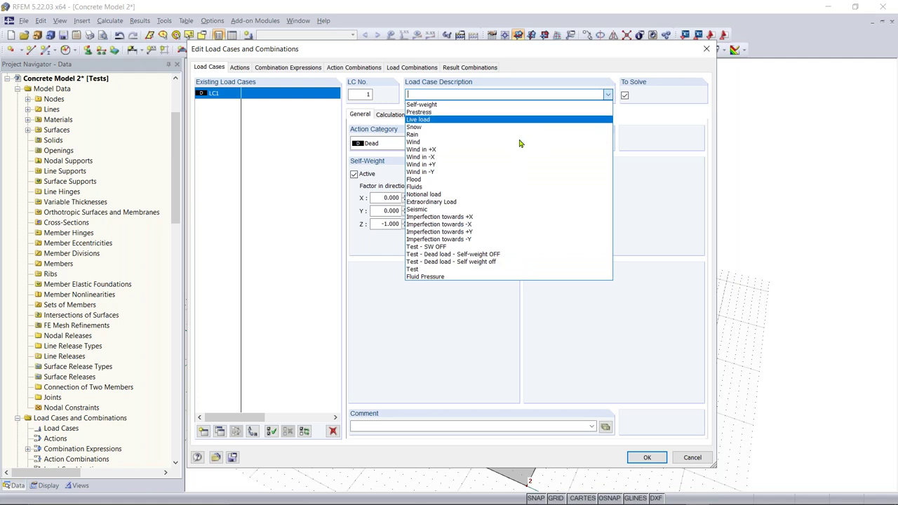
{"action": "left_click", "coordinate": [441, 166]}
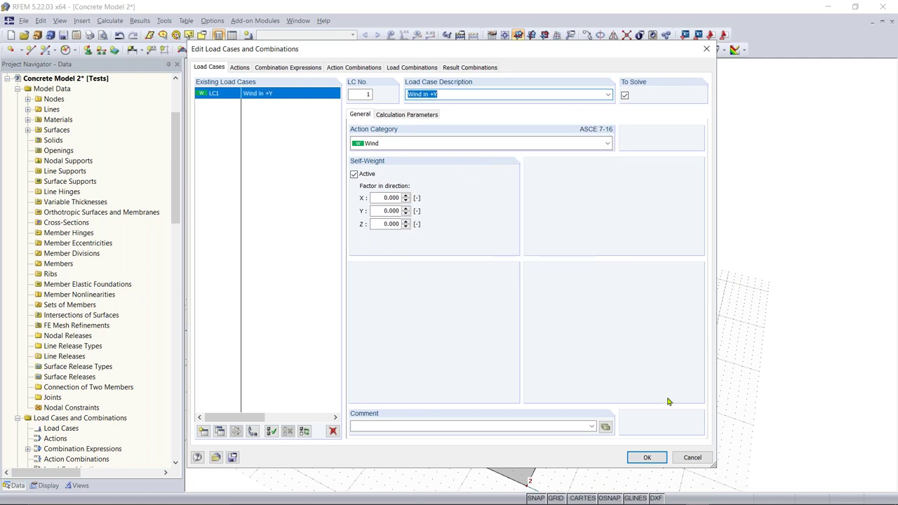
{"action": "left_click", "coordinate": [647, 457]}
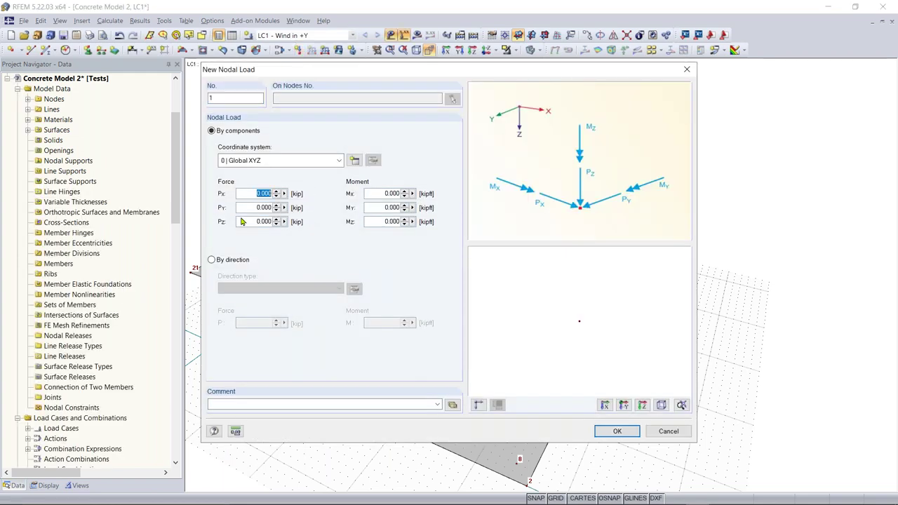
Apply a nodal load with a PZ force of -1 kip to corner node 24 of the upper slab
{"action": "double_click", "coordinate": [252, 220]}
{"action": "type", "text": "-1"}
{"action": "left_click", "coordinate": [617, 430]}
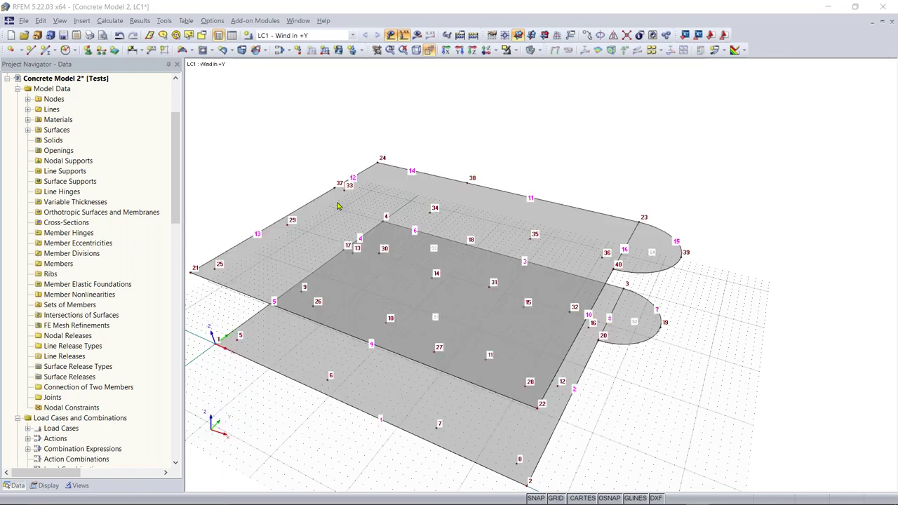
{"action": "left_click", "coordinate": [377, 161]}
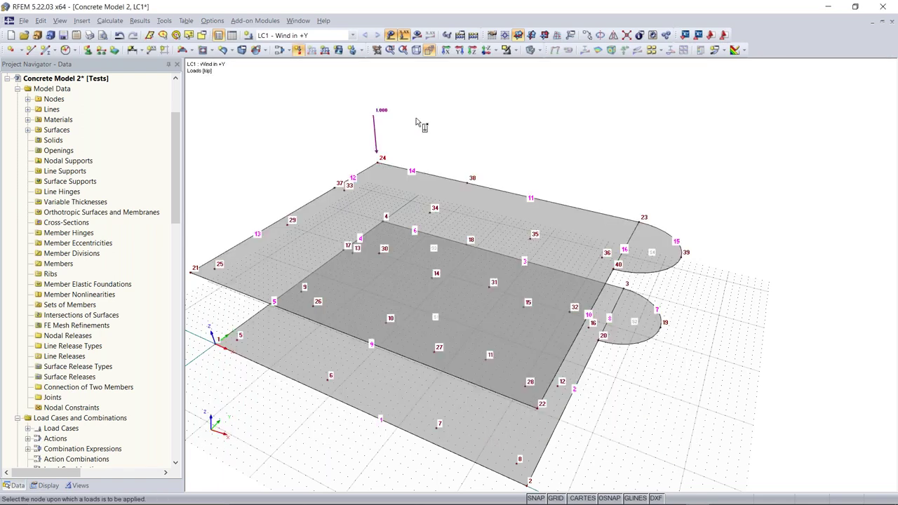
{"action": "right_click_drag", "start_coordinate": [411, 134], "coordinate": [356, 105]}
{"action": "key", "text": "Escape"}
{"action": "left_click", "coordinate": [485, 50]}
{"action": "scroll", "coordinate": [457, 144], "scroll_direction": "up", "scroll_amount": 3}
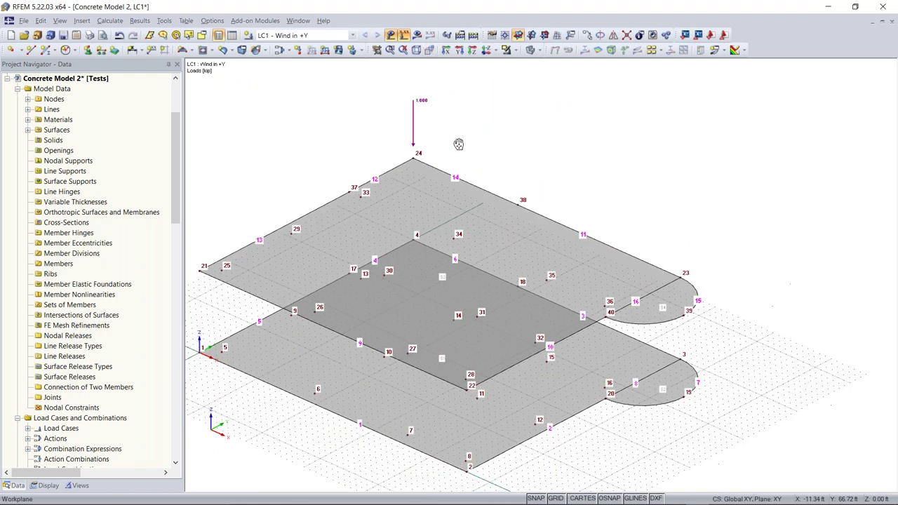
{"action": "left_click_drag", "start_coordinate": [423, 86], "coordinate": [356, 173]}
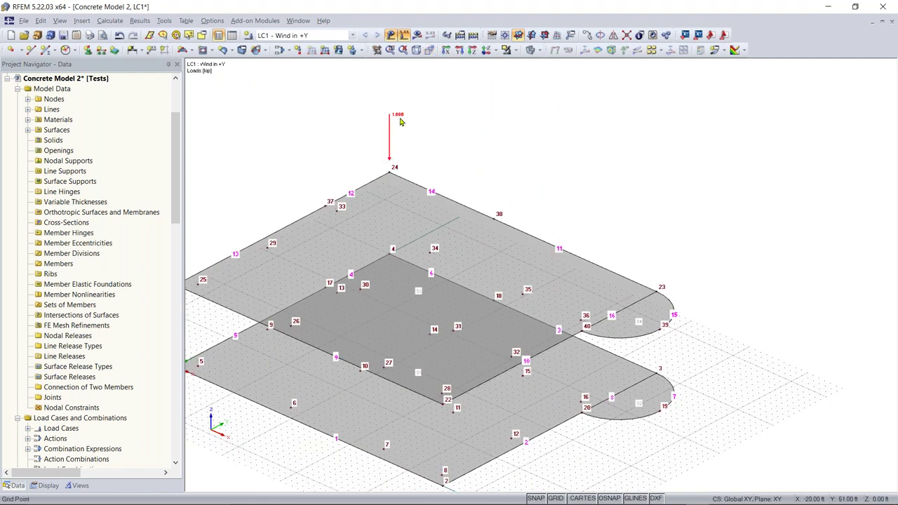
{"action": "right_click", "coordinate": [399, 114]}
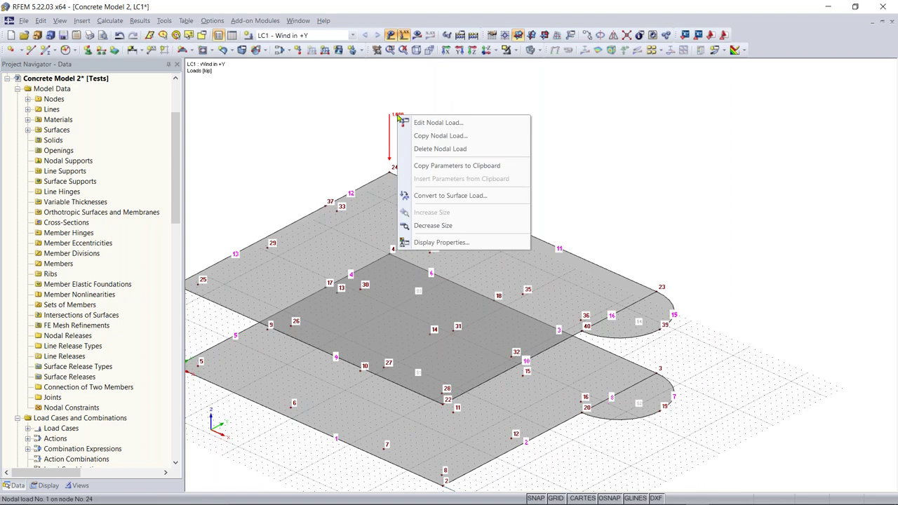
{"action": "right_click", "coordinate": [389, 140]}
{"action": "right_click", "coordinate": [389, 138]}
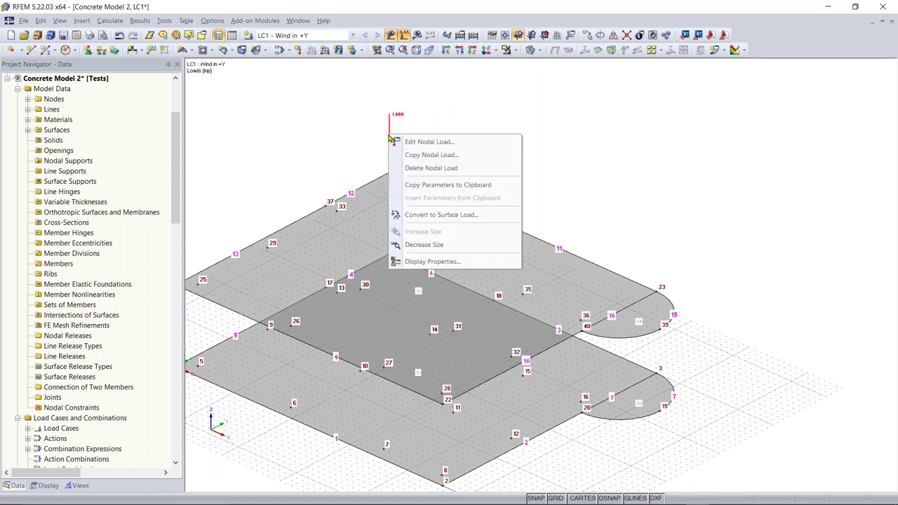
{"action": "left_click", "coordinate": [584, 208]}
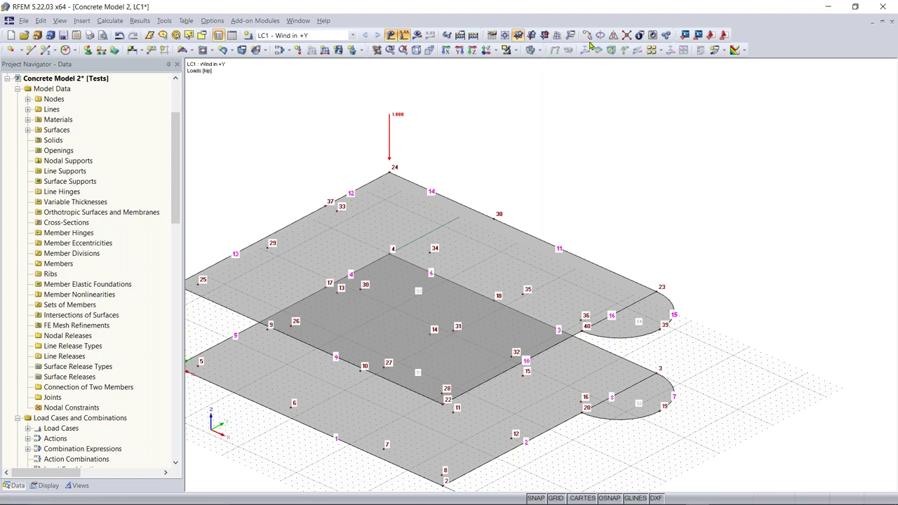
Copy the nodal load from node 24 to edge node 38 graphically
{"action": "mouse_move", "coordinate": [391, 136]}
{"action": "left_click_drag", "start_coordinate": [391, 136], "coordinate": [661, 296]}
{"action": "key", "text": "Escape"}
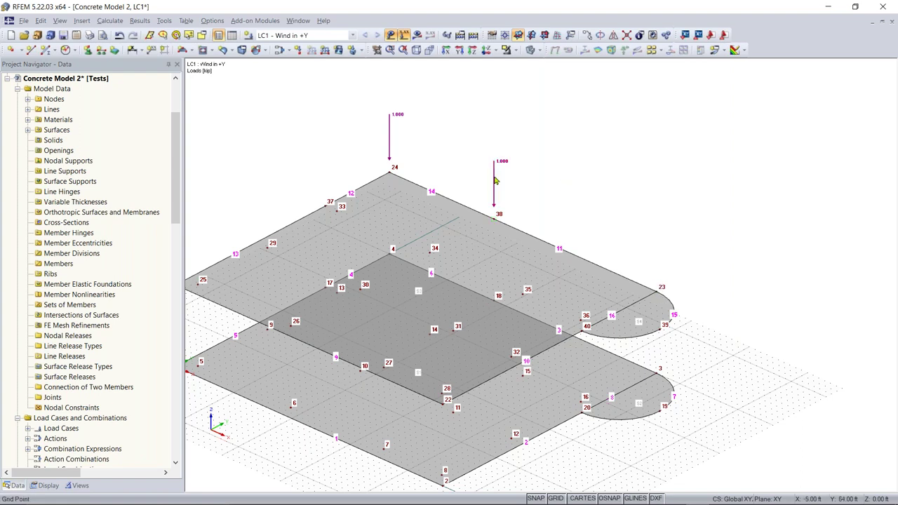
Try to copy the nodal load once with an X displacement of 1 ft and a Z displacement of 0
{"action": "left_click", "coordinate": [587, 35]}
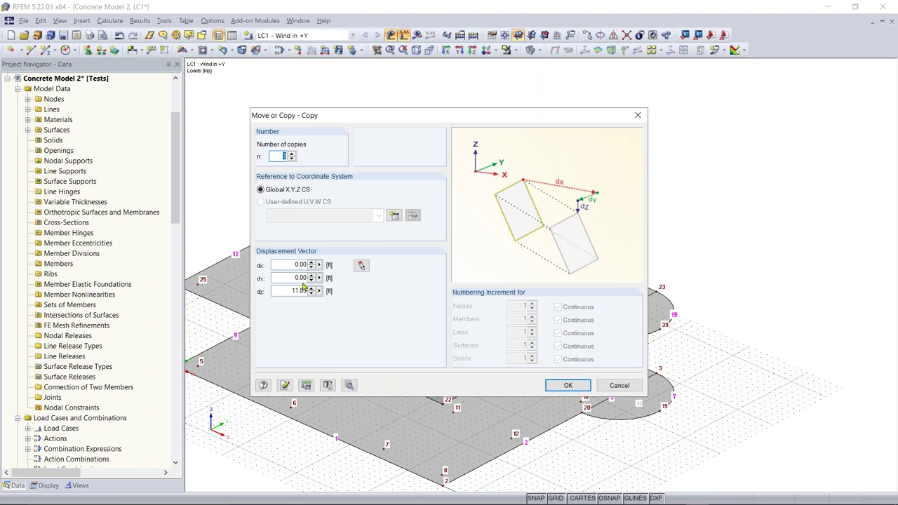
{"action": "double_click", "coordinate": [287, 290]}
{"action": "key", "text": "BackSpace"}
{"action": "double_click", "coordinate": [296, 264]}
{"action": "type", "text": "1"}
{"action": "key", "text": "Return"}
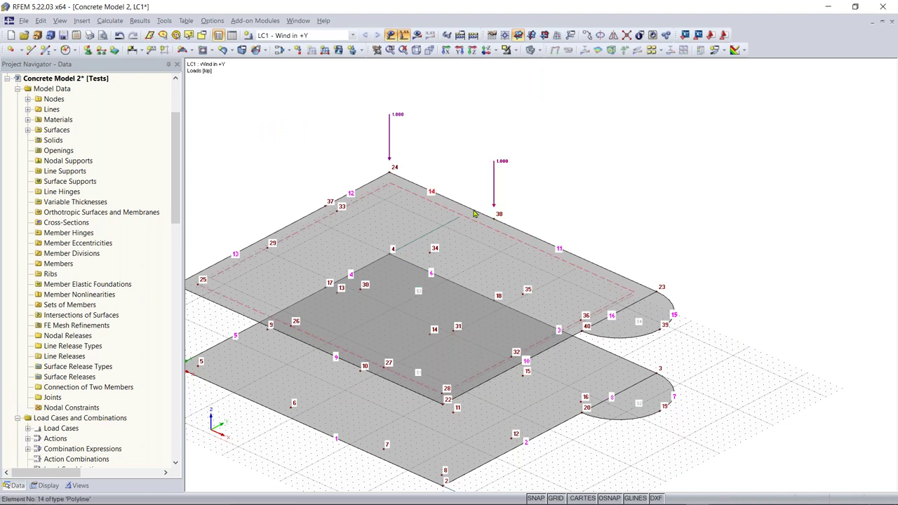
Try to copy the nodal load at node 38 once, graphically picking a displacement vector of X 0, Y -13 ft and Z 0
{"action": "middle_click_drag", "start_coordinate": [549, 176], "coordinate": [519, 194], "text": "ctrl"}
{"action": "right_click", "coordinate": [594, 178]}
{"action": "left_click", "coordinate": [554, 174]}
{"action": "scroll", "coordinate": [519, 194], "scroll_direction": "up", "scroll_amount": 3}
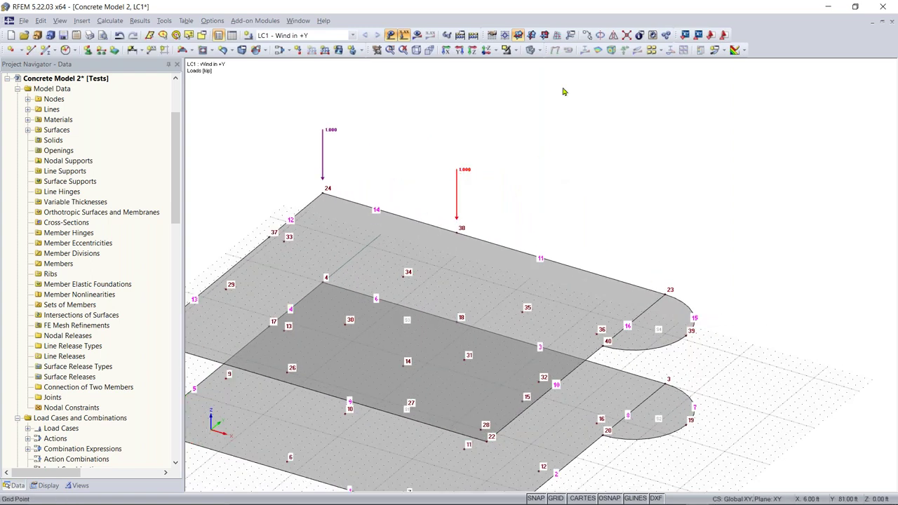
{"action": "left_click", "coordinate": [588, 36]}
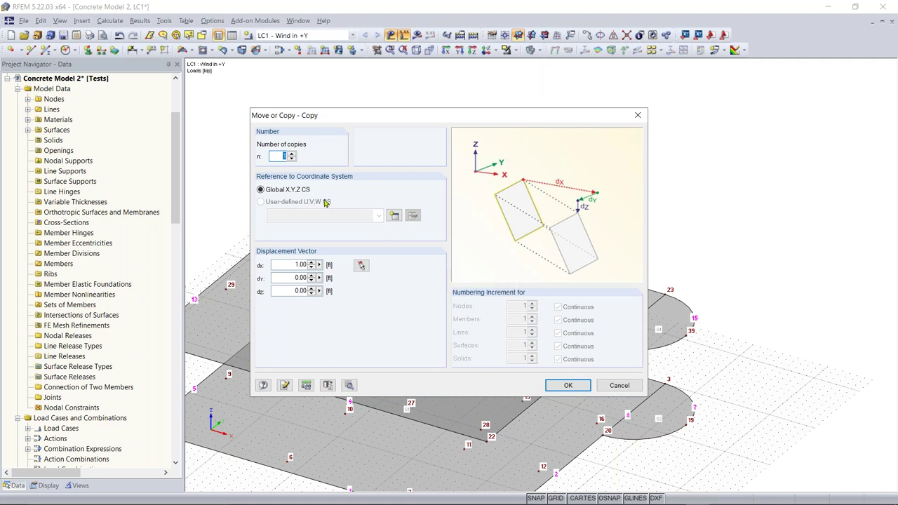
{"action": "left_click", "coordinate": [362, 267]}
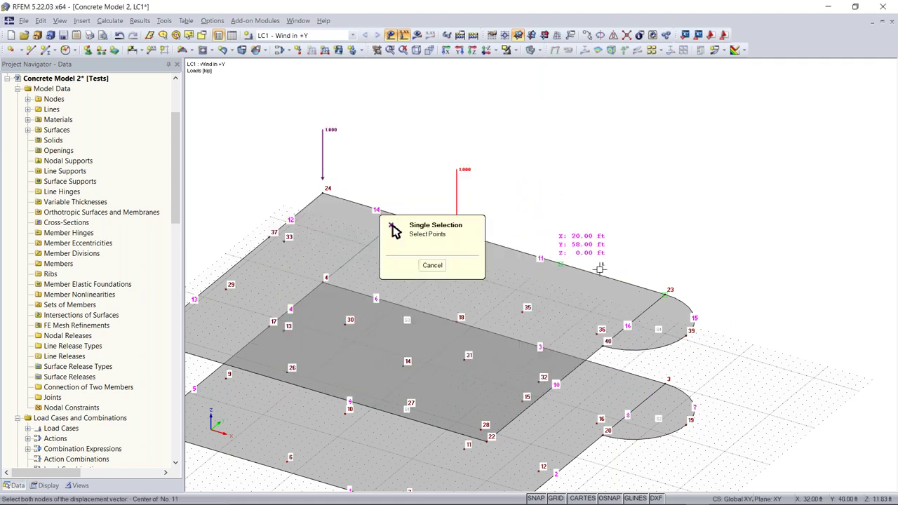
{"action": "left_click", "coordinate": [664, 293]}
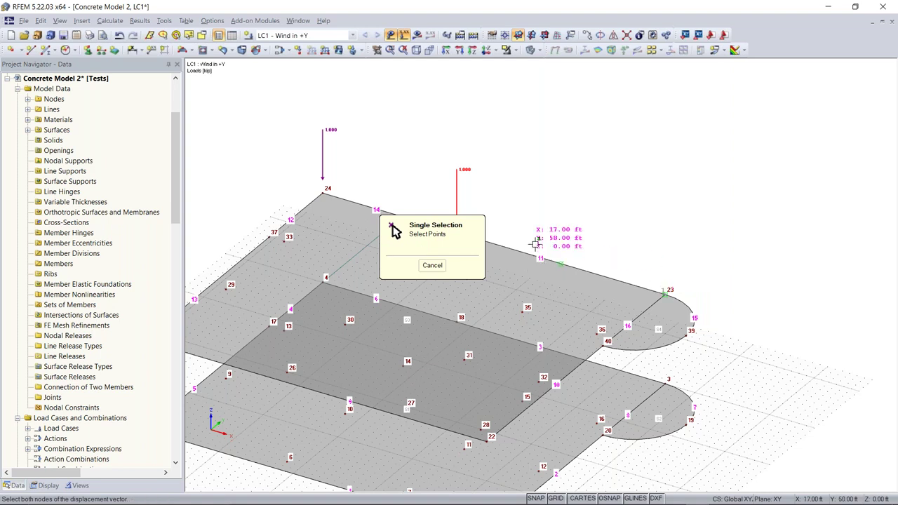
{"action": "left_click", "coordinate": [538, 245]}
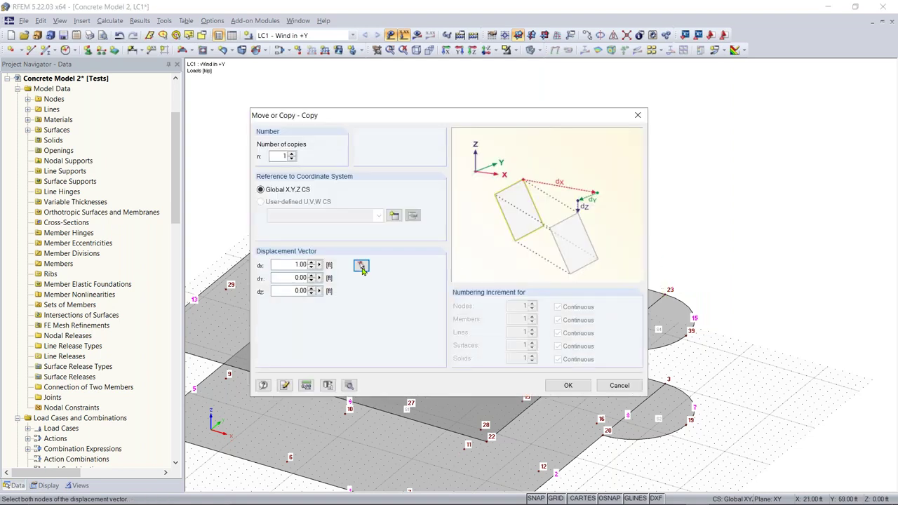
{"action": "left_click", "coordinate": [361, 267]}
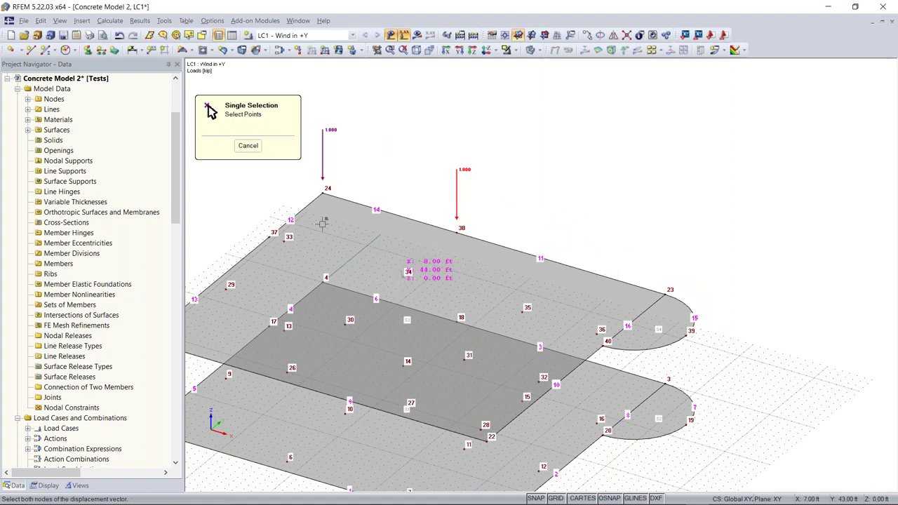
{"action": "scroll", "coordinate": [421, 213], "scroll_direction": "down", "scroll_amount": 1}
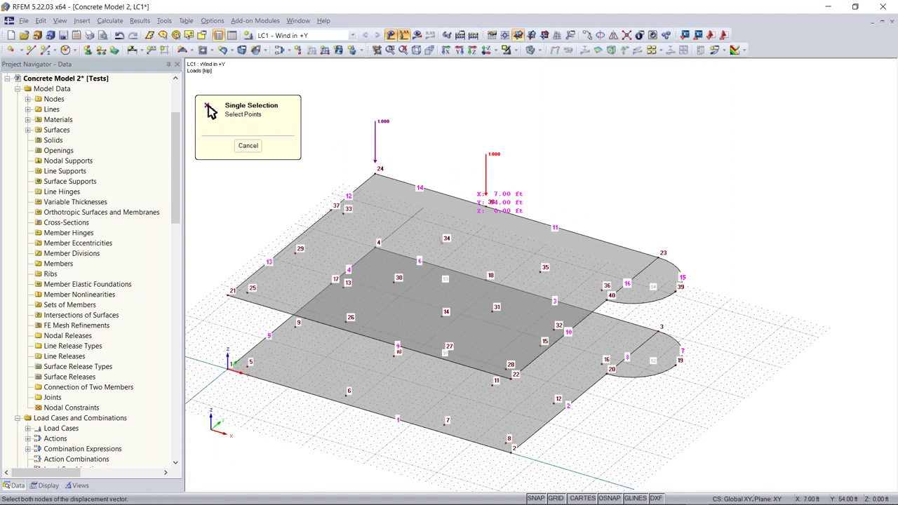
{"action": "left_click", "coordinate": [395, 280]}
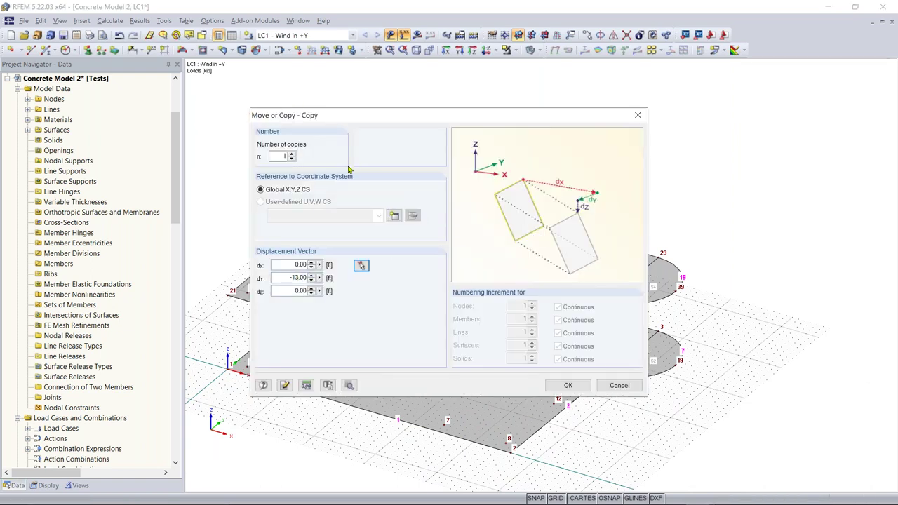
{"action": "left_click", "coordinate": [568, 385]}
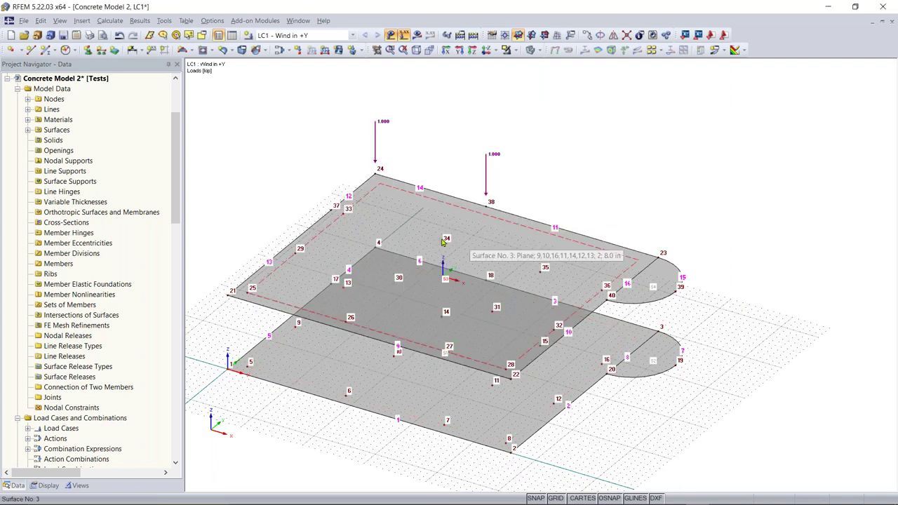
{"action": "scroll", "coordinate": [445, 241], "scroll_direction": "up", "scroll_amount": 2}
{"action": "left_click", "coordinate": [444, 241]}
{"action": "scroll", "coordinate": [445, 238], "scroll_direction": "down", "scroll_amount": 2}
{"action": "right_click", "coordinate": [397, 202]}
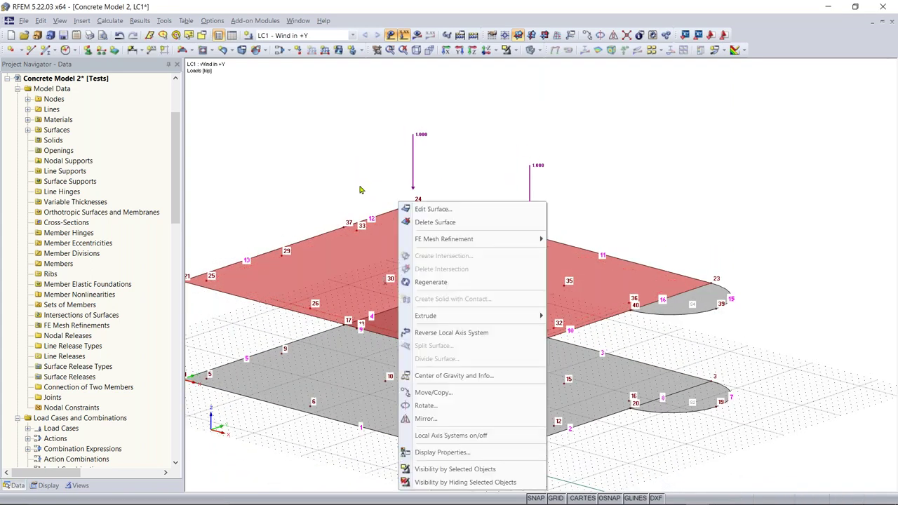
{"action": "key", "text": "Escape"}
{"action": "scroll", "coordinate": [488, 197], "scroll_direction": "up", "scroll_amount": 2}
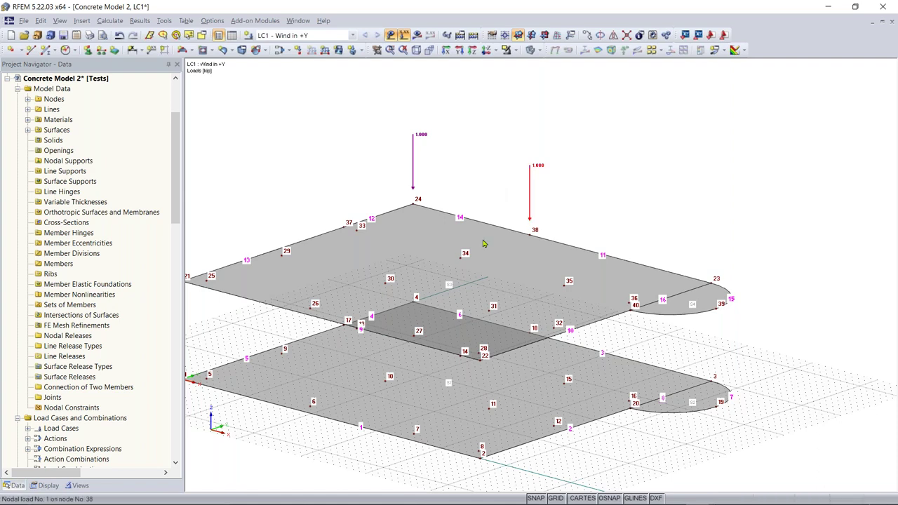
Copy the nodal load graphically to inner nodes 34 and 30 of the upper slab
{"action": "left_click", "coordinate": [460, 255]}
{"action": "middle_click_drag", "start_coordinate": [396, 188], "coordinate": [456, 175], "text": "ctrl"}
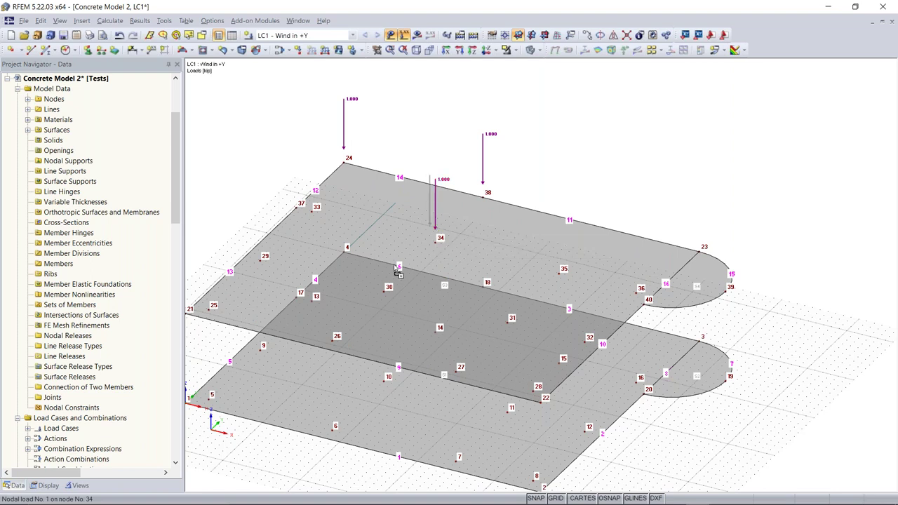
{"action": "left_click", "coordinate": [385, 295]}
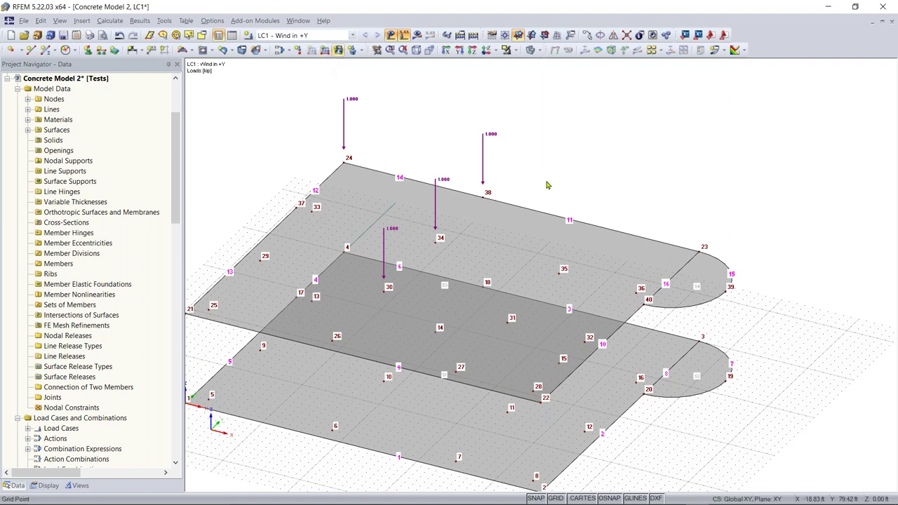
{"action": "scroll", "coordinate": [542, 172], "scroll_direction": "down", "scroll_amount": 1}
{"action": "scroll", "coordinate": [542, 172], "scroll_direction": "down", "scroll_amount": 1}
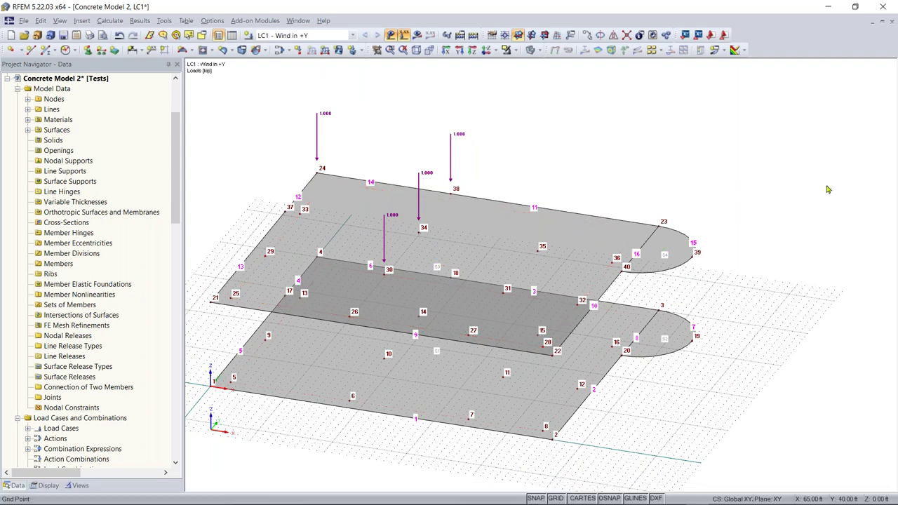
Switch to the PowerPoint slide show with the Concrete Model slide
{"action": "mouse_move", "coordinate": [811, 499]}
{"action": "mouse_move", "coordinate": [685, 498]}
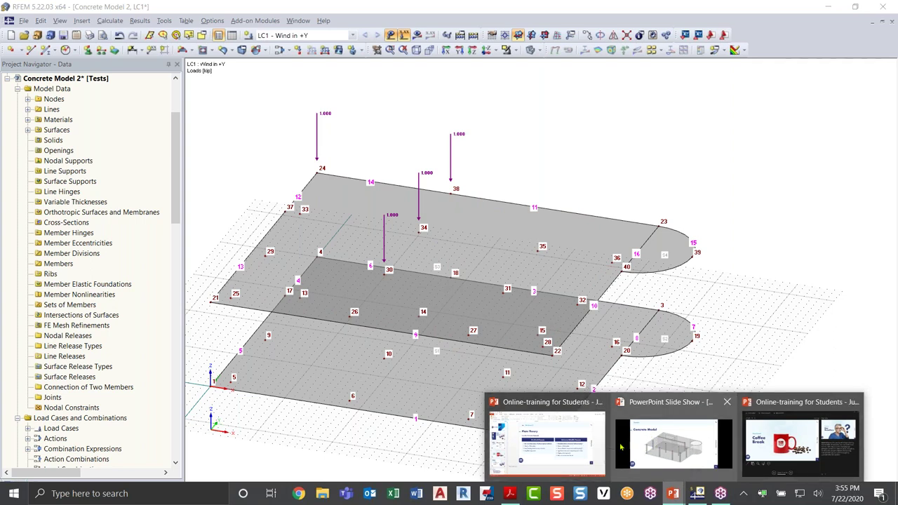
{"action": "left_click", "coordinate": [547, 440]}
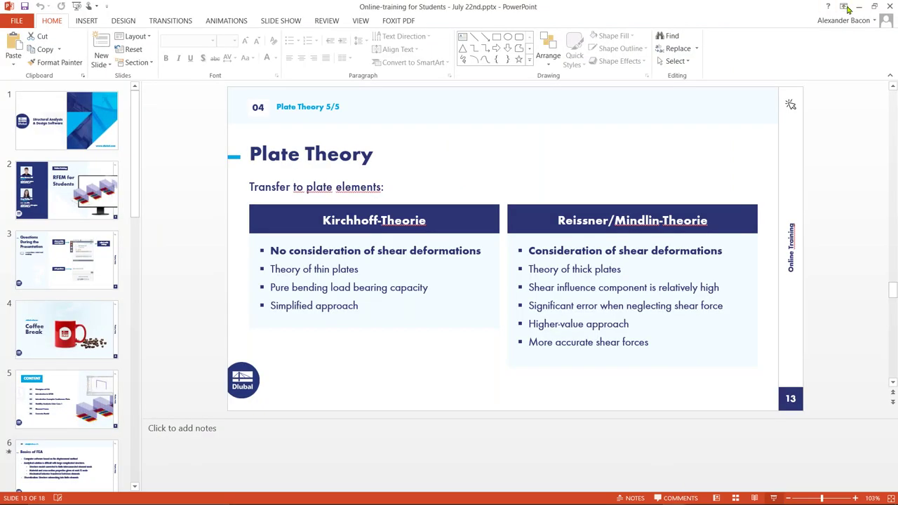
{"action": "left_click", "coordinate": [858, 6]}
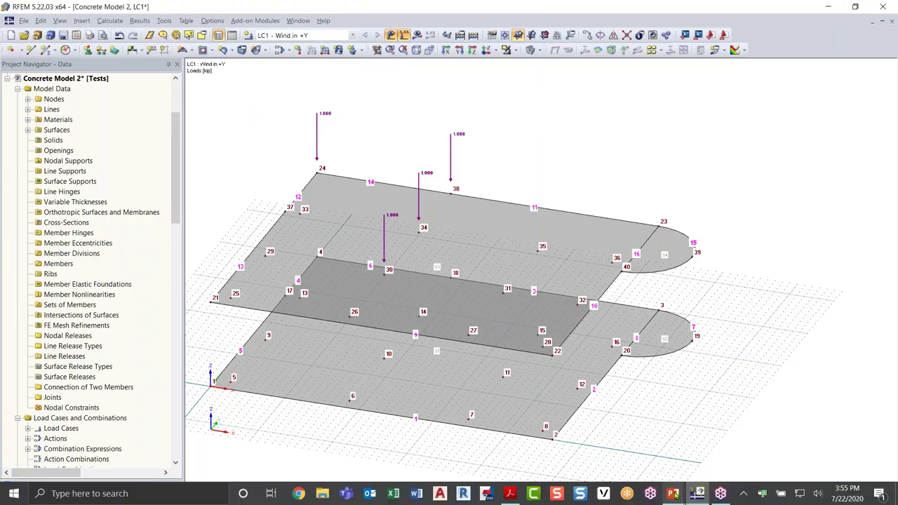
{"action": "mouse_move", "coordinate": [674, 494]}
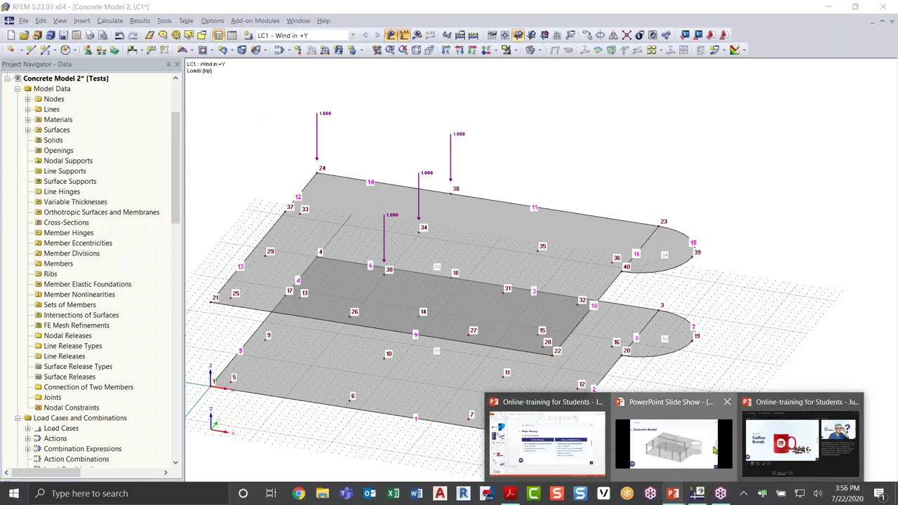